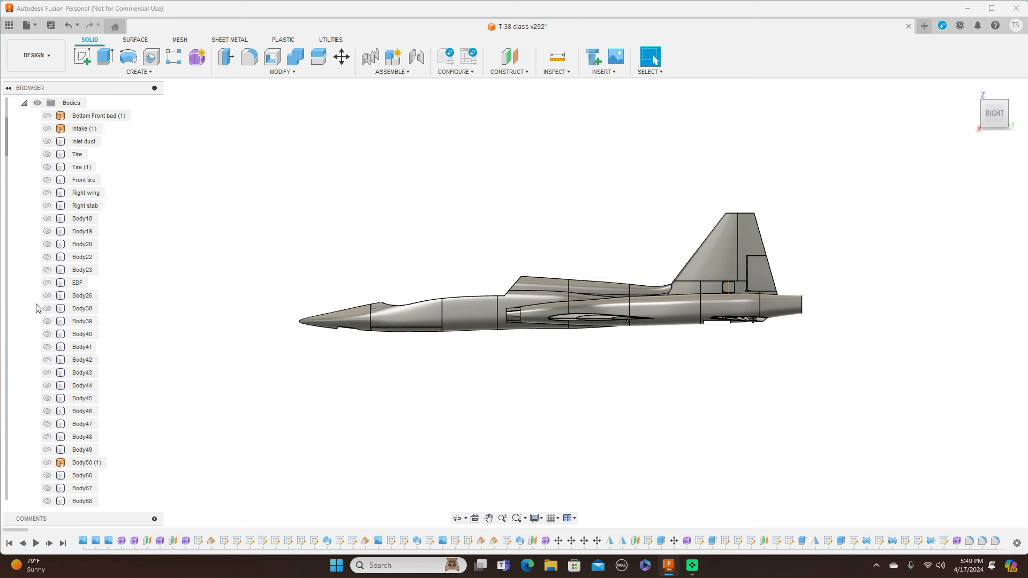
Show the Canopy and Canopy (1) bodies and view the complete aircraft from an angle.
{"action": "scroll", "coordinate": [25, 346], "scroll_direction": "down", "scroll_amount": 5}
{"action": "scroll", "coordinate": [25, 346], "scroll_direction": "down", "scroll_amount": 2}
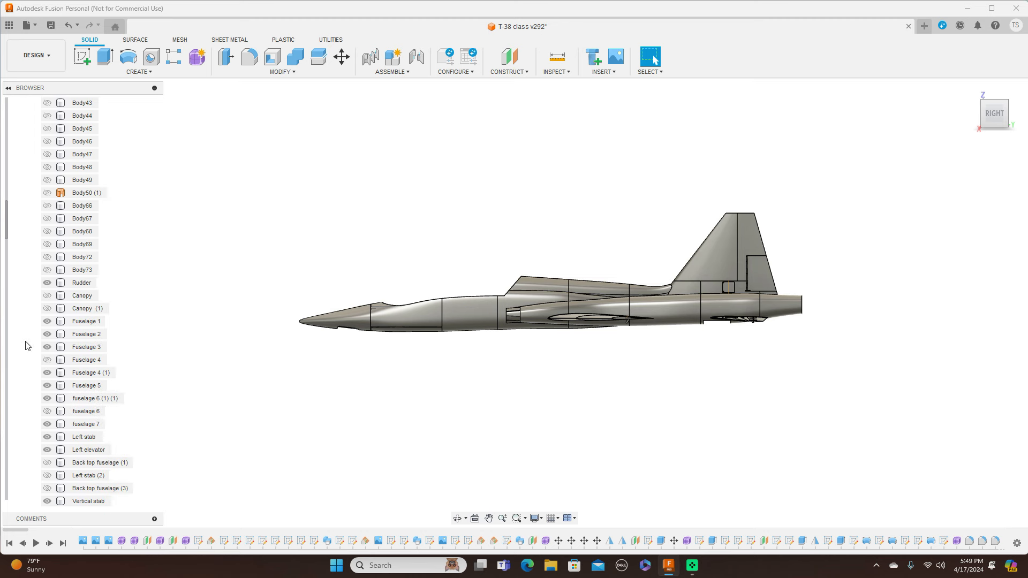
{"action": "left_click", "coordinate": [50, 313]}
{"action": "left_click", "coordinate": [49, 309]}
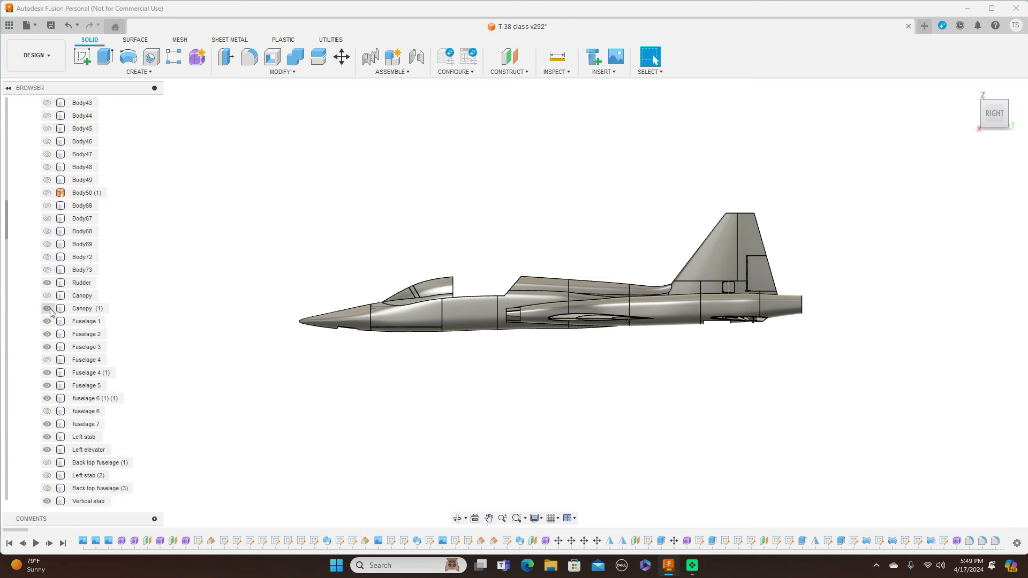
{"action": "left_click", "coordinate": [48, 296]}
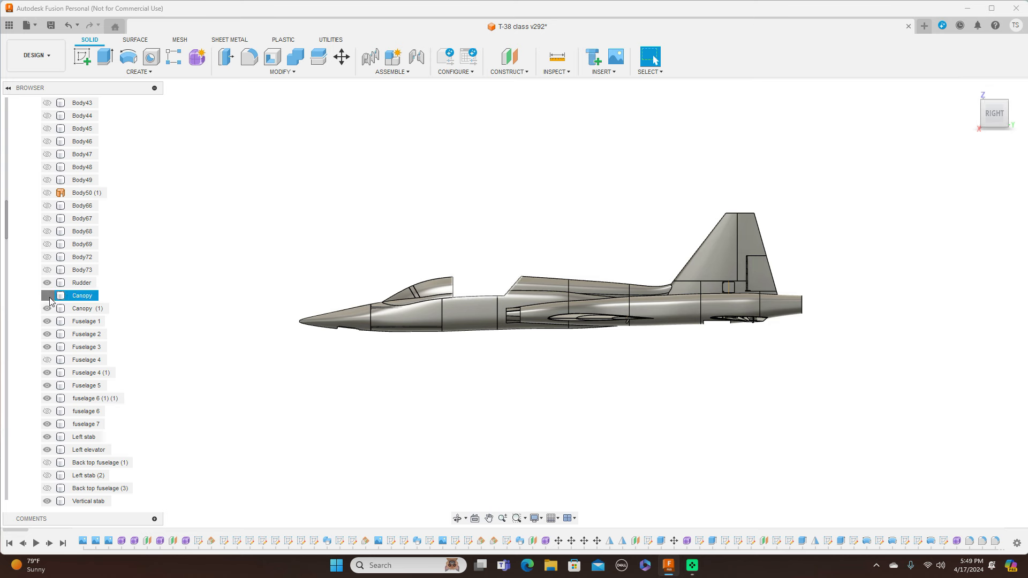
{"action": "left_click", "coordinate": [47, 296]}
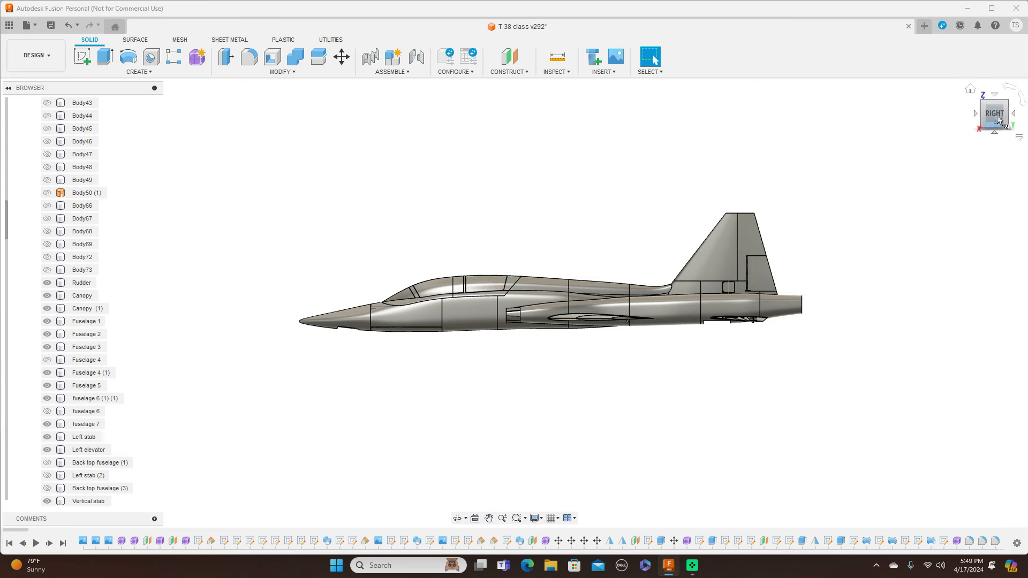
{"action": "mouse_move", "coordinate": [992, 103]}
{"action": "left_mouse_down"}
{"action": "mouse_move", "coordinate": [999, 132]}
{"action": "mouse_move", "coordinate": [958, 126]}
{"action": "left_mouse_up"}
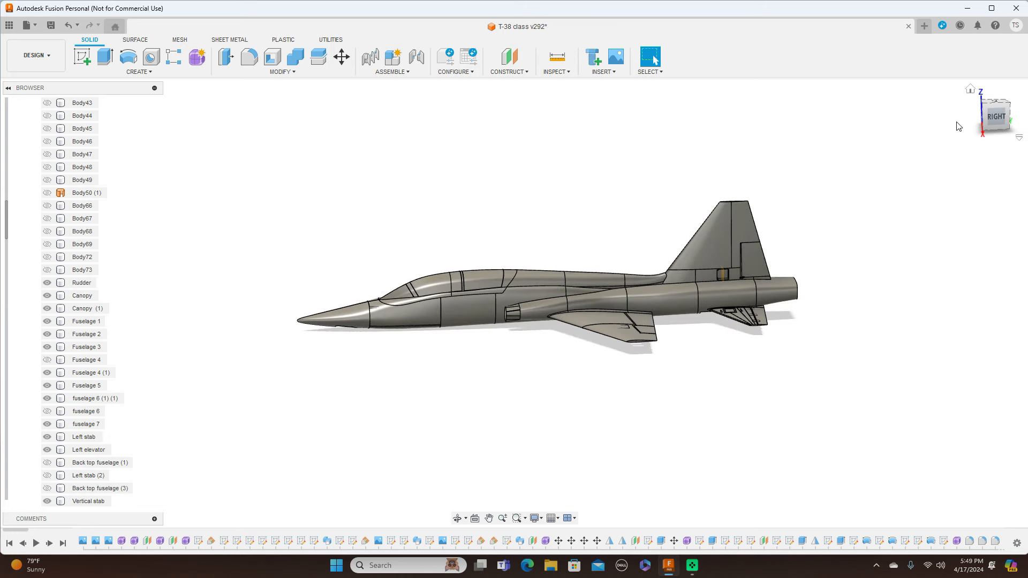
Close the T-38 class design without saving its changes.
{"action": "left_click", "coordinate": [908, 27]}
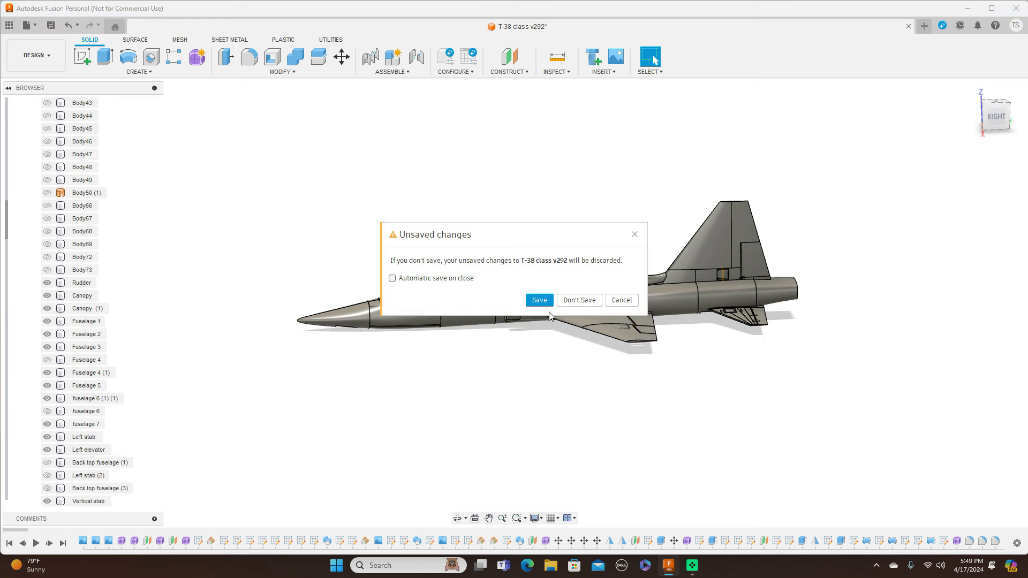
{"action": "left_click", "coordinate": [577, 301]}
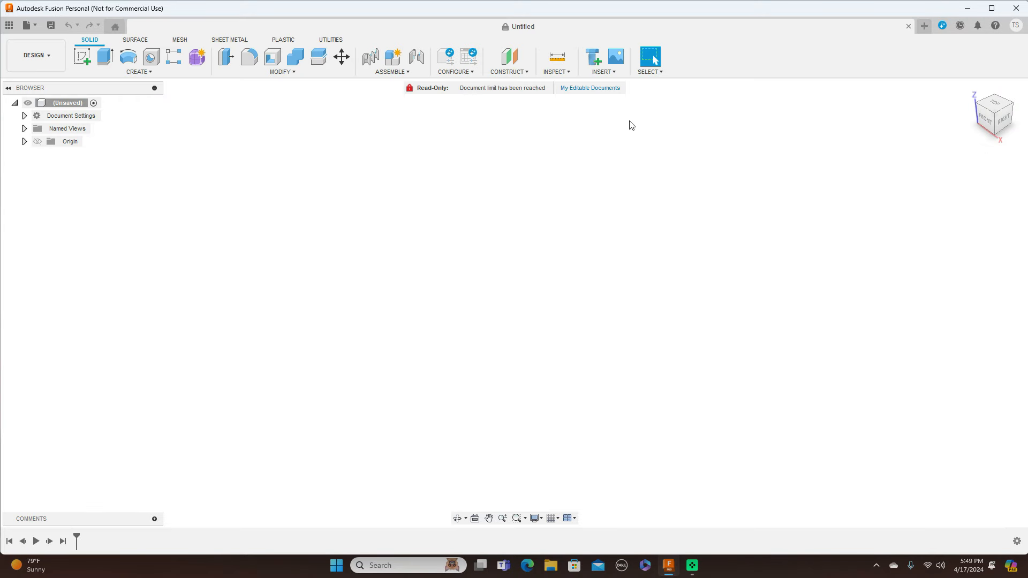
Load the T-38 A image from USB Drive (D:) on the computer as a new canvas.
{"action": "left_click", "coordinate": [618, 73]}
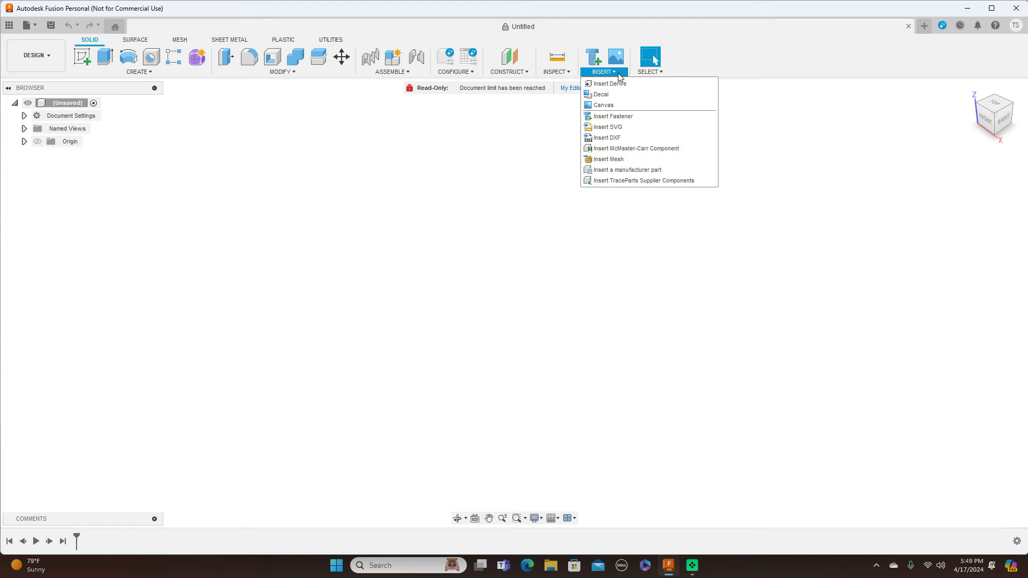
{"action": "left_click", "coordinate": [612, 105]}
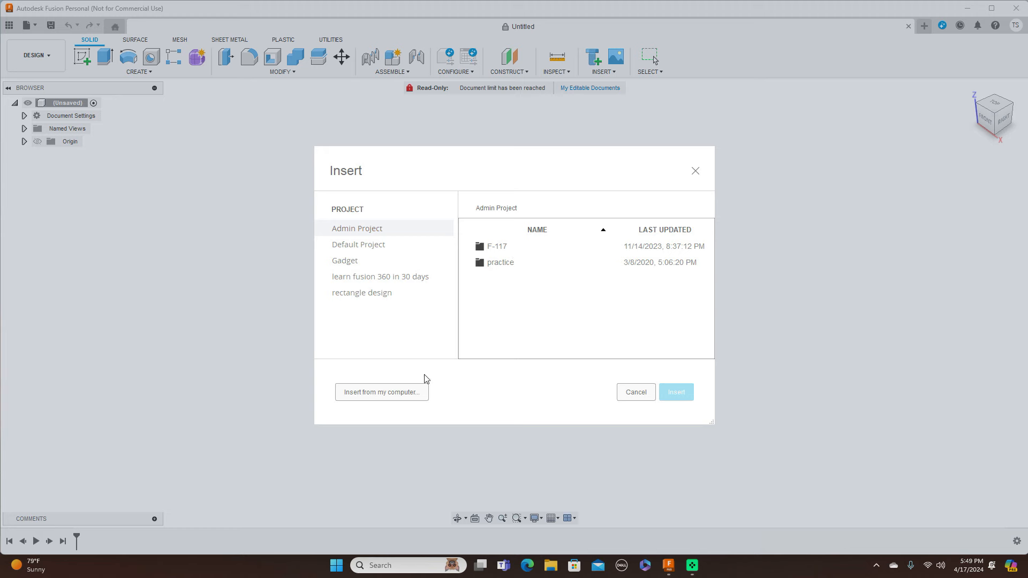
{"action": "left_click", "coordinate": [405, 396]}
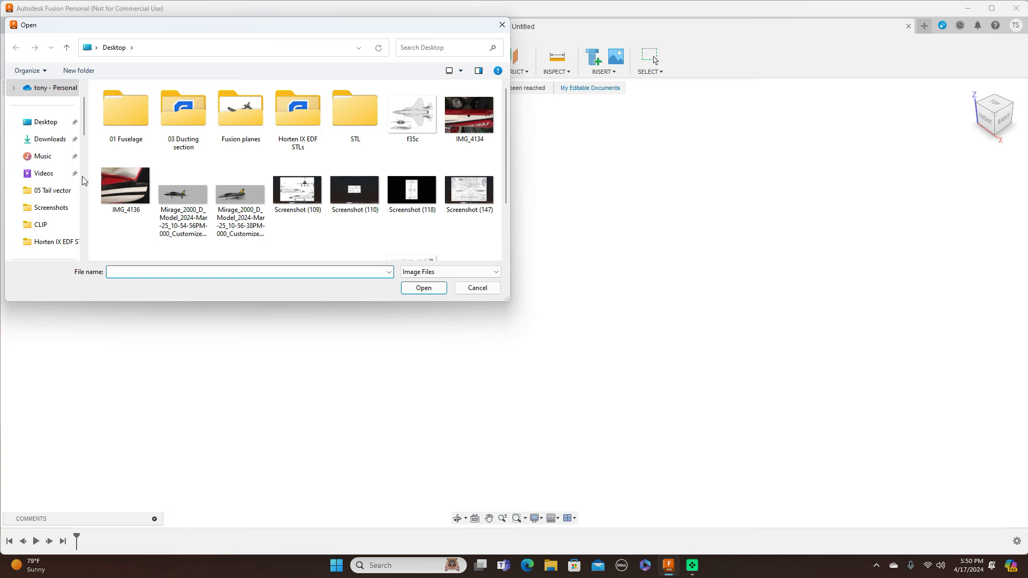
{"action": "scroll", "coordinate": [81, 175], "scroll_direction": "down", "scroll_amount": 2}
{"action": "scroll", "coordinate": [82, 176], "scroll_direction": "down", "scroll_amount": 3}
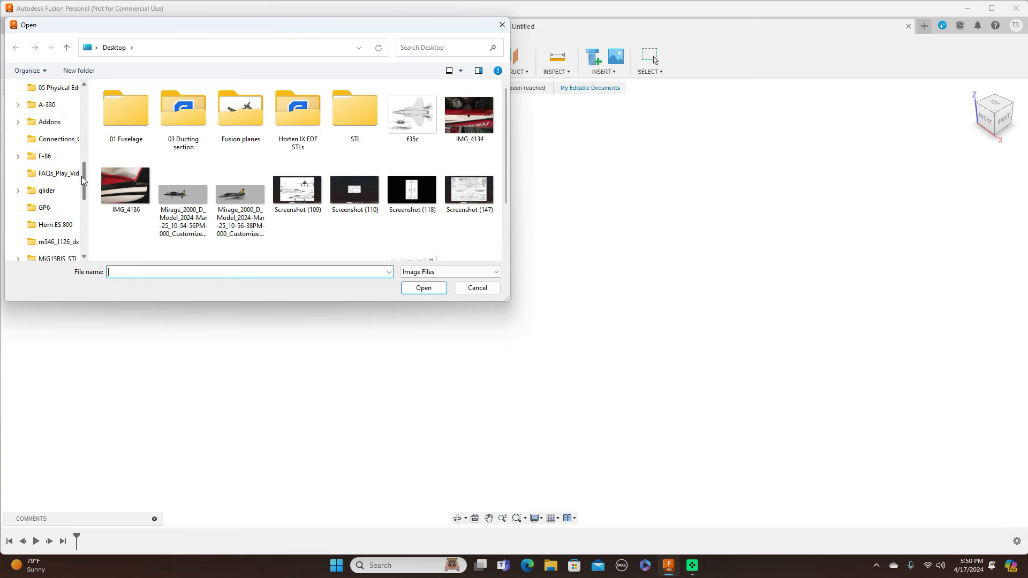
{"action": "scroll", "coordinate": [82, 176], "scroll_direction": "up", "scroll_amount": 3}
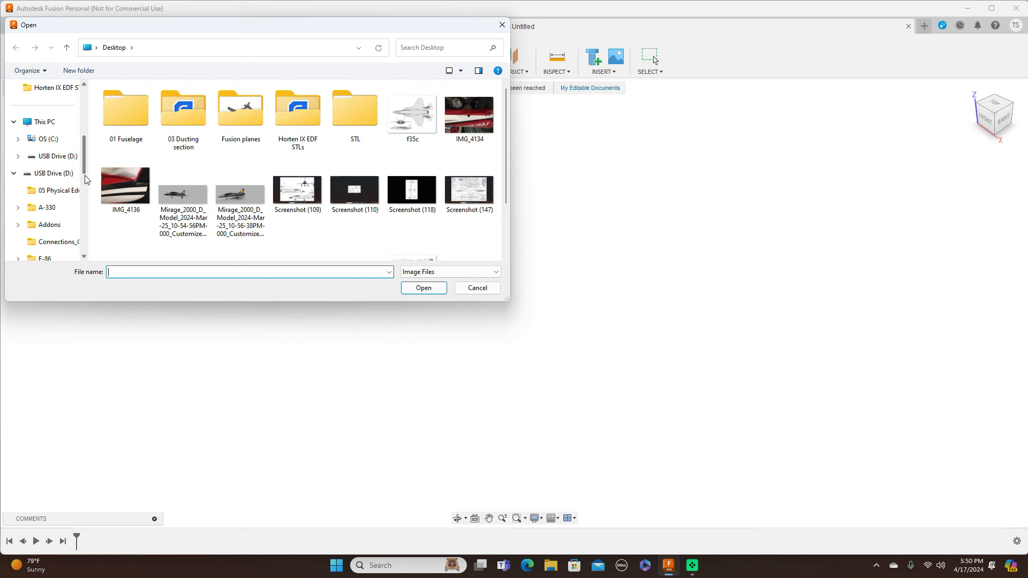
{"action": "left_click", "coordinate": [64, 157]}
{"action": "scroll", "coordinate": [257, 155], "scroll_direction": "down", "scroll_amount": 20}
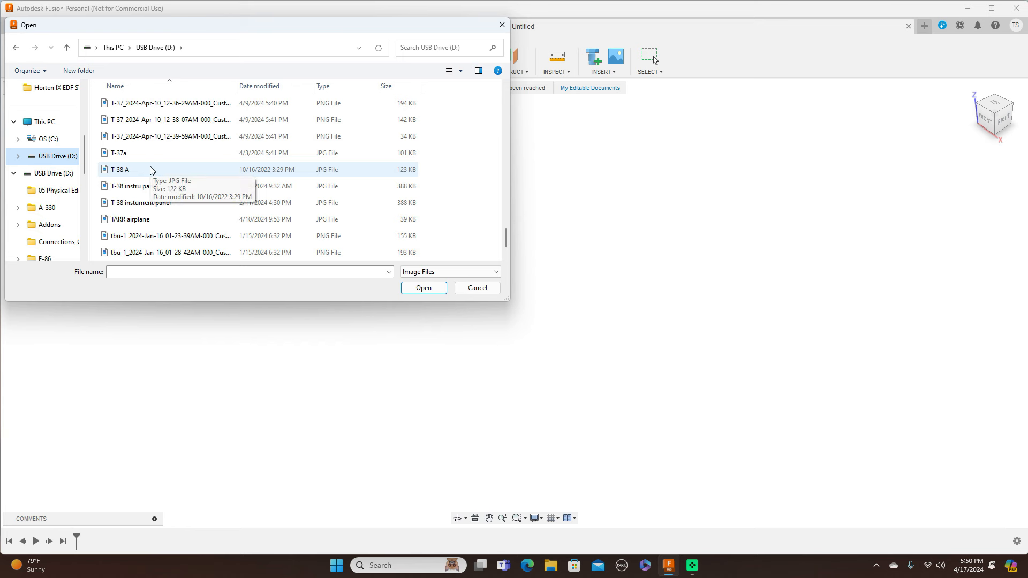
{"action": "left_click", "coordinate": [150, 170]}
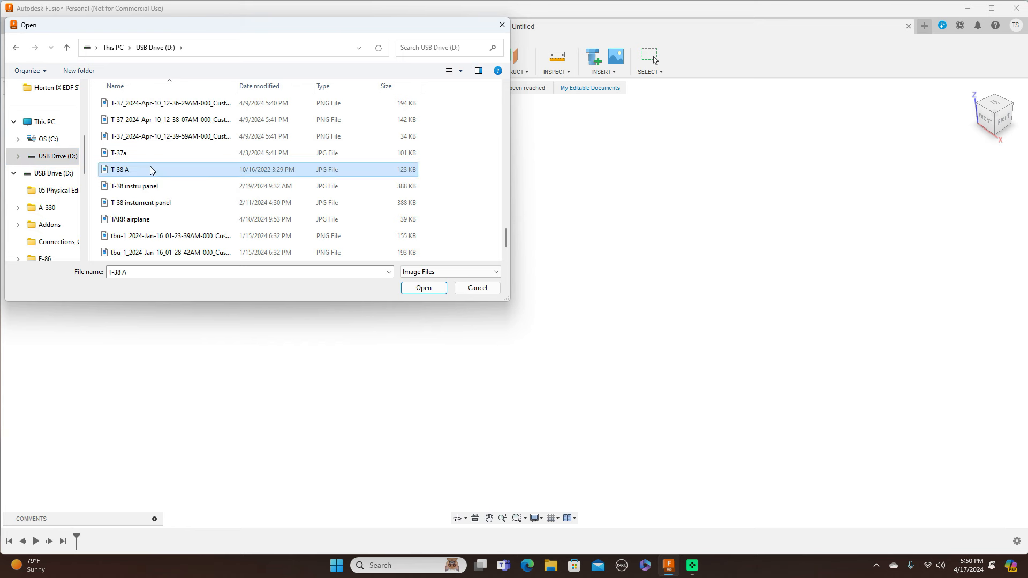
{"action": "left_click", "coordinate": [406, 291]}
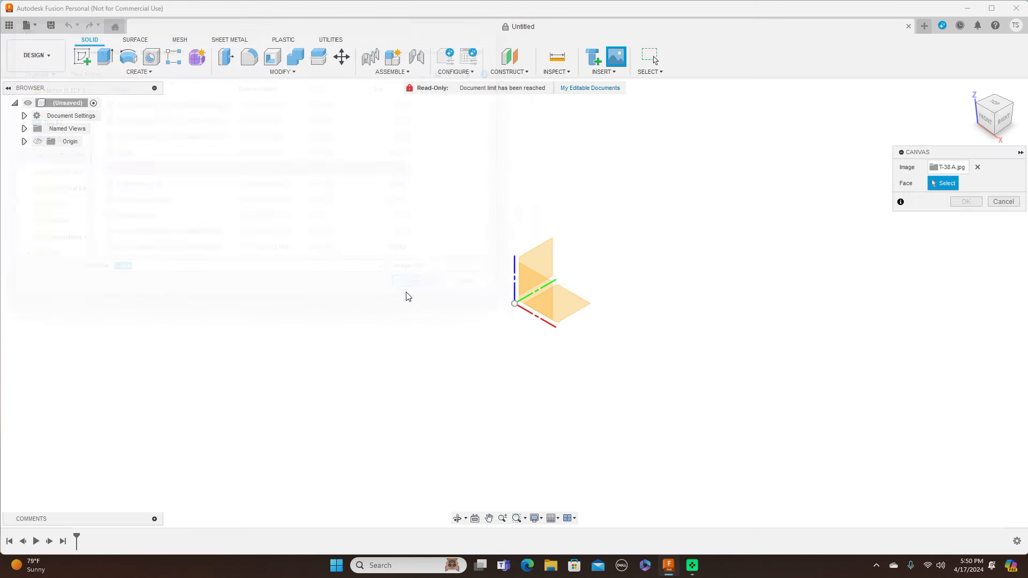
Place the canvas on the YZ plane and enlarge it uniformly to a plane scale of 7.72.
{"action": "left_click", "coordinate": [547, 249]}
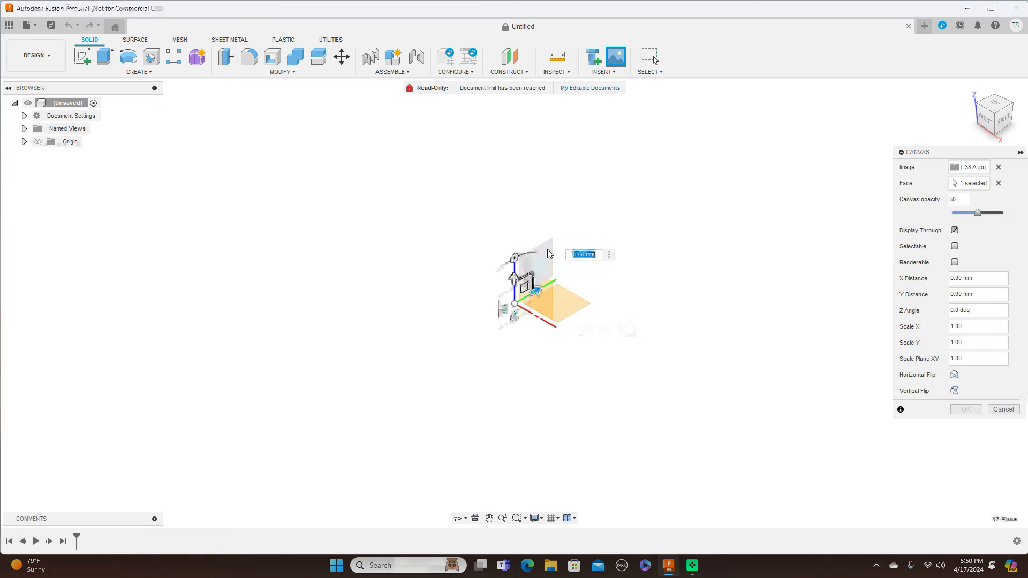
{"action": "left_click", "coordinate": [1006, 110]}
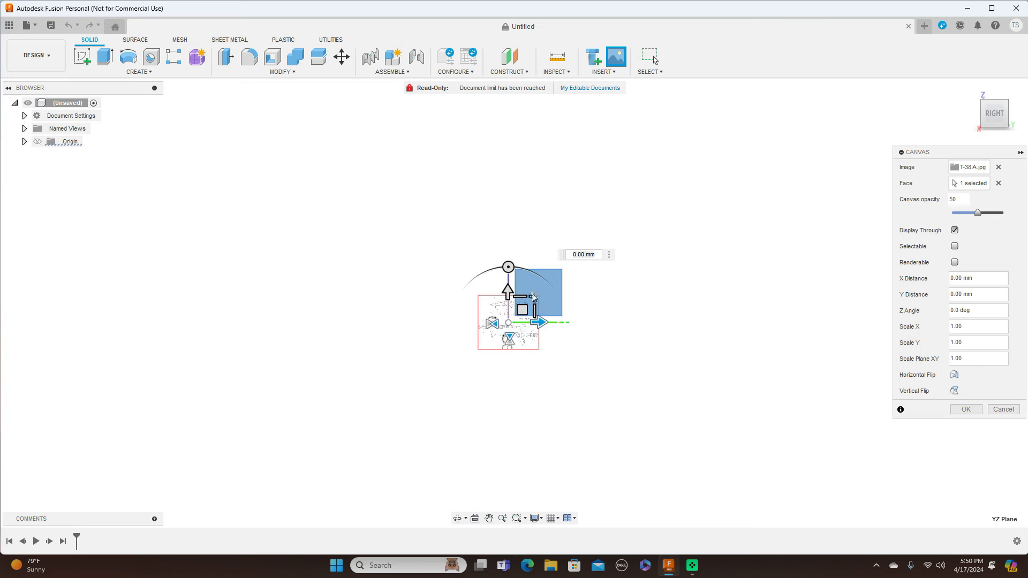
{"action": "left_click_drag", "start_coordinate": [532, 296], "coordinate": [583, 263]}
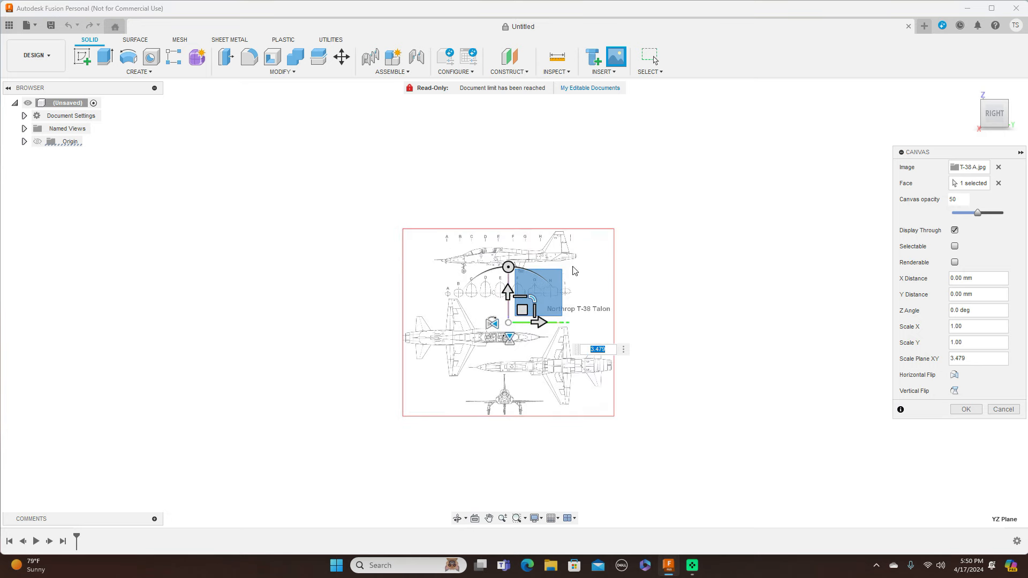
{"action": "left_click_drag", "start_coordinate": [531, 297], "coordinate": [568, 272]}
{"action": "scroll", "coordinate": [615, 285], "scroll_direction": "down", "scroll_amount": 1}
{"action": "middle_click_drag", "start_coordinate": [650, 272], "coordinate": [637, 229]}
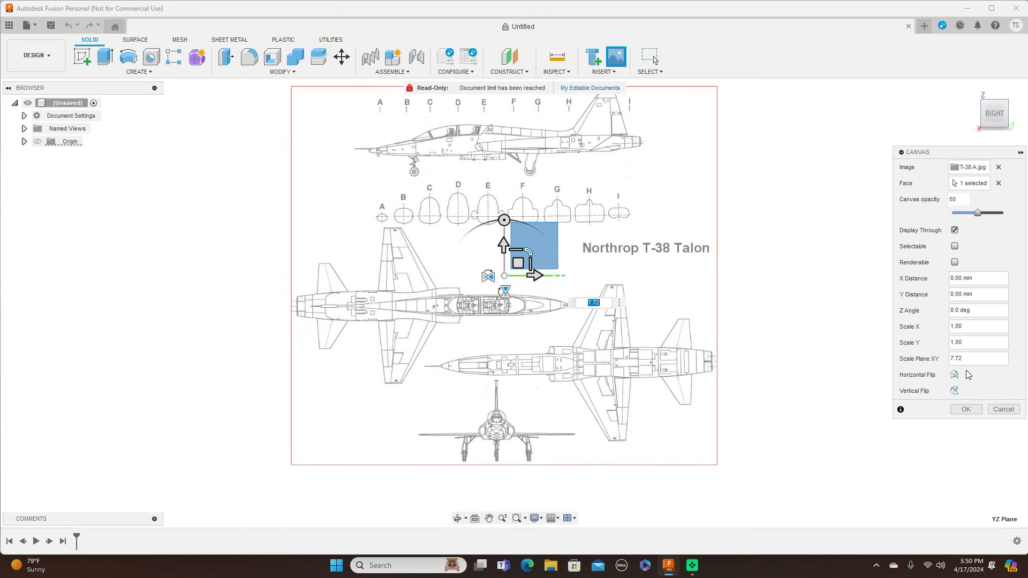
{"action": "left_click", "coordinate": [968, 410]}
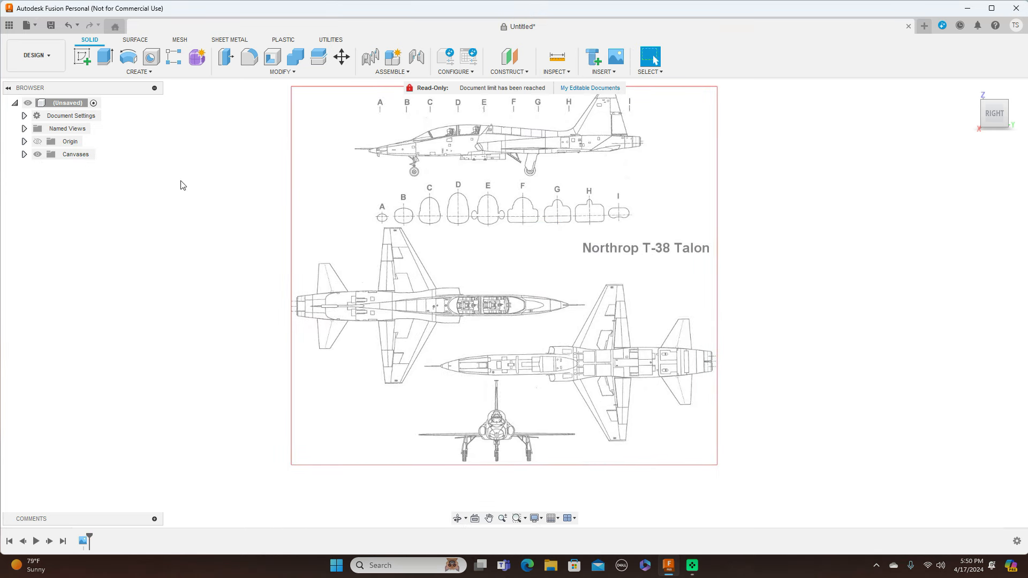
Calibrate the T-38 A canvas by setting the side view's length from nose tip to tail end to 2000 mm.
{"action": "left_click", "coordinate": [24, 154]}
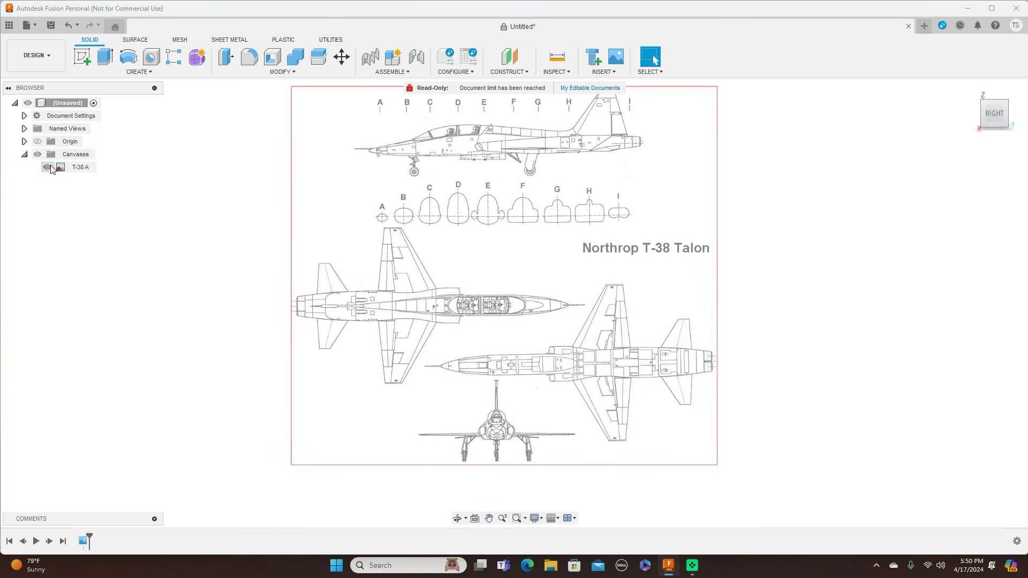
{"action": "left_click", "coordinate": [78, 168]}
{"action": "right_click", "coordinate": [75, 170]}
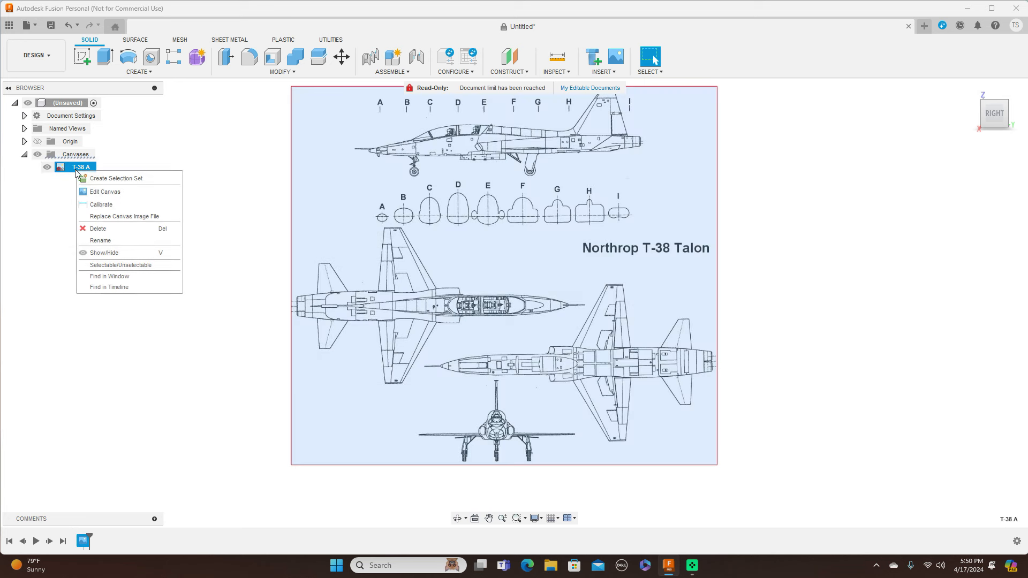
{"action": "left_click", "coordinate": [98, 205]}
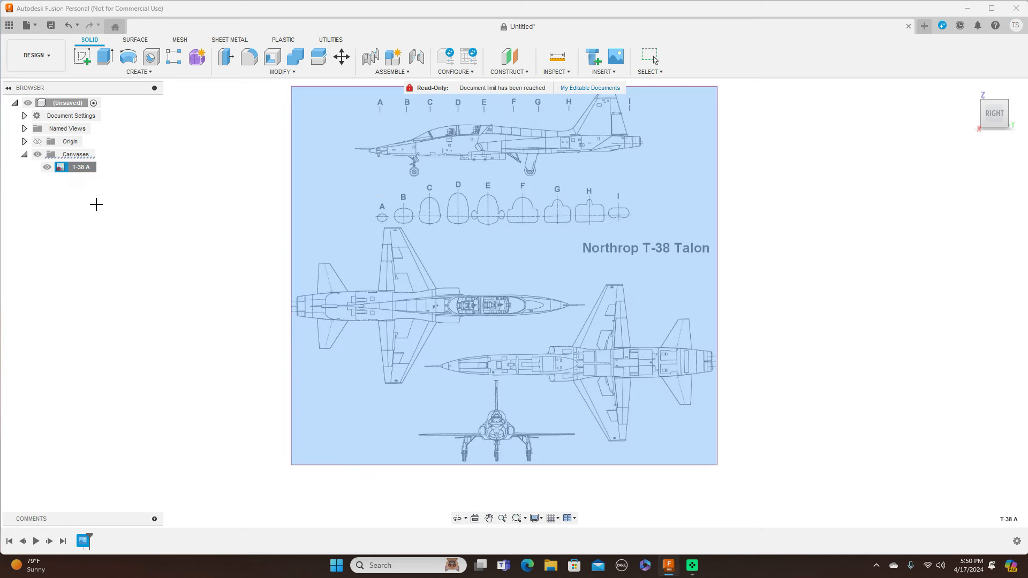
{"action": "scroll", "coordinate": [402, 191], "scroll_direction": "up", "scroll_amount": 4}
{"action": "middle_click_drag", "start_coordinate": [418, 212], "coordinate": [381, 311]}
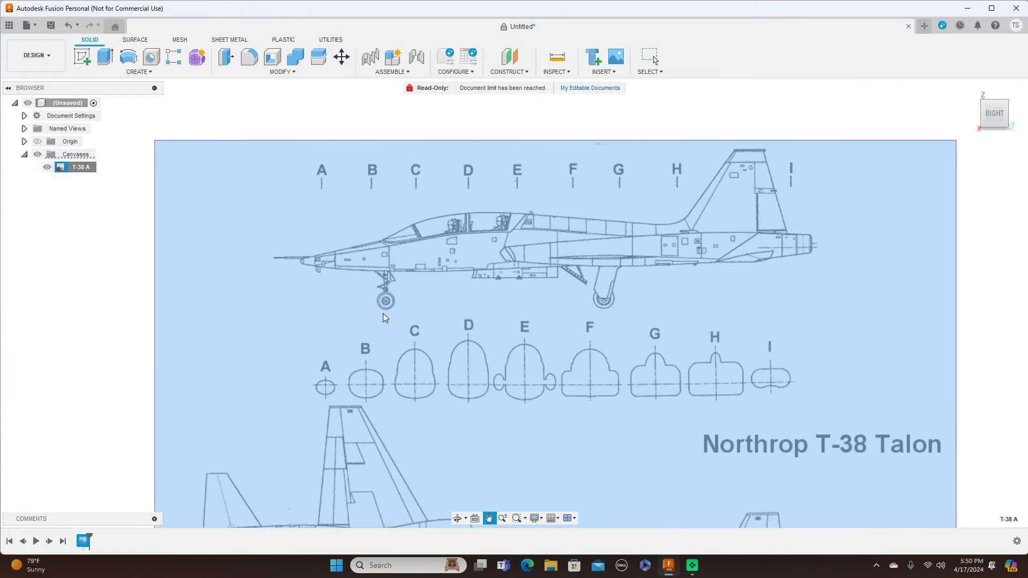
{"action": "scroll", "coordinate": [381, 312], "scroll_direction": "up", "scroll_amount": 3}
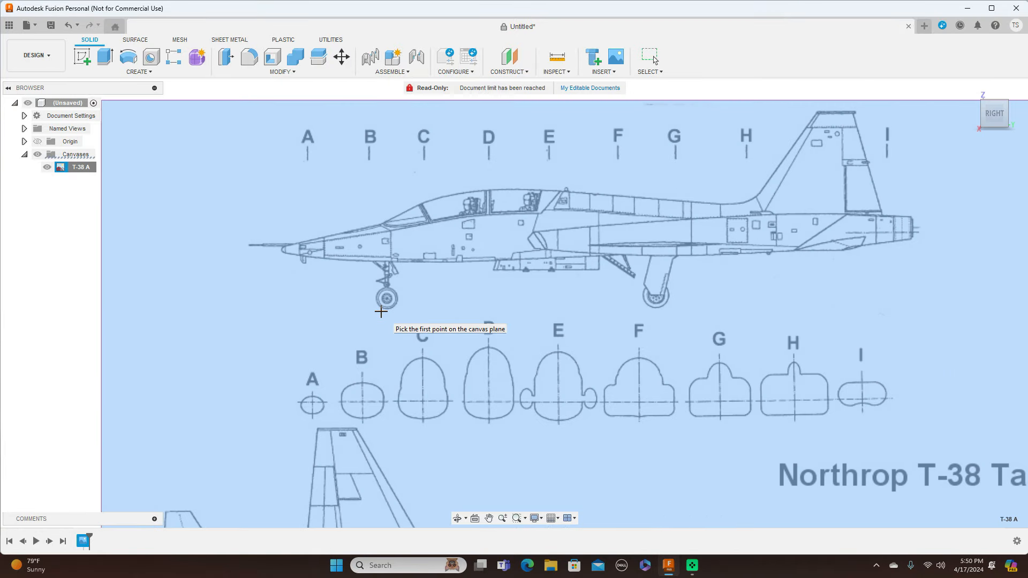
{"action": "left_click", "coordinate": [281, 249]}
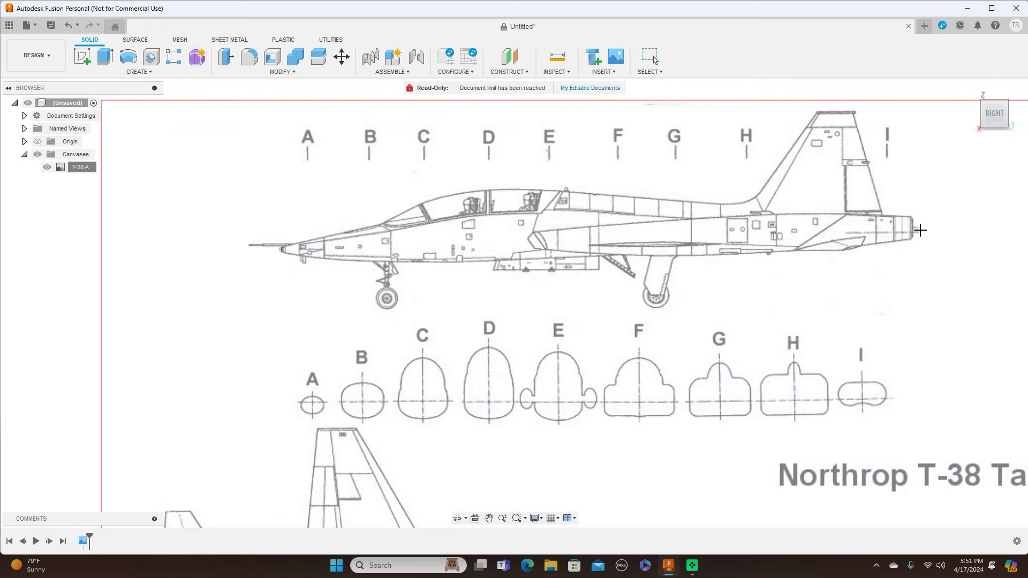
{"action": "left_click", "coordinate": [915, 239]}
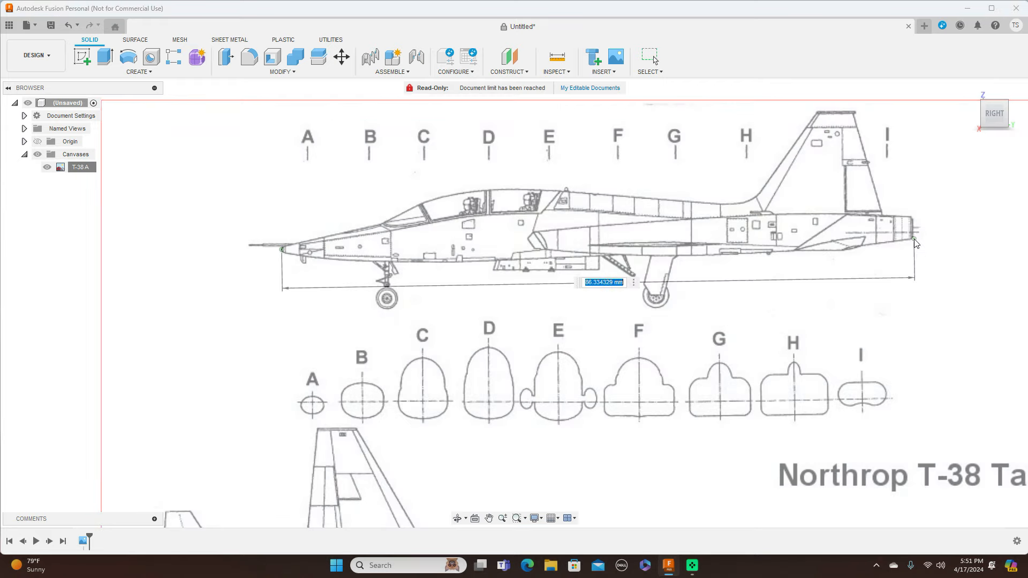
{"action": "key", "text": "BackSpace"}
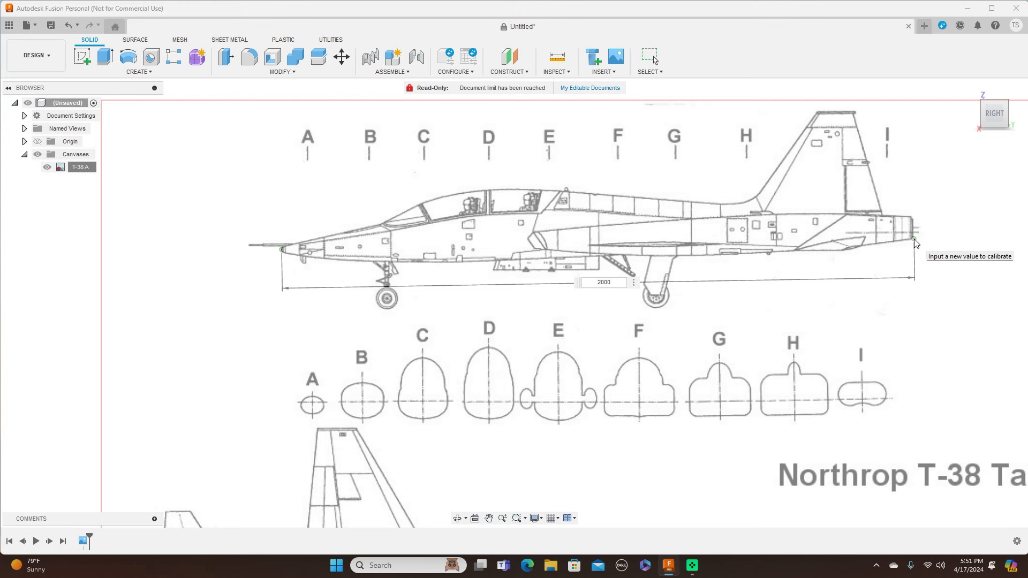
{"action": "key", "text": "Return"}
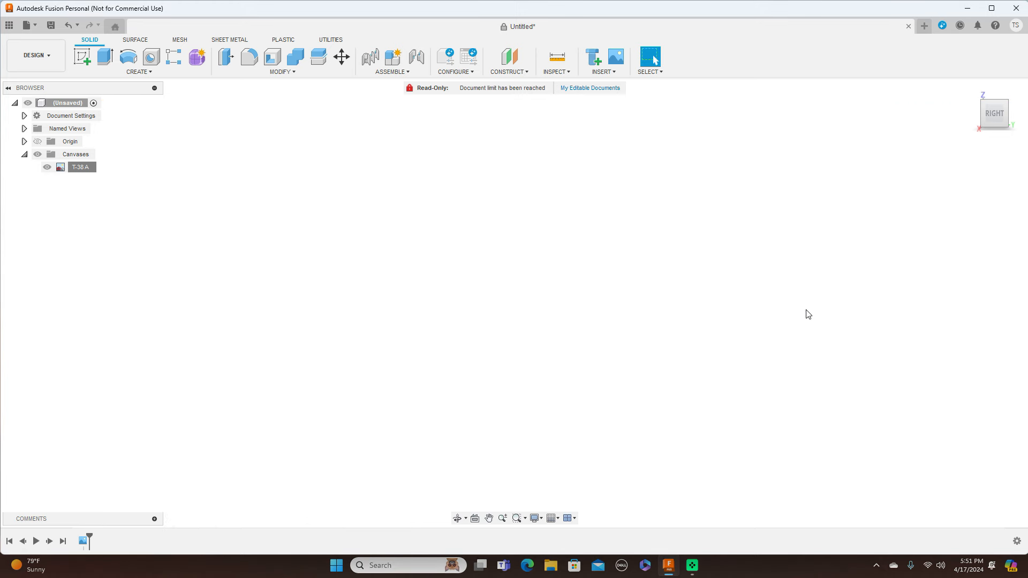
Move the T-38 A canvas to X 1006.739 mm and Y -916.338 mm, putting the side view's nose tip on the origin.
{"action": "scroll", "coordinate": [786, 313], "scroll_direction": "down", "scroll_amount": 10}
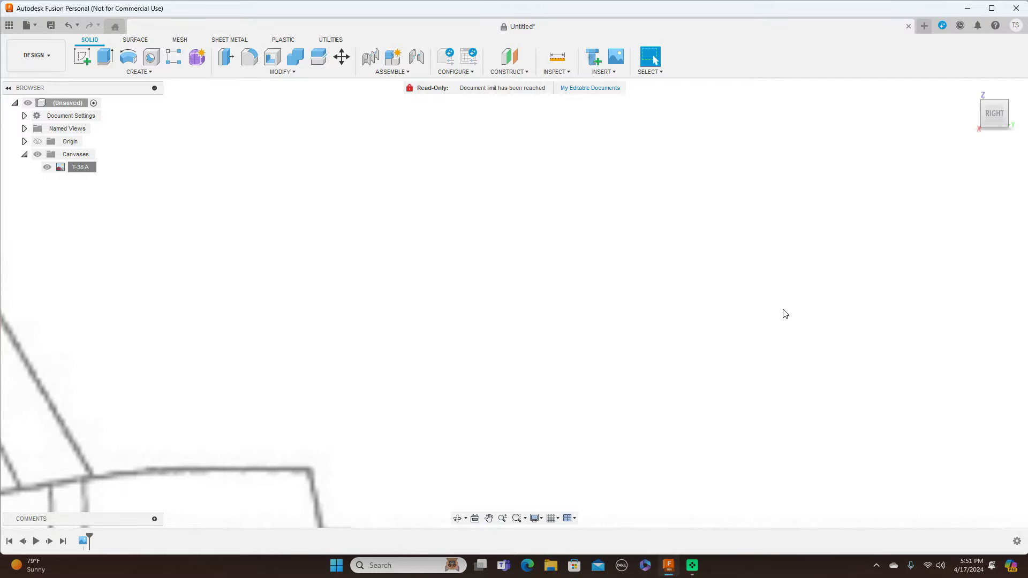
{"action": "scroll", "coordinate": [739, 291], "scroll_direction": "down", "scroll_amount": 4}
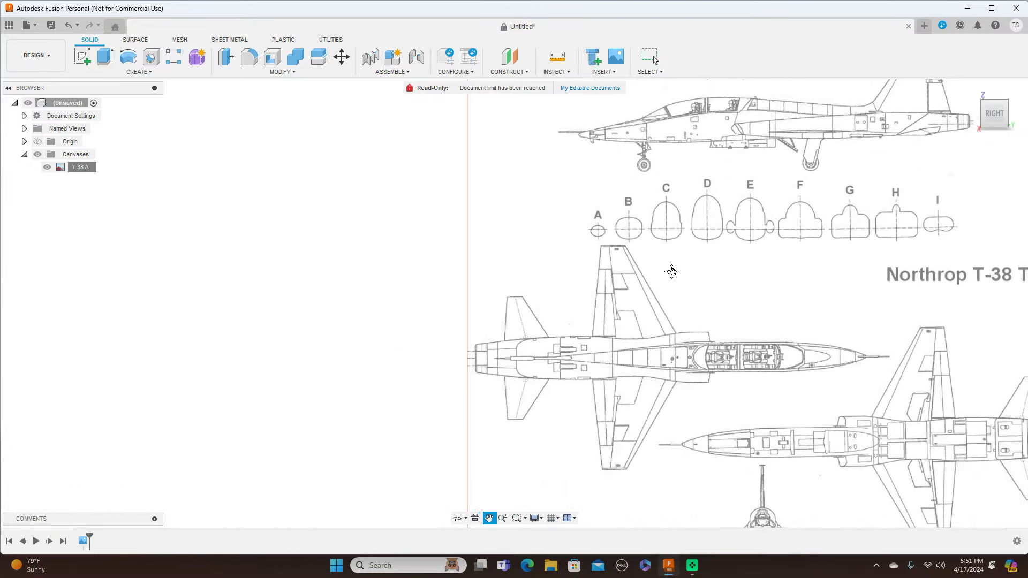
{"action": "scroll", "coordinate": [665, 267], "scroll_direction": "up", "scroll_amount": 6}
{"action": "middle_click_drag", "start_coordinate": [684, 227], "coordinate": [711, 402]}
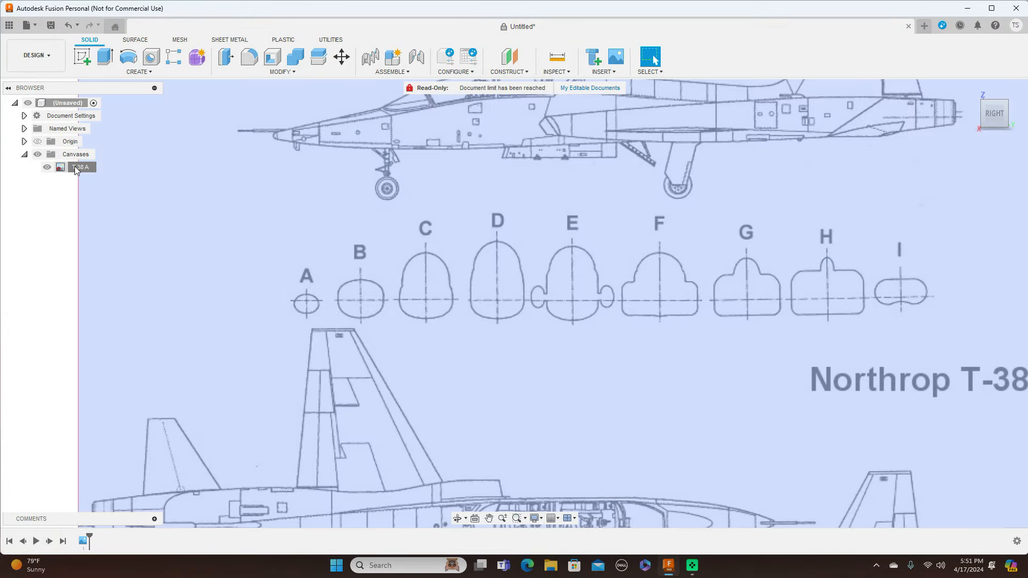
{"action": "right_click", "coordinate": [75, 169]}
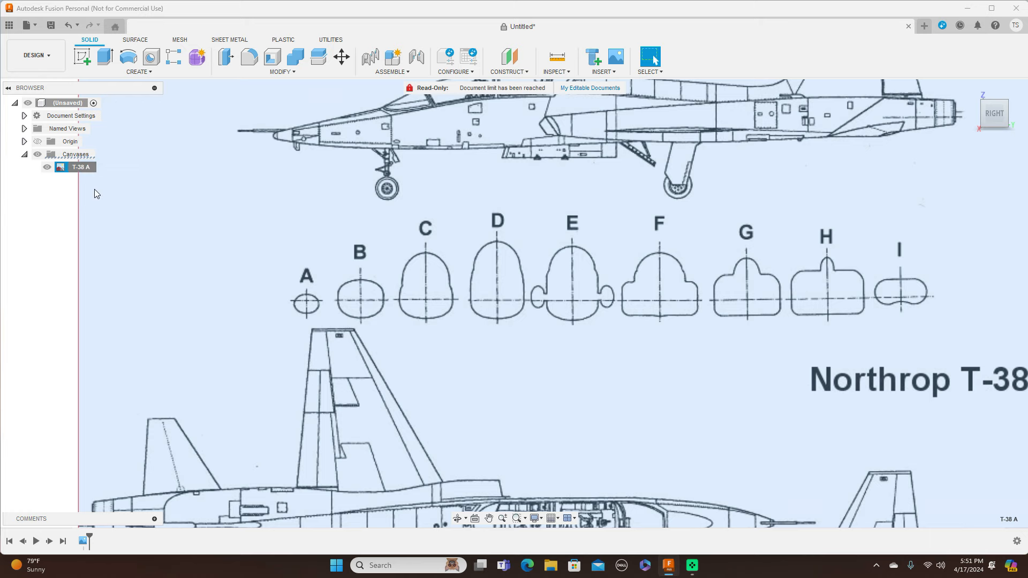
{"action": "left_click", "coordinate": [99, 191]}
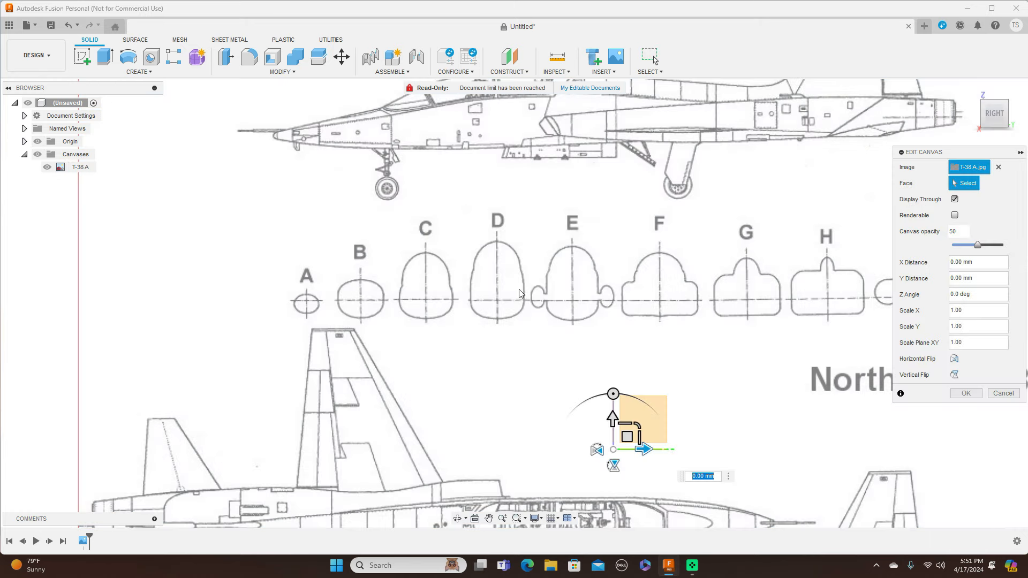
{"action": "scroll", "coordinate": [519, 292], "scroll_direction": "down", "scroll_amount": 5}
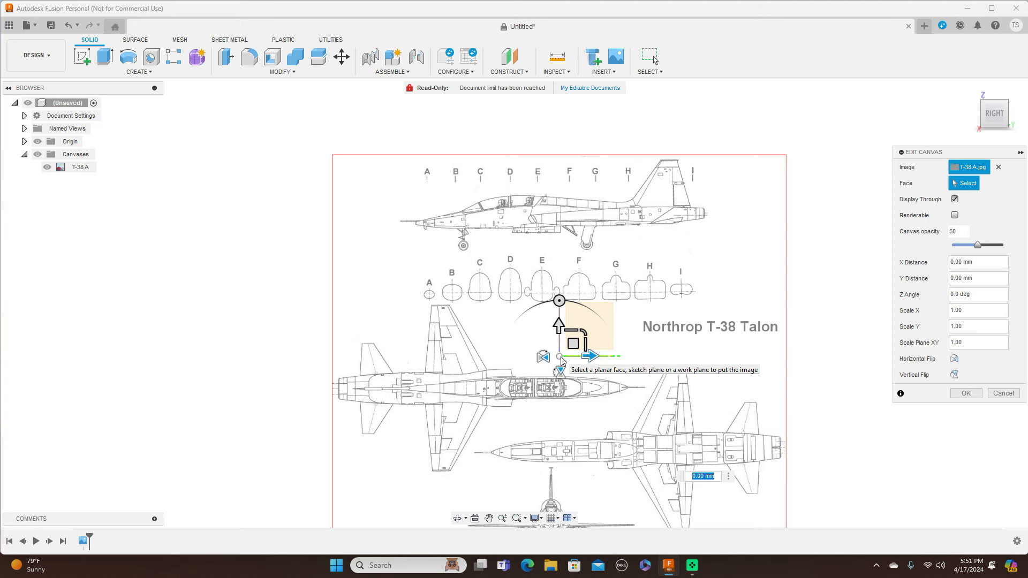
{"action": "left_click_drag", "start_coordinate": [574, 342], "coordinate": [500, 352]}
{"action": "scroll", "coordinate": [521, 336], "scroll_direction": "up", "scroll_amount": 3}
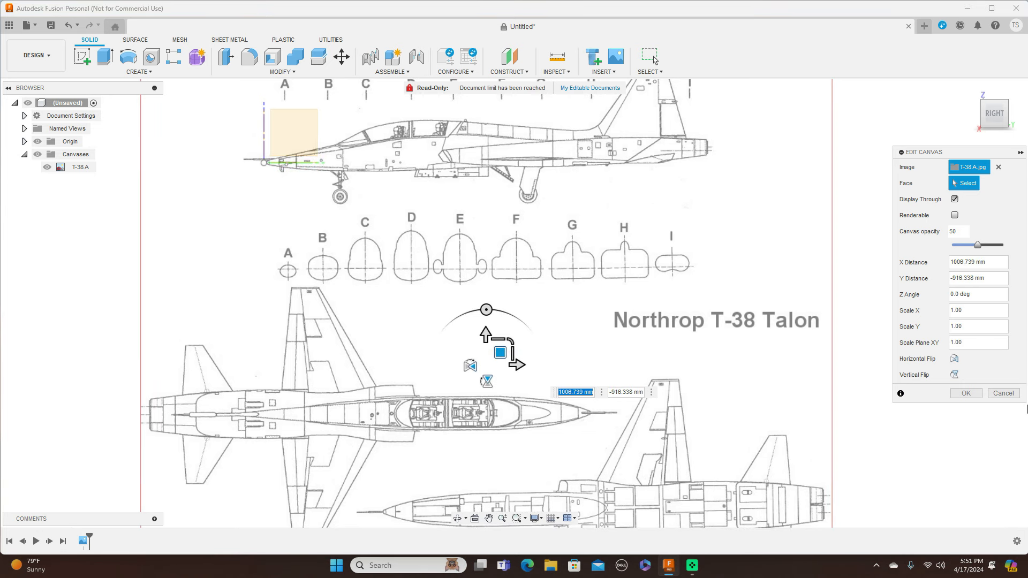
{"action": "left_click", "coordinate": [967, 394]}
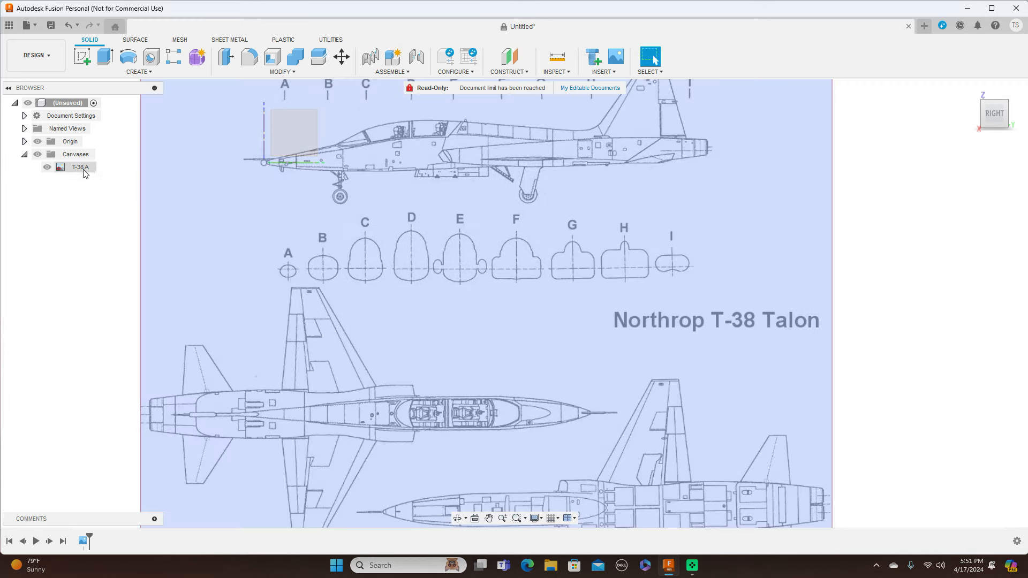
Rename the T-38 A canvas as Side.
{"action": "left_click", "coordinate": [82, 167]}
{"action": "right_click", "coordinate": [83, 168]}
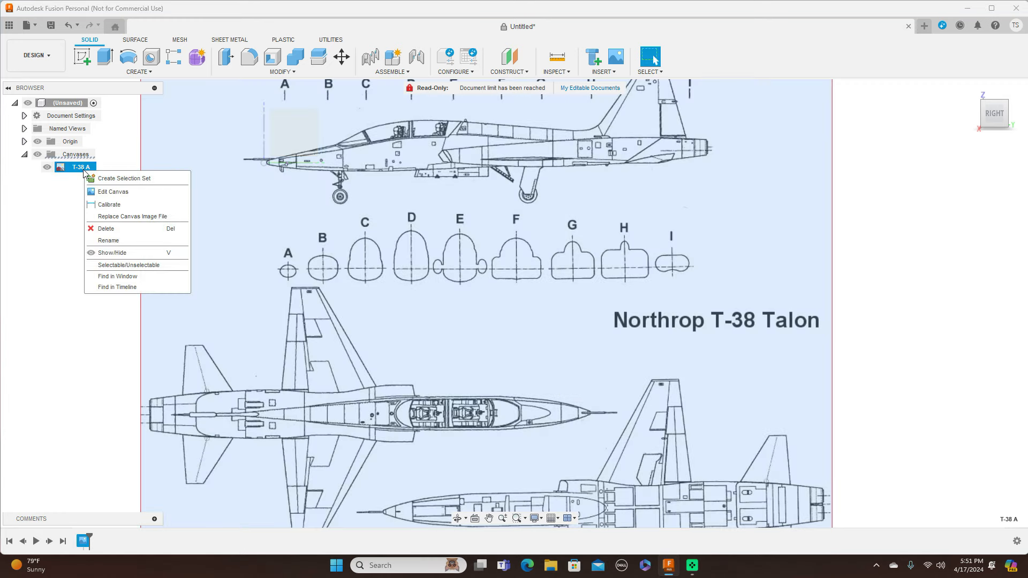
{"action": "left_click", "coordinate": [75, 191]}
{"action": "left_click", "coordinate": [81, 165]}
{"action": "key", "text": "BackSpace"}
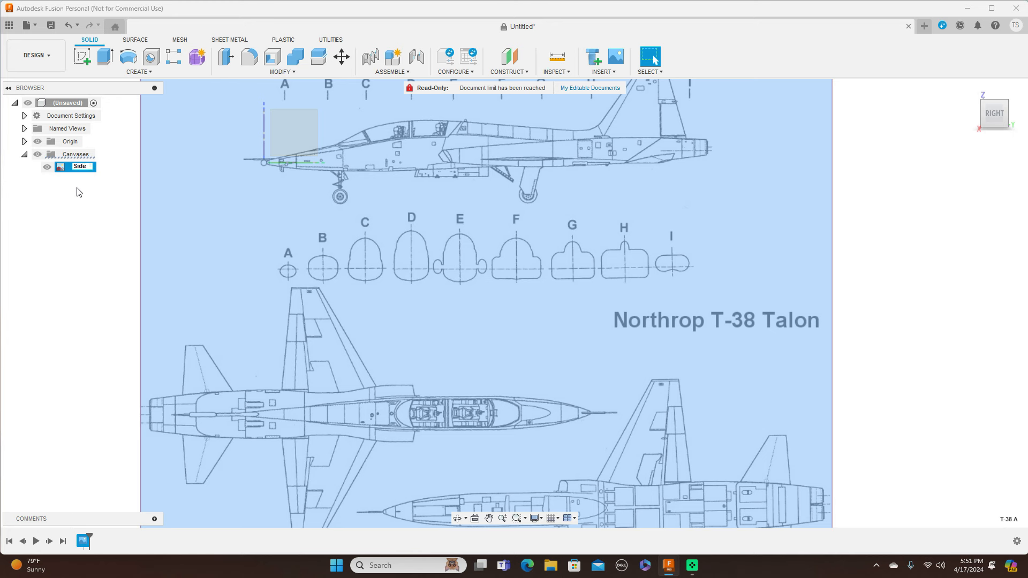
{"action": "key", "text": "Return"}
{"action": "left_click", "coordinate": [127, 259]}
Load the T-38 A image from USB Drive (D:) on the computer again as a second canvas.
{"action": "scroll", "coordinate": [228, 279], "scroll_direction": "down", "scroll_amount": 2}
{"action": "middle_click_drag", "start_coordinate": [227, 282], "coordinate": [465, 333]}
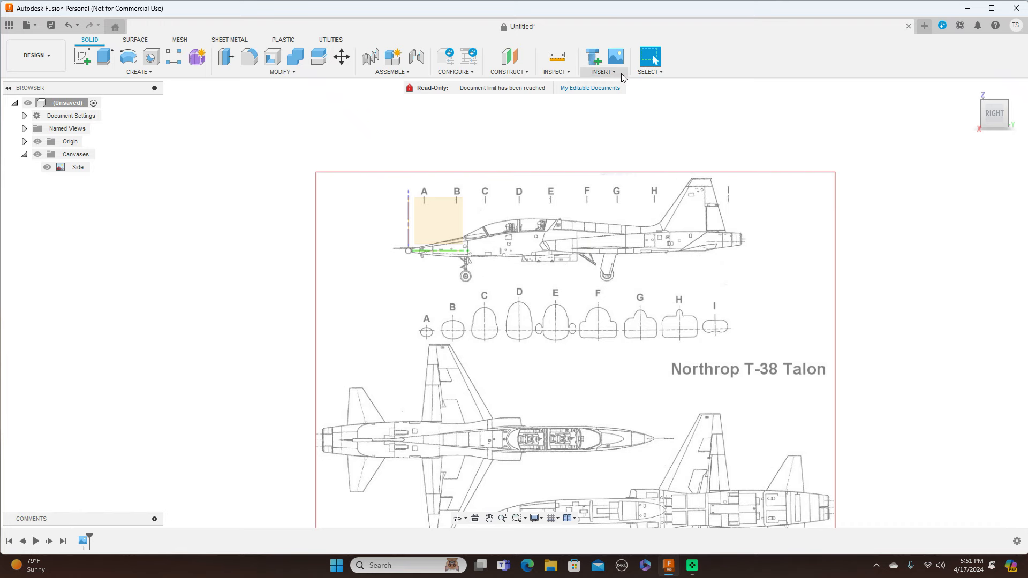
{"action": "left_click", "coordinate": [621, 75]}
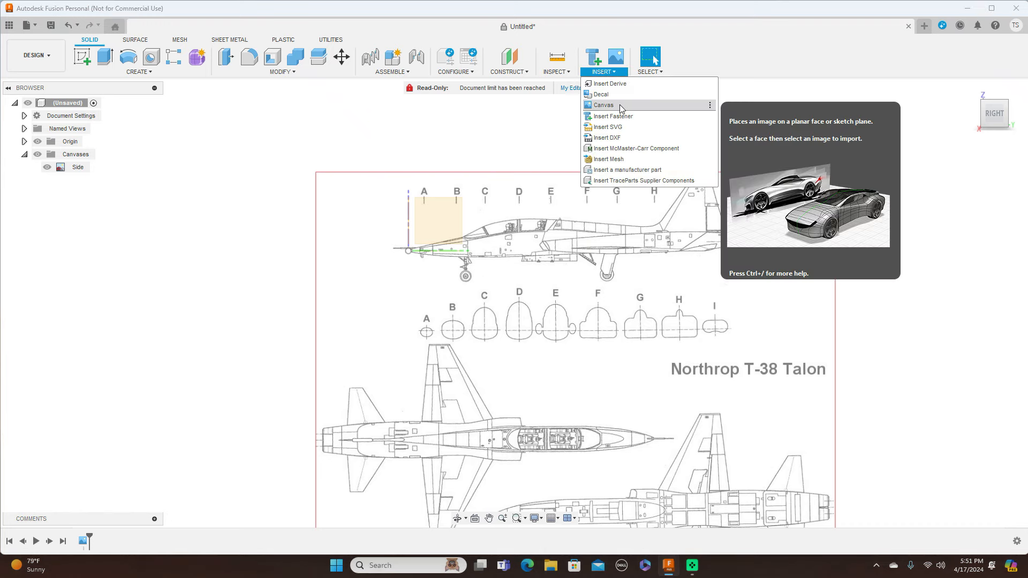
{"action": "left_click", "coordinate": [604, 106]}
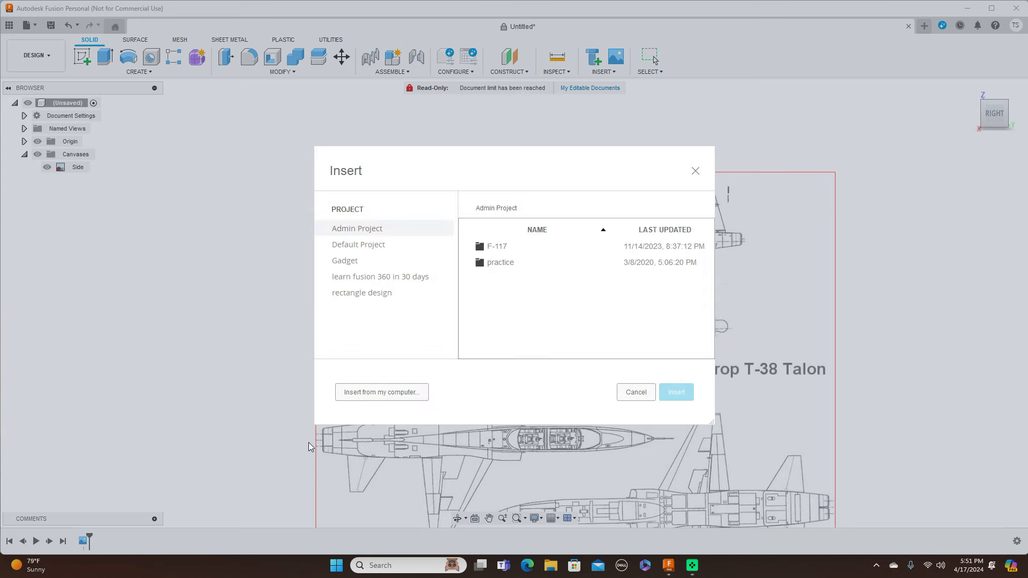
{"action": "left_click", "coordinate": [368, 397]}
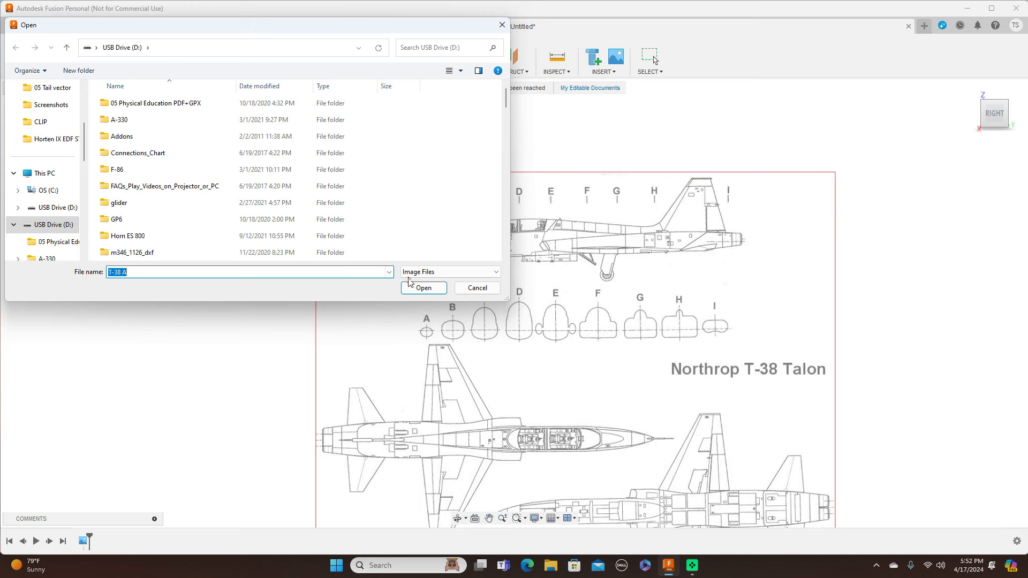
{"action": "left_click", "coordinate": [421, 288]}
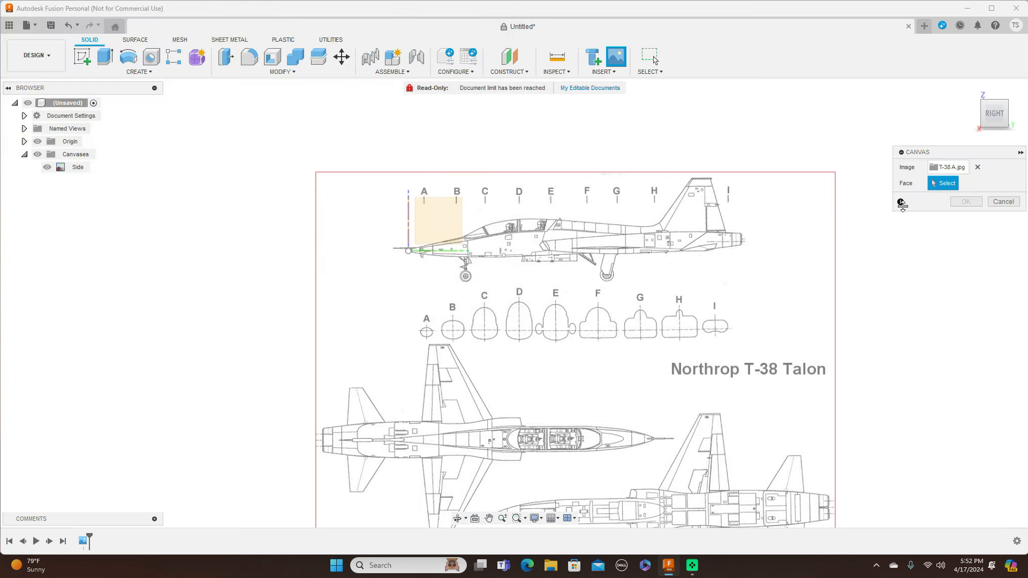
Place the second canvas on the XY plane from the top view, enlarge it uniformly and rotate it to a Z angle of -90 degrees.
{"action": "left_click", "coordinate": [995, 96]}
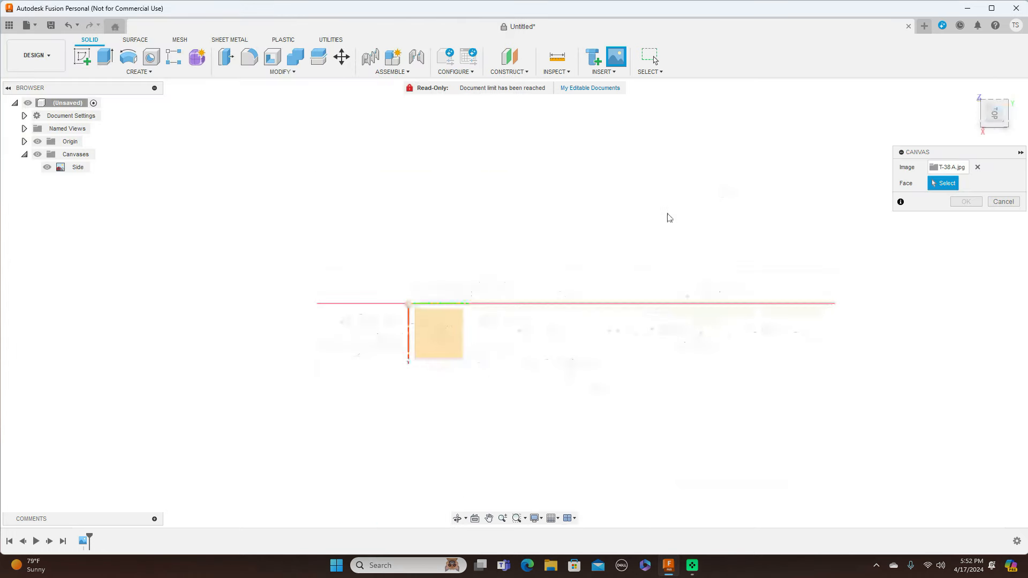
{"action": "left_click", "coordinate": [433, 337]}
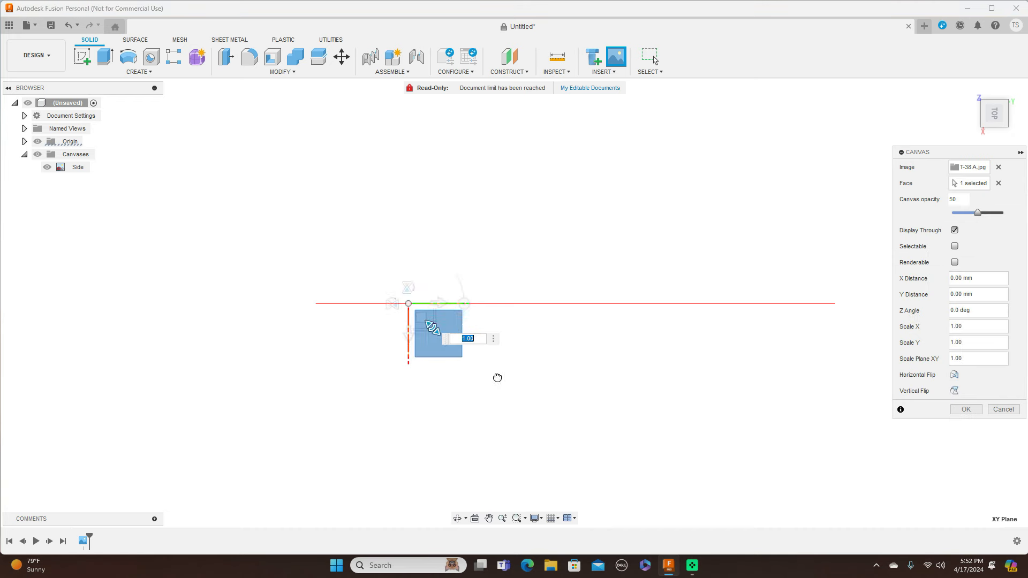
{"action": "left_click_drag", "start_coordinate": [489, 370], "coordinate": [463, 373]}
{"action": "left_click_drag", "start_coordinate": [432, 327], "coordinate": [491, 390]}
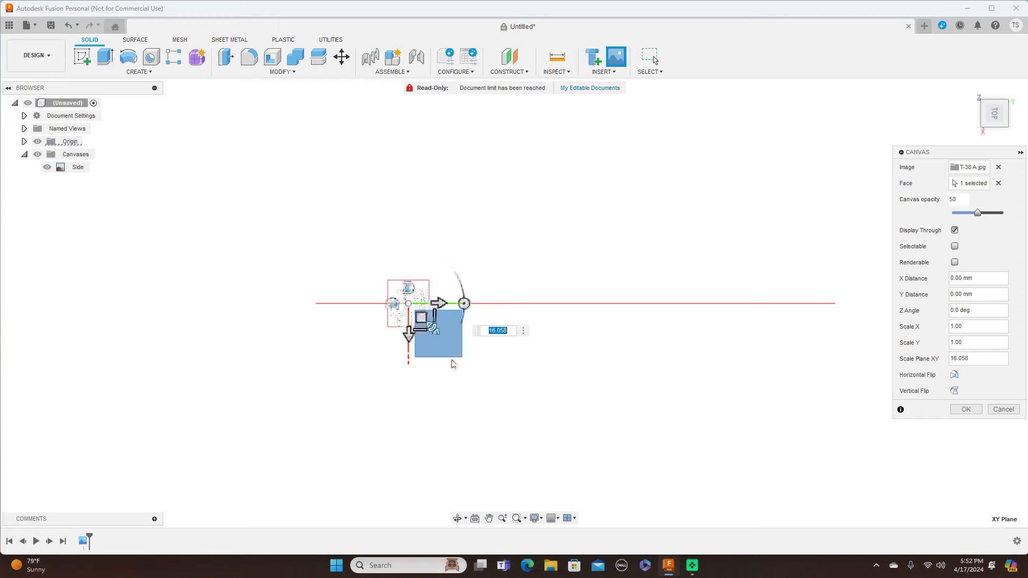
{"action": "left_click_drag", "start_coordinate": [434, 328], "coordinate": [599, 441]}
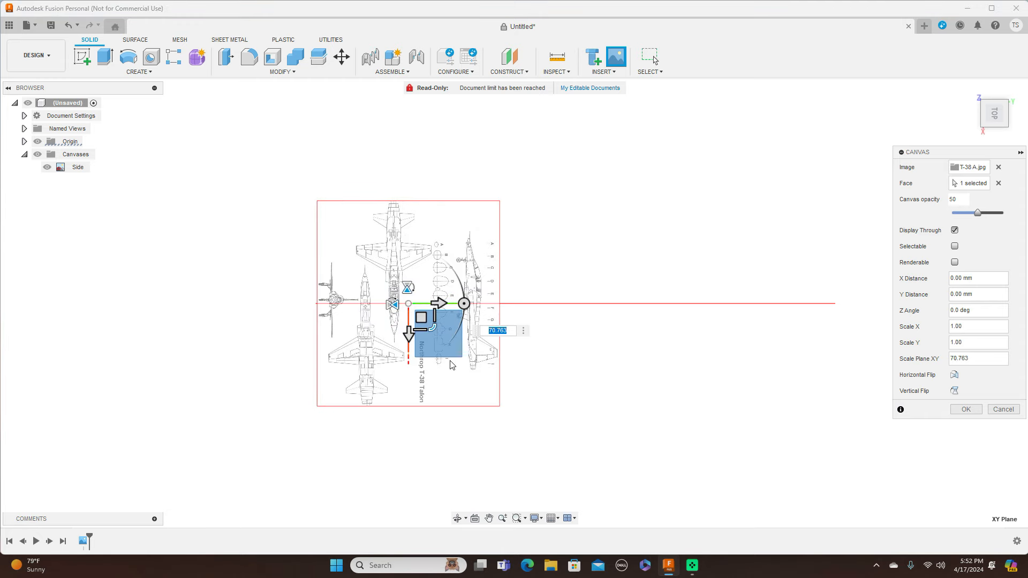
{"action": "left_click_drag", "start_coordinate": [432, 327], "coordinate": [481, 349]}
{"action": "left_click_drag", "start_coordinate": [464, 304], "coordinate": [404, 383]}
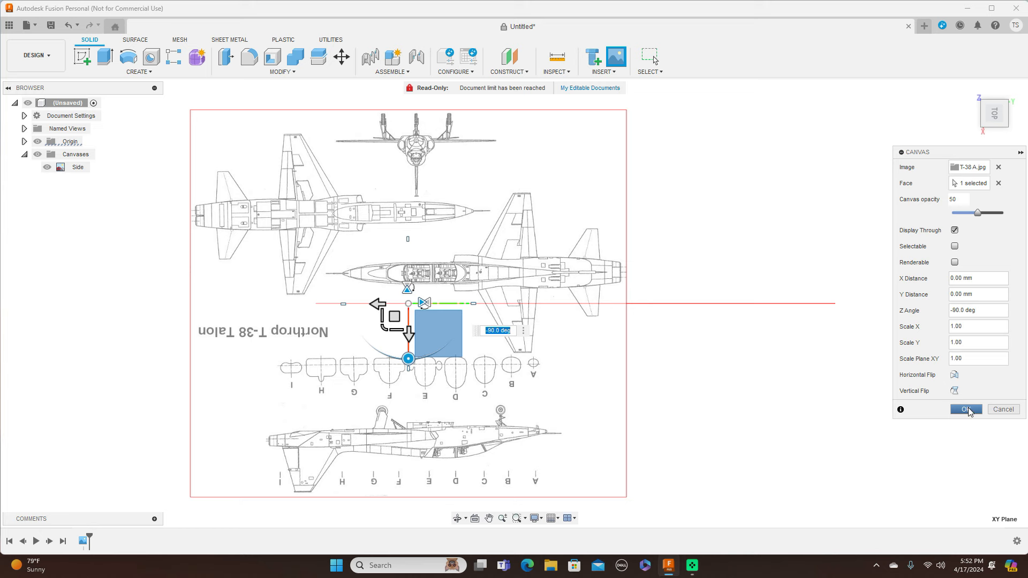
{"action": "left_click", "coordinate": [967, 410]}
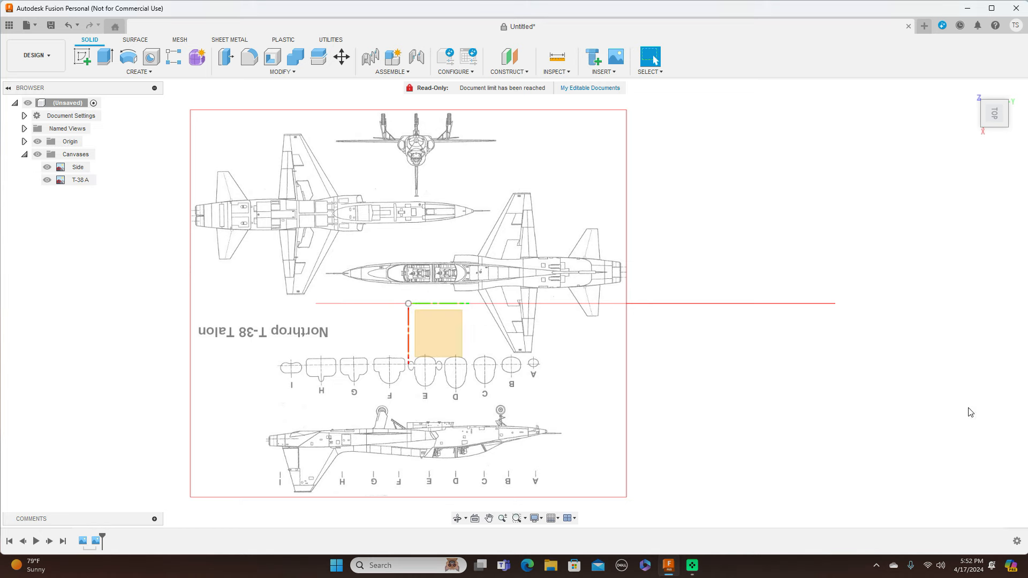
Calibrate the T-38 A canvas from nose tip to tail end of the top view, matching the side view's calibrated length.
{"action": "right_click", "coordinate": [74, 185]}
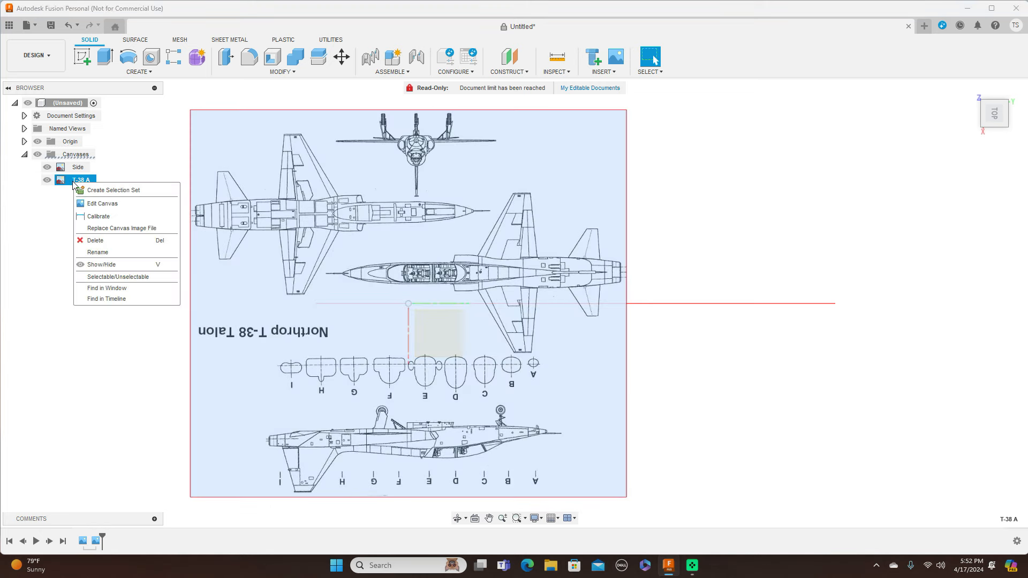
{"action": "left_click", "coordinate": [98, 217]}
{"action": "scroll", "coordinate": [413, 316], "scroll_direction": "up", "scroll_amount": 3}
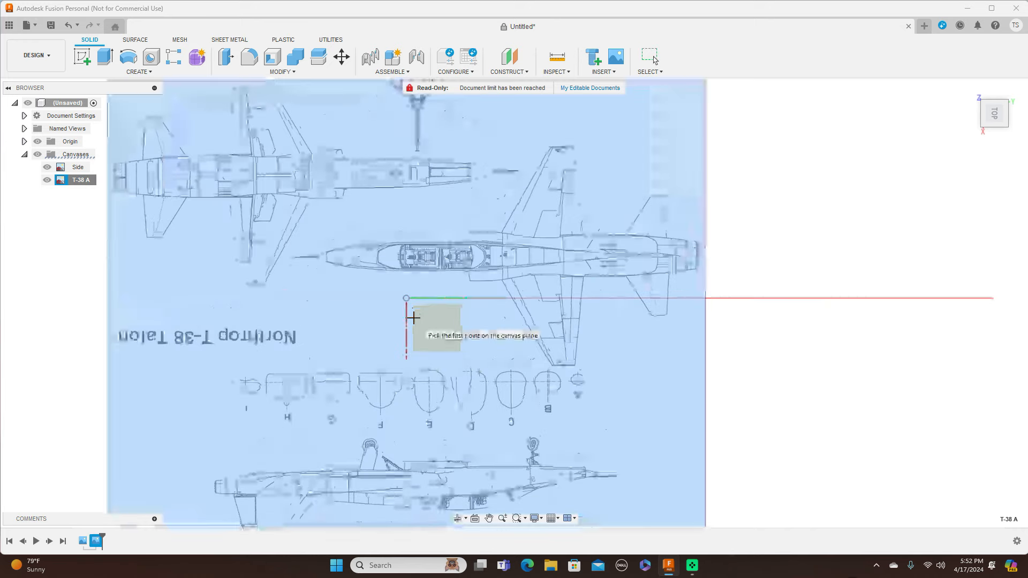
{"action": "scroll", "coordinate": [448, 340], "scroll_direction": "up", "scroll_amount": 2}
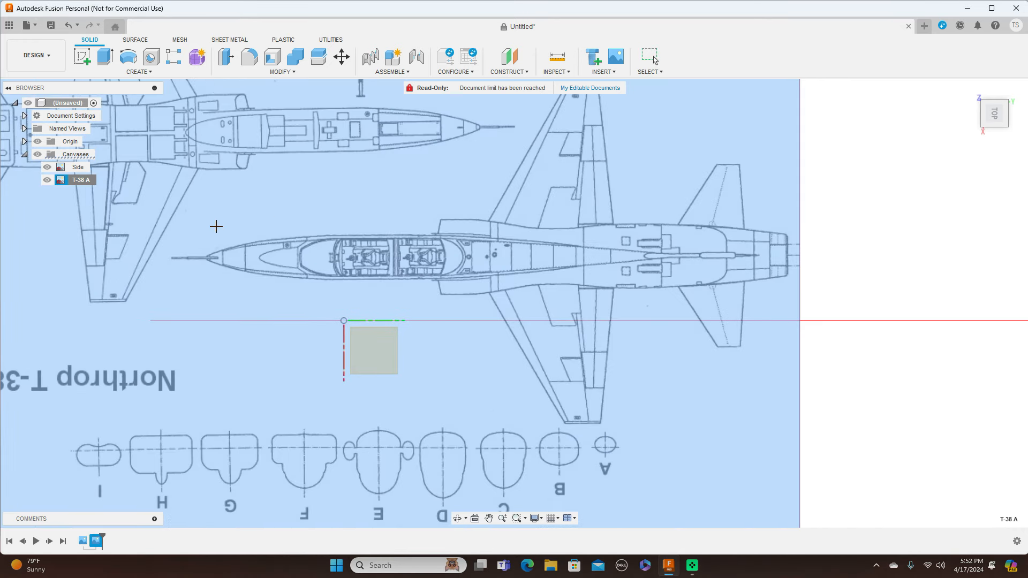
{"action": "left_click", "coordinate": [206, 258]}
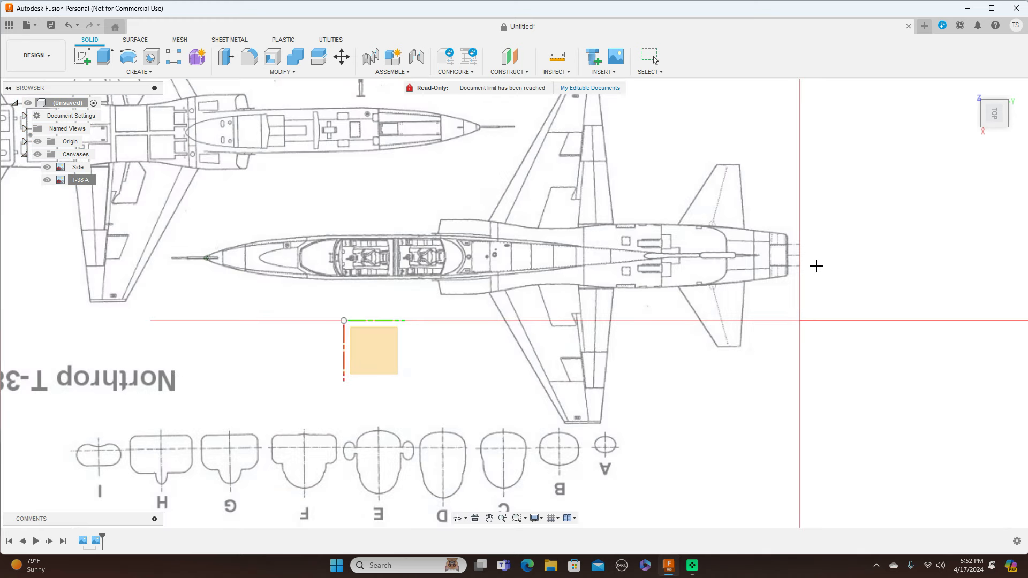
{"action": "left_click", "coordinate": [789, 256]}
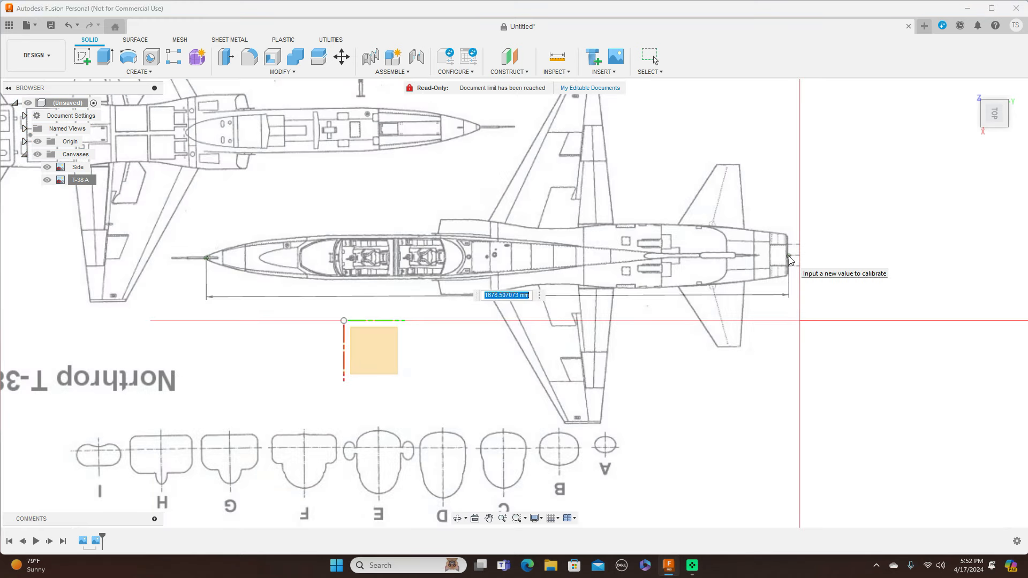
{"action": "key", "text": "BackSpace"}
{"action": "key", "text": "Return"}
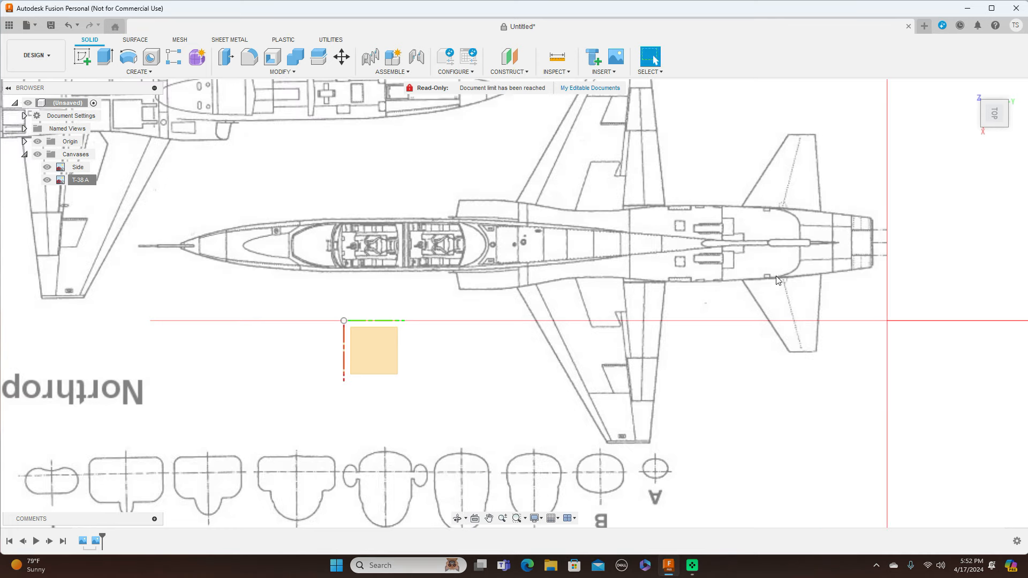
Move the T-38 A canvas to X 215.605 mm and Y 484.598 mm, putting the top view's nose tip on the origin.
{"action": "scroll", "coordinate": [778, 283], "scroll_direction": "down", "scroll_amount": 3}
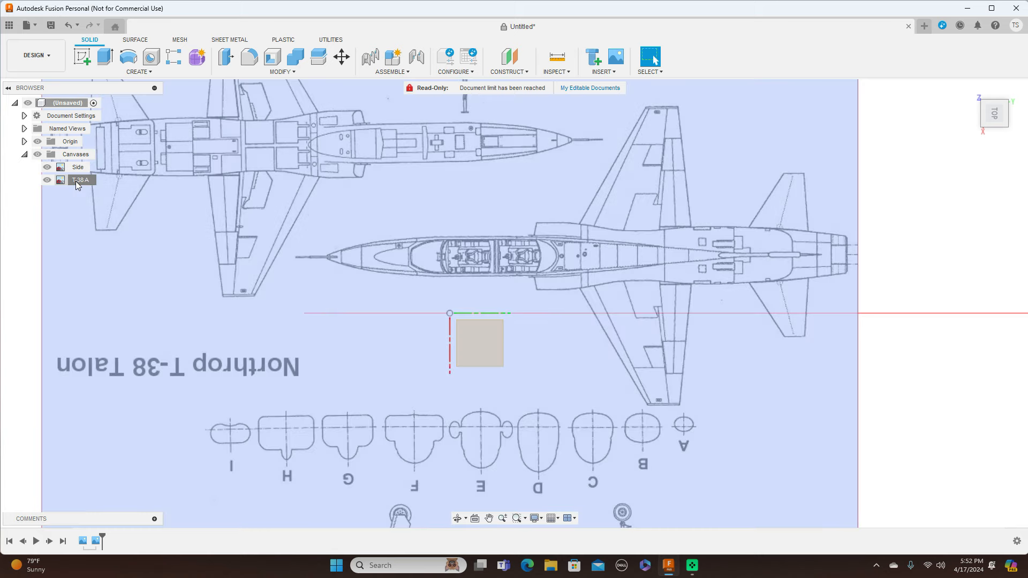
{"action": "right_click", "coordinate": [78, 183]}
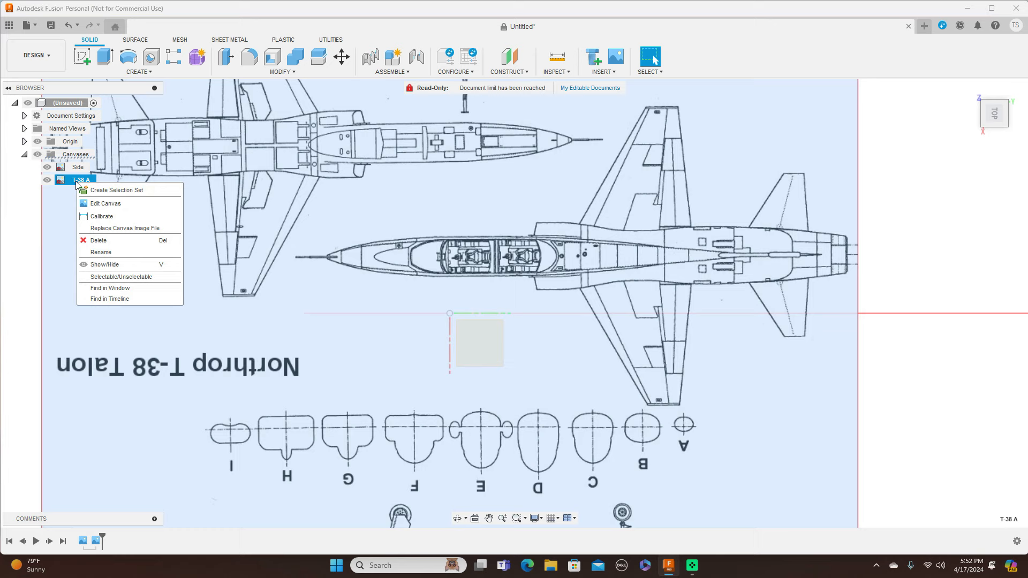
{"action": "left_click", "coordinate": [102, 204]}
{"action": "left_click_drag", "start_coordinate": [470, 329], "coordinate": [667, 360]}
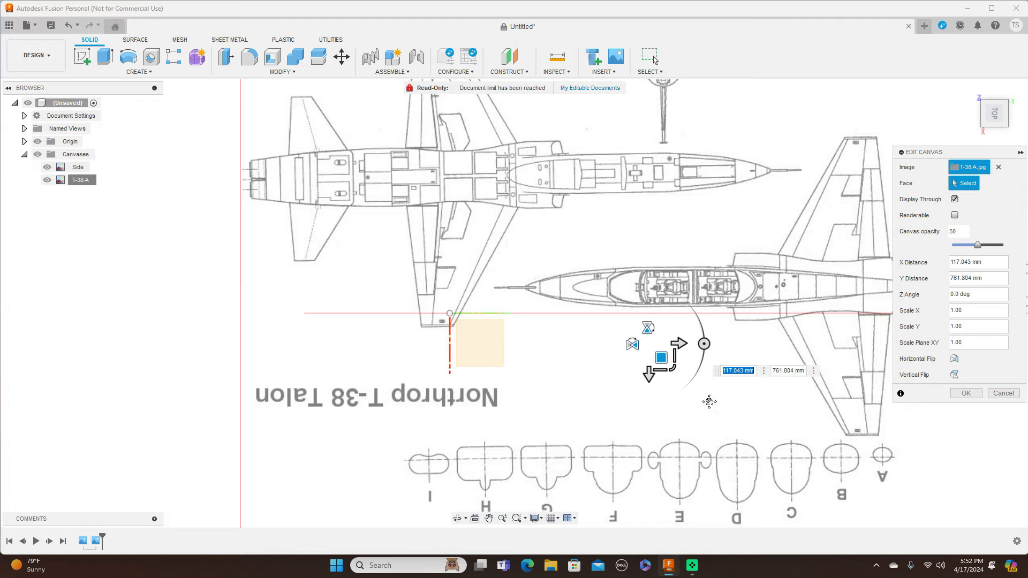
{"action": "middle_click_drag", "start_coordinate": [709, 401], "coordinate": [619, 365]}
{"action": "left_click_drag", "start_coordinate": [562, 326], "coordinate": [496, 348]}
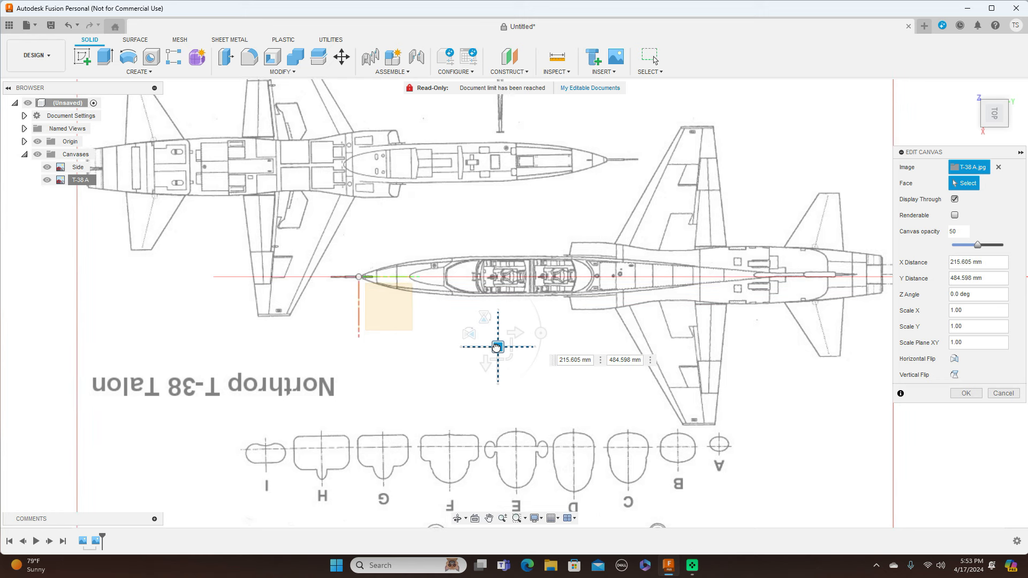
{"action": "left_click_drag", "start_coordinate": [496, 348], "coordinate": [497, 348]}
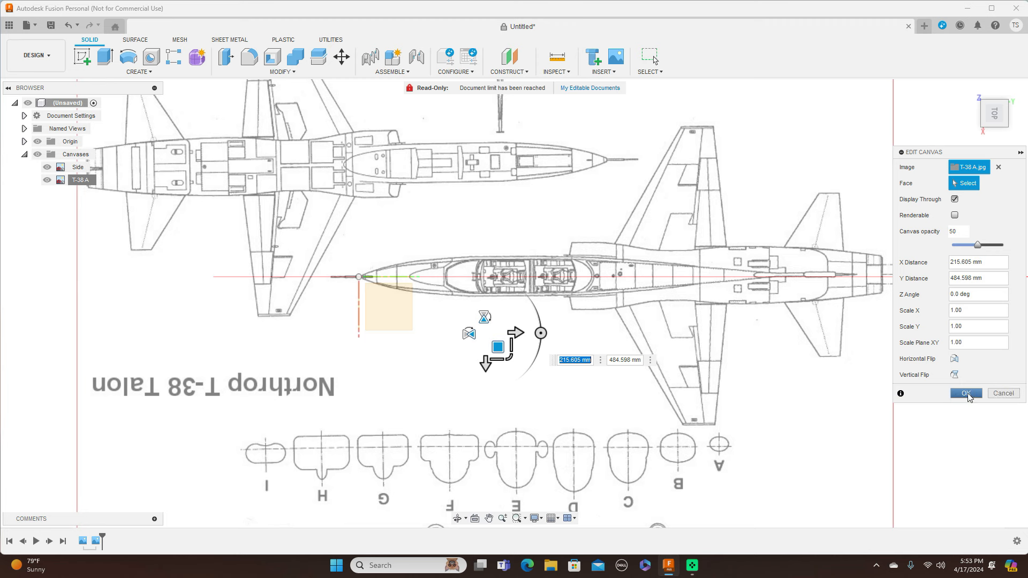
{"action": "left_click", "coordinate": [967, 394]}
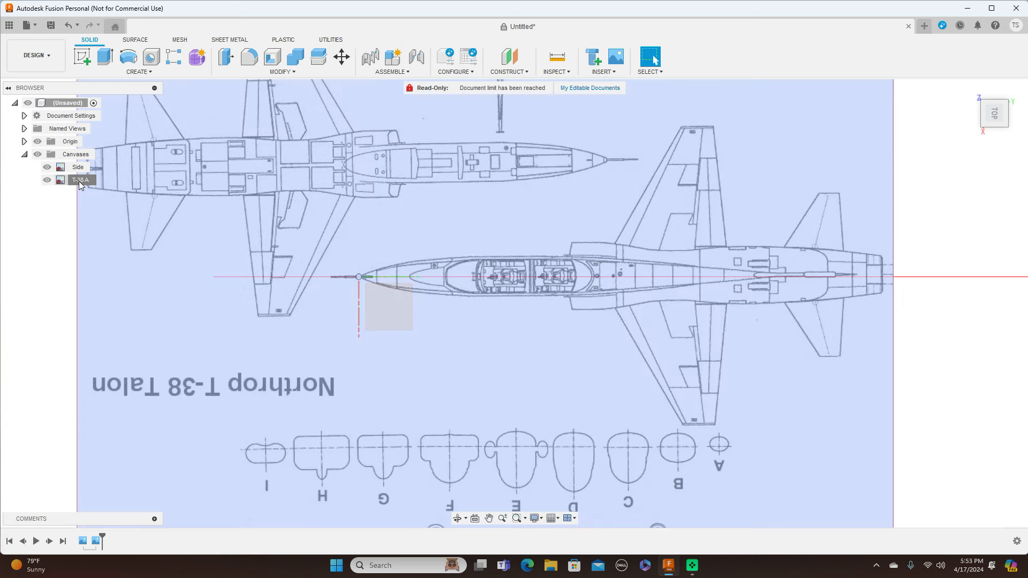
Rename the T-38 A canvas on the XY plane as Top.
{"action": "double_click", "coordinate": [79, 180]}
{"action": "key", "text": "BackSpace"}
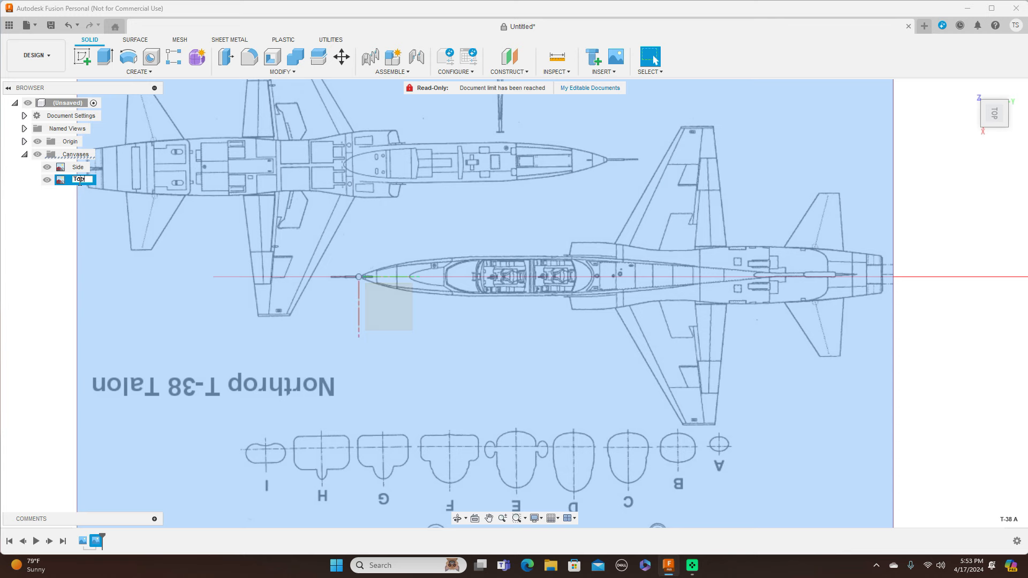
{"action": "type", "text": "Top"}
{"action": "key", "text": "Return"}
{"action": "scroll", "coordinate": [250, 245], "scroll_direction": "down", "scroll_amount": 5}
{"action": "middle_click_drag", "start_coordinate": [437, 279], "coordinate": [601, 282]}
{"action": "left_click", "coordinate": [770, 285]}
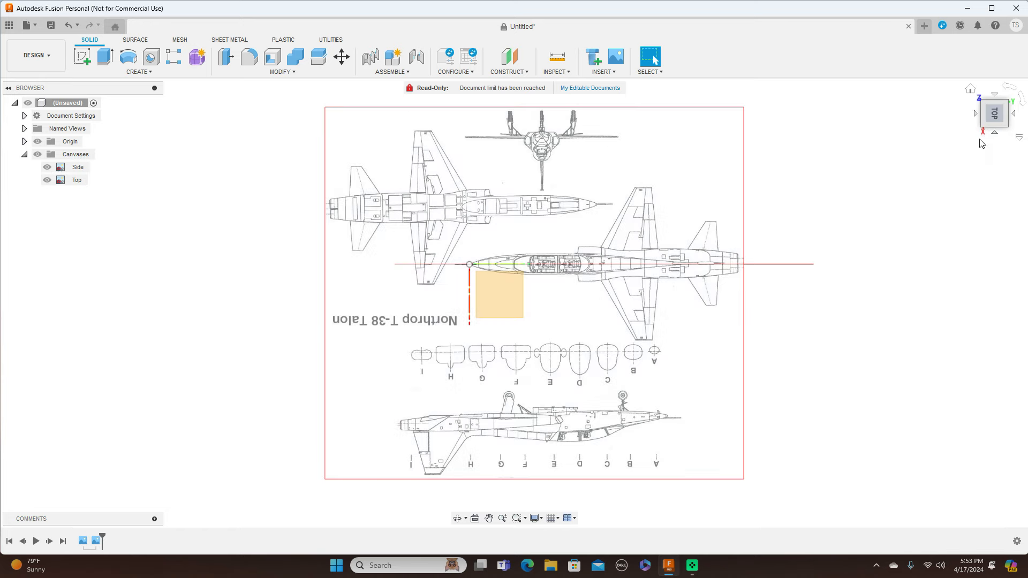
Insert the T-38 A image from the computer as a canvas on the XZ plane, working from the front view.
{"action": "left_click", "coordinate": [997, 136]}
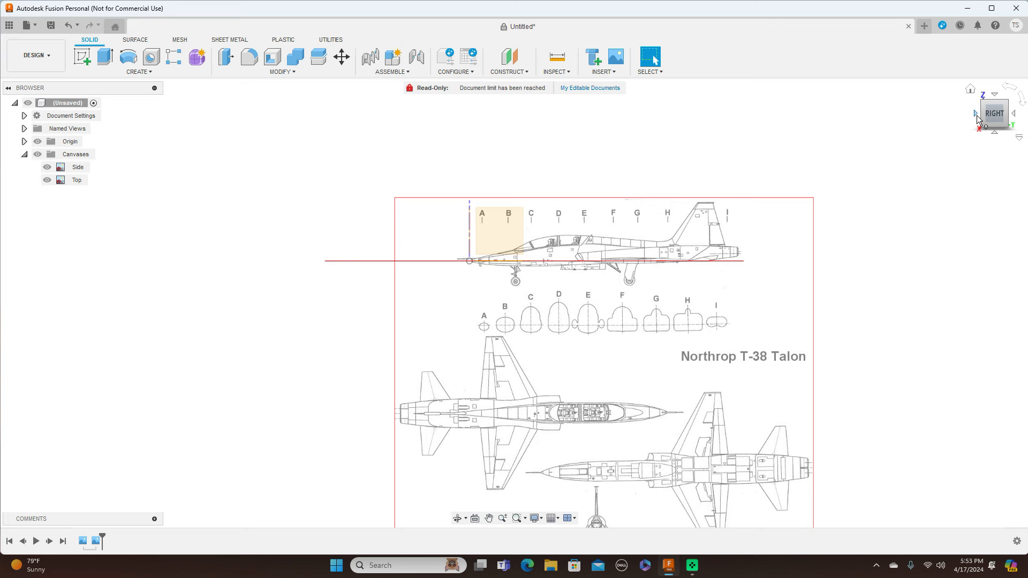
{"action": "left_click", "coordinate": [976, 113]}
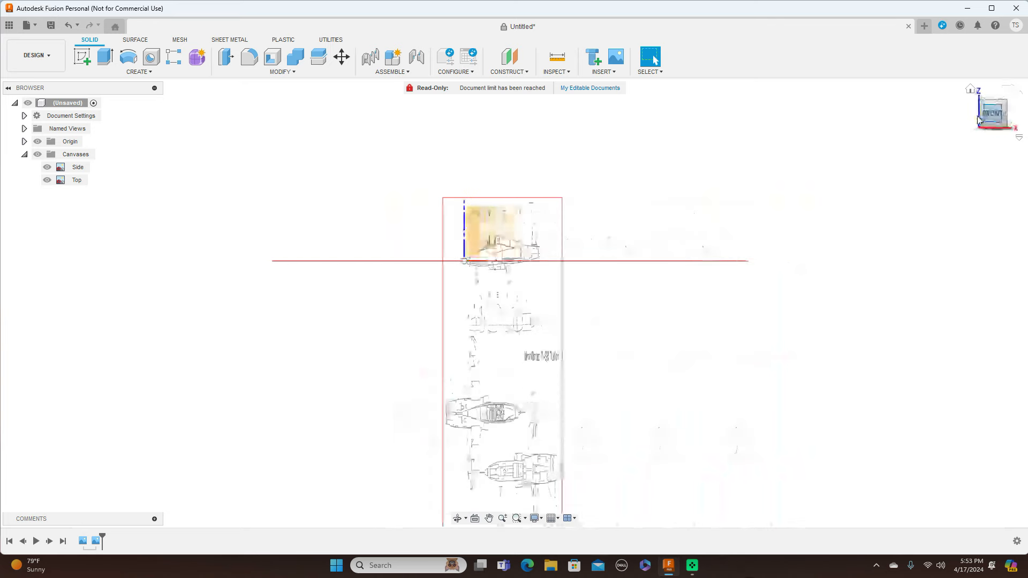
{"action": "left_click", "coordinate": [608, 77]}
{"action": "left_click", "coordinate": [610, 110]}
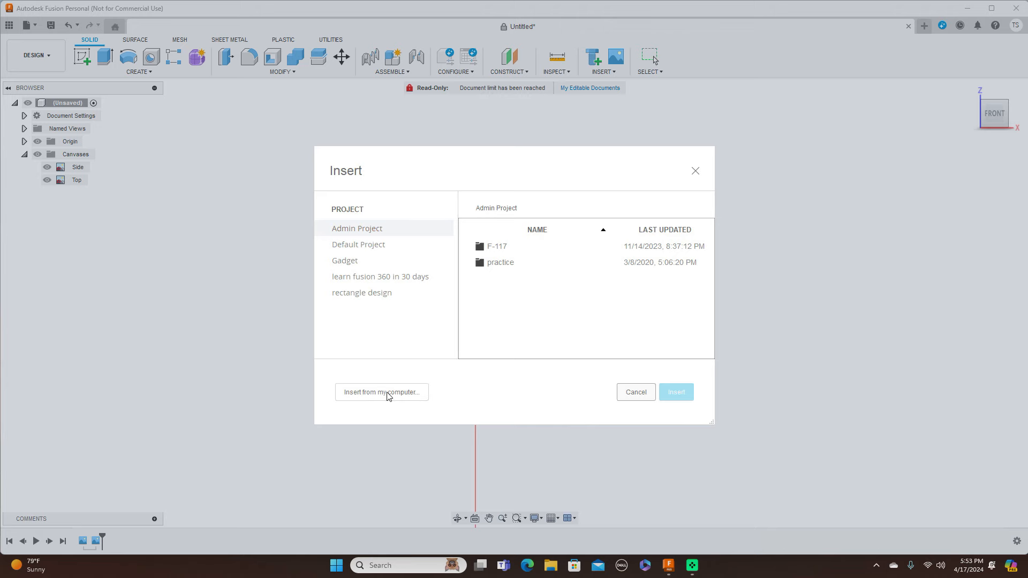
{"action": "left_click", "coordinate": [389, 397]}
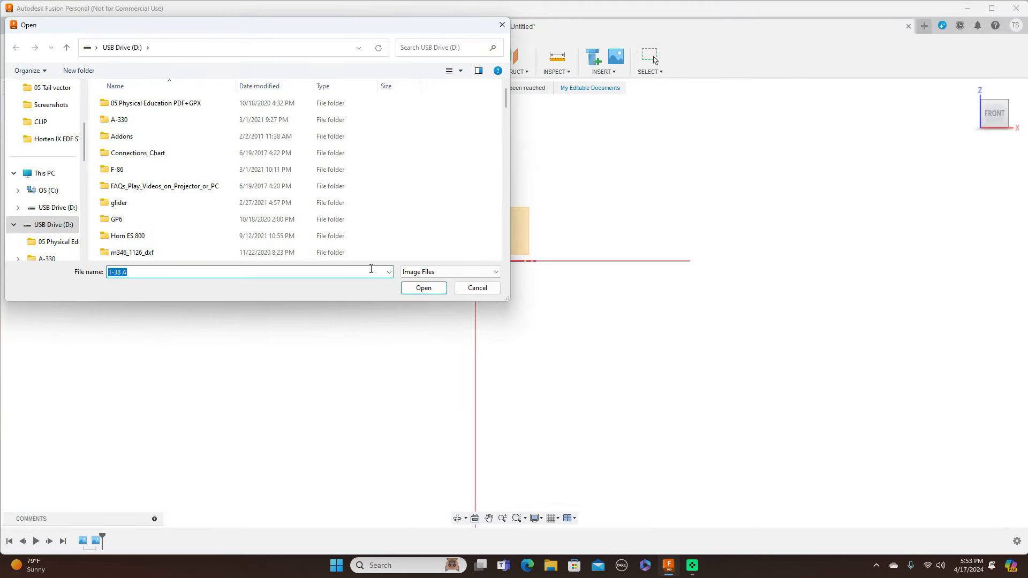
{"action": "left_click", "coordinate": [426, 289]}
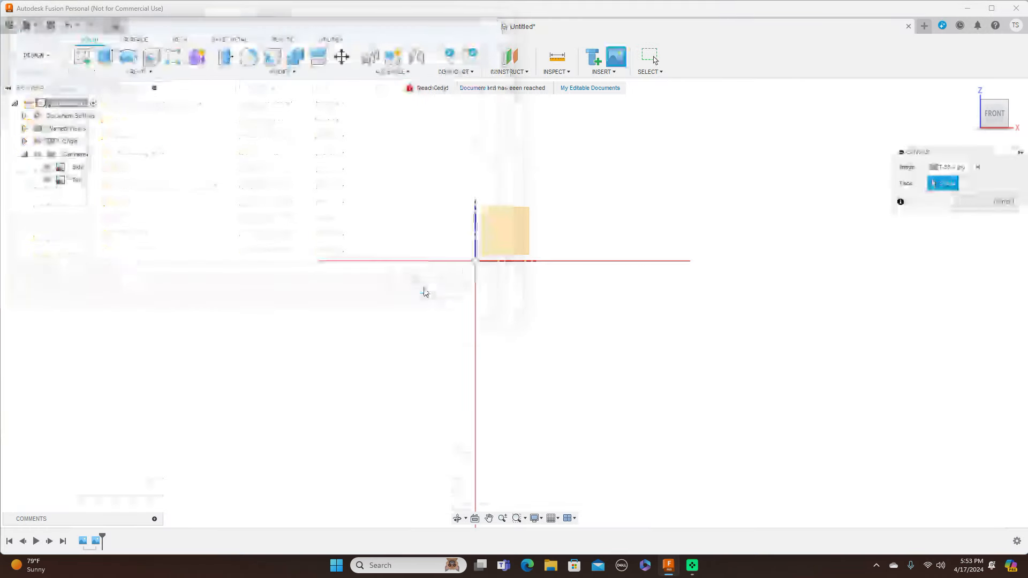
{"action": "left_click", "coordinate": [512, 225]}
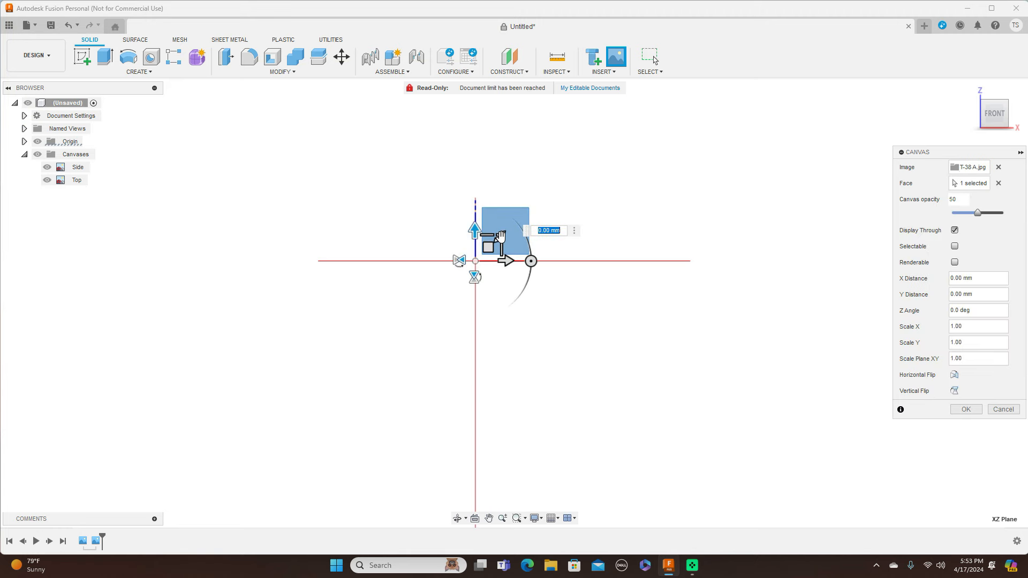
Enlarge the new canvas uniformly with a Scale Plane XY of 128.426 and mirror it left to right so its lettering reads correctly.
{"action": "left_click_drag", "start_coordinate": [503, 236], "coordinate": [622, 155]}
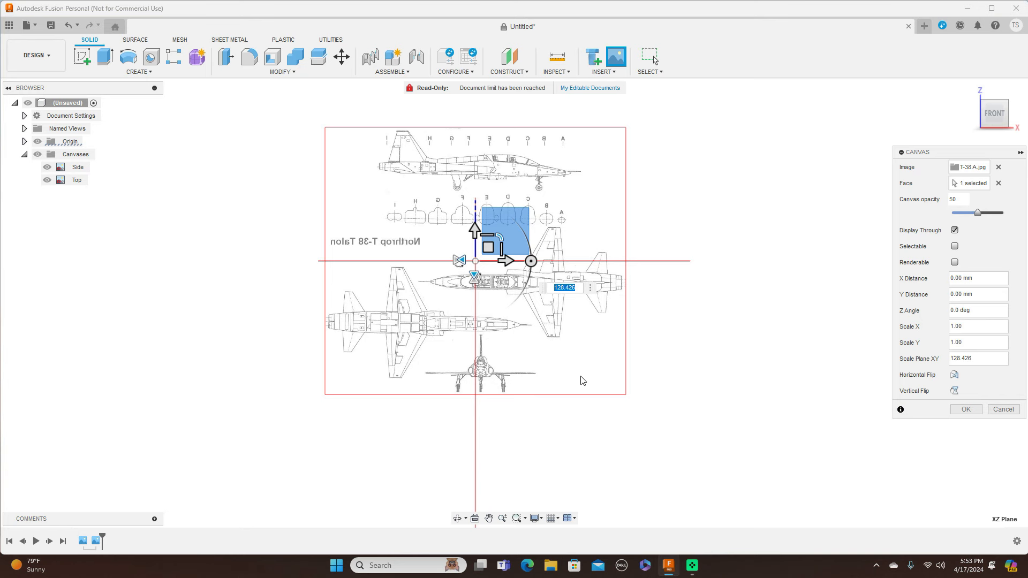
{"action": "left_click", "coordinate": [474, 277]}
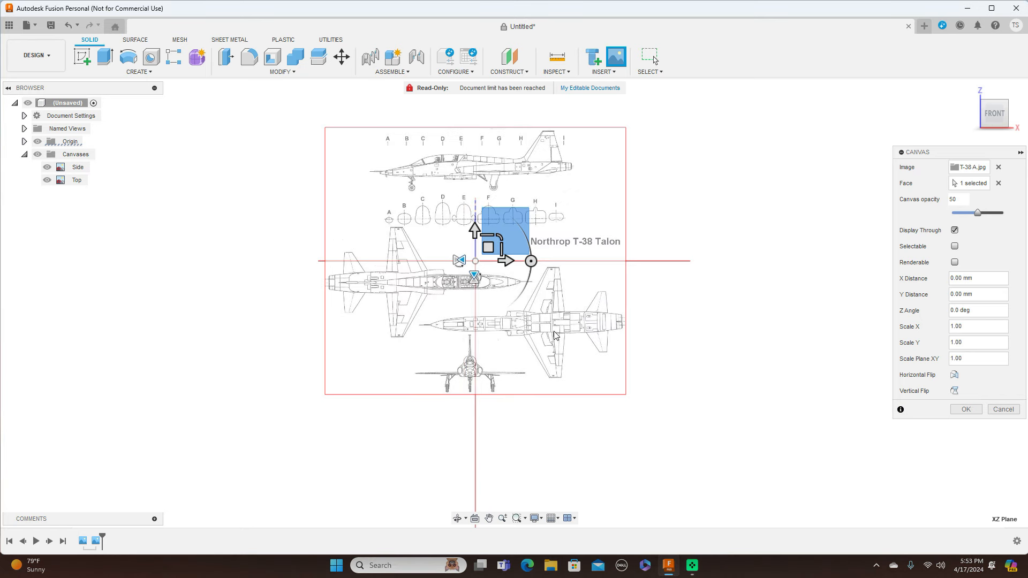
{"action": "scroll", "coordinate": [597, 351], "scroll_direction": "up", "scroll_amount": 1}
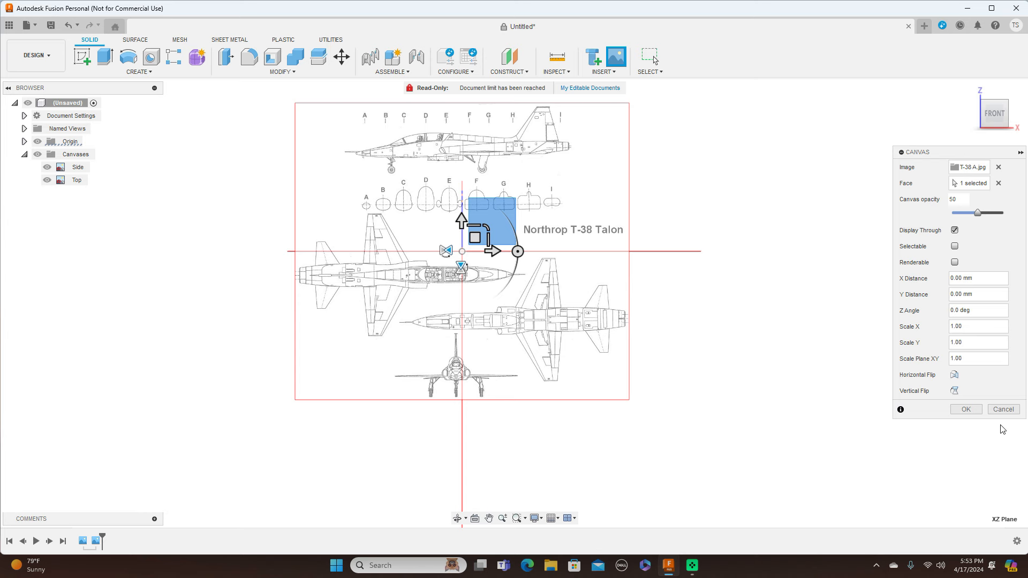
{"action": "left_click", "coordinate": [967, 409]}
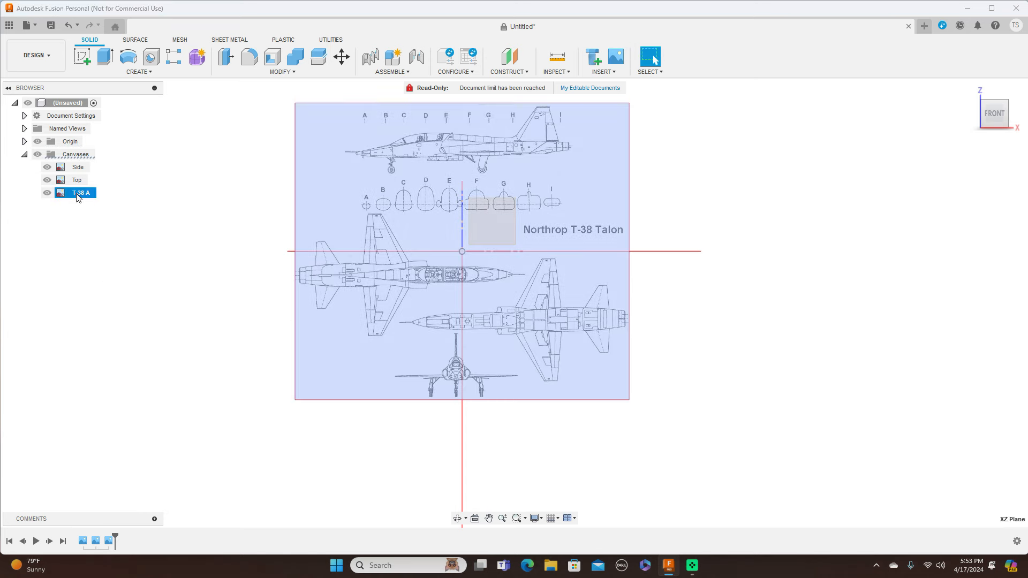
Calibrate the T-38 A canvas to 2000 mm from nose tip to tail end of the aircraft's bottom view.
{"action": "right_click", "coordinate": [77, 196]}
{"action": "left_click", "coordinate": [104, 229]}
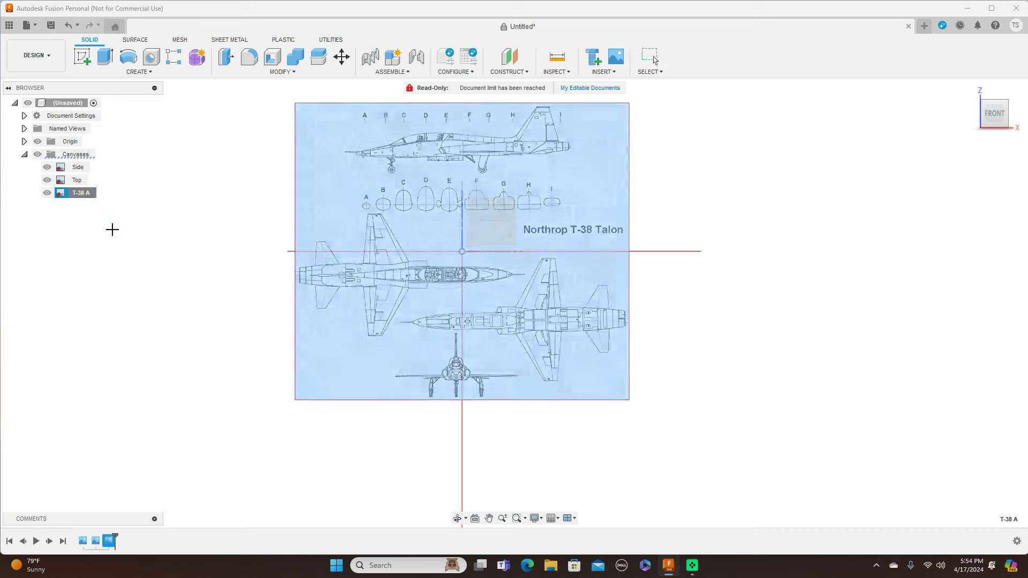
{"action": "scroll", "coordinate": [283, 289], "scroll_direction": "up", "scroll_amount": 2}
{"action": "scroll", "coordinate": [283, 289], "scroll_direction": "up", "scroll_amount": 2}
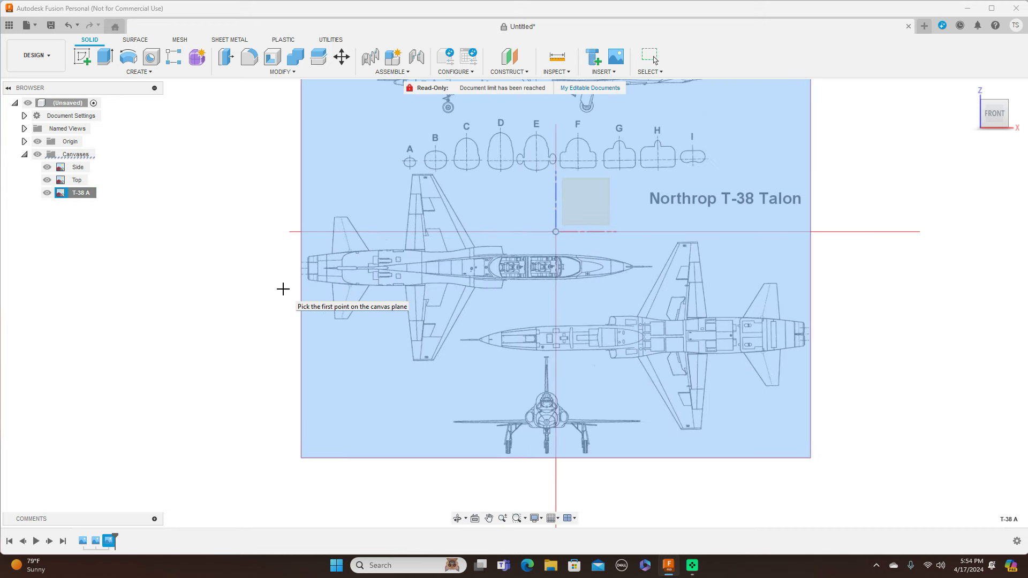
{"action": "middle_click_drag", "start_coordinate": [345, 319], "coordinate": [252, 295]}
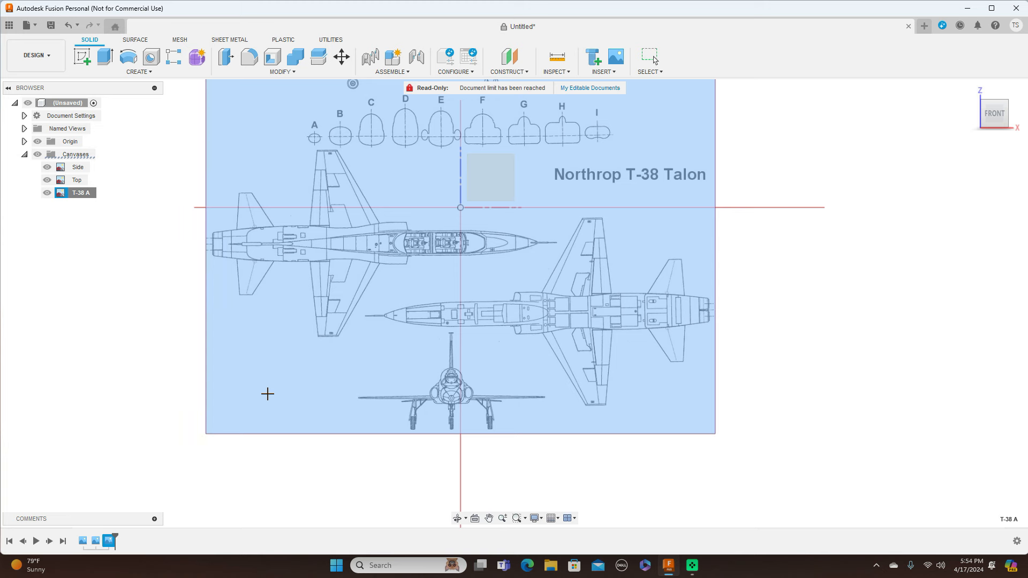
{"action": "scroll", "coordinate": [300, 365], "scroll_direction": "up", "scroll_amount": 1}
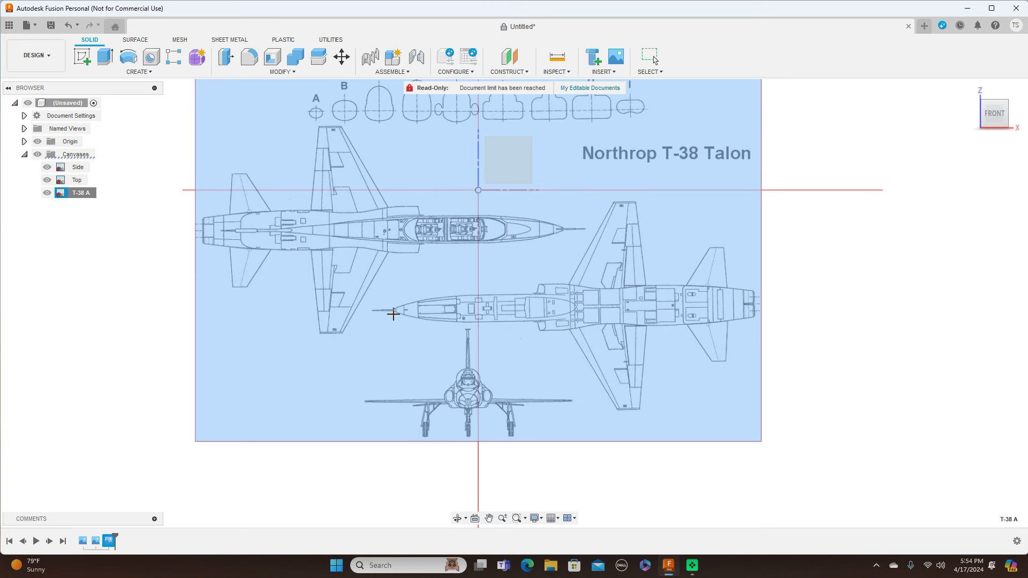
{"action": "left_click", "coordinate": [393, 311]}
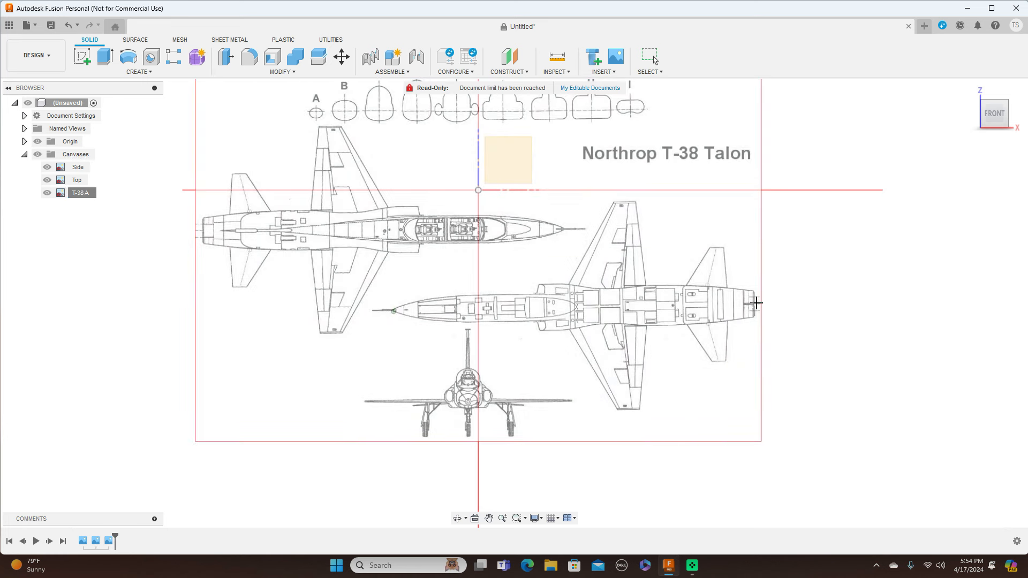
{"action": "left_click", "coordinate": [754, 303]}
{"action": "key", "text": "BackSpace"}
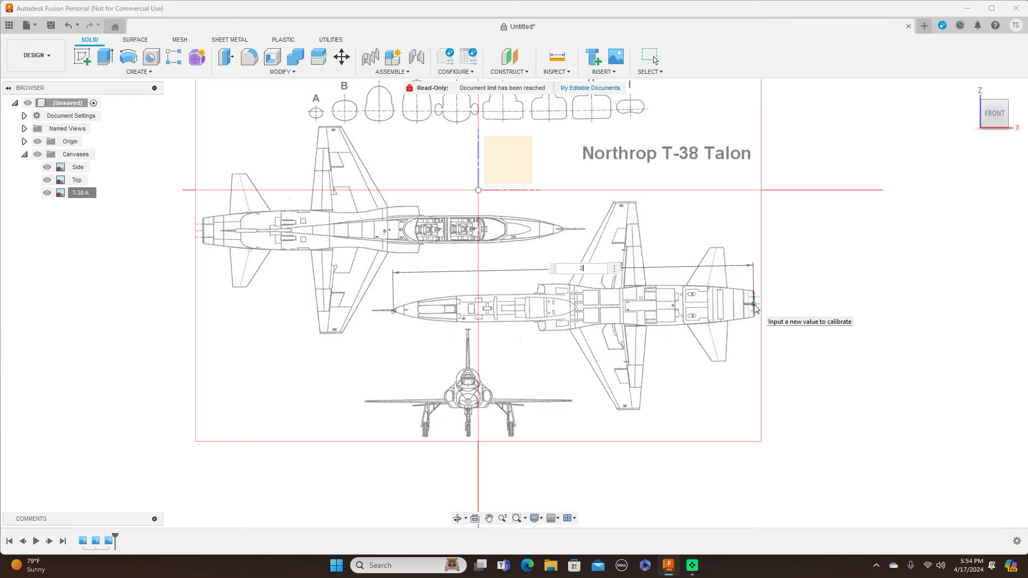
{"action": "type", "text": "2000"}
{"action": "key", "text": "Return"}
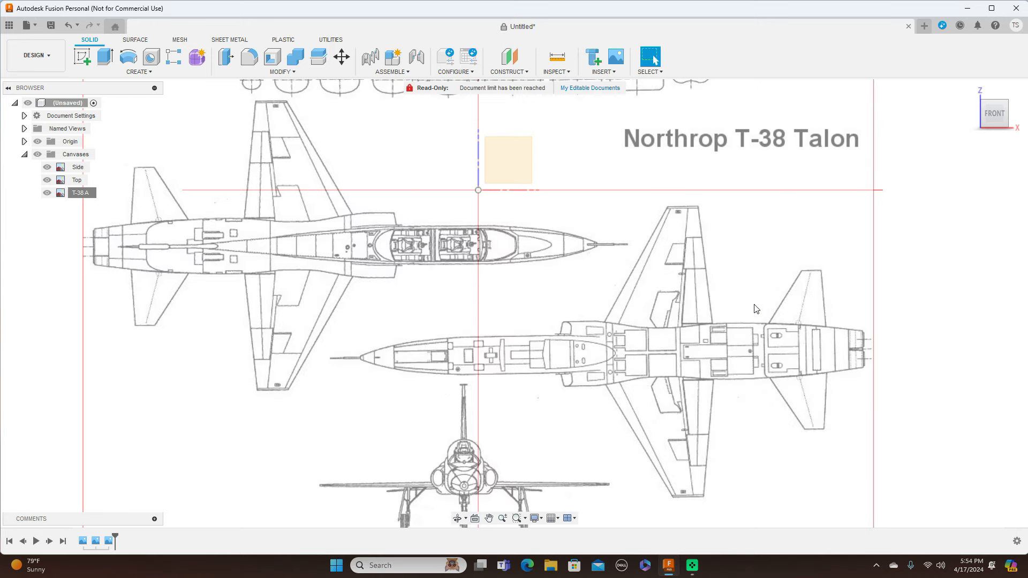
Edit the T-38 A canvas and move it to X 1103.865 mm and Y 48.117 mm, bringing the front view near the origin.
{"action": "scroll", "coordinate": [759, 440], "scroll_direction": "down", "scroll_amount": 2}
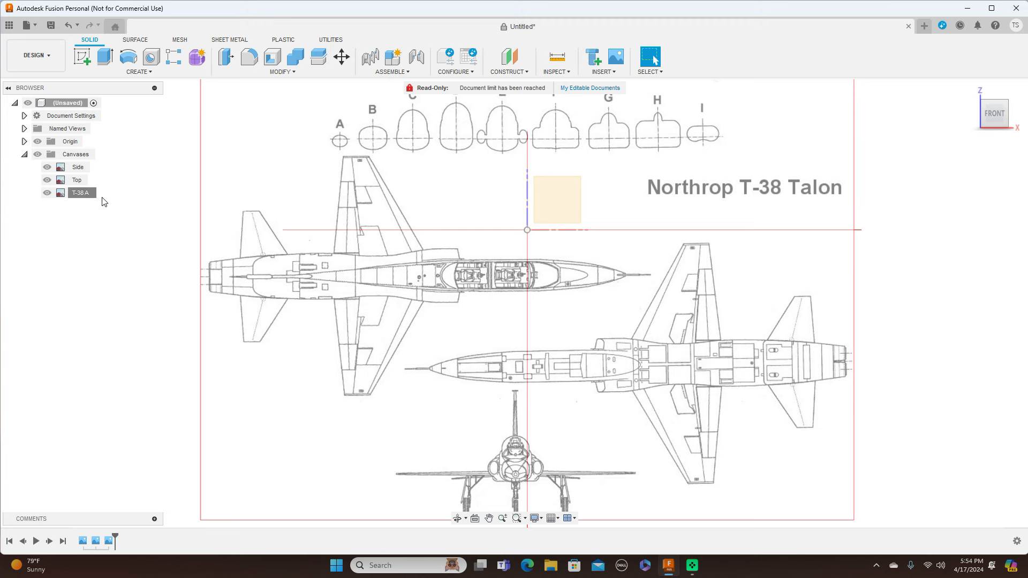
{"action": "left_click", "coordinate": [79, 195]}
{"action": "right_click", "coordinate": [79, 195]}
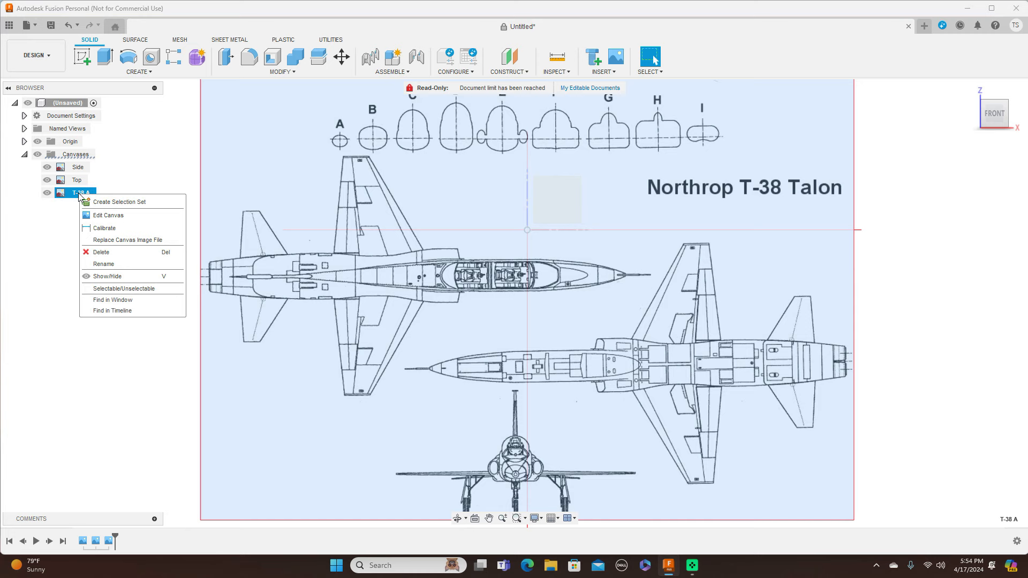
{"action": "left_click", "coordinate": [108, 215]}
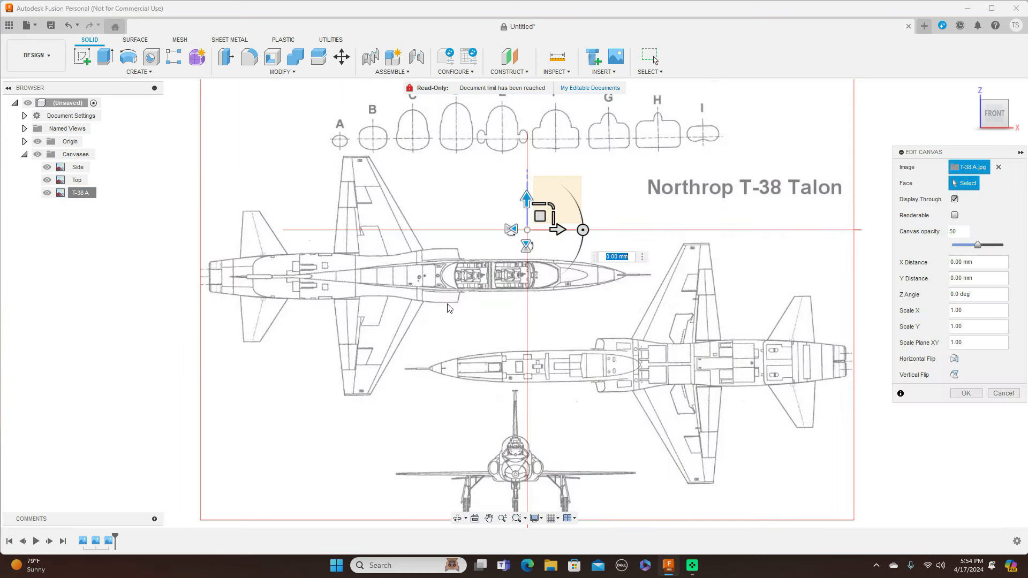
{"action": "left_click", "coordinate": [625, 260]}
{"action": "scroll", "coordinate": [657, 225], "scroll_direction": "down", "scroll_amount": 1}
{"action": "middle_click_drag", "start_coordinate": [657, 238], "coordinate": [654, 382]}
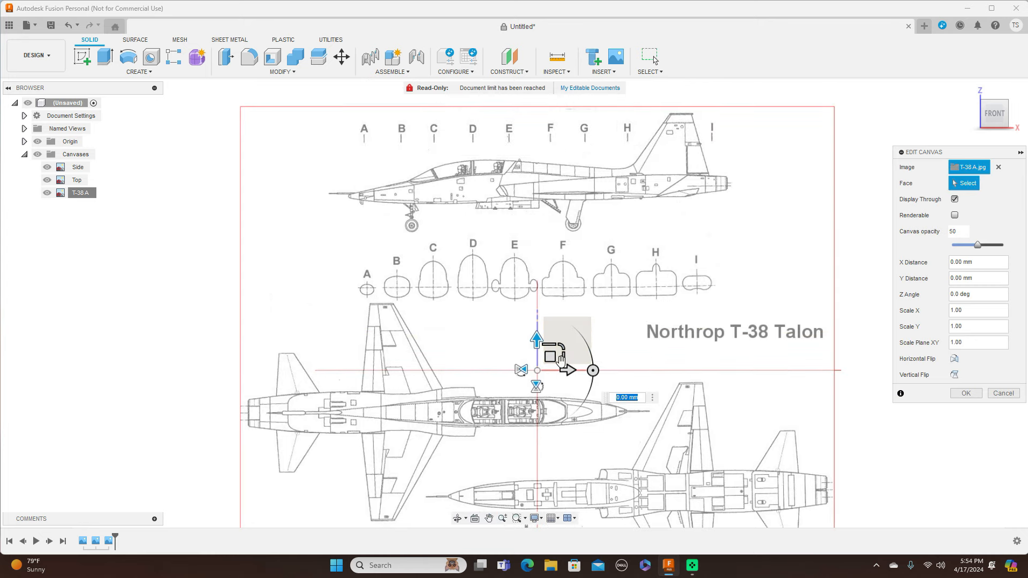
{"action": "left_click_drag", "start_coordinate": [553, 358], "coordinate": [562, 152]}
{"action": "scroll", "coordinate": [582, 207], "scroll_direction": "up", "scroll_amount": 2}
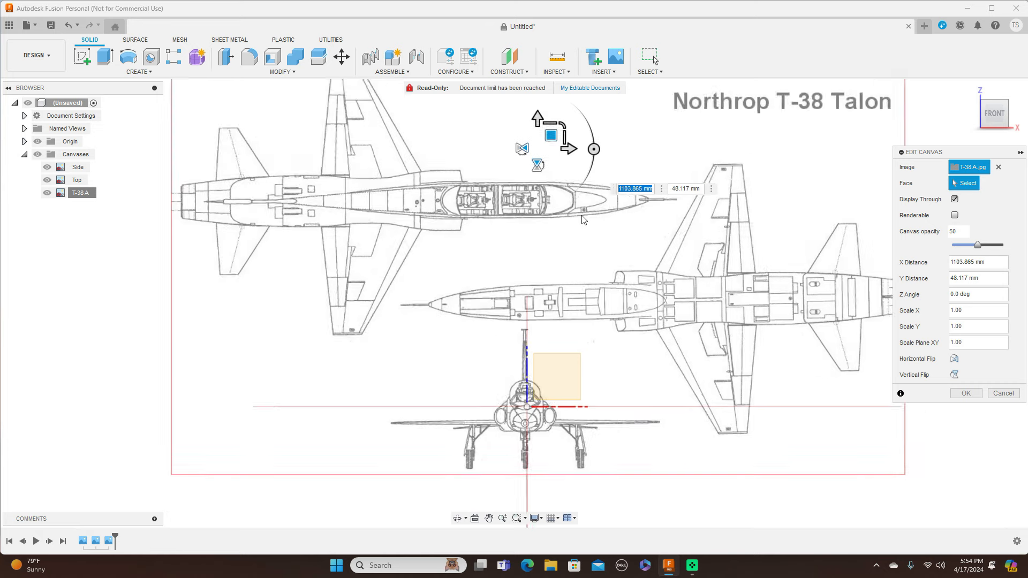
Refine the T-38 A canvas position to X 1174.937 mm and Y 57.288 mm, putting the front view's nose on the origin.
{"action": "middle_click_drag", "start_coordinate": [635, 239], "coordinate": [637, 255]}
{"action": "middle_click_drag", "start_coordinate": [688, 224], "coordinate": [686, 276]}
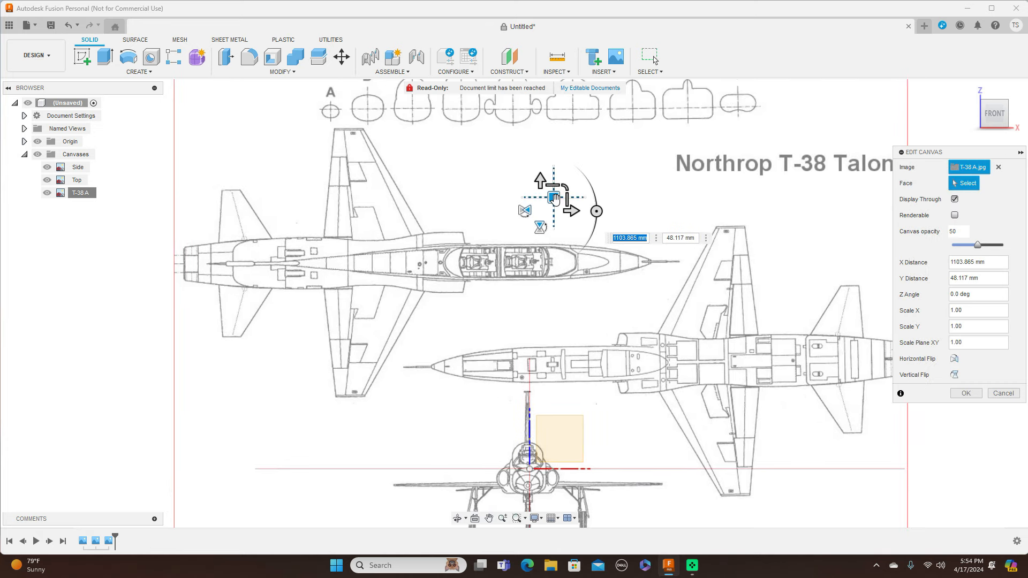
{"action": "left_click_drag", "start_coordinate": [555, 192], "coordinate": [557, 180]}
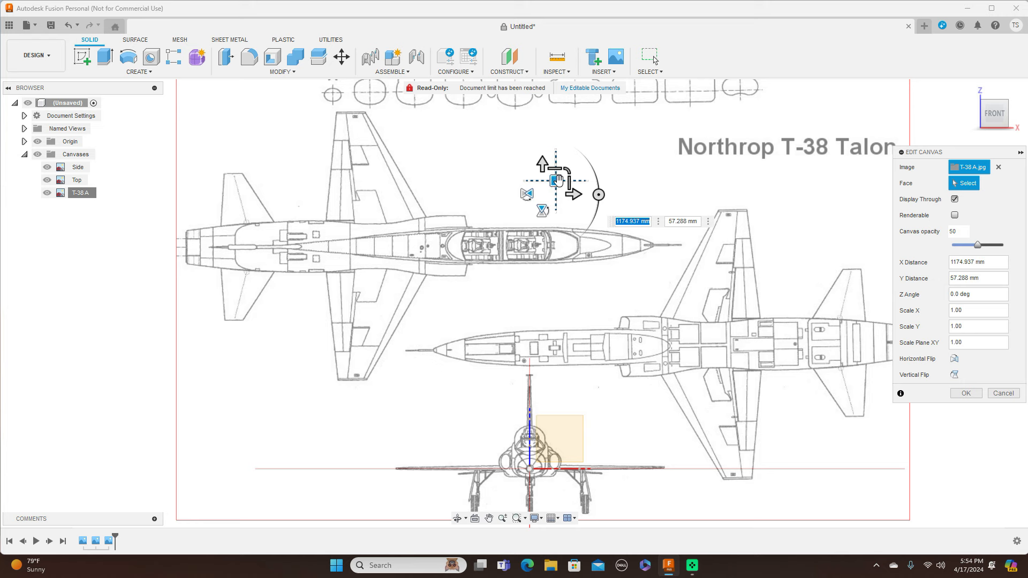
{"action": "left_click_drag", "start_coordinate": [558, 178], "coordinate": [555, 181]}
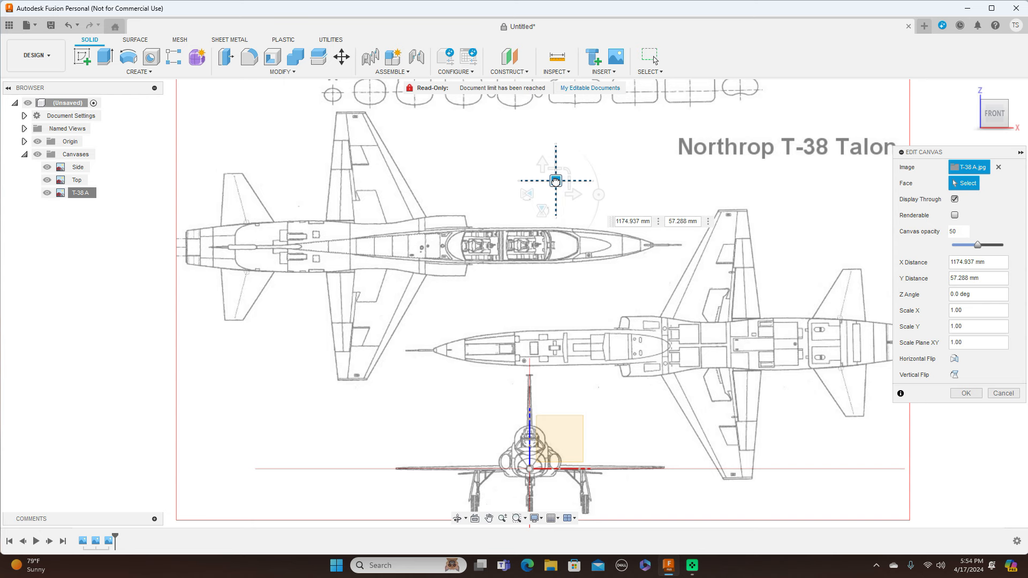
{"action": "left_click_drag", "start_coordinate": [555, 181], "coordinate": [555, 181]}
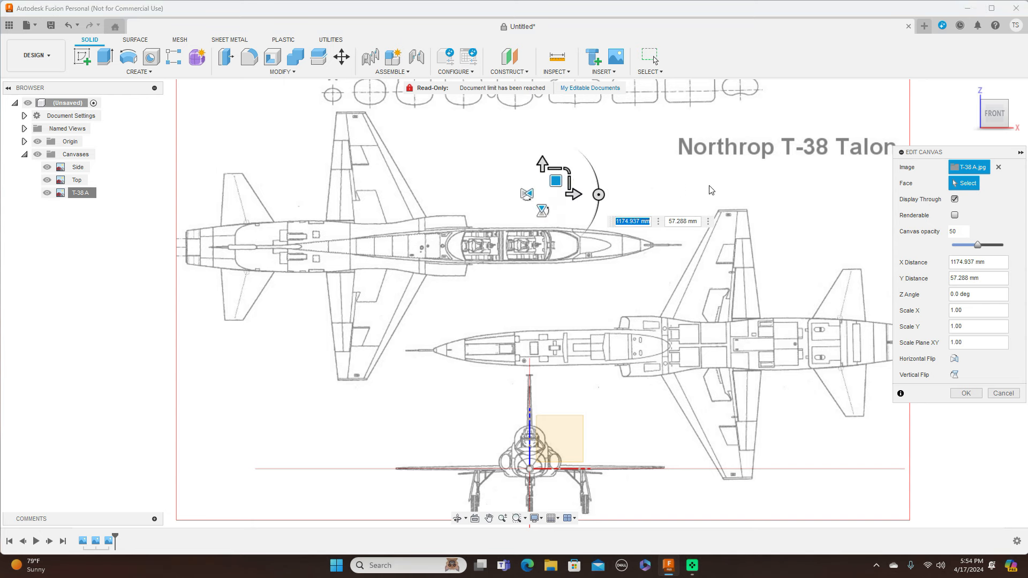
{"action": "left_click", "coordinate": [966, 393]}
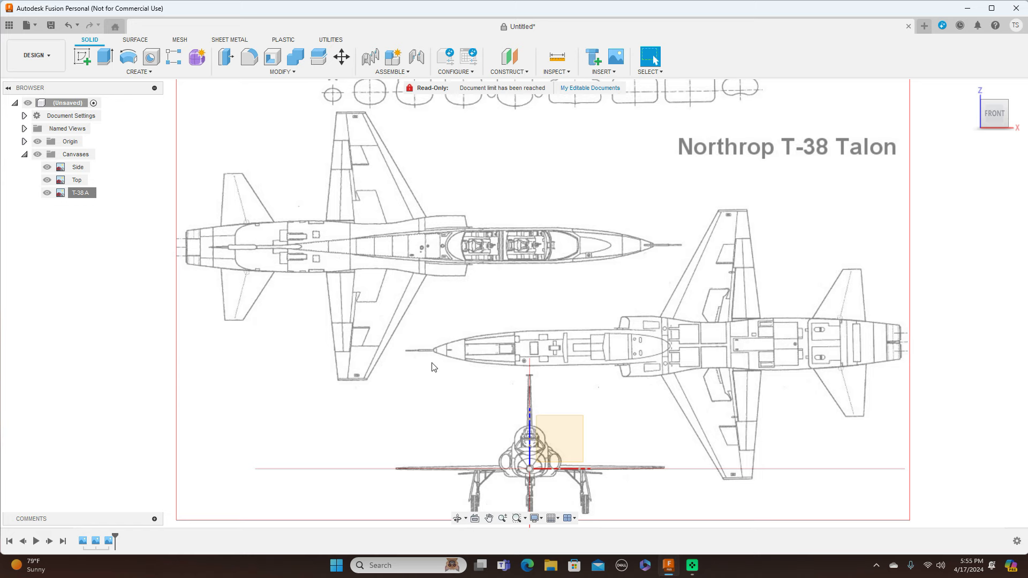
Rename the T-38 A canvas on the XZ plane as Front.
{"action": "middle_click_drag", "start_coordinate": [462, 395], "coordinate": [434, 273]}
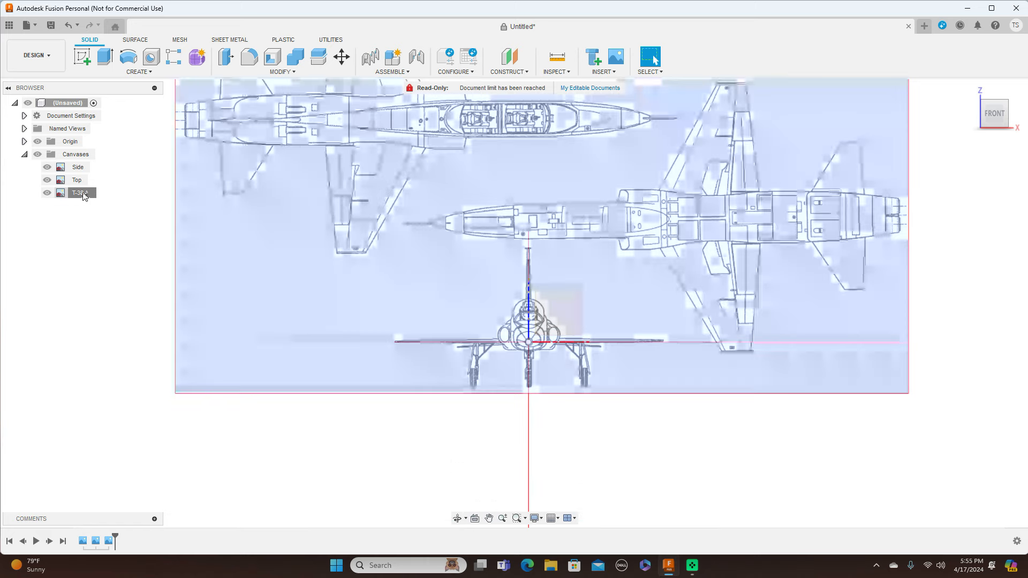
{"action": "left_click", "coordinate": [90, 195]}
{"action": "double_click", "coordinate": [80, 194]}
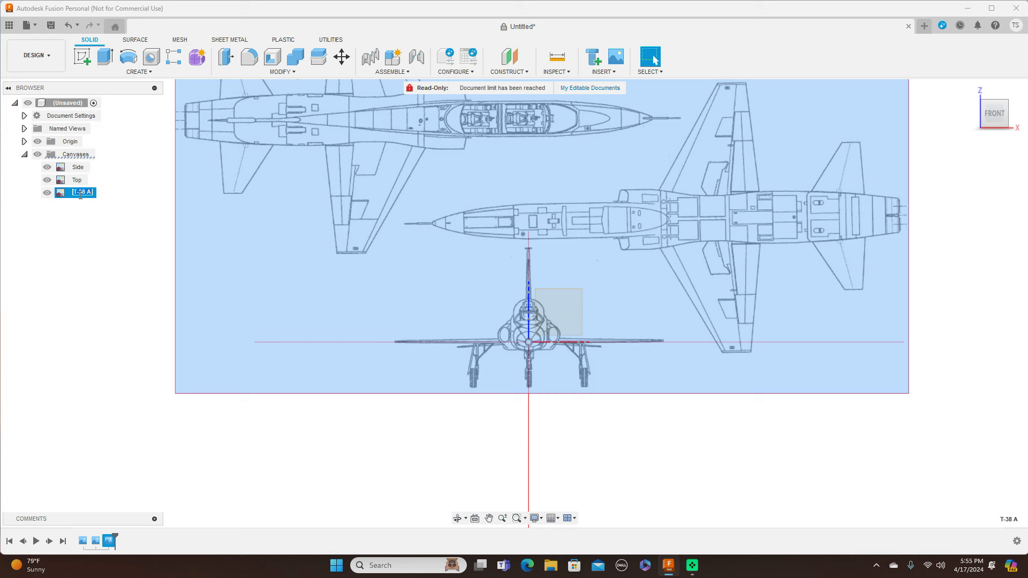
{"action": "key", "text": "BackSpace"}
{"action": "type", "text": "Front"}
{"action": "key", "text": "Return"}
{"action": "left_click", "coordinate": [470, 415]}
Check the alignment of the Side, Top and Front canvases with the origin from the right, front, left and top views.
{"action": "scroll", "coordinate": [563, 428], "scroll_direction": "down", "scroll_amount": 1}
{"action": "middle_click_drag", "start_coordinate": [820, 373], "coordinate": [842, 285]}
{"action": "left_click", "coordinate": [1013, 114]}
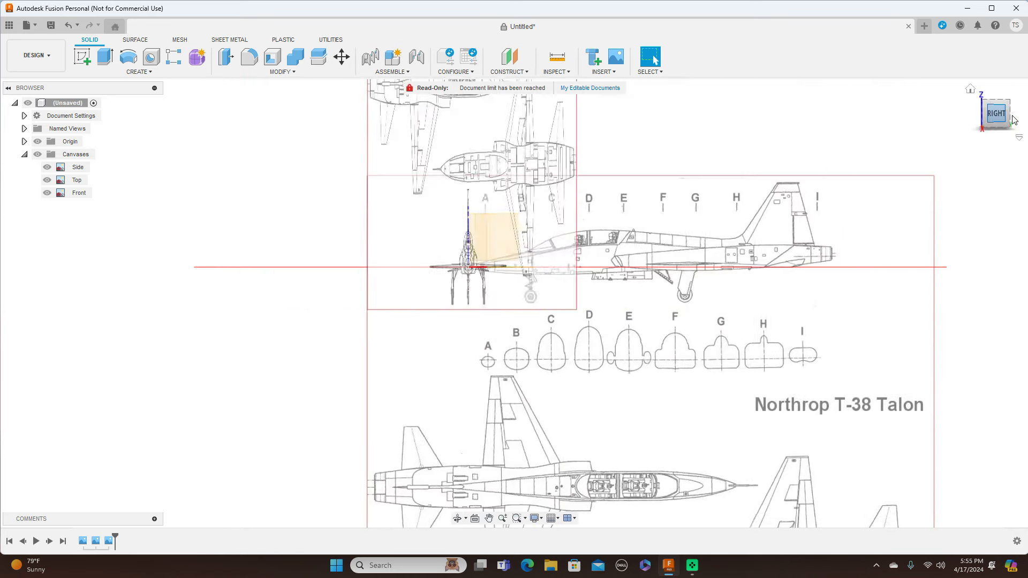
{"action": "scroll", "coordinate": [897, 158], "scroll_direction": "up", "scroll_amount": 4}
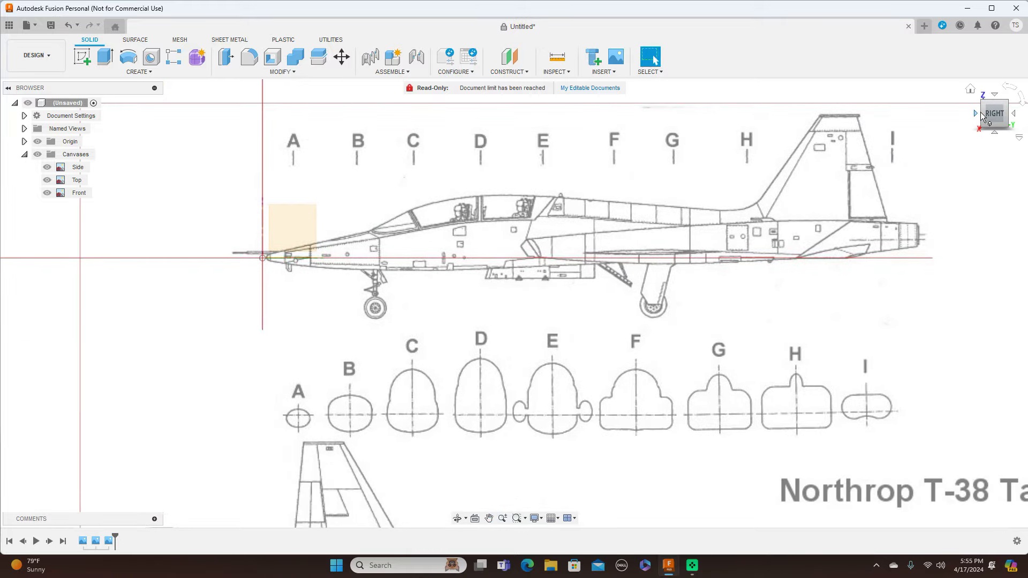
{"action": "left_click", "coordinate": [975, 114]}
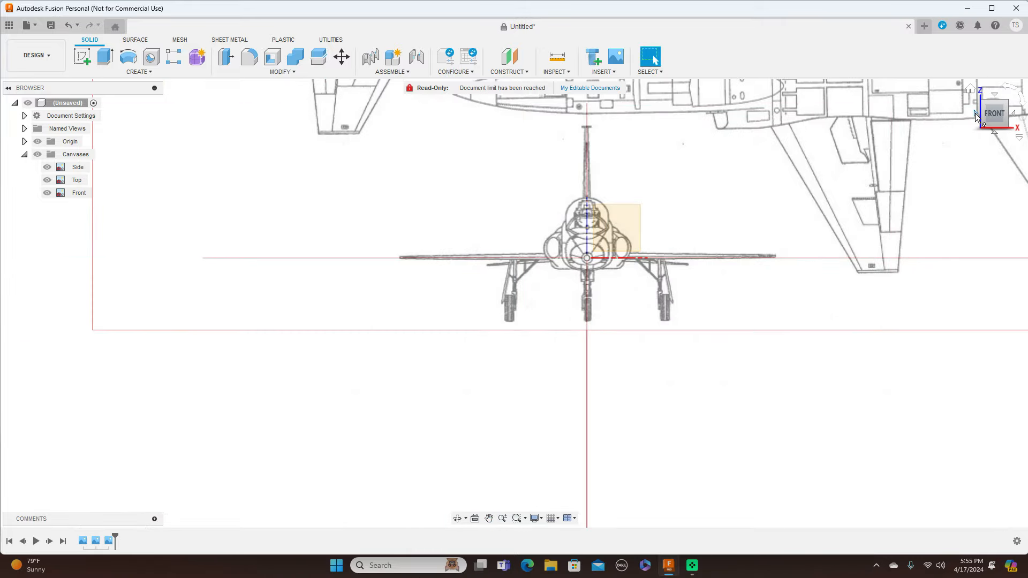
{"action": "left_click", "coordinate": [978, 118]}
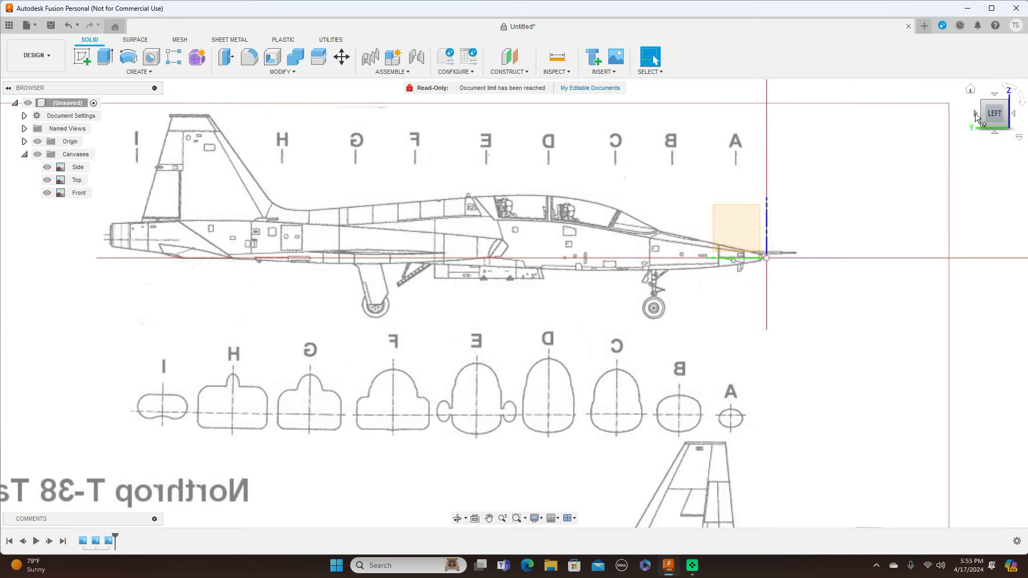
{"action": "left_click", "coordinate": [1016, 118]}
{"action": "left_click", "coordinate": [1014, 113]}
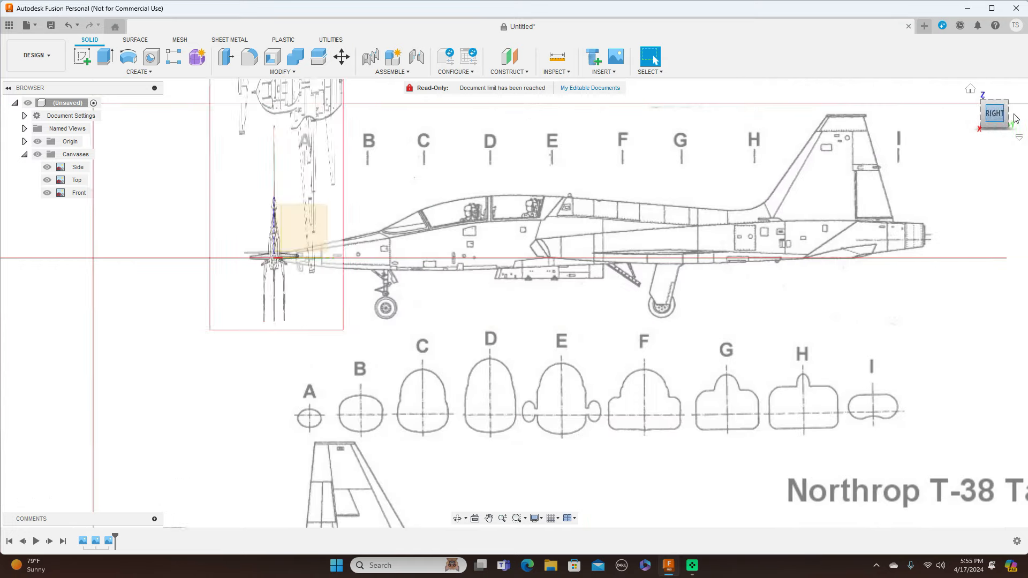
{"action": "left_click", "coordinate": [994, 96]}
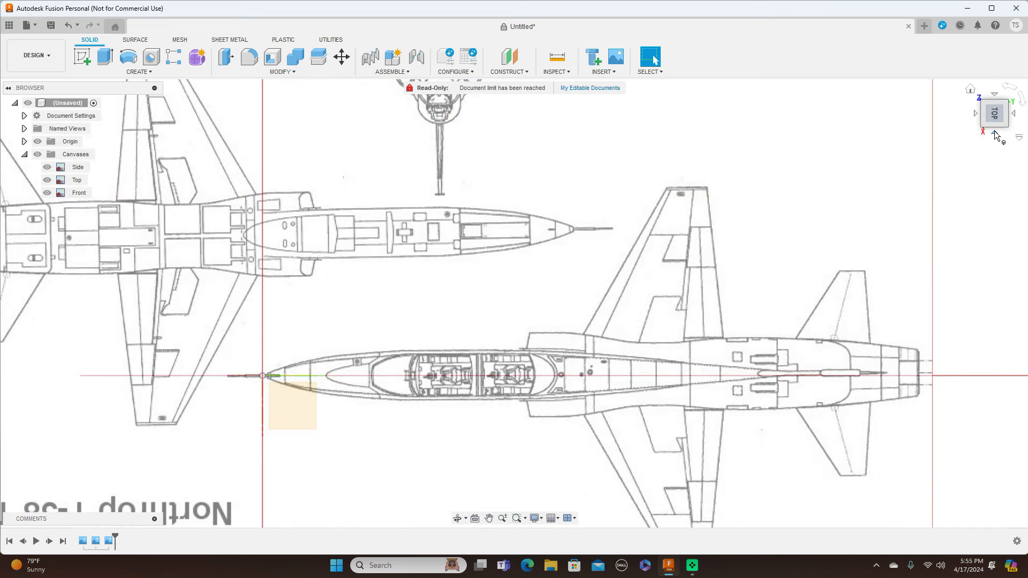
Inspect the Side and Front canvases around the origin in the right and front views.
{"action": "left_click", "coordinate": [995, 134]}
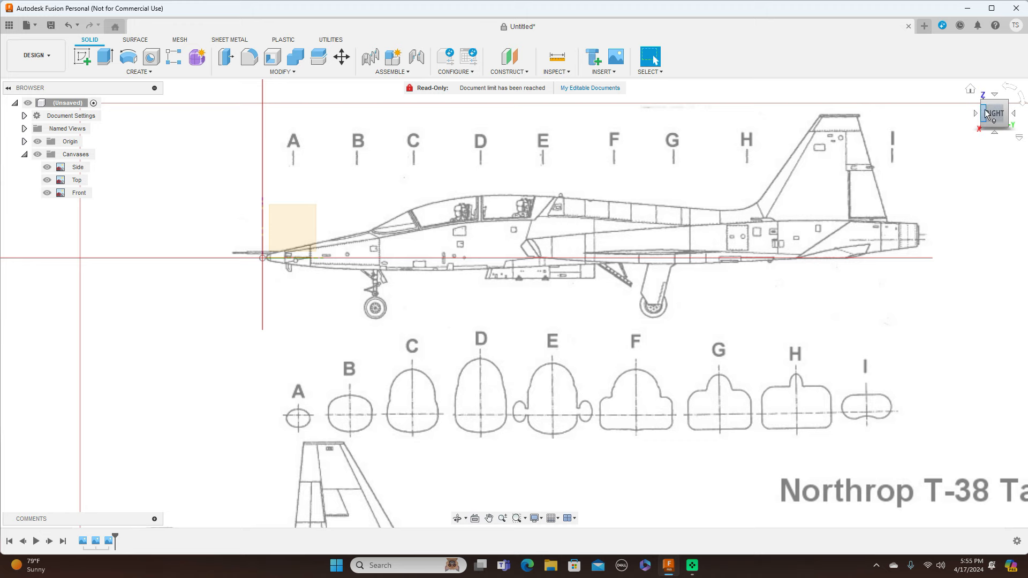
{"action": "mouse_move", "coordinate": [992, 105]}
{"action": "left_mouse_down"}
{"action": "mouse_move", "coordinate": [992, 129]}
{"action": "mouse_move", "coordinate": [998, 108]}
{"action": "left_mouse_up"}
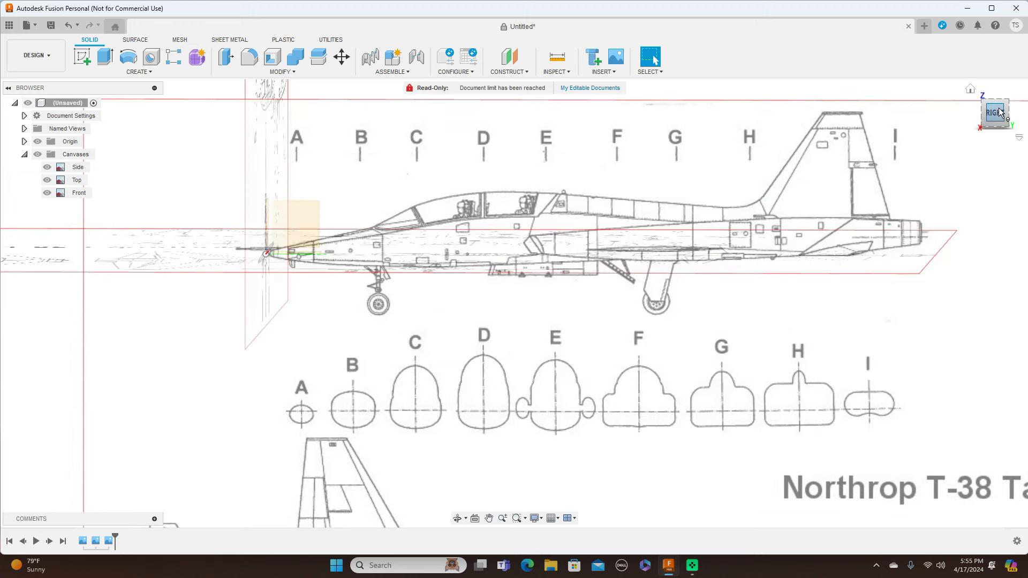
{"action": "left_click", "coordinate": [997, 109]}
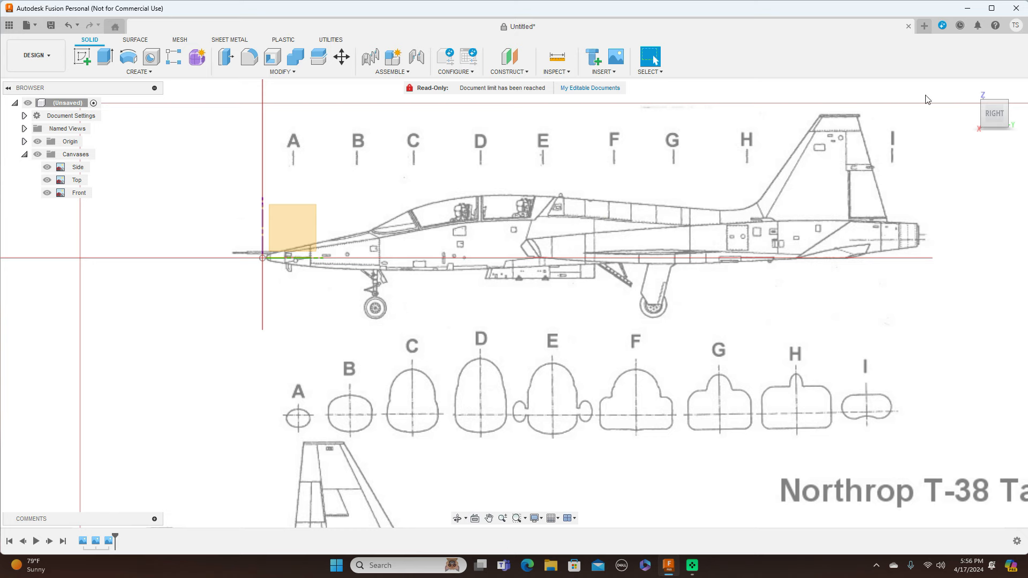
{"action": "mouse_move", "coordinate": [975, 115]}
{"action": "left_click", "coordinate": [975, 114]}
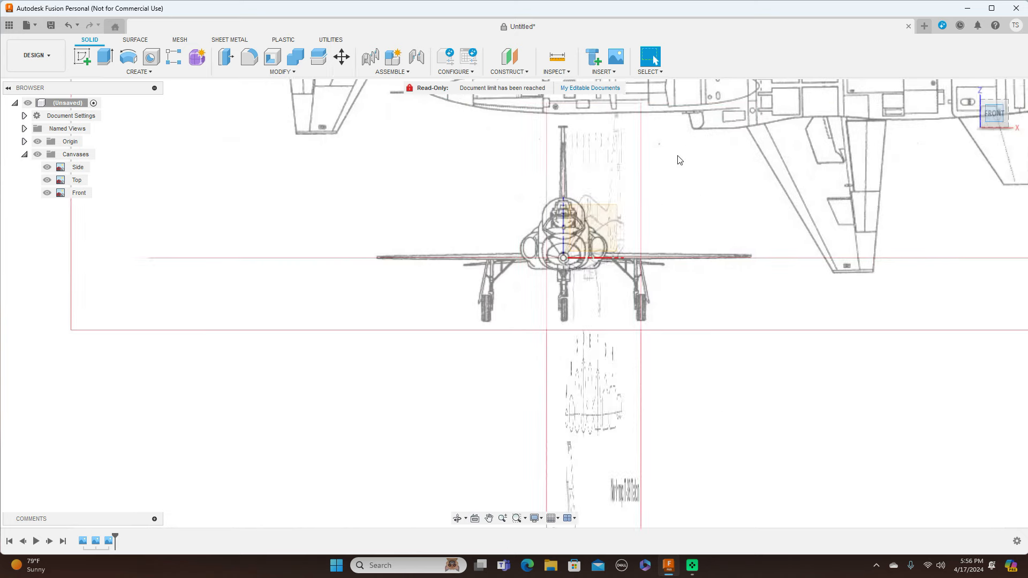
{"action": "scroll", "coordinate": [694, 186], "scroll_direction": "up", "scroll_amount": 2}
{"action": "middle_click_drag", "start_coordinate": [715, 186], "coordinate": [688, 204]}
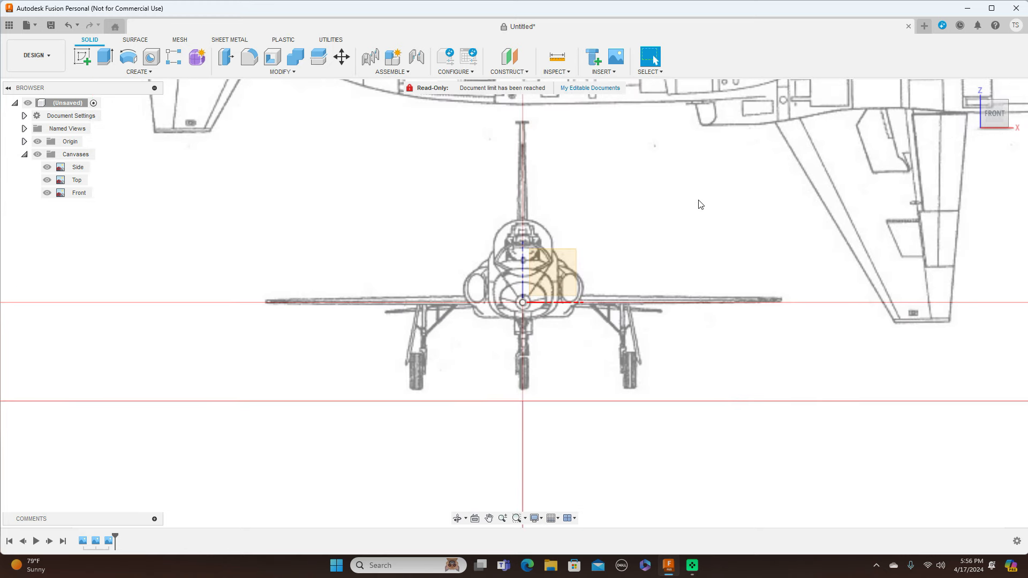
{"action": "scroll", "coordinate": [701, 204], "scroll_direction": "up", "scroll_amount": 1}
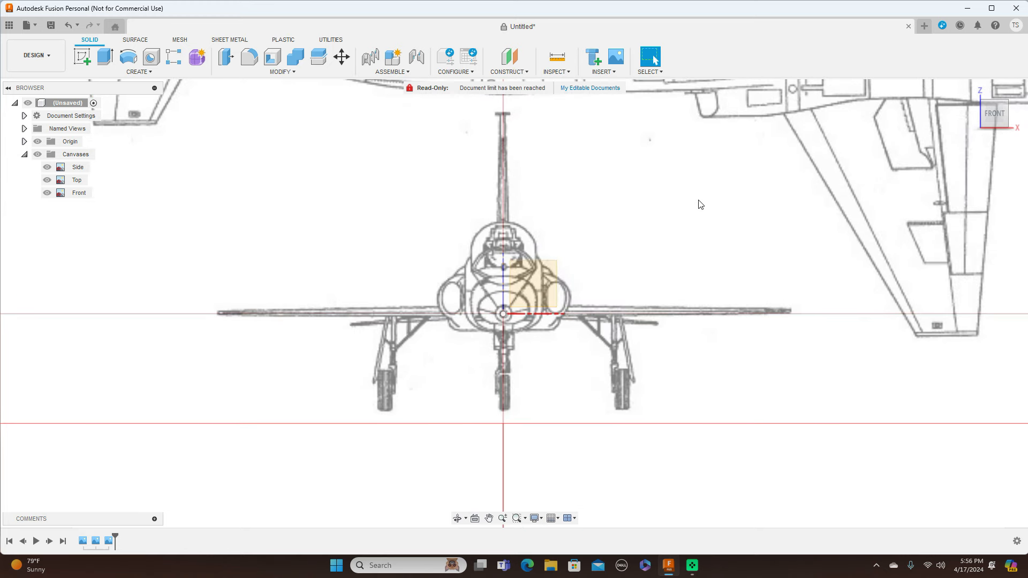
Start a form and draw a cylinder about 176 mm in diameter on the XZ plane, centred above the origin over the front view's fuselage.
{"action": "left_click", "coordinate": [197, 58]}
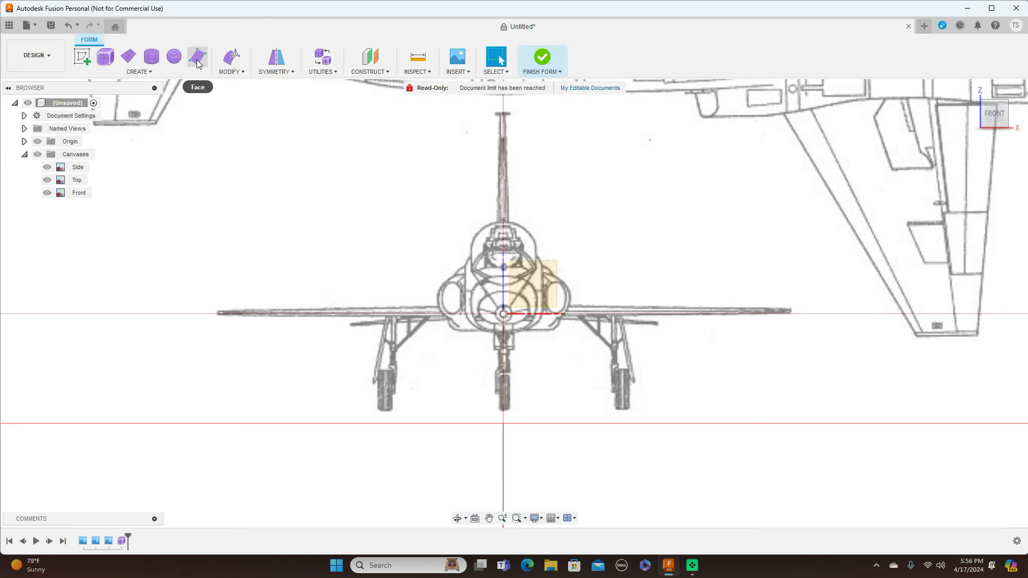
{"action": "left_click", "coordinate": [152, 57]}
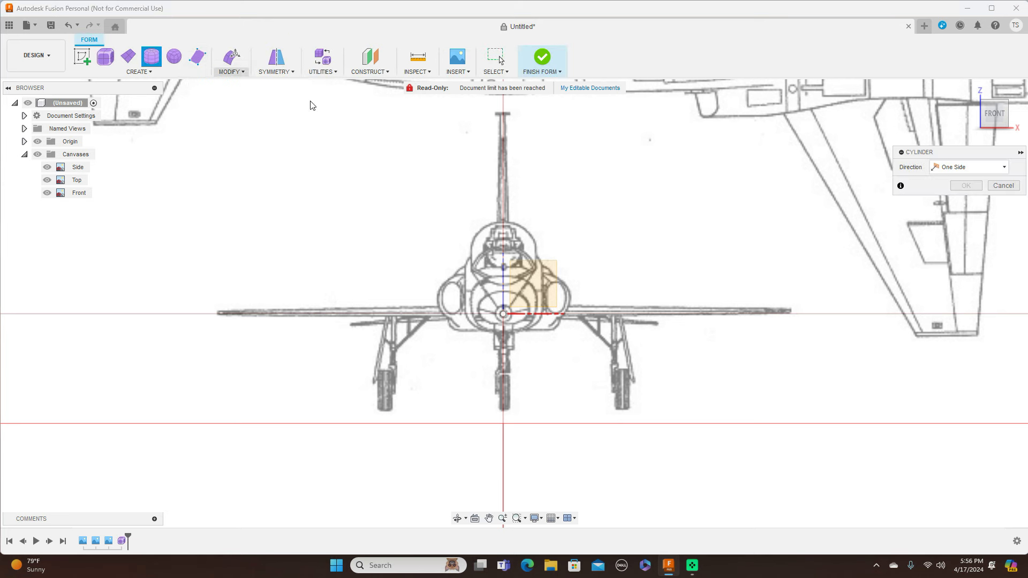
{"action": "left_click", "coordinate": [538, 281]}
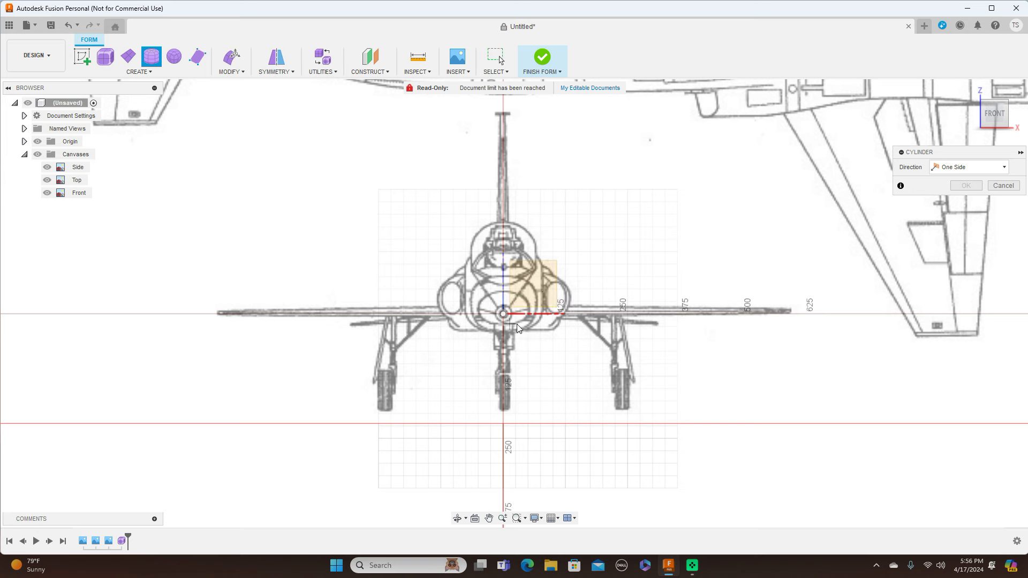
{"action": "left_click", "coordinate": [503, 289]}
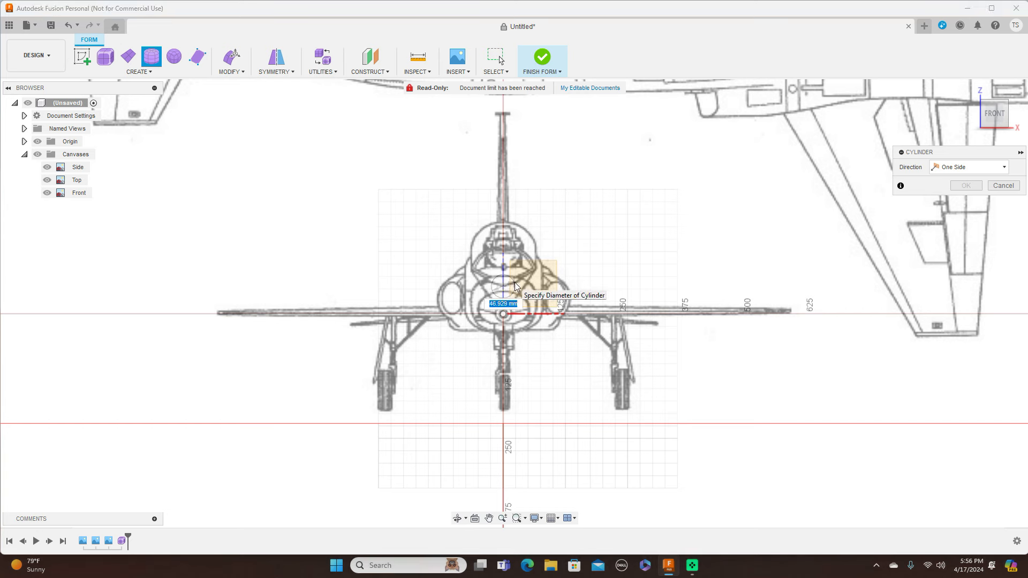
{"action": "left_click", "coordinate": [545, 279]}
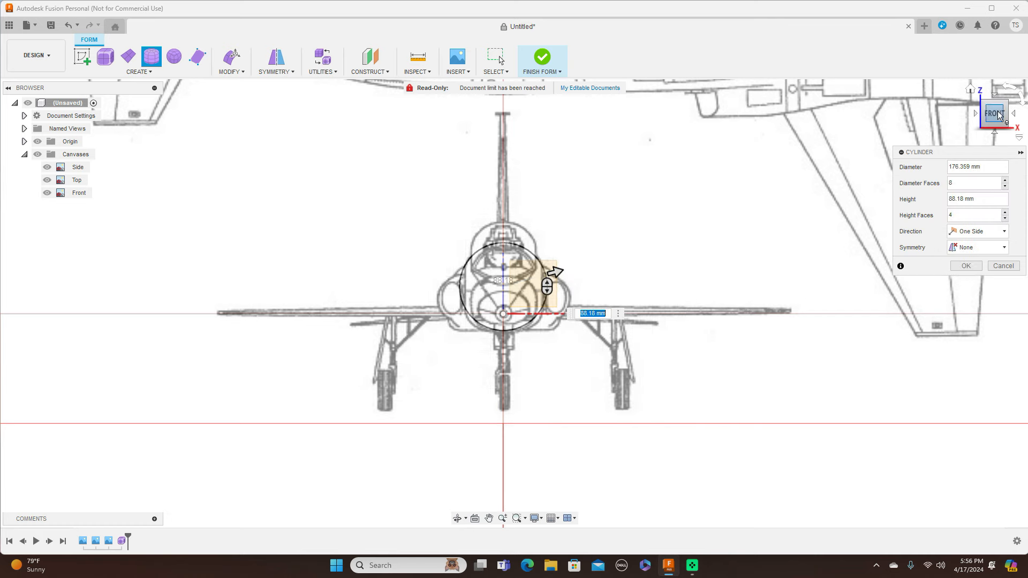
Extend the fuselage cylinder along the side view to a height of 1550 mm with 10 height faces and create it.
{"action": "left_click", "coordinate": [1014, 115]}
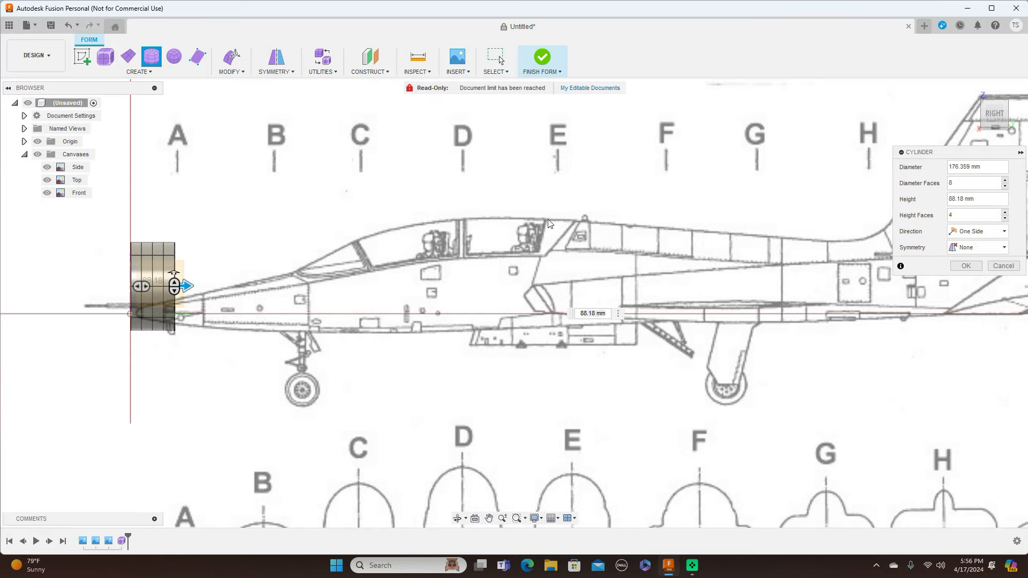
{"action": "middle_click_drag", "start_coordinate": [895, 367], "coordinate": [782, 355]}
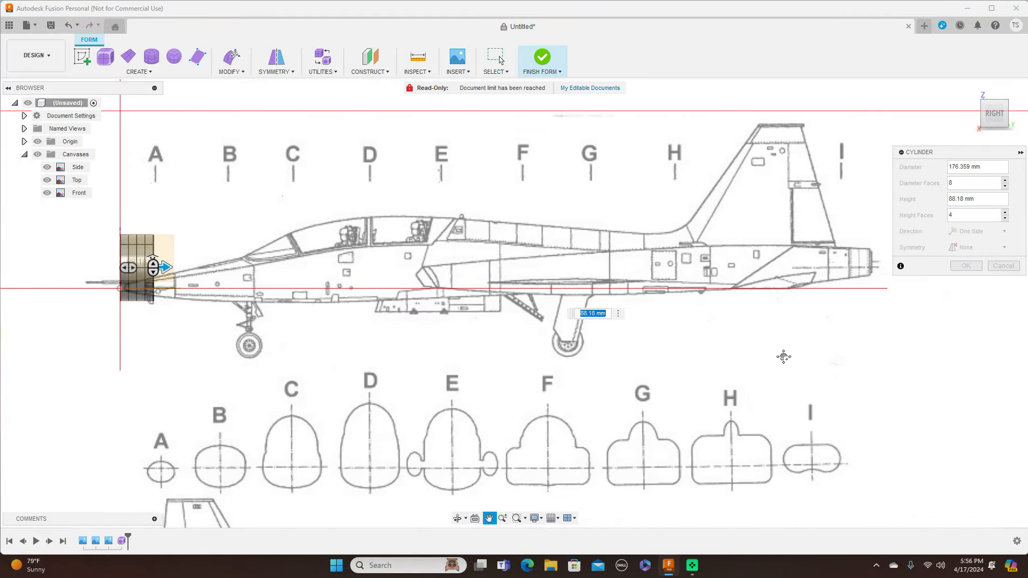
{"action": "scroll", "coordinate": [786, 361], "scroll_direction": "down", "scroll_amount": 1}
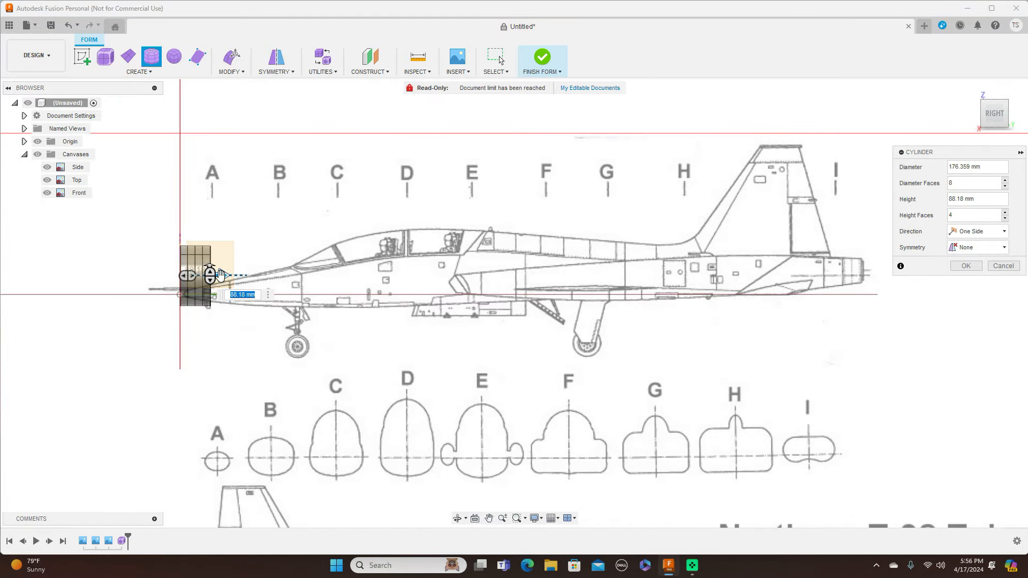
{"action": "left_click_drag", "start_coordinate": [223, 275], "coordinate": [713, 290]}
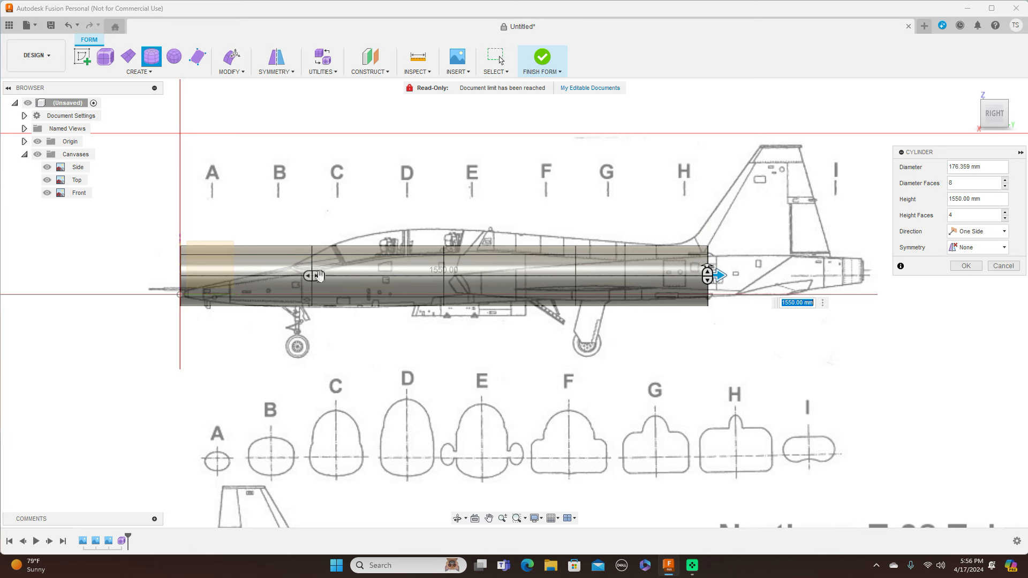
{"action": "left_click_drag", "start_coordinate": [313, 276], "coordinate": [410, 277]}
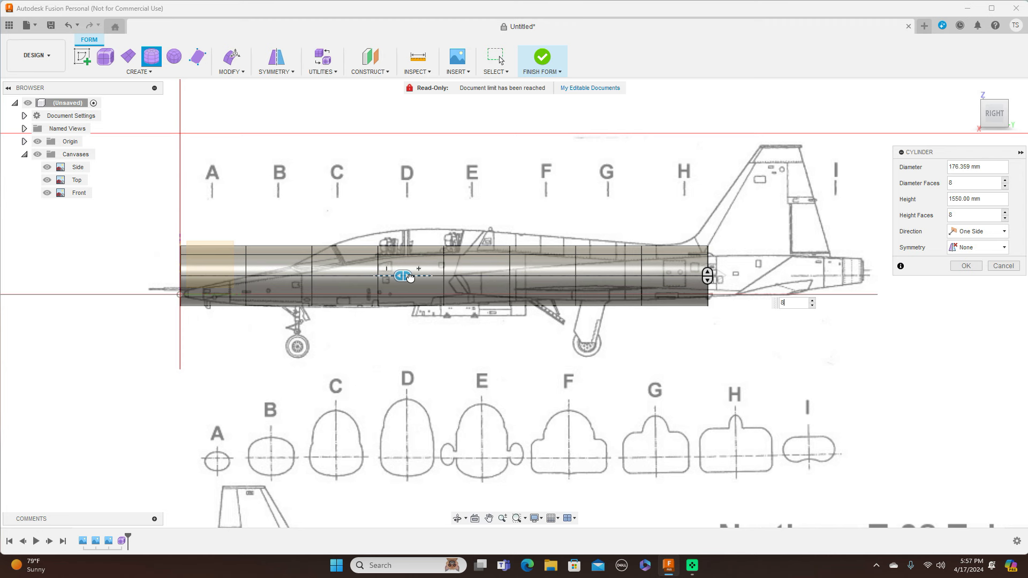
{"action": "left_click_drag", "start_coordinate": [410, 276], "coordinate": [433, 279]}
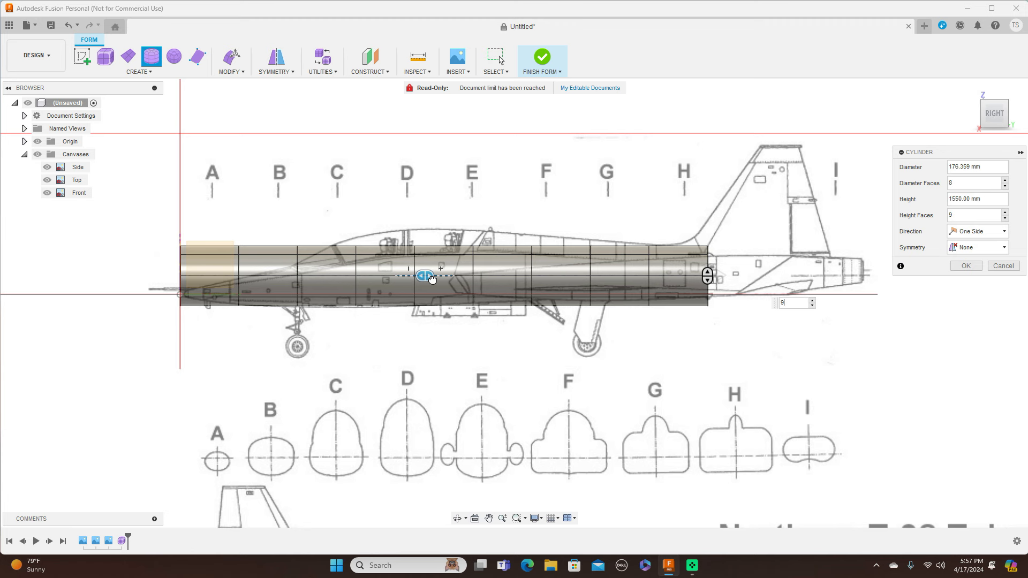
{"action": "left_click_drag", "start_coordinate": [433, 279], "coordinate": [450, 277]}
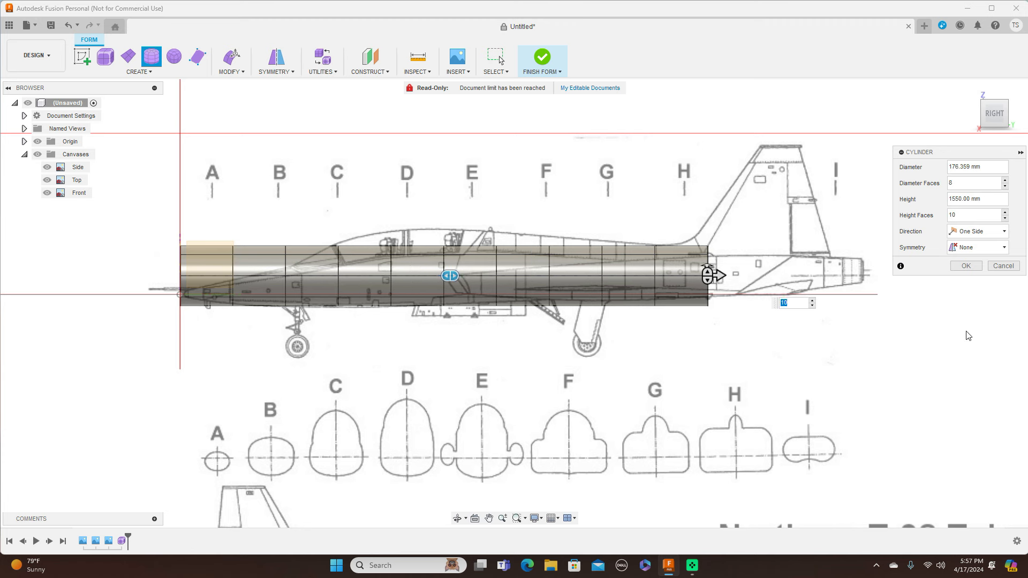
{"action": "left_click", "coordinate": [966, 266]}
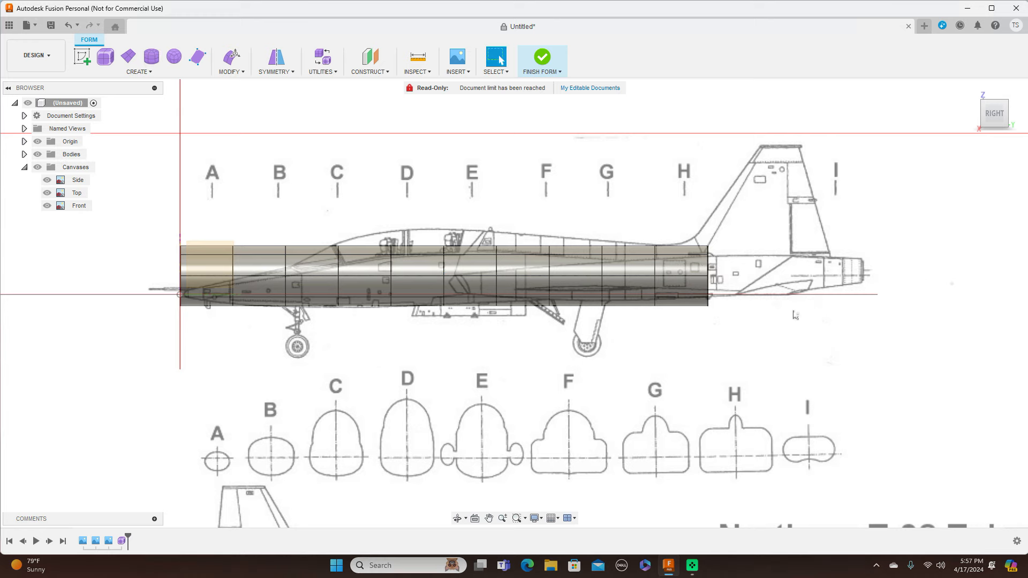
Edit the form and scale down the second edge ring behind the cylinder's nose end.
{"action": "scroll", "coordinate": [641, 366], "scroll_direction": "up", "scroll_amount": 3}
{"action": "scroll", "coordinate": [632, 364], "scroll_direction": "down", "scroll_amount": 1}
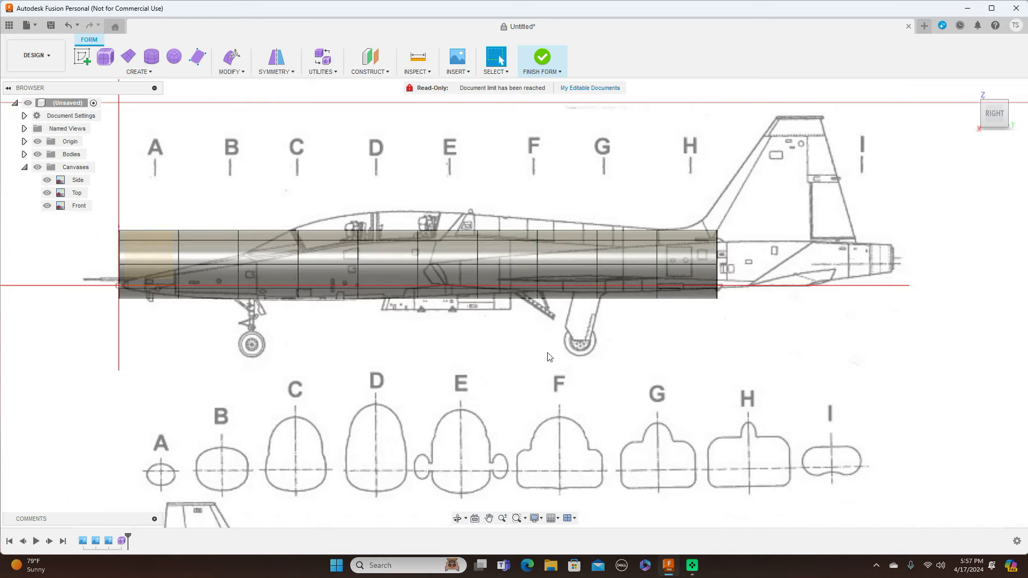
{"action": "scroll", "coordinate": [402, 352], "scroll_direction": "up", "scroll_amount": 1}
{"action": "scroll", "coordinate": [402, 351], "scroll_direction": "down", "scroll_amount": 1}
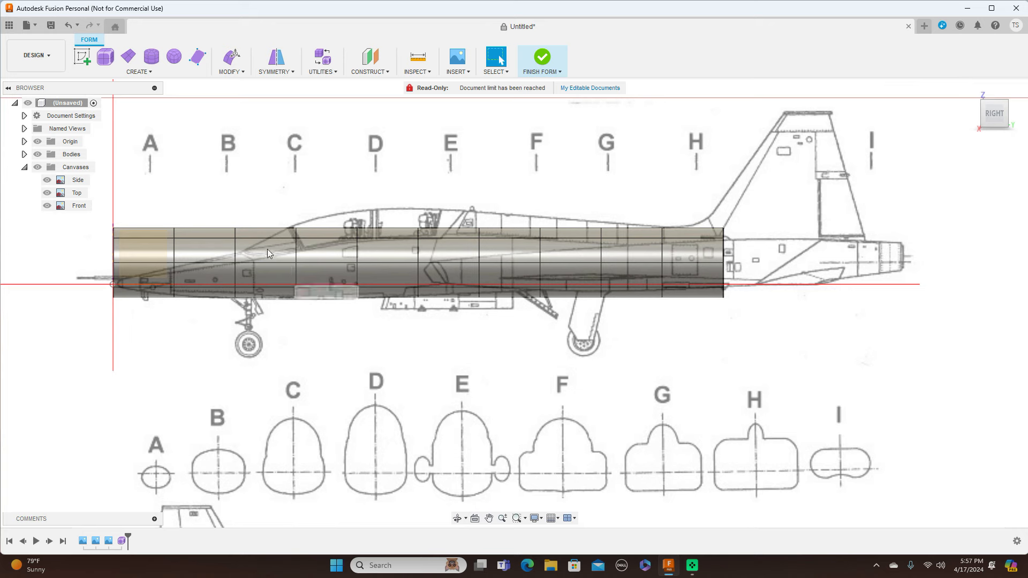
{"action": "scroll", "coordinate": [158, 250], "scroll_direction": "up", "scroll_amount": 1}
{"action": "middle_click_drag", "start_coordinate": [187, 328], "coordinate": [303, 348]}
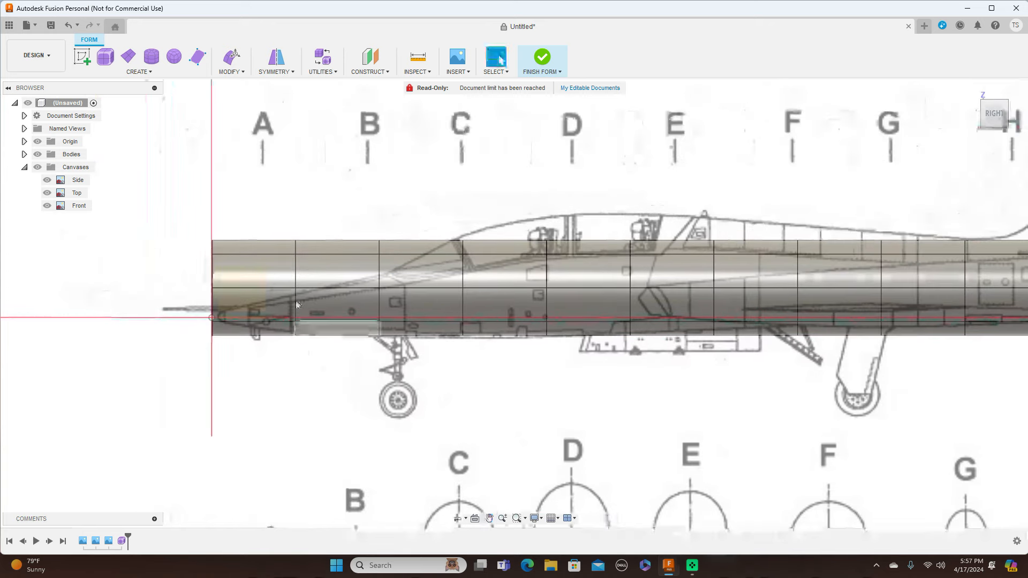
{"action": "double_click", "coordinate": [295, 274]}
{"action": "right_click", "coordinate": [315, 212]}
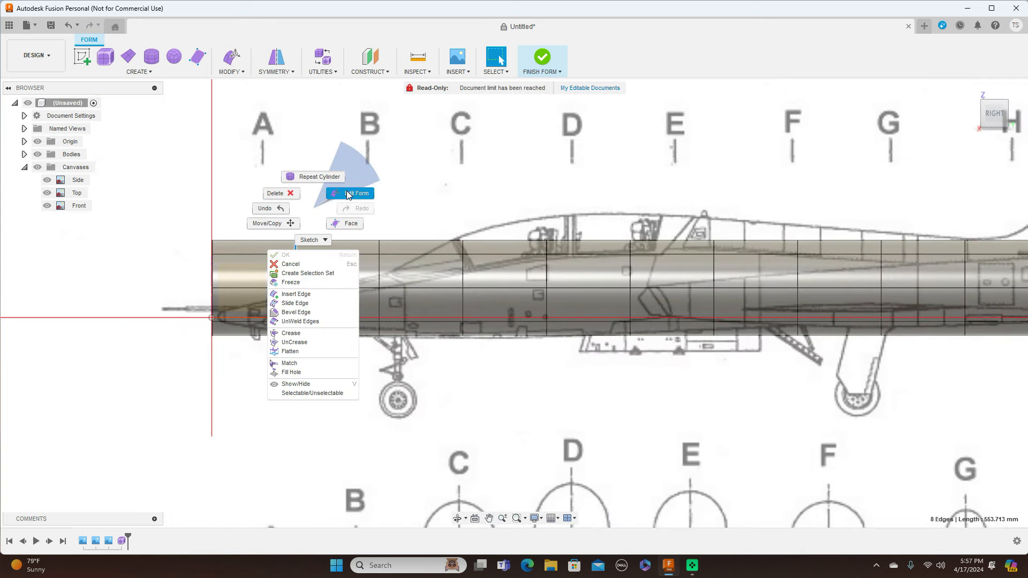
{"action": "left_click", "coordinate": [348, 197]}
{"action": "left_click_drag", "start_coordinate": [303, 276], "coordinate": [299, 284]}
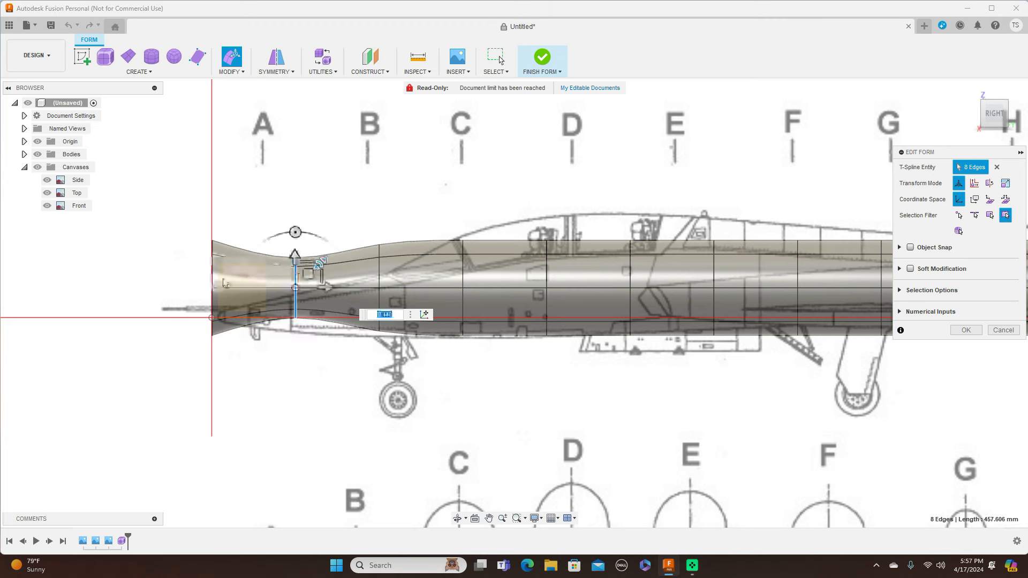
Shrink the foremost edge ring and lower it about 43.6 mm, and lower the second ring about 47.6 mm to follow the nose profile.
{"action": "double_click", "coordinate": [212, 280]}
{"action": "left_click_drag", "start_coordinate": [236, 274], "coordinate": [224, 298]}
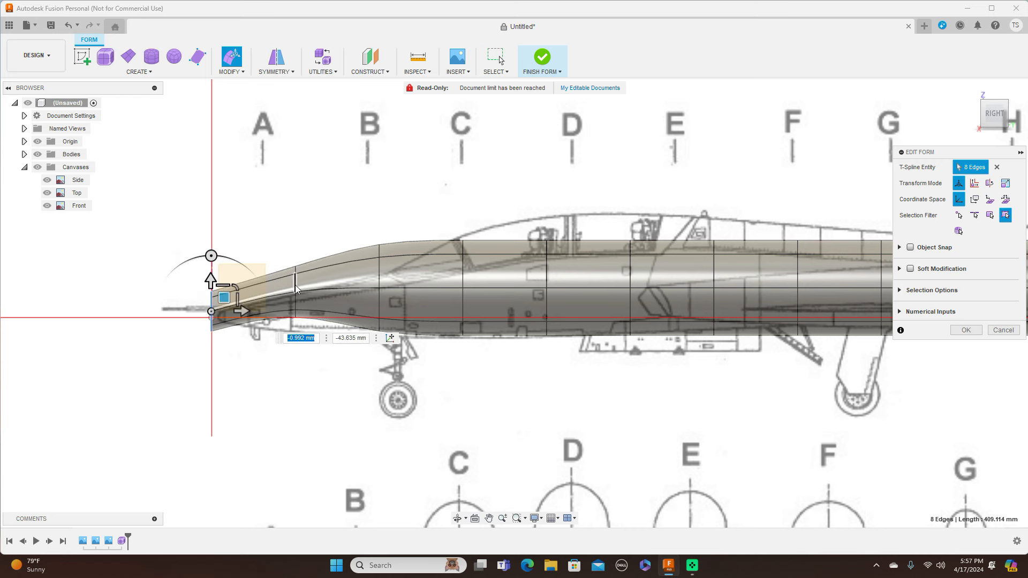
{"action": "double_click", "coordinate": [295, 278]}
{"action": "left_click_drag", "start_coordinate": [306, 278], "coordinate": [306, 304]}
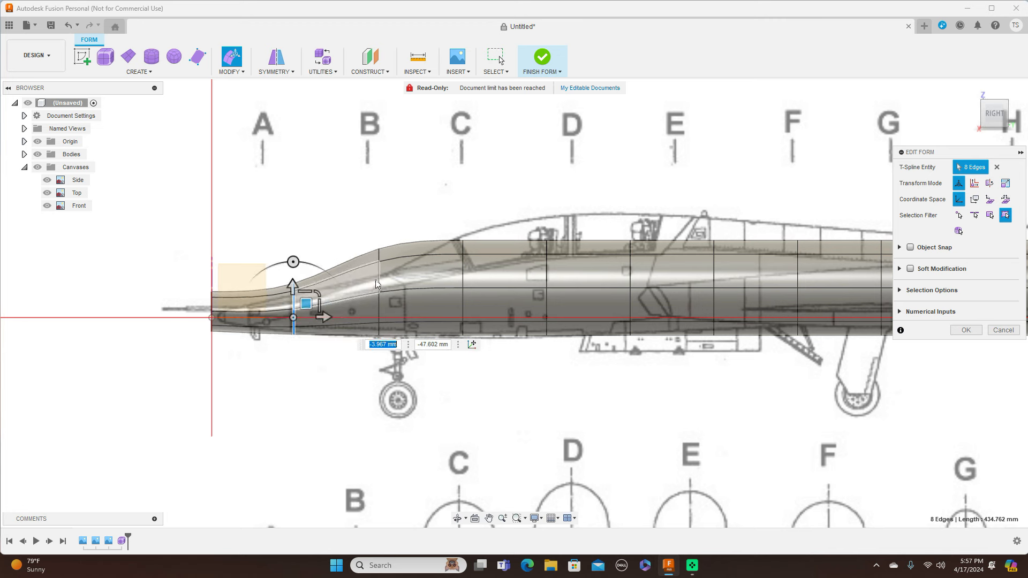
Lower the third edge ring and scale it to about 0.73, and scale the foremost ring to about 0.44 to taper the nose.
{"action": "double_click", "coordinate": [379, 276]}
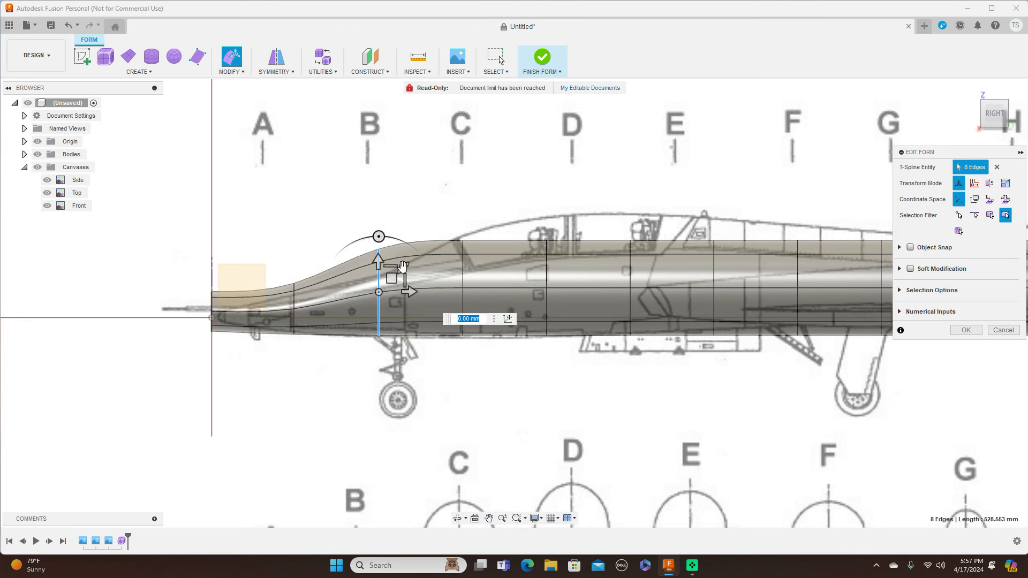
{"action": "mouse_move", "coordinate": [393, 277]}
{"action": "left_mouse_down"}
{"action": "mouse_move", "coordinate": [400, 272]}
{"action": "mouse_move", "coordinate": [396, 294]}
{"action": "left_mouse_up"}
{"action": "scroll", "coordinate": [256, 303], "scroll_direction": "up", "scroll_amount": 3}
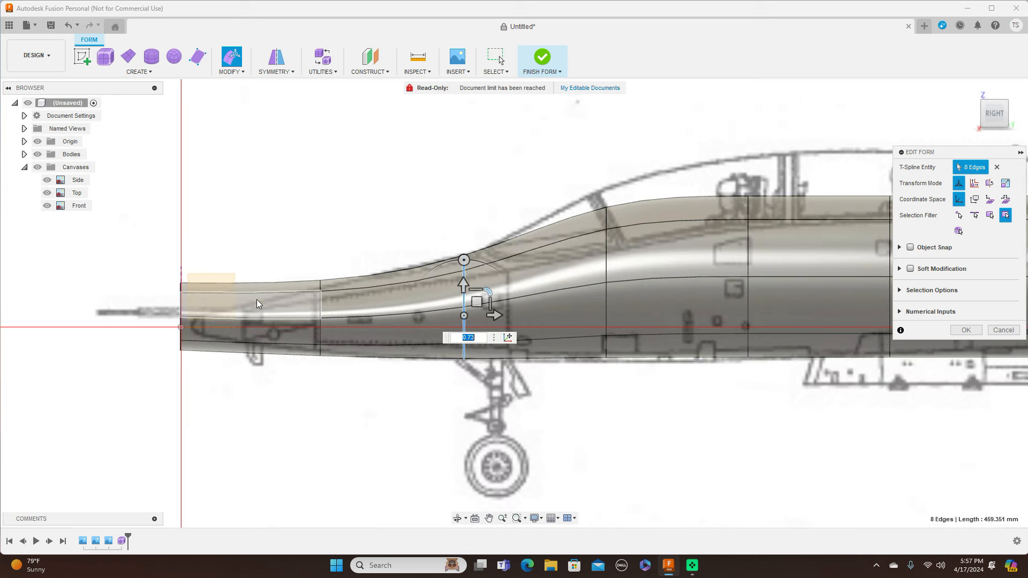
{"action": "double_click", "coordinate": [182, 311]}
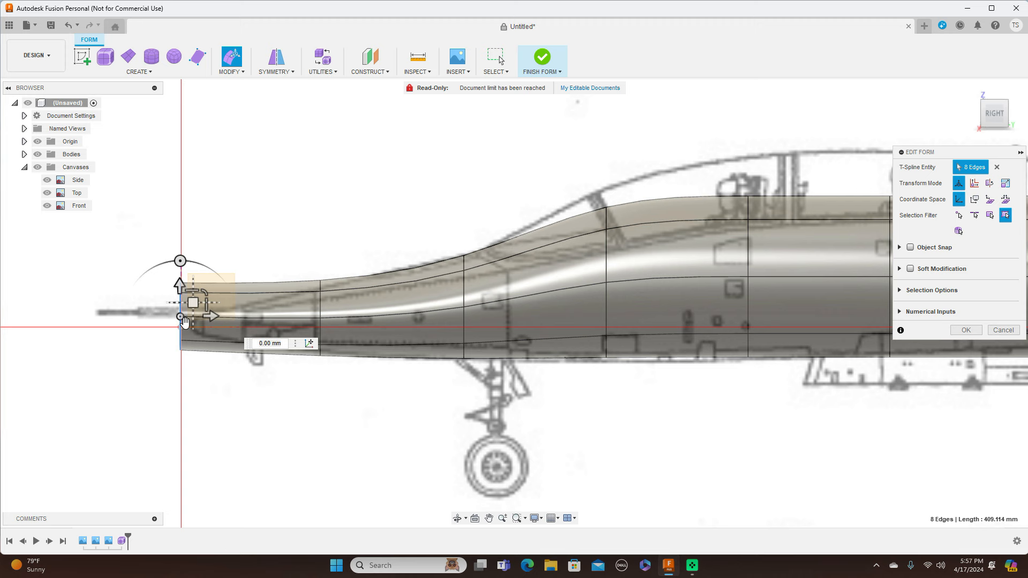
{"action": "mouse_move", "coordinate": [205, 292]}
{"action": "left_mouse_down"}
{"action": "mouse_move", "coordinate": [187, 306]}
{"action": "mouse_move", "coordinate": [194, 300]}
{"action": "left_mouse_up"}
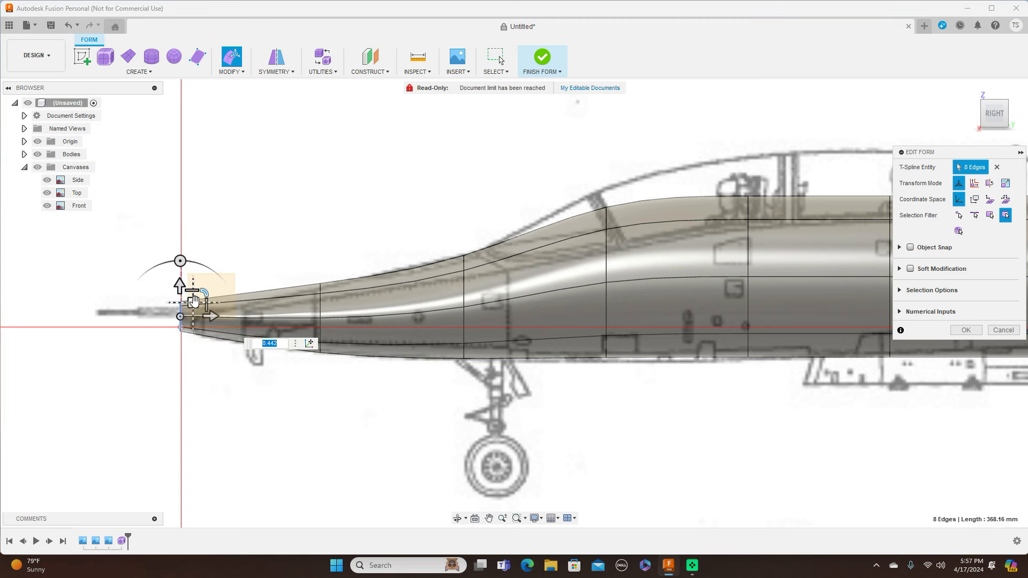
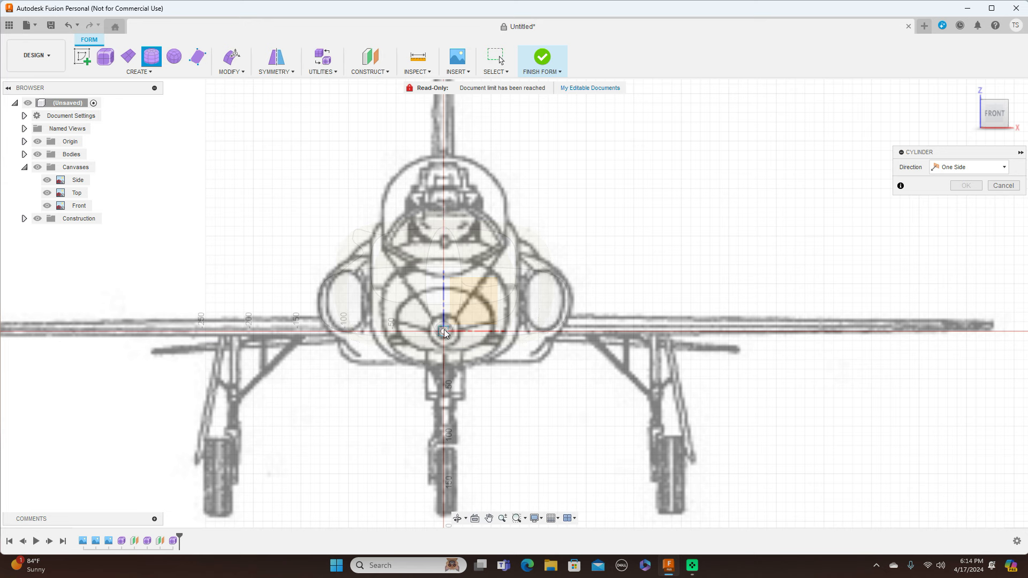
Create a canopy cylinder about 136.8 mm in diameter centred on the front-view canopy, 1250 mm high with 9 height faces.
{"action": "left_click", "coordinate": [443, 214]}
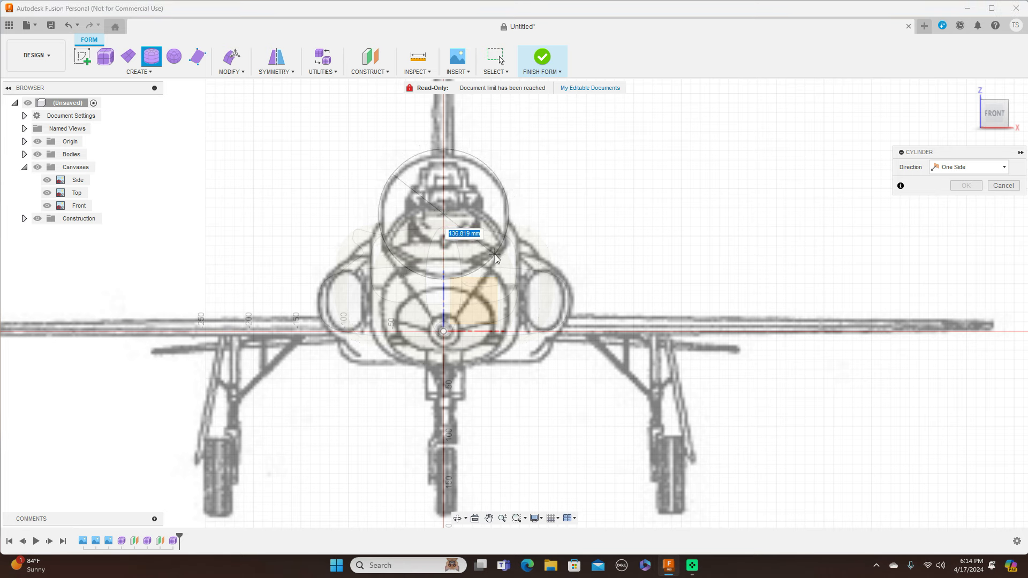
{"action": "left_click", "coordinate": [495, 258]}
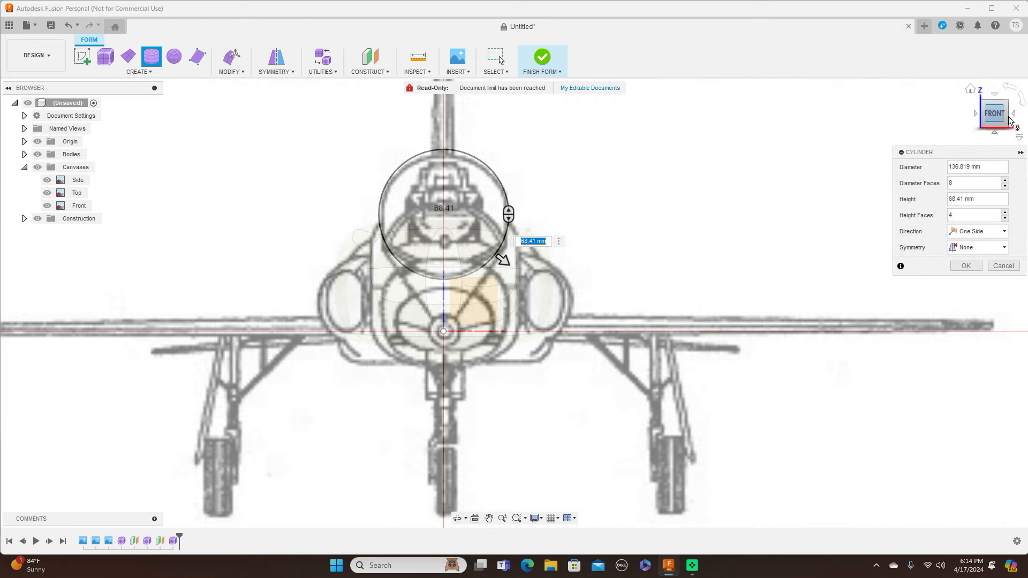
{"action": "left_click", "coordinate": [1015, 114]}
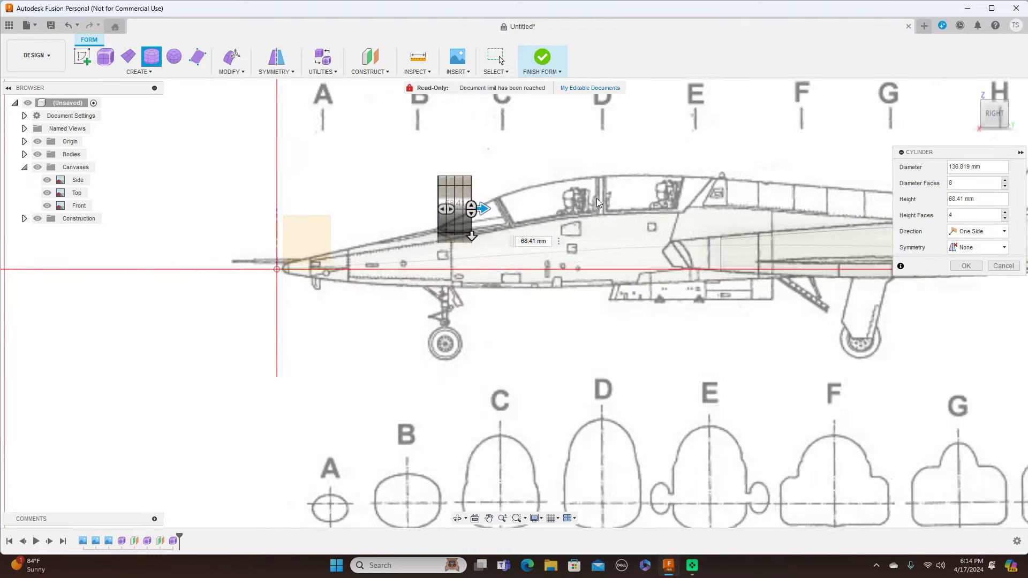
{"action": "middle_click_drag", "start_coordinate": [705, 293], "coordinate": [551, 324]}
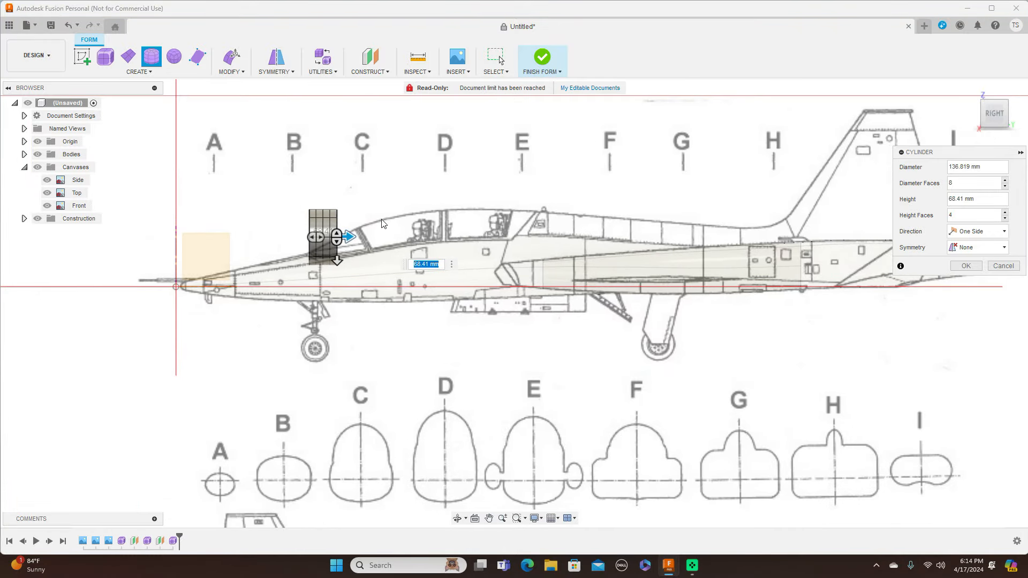
{"action": "left_click_drag", "start_coordinate": [348, 236], "coordinate": [823, 236]}
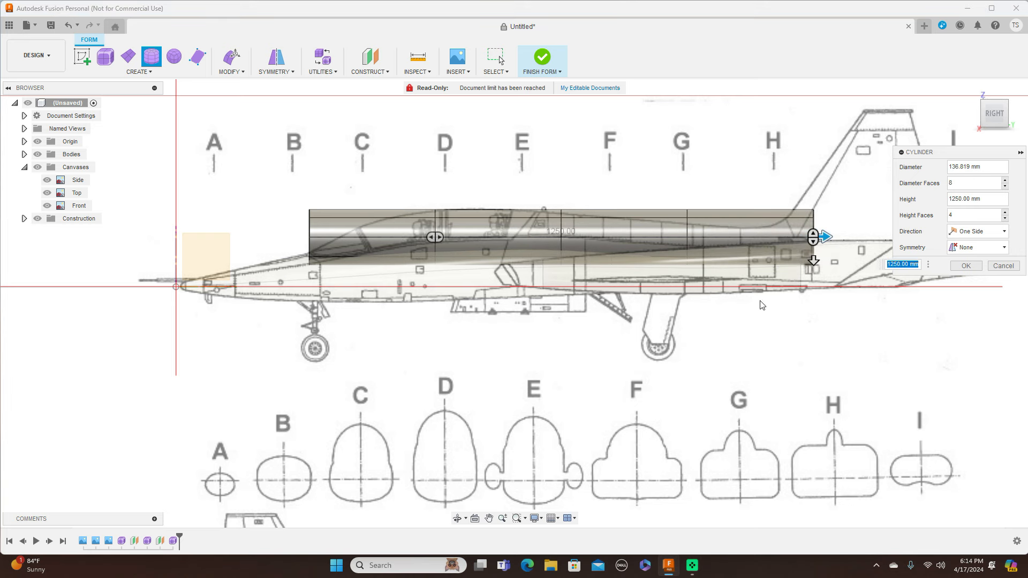
{"action": "left_click_drag", "start_coordinate": [442, 237], "coordinate": [544, 244]}
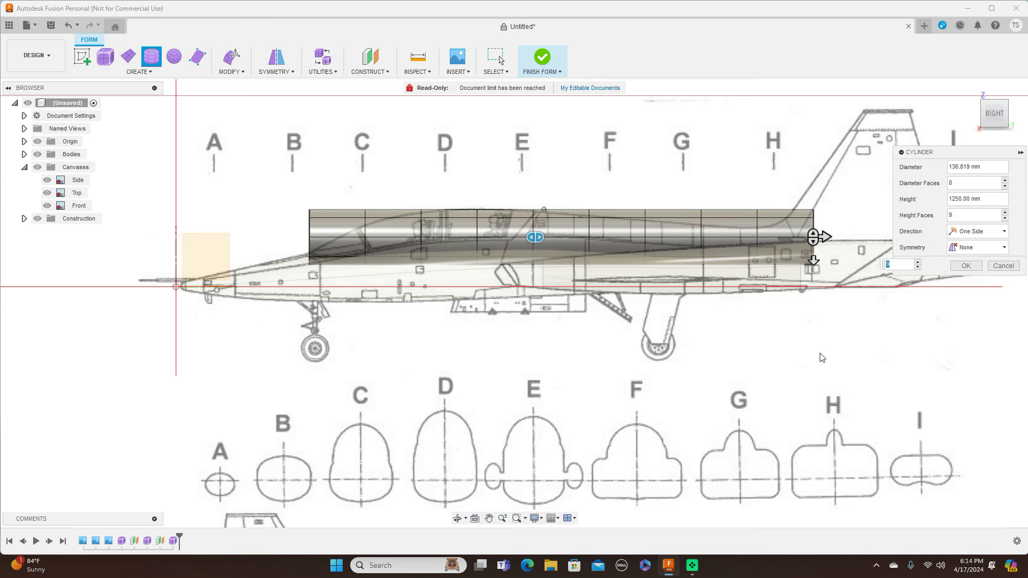
{"action": "left_click", "coordinate": [967, 266]}
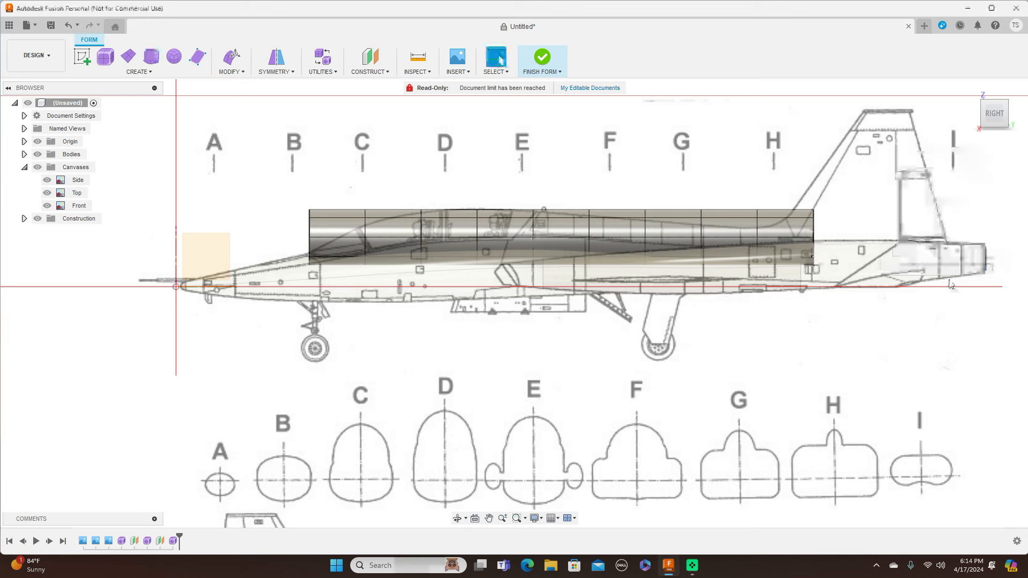
Edit the form, shrinking the canopy cylinder's second edge ring and lowering it about 26 mm toward the windscreen outline.
{"action": "scroll", "coordinate": [503, 358], "scroll_direction": "up", "scroll_amount": 2}
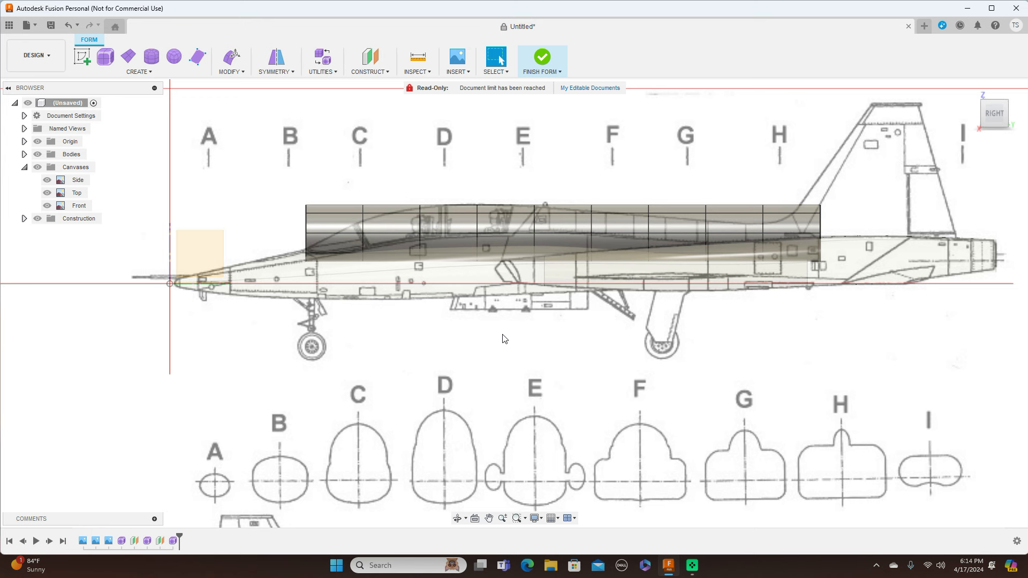
{"action": "double_click", "coordinate": [362, 221]}
{"action": "right_click", "coordinate": [369, 187]}
{"action": "left_click", "coordinate": [389, 175]}
{"action": "scroll", "coordinate": [383, 230], "scroll_direction": "up", "scroll_amount": 5}
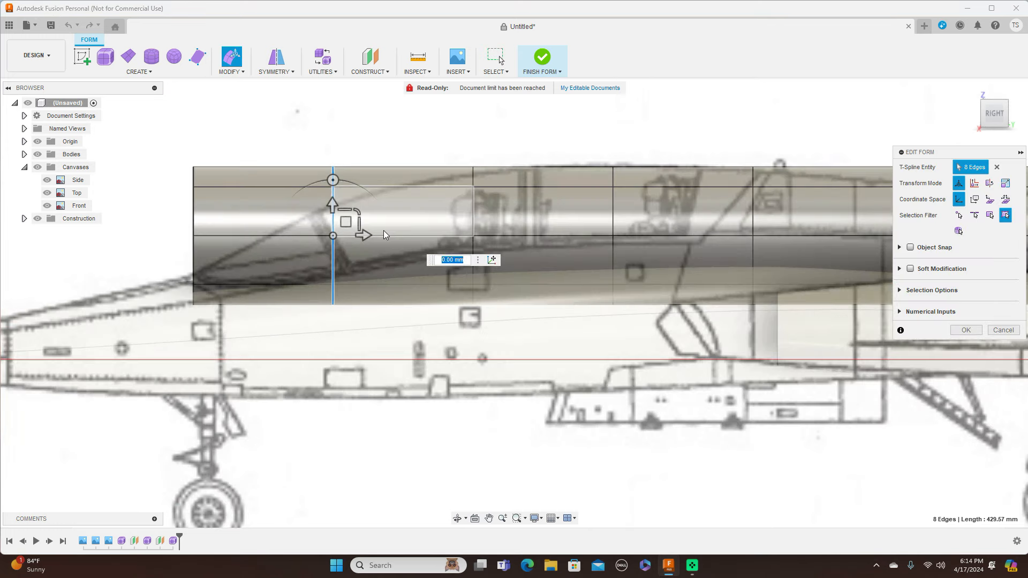
{"action": "left_click_drag", "start_coordinate": [359, 212], "coordinate": [346, 250]}
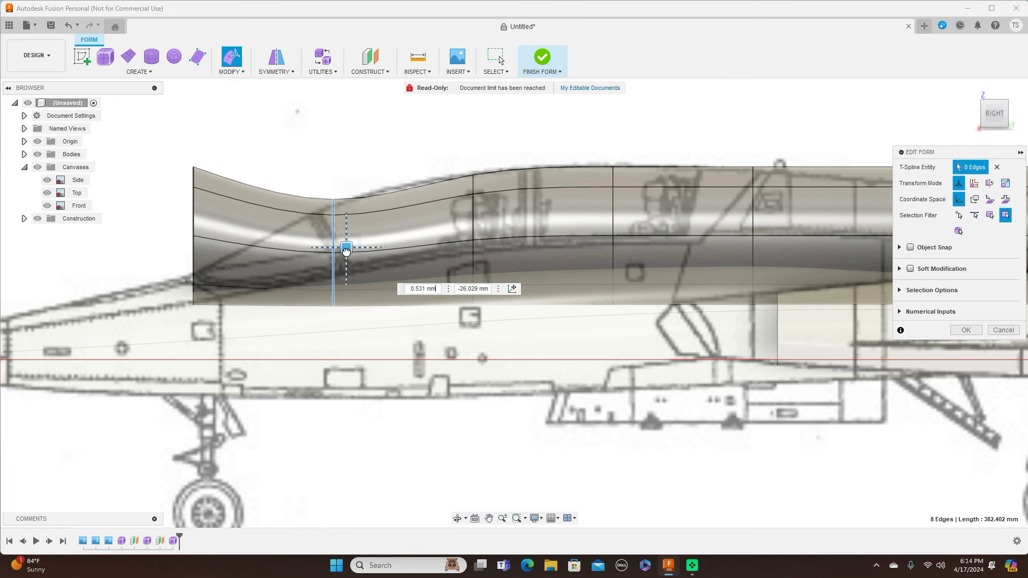
Shrink the foremost canopy ring and lower it about 72.2 mm, and raise the second ring about 15.9 mm to match the windscreen slope.
{"action": "left_click", "coordinate": [193, 222]}
{"action": "left_click_drag", "start_coordinate": [218, 212], "coordinate": [248, 287]}
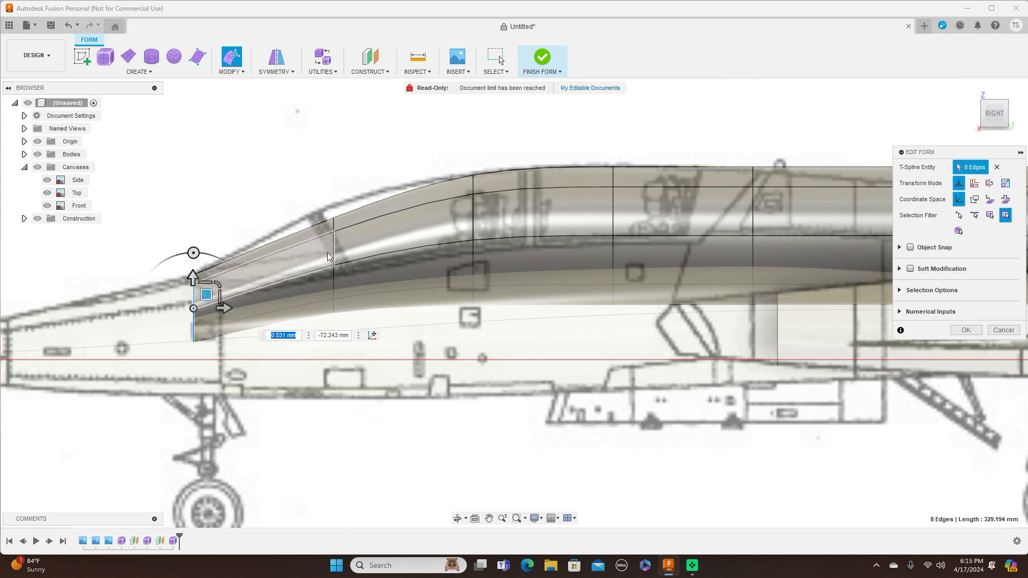
{"action": "double_click", "coordinate": [334, 252]}
{"action": "left_click_drag", "start_coordinate": [345, 246], "coordinate": [346, 234]}
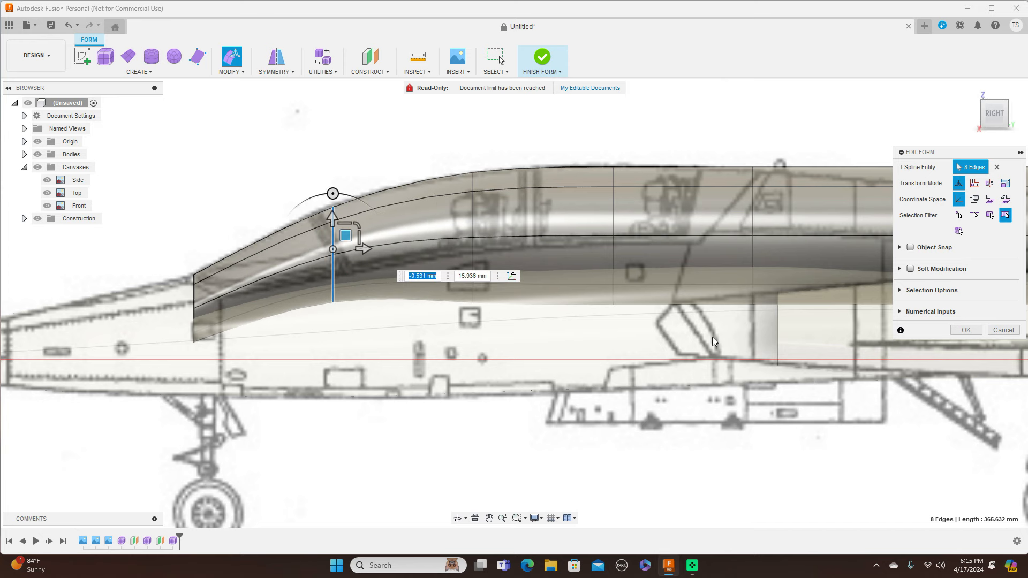
Lower the fifth canopy edge ring, just behind the rear cockpit, about 6.4 mm.
{"action": "middle_click_drag", "start_coordinate": [564, 316], "coordinate": [255, 370]}
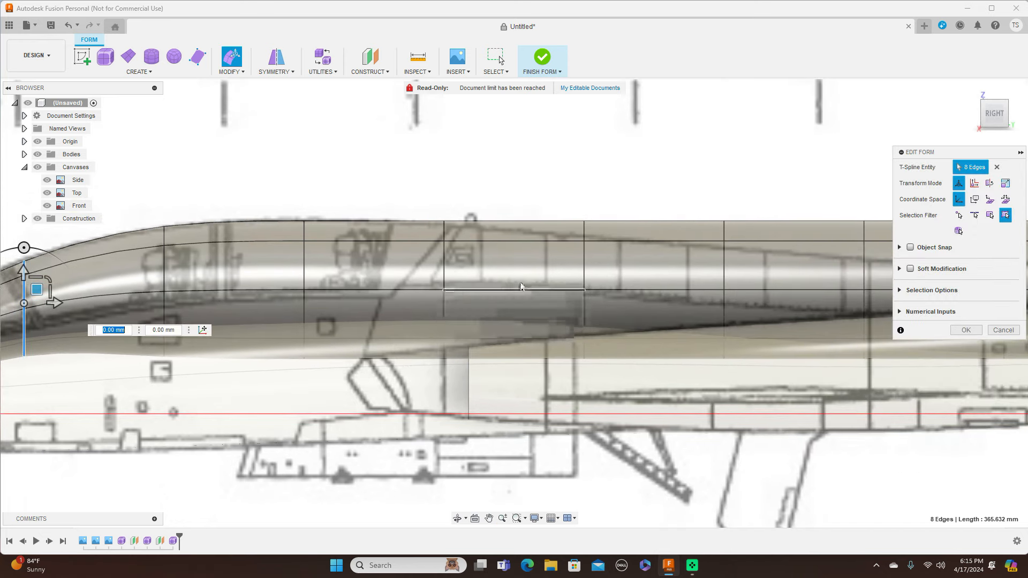
{"action": "double_click", "coordinate": [445, 261]}
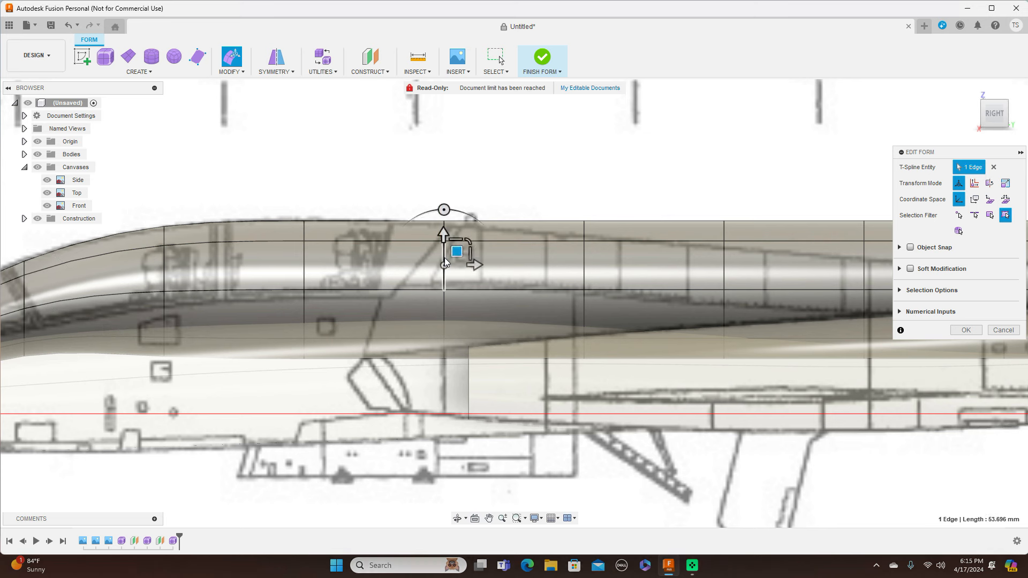
{"action": "left_click_drag", "start_coordinate": [457, 280], "coordinate": [457, 285]}
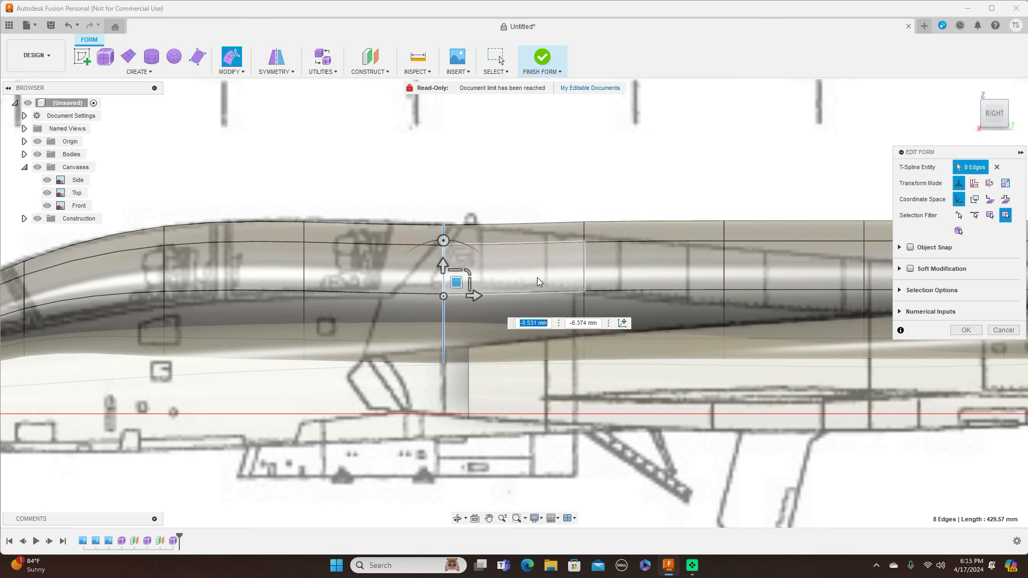
Shrink the sixth edge ring to the spine line and raise the fifth ring about 5.3 mm to smooth the canopy's rear.
{"action": "double_click", "coordinate": [585, 262]}
{"action": "left_click_drag", "start_coordinate": [604, 269], "coordinate": [597, 272]}
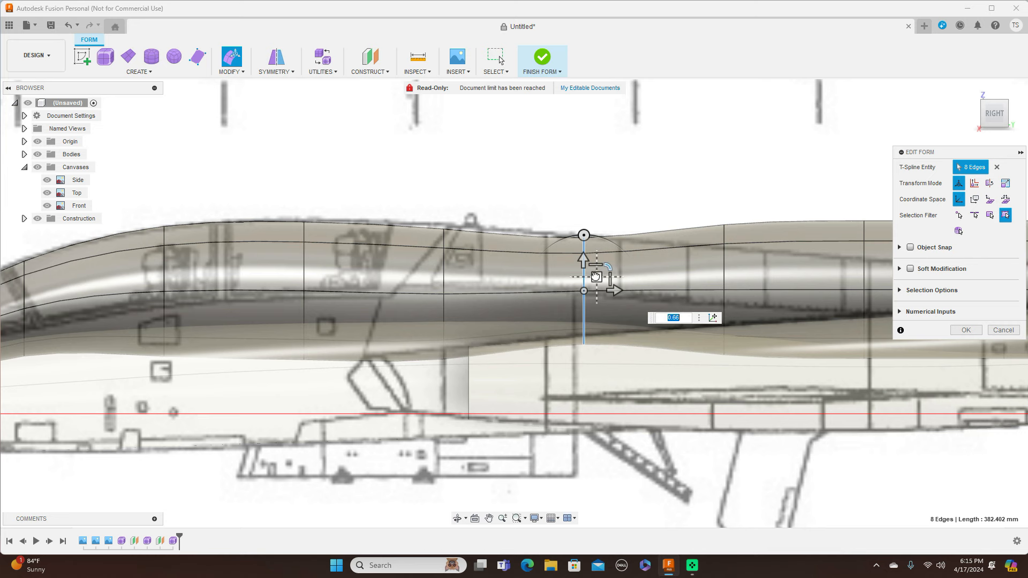
{"action": "left_click", "coordinate": [596, 276]}
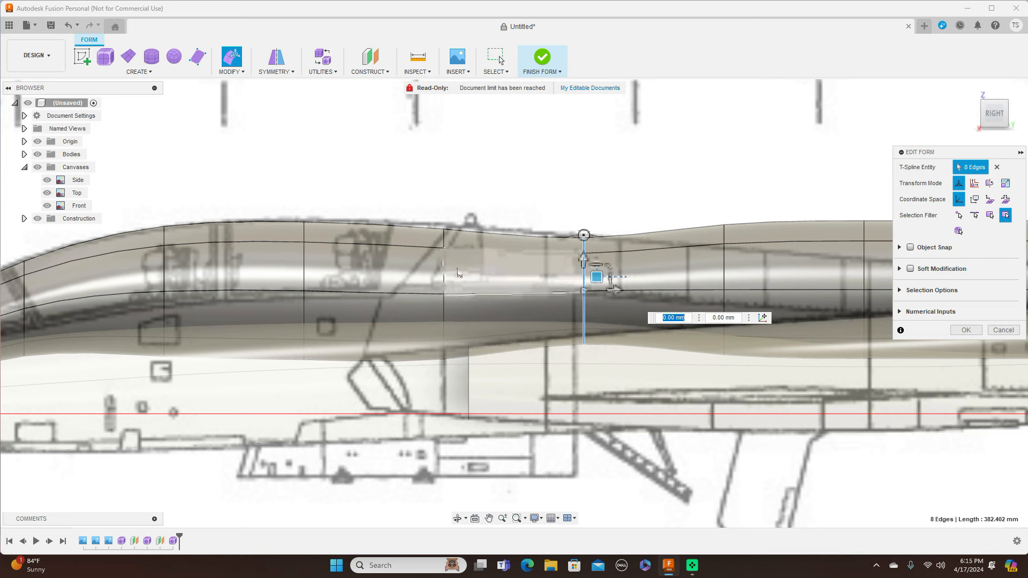
{"action": "double_click", "coordinate": [444, 270]}
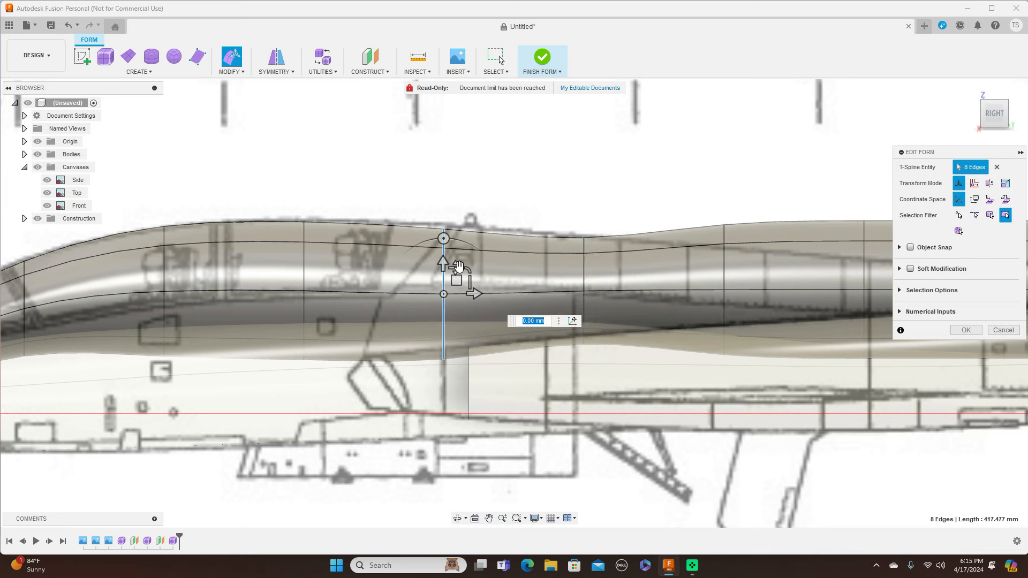
{"action": "left_click_drag", "start_coordinate": [457, 282], "coordinate": [457, 276]}
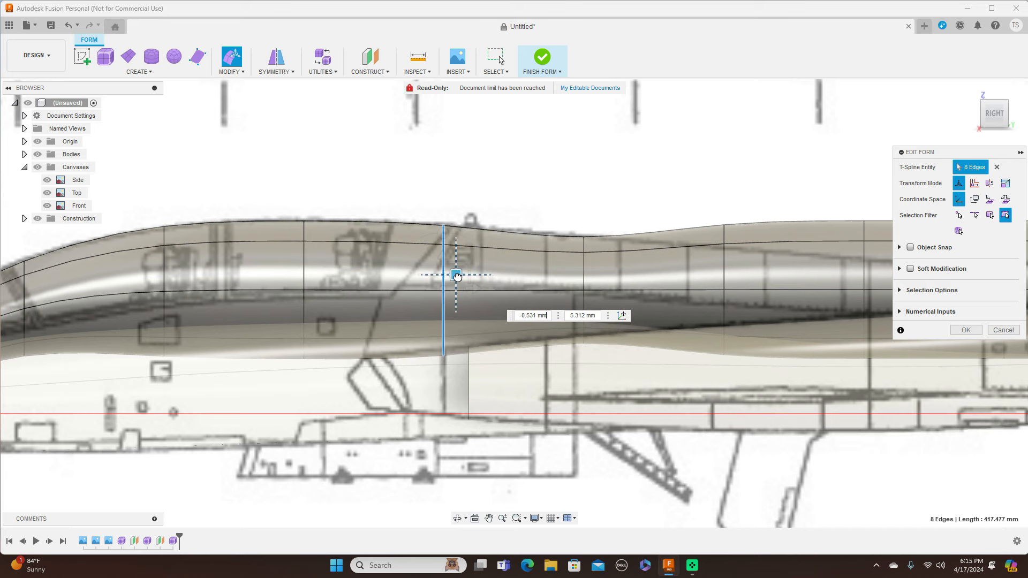
Shrink and lower the seventh and eighth edge rings along the spine, moving the seventh down about 8.5 mm.
{"action": "middle_click_drag", "start_coordinate": [664, 194], "coordinate": [533, 214]}
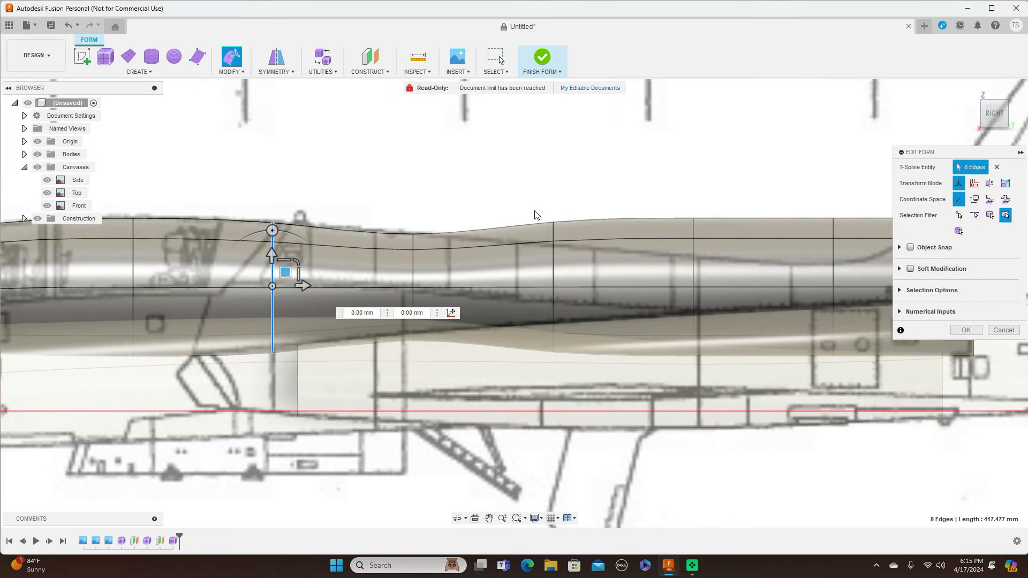
{"action": "left_click", "coordinate": [555, 266]}
{"action": "left_click_drag", "start_coordinate": [580, 262], "coordinate": [567, 281]}
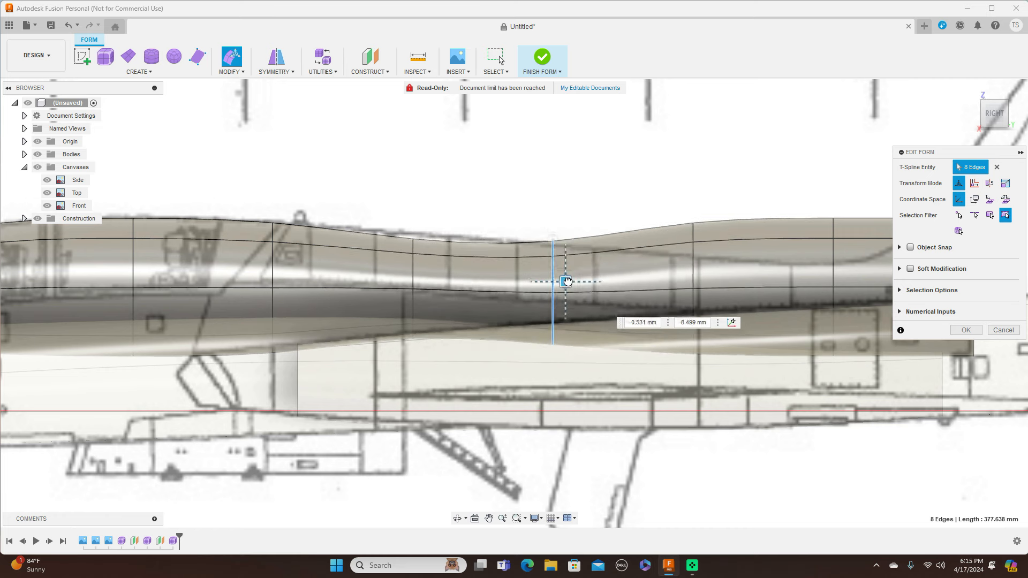
{"action": "left_click", "coordinate": [693, 252]}
{"action": "left_click_drag", "start_coordinate": [720, 263], "coordinate": [704, 283]}
Scale the ninth edge ring to about 0.71 and shrink the rearmost ring to fit the spine ahead of the tail fin.
{"action": "middle_click_drag", "start_coordinate": [679, 156], "coordinate": [463, 161]}
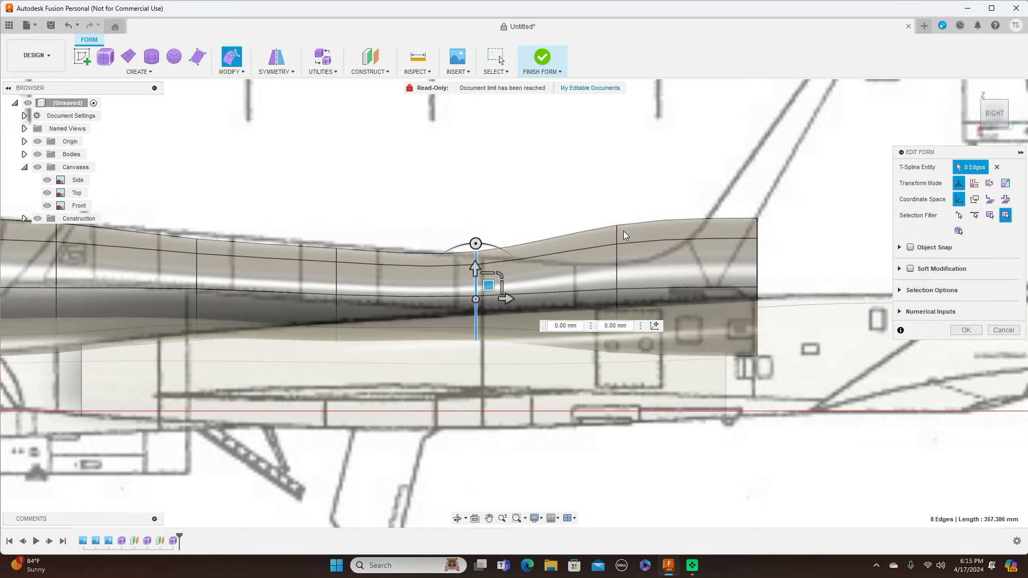
{"action": "left_click", "coordinate": [618, 271]}
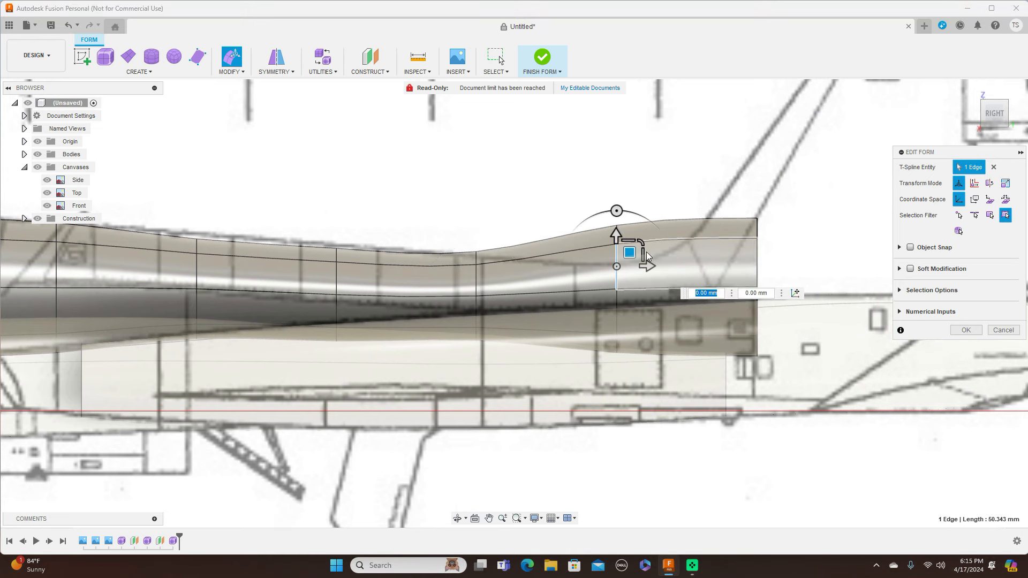
{"action": "left_click_drag", "start_coordinate": [642, 242], "coordinate": [618, 295]}
{"action": "left_click", "coordinate": [618, 292]}
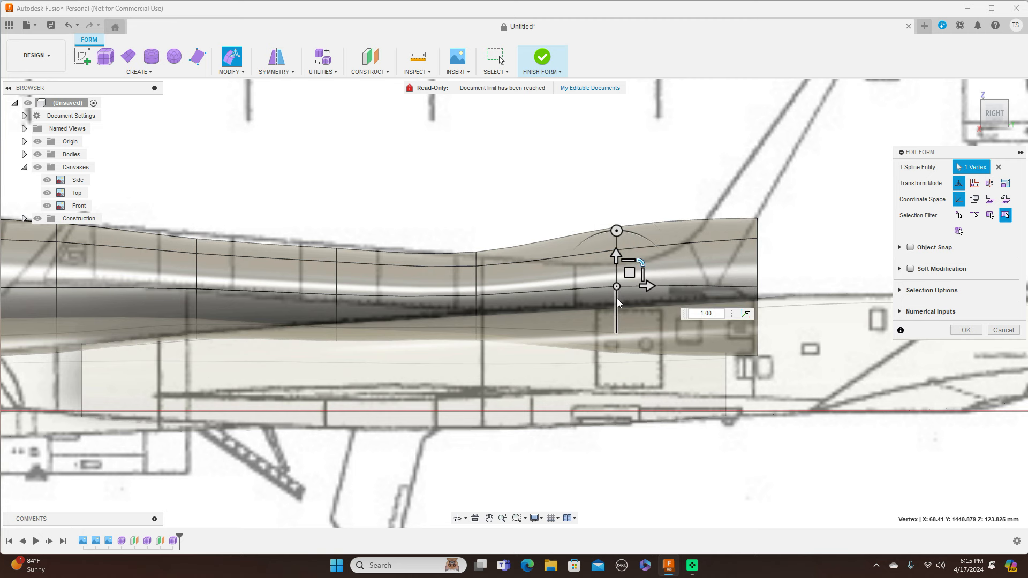
{"action": "double_click", "coordinate": [618, 303]}
{"action": "left_click_drag", "start_coordinate": [641, 264], "coordinate": [631, 288]}
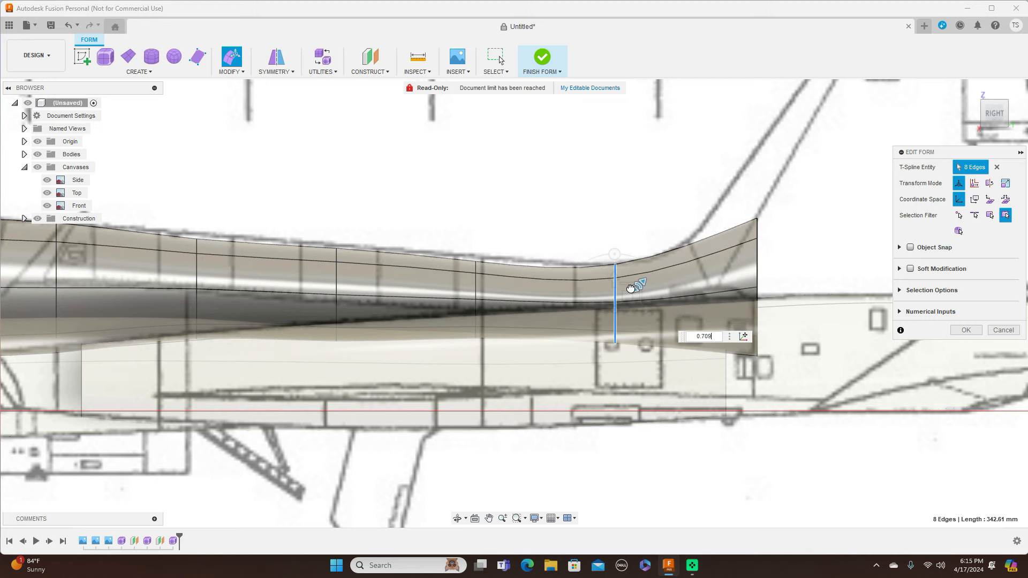
{"action": "double_click", "coordinate": [756, 255]}
{"action": "mouse_move", "coordinate": [784, 262]}
{"action": "left_mouse_down"}
{"action": "mouse_move", "coordinate": [774, 274]}
{"action": "mouse_move", "coordinate": [769, 261]}
{"action": "left_mouse_up"}
Raise the eighth and sixth edge rings slightly to bring the upper surface up to the spine outline.
{"action": "double_click", "coordinate": [476, 281]}
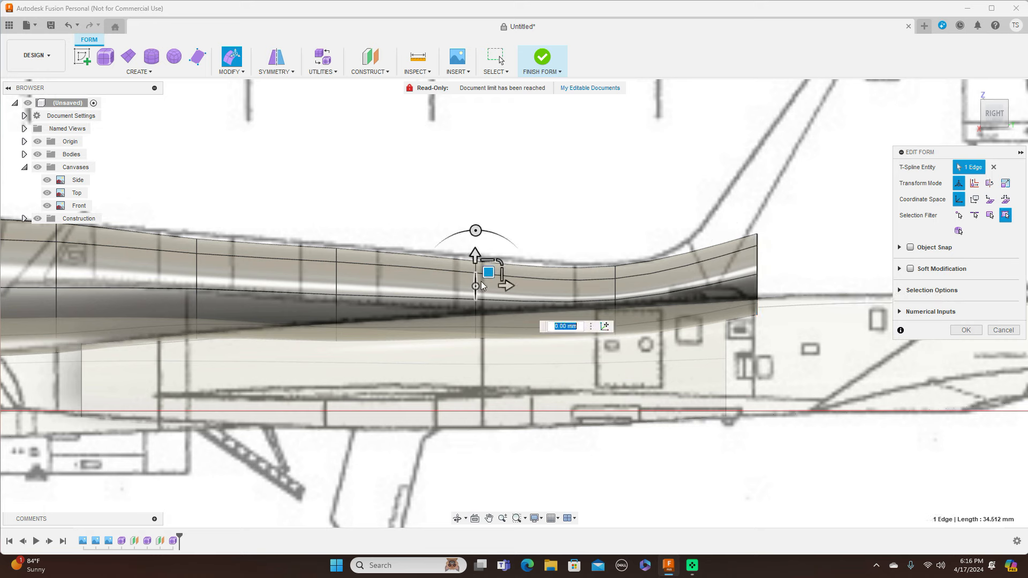
{"action": "left_click_drag", "start_coordinate": [488, 283], "coordinate": [485, 278]}
{"action": "middle_click_drag", "start_coordinate": [370, 207], "coordinate": [637, 184]}
{"action": "double_click", "coordinate": [447, 249]}
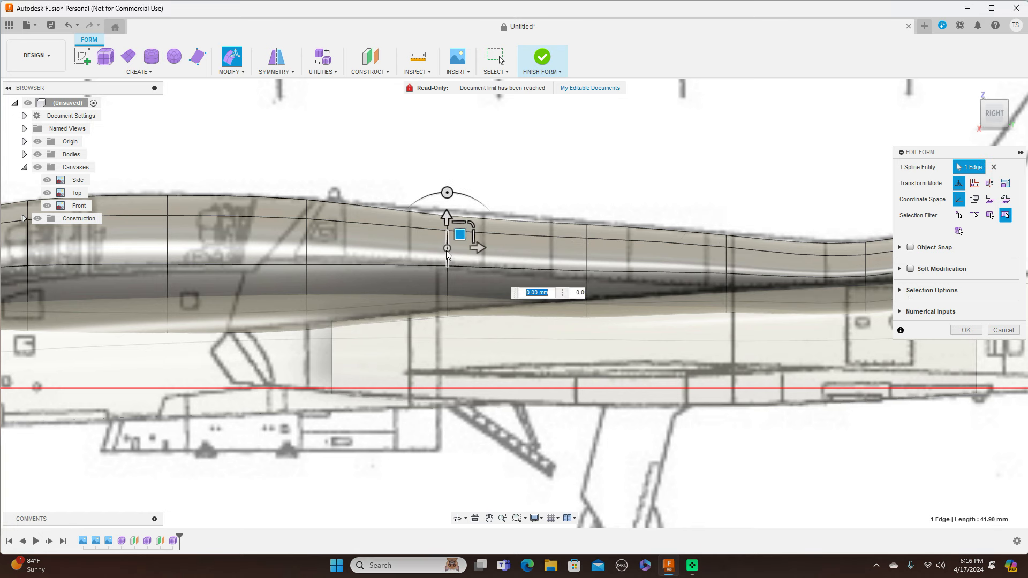
{"action": "left_click_drag", "start_coordinate": [461, 254], "coordinate": [461, 250]}
Move the foremost canopy ring about 3.2 mm forward and 2.1 mm down to meet the nose line.
{"action": "middle_click_drag", "start_coordinate": [451, 159], "coordinate": [692, 136]}
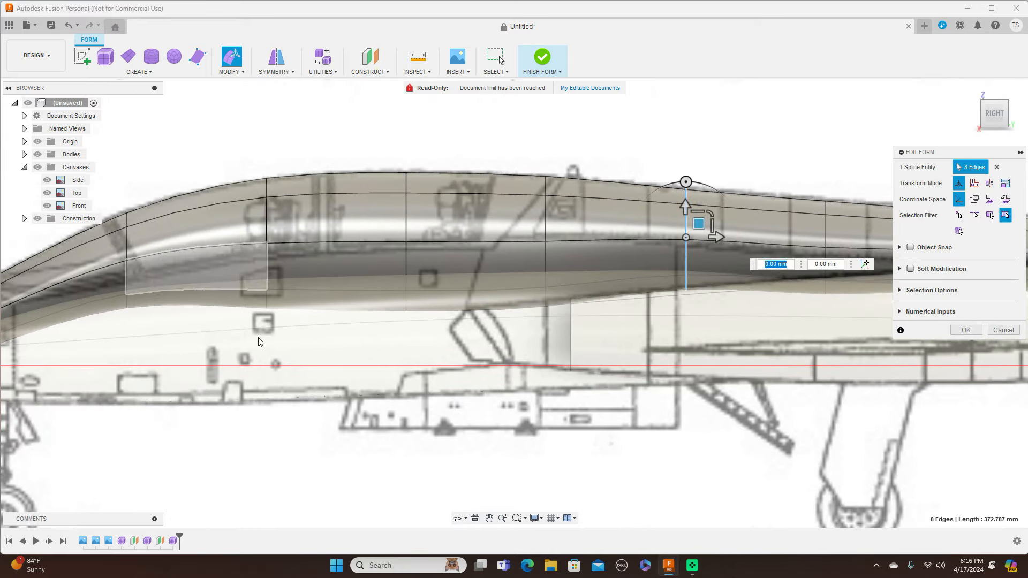
{"action": "middle_click_drag", "start_coordinate": [359, 384], "coordinate": [549, 354]}
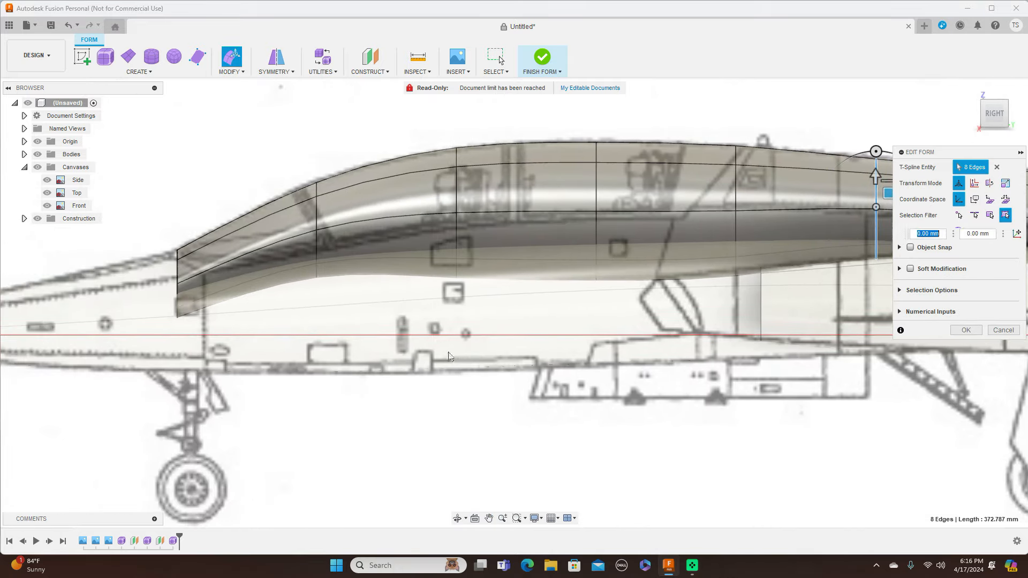
{"action": "left_click", "coordinate": [178, 274]}
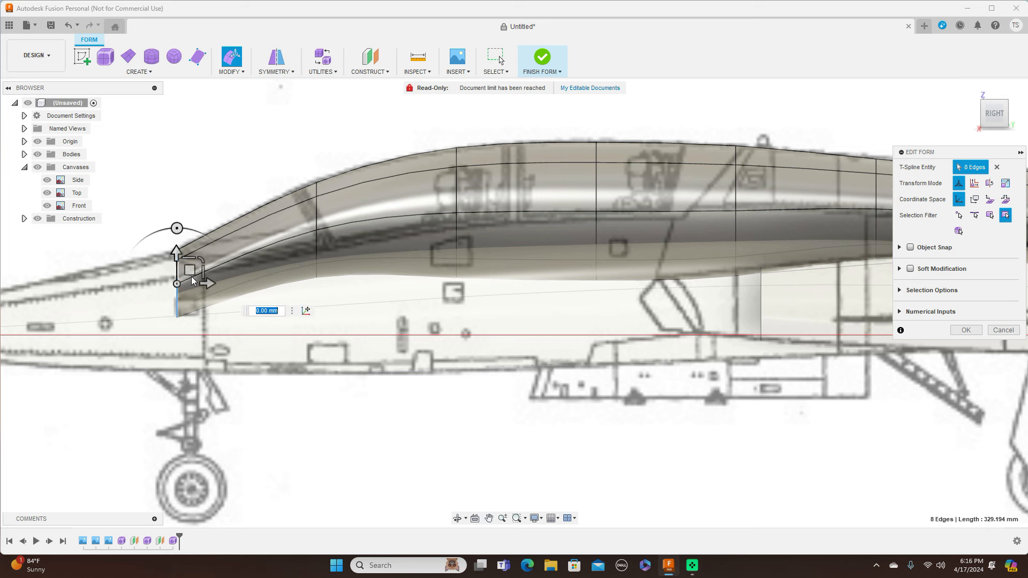
{"action": "left_click_drag", "start_coordinate": [190, 271], "coordinate": [186, 274]}
Against the top view, scale the foremost canopy ring to about 0.44, the second to about 1.09 and the fourth to about 0.94.
{"action": "left_click", "coordinate": [995, 95]}
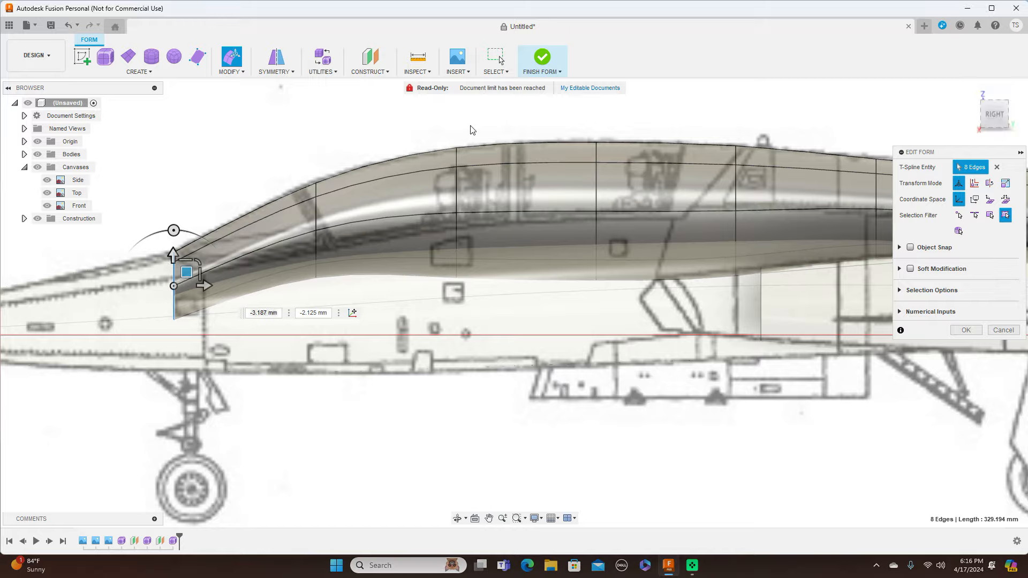
{"action": "mouse_move", "coordinate": [188, 243]}
{"action": "left_mouse_down"}
{"action": "mouse_move", "coordinate": [202, 252]}
{"action": "mouse_move", "coordinate": [195, 226]}
{"action": "left_mouse_up"}
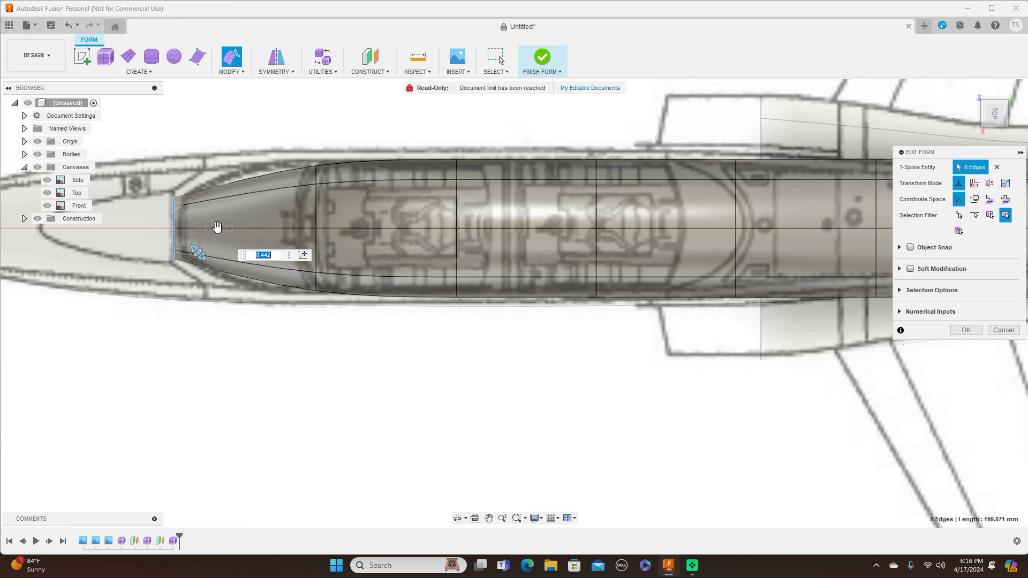
{"action": "double_click", "coordinate": [317, 204]}
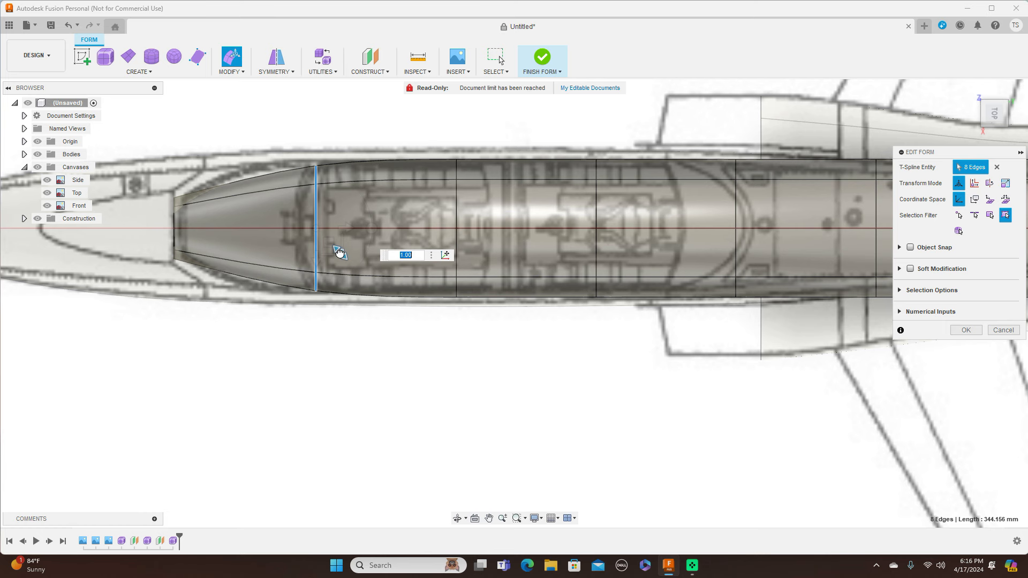
{"action": "left_click_drag", "start_coordinate": [340, 254], "coordinate": [339, 255]}
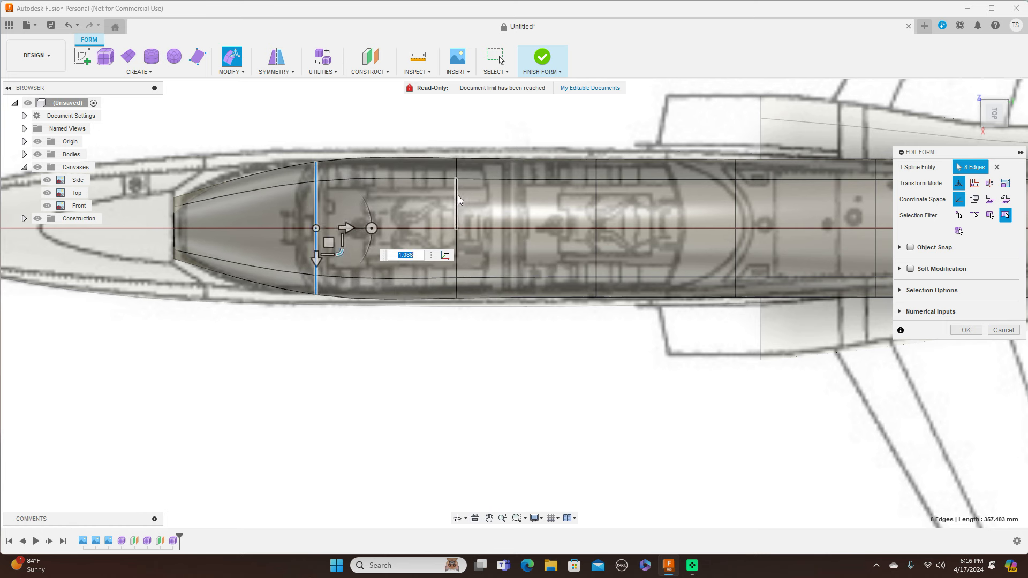
{"action": "double_click", "coordinate": [597, 199]}
{"action": "left_click_drag", "start_coordinate": [623, 255], "coordinate": [622, 253]}
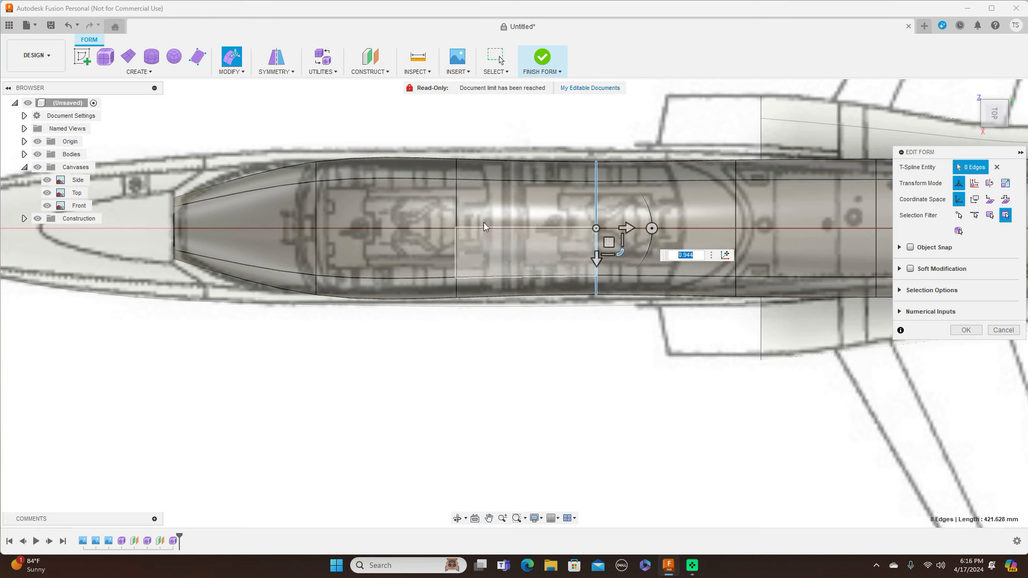
Scale the third canopy edge ring to about 0.90 and the fifth to about 0.93 against the top view.
{"action": "double_click", "coordinate": [457, 207]}
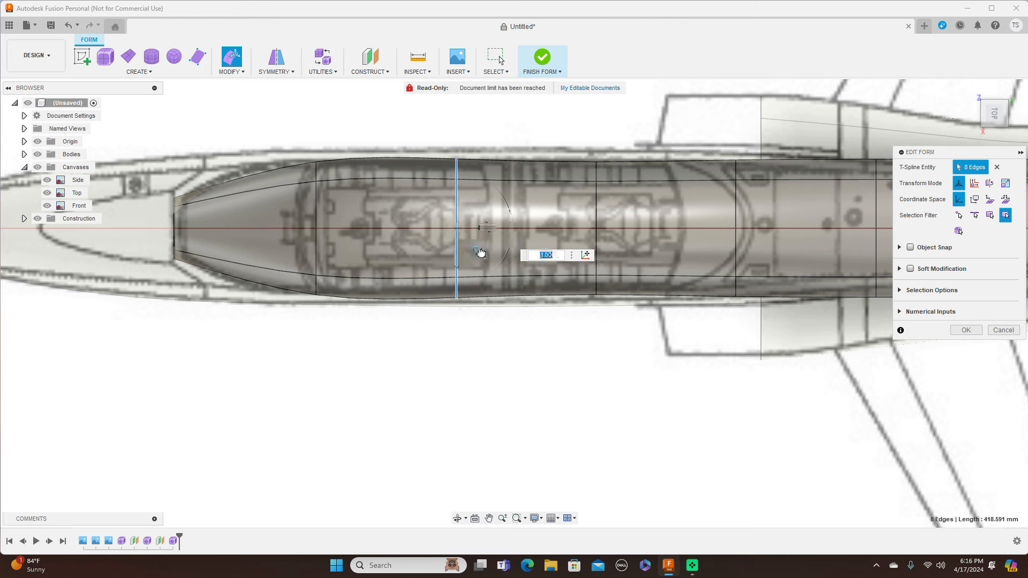
{"action": "left_click_drag", "start_coordinate": [481, 253], "coordinate": [473, 247]}
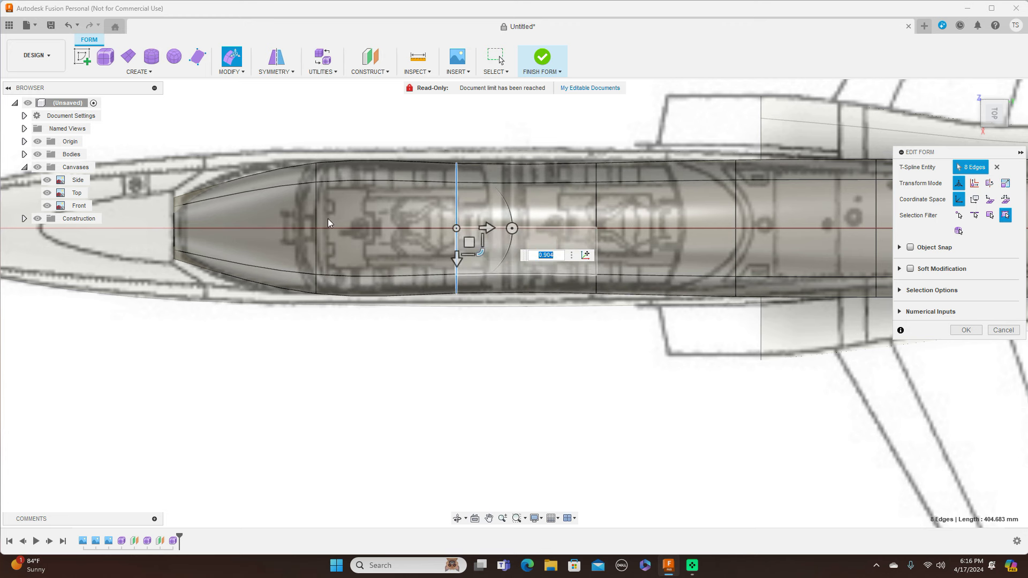
{"action": "double_click", "coordinate": [735, 207]}
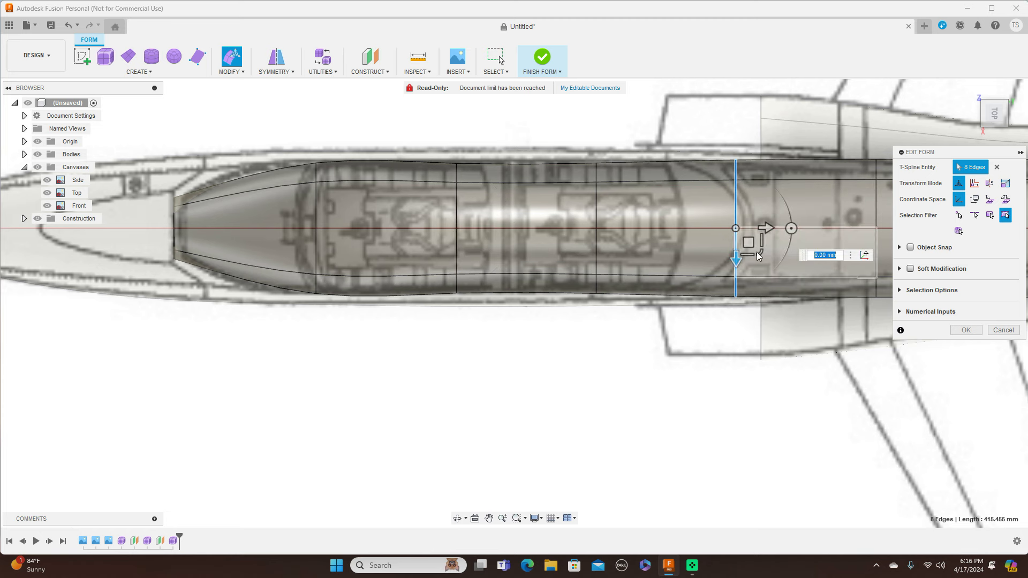
{"action": "type", "text": "0.93"}
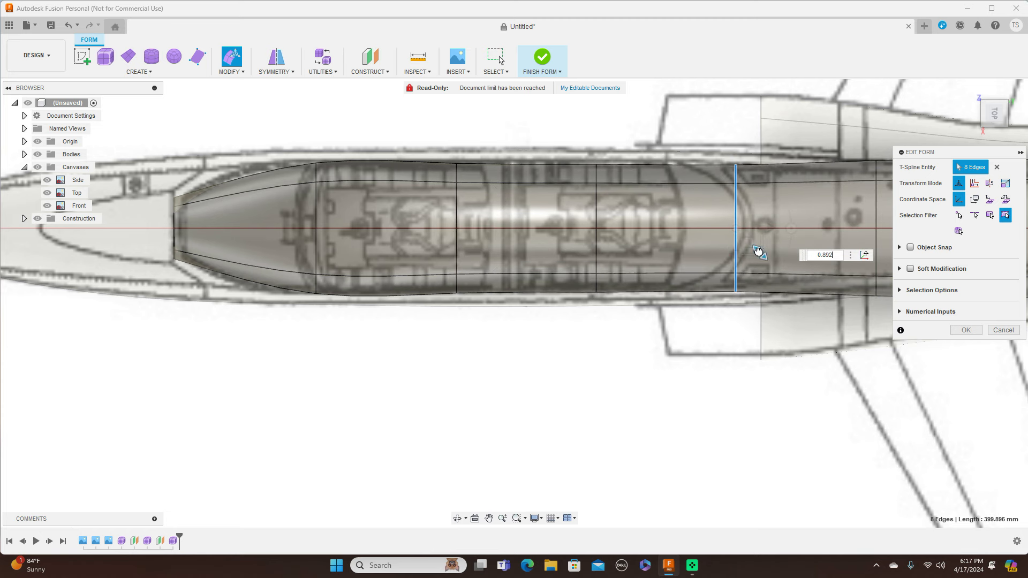
Scale the sixth edge ring to about 0.74 and the seventh to about 0.75 to follow the narrowing spine in the top view.
{"action": "middle_click_drag", "start_coordinate": [813, 168], "coordinate": [558, 177]}
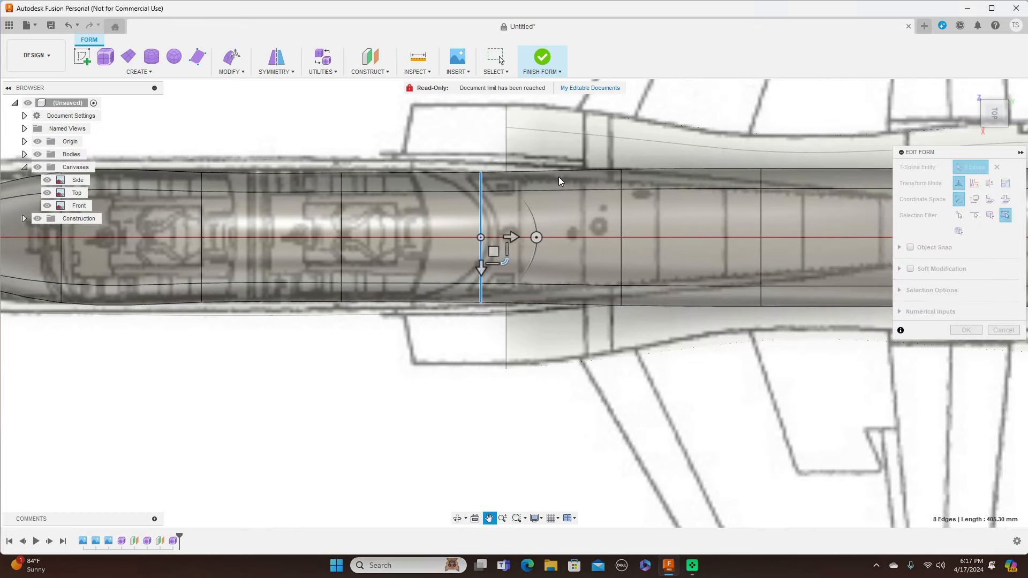
{"action": "double_click", "coordinate": [622, 219]}
{"action": "left_click_drag", "start_coordinate": [650, 261], "coordinate": [644, 239]}
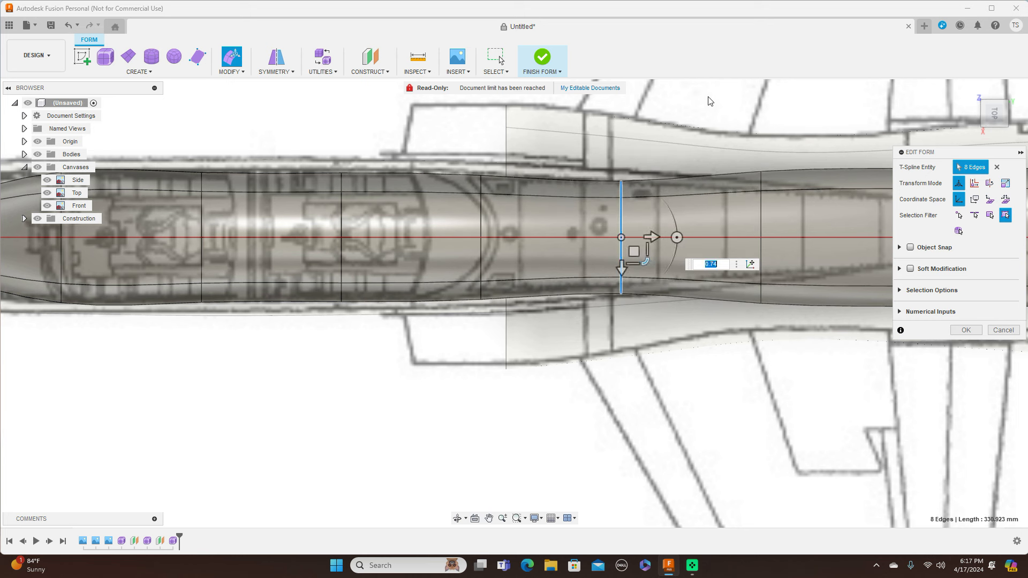
{"action": "middle_click_drag", "start_coordinate": [801, 163], "coordinate": [651, 171]}
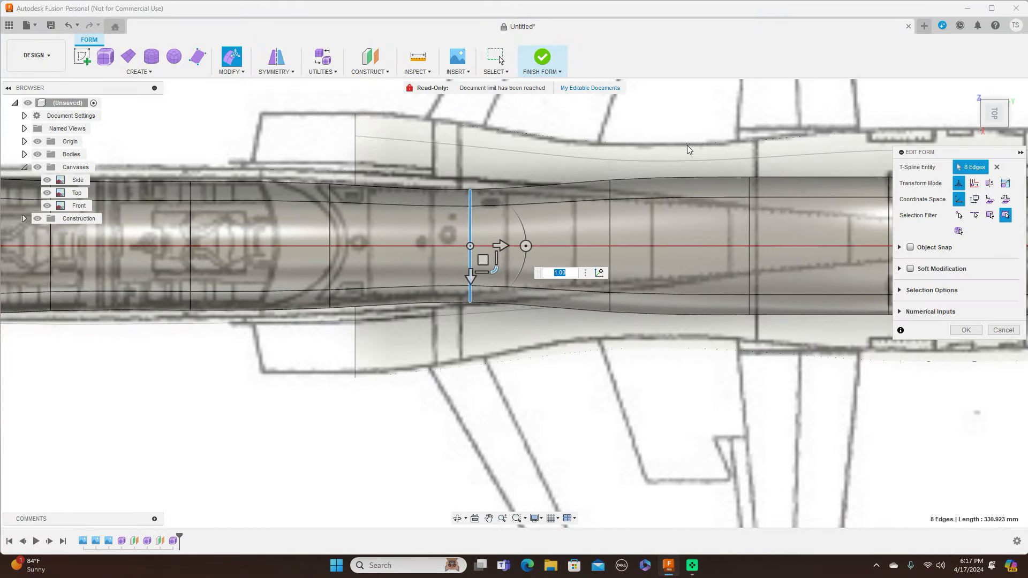
{"action": "double_click", "coordinate": [611, 228]}
{"action": "left_click_drag", "start_coordinate": [634, 272], "coordinate": [633, 268]}
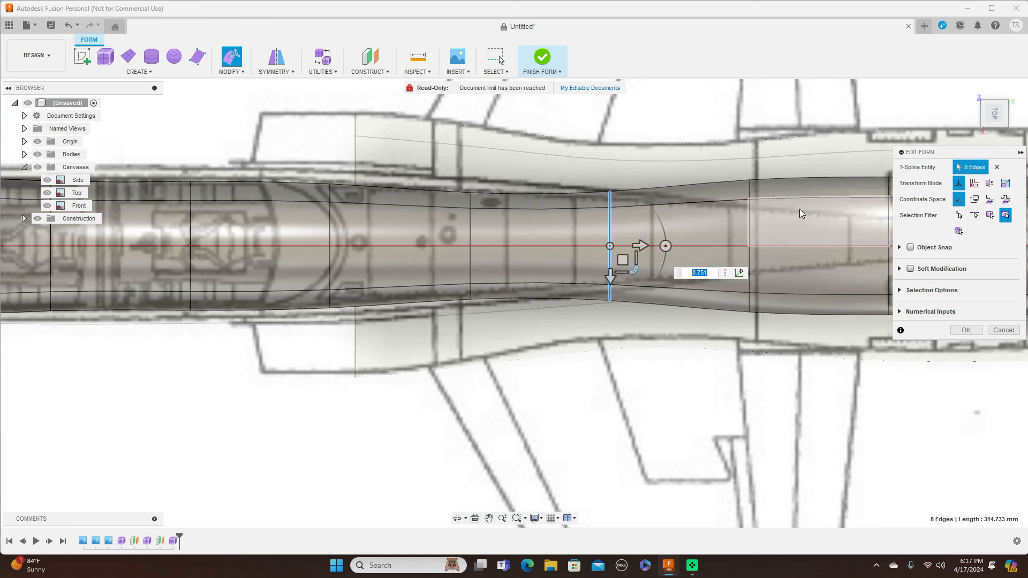
Scale the eighth edge ring down to match the spine width between the wings in the top view.
{"action": "left_click", "coordinate": [748, 215]}
{"action": "double_click", "coordinate": [750, 216]}
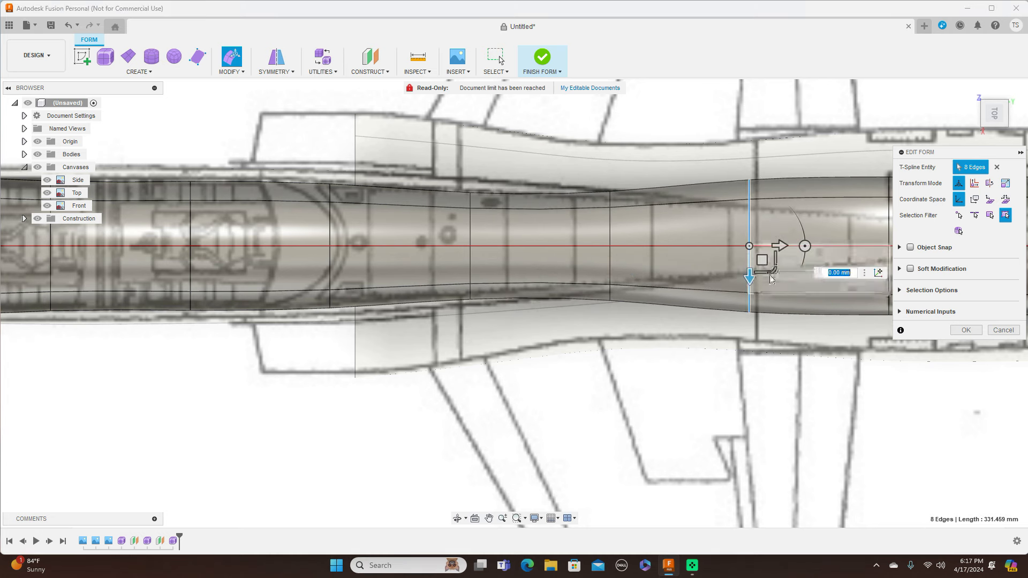
{"action": "left_click_drag", "start_coordinate": [772, 268], "coordinate": [772, 138]}
Scale the ninth edge ring to about 0.33 and shrink the rearmost ring to the narrow spine width ahead of the tail fin.
{"action": "middle_click_drag", "start_coordinate": [855, 210], "coordinate": [561, 227]}
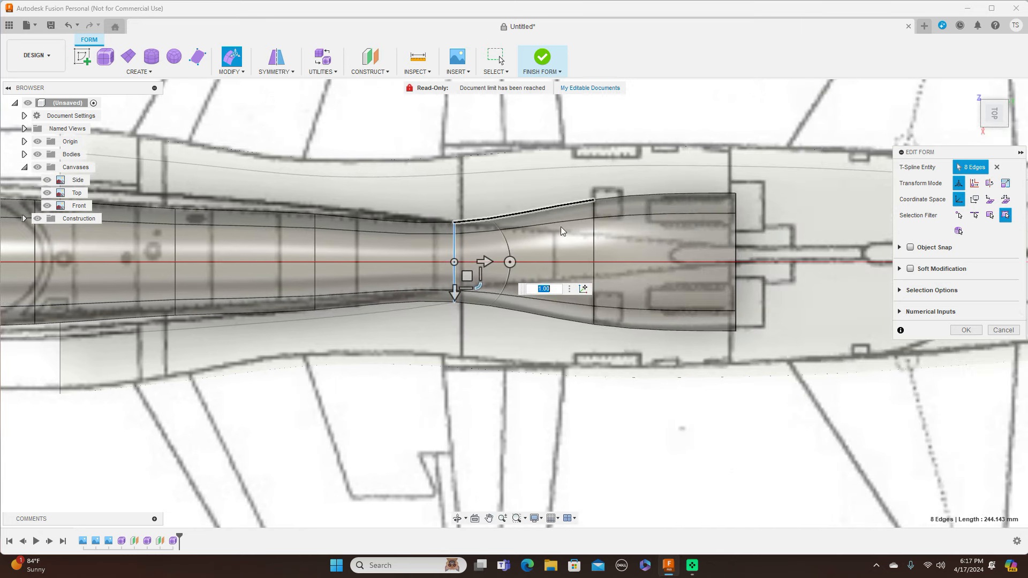
{"action": "double_click", "coordinate": [595, 247]}
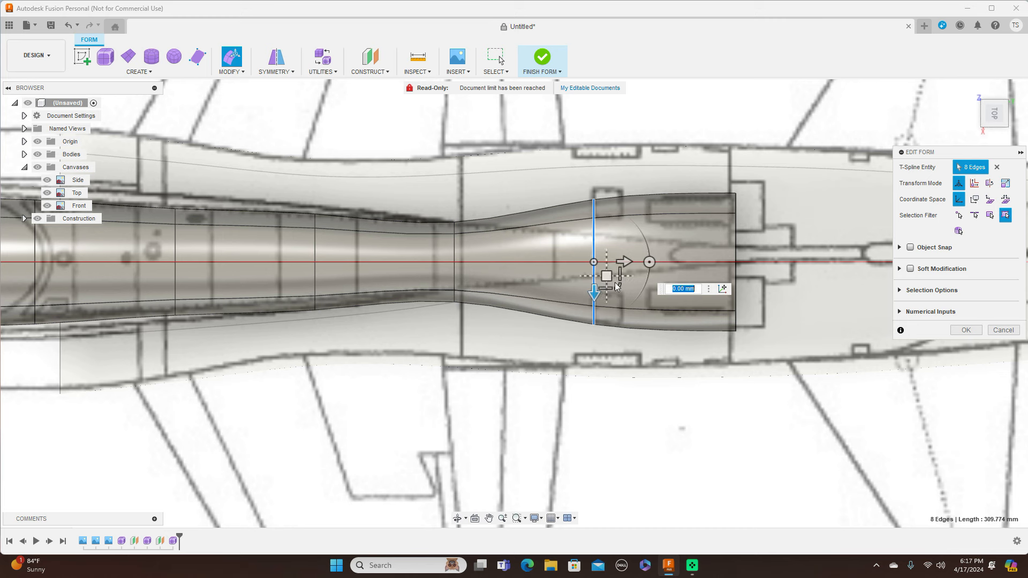
{"action": "left_click_drag", "start_coordinate": [617, 284], "coordinate": [614, 252]}
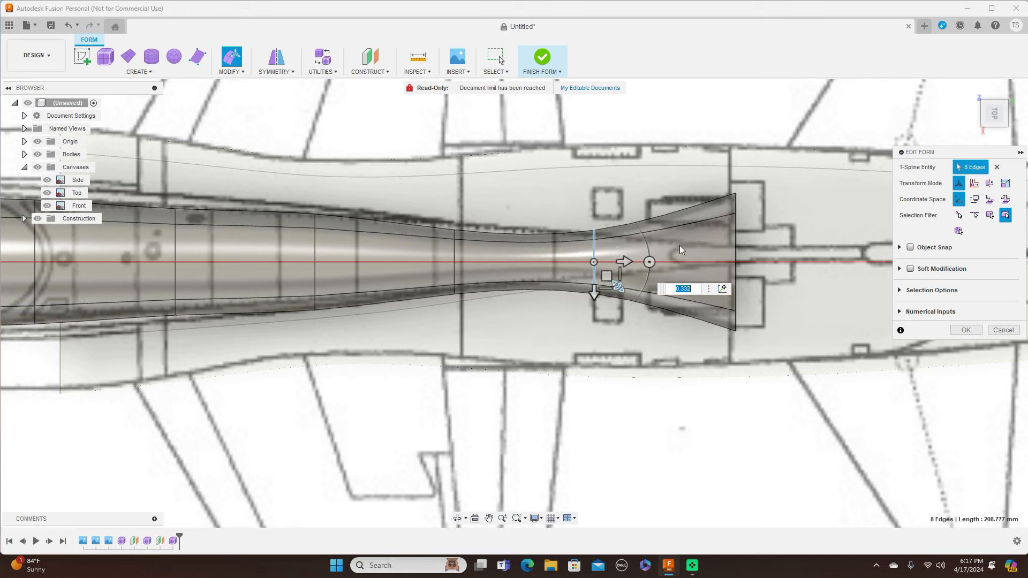
{"action": "double_click", "coordinate": [735, 229]}
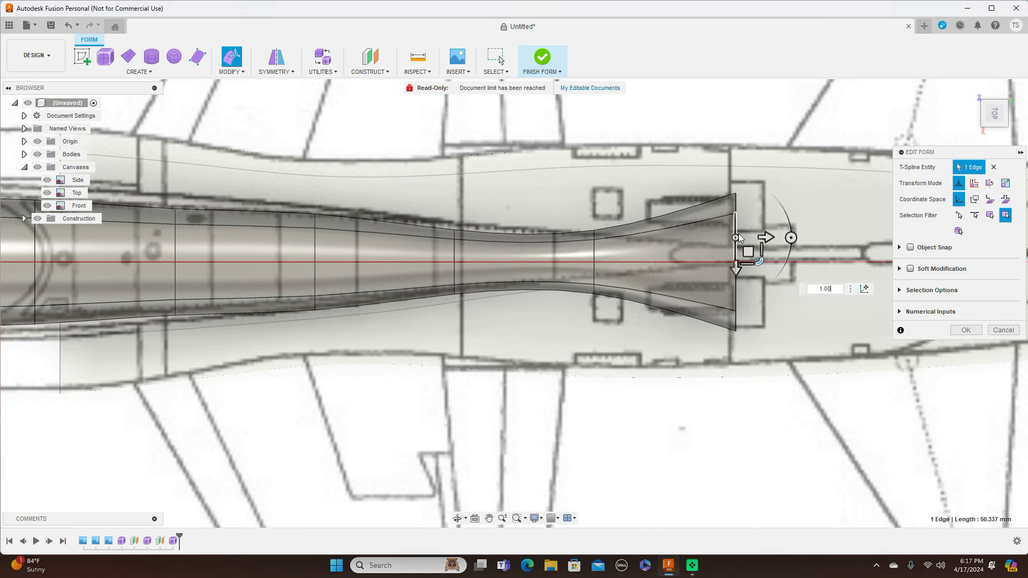
{"action": "left_click_drag", "start_coordinate": [762, 288], "coordinate": [678, 234]}
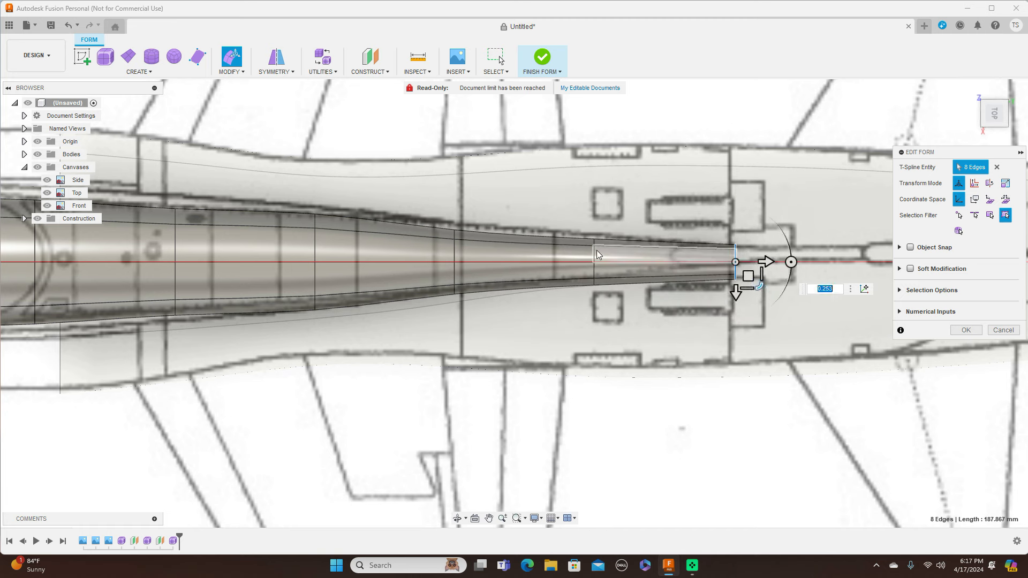
Enlarge the ninth edge ring to about 1.16 and slightly widen the eighth to smooth the taper along the rear spine.
{"action": "key", "text": "Escape"}
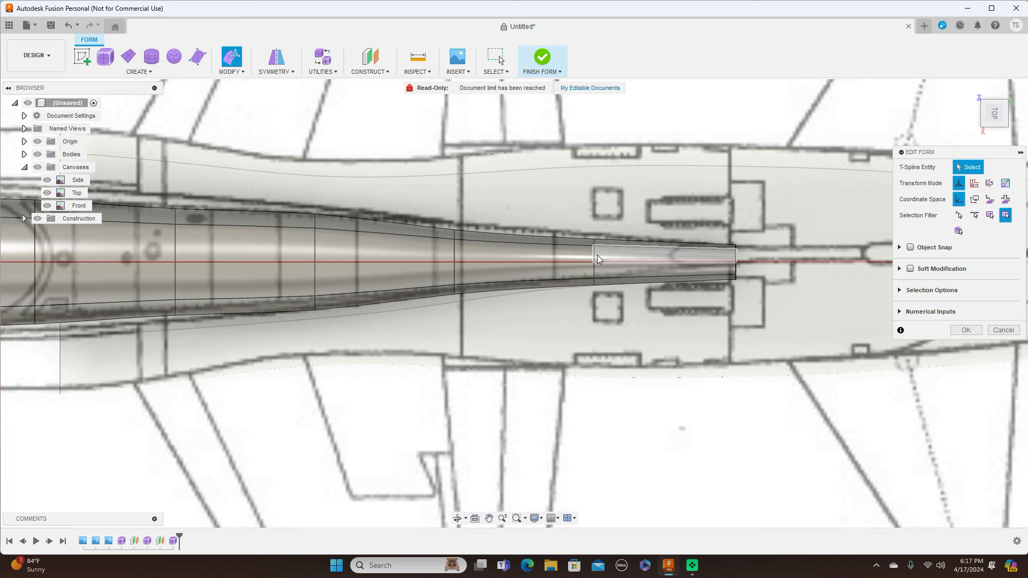
{"action": "double_click", "coordinate": [594, 254]}
{"action": "left_click_drag", "start_coordinate": [619, 284], "coordinate": [625, 290]}
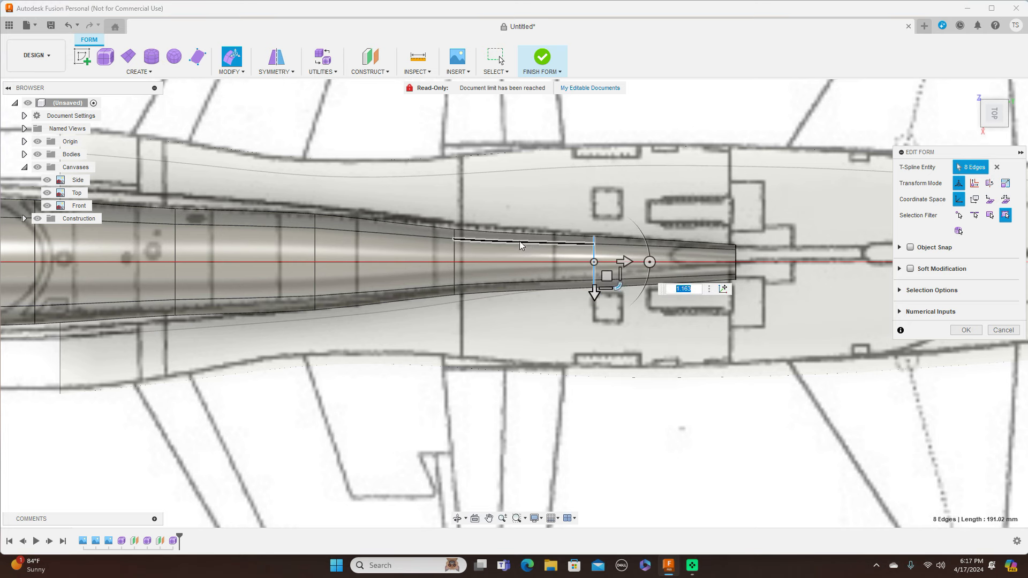
{"action": "double_click", "coordinate": [454, 252]}
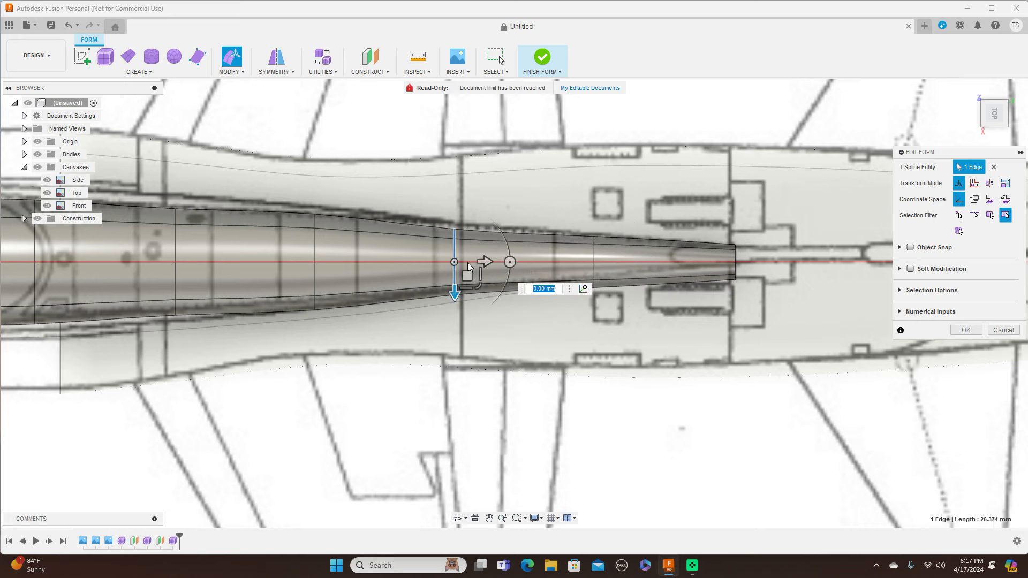
{"action": "left_click_drag", "start_coordinate": [480, 284], "coordinate": [485, 291]}
Scale the fifth edge ring, at the rear of the canopy, to 1.054.
{"action": "scroll", "coordinate": [487, 317], "scroll_direction": "down", "scroll_amount": 3}
{"action": "middle_click_drag", "start_coordinate": [454, 397], "coordinate": [618, 354]}
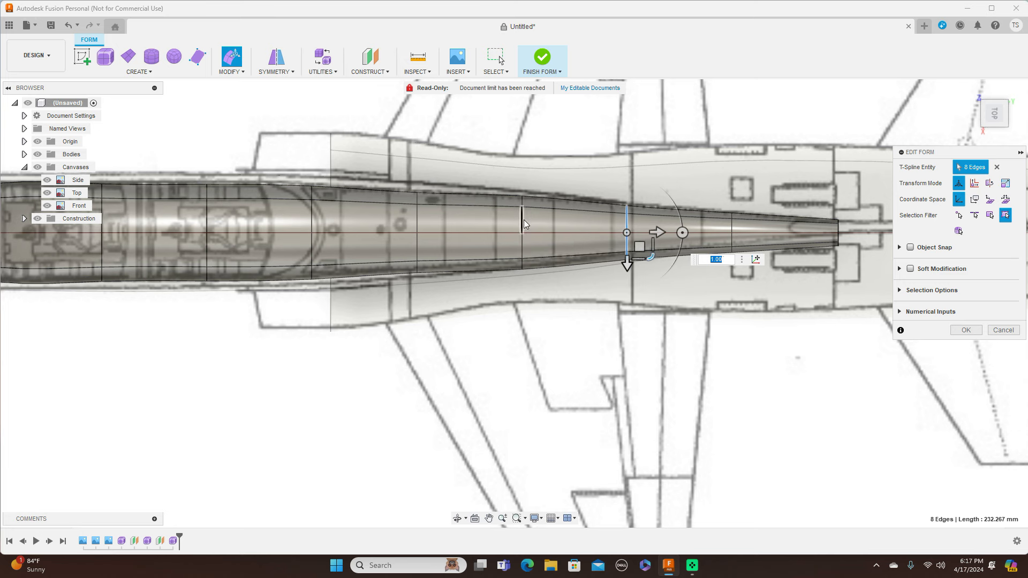
{"action": "middle_click_drag", "start_coordinate": [384, 362], "coordinate": [589, 363]}
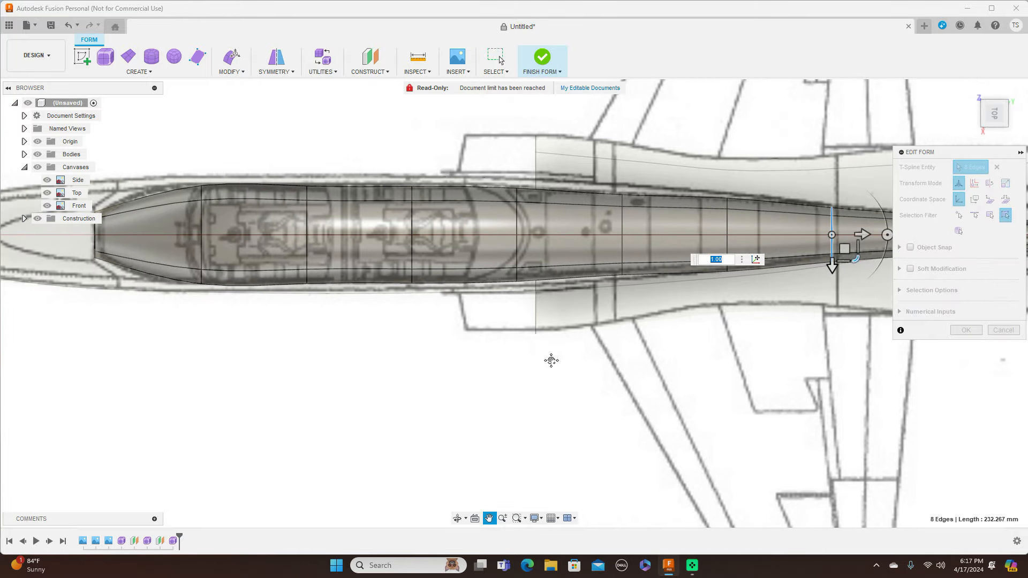
{"action": "double_click", "coordinate": [517, 227]}
{"action": "left_click_drag", "start_coordinate": [543, 264], "coordinate": [541, 260]}
{"action": "type", "text": "1.054"}
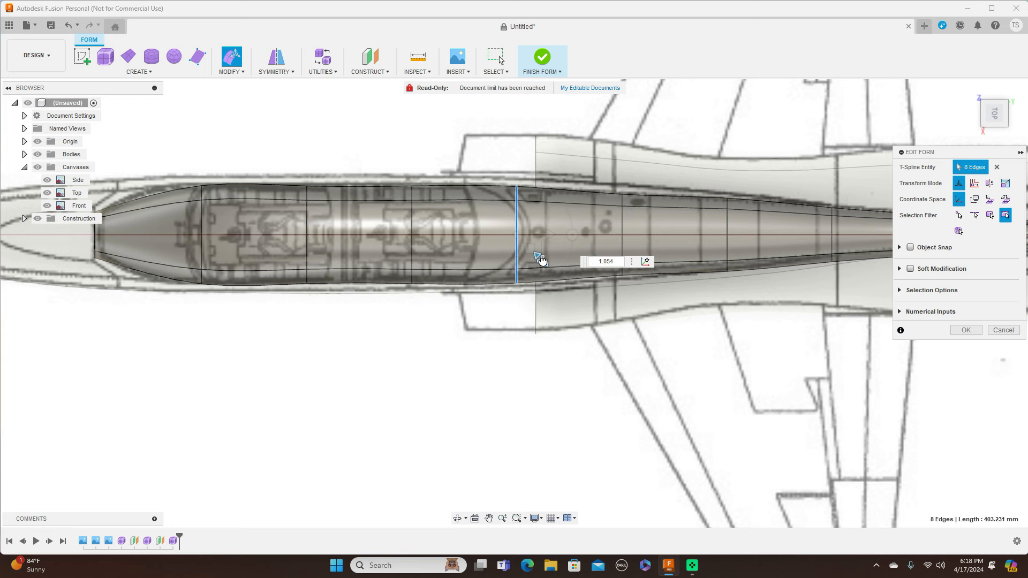
{"action": "key", "text": "Return"}
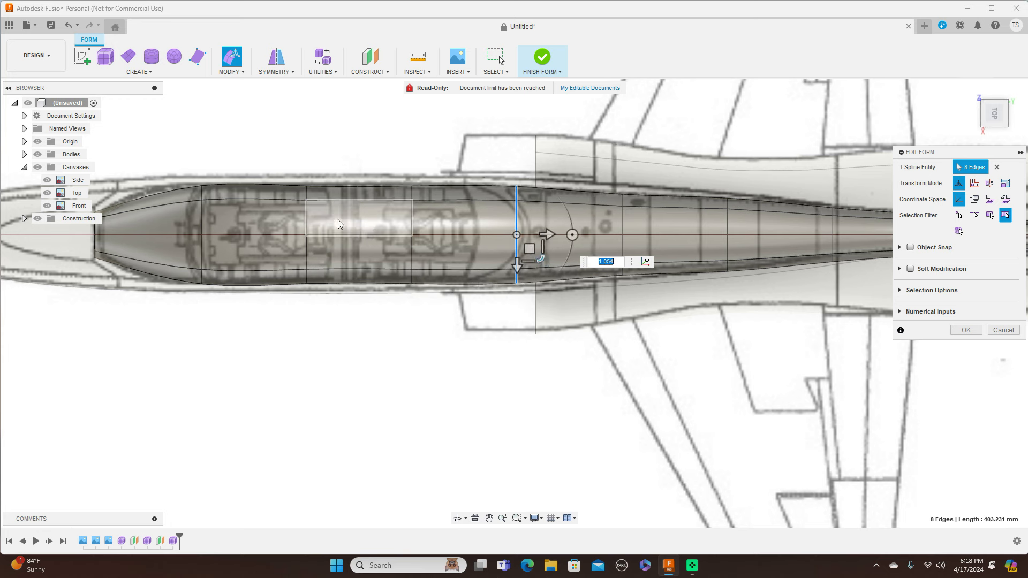
Scale the third canopy edge ring to about 1.035 and finish editing the form.
{"action": "double_click", "coordinate": [308, 214]}
{"action": "left_click_drag", "start_coordinate": [330, 258], "coordinate": [332, 260]}
{"action": "type", "text": "1.054"}
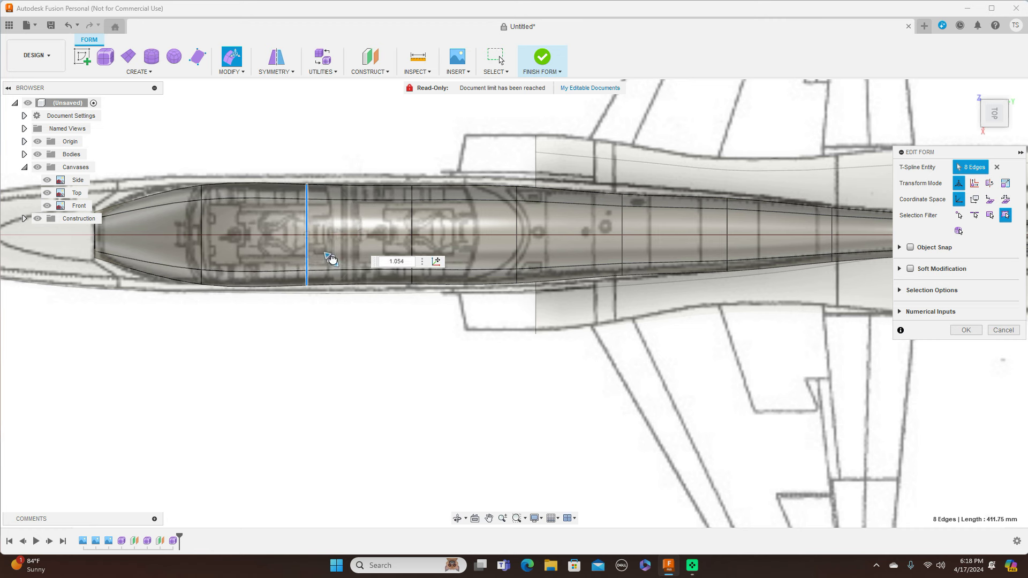
{"action": "left_click_drag", "start_coordinate": [332, 261], "coordinate": [332, 259]}
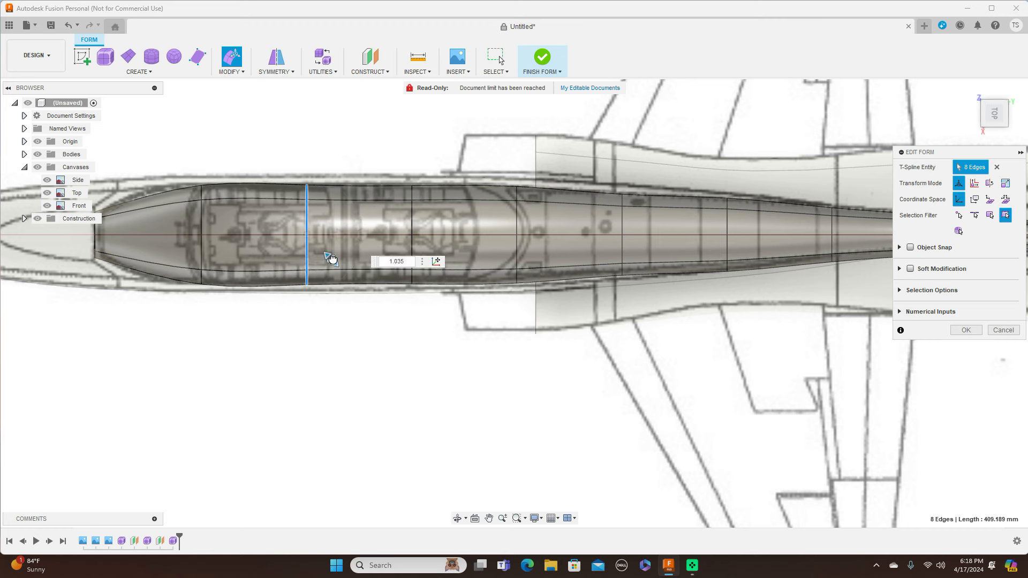
{"action": "right_click_drag", "start_coordinate": [245, 348], "coordinate": [374, 347]}
Insert an edge ring behind the foremost canopy ring at location 0.545, using the Exact insertion mode.
{"action": "middle_click_drag", "start_coordinate": [302, 352], "coordinate": [509, 367]}
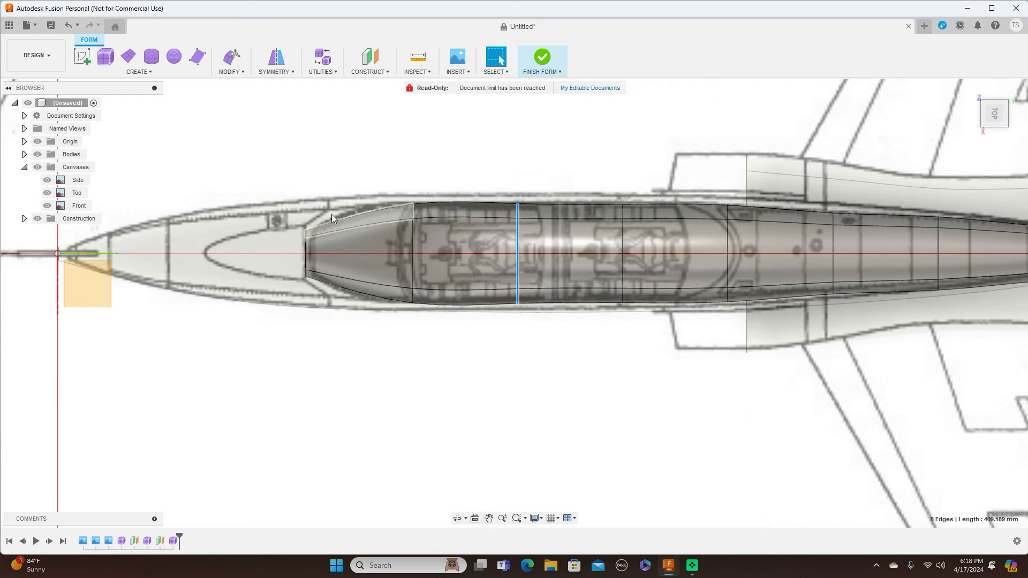
{"action": "scroll", "coordinate": [309, 252], "scroll_direction": "up", "scroll_amount": 1}
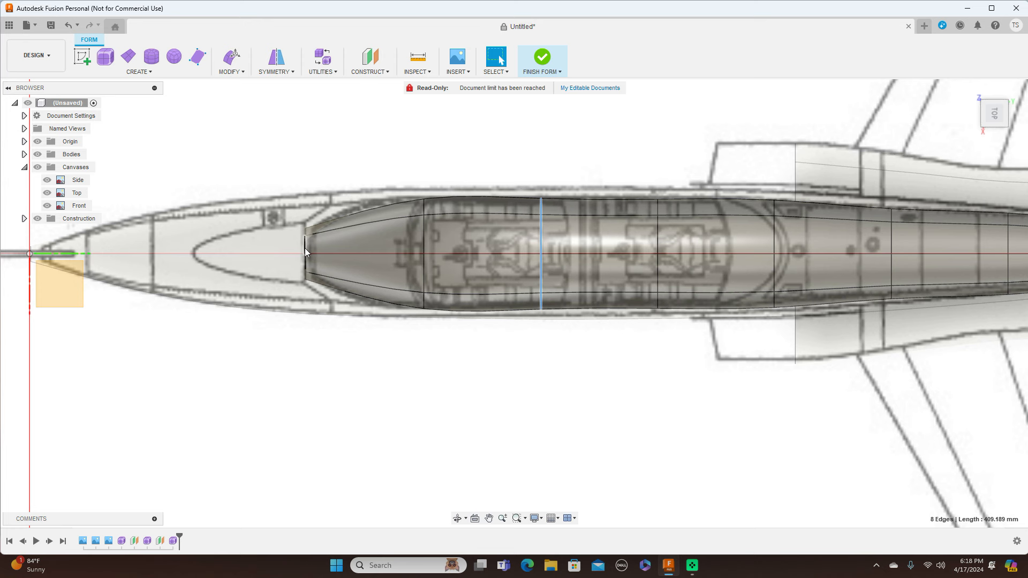
{"action": "double_click", "coordinate": [304, 245]}
{"action": "left_click", "coordinate": [245, 73]}
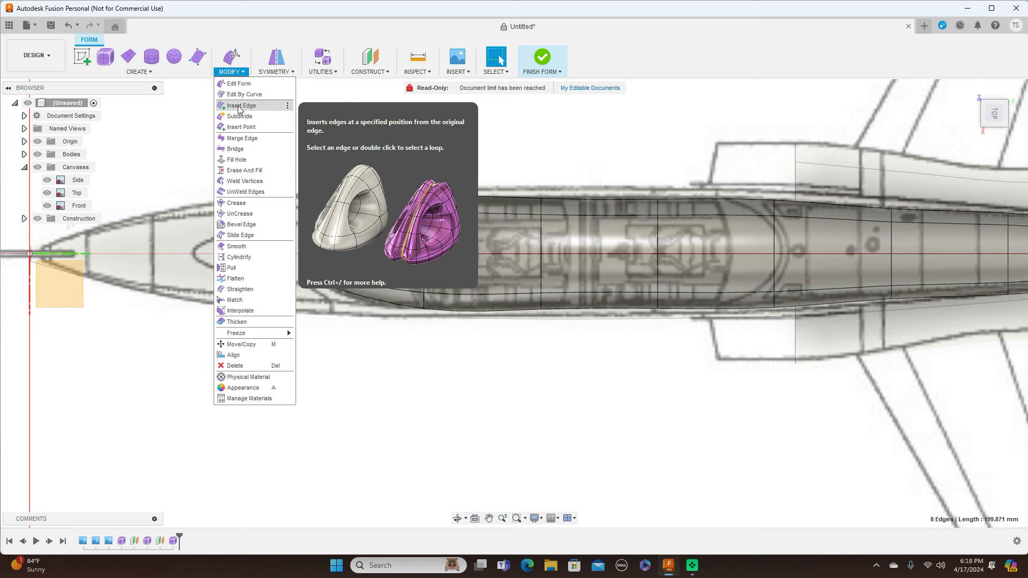
{"action": "left_click", "coordinate": [239, 106]}
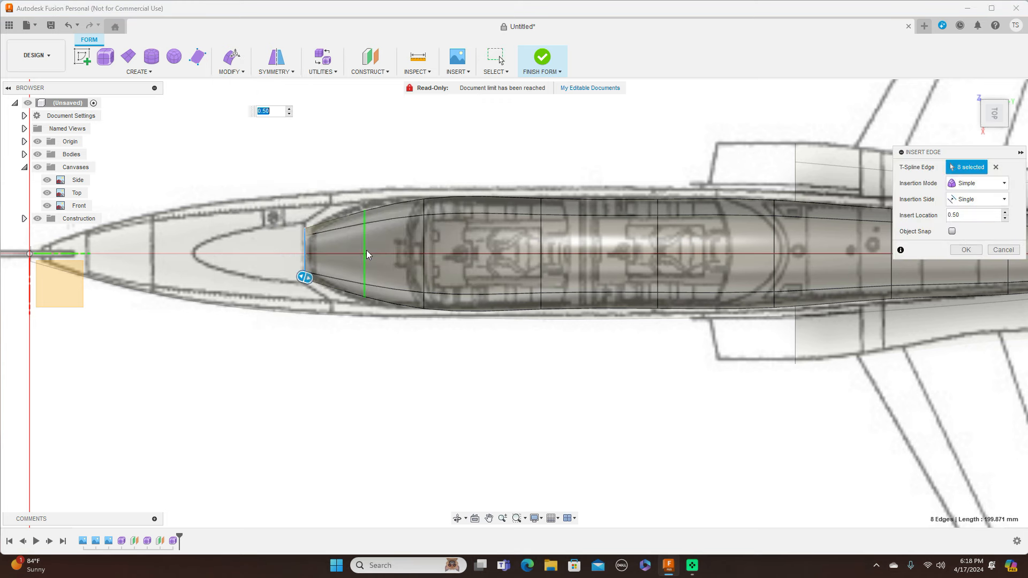
{"action": "left_click_drag", "start_coordinate": [304, 277], "coordinate": [313, 280]}
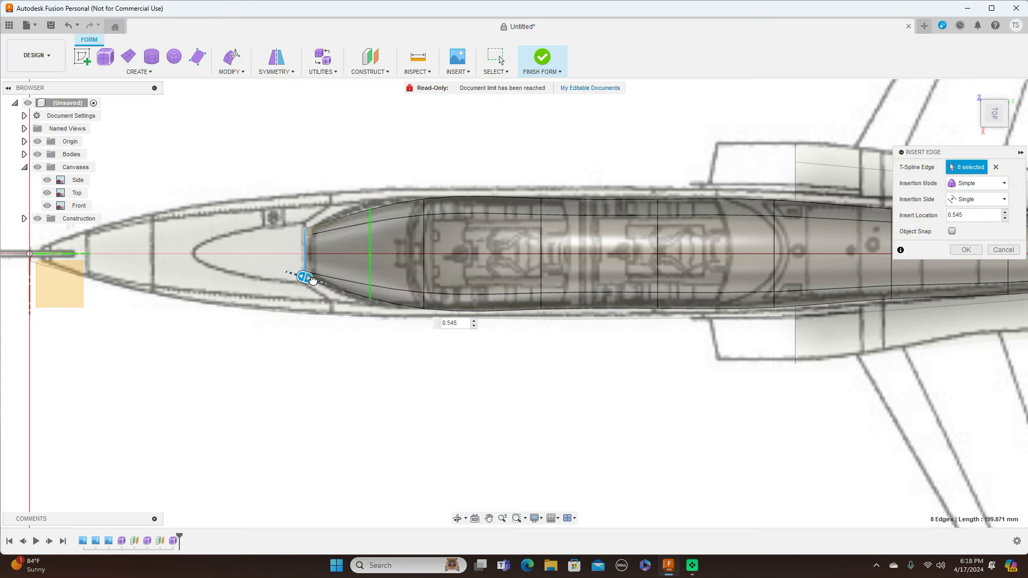
{"action": "left_click", "coordinate": [995, 186]}
{"action": "left_click", "coordinate": [972, 208]}
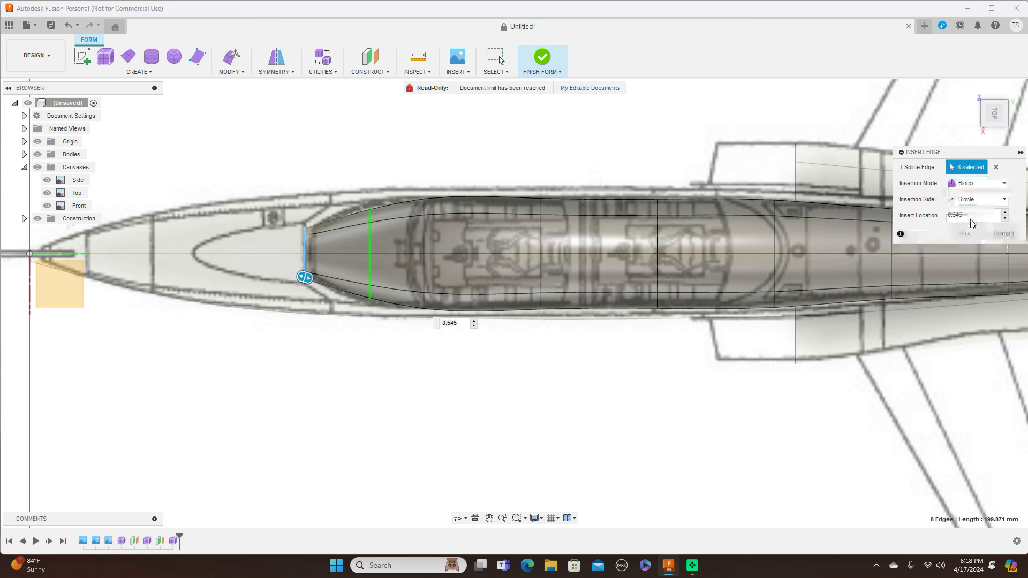
{"action": "left_click", "coordinate": [969, 233]}
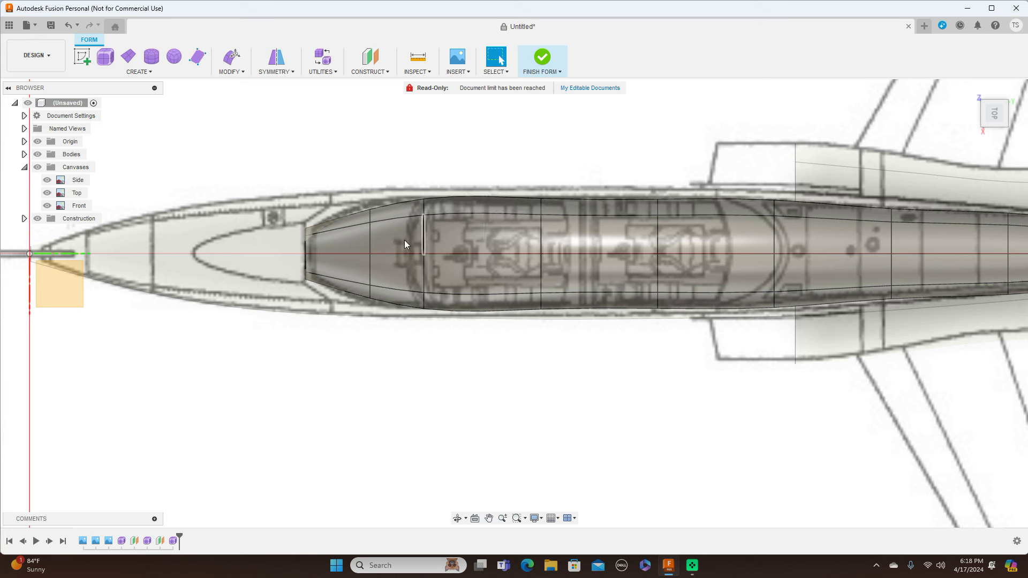
Scale the inserted edge ring at the front of the canopy to about 1.175 to fill out the windshield outline.
{"action": "double_click", "coordinate": [372, 242]}
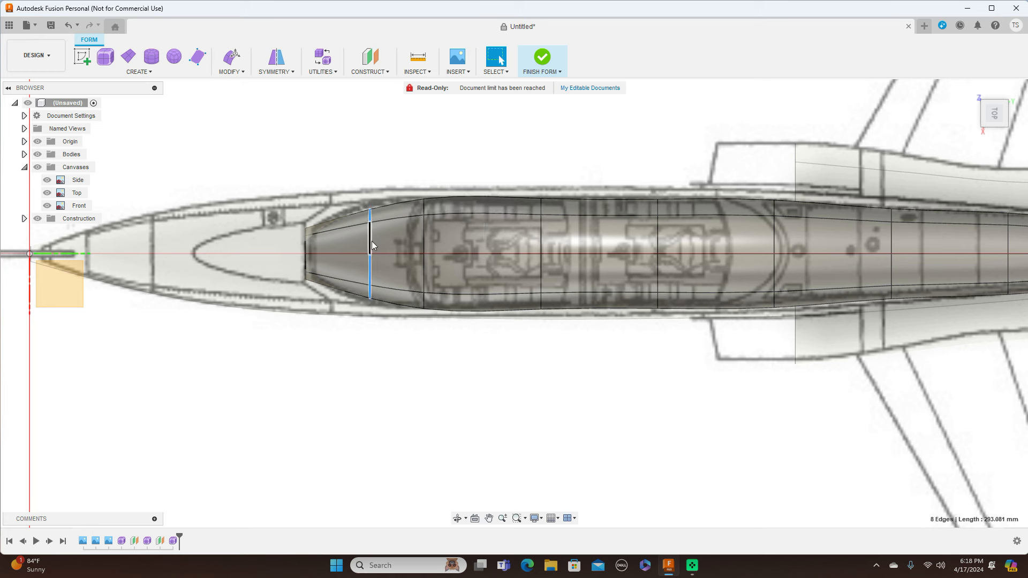
{"action": "right_click", "coordinate": [408, 161]}
{"action": "left_click", "coordinate": [444, 143]}
{"action": "left_click_drag", "start_coordinate": [395, 278], "coordinate": [396, 285]}
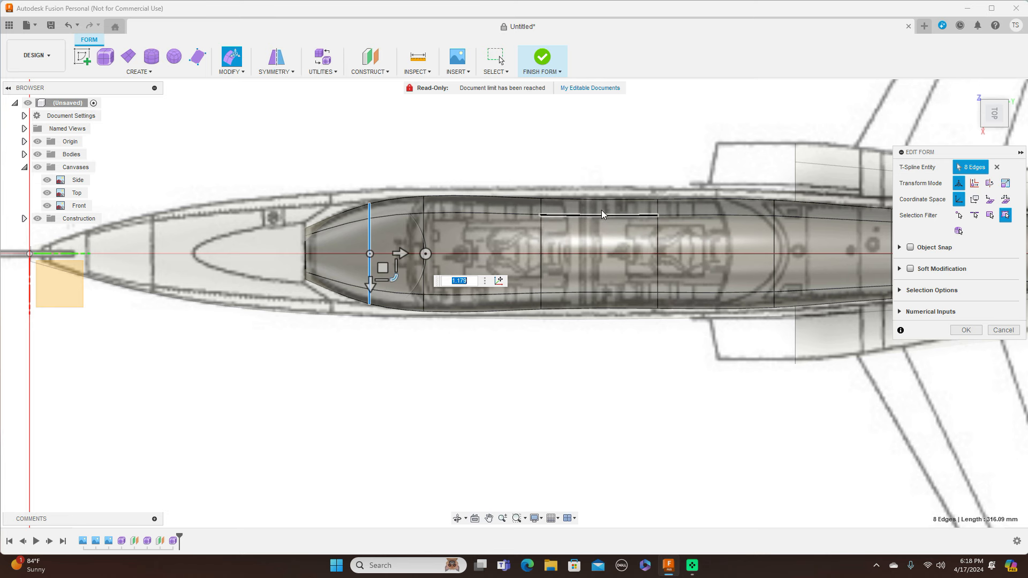
Insert an edge ring across the canopy between the two cockpit seats at location -0.463, using the Exact insertion mode.
{"action": "double_click", "coordinate": [541, 231]}
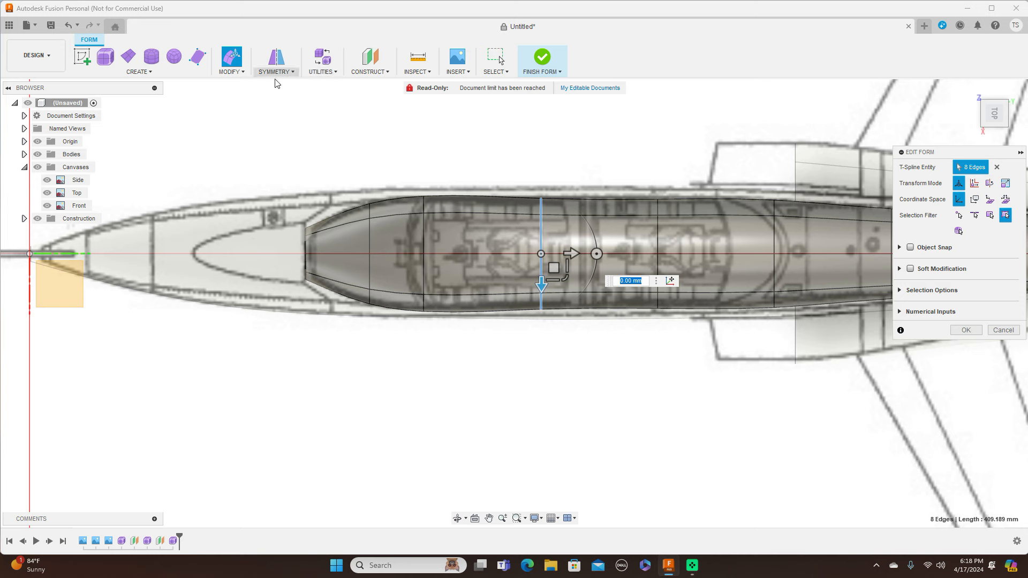
{"action": "left_click", "coordinate": [235, 70]}
{"action": "left_click", "coordinate": [240, 105]}
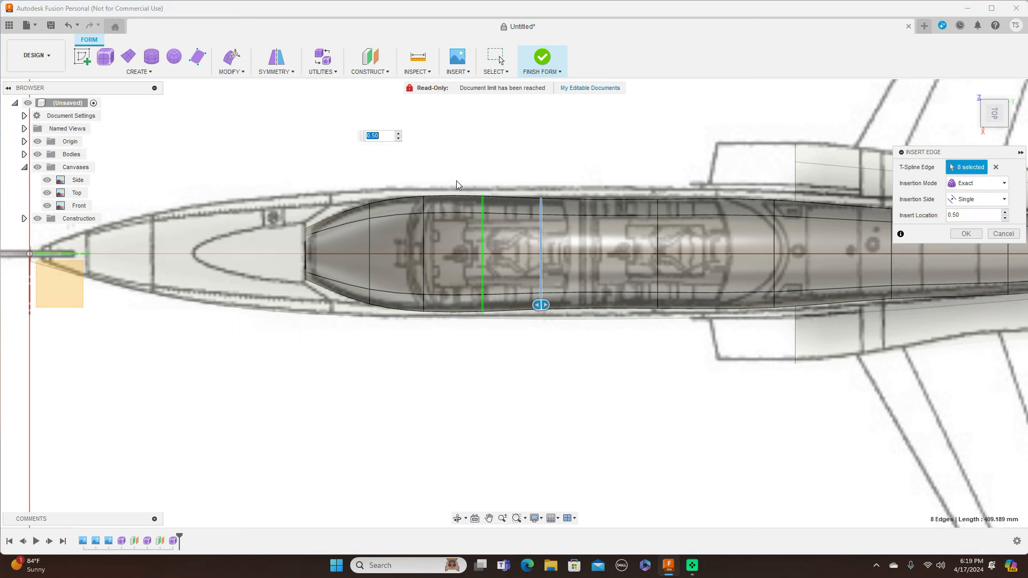
{"action": "left_click_drag", "start_coordinate": [546, 305], "coordinate": [661, 313]}
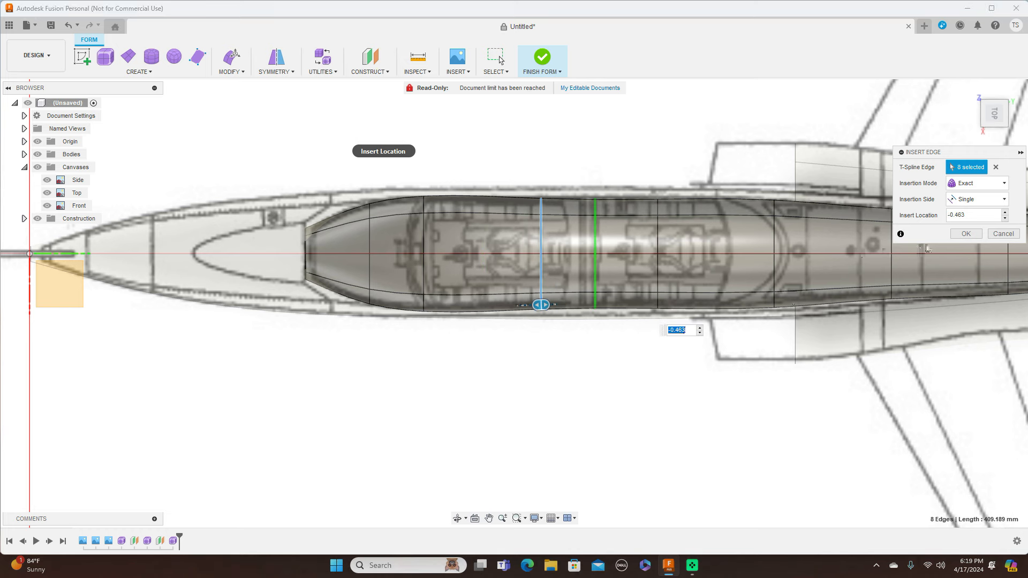
{"action": "left_click", "coordinate": [962, 234]}
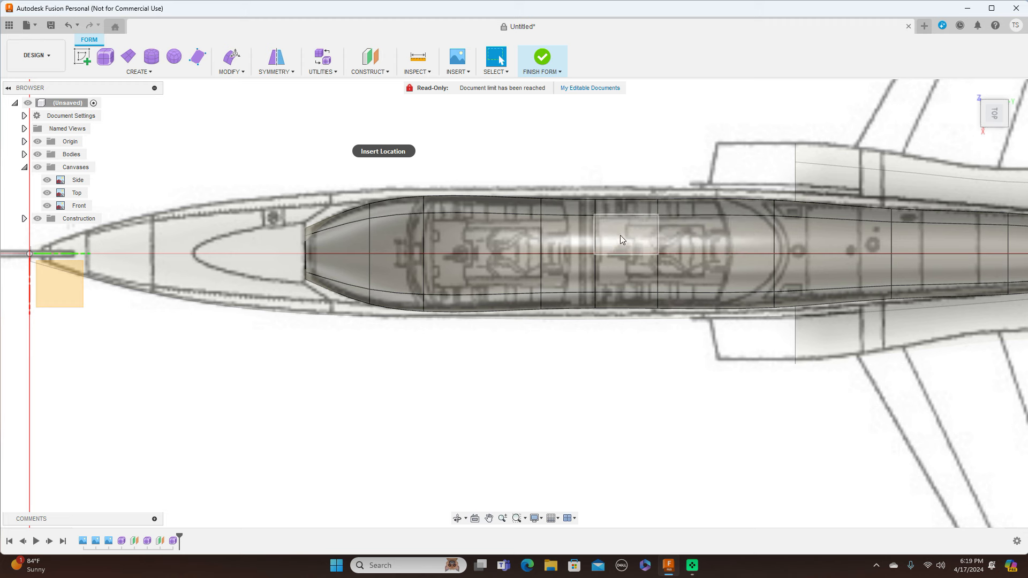
Scale the inserted mid-canopy edge ring to 1.025 and finish editing the form.
{"action": "double_click", "coordinate": [597, 234]}
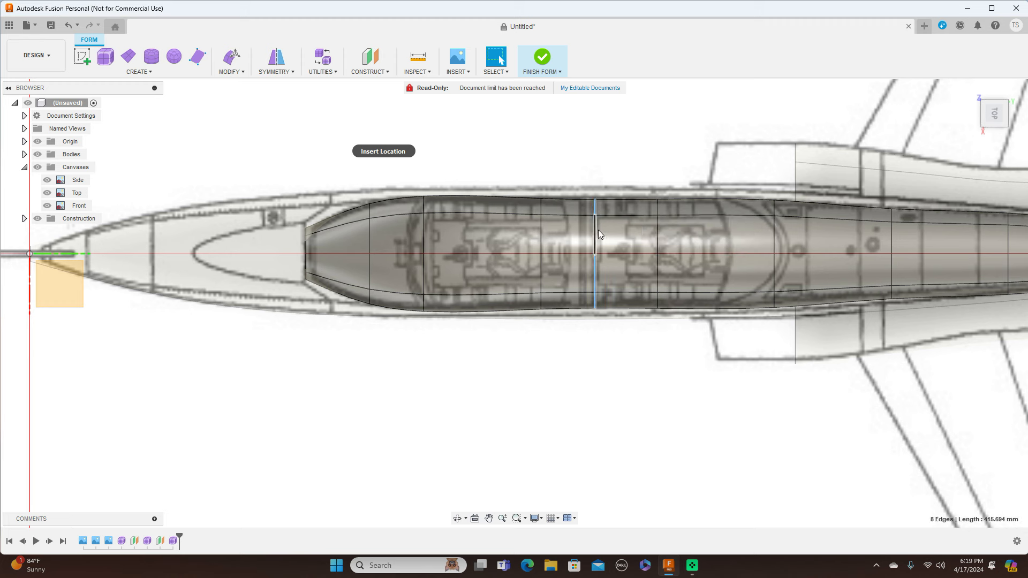
{"action": "right_click", "coordinate": [651, 126]}
{"action": "left_click", "coordinate": [695, 111]}
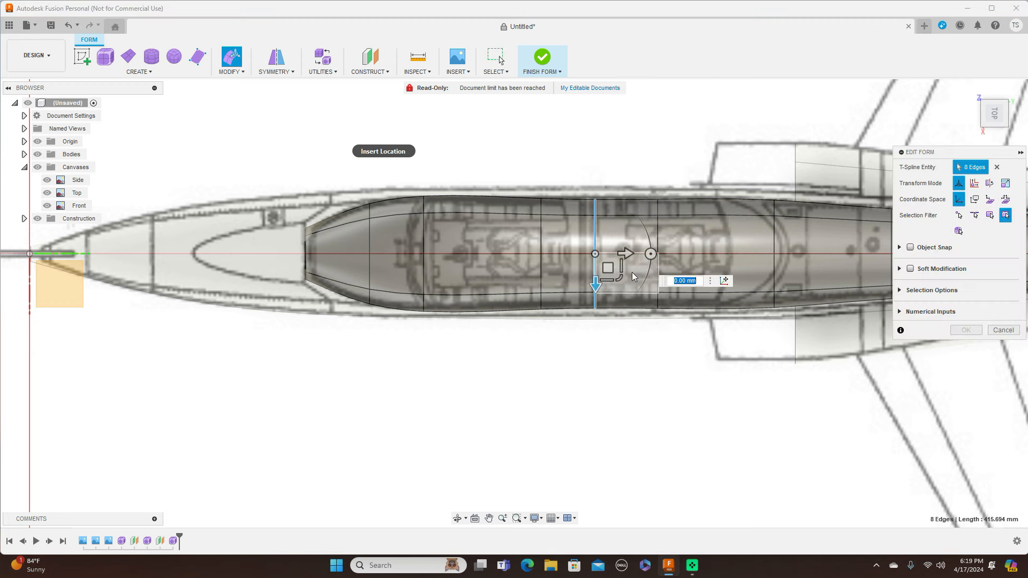
{"action": "left_click_drag", "start_coordinate": [620, 280], "coordinate": [619, 279]}
{"action": "left_click", "coordinate": [995, 133]}
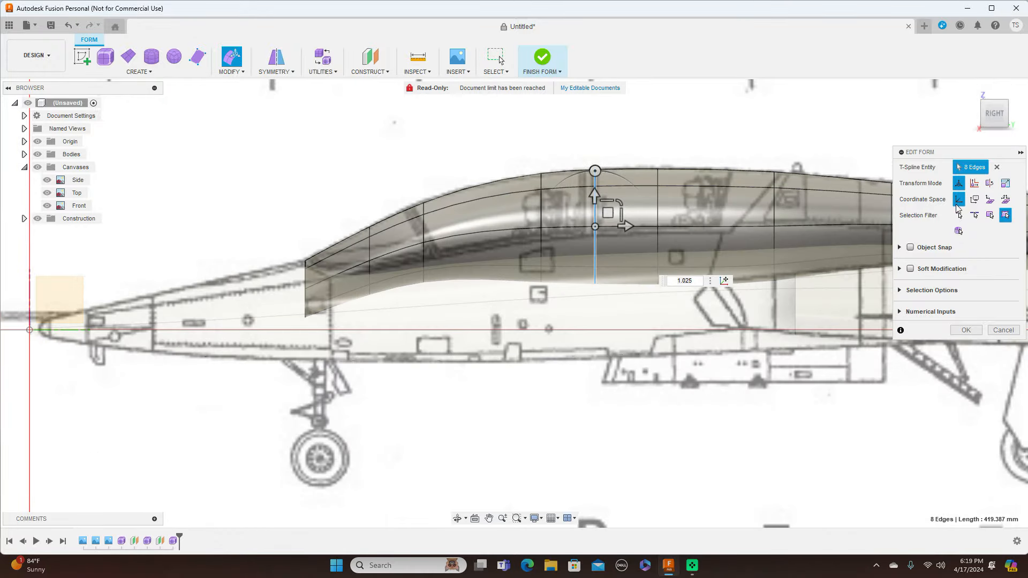
{"action": "left_click", "coordinate": [967, 330]}
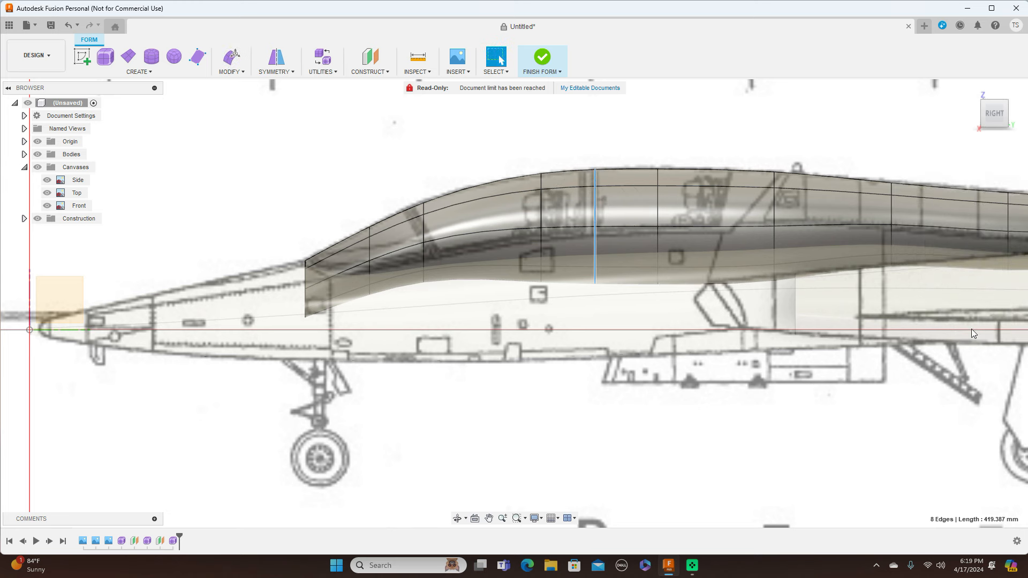
{"action": "left_click", "coordinate": [560, 71]}
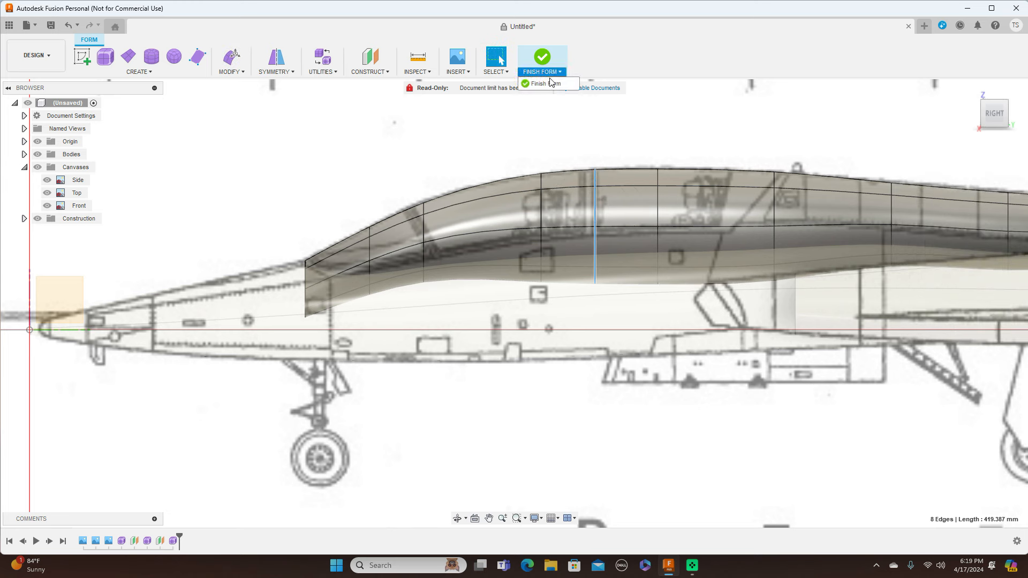
{"action": "left_click", "coordinate": [548, 84]}
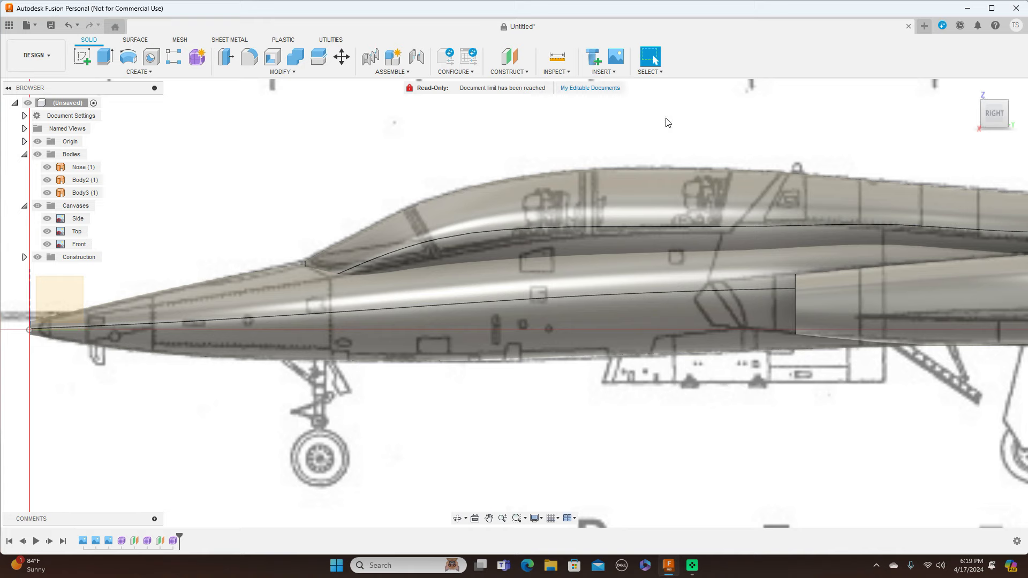
Hide the canvases and the origin, and inspect the fuselage and canopy bodies from the side and front.
{"action": "scroll", "coordinate": [696, 123], "scroll_direction": "down", "scroll_amount": 5}
{"action": "scroll", "coordinate": [640, 377], "scroll_direction": "down", "scroll_amount": 5}
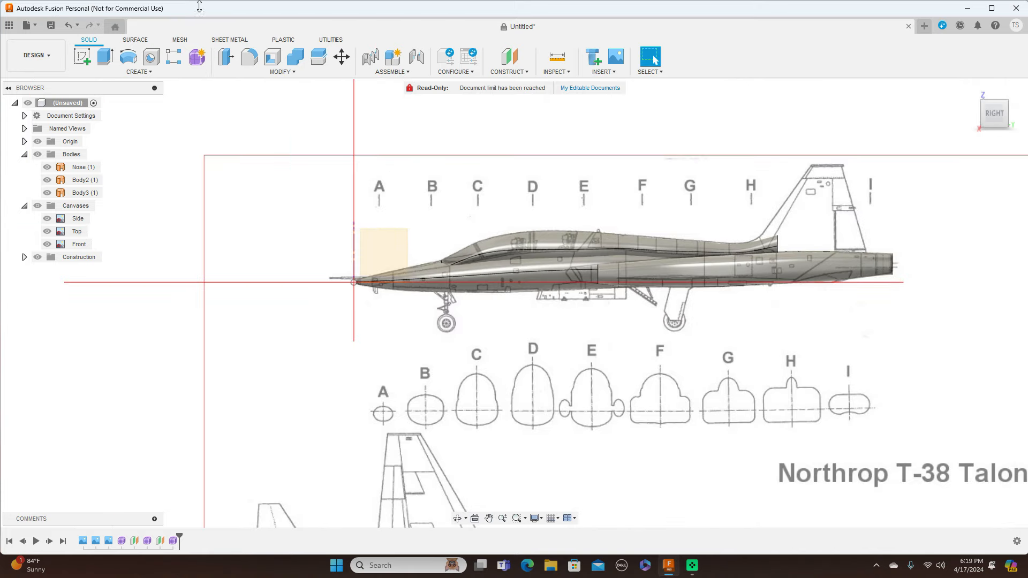
{"action": "left_click", "coordinate": [37, 205]}
{"action": "mouse_move", "coordinate": [1014, 88]}
{"action": "left_click_drag", "start_coordinate": [983, 117], "coordinate": [997, 124]}
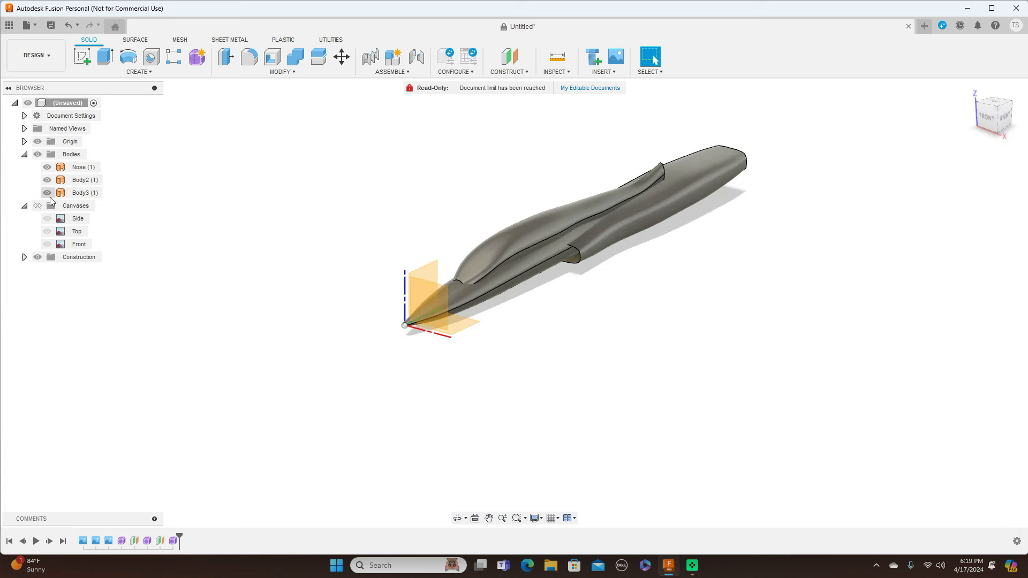
{"action": "left_click", "coordinate": [38, 206]}
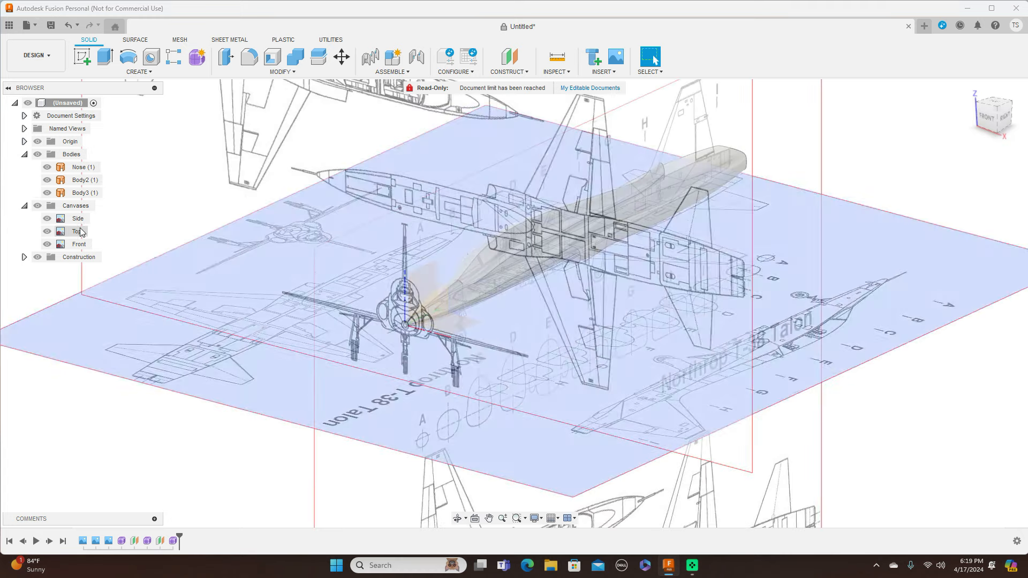
{"action": "left_click", "coordinate": [38, 206]}
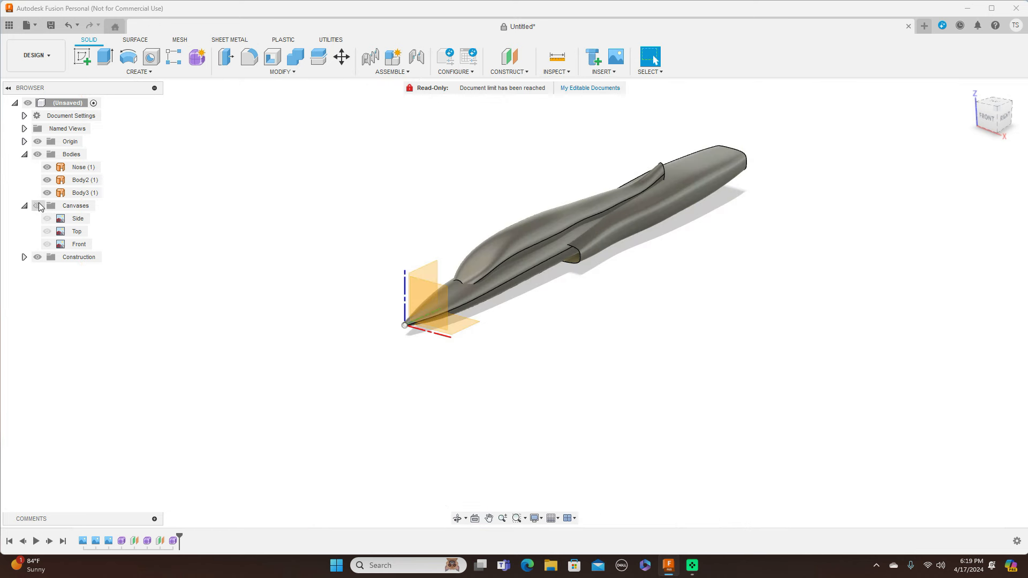
{"action": "left_click", "coordinate": [40, 141]}
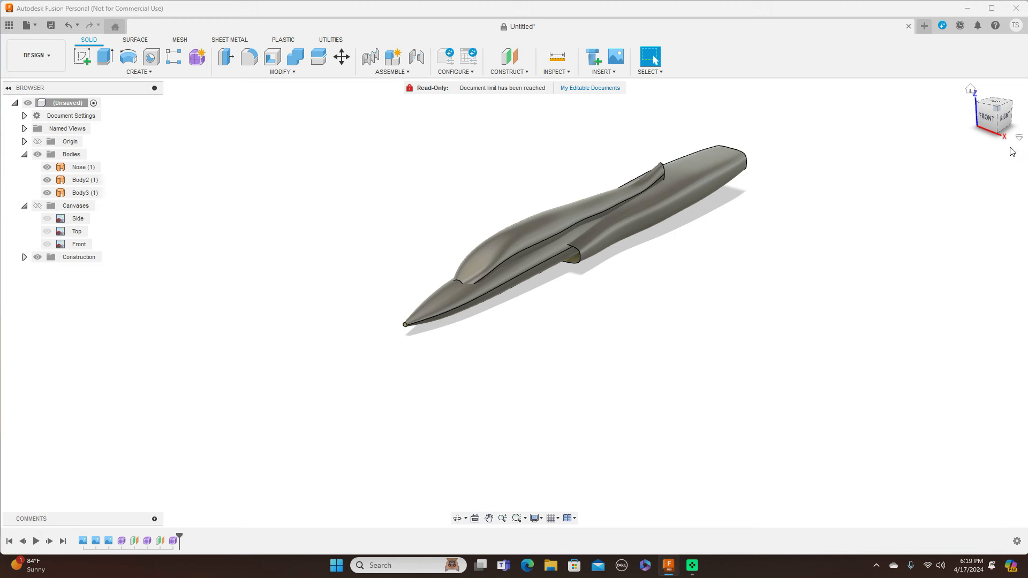
{"action": "left_click", "coordinate": [1005, 119]}
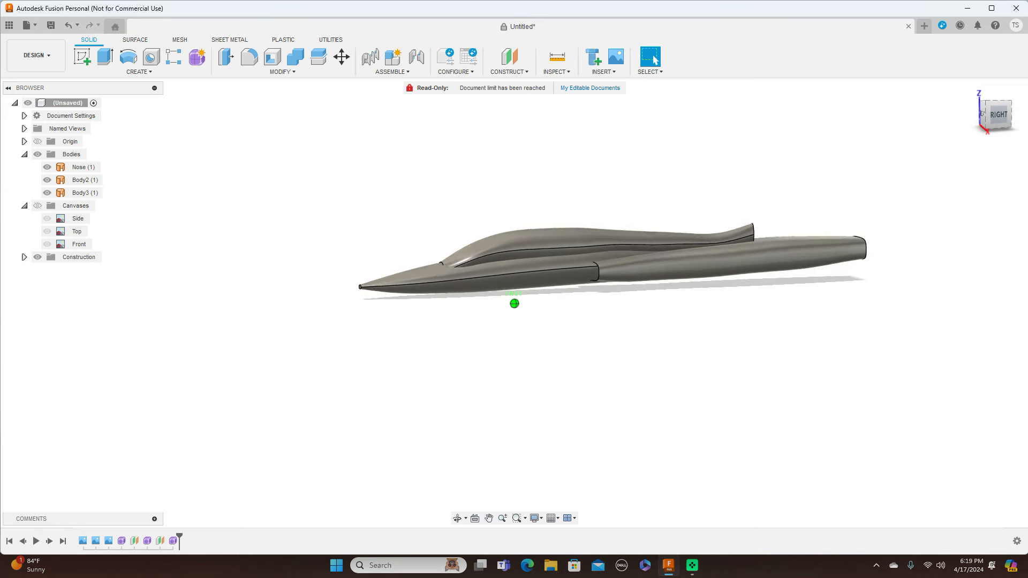
{"action": "mouse_move", "coordinate": [514, 303]}
{"action": "middle_mouse_down", "text": "shift"}
{"action": "mouse_move", "coordinate": [530, 426]}
{"action": "mouse_move", "coordinate": [584, 385]}
{"action": "mouse_move", "coordinate": [642, 300]}
{"action": "mouse_move", "coordinate": [688, 295]}
{"action": "middle_mouse_up", "text": "shift"}
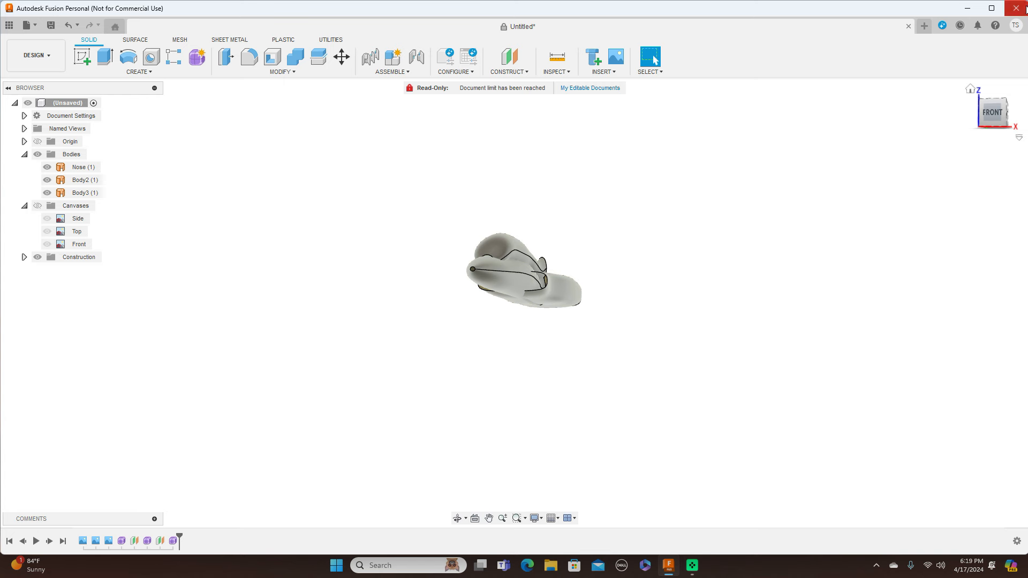
{"action": "mouse_move", "coordinate": [997, 104]}
{"action": "left_mouse_down"}
{"action": "mouse_move", "coordinate": [1020, 106]}
{"action": "mouse_move", "coordinate": [995, 110]}
{"action": "left_mouse_up"}
{"action": "left_click", "coordinate": [995, 111]}
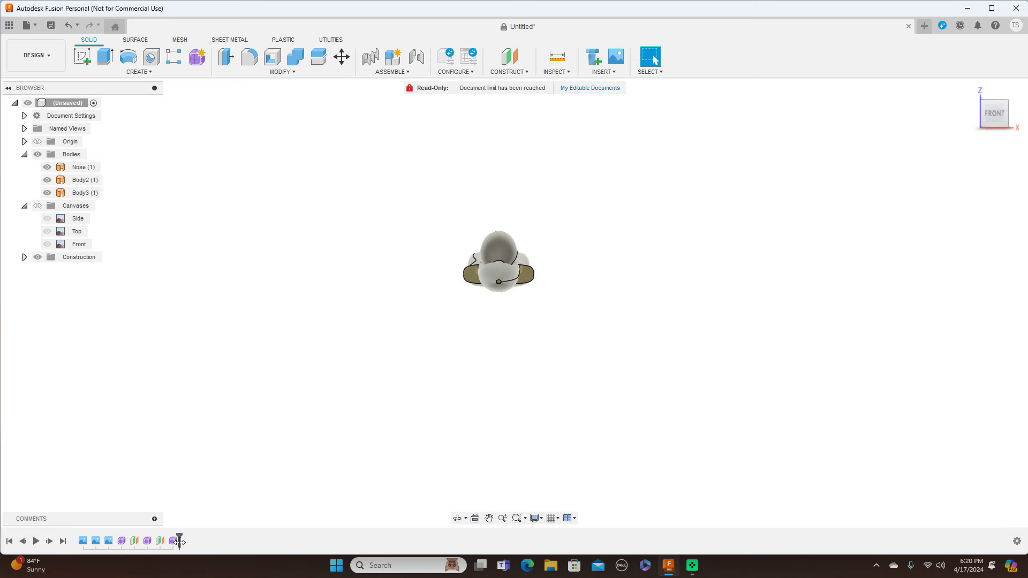
Reopen the canopy form for editing and show the canvases again in the front view.
{"action": "right_click", "coordinate": [175, 543]}
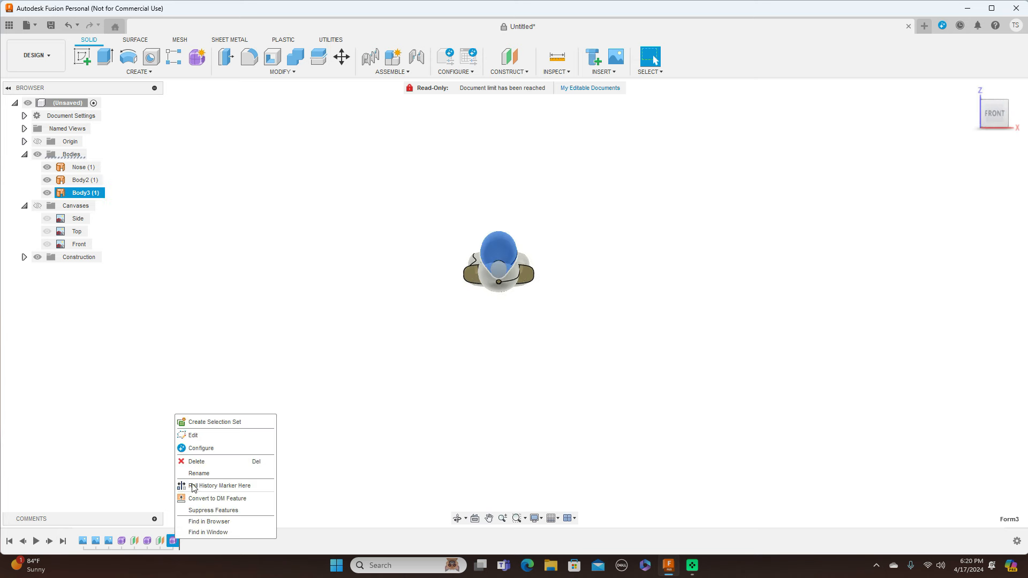
{"action": "left_click", "coordinate": [214, 435]}
{"action": "scroll", "coordinate": [360, 349], "scroll_direction": "up", "scroll_amount": 3}
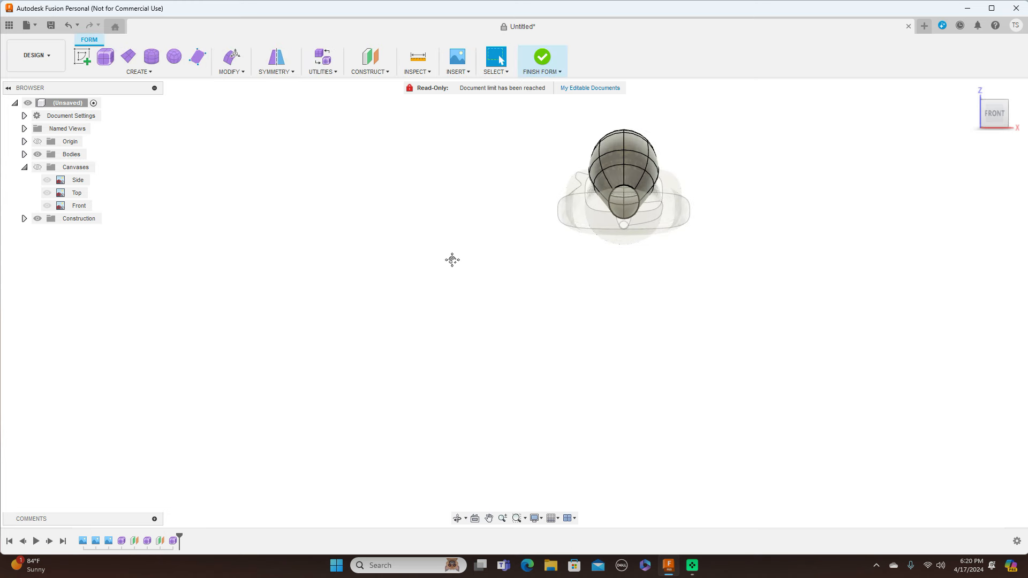
{"action": "middle_click_drag", "start_coordinate": [452, 260], "coordinate": [367, 363]}
{"action": "scroll", "coordinate": [368, 360], "scroll_direction": "up", "scroll_amount": 2}
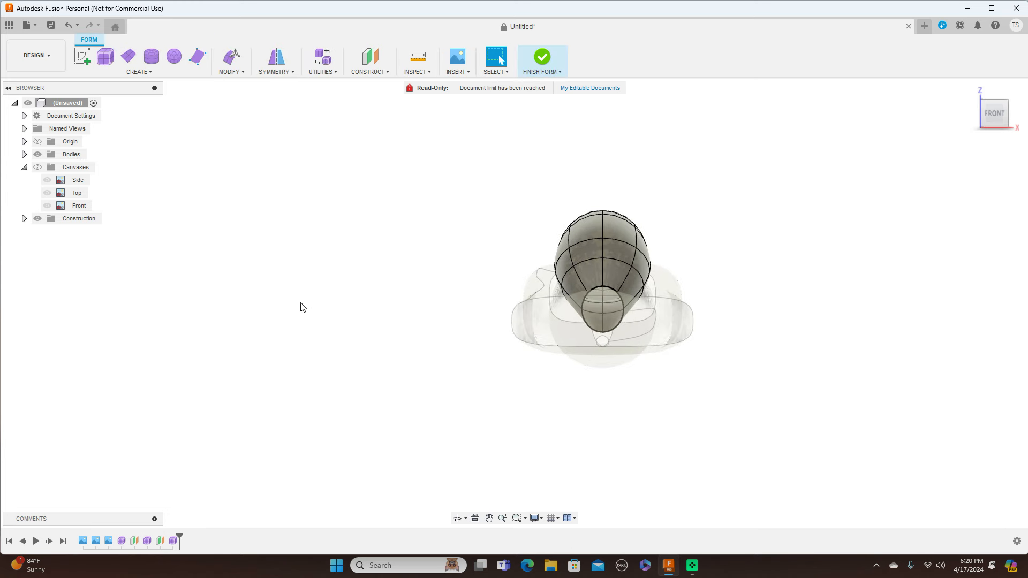
{"action": "left_click", "coordinate": [37, 167]}
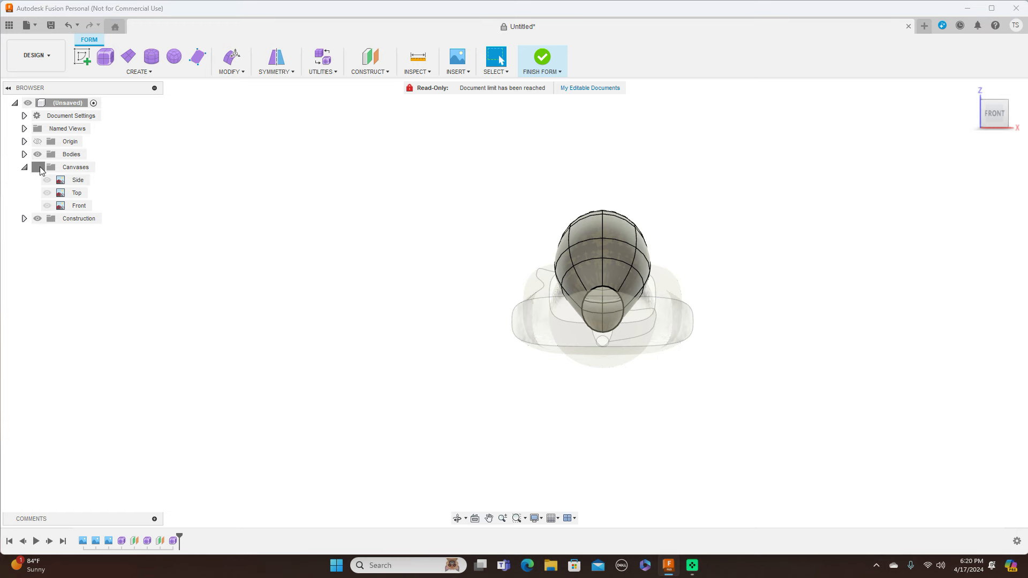
{"action": "scroll", "coordinate": [338, 210], "scroll_direction": "up", "scroll_amount": 2}
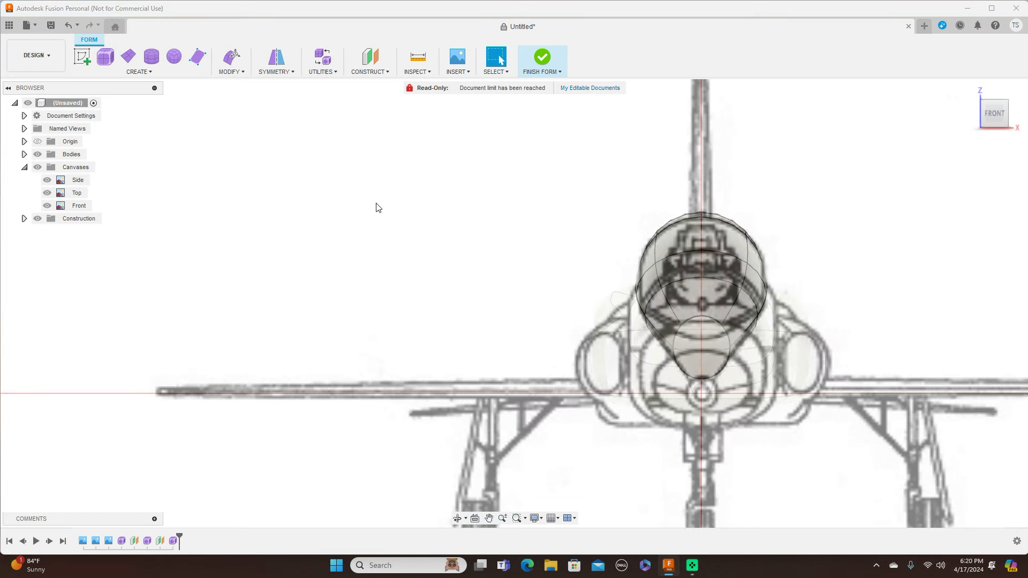
{"action": "scroll", "coordinate": [913, 278], "scroll_direction": "up", "scroll_amount": 1}
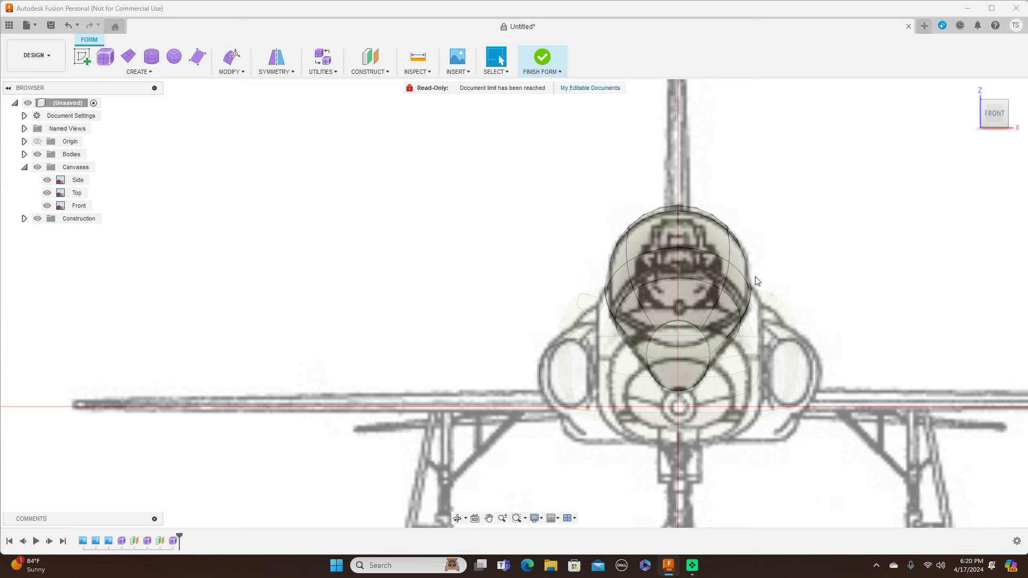
Move the canopy's lengthwise side edge lines inward to the front canvas outline, about 5.1 mm on the left and 4.1 mm on the right.
{"action": "double_click", "coordinate": [607, 308]}
{"action": "right_click", "coordinate": [607, 308]}
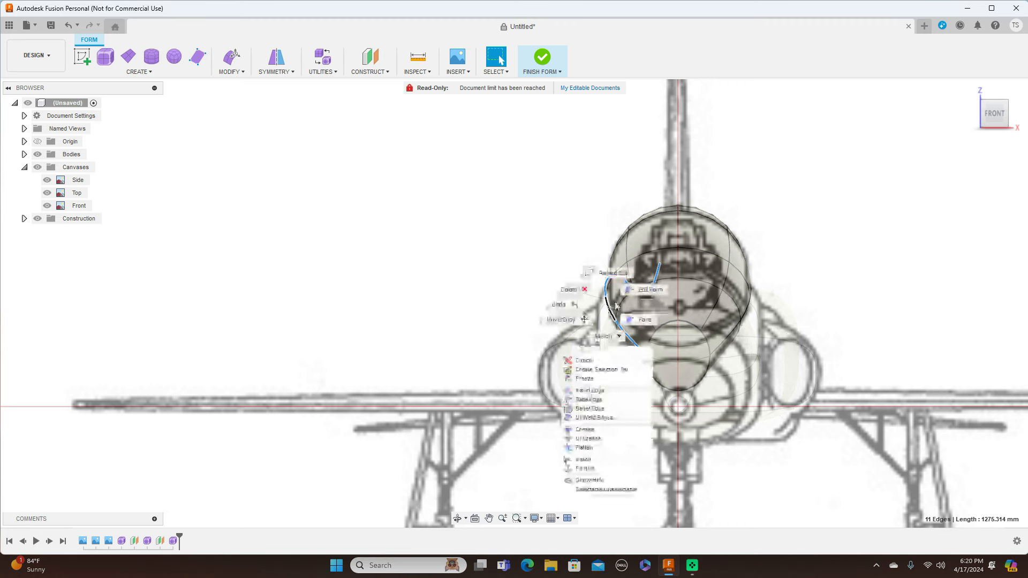
{"action": "left_click", "coordinate": [628, 292]}
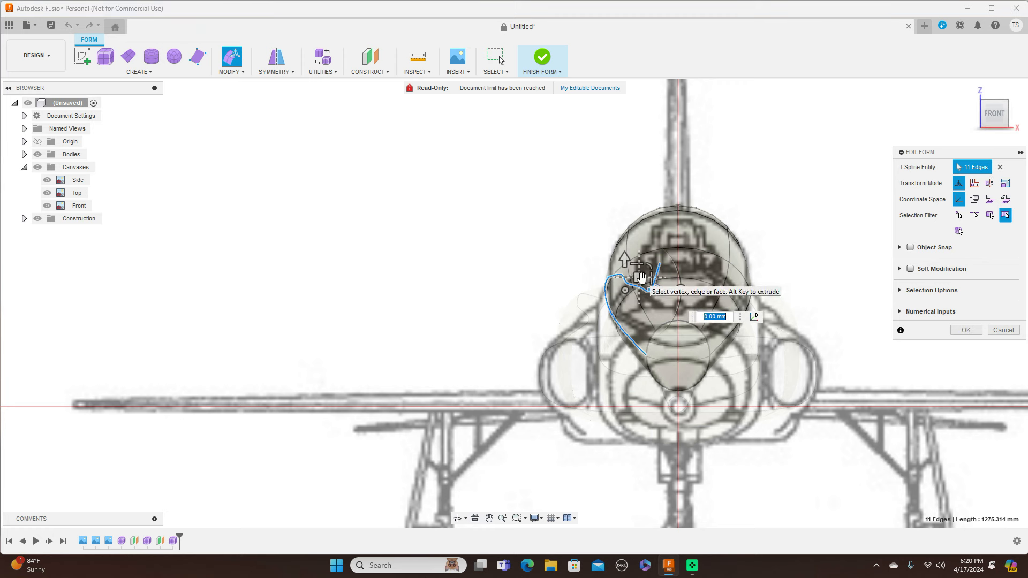
{"action": "left_click", "coordinate": [640, 278]}
{"action": "left_click_drag", "start_coordinate": [643, 278], "coordinate": [647, 278]}
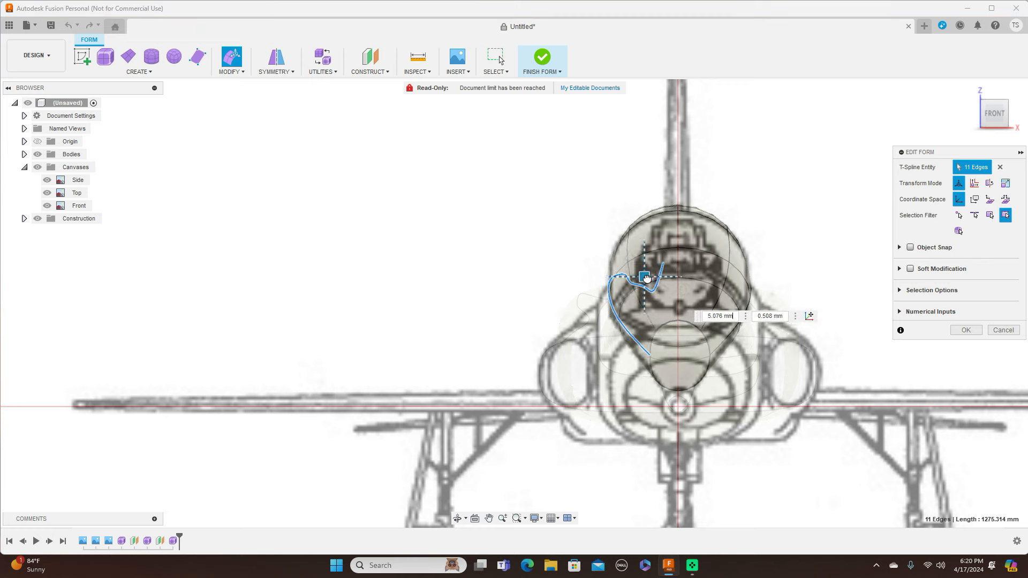
{"action": "double_click", "coordinate": [748, 299]}
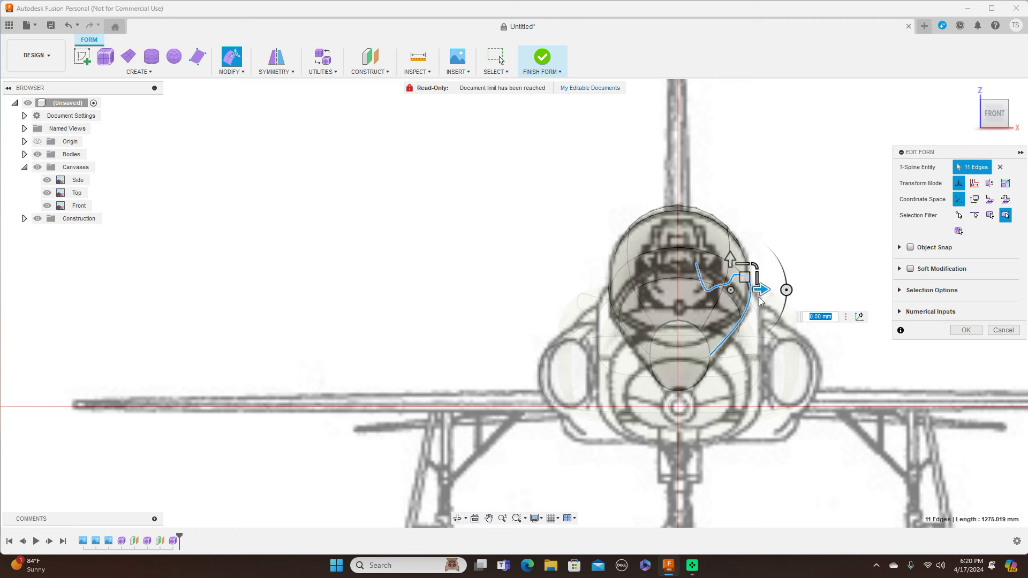
{"action": "left_click_drag", "start_coordinate": [745, 277], "coordinate": [742, 279]}
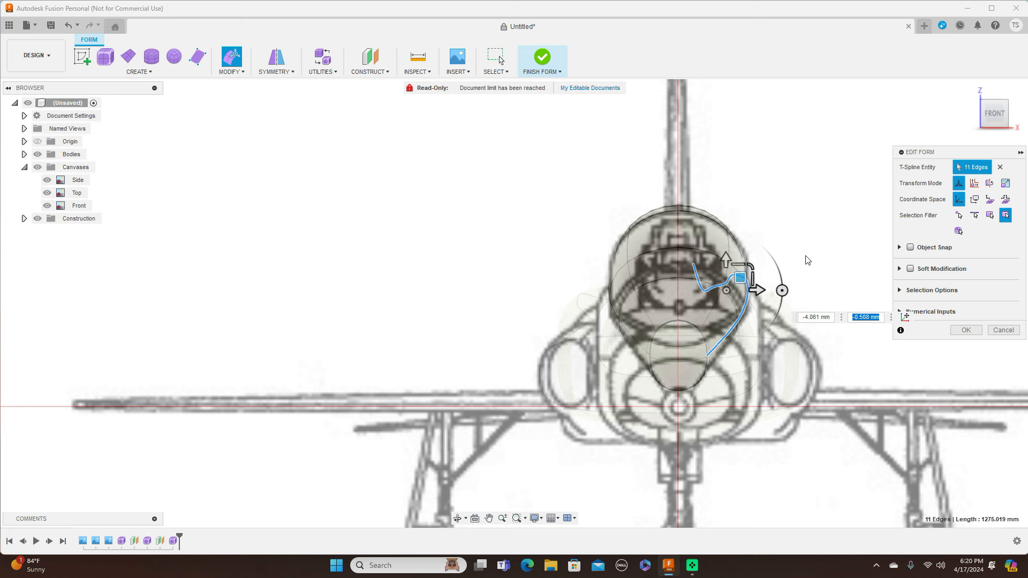
Lower the canopy's lengthwise top centre edge line by about 7 mm and finish editing the form.
{"action": "scroll", "coordinate": [677, 214], "scroll_direction": "up", "scroll_amount": 2}
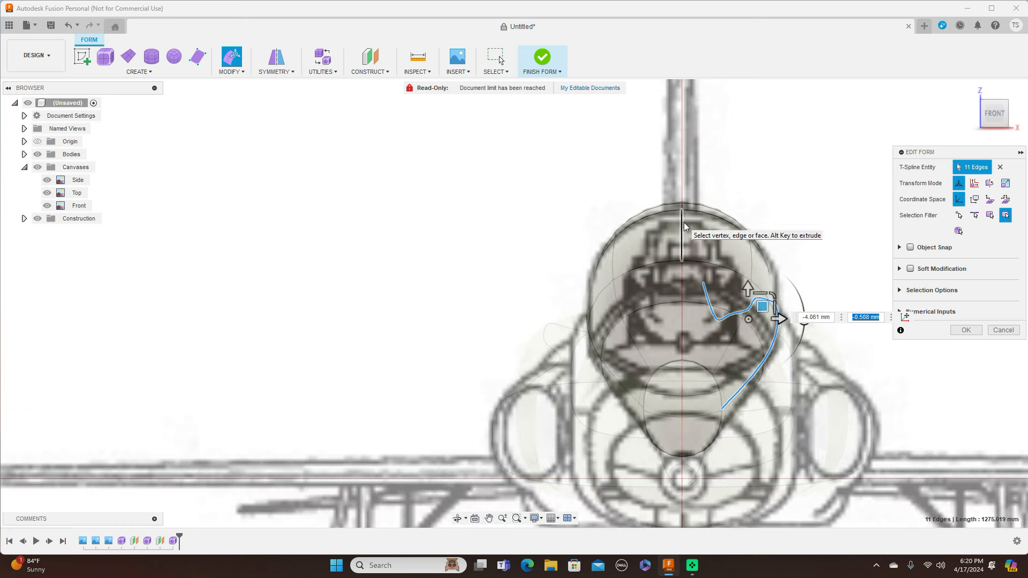
{"action": "double_click", "coordinate": [683, 224]}
{"action": "left_click_drag", "start_coordinate": [696, 237], "coordinate": [696, 247]}
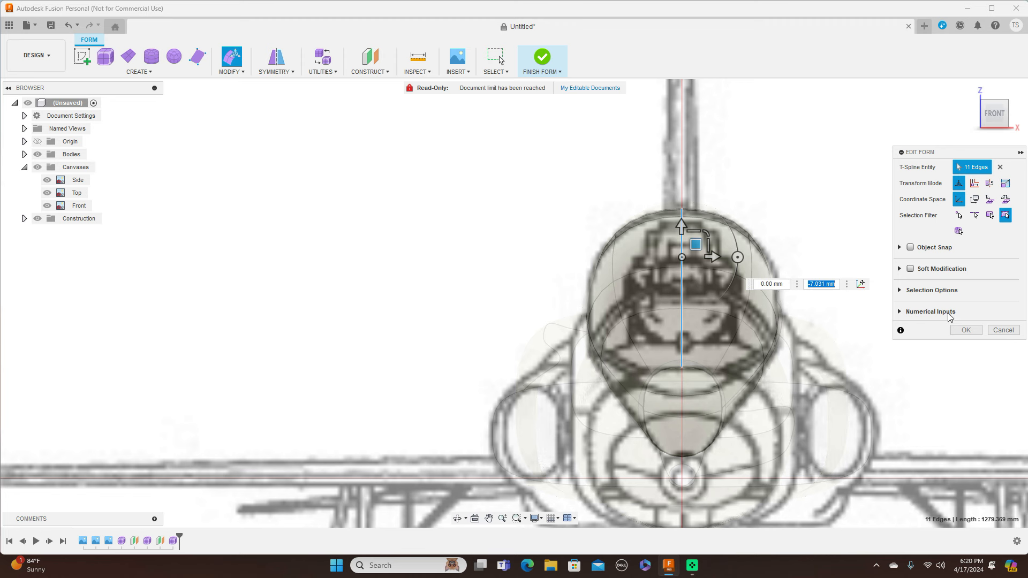
{"action": "left_click", "coordinate": [979, 334]}
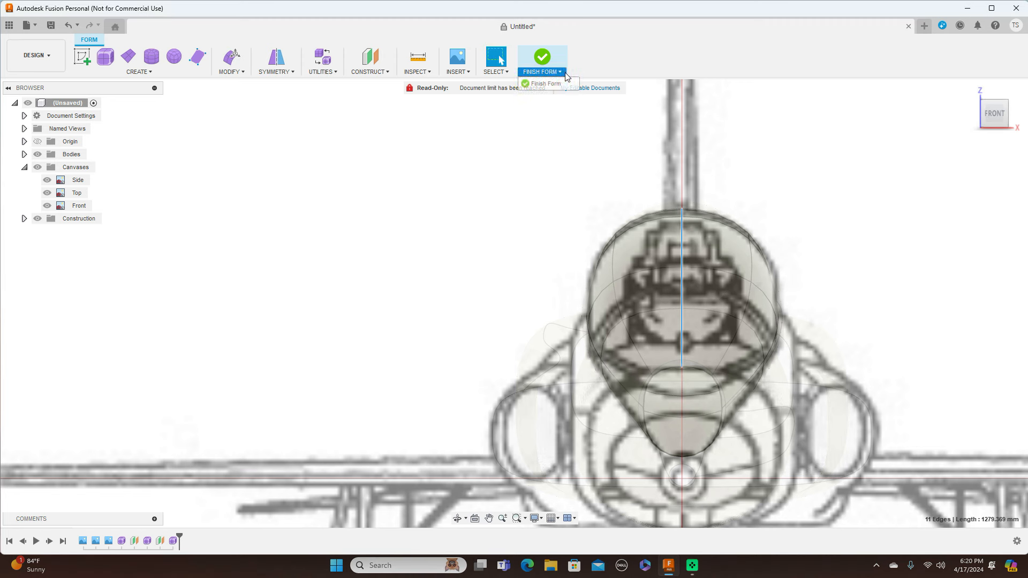
{"action": "left_click", "coordinate": [542, 60]}
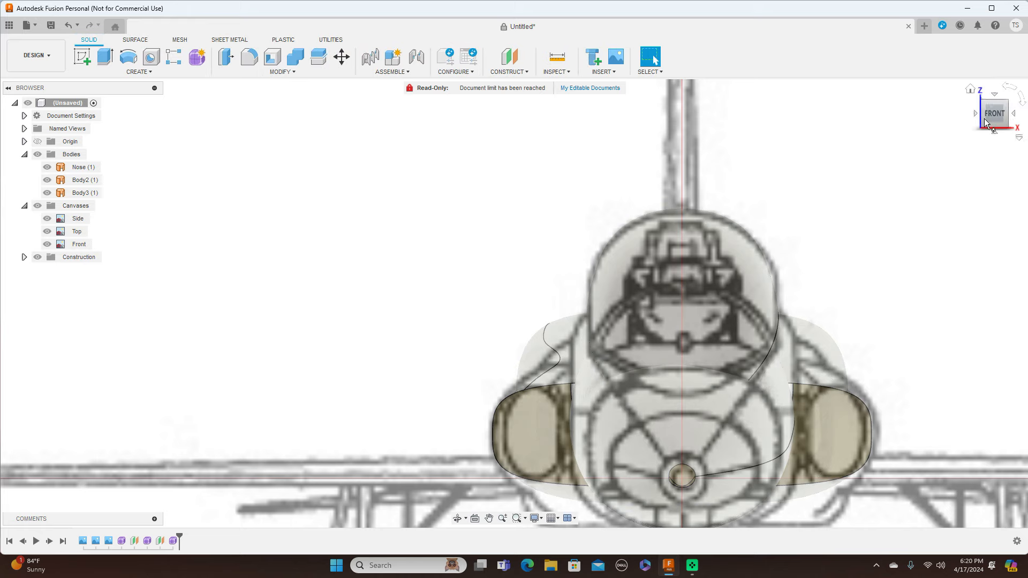
Check the reshaped canopy and spine against the side canvas.
{"action": "left_click", "coordinate": [1014, 113]}
{"action": "scroll", "coordinate": [493, 128], "scroll_direction": "down", "scroll_amount": 5}
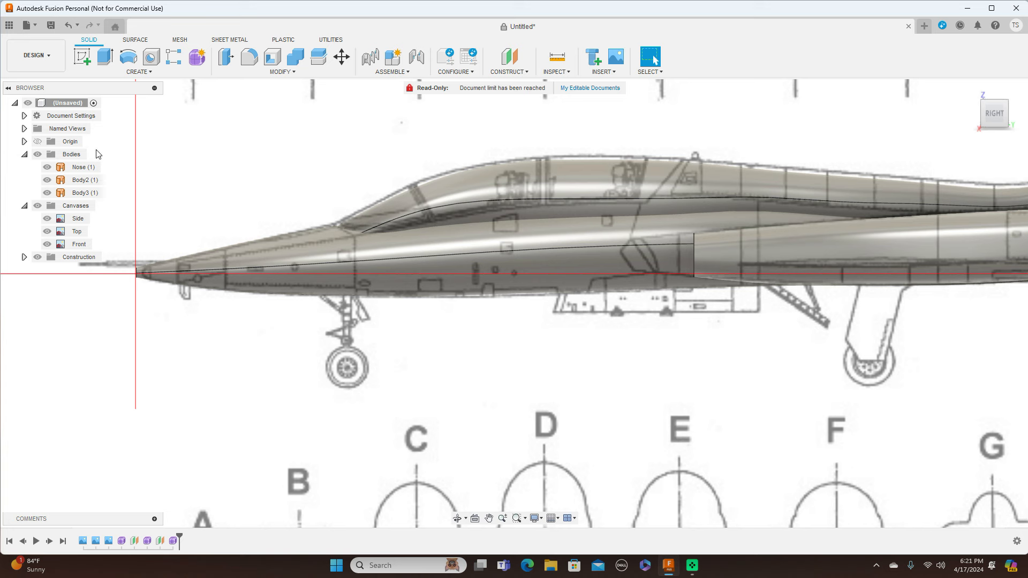
{"action": "scroll", "coordinate": [455, 355], "scroll_direction": "down", "scroll_amount": 6}
{"action": "scroll", "coordinate": [544, 356], "scroll_direction": "up", "scroll_amount": 5}
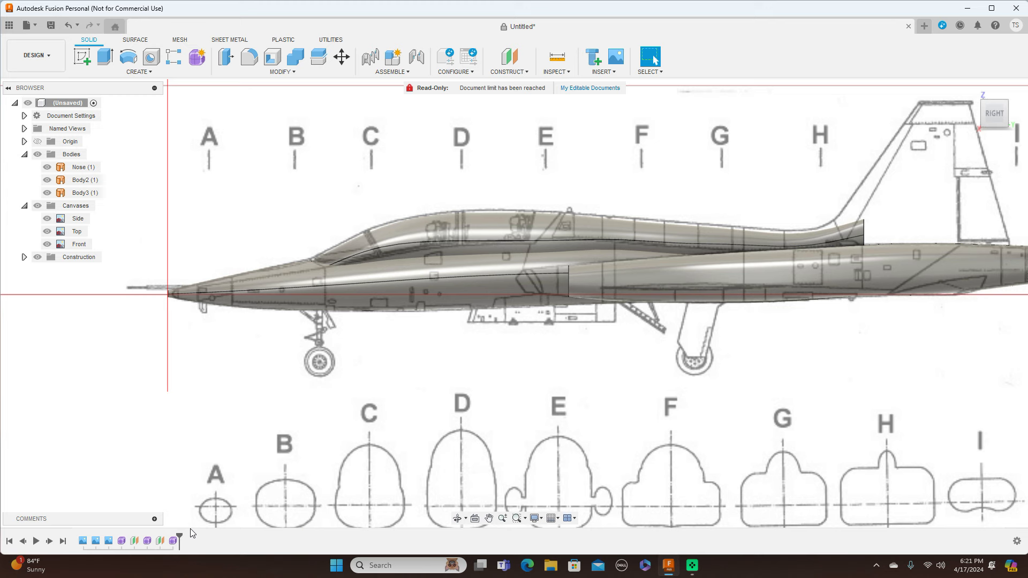
Reopen the canopy form, raise its lengthwise top centre edge line by about 4.9 mm to the side canvas outline, and finish the form.
{"action": "right_click", "coordinate": [173, 540]}
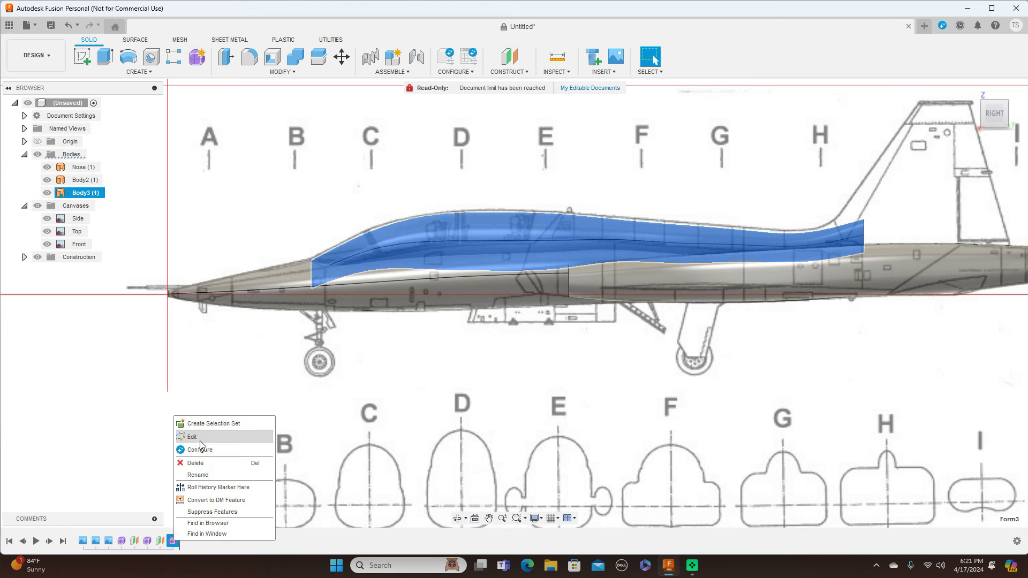
{"action": "left_click", "coordinate": [200, 441]}
{"action": "double_click", "coordinate": [477, 213]}
{"action": "right_click", "coordinate": [547, 156]}
{"action": "left_click", "coordinate": [575, 144]}
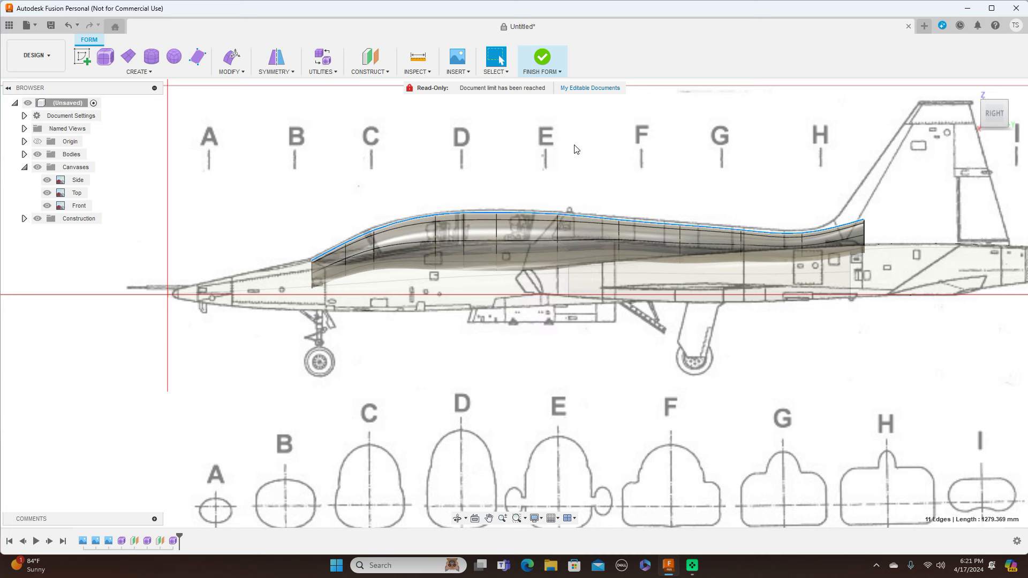
{"action": "left_click_drag", "start_coordinate": [570, 212], "coordinate": [570, 211]}
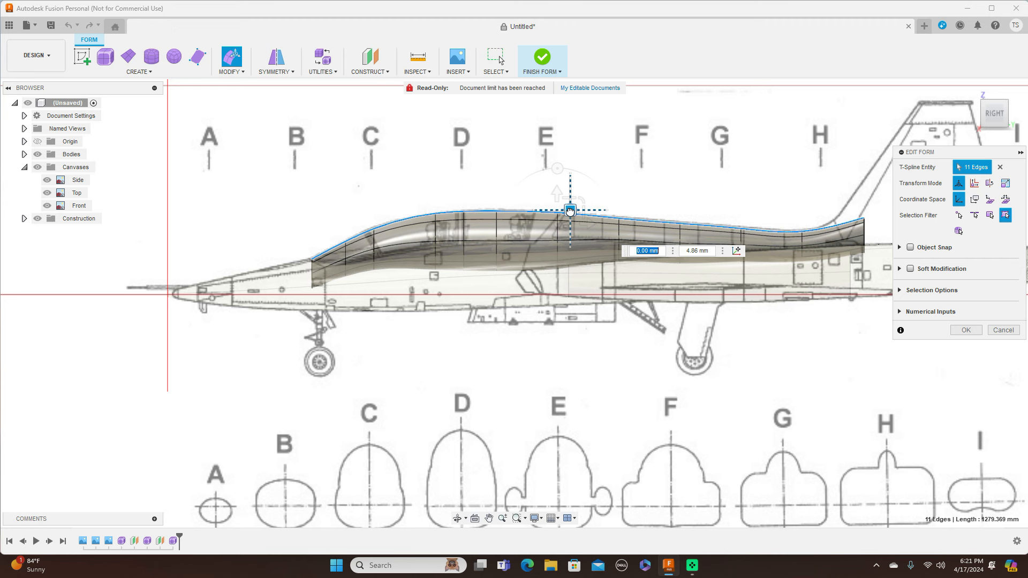
{"action": "left_click_drag", "start_coordinate": [570, 211], "coordinate": [570, 211]}
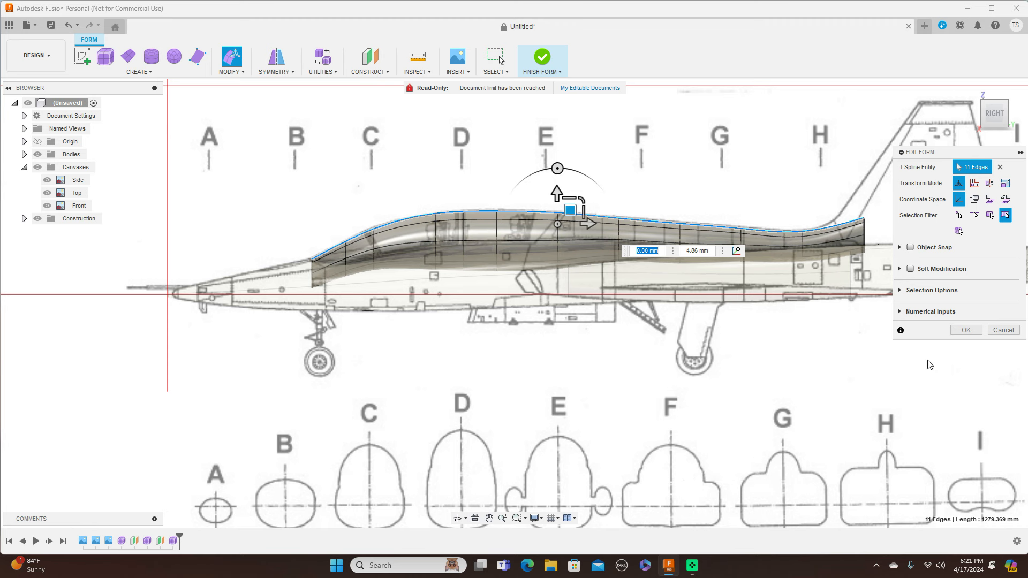
{"action": "left_click", "coordinate": [966, 330]}
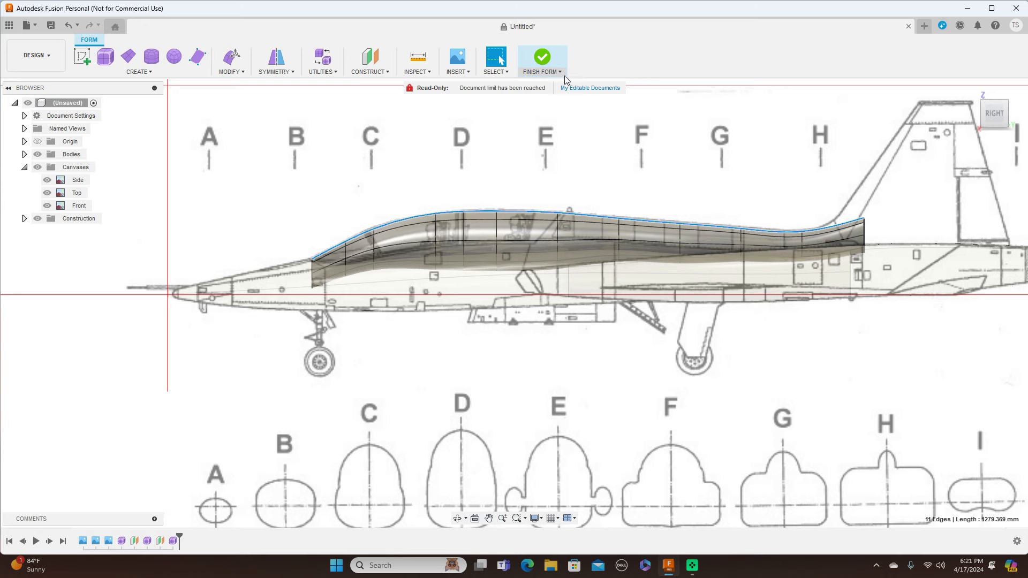
{"action": "left_click", "coordinate": [542, 60]}
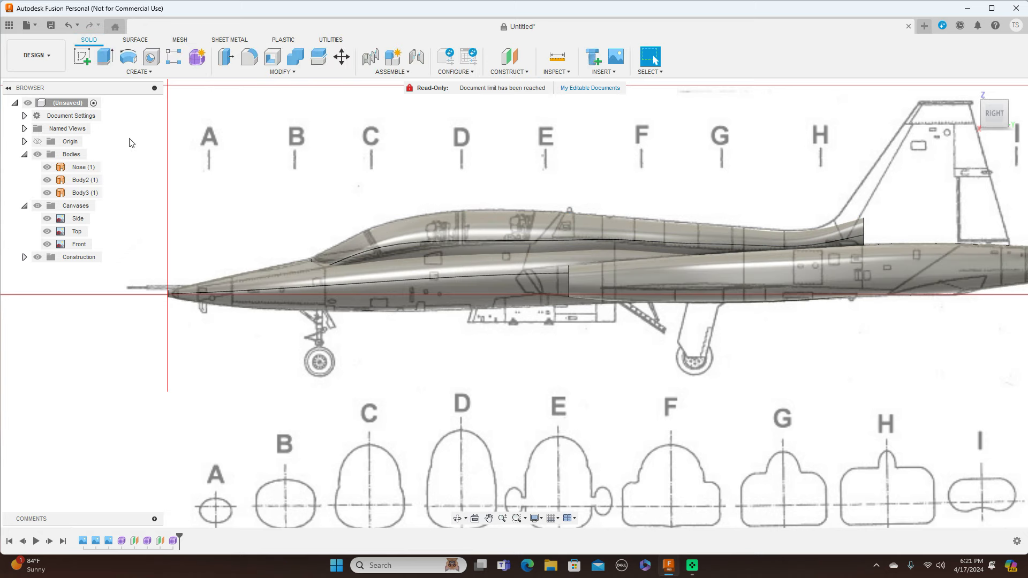
Hide the canvases and reopen the canopy form for editing in the right side view.
{"action": "left_click", "coordinate": [38, 206]}
{"action": "mouse_move", "coordinate": [992, 113]}
{"action": "left_mouse_down"}
{"action": "mouse_move", "coordinate": [1011, 127]}
{"action": "mouse_move", "coordinate": [1013, 114]}
{"action": "left_mouse_up"}
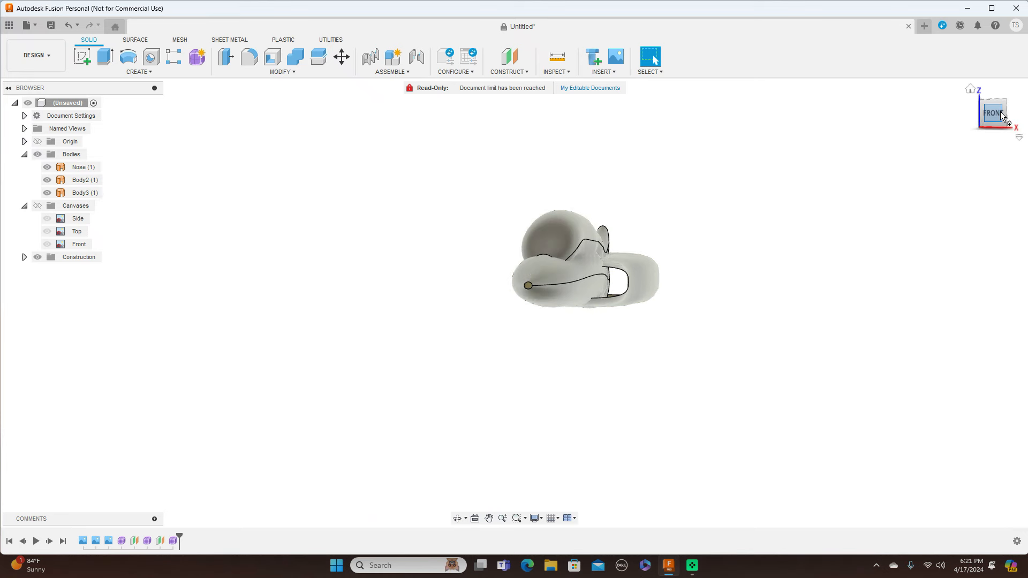
{"action": "mouse_move", "coordinate": [1003, 115]}
{"action": "left_mouse_down"}
{"action": "mouse_move", "coordinate": [915, 117]}
{"action": "mouse_move", "coordinate": [1005, 117]}
{"action": "left_mouse_up"}
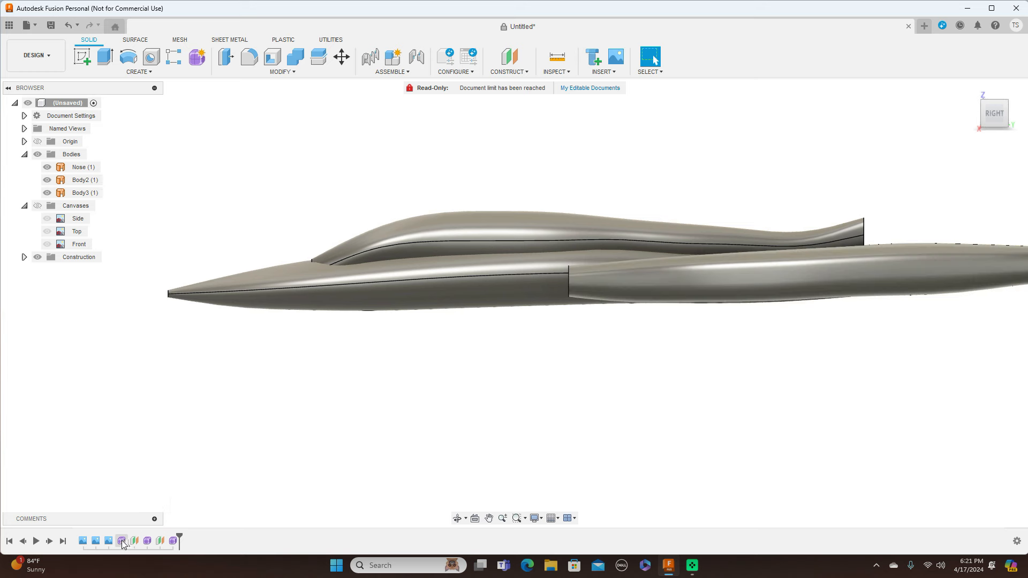
{"action": "right_click", "coordinate": [173, 541]}
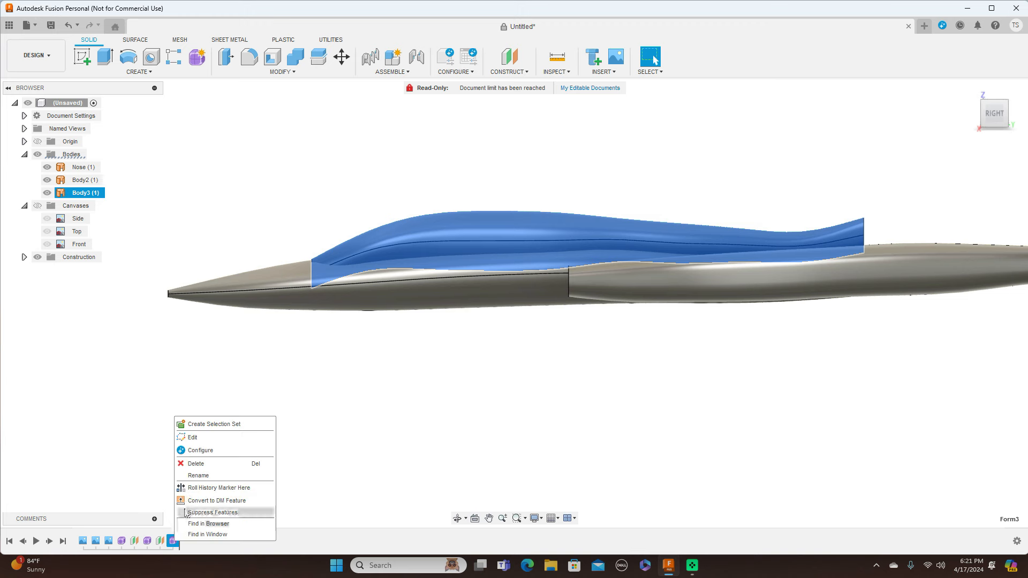
{"action": "left_click", "coordinate": [201, 438]}
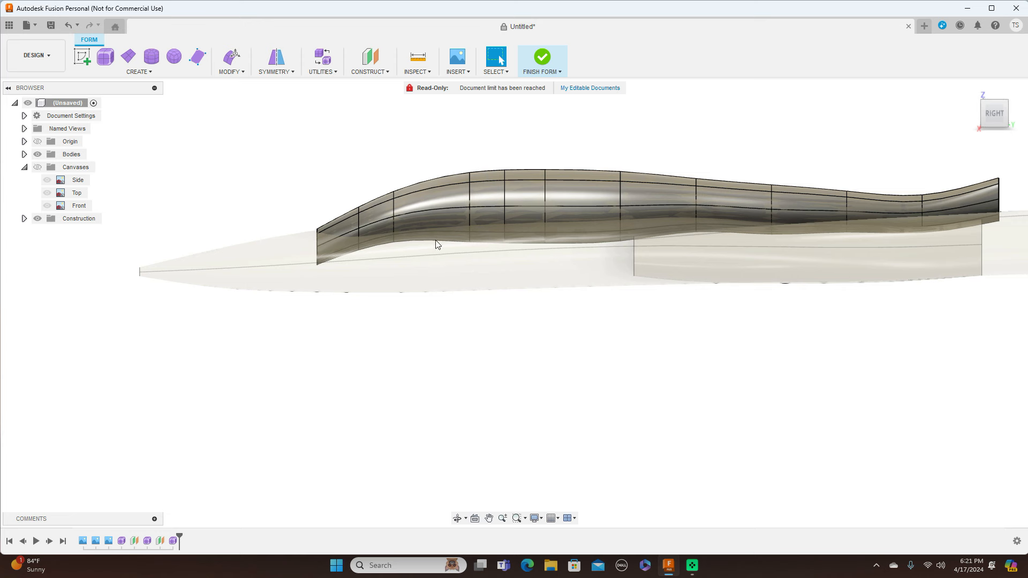
Lower the ten lower side faces behind the canopy form's front segment by about 47.2 mm into the fuselage and finish the form.
{"action": "left_click", "coordinate": [386, 229]}
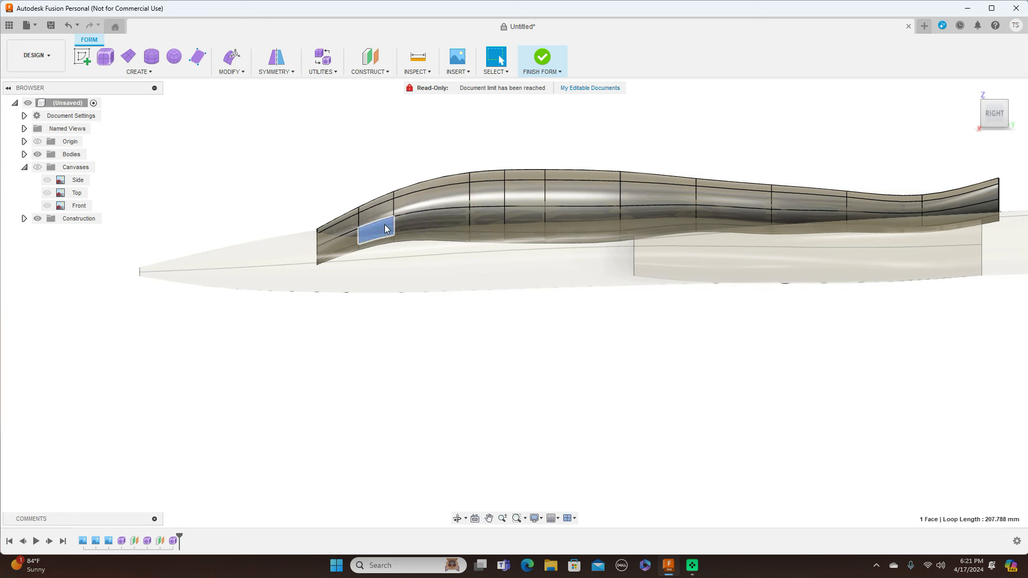
{"action": "left_click", "coordinate": [432, 216], "text": "ctrl"}
{"action": "left_click", "coordinate": [484, 214], "text": "ctrl"}
{"action": "left_click", "coordinate": [518, 213], "text": "ctrl"}
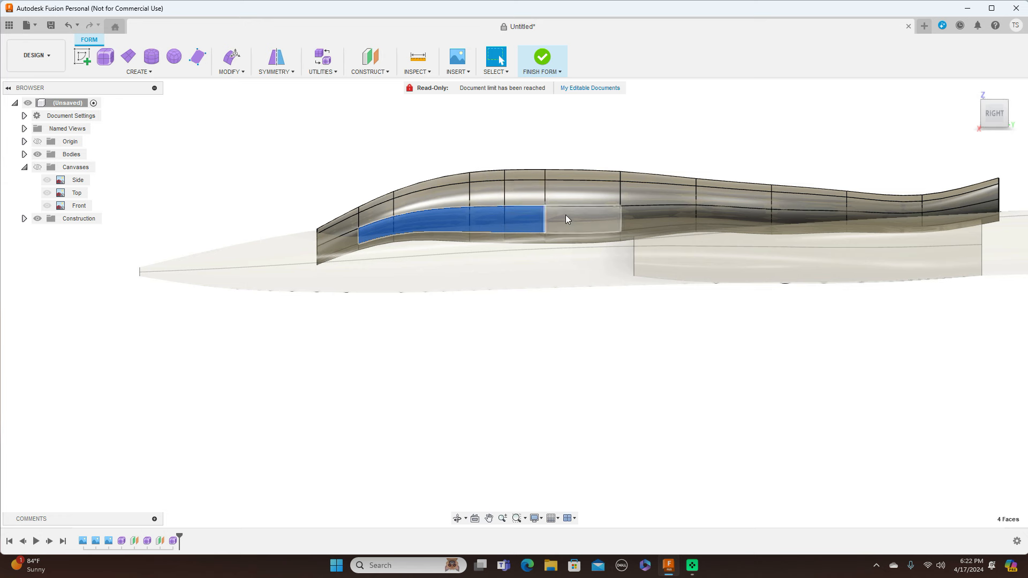
{"action": "left_click", "coordinate": [635, 213], "text": "ctrl"}
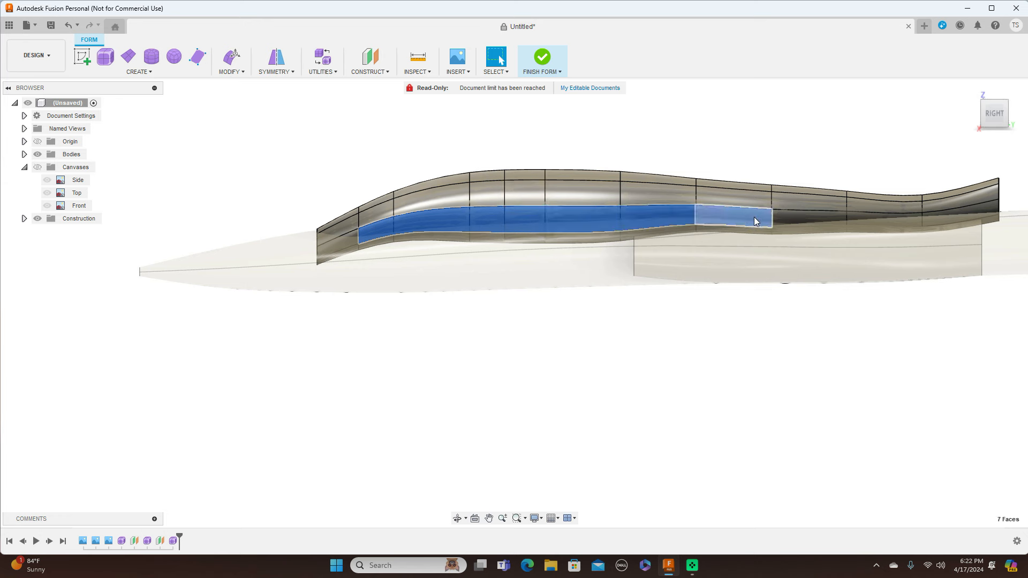
{"action": "left_click", "coordinate": [801, 220], "text": "ctrl"}
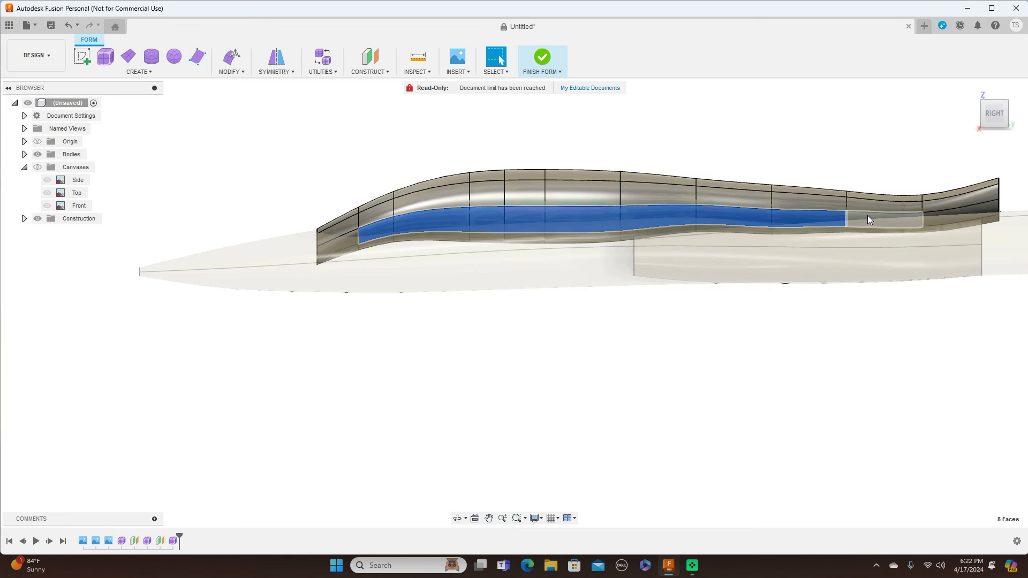
{"action": "left_click", "coordinate": [867, 217], "text": "ctrl"}
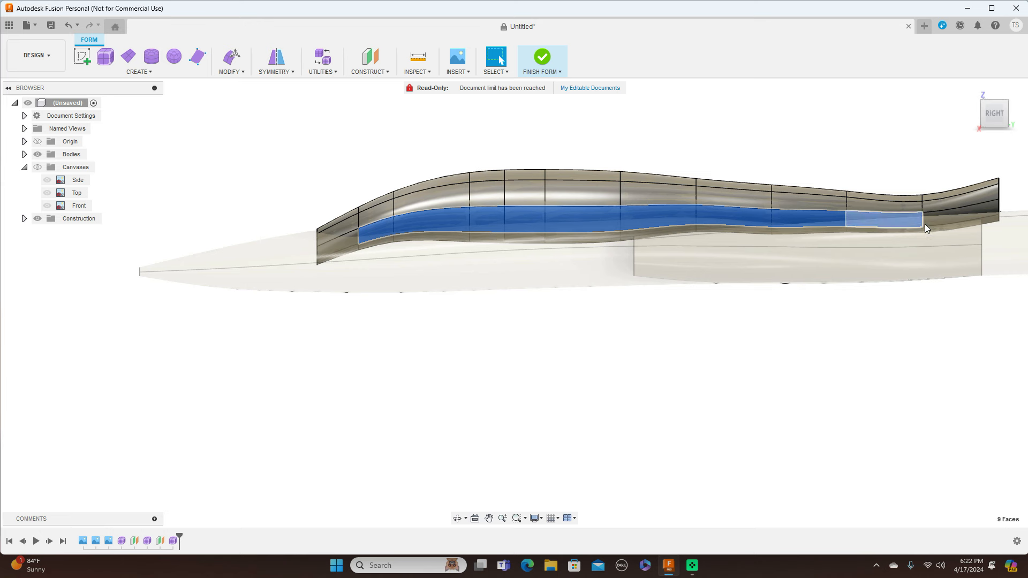
{"action": "left_click", "coordinate": [968, 213], "text": "ctrl"}
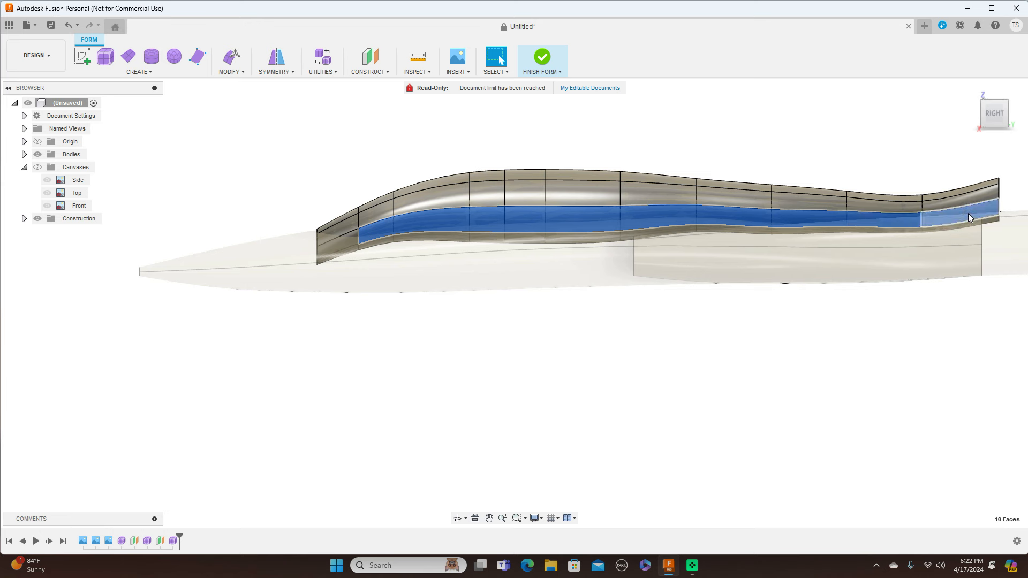
{"action": "right_click", "coordinate": [842, 137]}
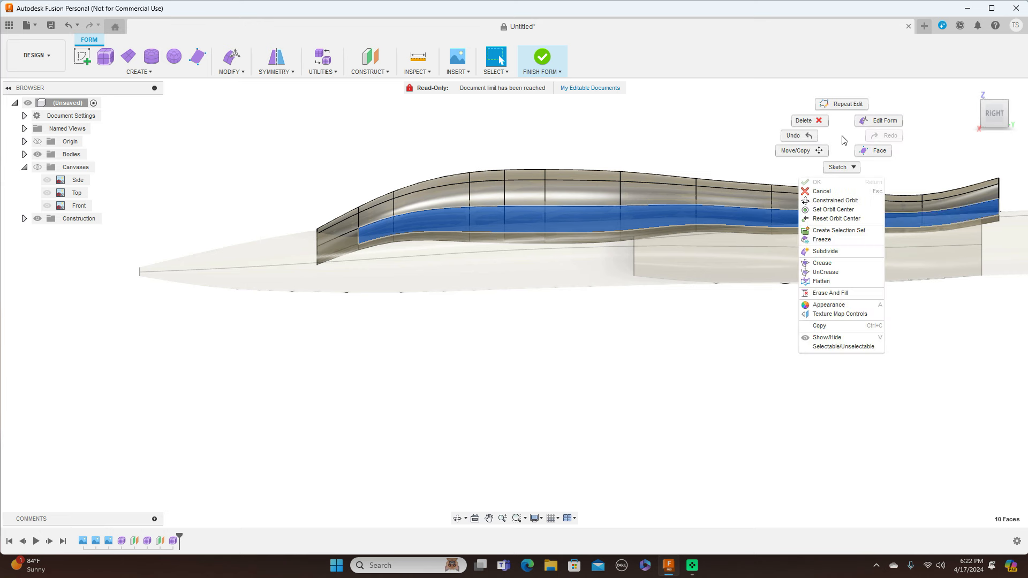
{"action": "left_click", "coordinate": [881, 121]}
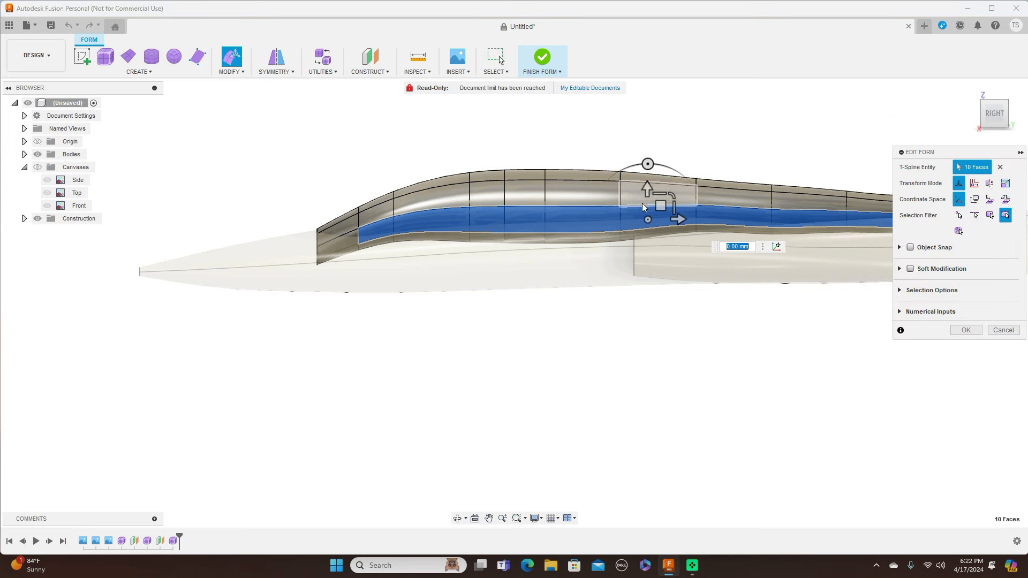
{"action": "left_click", "coordinate": [661, 206]}
{"action": "left_click_drag", "start_coordinate": [661, 206], "coordinate": [660, 232]}
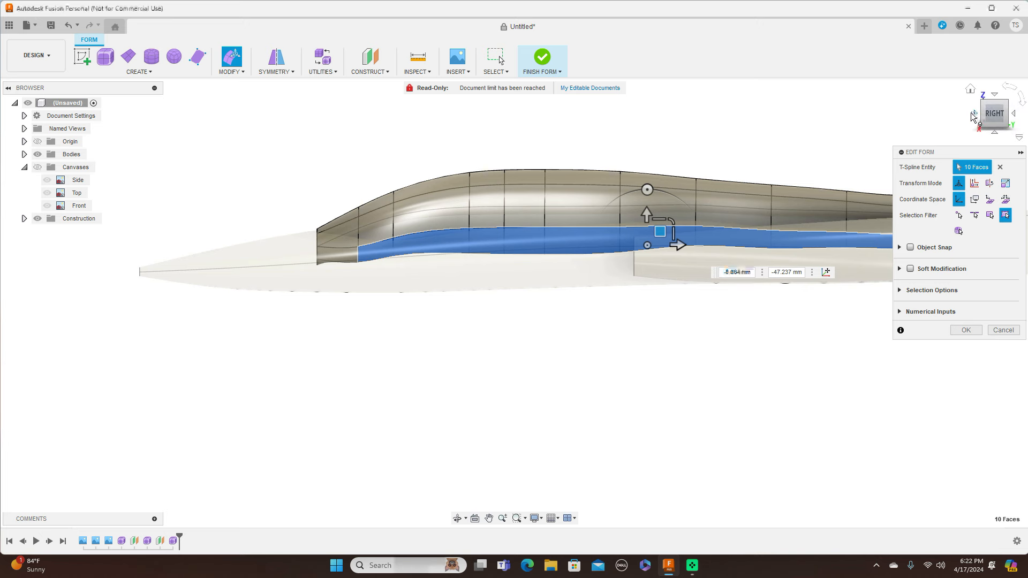
{"action": "left_click", "coordinate": [975, 114]}
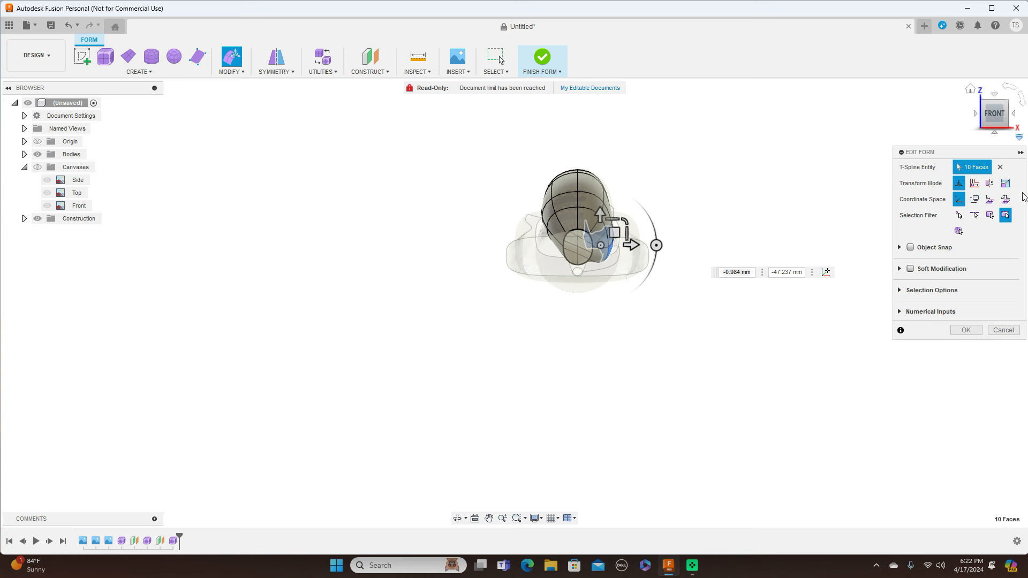
{"action": "left_click", "coordinate": [967, 331]}
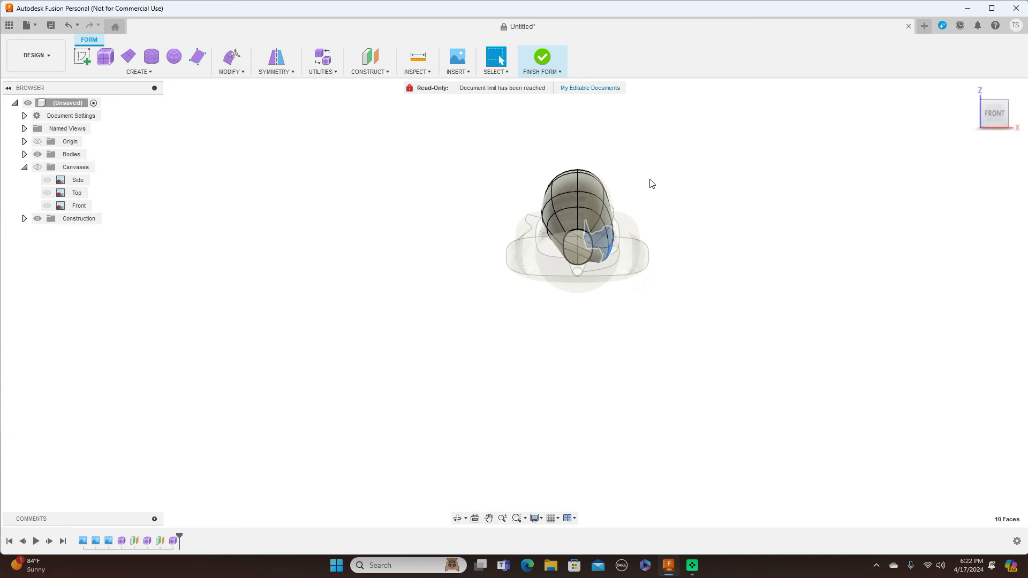
{"action": "left_click", "coordinate": [550, 75]}
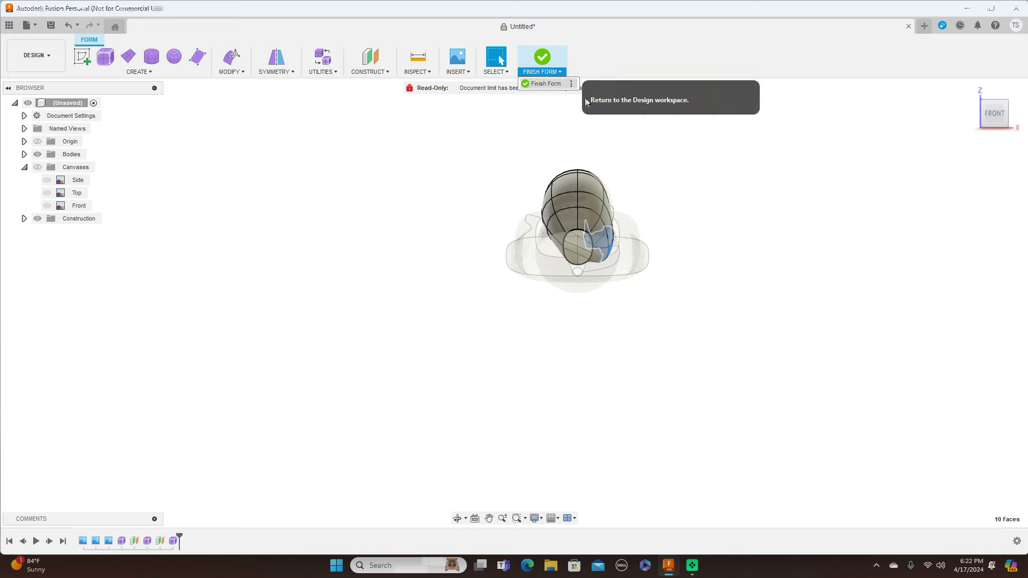
{"action": "left_click", "coordinate": [551, 84]}
Check where the lowered canopy side meets the fuselage, in perspective and in the right side view against the side canvas.
{"action": "left_click", "coordinate": [1004, 119]}
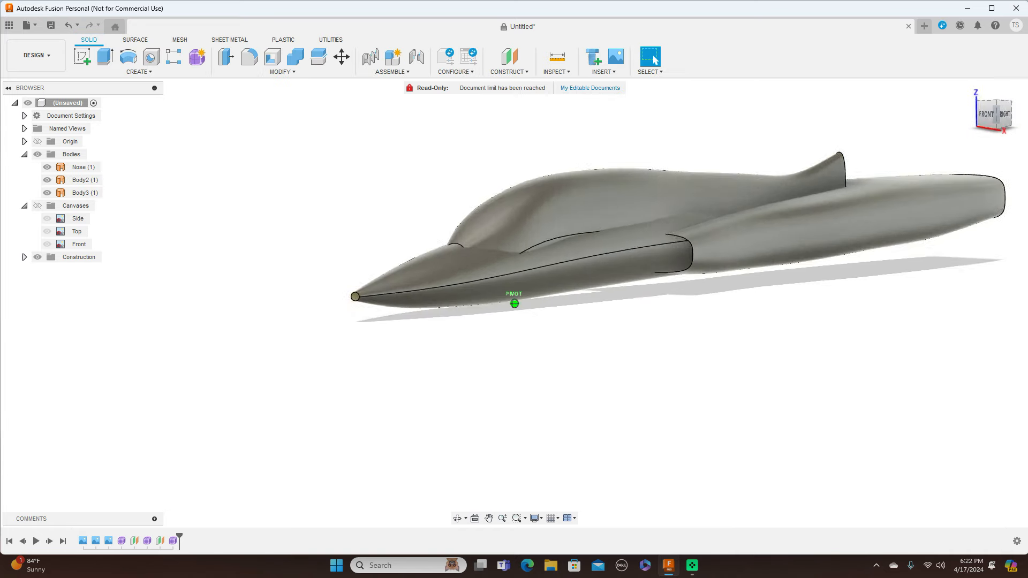
{"action": "middle_click_drag", "start_coordinate": [514, 303], "coordinate": [560, 290], "text": "shift"}
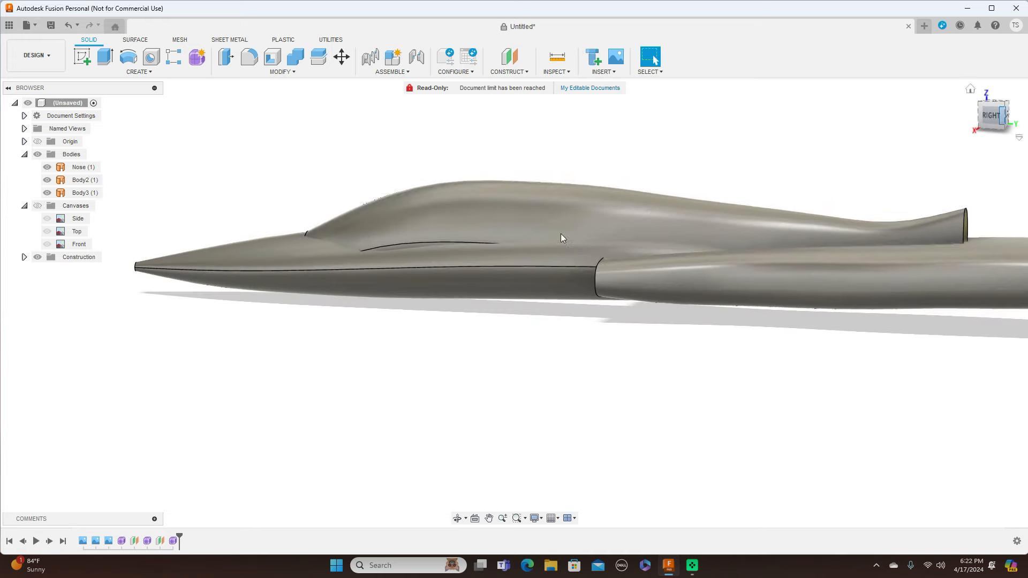
{"action": "left_click", "coordinate": [990, 118]}
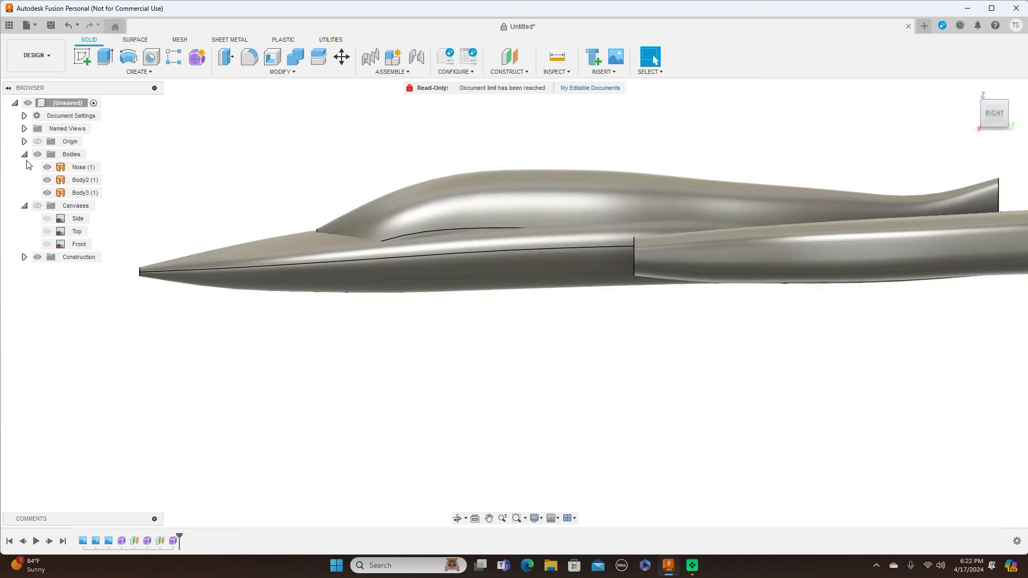
{"action": "left_click", "coordinate": [37, 206]}
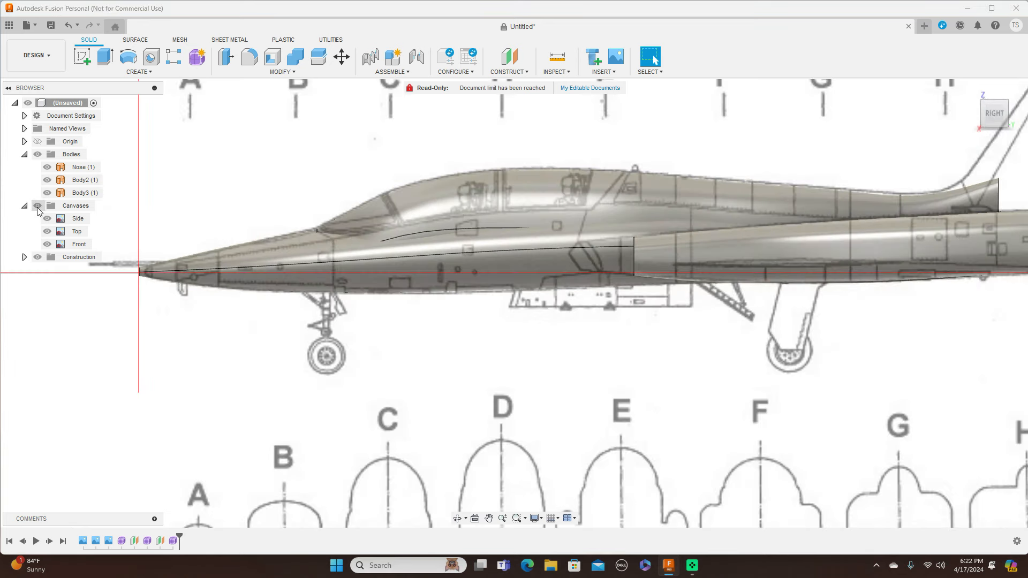
{"action": "left_click", "coordinate": [37, 206]}
{"action": "left_click", "coordinate": [38, 207]}
{"action": "left_click", "coordinate": [38, 208]}
{"action": "left_click", "coordinate": [452, 240]}
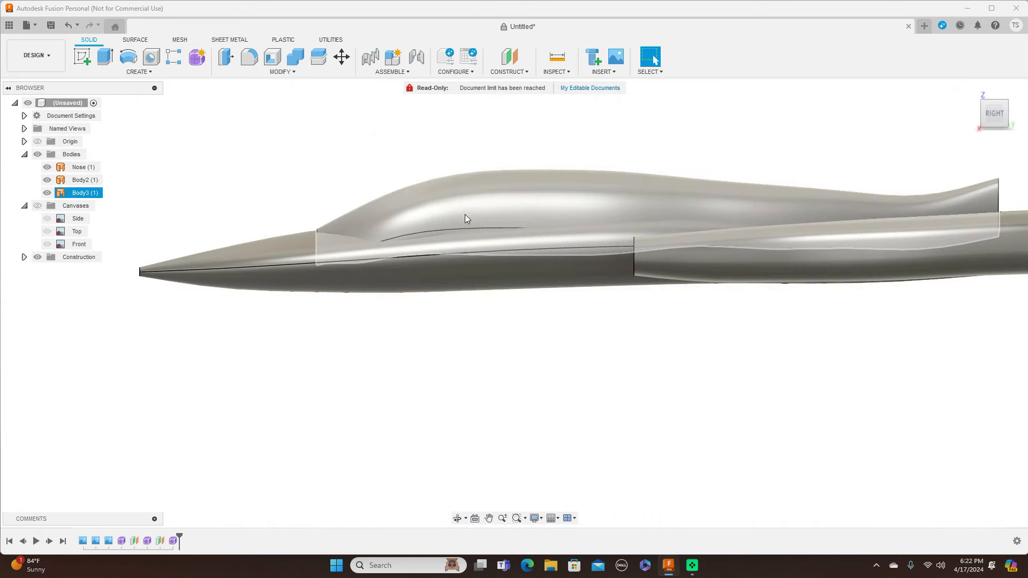
{"action": "left_click", "coordinate": [299, 326]}
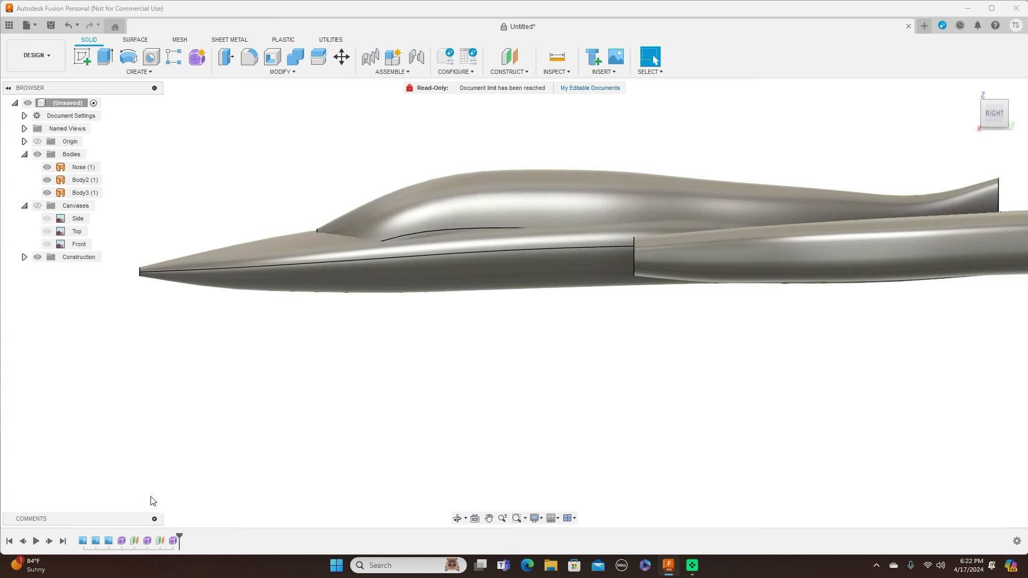
Open the nose and forward fuselage form for editing and examine its edge lines from the front and right side.
{"action": "left_click", "coordinate": [121, 541]}
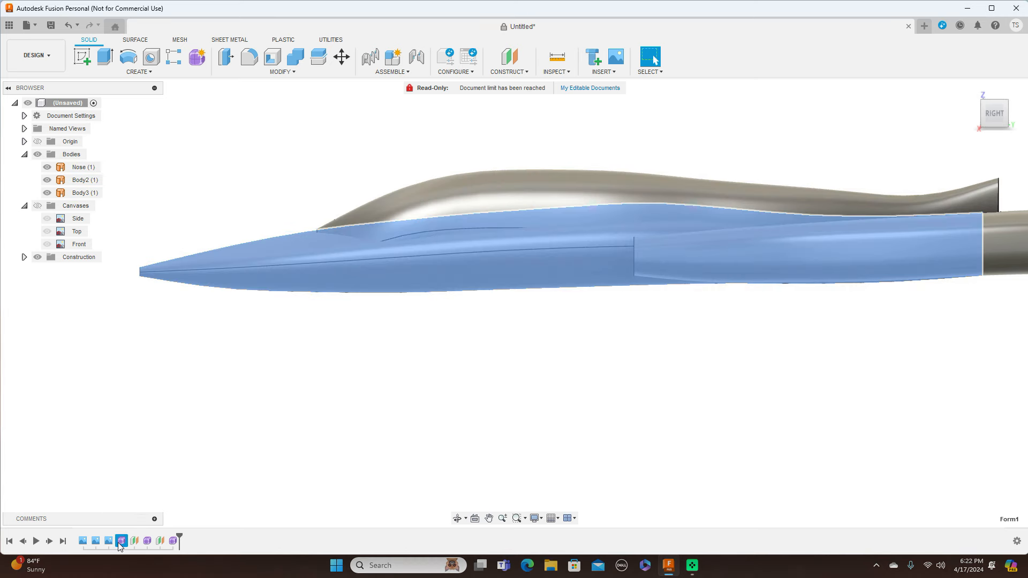
{"action": "right_click", "coordinate": [121, 541]}
{"action": "left_click", "coordinate": [138, 439]}
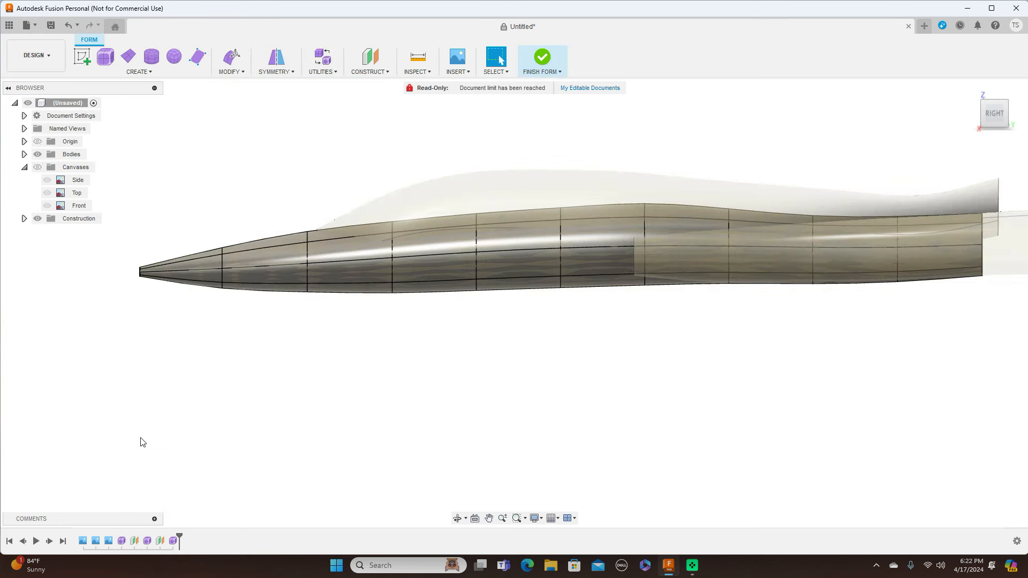
{"action": "left_click_drag", "start_coordinate": [990, 116], "coordinate": [1017, 116]}
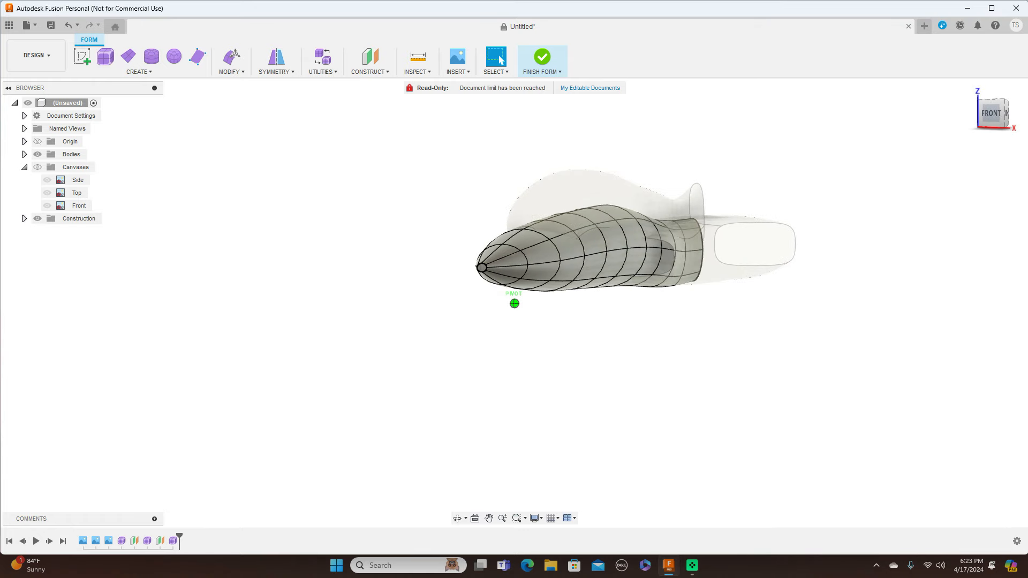
{"action": "left_click_drag", "start_coordinate": [1017, 115], "coordinate": [1017, 115]}
{"action": "left_click", "coordinate": [1009, 111]}
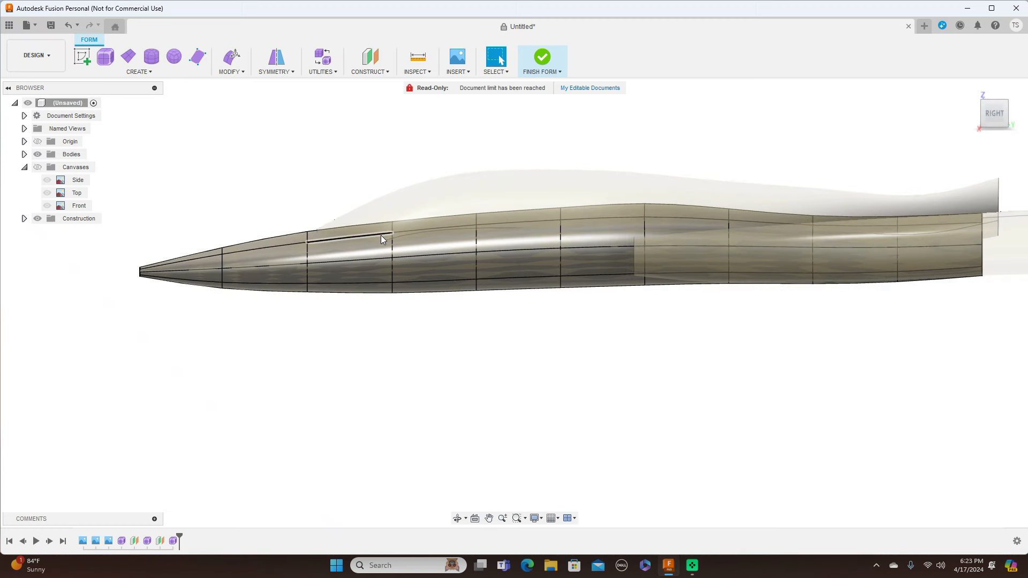
Raise the five upper side edges beneath the canopy on the fuselage form by about 35.4 mm.
{"action": "left_click", "coordinate": [380, 236]}
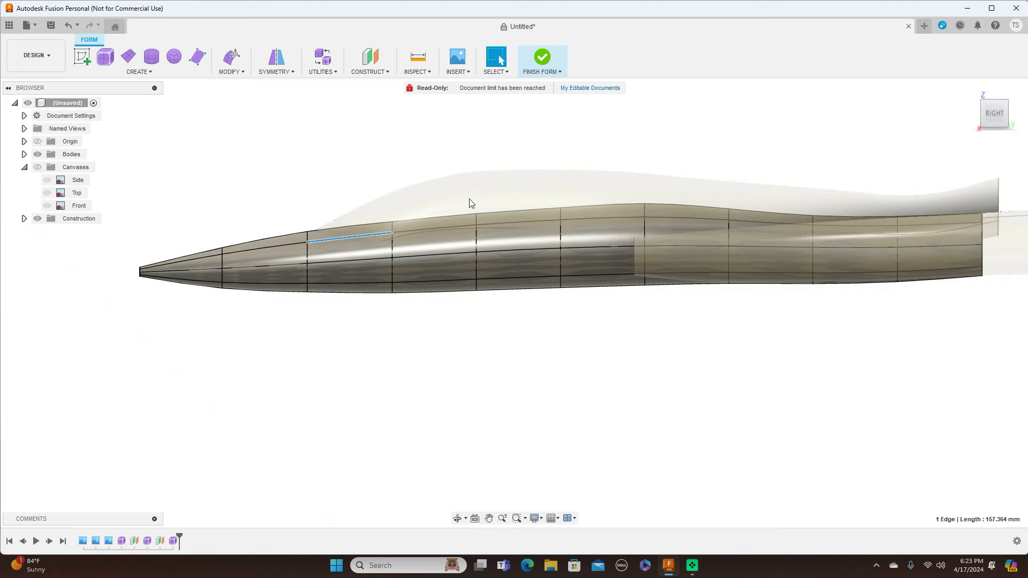
{"action": "left_click", "coordinate": [452, 228], "text": "shift"}
{"action": "left_click", "coordinate": [529, 221], "text": "shift"}
{"action": "left_click", "coordinate": [596, 218], "text": "shift"}
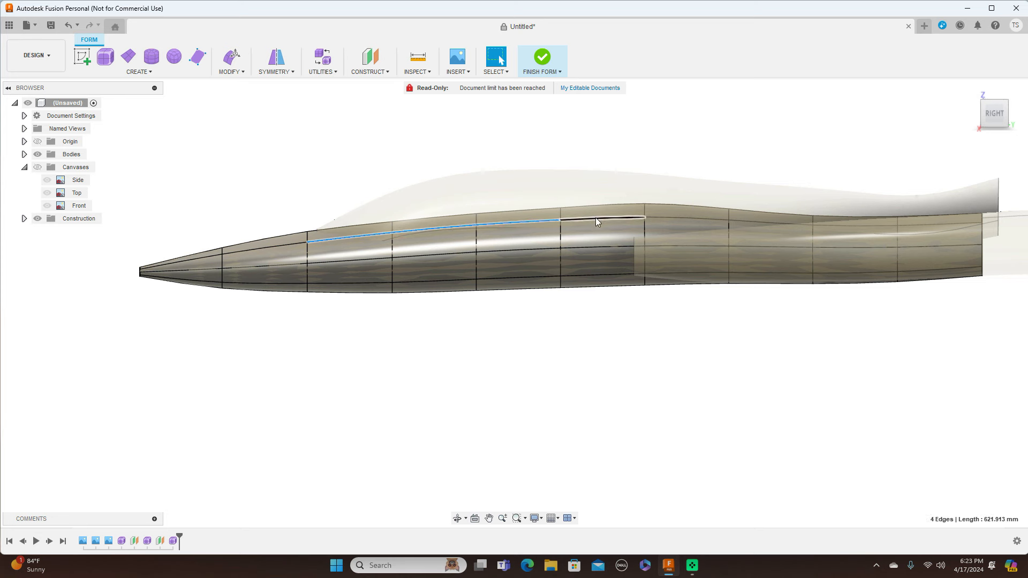
{"action": "left_click", "coordinate": [664, 217], "text": "shift"}
{"action": "right_click", "coordinate": [801, 118]}
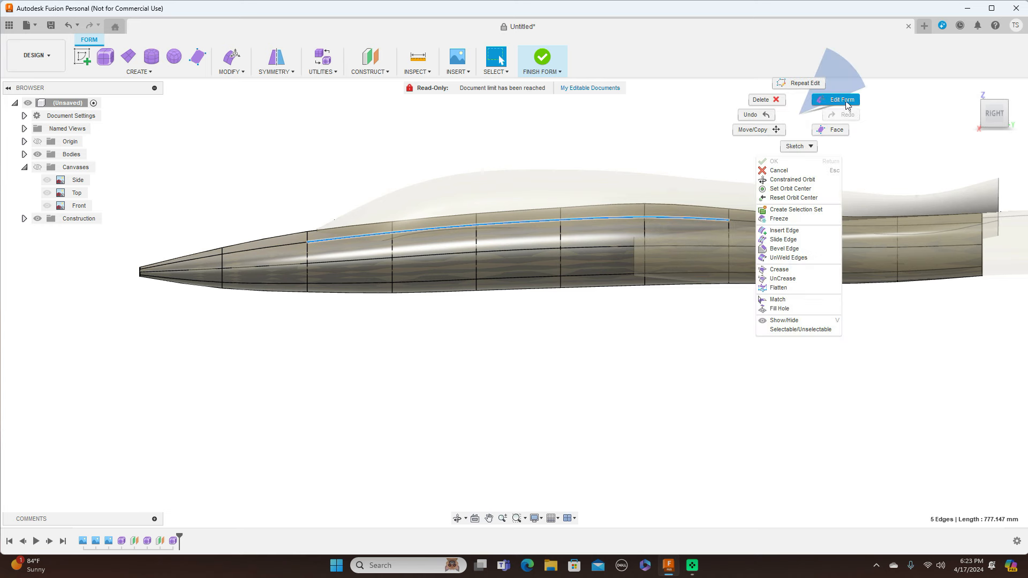
{"action": "left_click", "coordinate": [847, 105]}
{"action": "left_click_drag", "start_coordinate": [529, 218], "coordinate": [532, 193]}
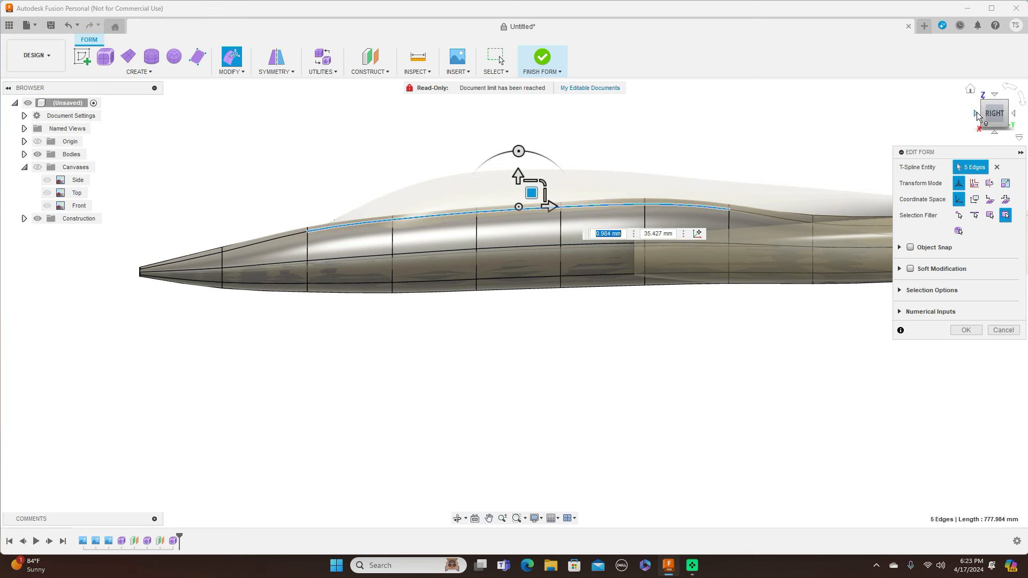
Check the raised edges from the front and right side, accept the edit and finish the form.
{"action": "left_click", "coordinate": [974, 114]}
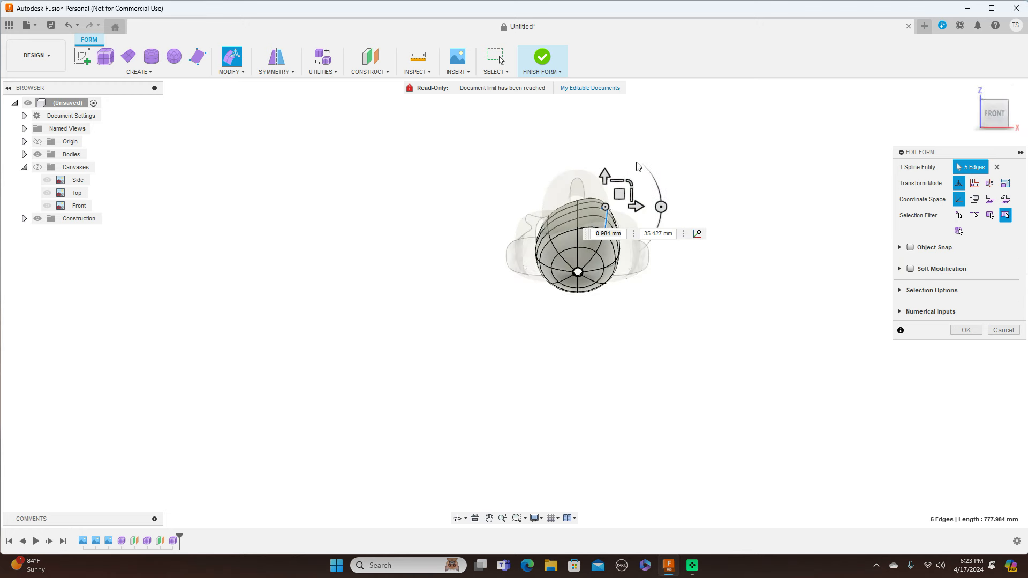
{"action": "left_click", "coordinate": [1015, 115]}
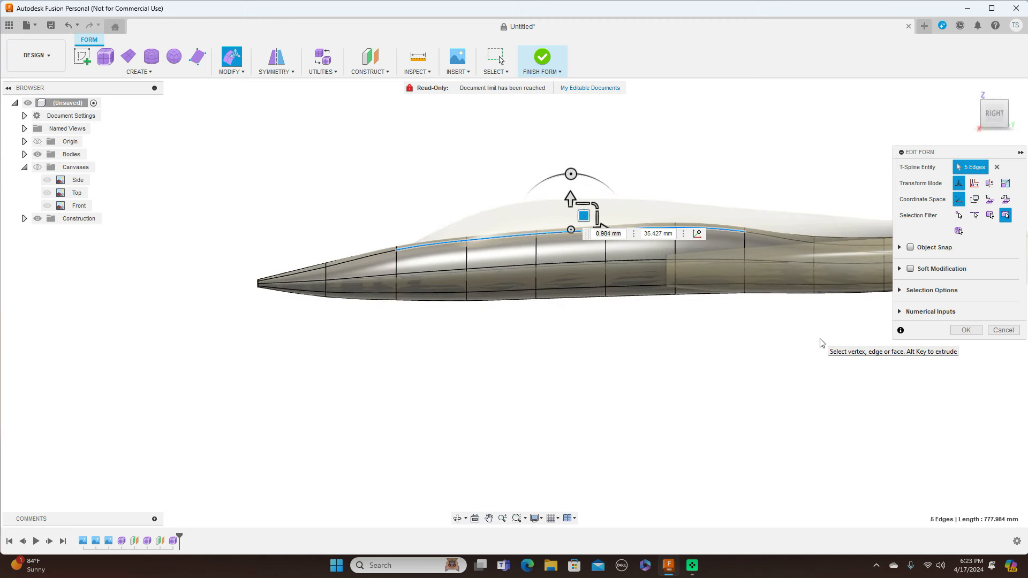
{"action": "left_click", "coordinate": [966, 329]}
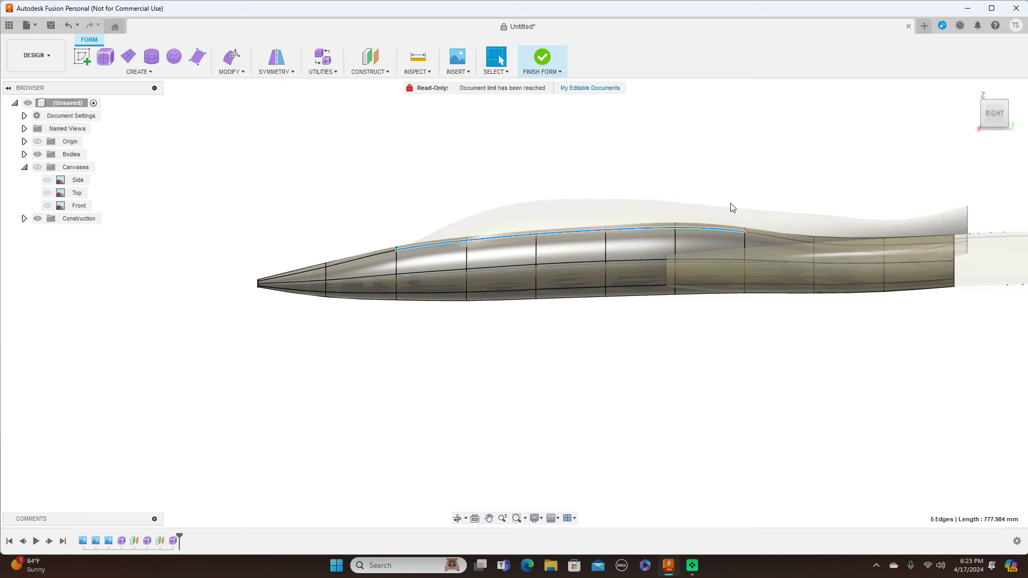
{"action": "left_click", "coordinate": [560, 71]}
{"action": "left_click", "coordinate": [559, 85]}
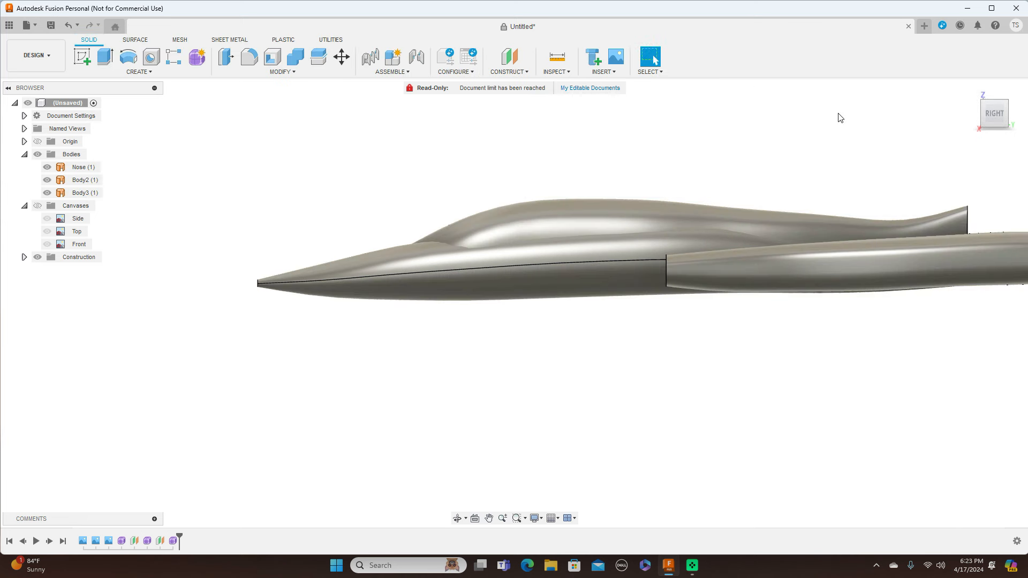
Compare the fuselage and canopy junction with the canvases in perspective and in the right side view, leaving the canvases hidden.
{"action": "middle_click_drag", "start_coordinate": [840, 115], "coordinate": [743, 120]}
{"action": "mouse_move", "coordinate": [986, 102]}
{"action": "left_mouse_down"}
{"action": "mouse_move", "coordinate": [1011, 118]}
{"action": "mouse_move", "coordinate": [1023, 109]}
{"action": "mouse_move", "coordinate": [980, 113]}
{"action": "left_mouse_up"}
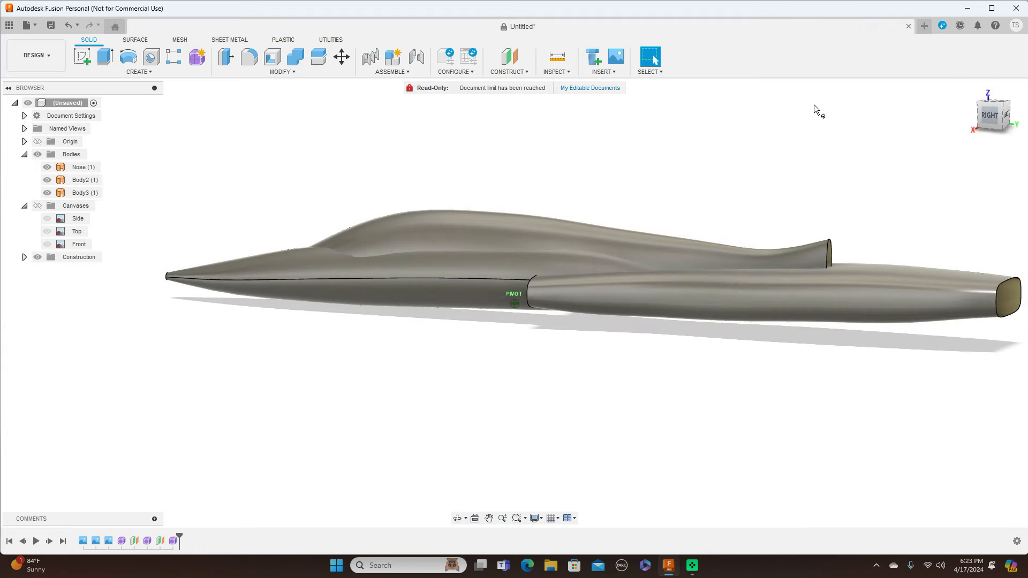
{"action": "left_click", "coordinate": [39, 206]}
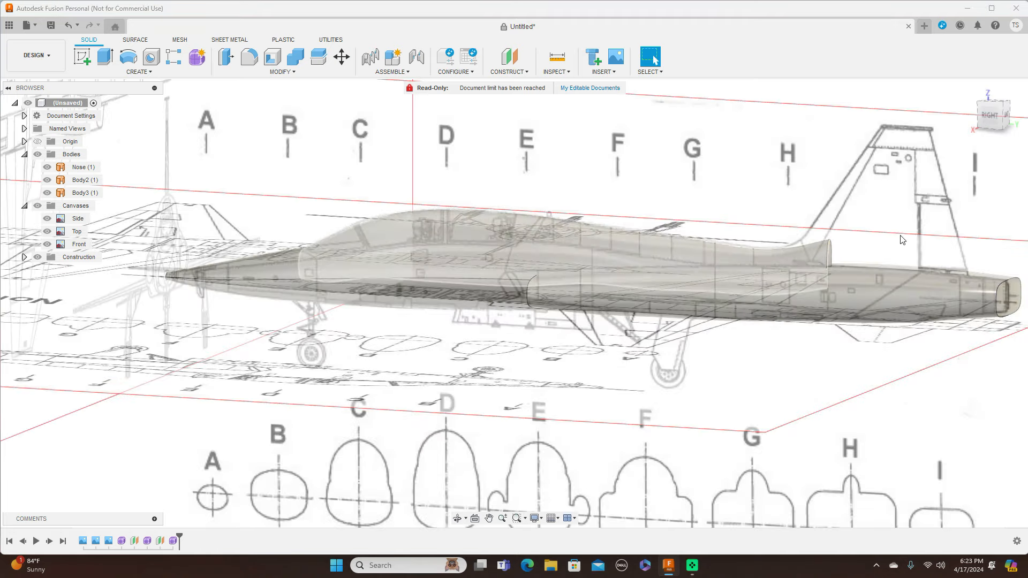
{"action": "left_click", "coordinate": [991, 116]}
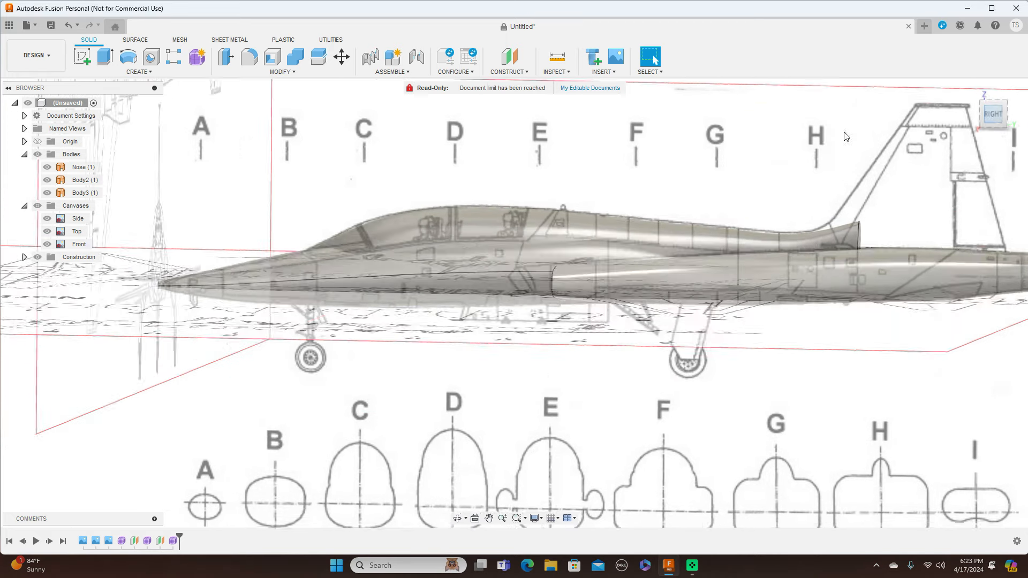
{"action": "scroll", "coordinate": [528, 197], "scroll_direction": "up", "scroll_amount": 3}
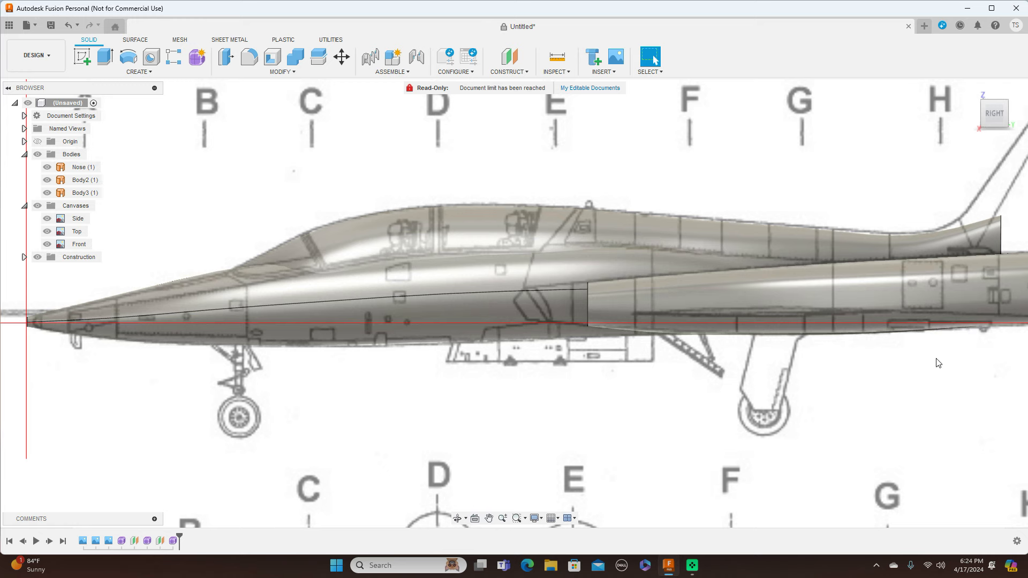
{"action": "left_click", "coordinate": [37, 206]}
{"action": "left_click", "coordinate": [38, 206]}
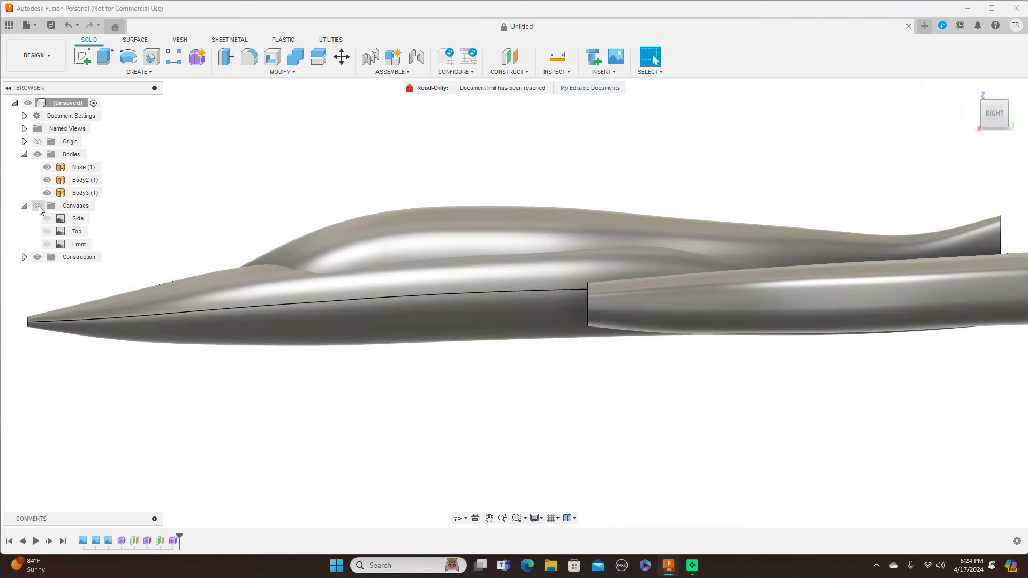
{"action": "left_click", "coordinate": [38, 206]}
{"action": "left_click", "coordinate": [38, 206]}
{"action": "left_click", "coordinate": [38, 206]}
{"action": "left_click", "coordinate": [38, 207]}
{"action": "left_click", "coordinate": [442, 294]}
{"action": "left_click", "coordinate": [557, 459]}
{"action": "scroll", "coordinate": [557, 459], "scroll_direction": "down", "scroll_amount": 5}
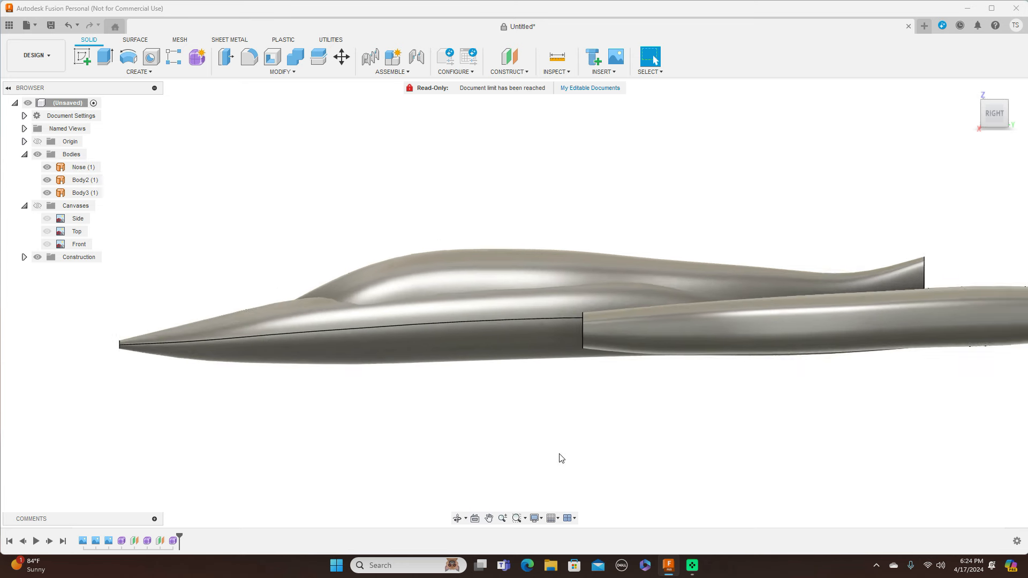
{"action": "middle_click_drag", "start_coordinate": [837, 199], "coordinate": [841, 126]}
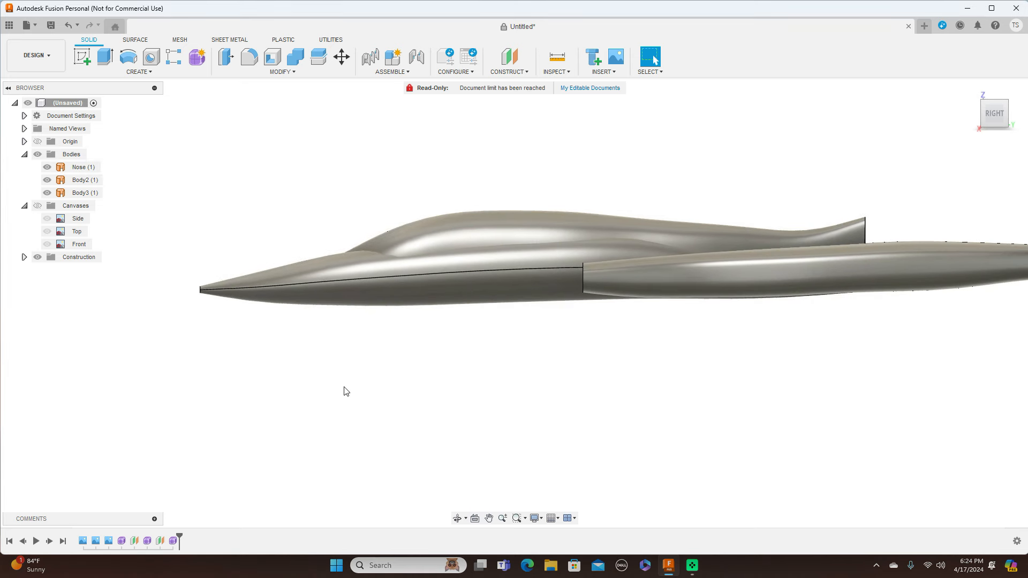
Reopen the nose and forward fuselage form and raise the rear four of the upper side edges beneath the canopy by about 20.3 mm.
{"action": "left_click", "coordinate": [121, 541]}
{"action": "right_click", "coordinate": [121, 541]}
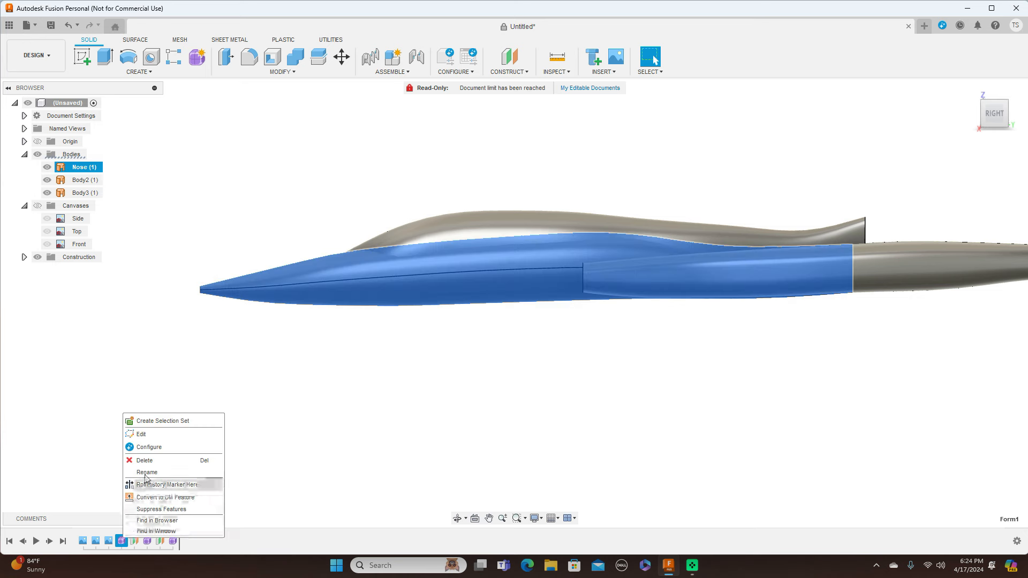
{"action": "left_click", "coordinate": [165, 433]}
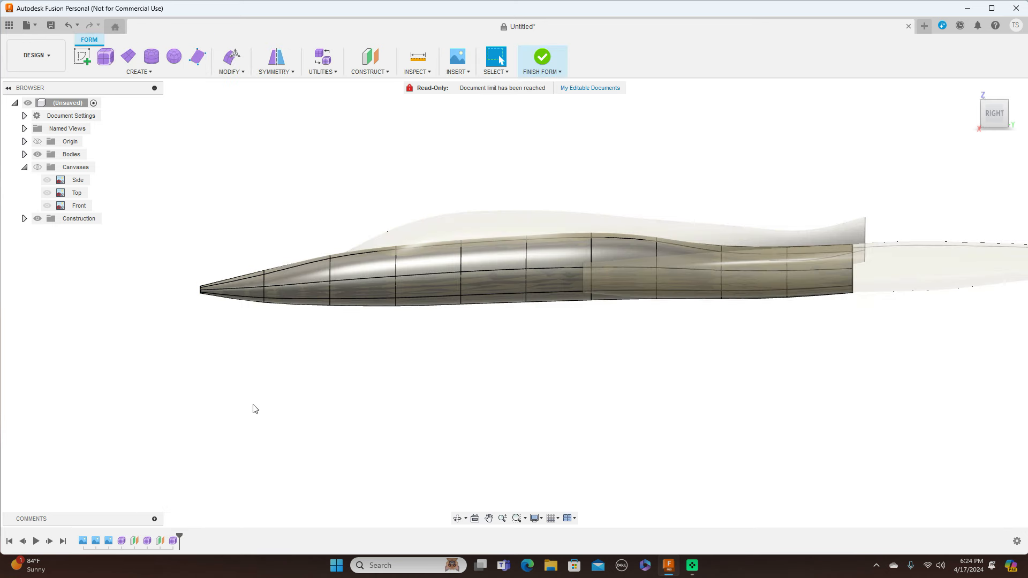
{"action": "left_click", "coordinate": [445, 248]}
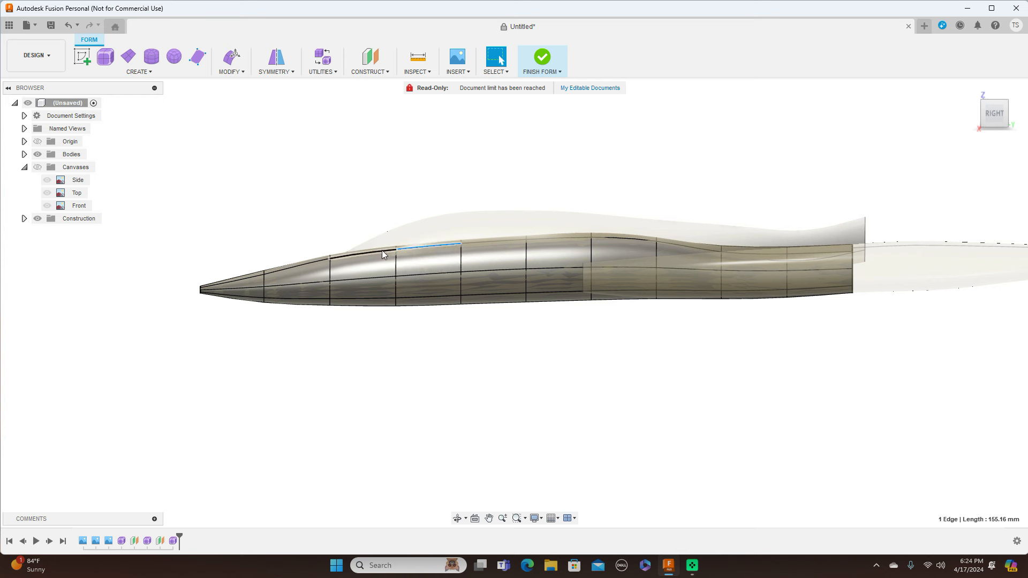
{"action": "left_click", "coordinate": [476, 242], "text": "shift"}
{"action": "left_click", "coordinate": [555, 240], "text": "shift"}
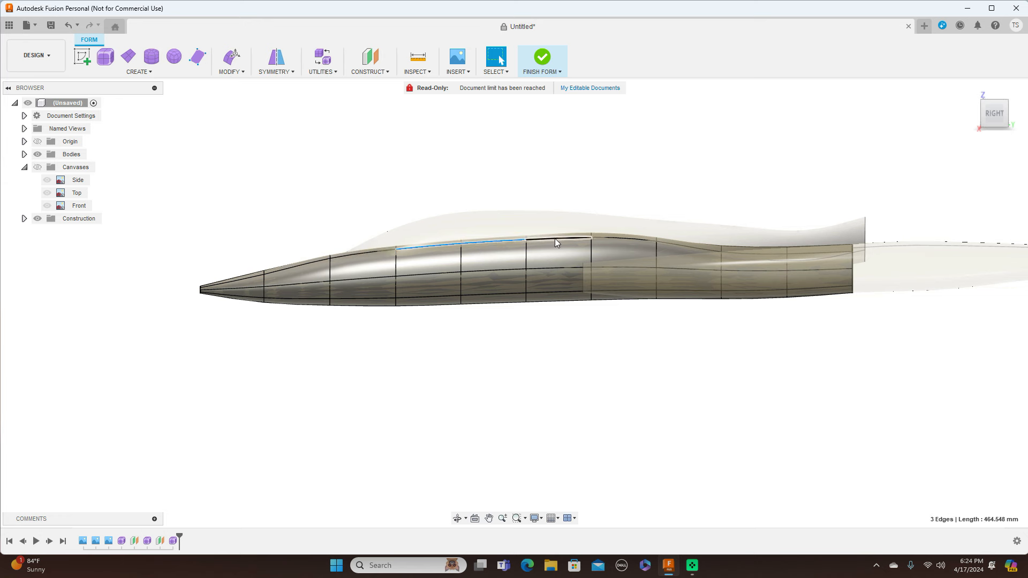
{"action": "left_click", "coordinate": [608, 241], "text": "shift"}
{"action": "right_click", "coordinate": [705, 176]}
{"action": "left_click", "coordinate": [754, 159]}
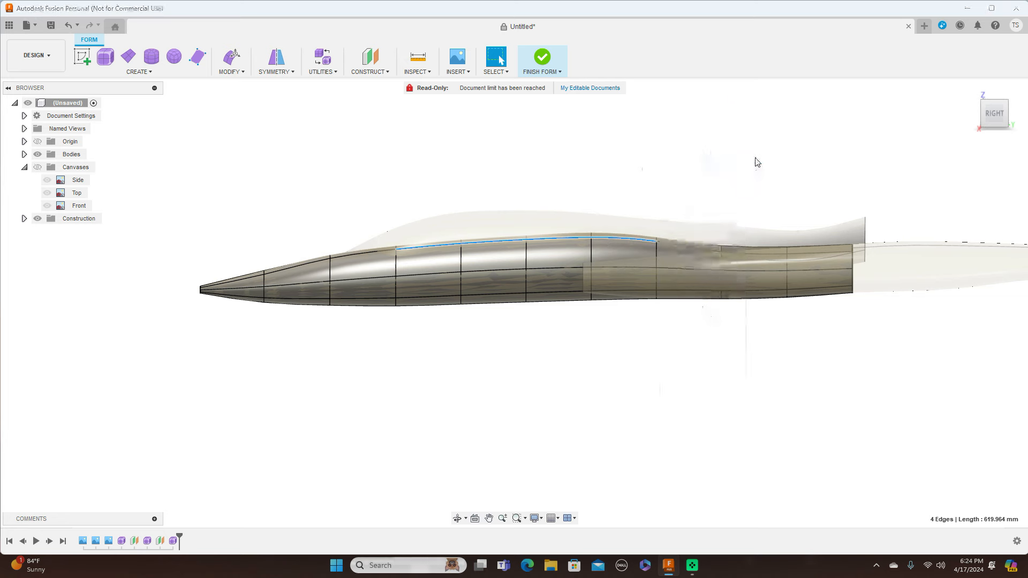
{"action": "left_click_drag", "start_coordinate": [539, 228], "coordinate": [538, 219]}
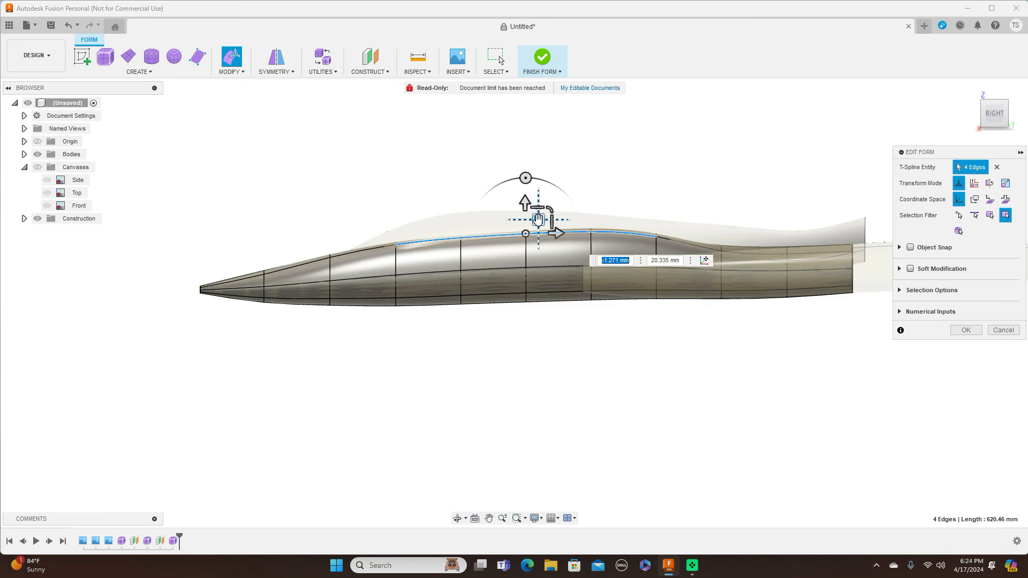
Check the raised edges against the side canvas, accept the edit and finish the form.
{"action": "left_click", "coordinate": [38, 167]}
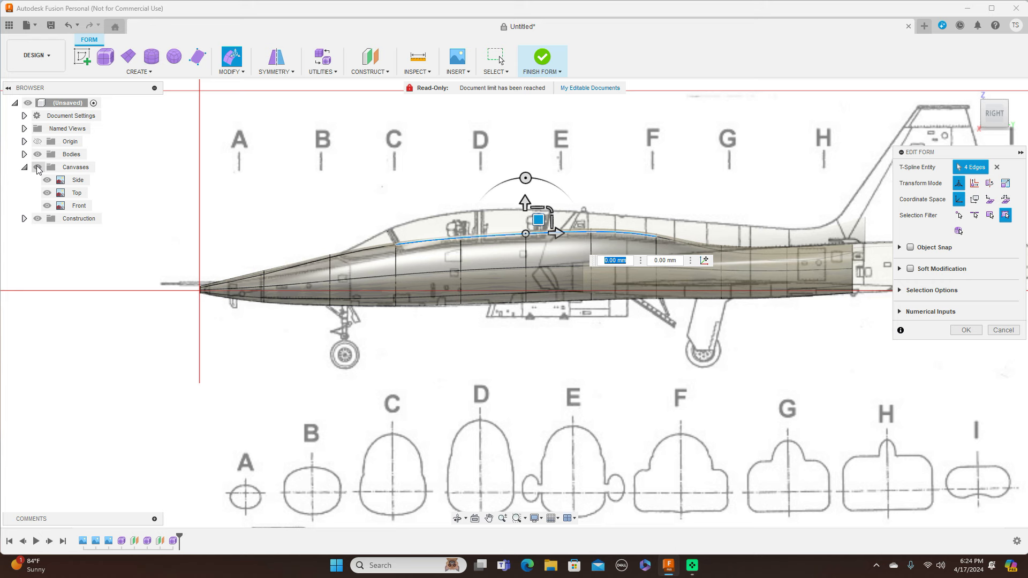
{"action": "left_click", "coordinate": [37, 168]}
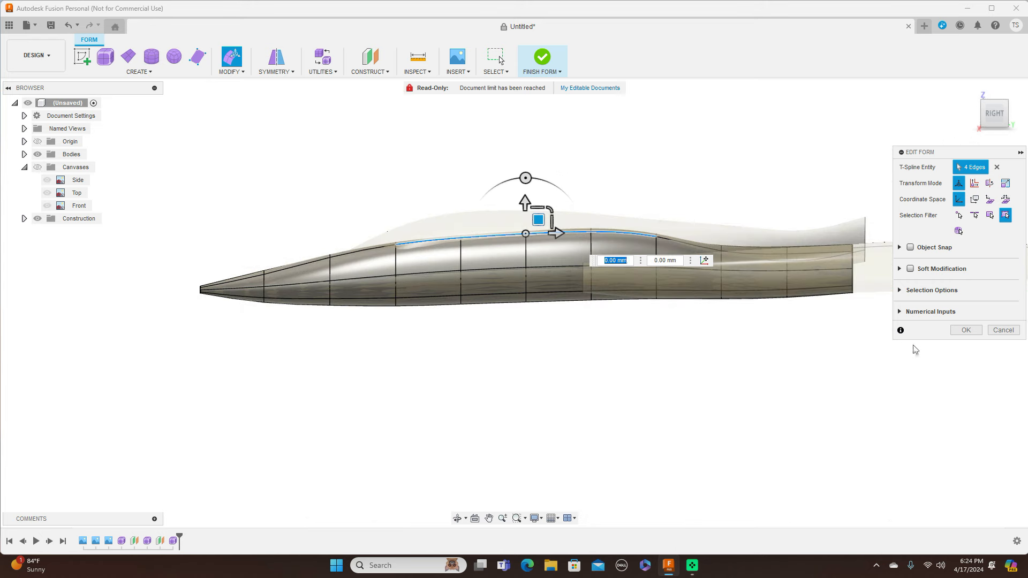
{"action": "left_click", "coordinate": [974, 334]}
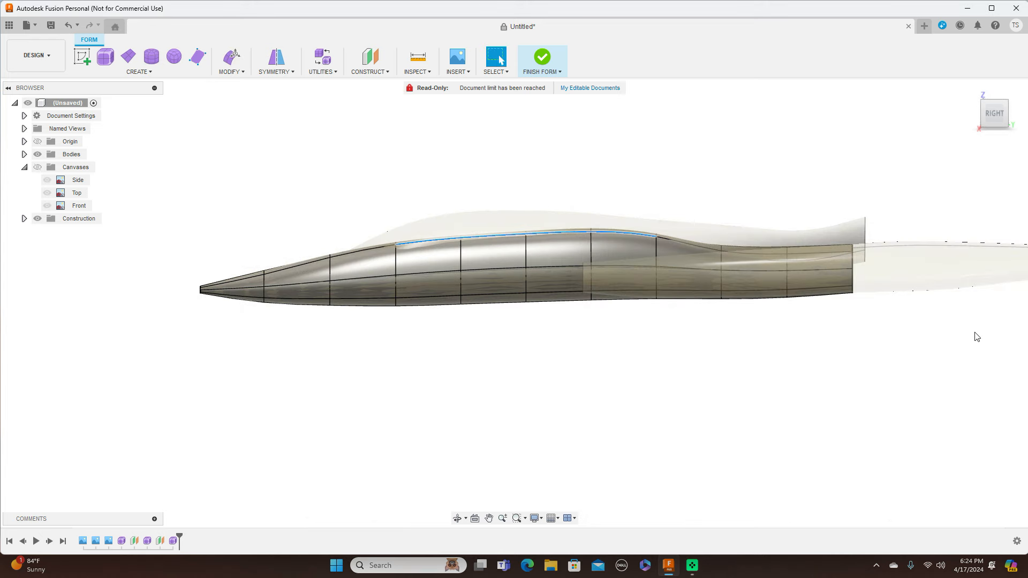
{"action": "left_click", "coordinate": [560, 72]}
{"action": "left_click", "coordinate": [560, 85]}
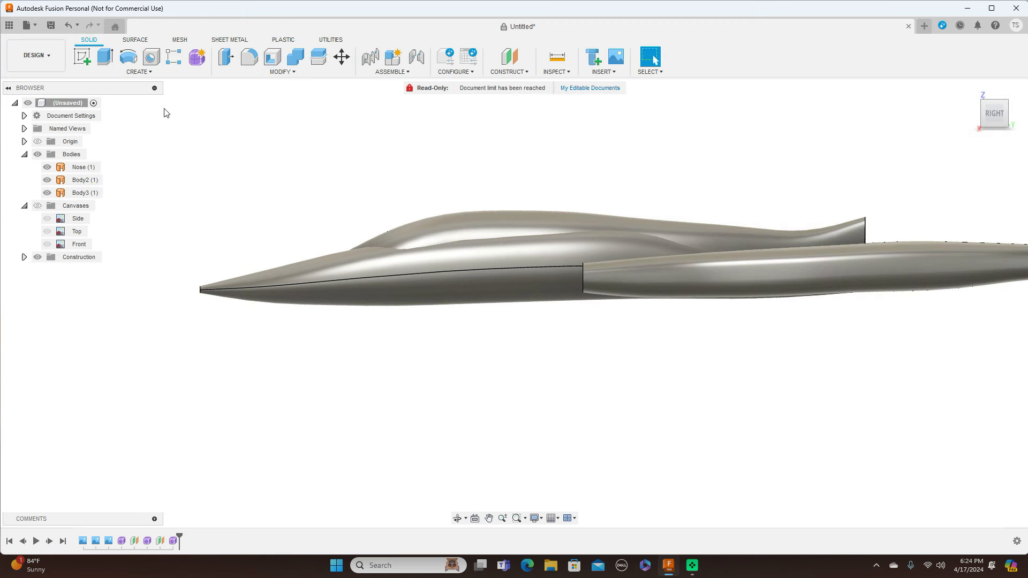
Compare the fuselage's upper line along the canopy with the side canvas by toggling the canvases, leaving them hidden.
{"action": "left_click", "coordinate": [37, 206]}
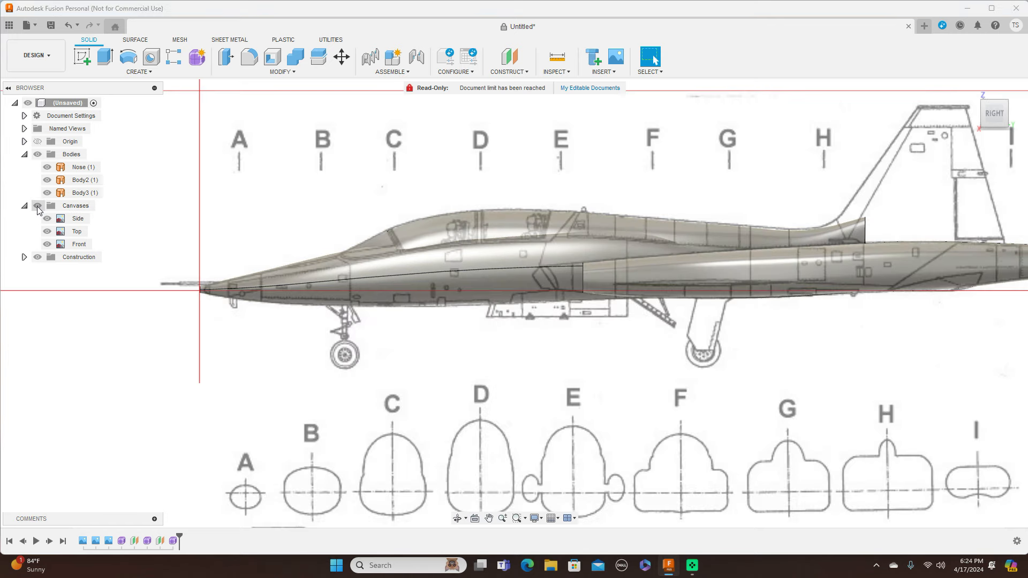
{"action": "left_click", "coordinate": [38, 206]}
{"action": "left_click", "coordinate": [37, 206]}
{"action": "left_click", "coordinate": [523, 249]}
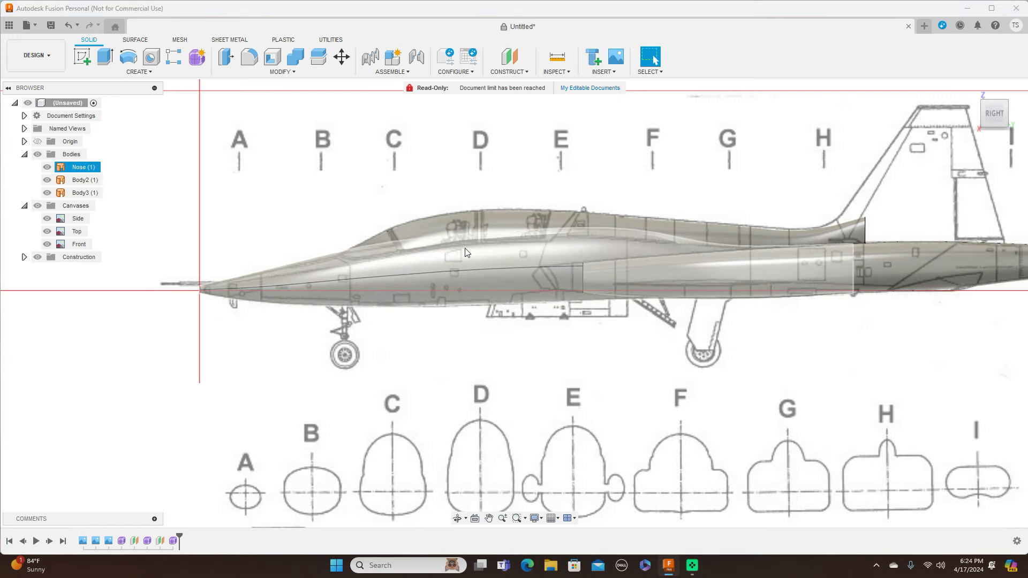
{"action": "left_click", "coordinate": [38, 206]}
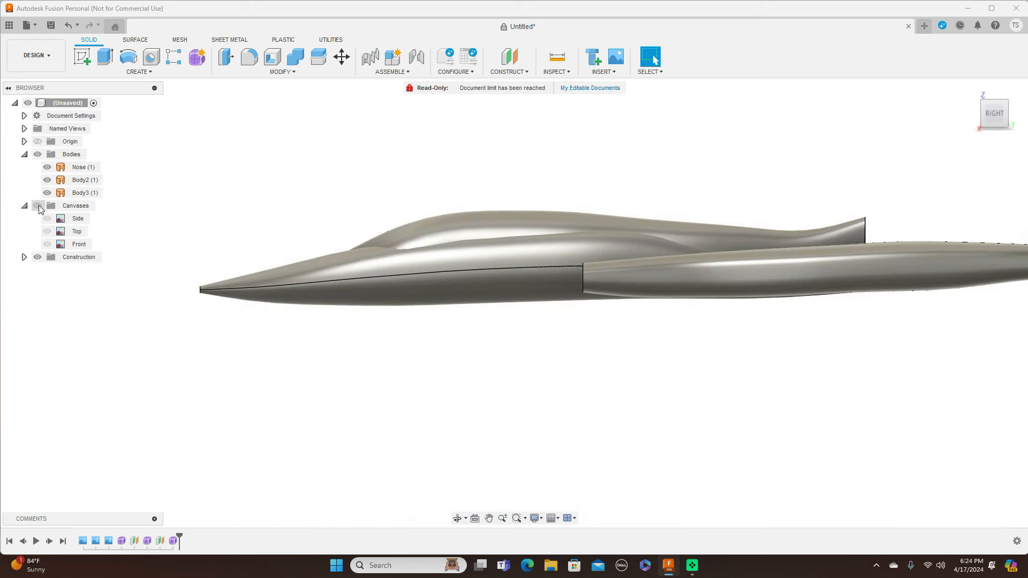
{"action": "left_click", "coordinate": [38, 206]}
{"action": "left_click", "coordinate": [38, 207]}
{"action": "left_click", "coordinate": [39, 206]}
{"action": "left_click", "coordinate": [38, 206]}
Reopen the fuselage form, lower the upper side edge at the front of the canopy by about 20.3 mm and finish the form.
{"action": "left_click", "coordinate": [122, 542]}
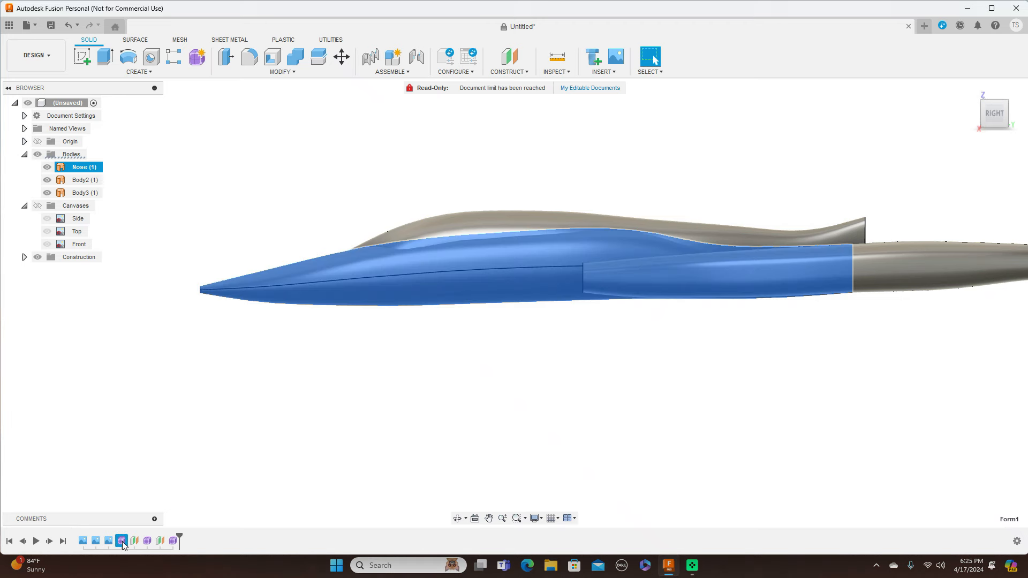
{"action": "right_click", "coordinate": [122, 541]}
{"action": "left_click", "coordinate": [157, 436]}
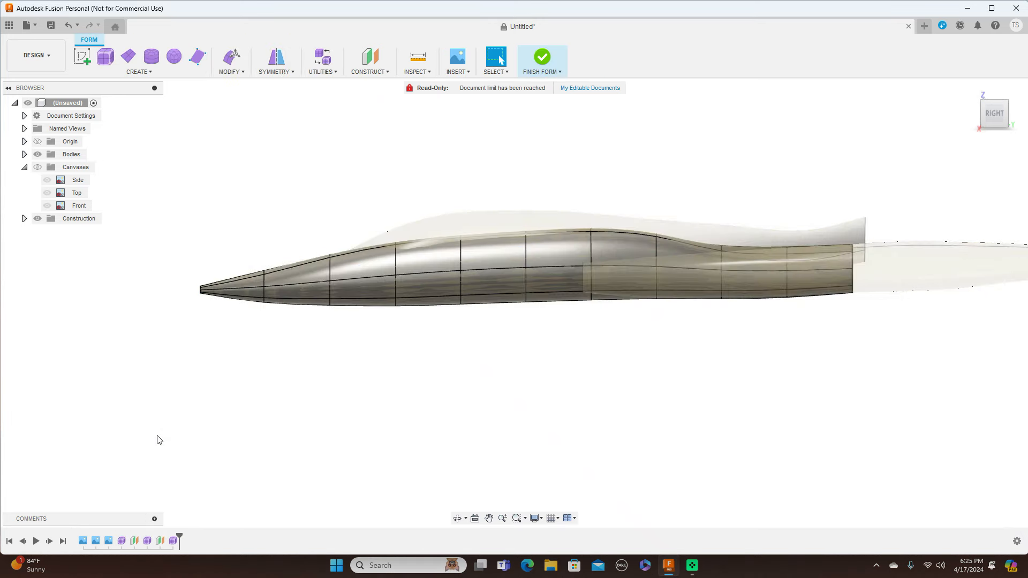
{"action": "left_click", "coordinate": [367, 250]}
{"action": "right_click", "coordinate": [367, 250]}
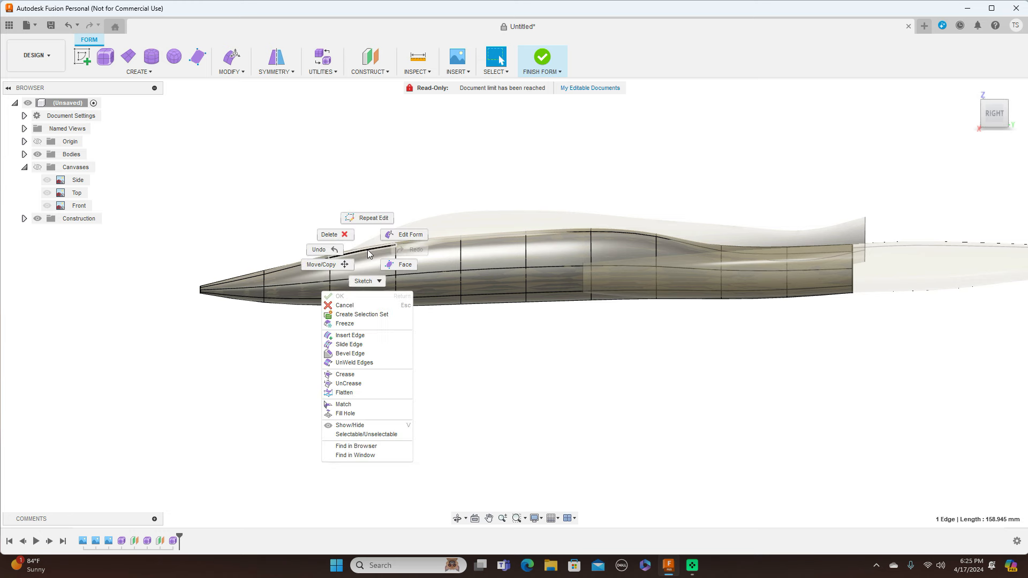
{"action": "left_click", "coordinate": [402, 231]}
{"action": "left_click_drag", "start_coordinate": [368, 232], "coordinate": [376, 246]}
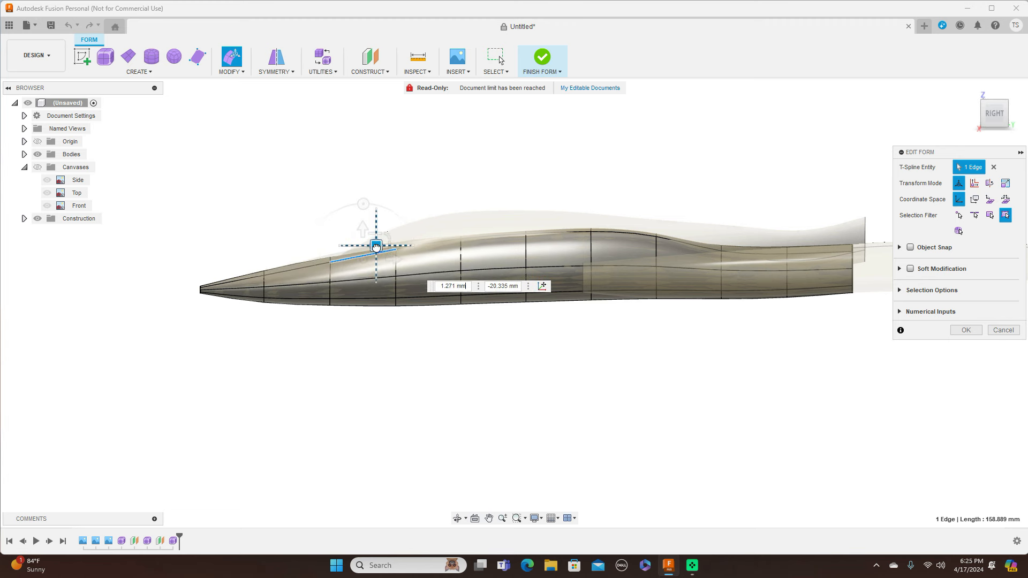
{"action": "left_click", "coordinate": [965, 330]}
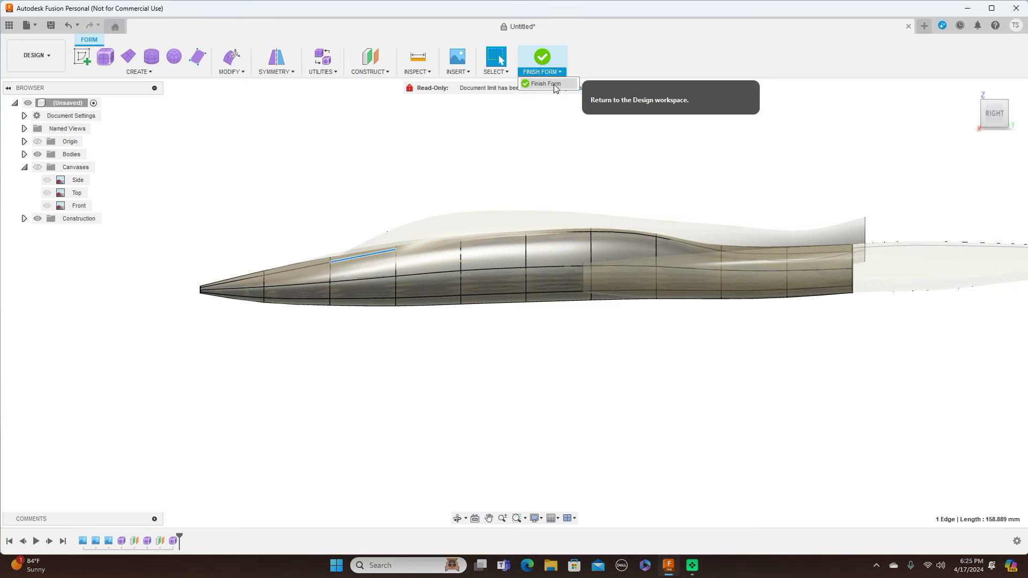
{"action": "left_click", "coordinate": [542, 59]}
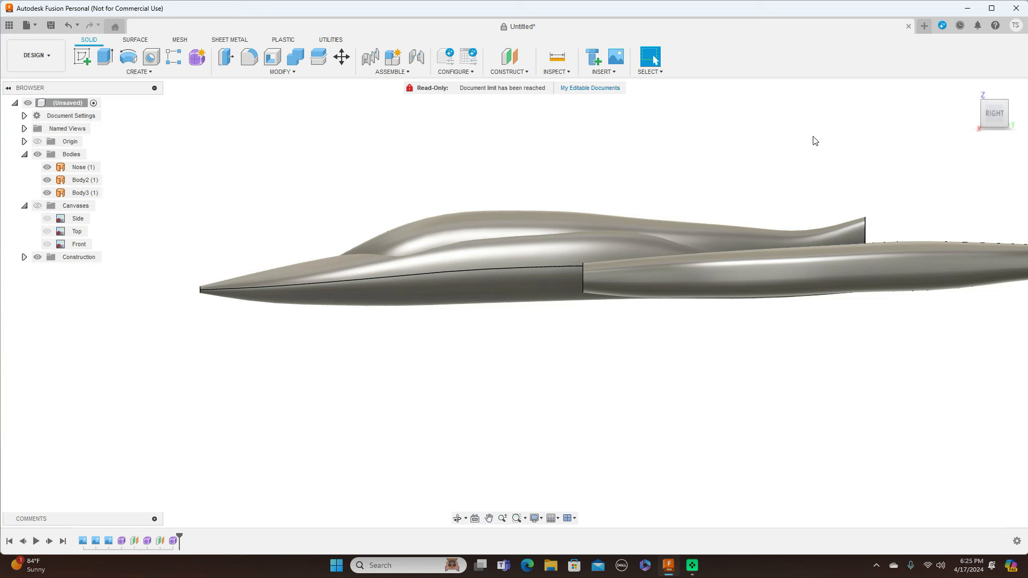
{"action": "mouse_move", "coordinate": [995, 100]}
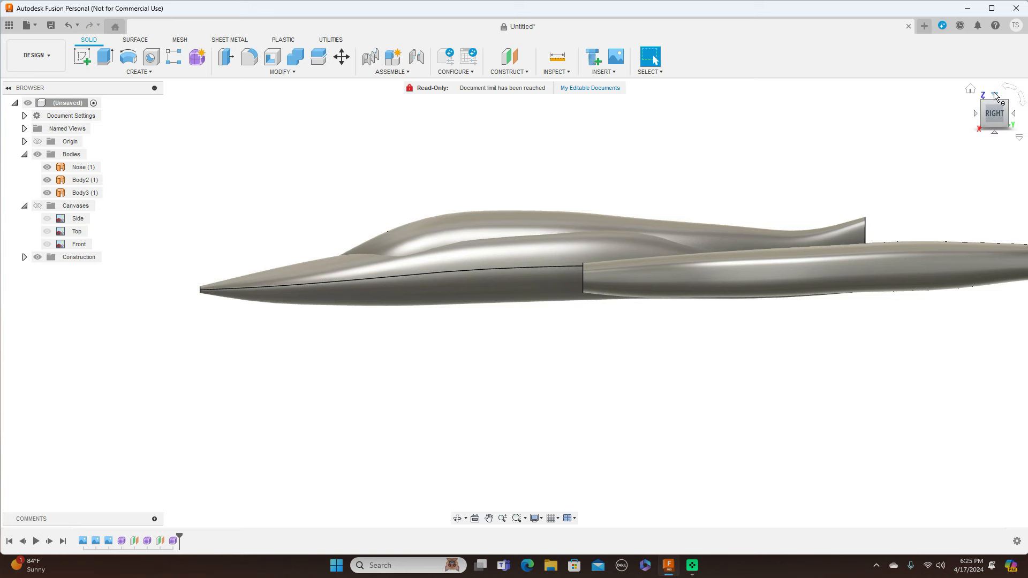
Reopen the canopy and spine form for editing and show the canvases behind it in the side view.
{"action": "left_click", "coordinate": [995, 94]}
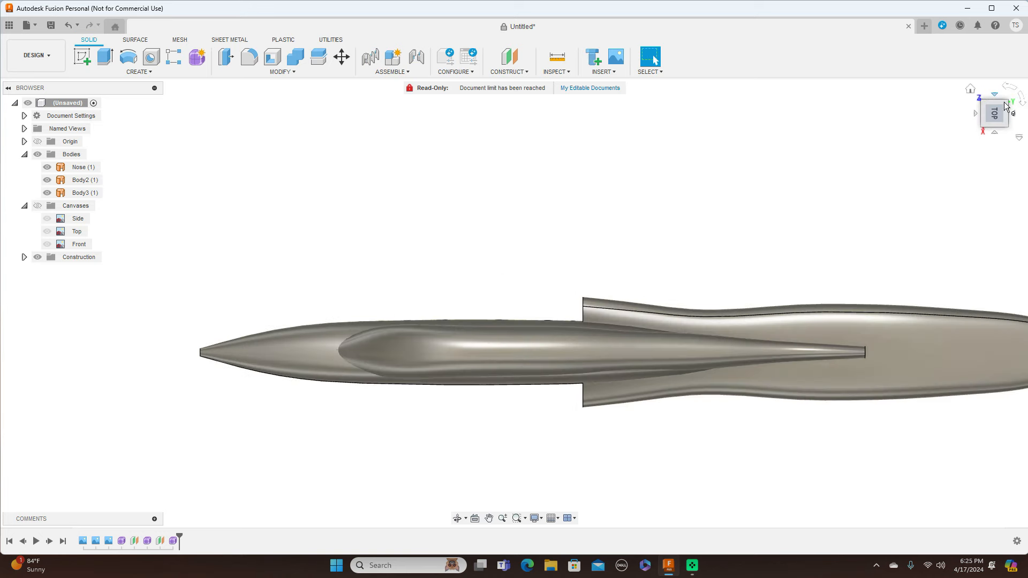
{"action": "left_click", "coordinate": [995, 130]}
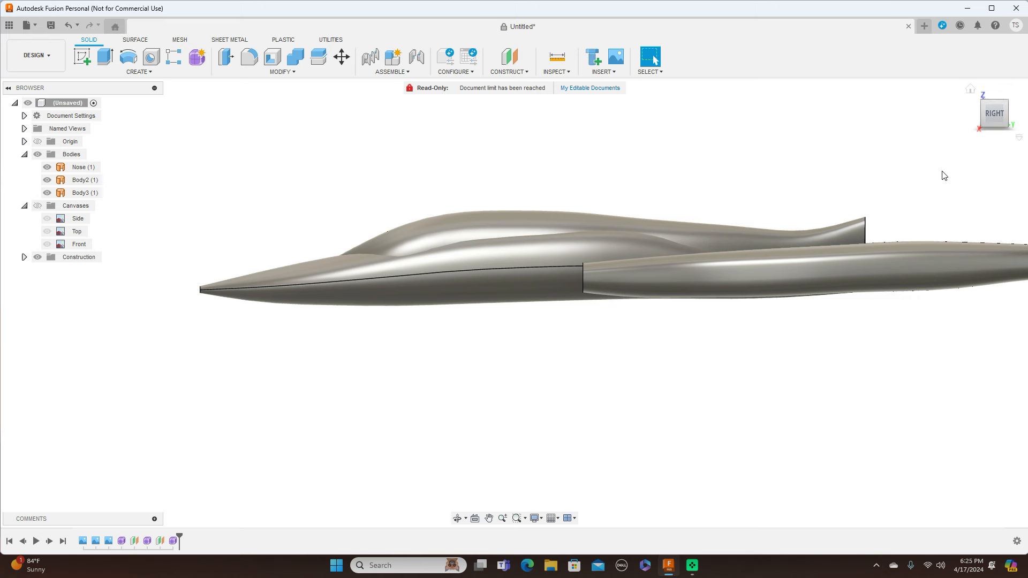
{"action": "scroll", "coordinate": [918, 184], "scroll_direction": "up", "scroll_amount": 1}
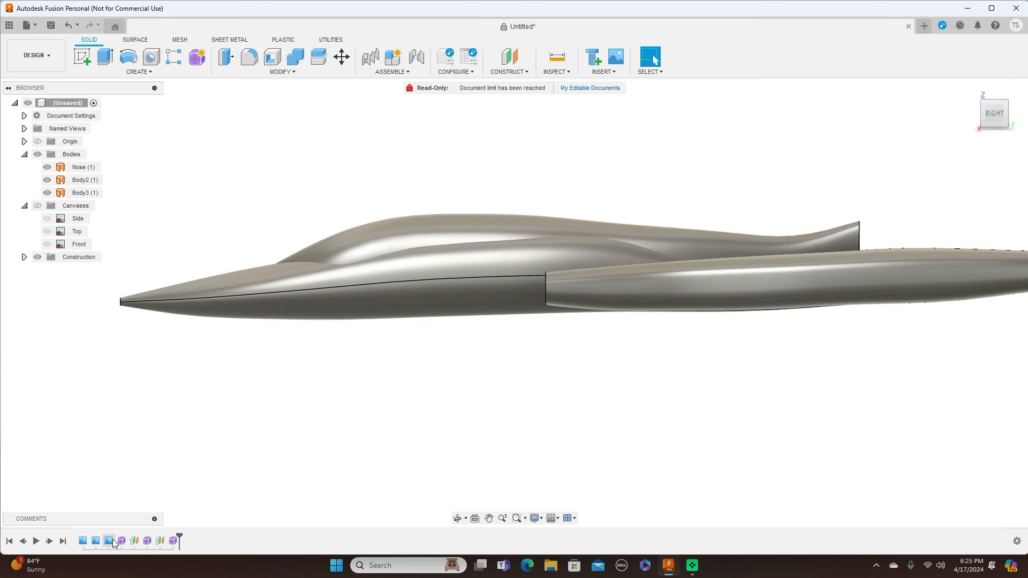
{"action": "left_click", "coordinate": [174, 542]}
{"action": "right_click", "coordinate": [174, 542]}
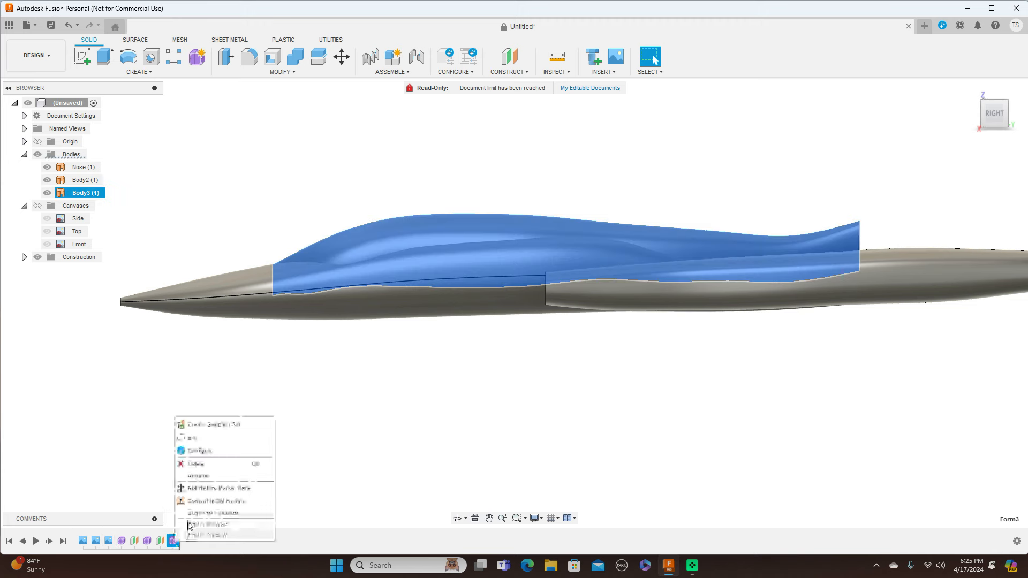
{"action": "left_click", "coordinate": [200, 436]}
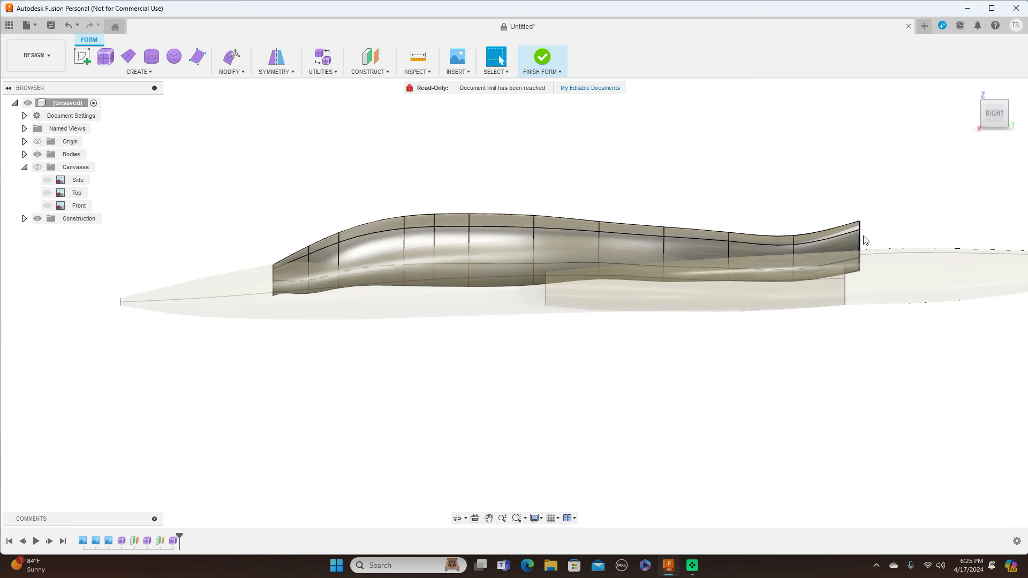
{"action": "left_click", "coordinate": [38, 167]}
{"action": "scroll", "coordinate": [857, 237], "scroll_direction": "up", "scroll_amount": 3}
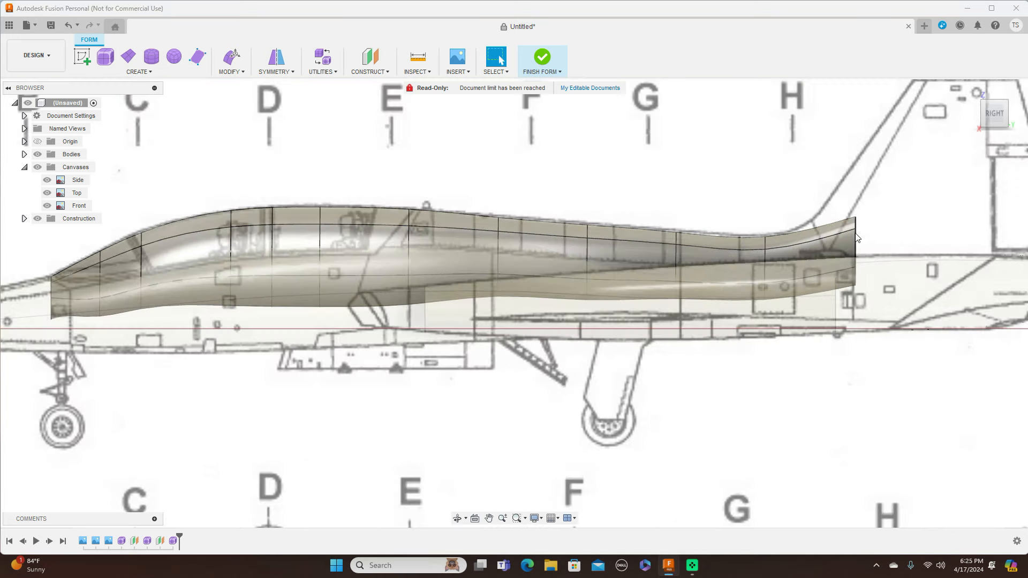
Lower the whole edge loop at the rear end of the spine by about 40.9 mm.
{"action": "double_click", "coordinate": [857, 237]}
{"action": "right_click", "coordinate": [878, 223]}
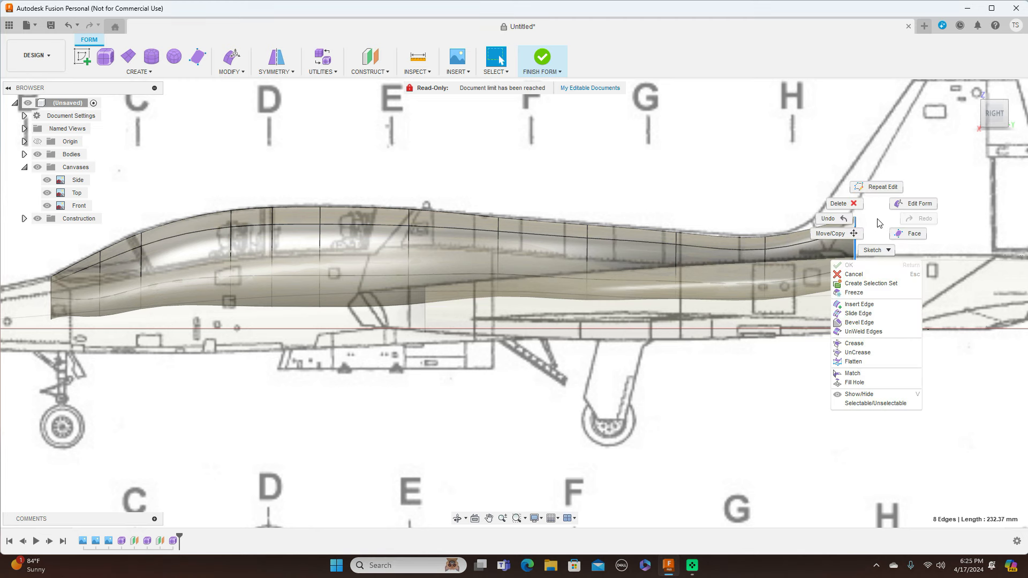
{"action": "left_click", "coordinate": [917, 204]}
{"action": "left_click_drag", "start_coordinate": [868, 233], "coordinate": [868, 261]}
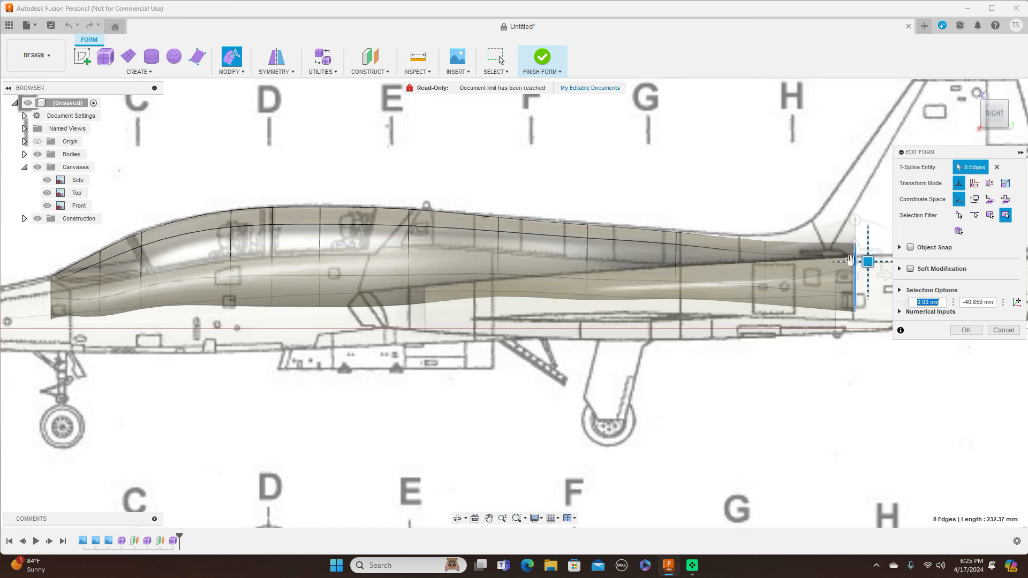
Raise the edge ring just ahead of the spine's rear end by about 9.2 mm, shift it about 0.8 mm lengthwise, and finish the form.
{"action": "double_click", "coordinate": [766, 251]}
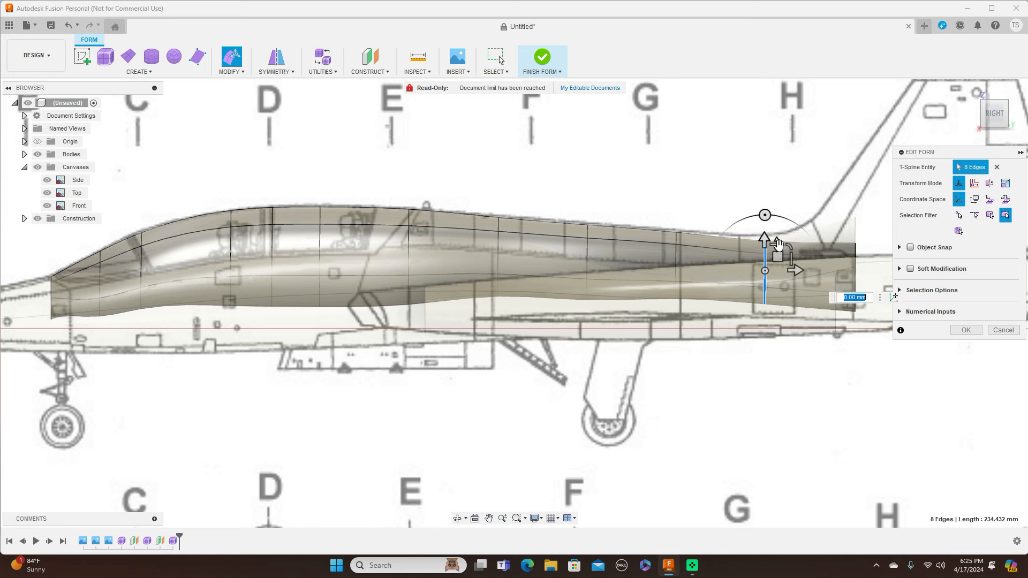
{"action": "left_click_drag", "start_coordinate": [778, 255], "coordinate": [779, 252]}
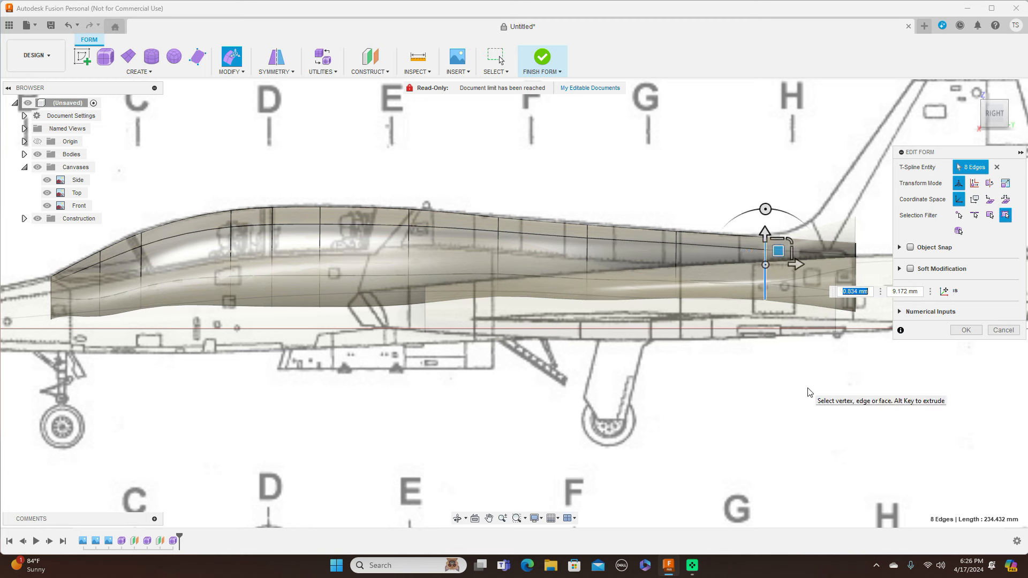
{"action": "middle_click_drag", "start_coordinate": [511, 373], "coordinate": [616, 371]}
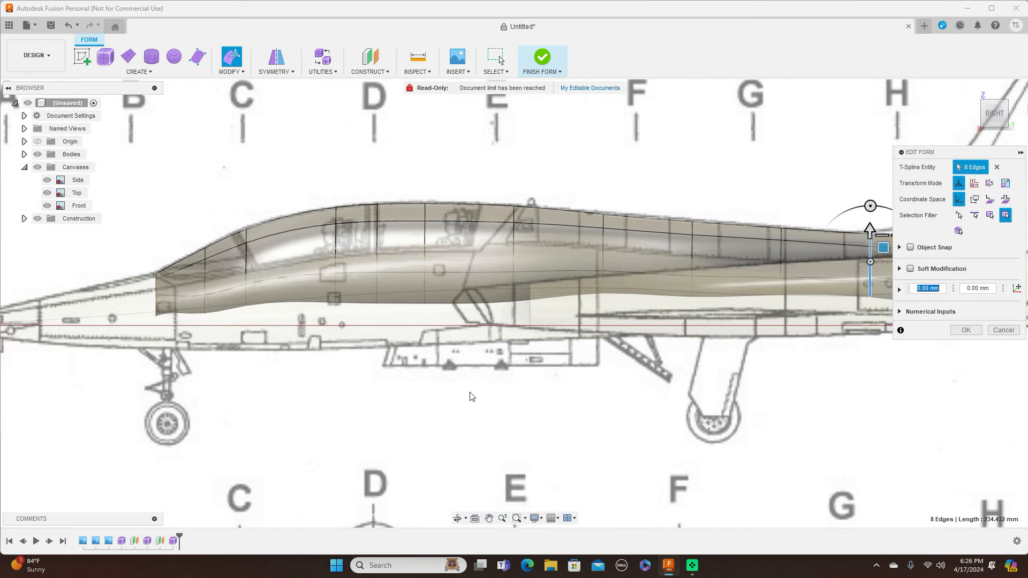
{"action": "left_click", "coordinate": [964, 330]}
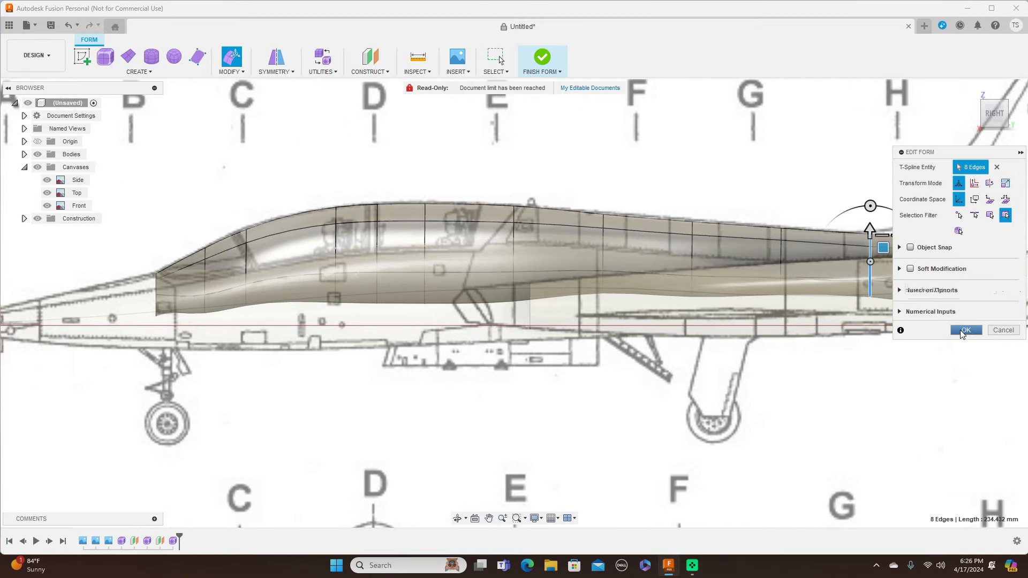
{"action": "left_click", "coordinate": [560, 72]}
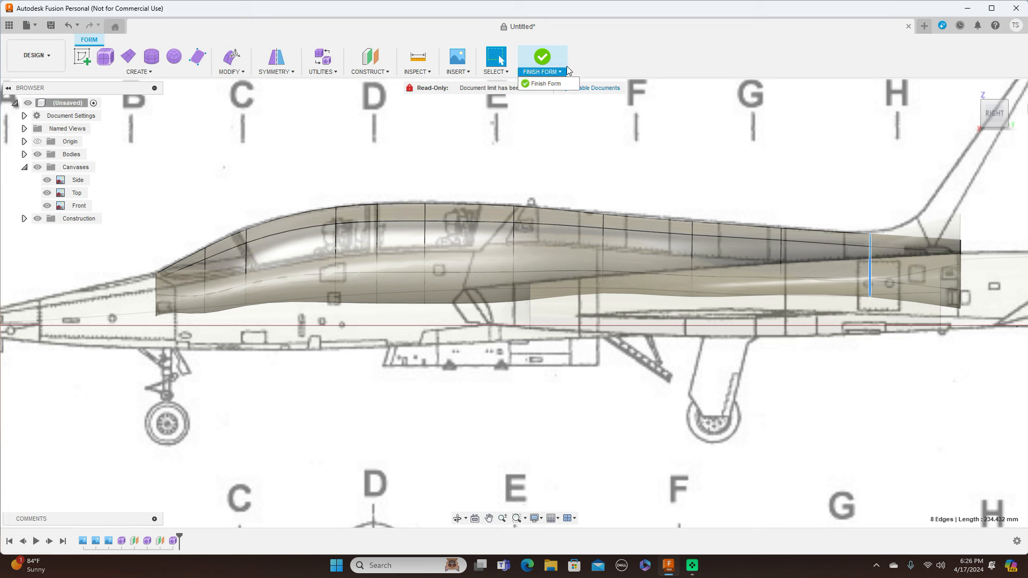
{"action": "left_click", "coordinate": [547, 84]}
Compare the fuselage, canopy and spine profile with the side canvas by toggling the canvases, leaving them hidden.
{"action": "scroll", "coordinate": [765, 198], "scroll_direction": "down", "scroll_amount": 3}
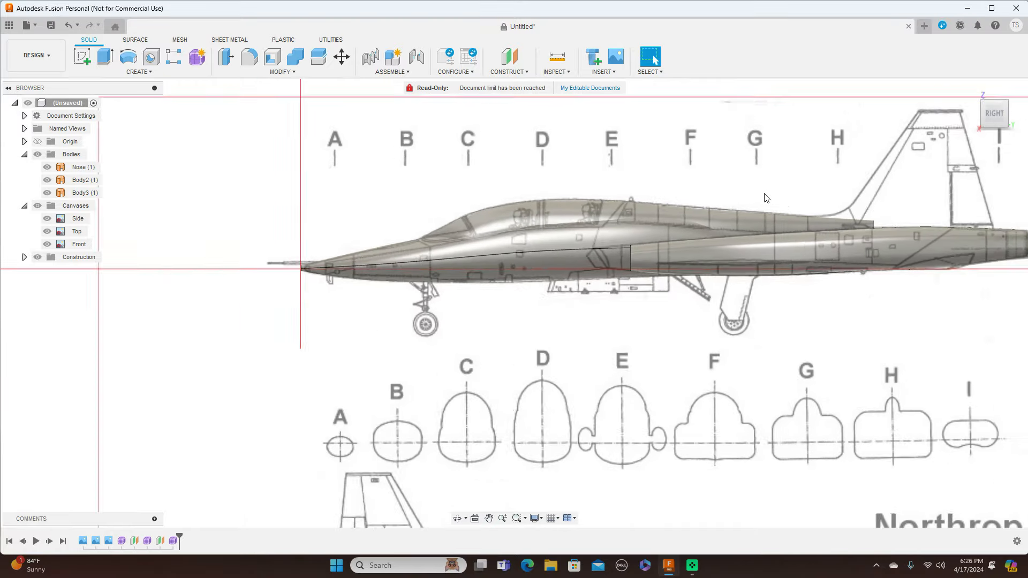
{"action": "scroll", "coordinate": [765, 198], "scroll_direction": "down", "scroll_amount": 1}
{"action": "middle_click_drag", "start_coordinate": [905, 396], "coordinate": [848, 407]}
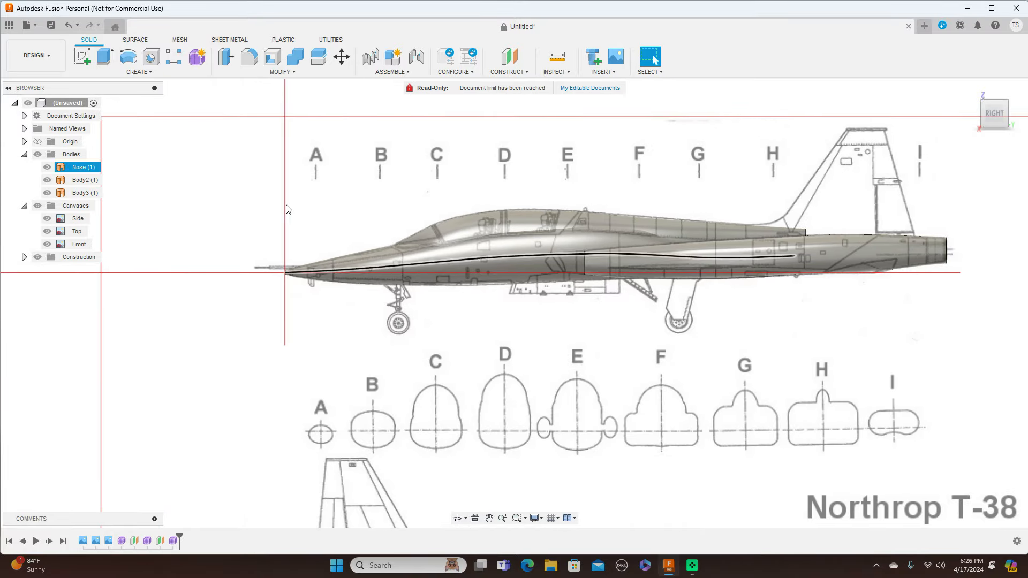
{"action": "left_click", "coordinate": [38, 207]}
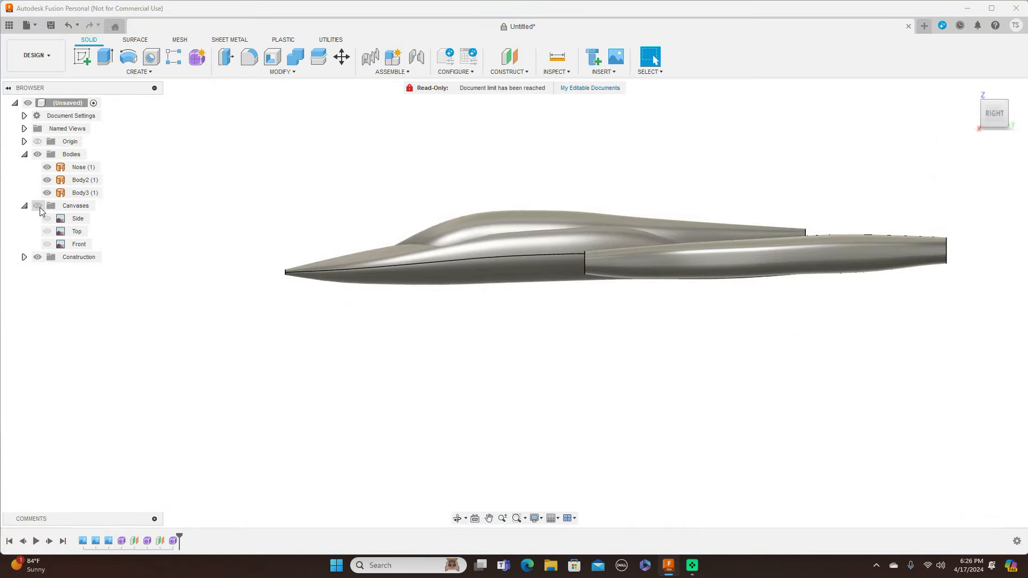
{"action": "left_click", "coordinate": [39, 206]}
{"action": "left_click", "coordinate": [39, 207]}
Examine the shape and transitions of the combined fuselage, canopy and spine bodies from the front, at an angle and from the side.
{"action": "mouse_move", "coordinate": [977, 123]}
{"action": "mouse_move", "coordinate": [981, 112]}
{"action": "left_mouse_down"}
{"action": "mouse_move", "coordinate": [996, 117]}
{"action": "mouse_move", "coordinate": [947, 131]}
{"action": "left_mouse_up"}
{"action": "left_click", "coordinate": [538, 222]}
{"action": "left_click", "coordinate": [712, 224]}
{"action": "left_click_drag", "start_coordinate": [991, 113], "coordinate": [985, 121]}
{"action": "left_click", "coordinate": [566, 252]}
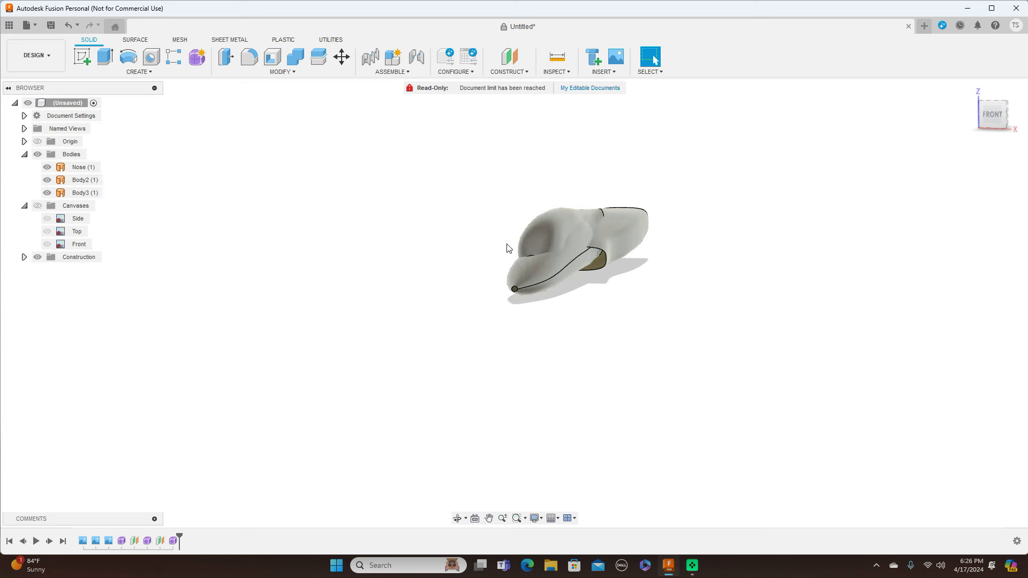
{"action": "left_click", "coordinate": [773, 236]}
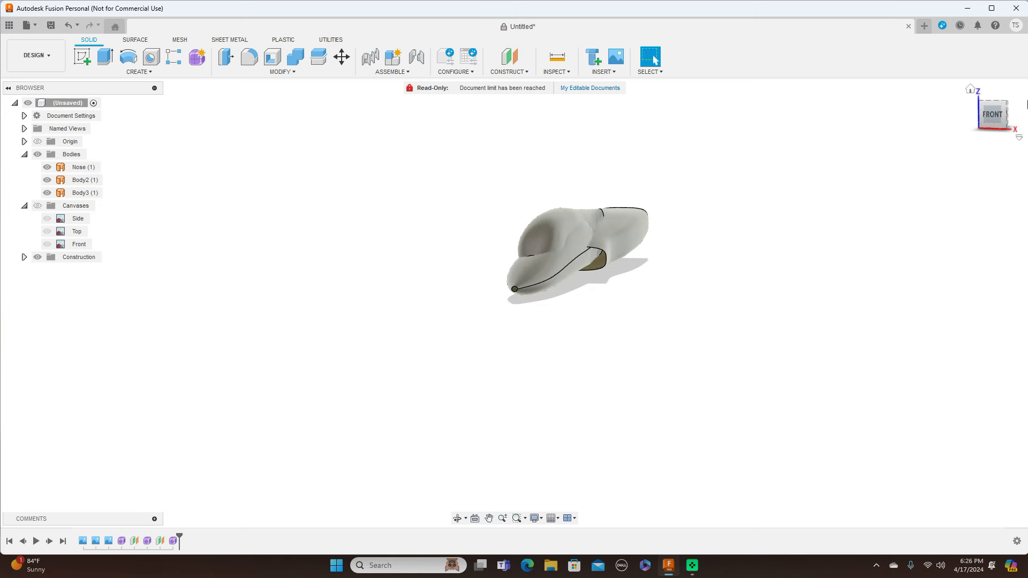
{"action": "left_click", "coordinate": [1009, 108]}
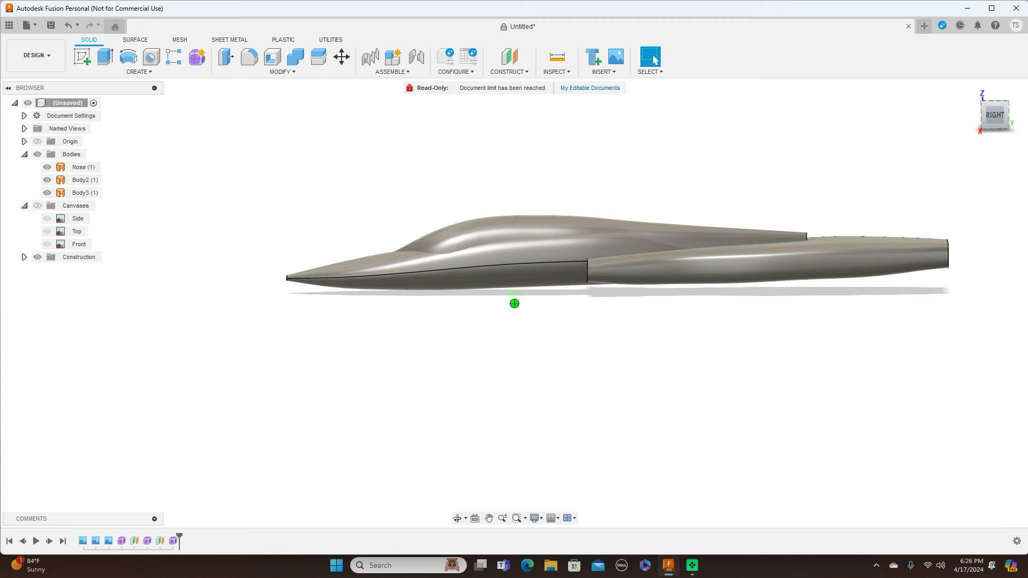
{"action": "middle_click_drag", "start_coordinate": [515, 303], "coordinate": [512, 313], "text": "shift"}
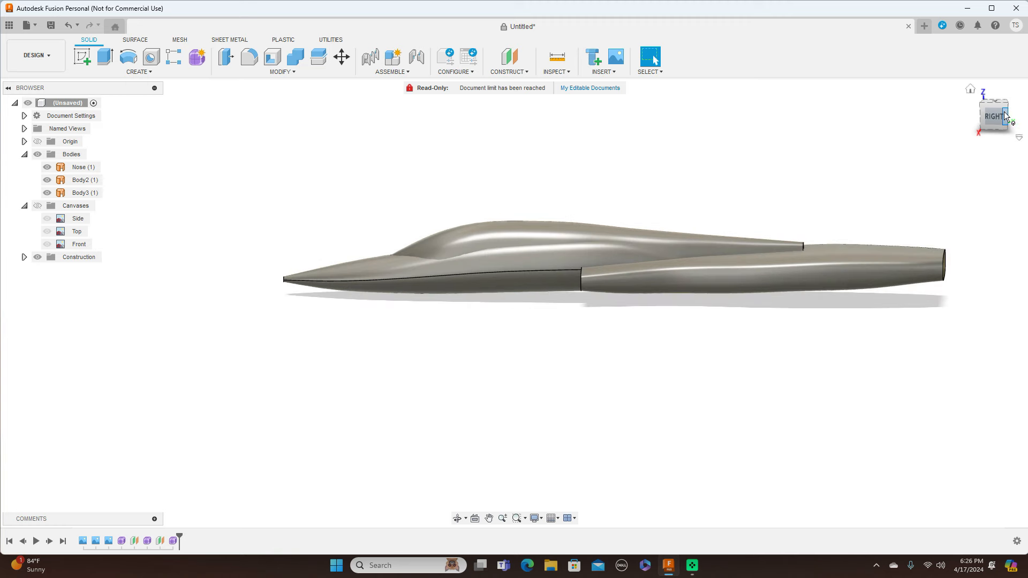
{"action": "left_click", "coordinate": [993, 115]}
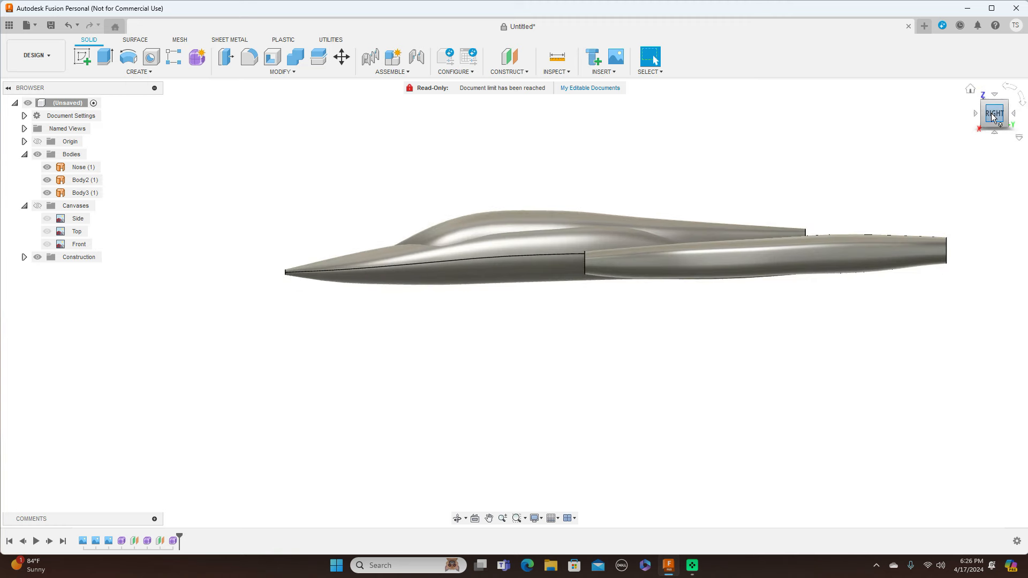
{"action": "middle_click_drag", "start_coordinate": [918, 145], "coordinate": [846, 168]}
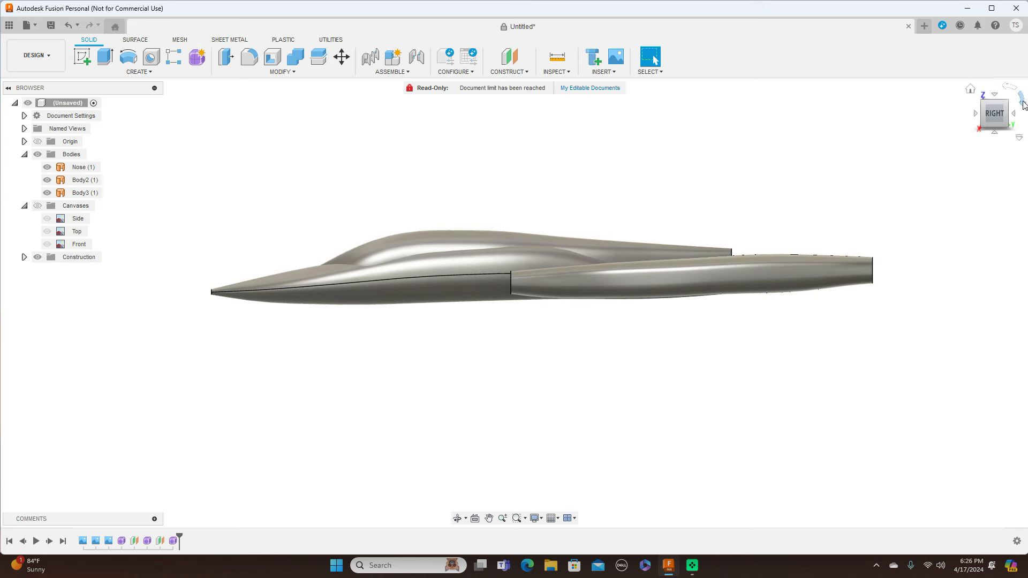
{"action": "mouse_move", "coordinate": [988, 114]}
{"action": "left_mouse_down"}
{"action": "mouse_move", "coordinate": [991, 163]}
{"action": "mouse_move", "coordinate": [995, 112]}
{"action": "left_mouse_up"}
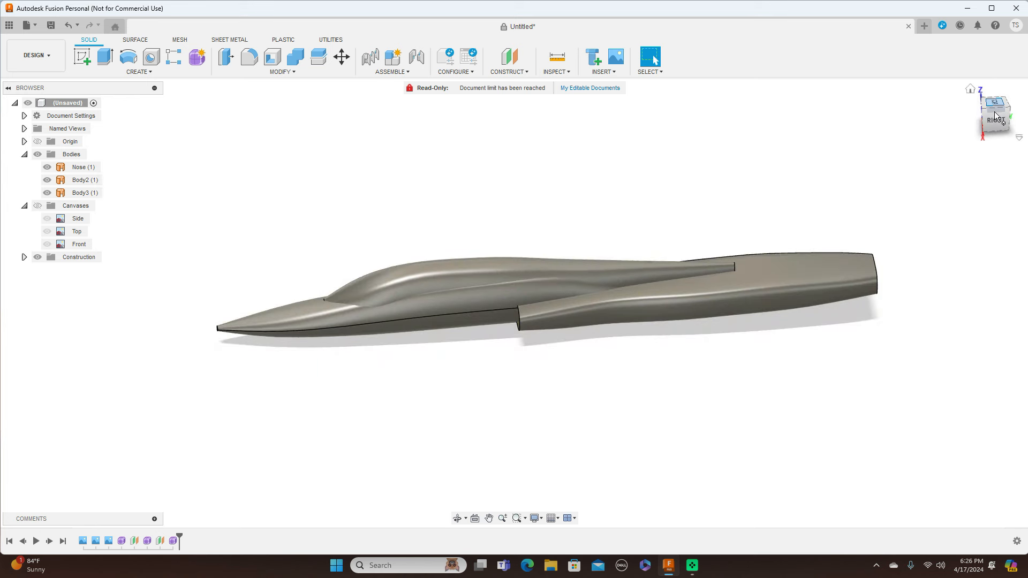
{"action": "left_click", "coordinate": [995, 119]}
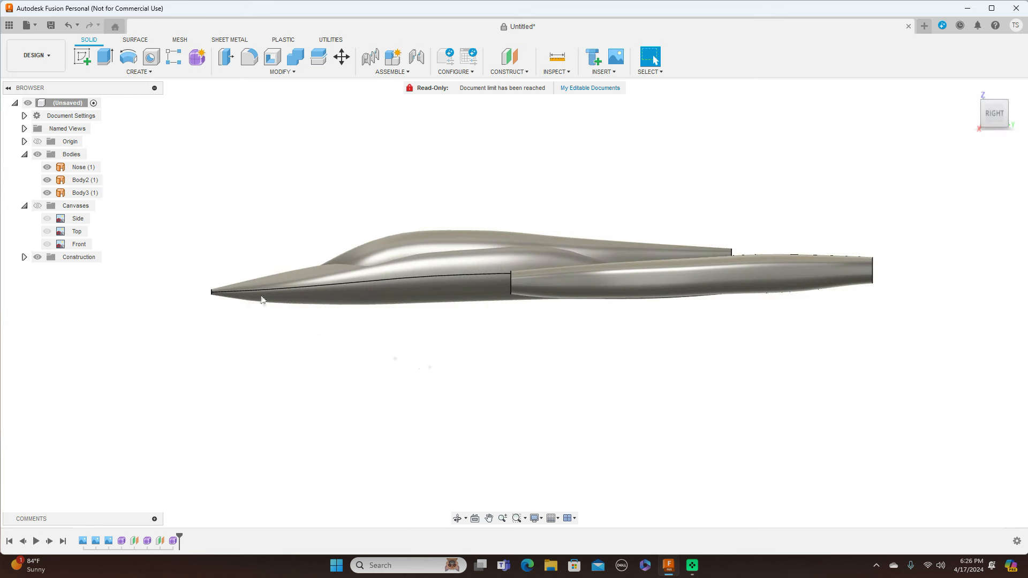
Show the canvases again over the aircraft bodies in the side view.
{"action": "left_click", "coordinate": [37, 206]}
{"action": "left_click", "coordinate": [709, 330]}
{"action": "scroll", "coordinate": [729, 364], "scroll_direction": "up", "scroll_amount": 2}
{"action": "scroll", "coordinate": [860, 356], "scroll_direction": "up", "scroll_amount": 1}
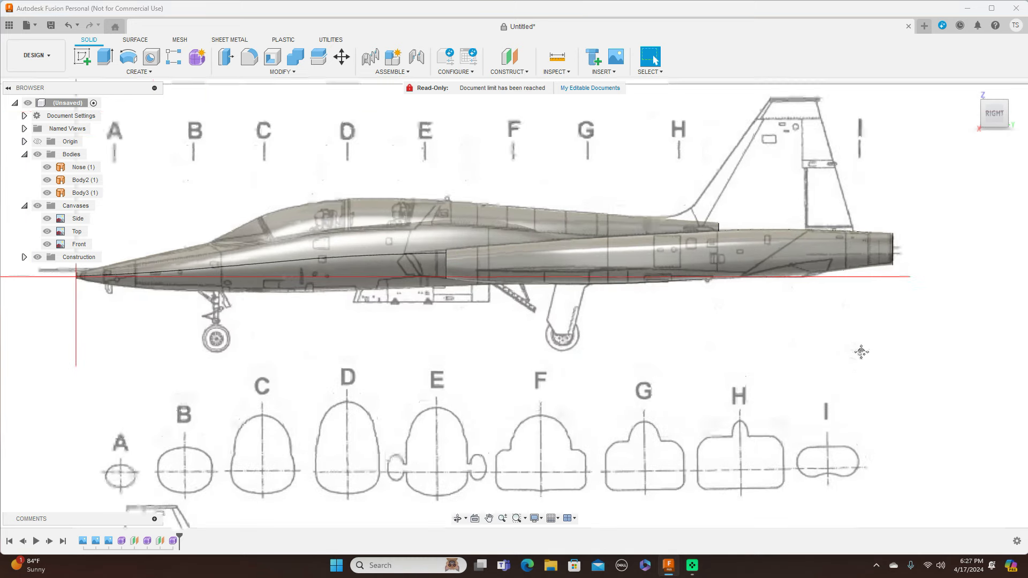
Start a sketch on the side-view origin plane and hide all bodies to expose the canvas around the tail fin.
{"action": "middle_click_drag", "start_coordinate": [863, 355], "coordinate": [785, 368]}
{"action": "left_click", "coordinate": [81, 52]}
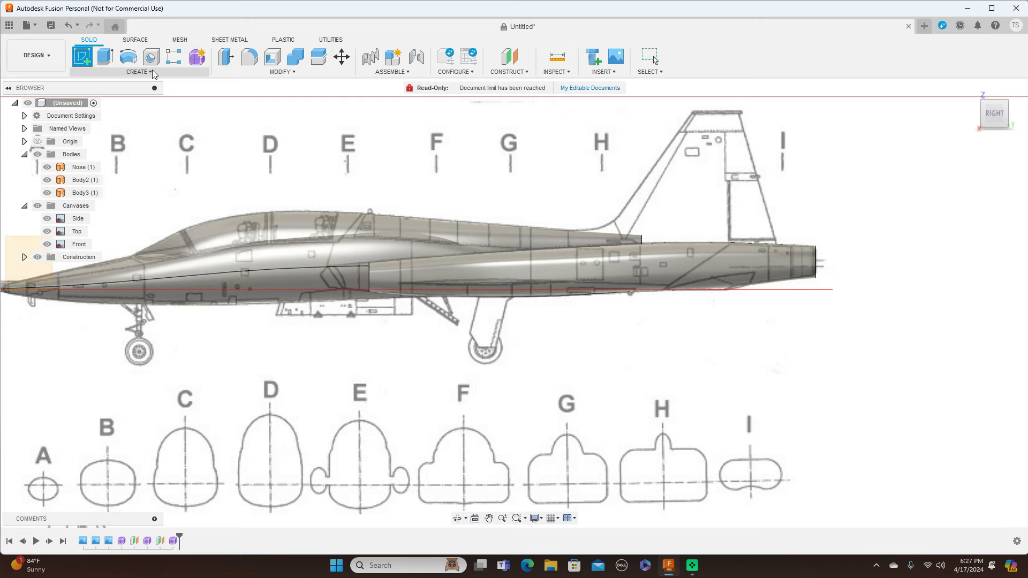
{"action": "left_click", "coordinate": [21, 246]}
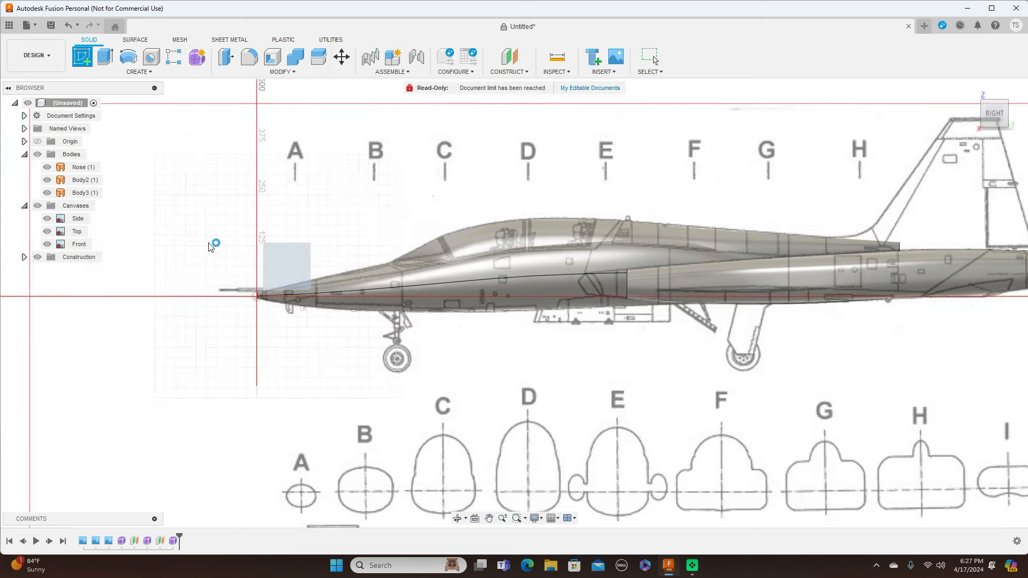
{"action": "mouse_move", "coordinate": [801, 424]}
{"action": "middle_mouse_down"}
{"action": "mouse_move", "coordinate": [491, 365]}
{"action": "mouse_move", "coordinate": [245, 358]}
{"action": "middle_mouse_up"}
{"action": "scroll", "coordinate": [583, 341], "scroll_direction": "up", "scroll_amount": 1}
{"action": "middle_click_drag", "start_coordinate": [637, 294], "coordinate": [644, 420]}
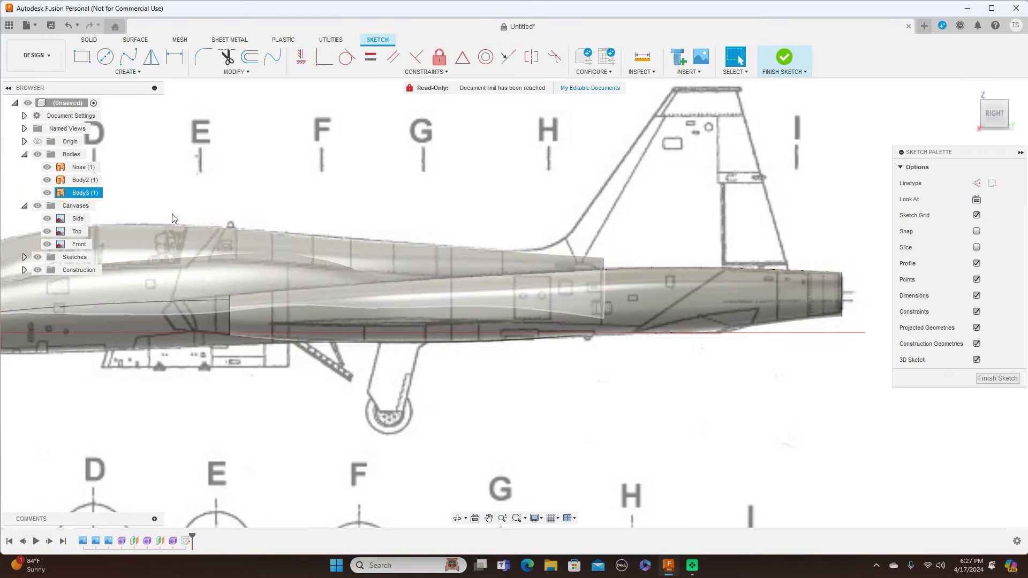
{"action": "left_click", "coordinate": [37, 154]}
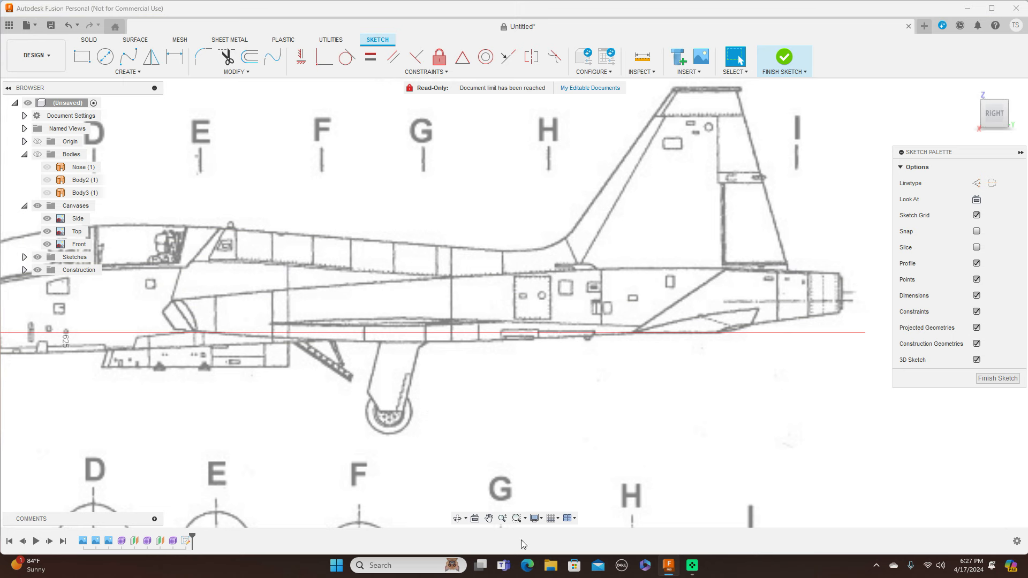
Sketch a horizontal line about 482 mm long in the rear fuselage below the tail fin, and finish the sketch.
{"action": "key", "text": "l"}
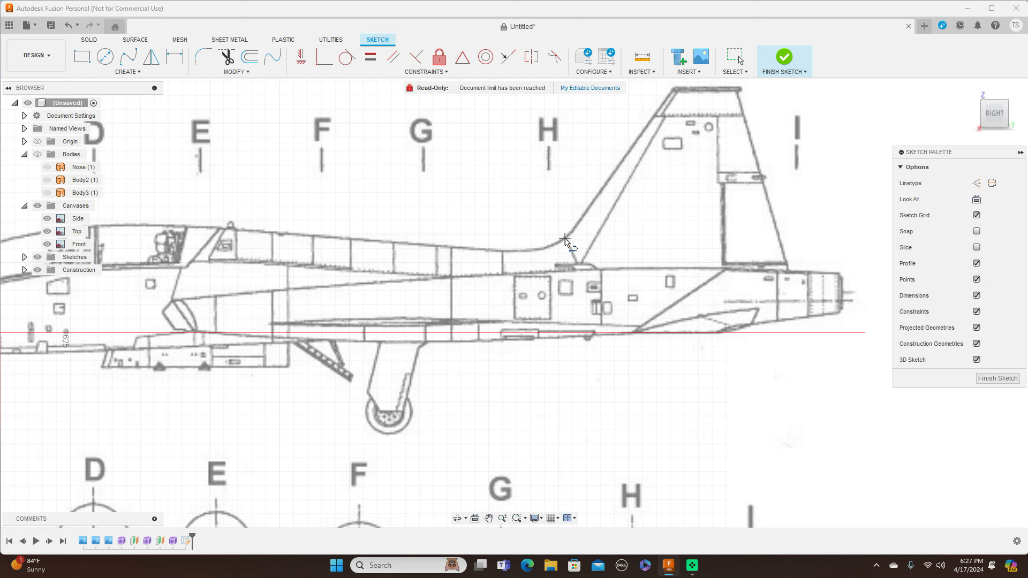
{"action": "left_click", "coordinate": [526, 284]}
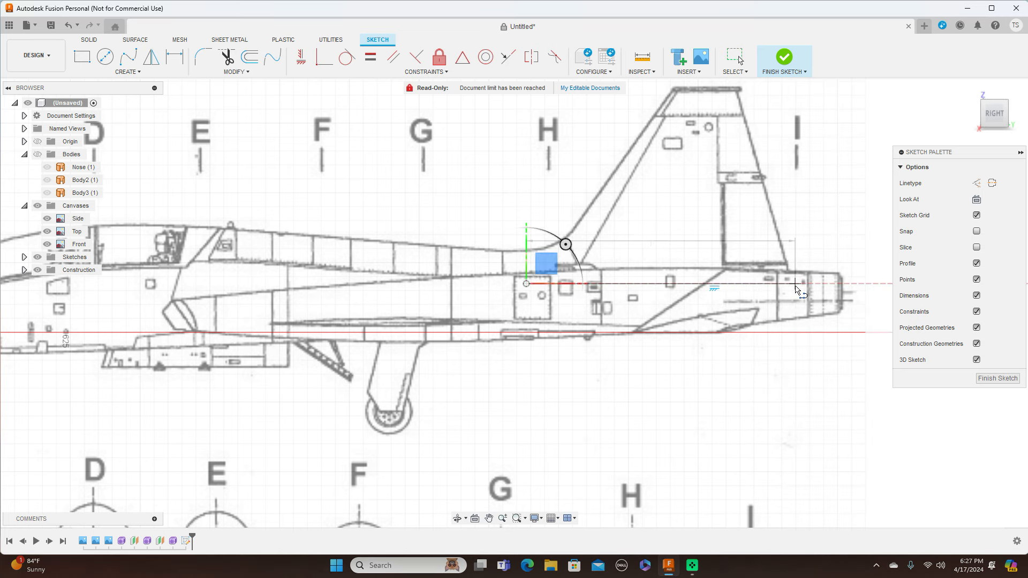
{"action": "left_click", "coordinate": [796, 289]}
{"action": "right_click", "coordinate": [796, 289]}
{"action": "left_click", "coordinate": [829, 286]}
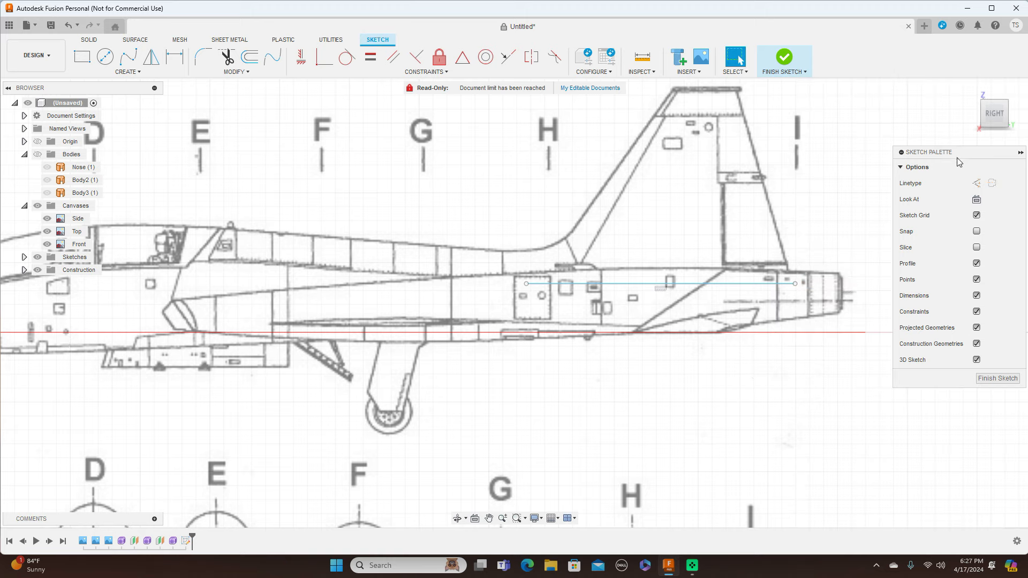
{"action": "left_click", "coordinate": [996, 96]}
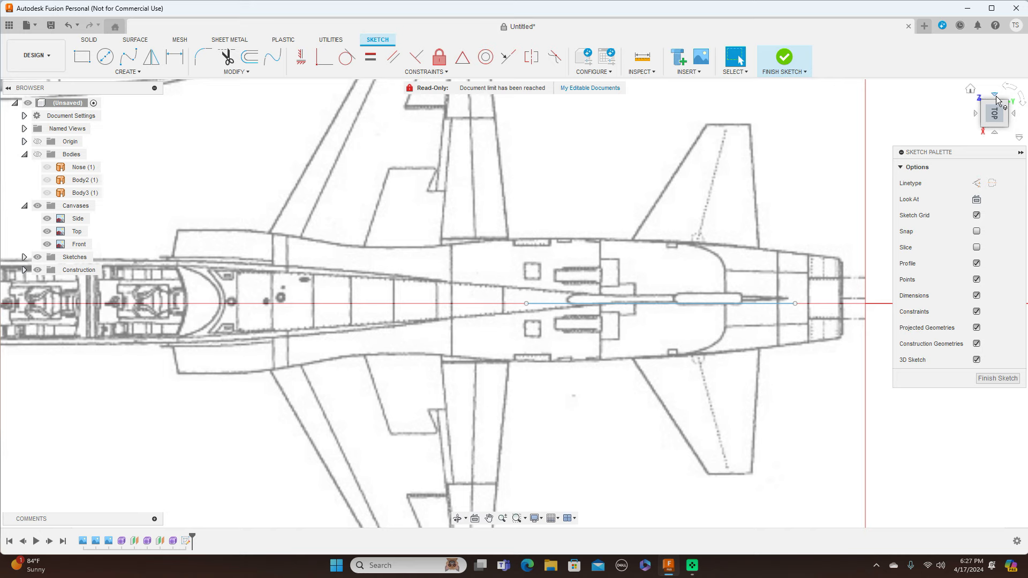
{"action": "left_click", "coordinate": [995, 135]}
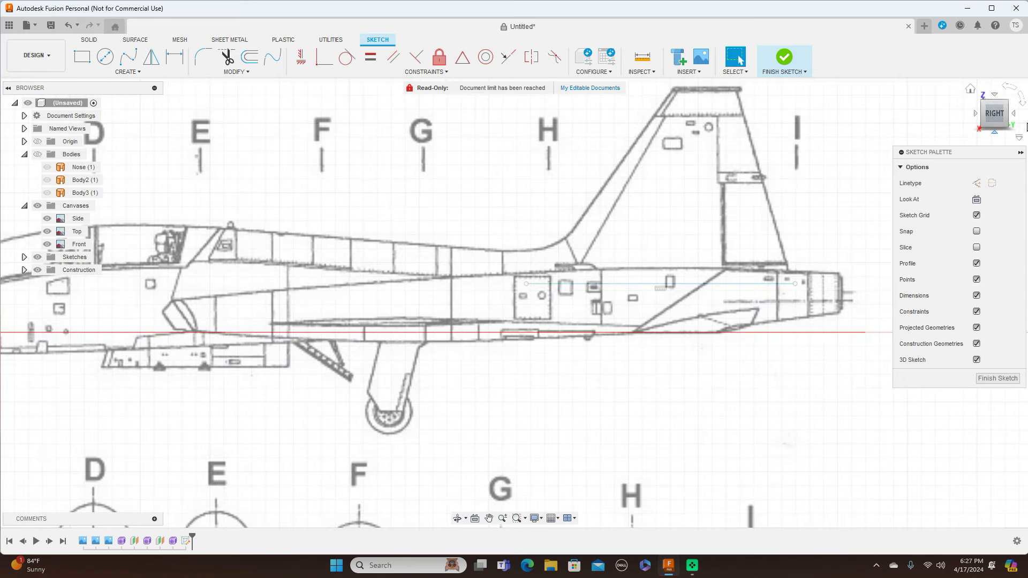
{"action": "left_click", "coordinate": [995, 379]}
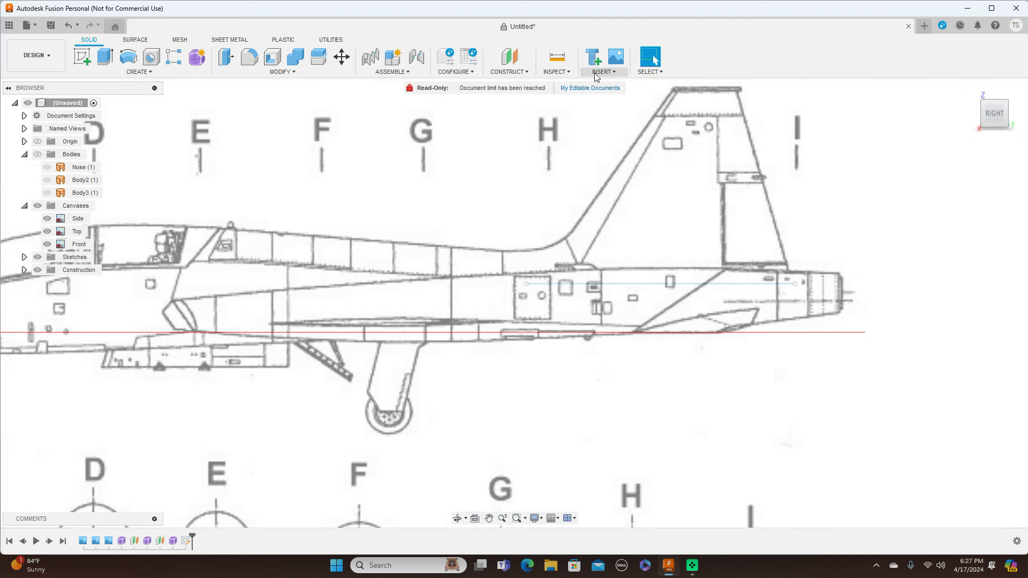
Construct a plane at angle through the sketched horizontal line, at 0 degrees.
{"action": "left_click", "coordinate": [529, 71]}
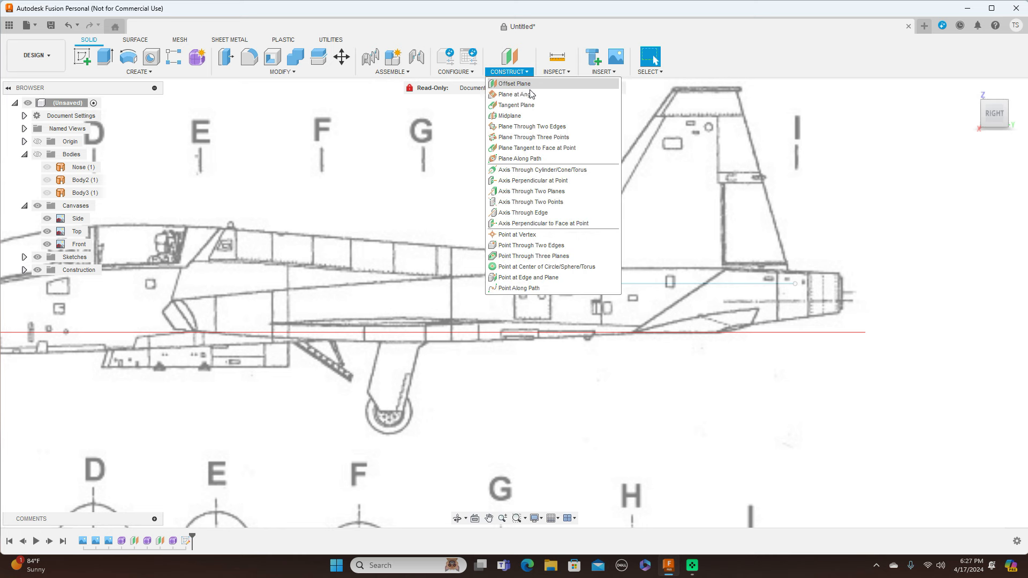
{"action": "left_click", "coordinate": [531, 97]}
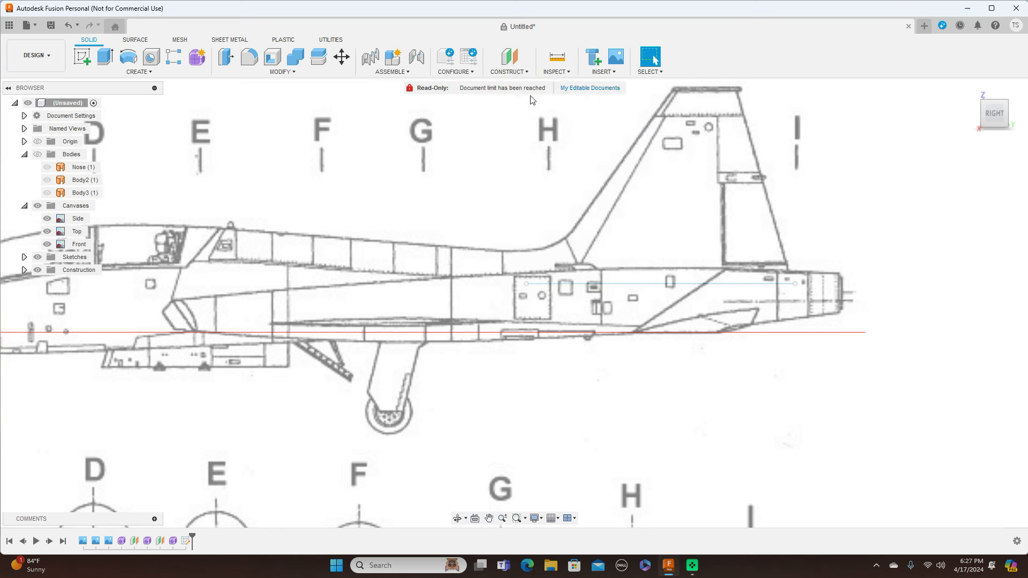
{"action": "left_click", "coordinate": [706, 288]}
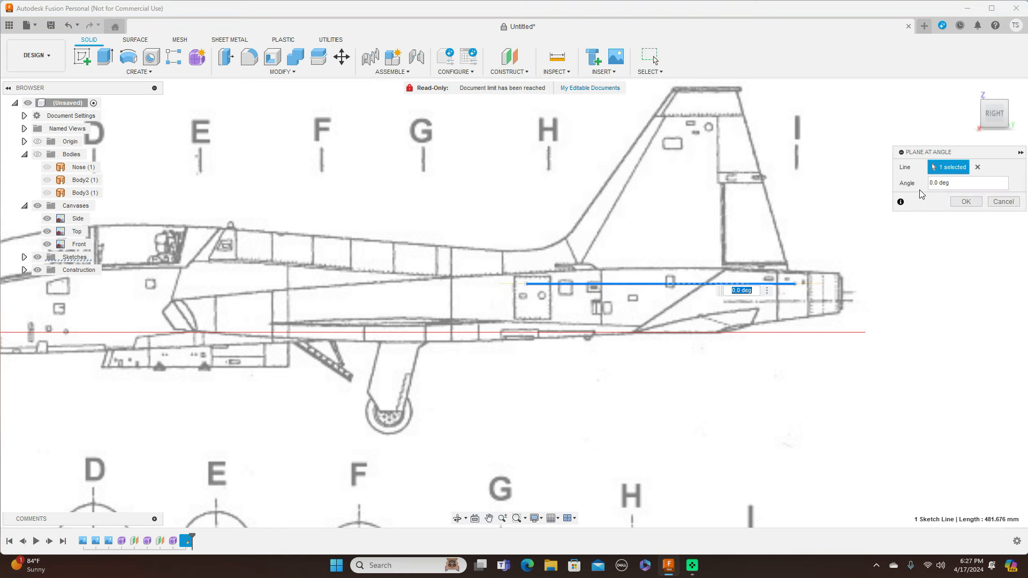
{"action": "left_click", "coordinate": [966, 203]}
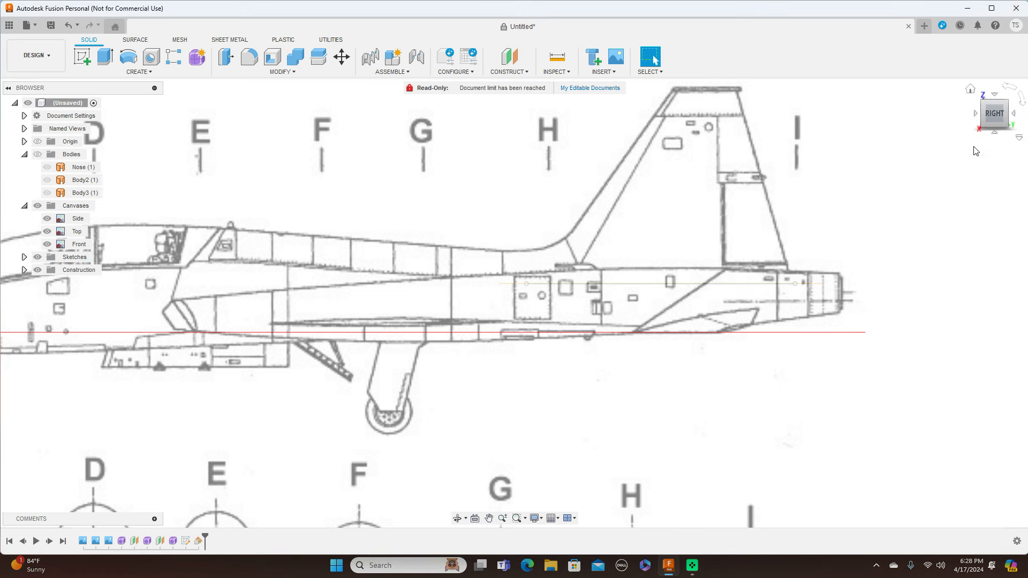
Start a sketch on the new construction plane and orient the top view with the aircraft's tail horizontal.
{"action": "left_click", "coordinate": [994, 103]}
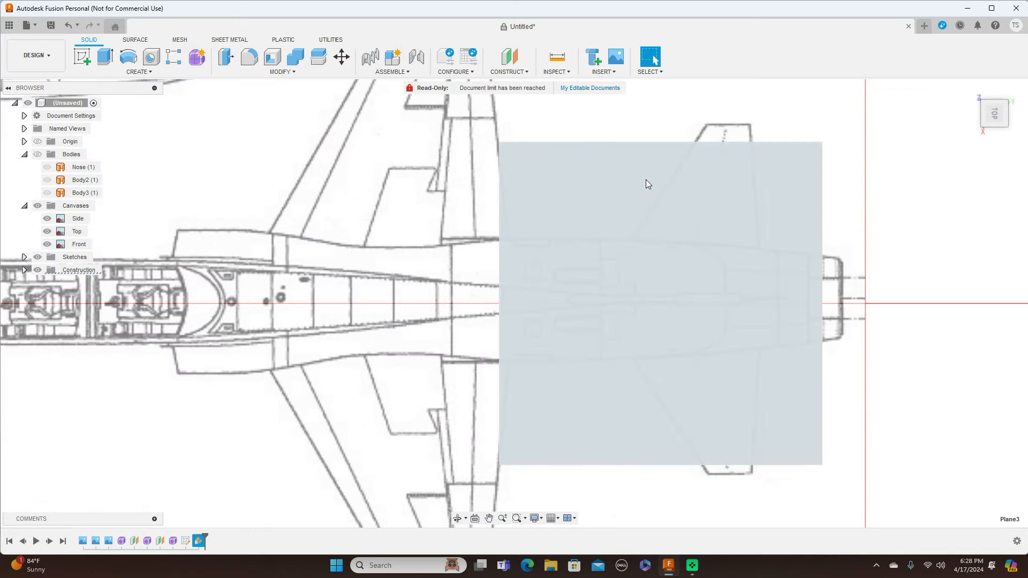
{"action": "left_click", "coordinate": [517, 170]}
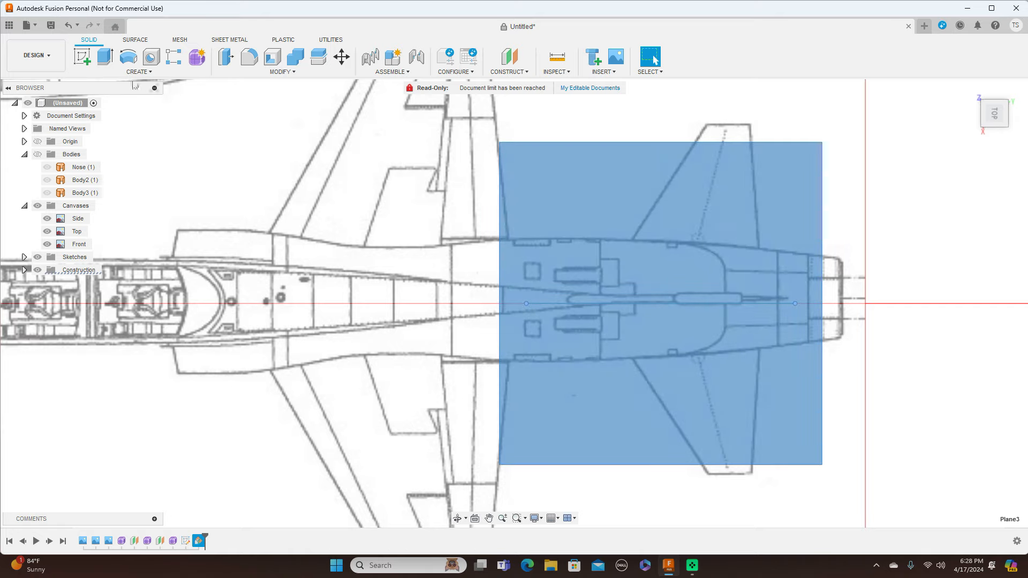
{"action": "left_click", "coordinate": [83, 56]}
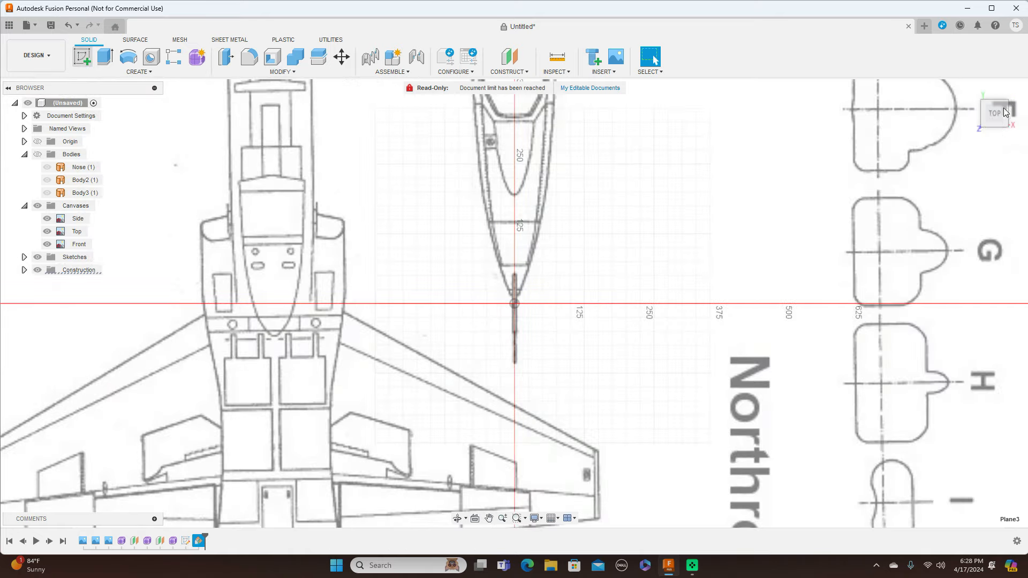
{"action": "left_click", "coordinate": [1024, 99]}
{"action": "middle_click_drag", "start_coordinate": [770, 129], "coordinate": [350, 114]}
{"action": "scroll", "coordinate": [712, 182], "scroll_direction": "up", "scroll_amount": 6}
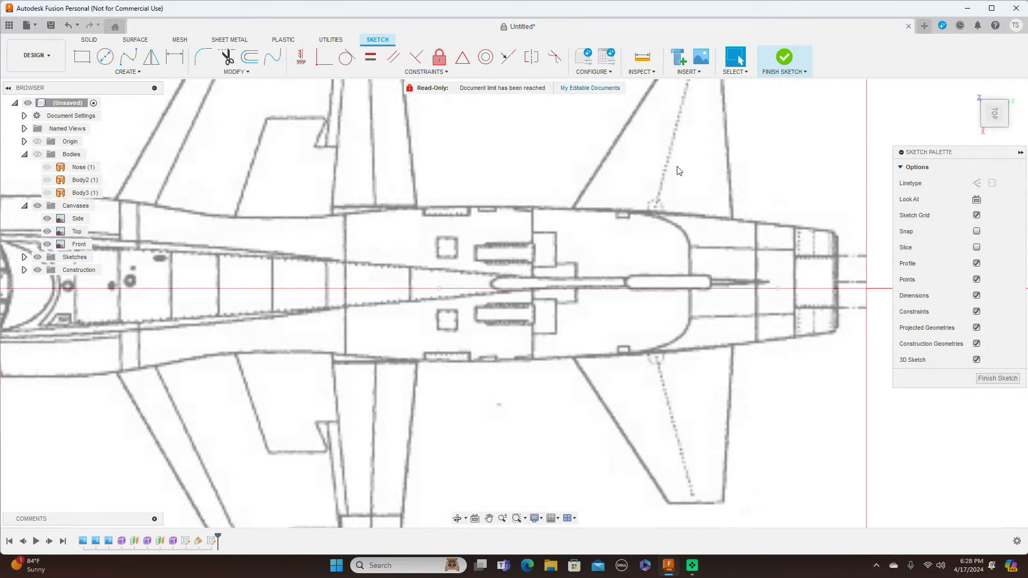
Draw a six-point fit point spline for half the fin's airfoil, rounded at the front and tapering back to the centre line.
{"action": "left_click", "coordinate": [129, 58]}
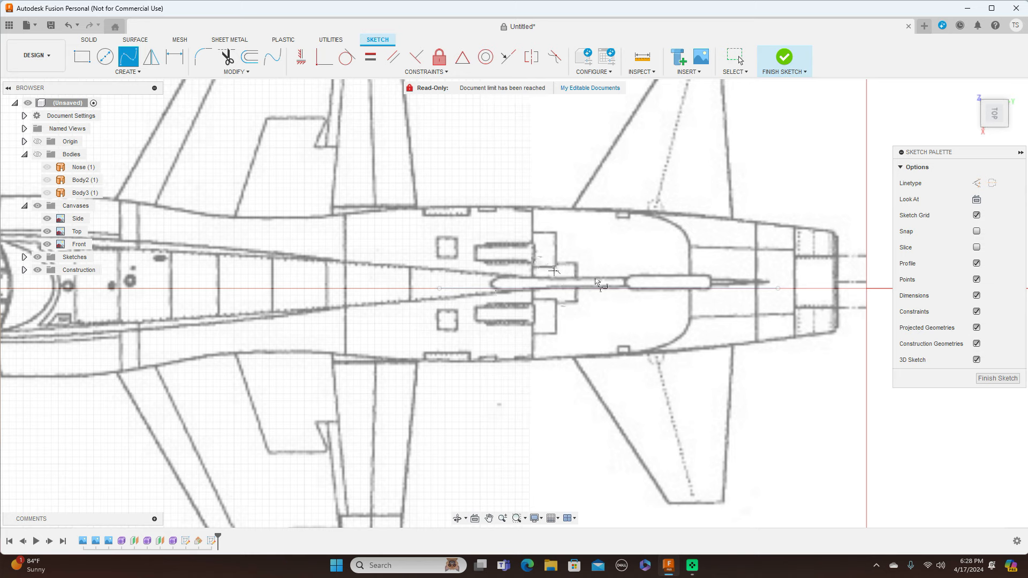
{"action": "left_click", "coordinate": [438, 289]}
{"action": "scroll", "coordinate": [442, 281], "scroll_direction": "up", "scroll_amount": 2}
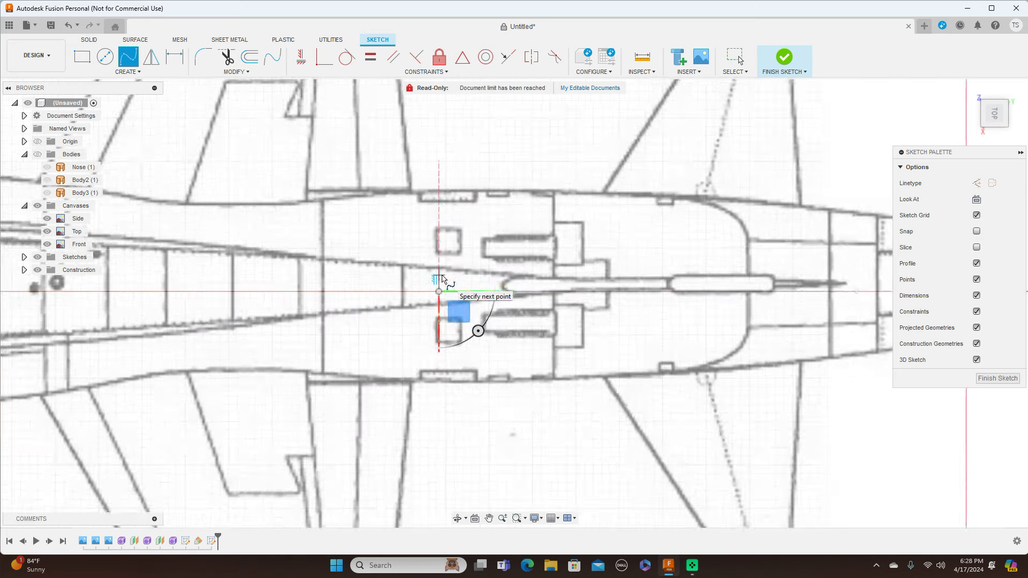
{"action": "scroll", "coordinate": [442, 278], "scroll_direction": "up", "scroll_amount": 2}
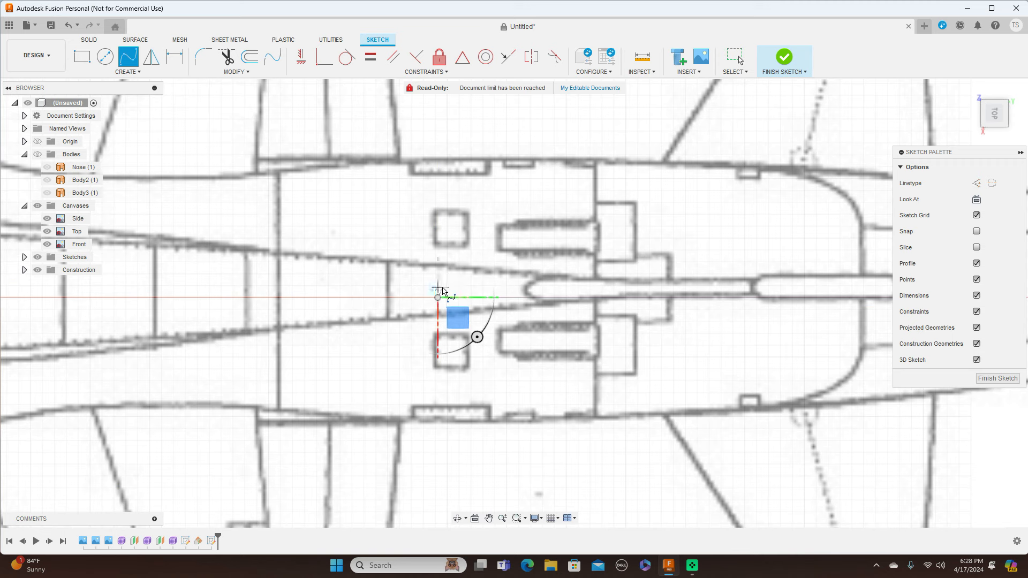
{"action": "left_click", "coordinate": [444, 289]}
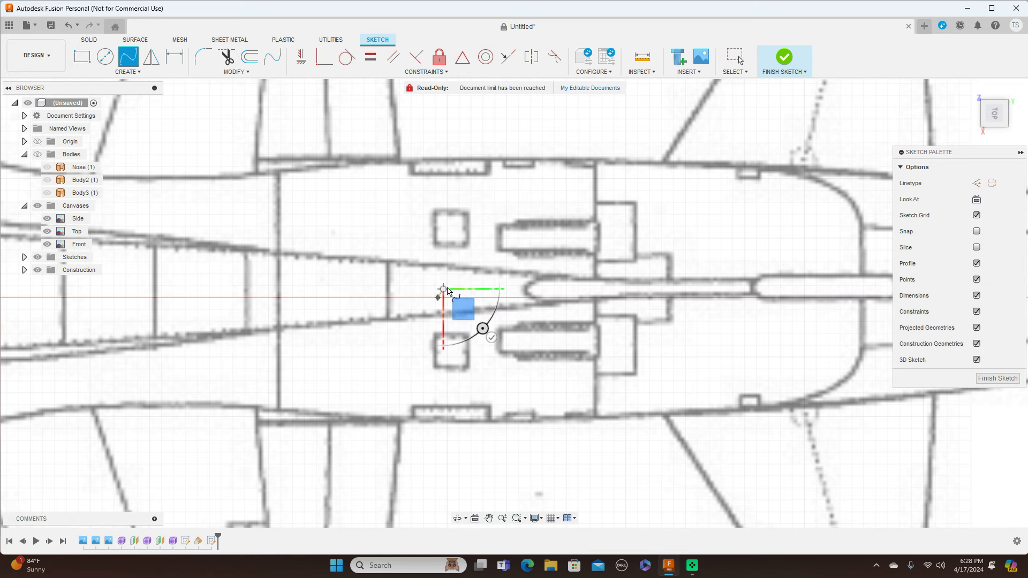
{"action": "left_click", "coordinate": [472, 282]}
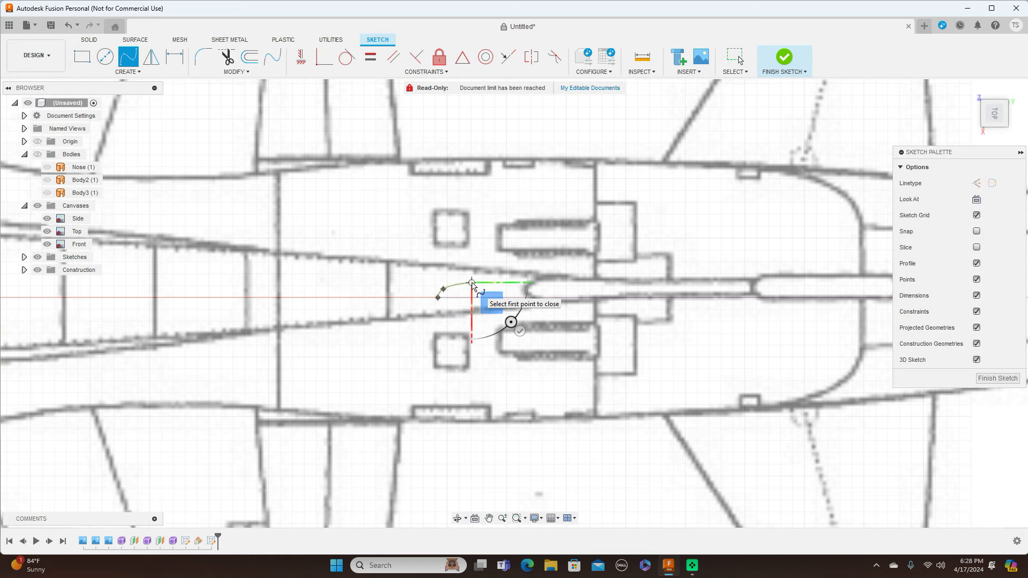
{"action": "scroll", "coordinate": [473, 286], "scroll_direction": "down", "scroll_amount": 2}
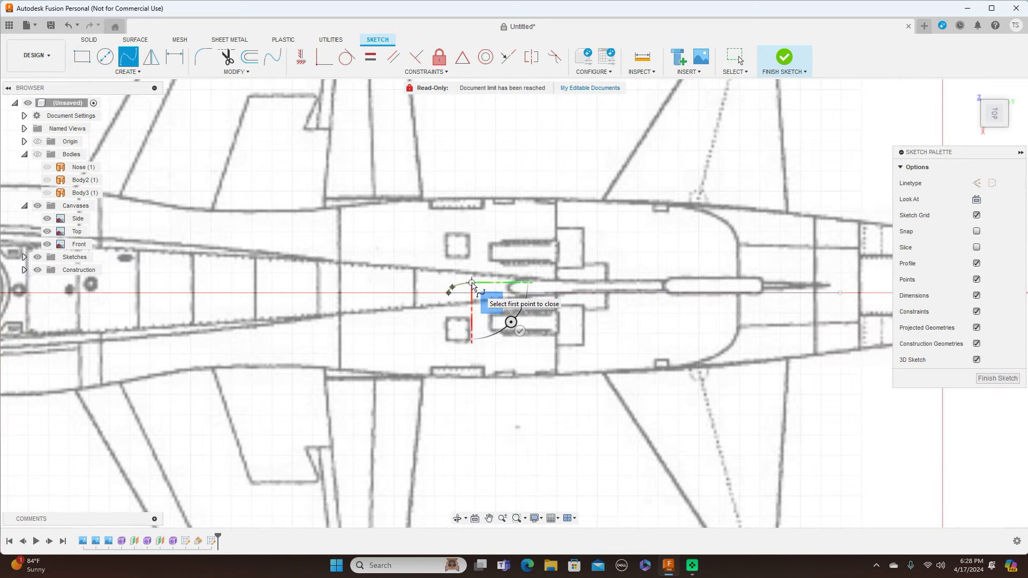
{"action": "left_click", "coordinate": [551, 284]}
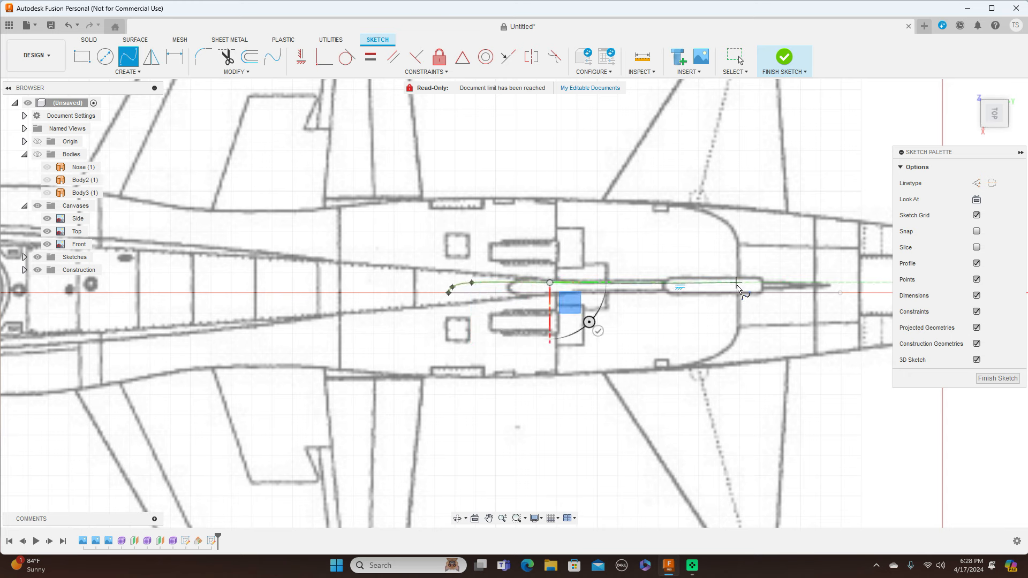
{"action": "scroll", "coordinate": [718, 289], "scroll_direction": "up", "scroll_amount": 2}
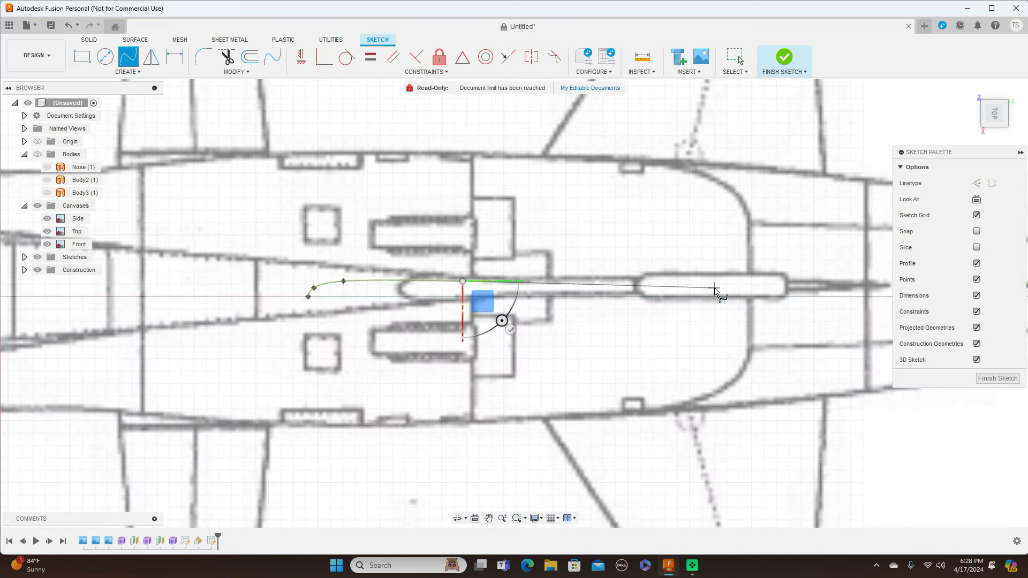
{"action": "left_click", "coordinate": [715, 289]}
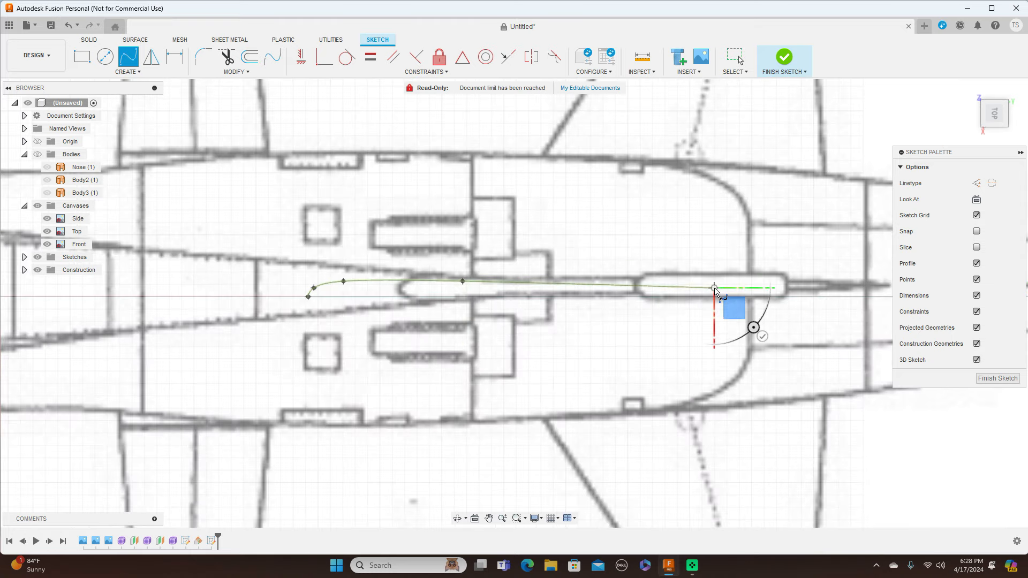
{"action": "middle_click_drag", "start_coordinate": [714, 289], "coordinate": [572, 291]}
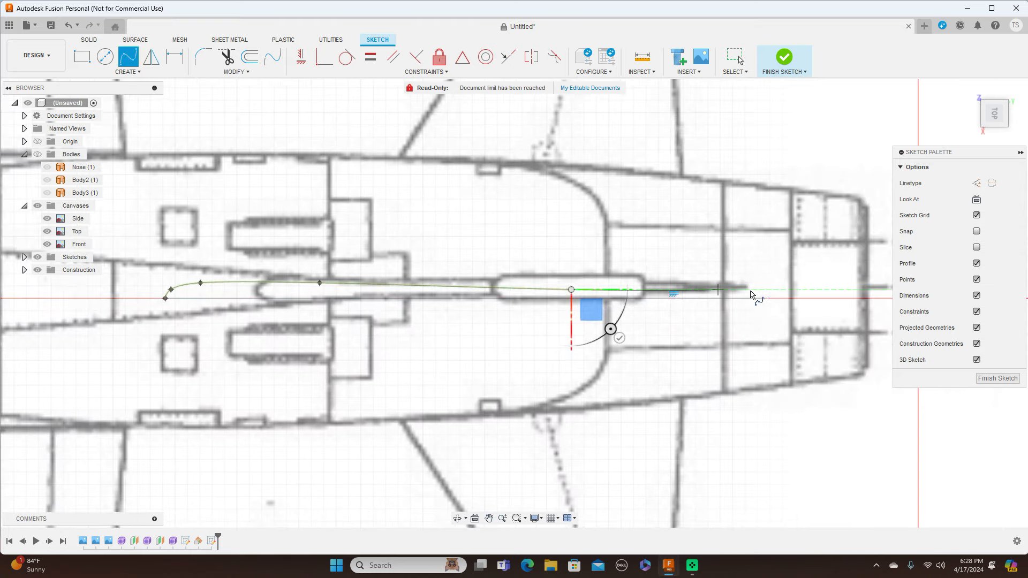
{"action": "left_click", "coordinate": [763, 298]}
{"action": "right_click", "coordinate": [764, 301]}
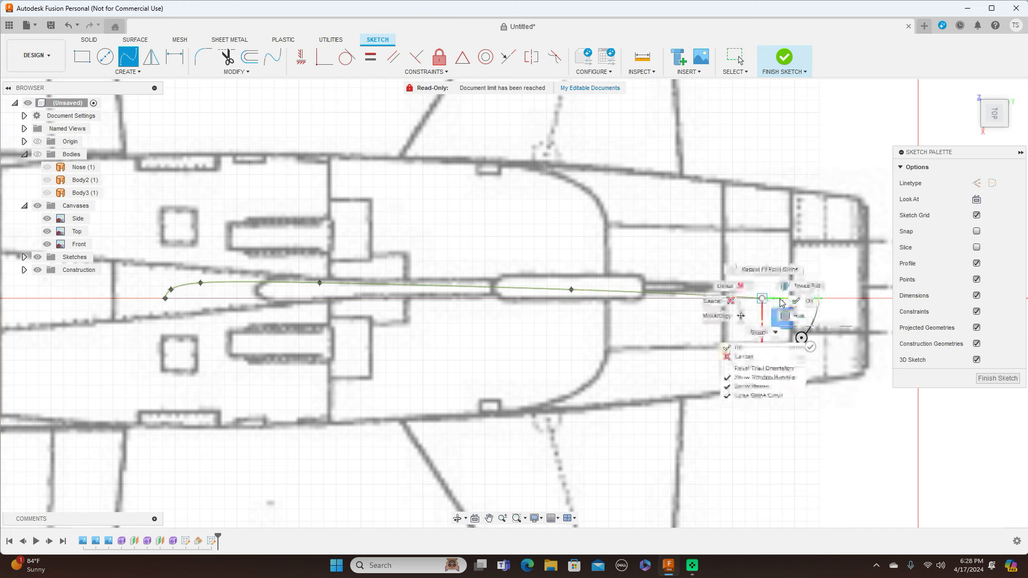
{"action": "left_click", "coordinate": [788, 317]}
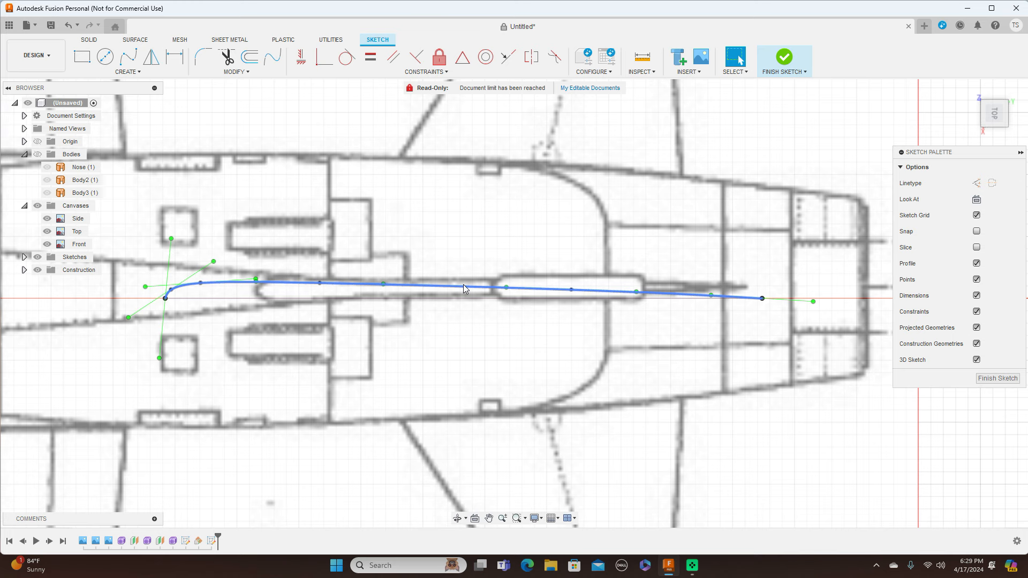
Close the half-airfoil profile with a straight line along the centre line between the spline's two endpoints.
{"action": "key", "text": "l"}
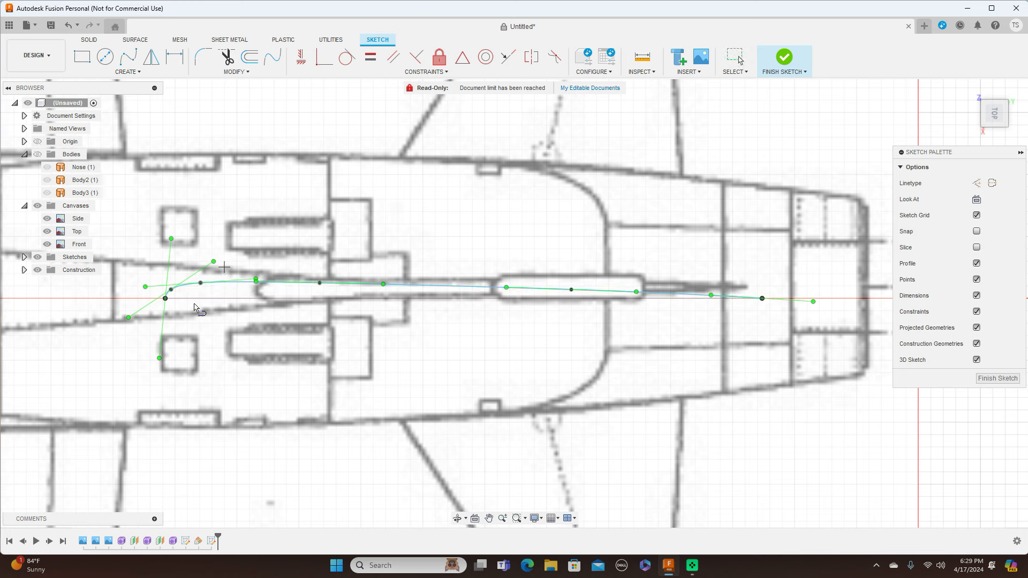
{"action": "left_click", "coordinate": [166, 298]}
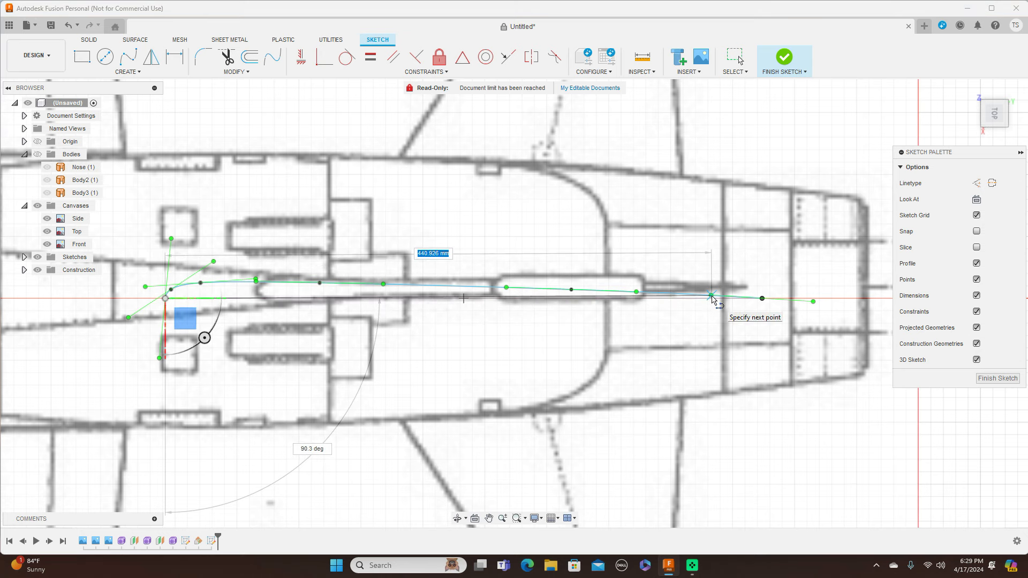
{"action": "left_click", "coordinate": [762, 298]}
{"action": "right_click", "coordinate": [762, 298]}
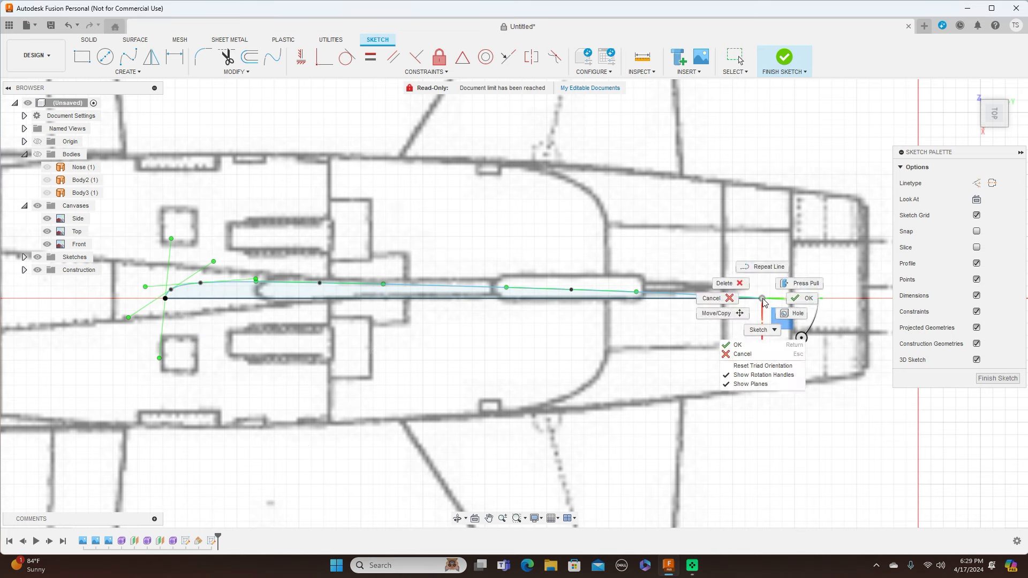
{"action": "left_click", "coordinate": [808, 299]}
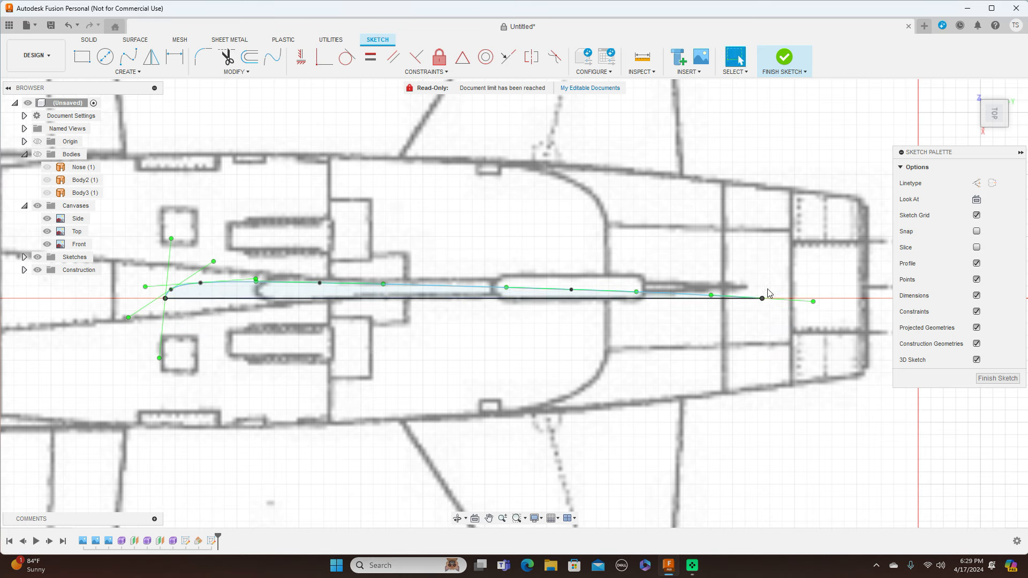
Mirror the half-airfoil spline across the straight centre line to complete the fin's base profile, and finish the sketch.
{"action": "left_click", "coordinate": [154, 63]}
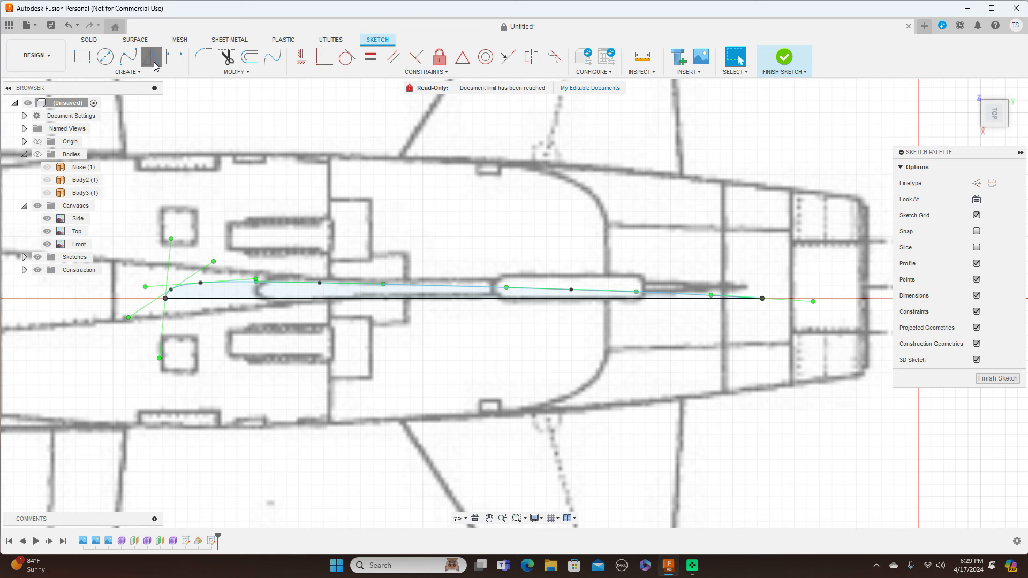
{"action": "left_click", "coordinate": [341, 288]}
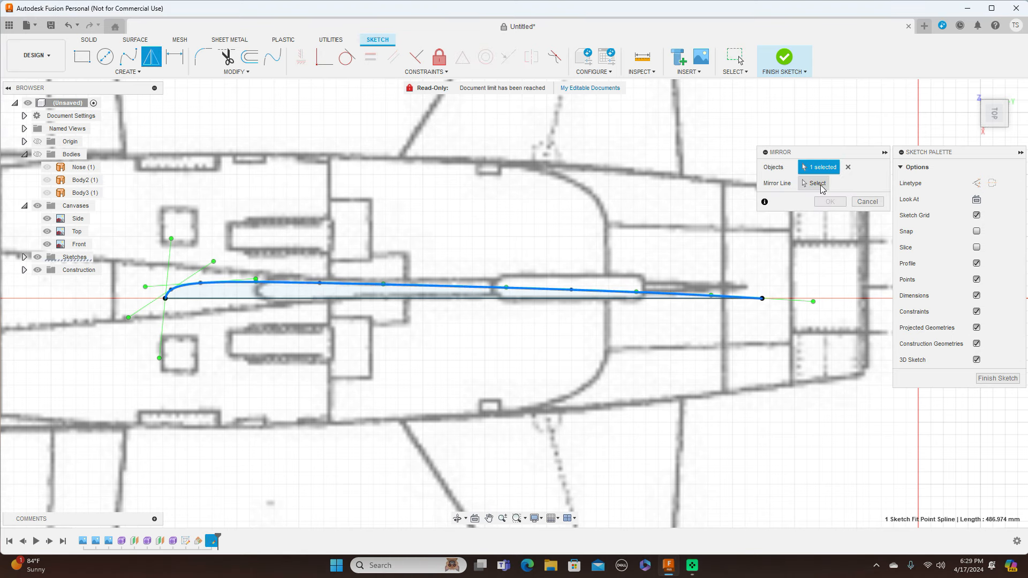
{"action": "left_click", "coordinate": [818, 184]}
{"action": "left_click", "coordinate": [503, 299]}
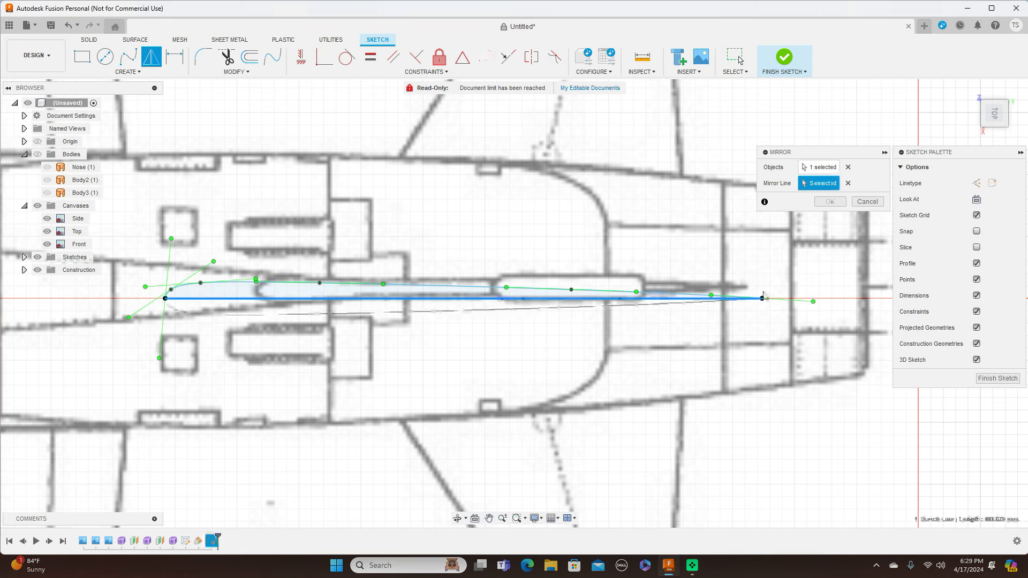
{"action": "left_click", "coordinate": [829, 202]}
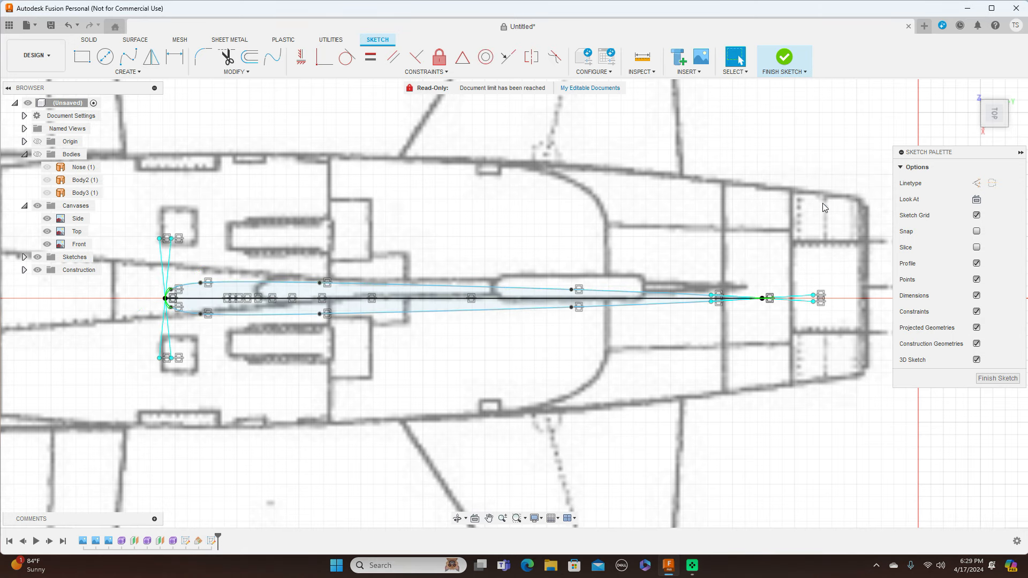
{"action": "left_click", "coordinate": [996, 383]}
Start a sketch on the side-view plane and draw the fin's trailing edge line from the airfoil's rear point to the tip's rear corner.
{"action": "left_click", "coordinate": [994, 127]}
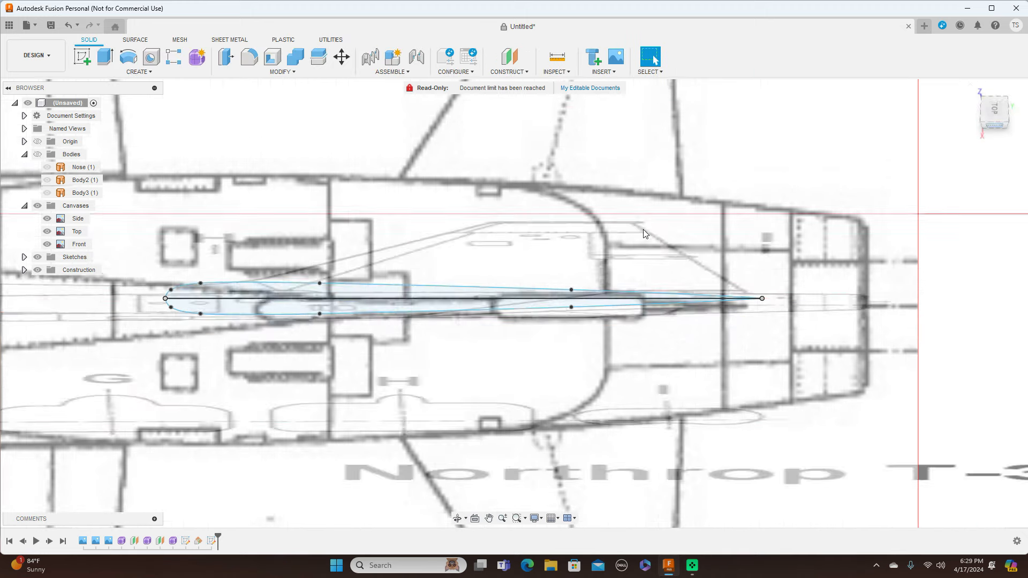
{"action": "scroll", "coordinate": [469, 314], "scroll_direction": "down", "scroll_amount": 5}
{"action": "left_click", "coordinate": [82, 57]}
{"action": "left_click", "coordinate": [319, 211]}
{"action": "scroll", "coordinate": [535, 259], "scroll_direction": "up", "scroll_amount": 4}
{"action": "middle_click_drag", "start_coordinate": [591, 285], "coordinate": [690, 277]}
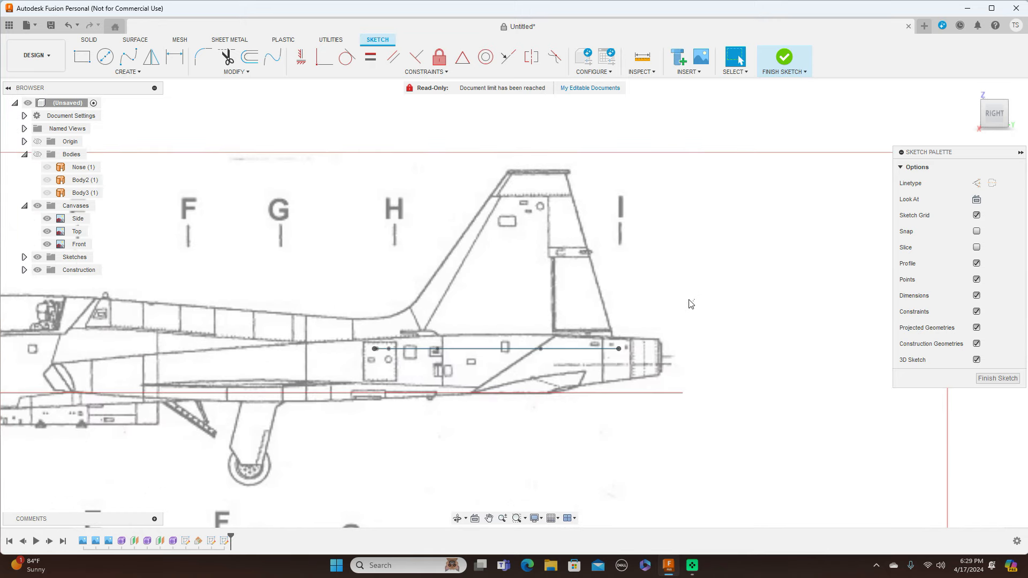
{"action": "key", "text": "l"}
{"action": "left_click", "coordinate": [619, 348]}
{"action": "left_click", "coordinate": [566, 172]}
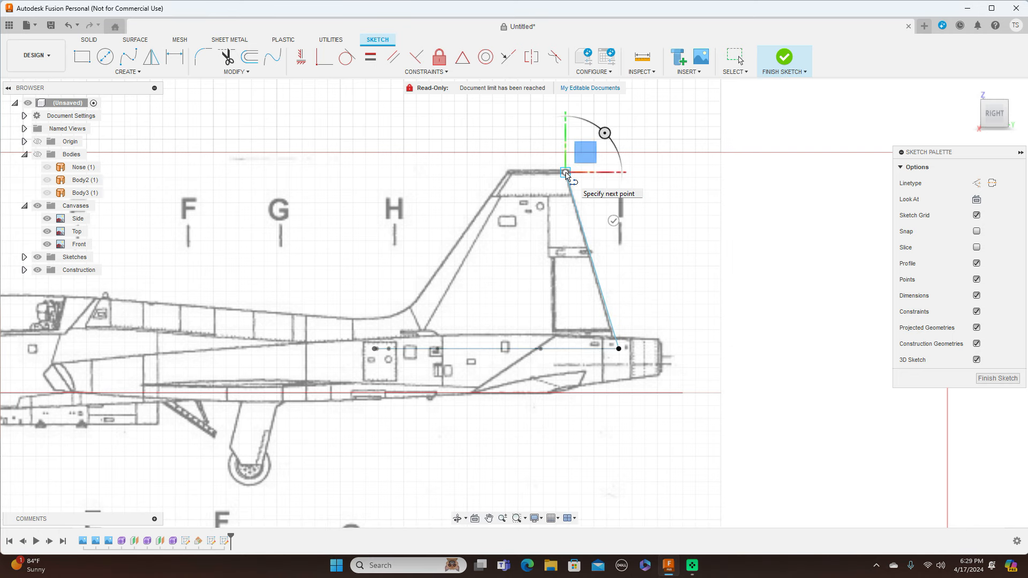
{"action": "right_click", "coordinate": [565, 173]}
{"action": "left_click", "coordinate": [609, 171]}
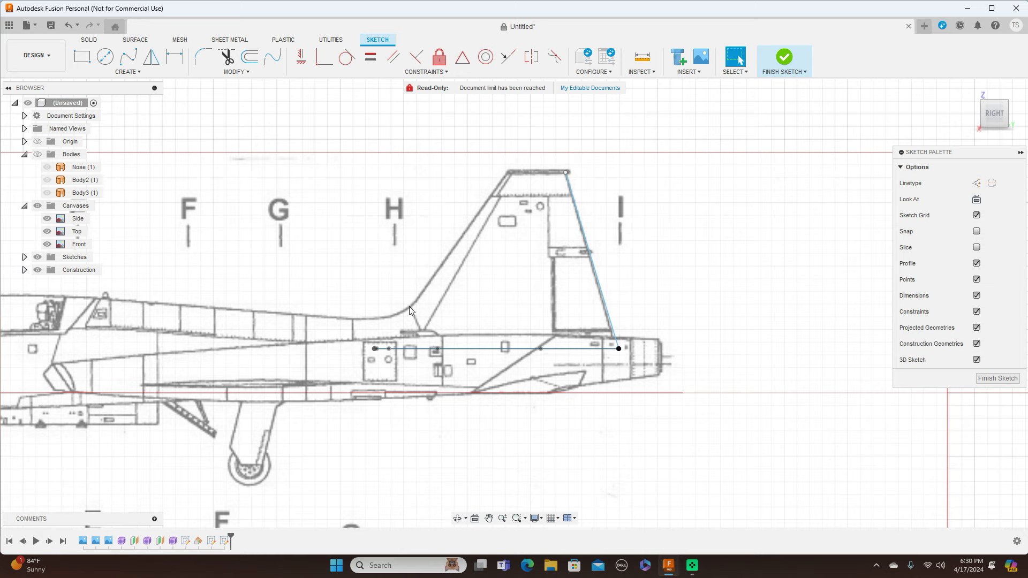
Draw the leading edge line, about 455 mm long, from the airfoil's front point to the tip's front corner, and finish the sketch.
{"action": "scroll", "coordinate": [399, 315], "scroll_direction": "up", "scroll_amount": 6}
{"action": "middle_click_drag", "start_coordinate": [397, 315], "coordinate": [440, 234]}
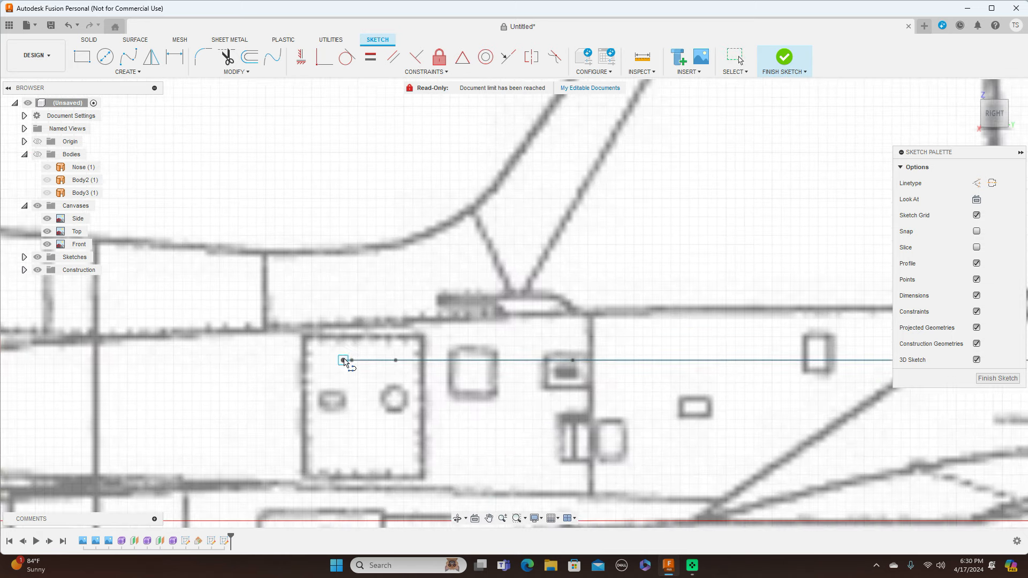
{"action": "left_click", "coordinate": [344, 360]}
{"action": "scroll", "coordinate": [375, 332], "scroll_direction": "down", "scroll_amount": 6}
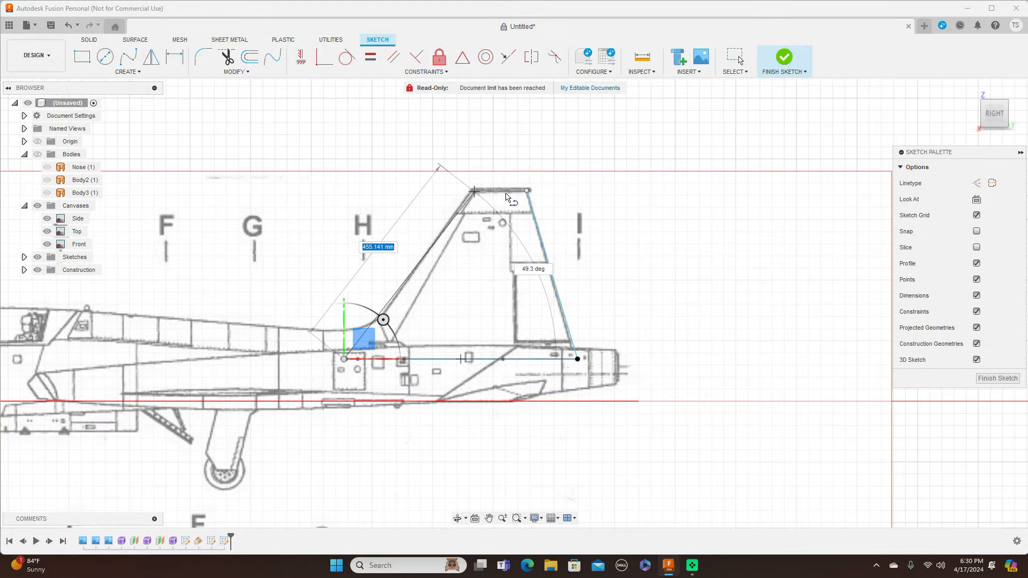
{"action": "left_click", "coordinate": [472, 191]}
{"action": "right_click", "coordinate": [473, 193]}
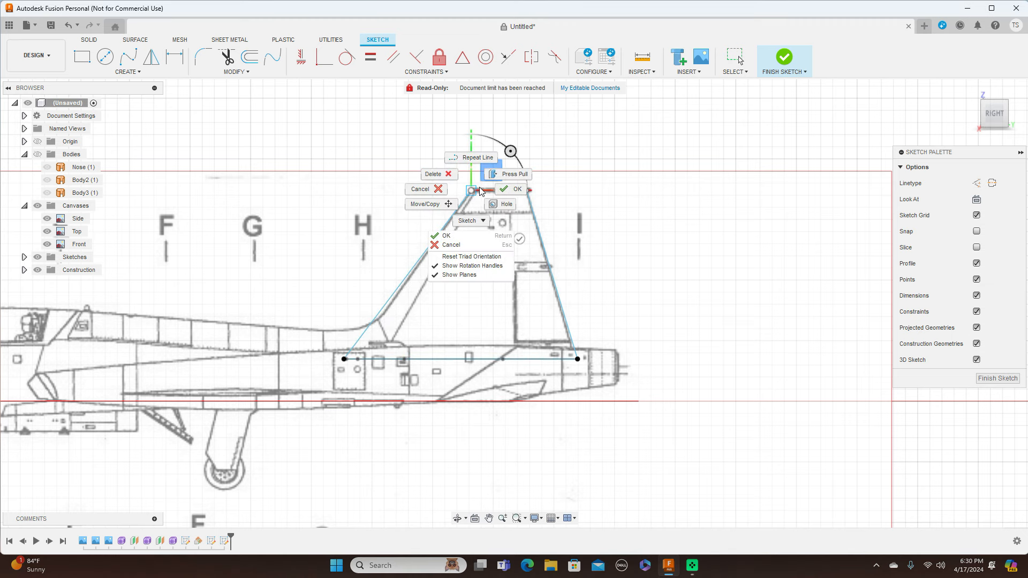
{"action": "left_click", "coordinate": [512, 189]}
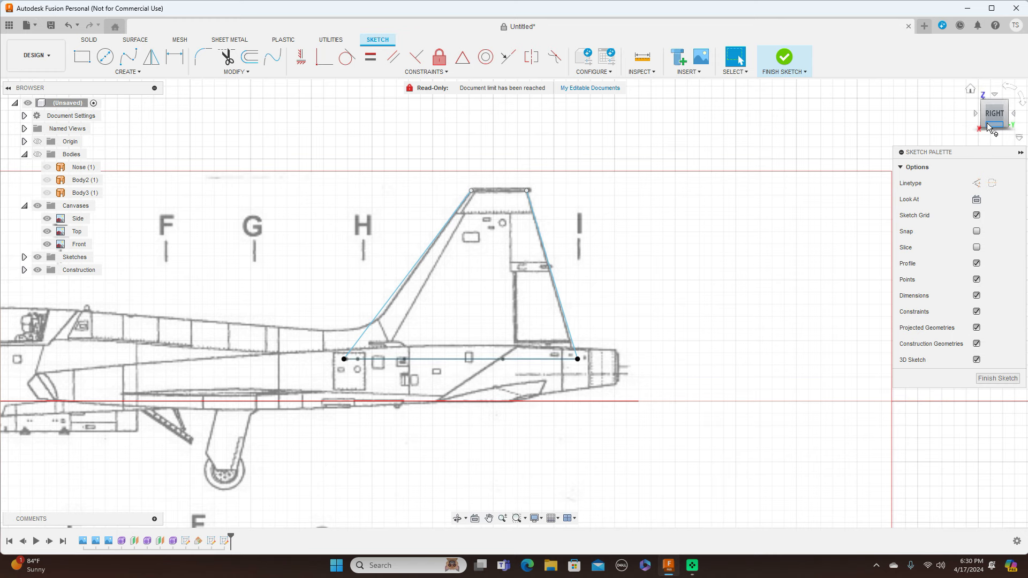
{"action": "left_click", "coordinate": [1000, 378]}
Start a solid Sweep with the type Path + Guide Rail and the extent Full Extents.
{"action": "left_click_drag", "start_coordinate": [1000, 112], "coordinate": [991, 182]}
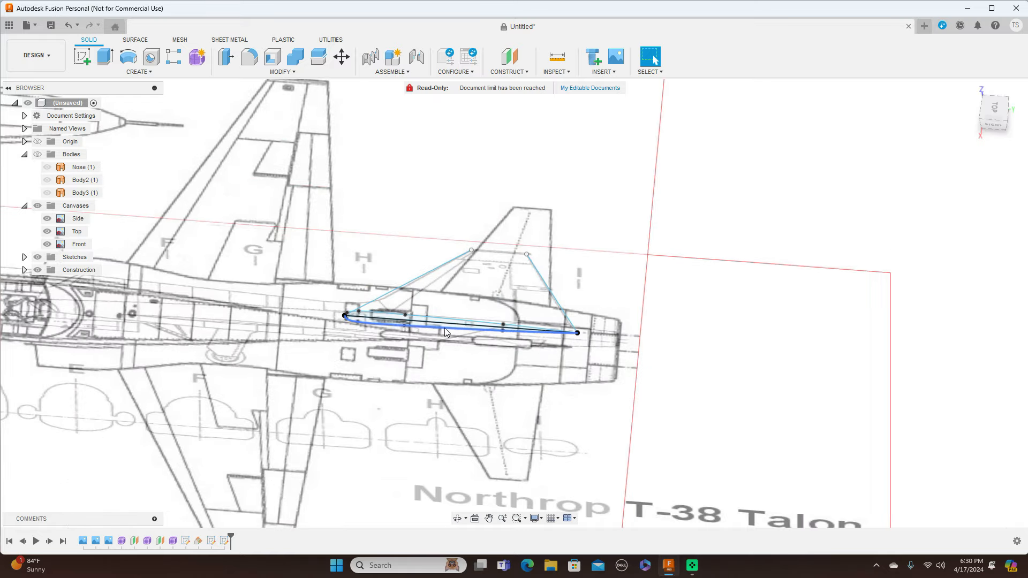
{"action": "scroll", "coordinate": [416, 320], "scroll_direction": "up", "scroll_amount": 5}
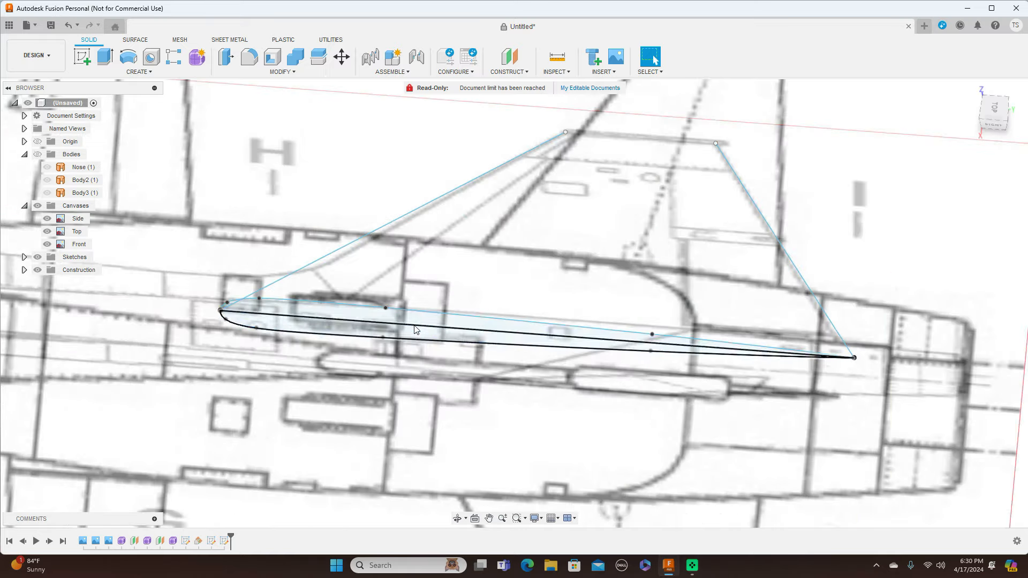
{"action": "left_click", "coordinate": [151, 73]}
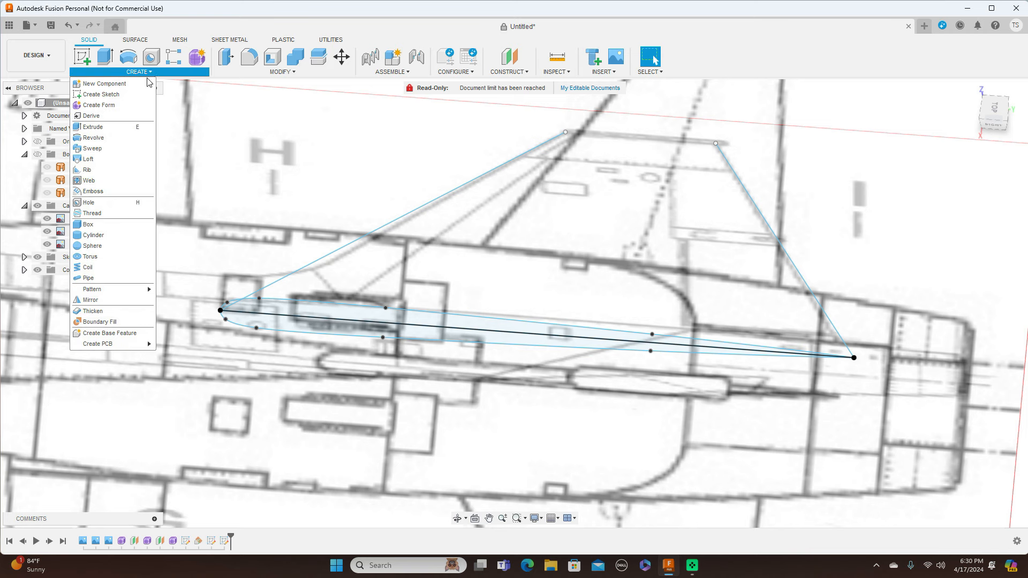
{"action": "left_click", "coordinate": [108, 149]}
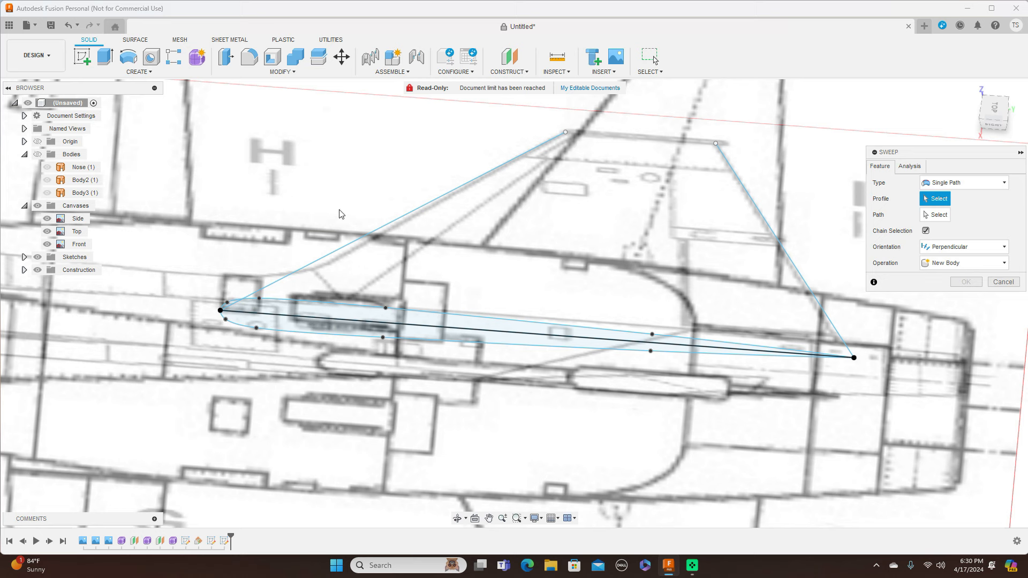
{"action": "left_click", "coordinate": [987, 184]}
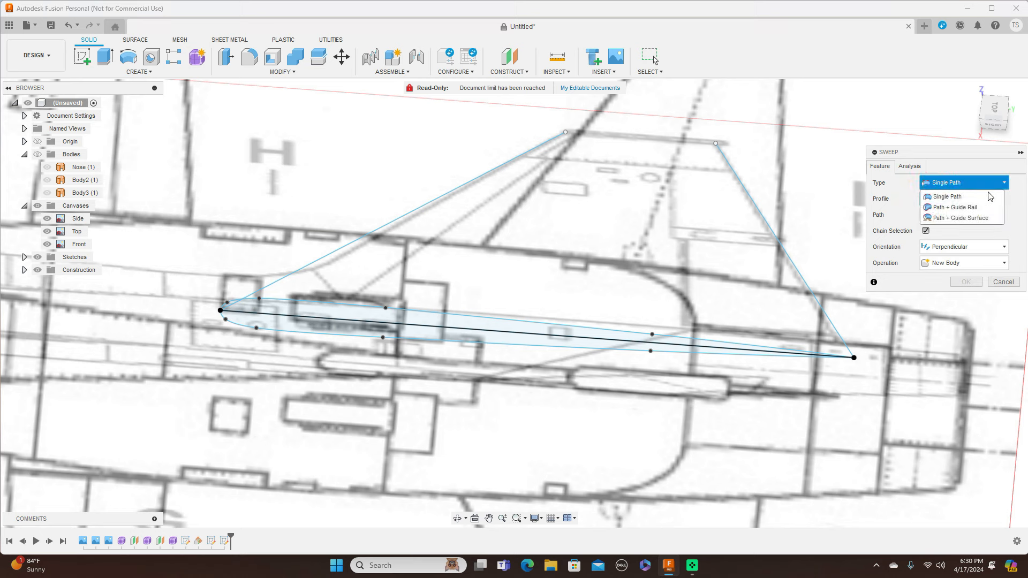
{"action": "left_click", "coordinate": [952, 209]}
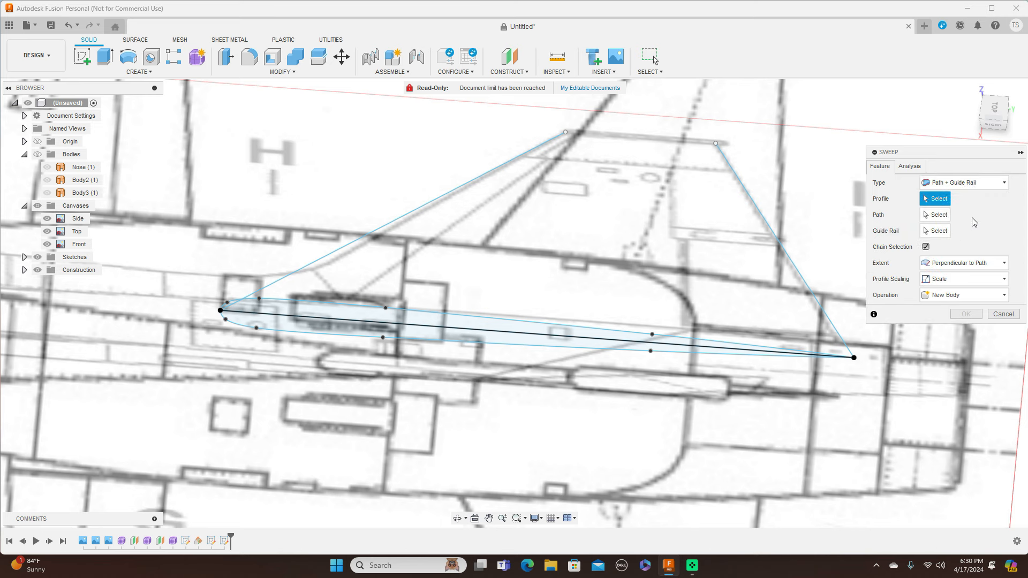
{"action": "left_click", "coordinate": [999, 264]}
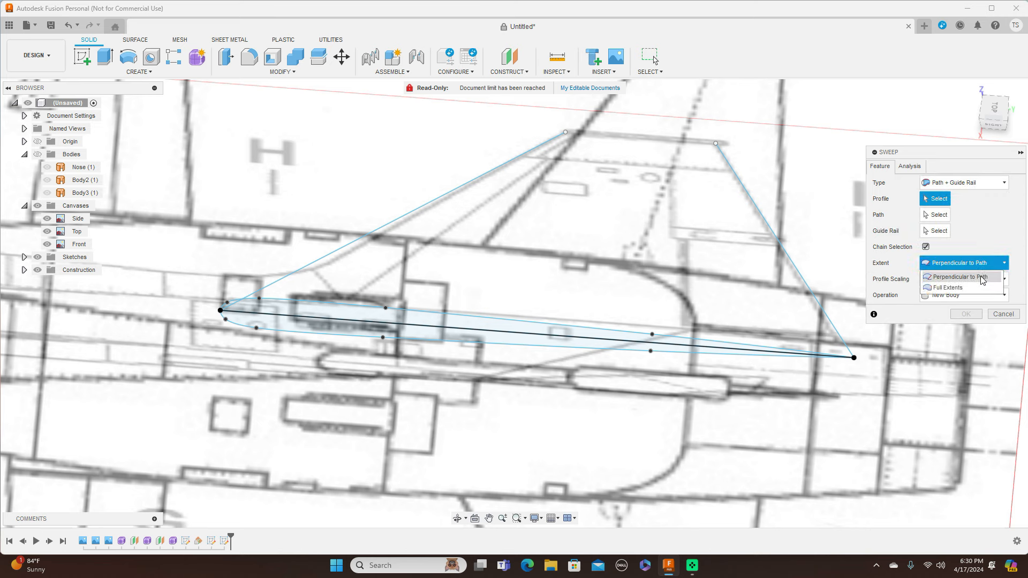
{"action": "left_click", "coordinate": [974, 292]}
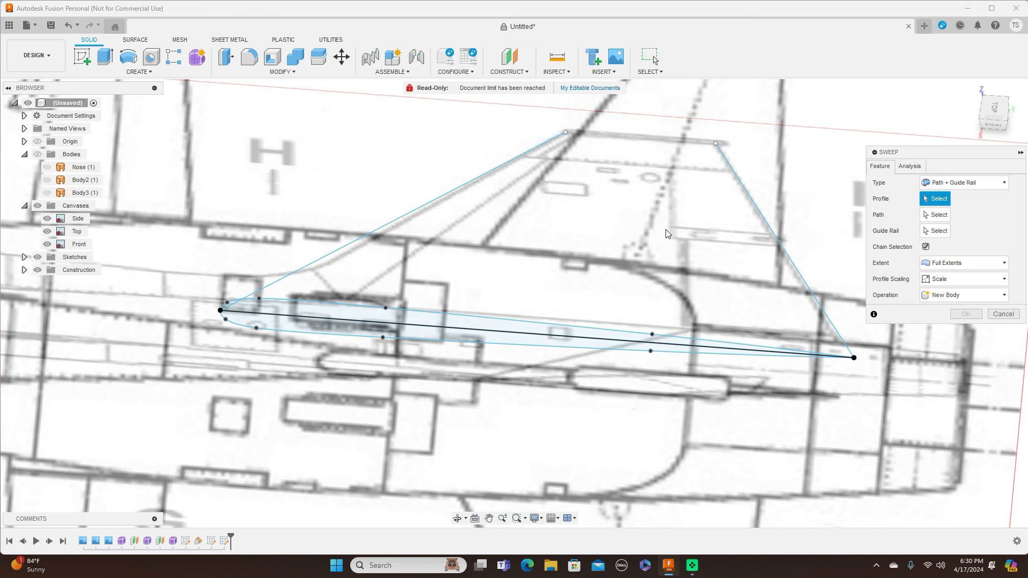
Sweep both airfoil halves as a new body, with the leading edge line as path and the trailing edge line as guide rail.
{"action": "left_click", "coordinate": [491, 326]}
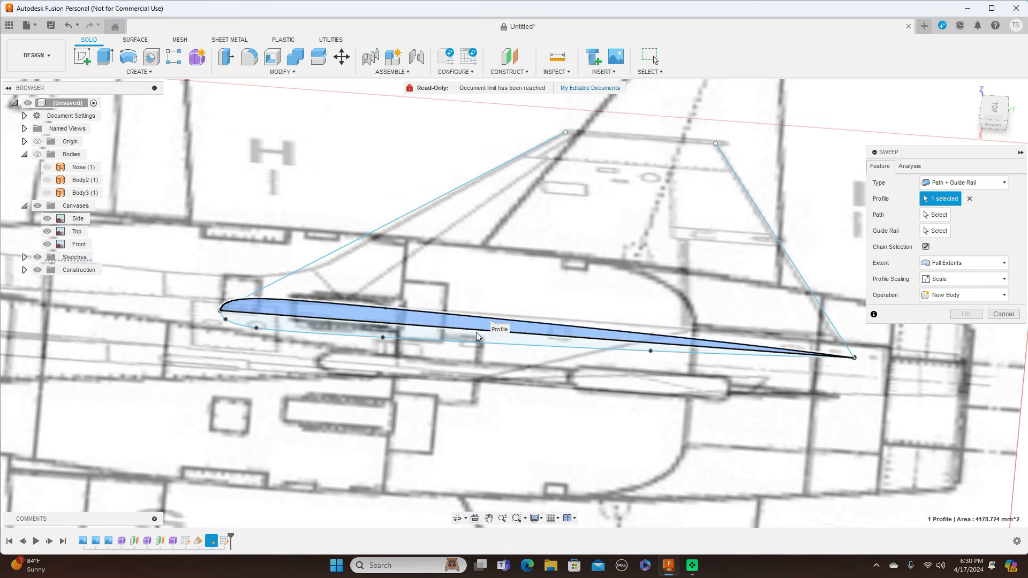
{"action": "left_click", "coordinate": [473, 338]}
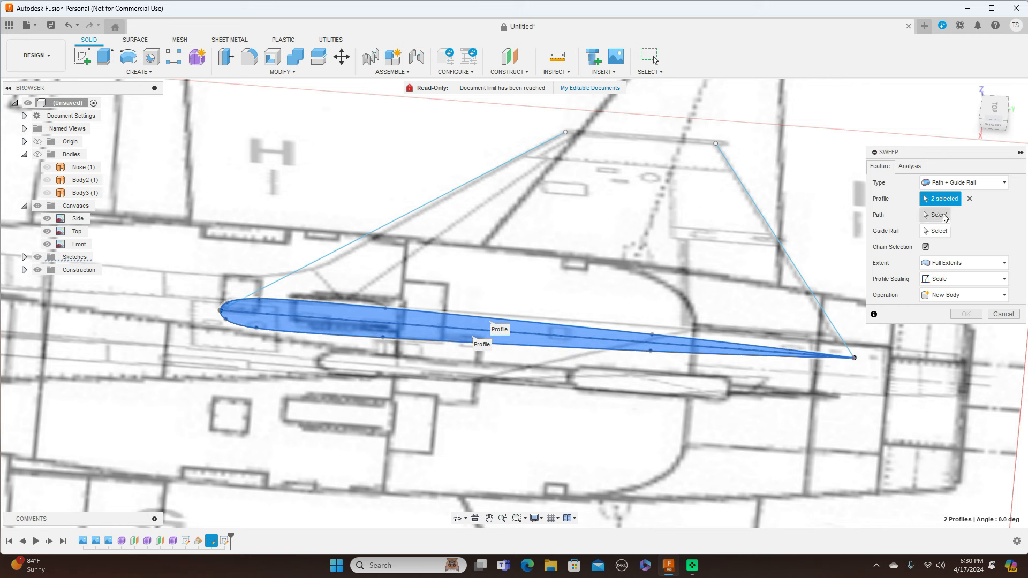
{"action": "left_click", "coordinate": [936, 214]}
{"action": "left_click", "coordinate": [494, 170]}
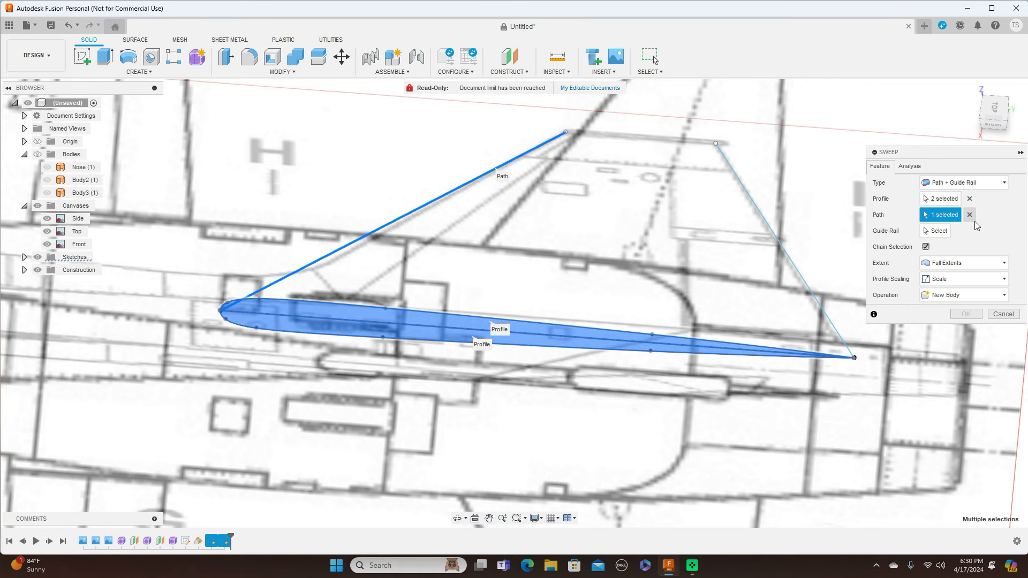
{"action": "left_click", "coordinate": [774, 233]}
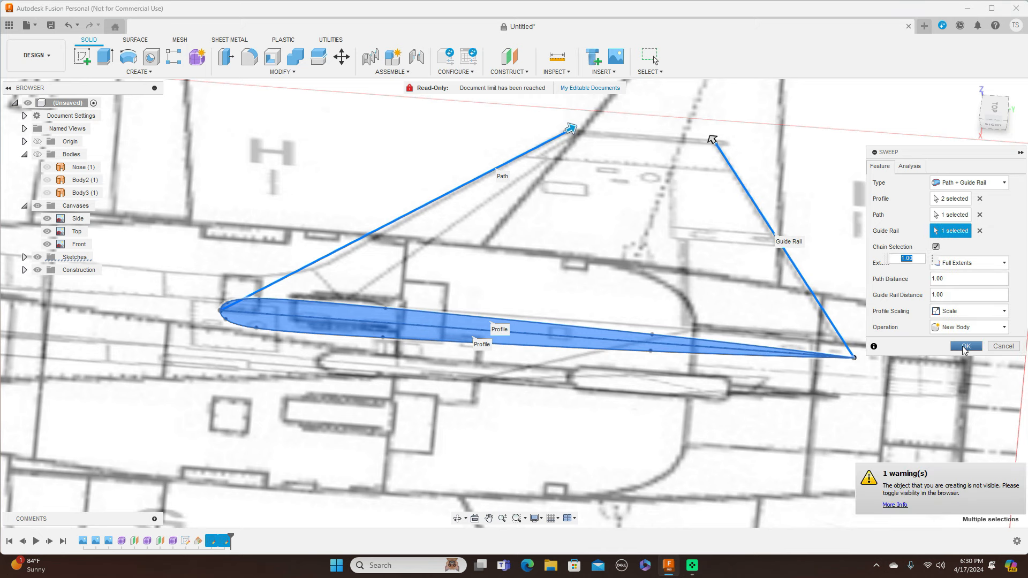
{"action": "left_click", "coordinate": [966, 346]}
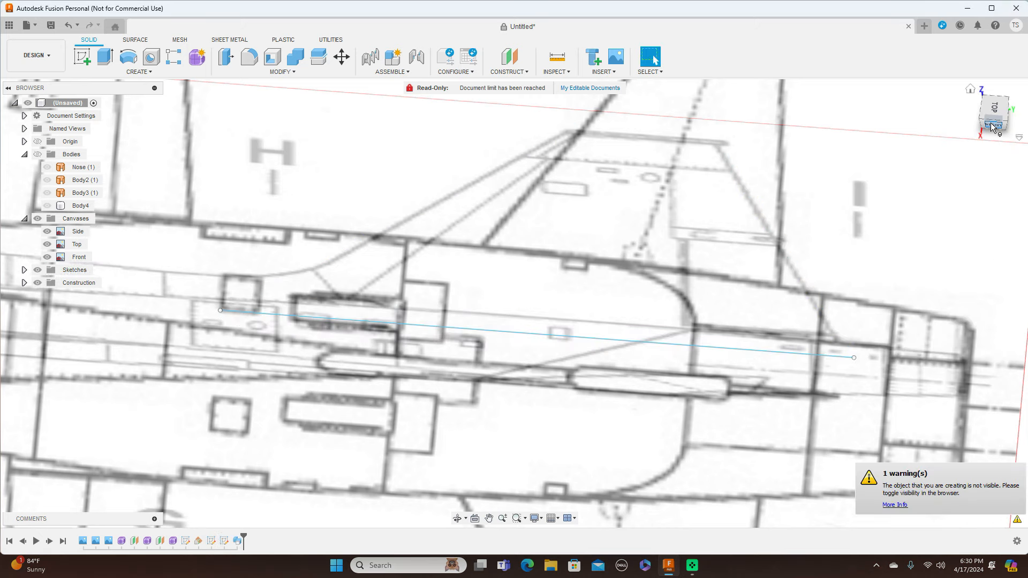
Show all bodies and hide the canvases and sketches, with the whole aircraft in the right side view.
{"action": "left_click", "coordinate": [994, 124]}
{"action": "scroll", "coordinate": [676, 208], "scroll_direction": "down", "scroll_amount": 5}
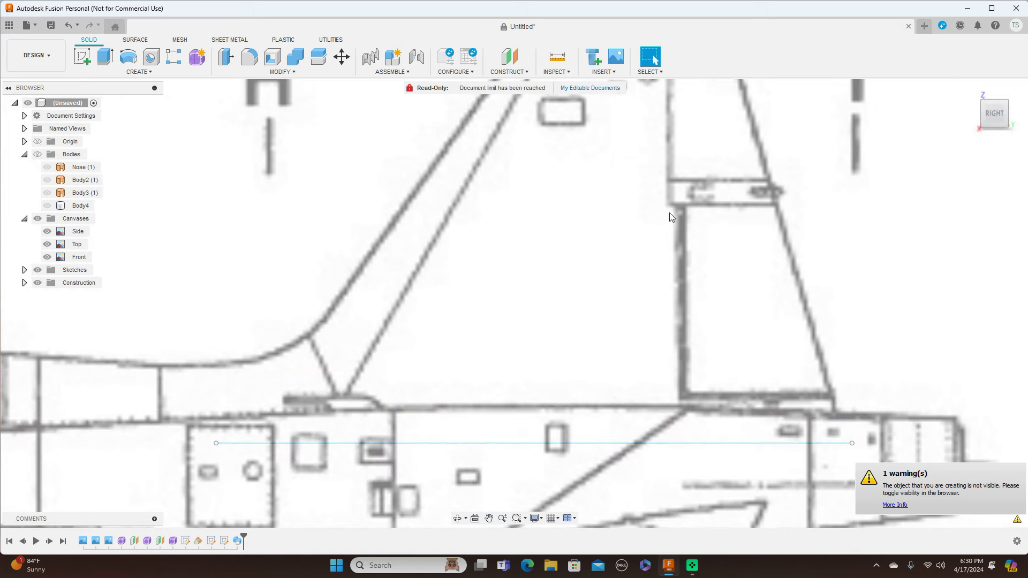
{"action": "scroll", "coordinate": [675, 208], "scroll_direction": "down", "scroll_amount": 3}
{"action": "middle_click_drag", "start_coordinate": [629, 237], "coordinate": [738, 252]}
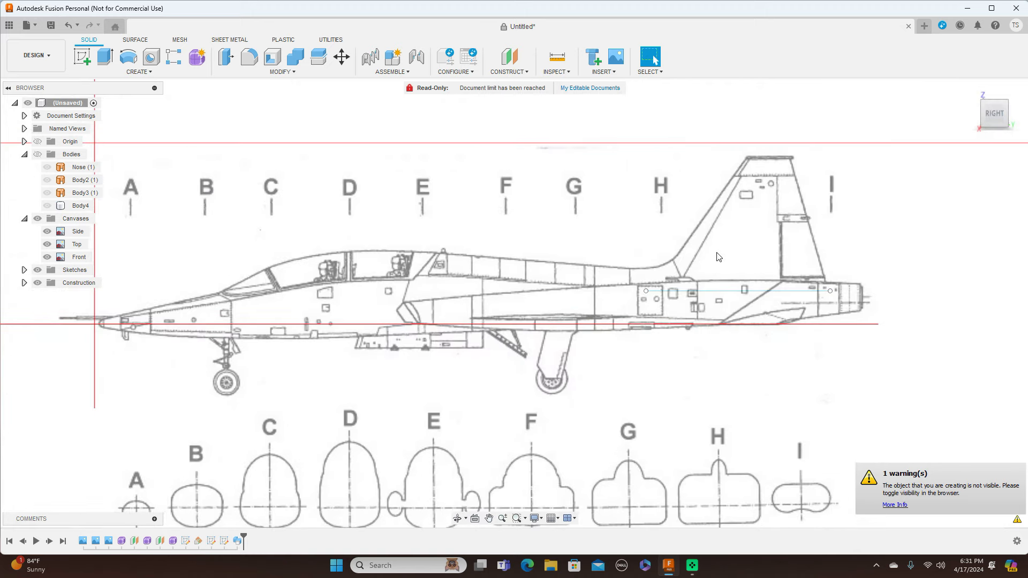
{"action": "left_click", "coordinate": [42, 156]}
{"action": "left_click", "coordinate": [37, 218]}
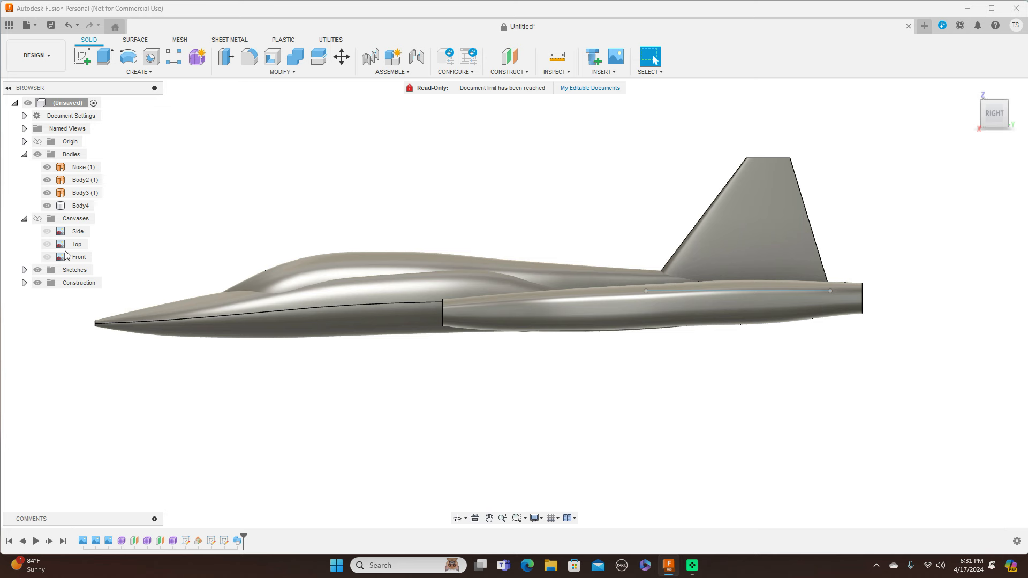
{"action": "left_click", "coordinate": [38, 271]}
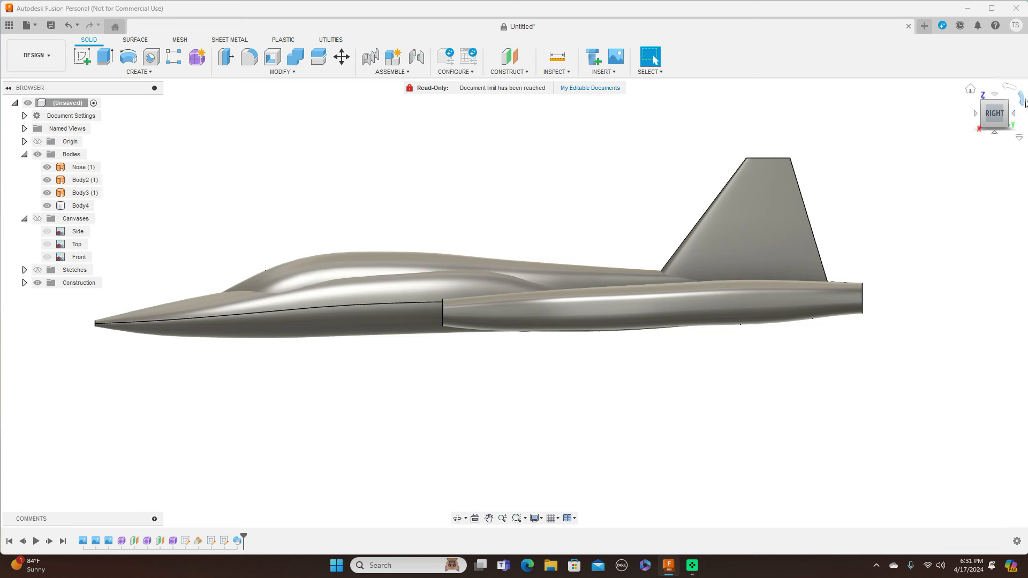
Examine the aircraft and its fin from the left, front and right, and compare them with the side canvas by toggling bodies and canvases.
{"action": "mouse_move", "coordinate": [993, 113]}
{"action": "left_mouse_down"}
{"action": "mouse_move", "coordinate": [956, 134]}
{"action": "mouse_move", "coordinate": [977, 114]}
{"action": "mouse_move", "coordinate": [851, 134]}
{"action": "mouse_move", "coordinate": [749, 184]}
{"action": "left_mouse_up"}
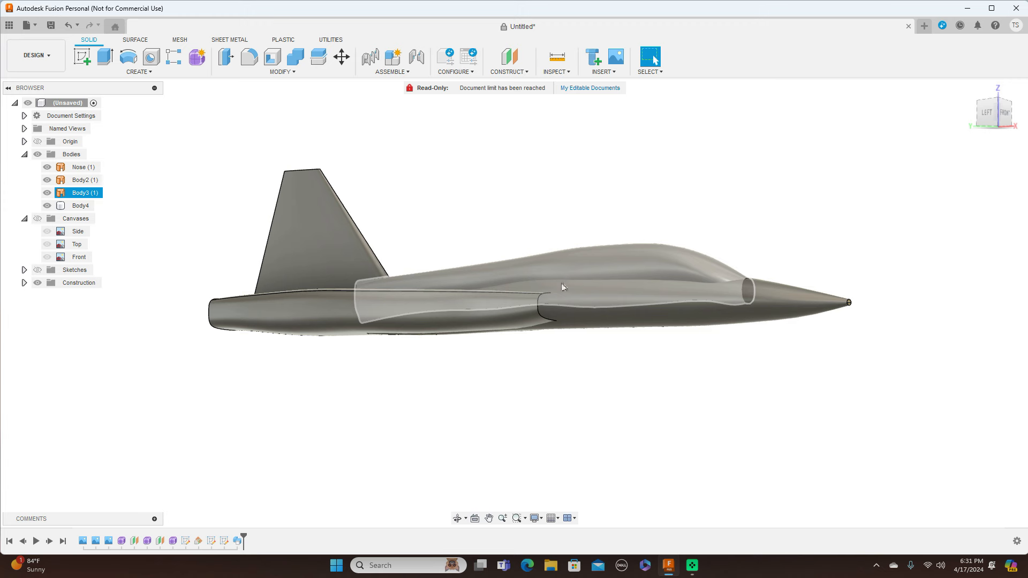
{"action": "left_click", "coordinate": [1008, 113]}
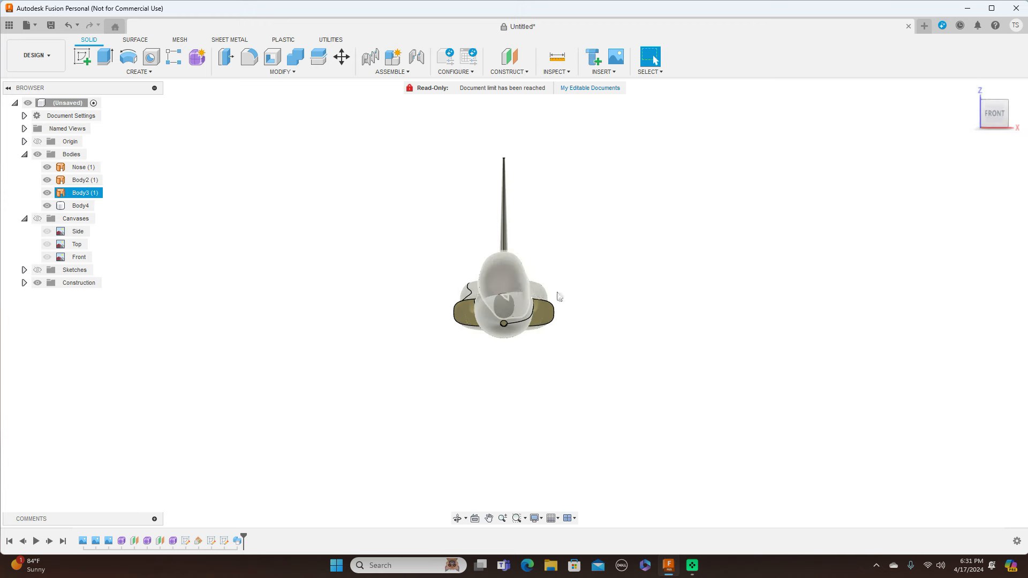
{"action": "left_click", "coordinate": [1016, 116]}
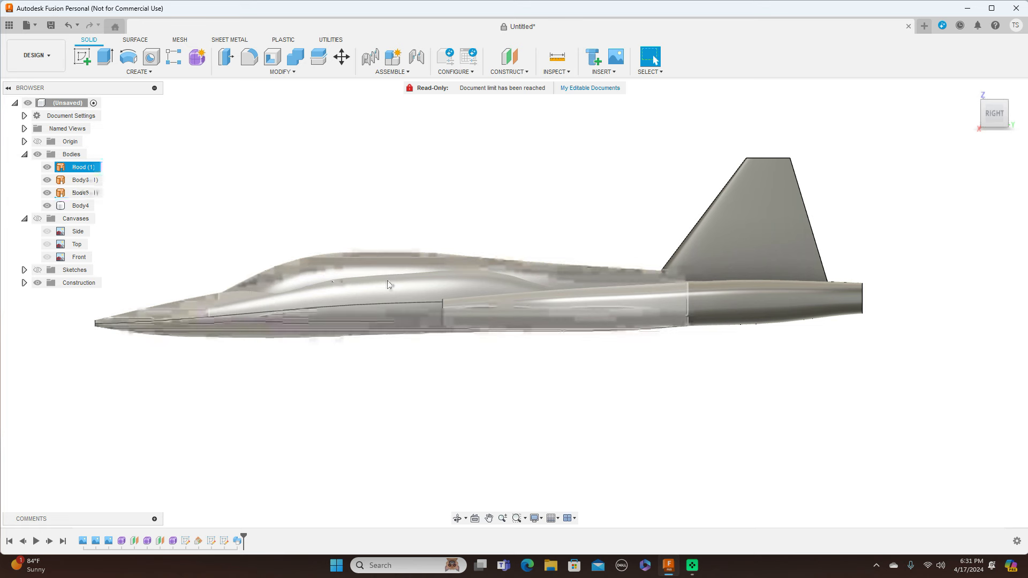
{"action": "left_click", "coordinate": [37, 219]}
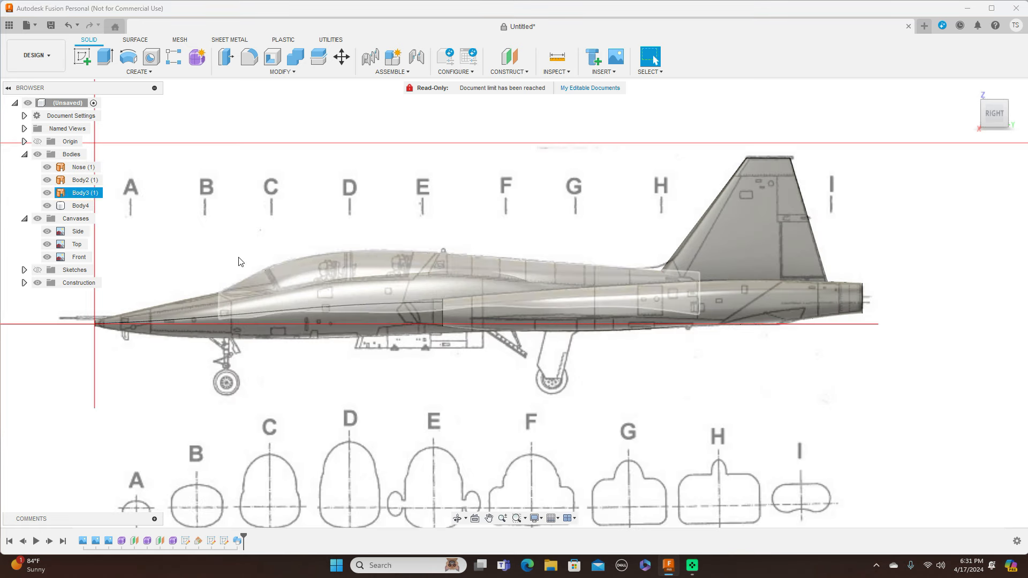
{"action": "left_click", "coordinate": [37, 154]}
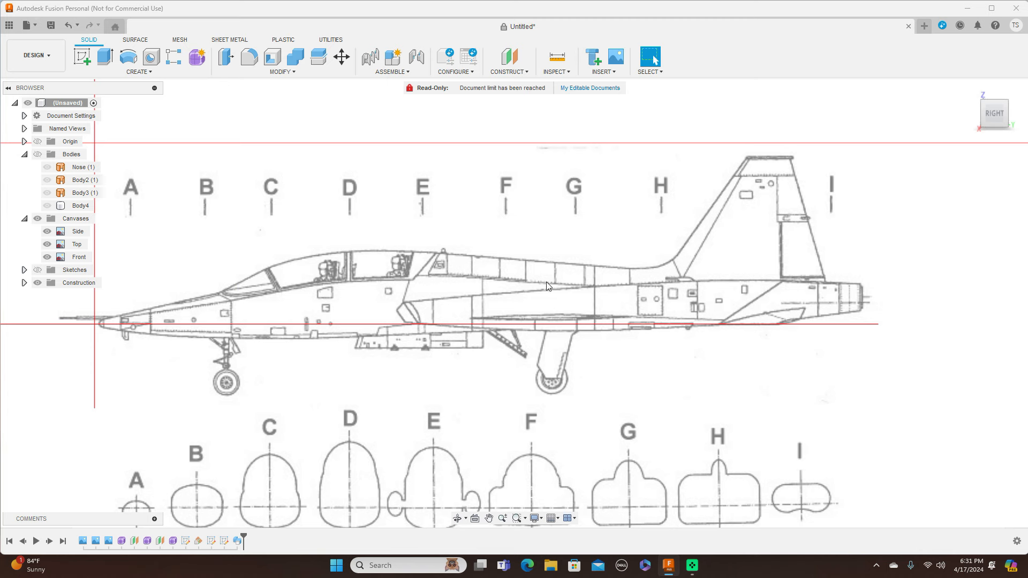
{"action": "left_click", "coordinate": [38, 219]}
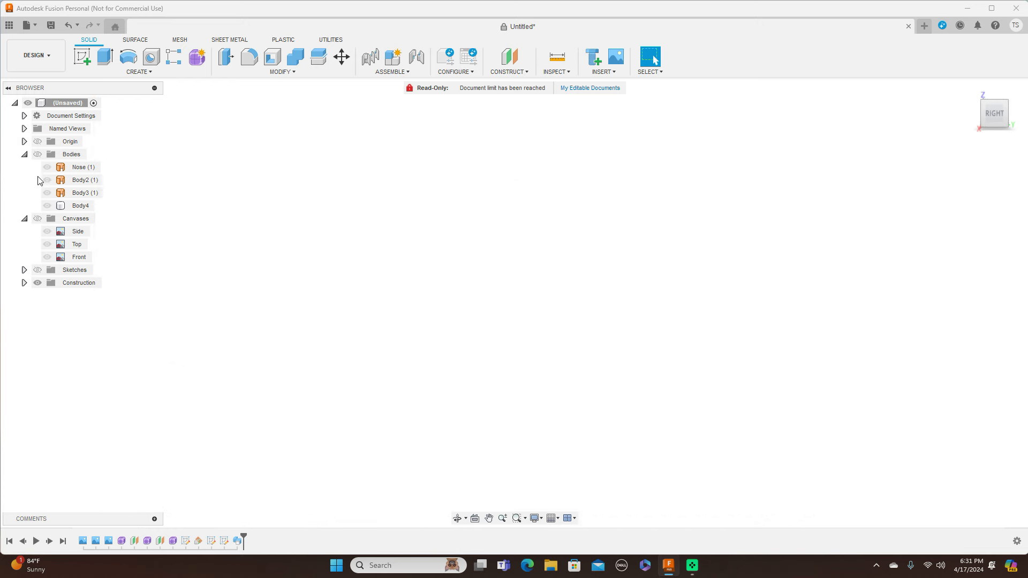
Show the bodies and examine the aircraft from the right and top views, comparing it with the canvases by toggling them.
{"action": "left_click", "coordinate": [37, 155]}
{"action": "left_click", "coordinate": [38, 219]}
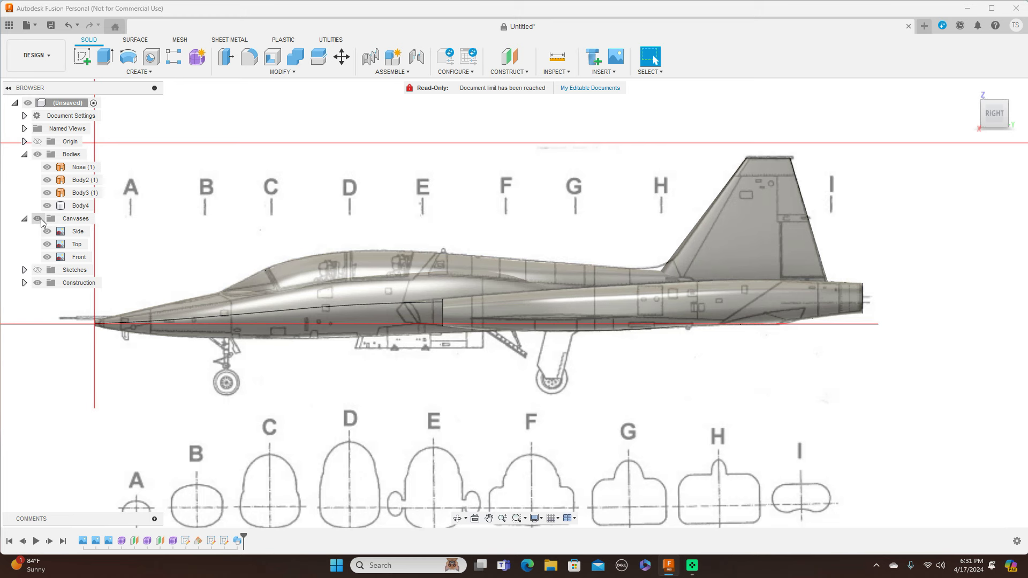
{"action": "left_click", "coordinate": [42, 223]}
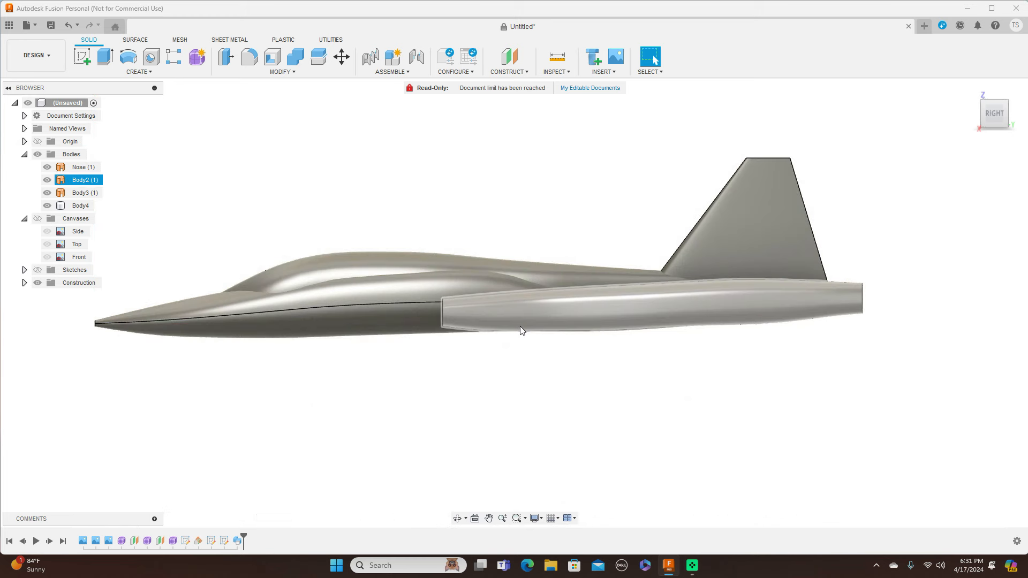
{"action": "middle_click_drag", "start_coordinate": [520, 327], "coordinate": [514, 450], "text": "shift"}
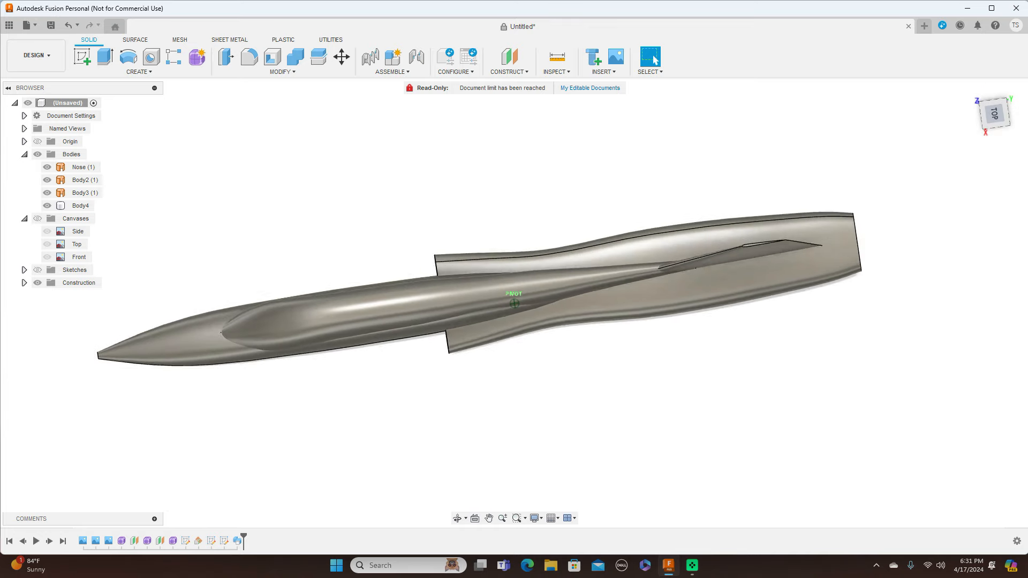
{"action": "left_click", "coordinate": [994, 103]}
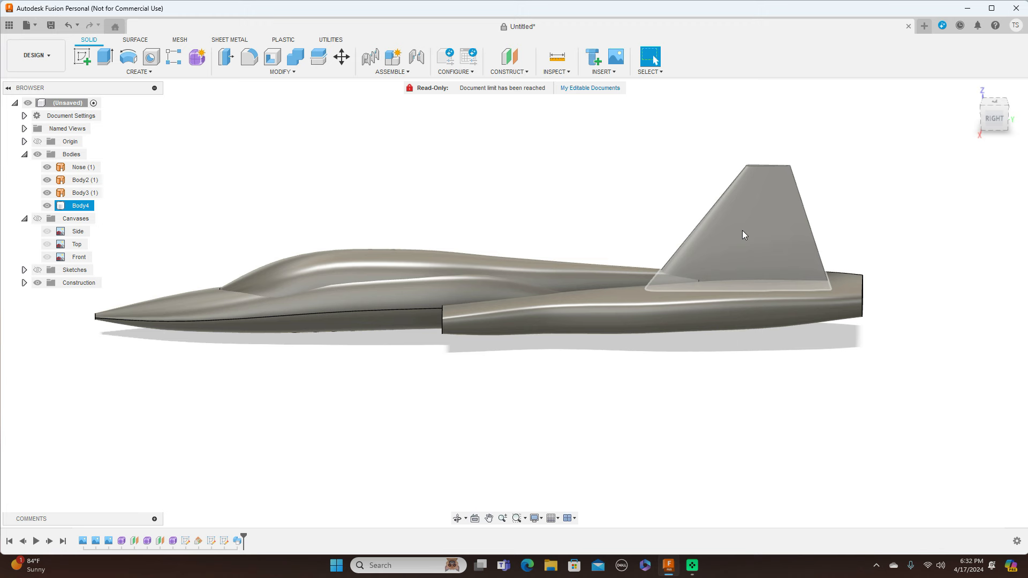
{"action": "left_click", "coordinate": [997, 119]}
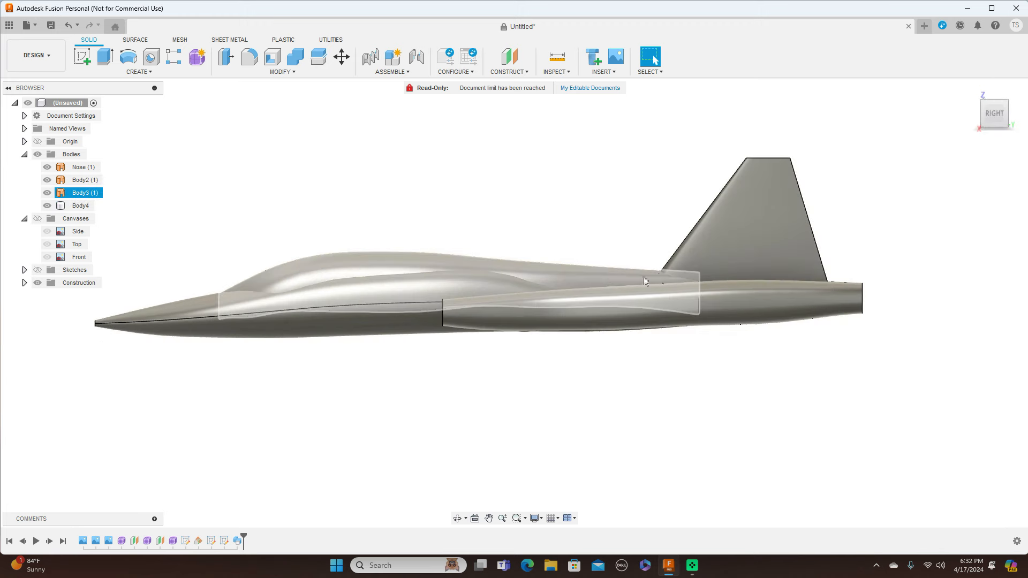
{"action": "left_click", "coordinate": [37, 219]}
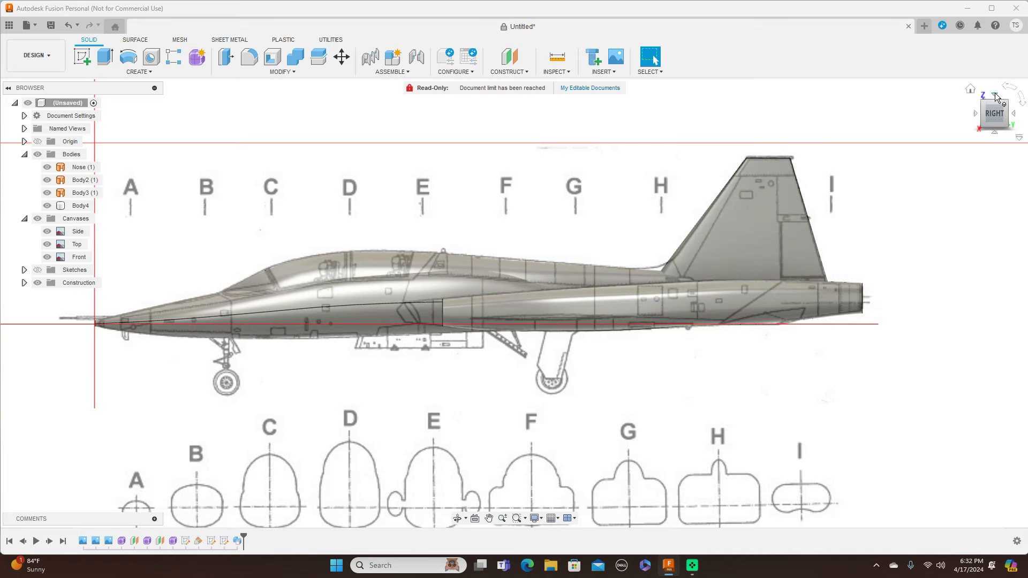
{"action": "left_click", "coordinate": [995, 92]}
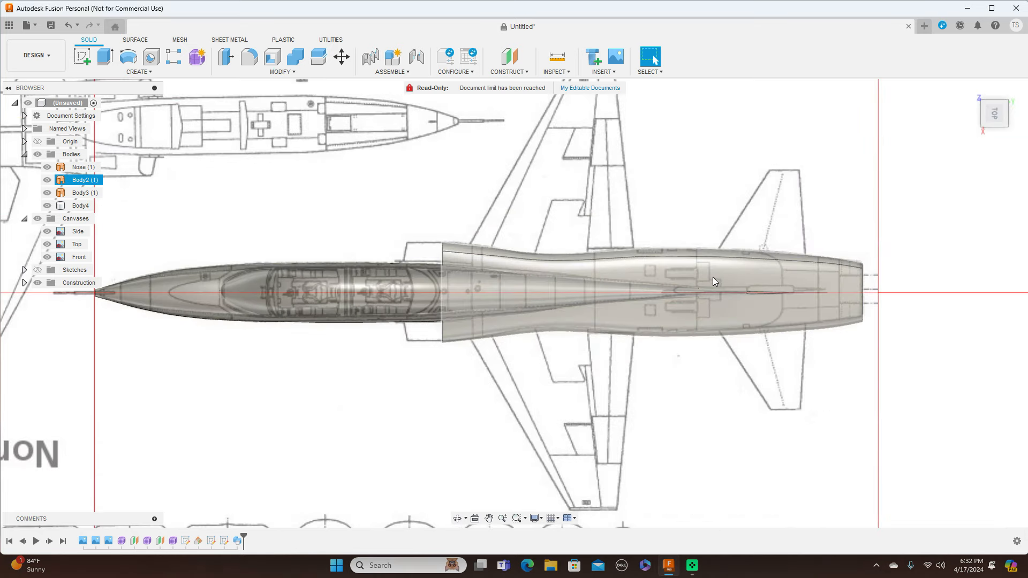
{"action": "left_click", "coordinate": [38, 219]}
{"action": "mouse_move", "coordinate": [995, 113]}
{"action": "left_mouse_down"}
{"action": "mouse_move", "coordinate": [1001, 131]}
{"action": "mouse_move", "coordinate": [1017, 129]}
{"action": "mouse_move", "coordinate": [996, 126]}
{"action": "left_mouse_up"}
{"action": "left_click", "coordinate": [996, 123]}
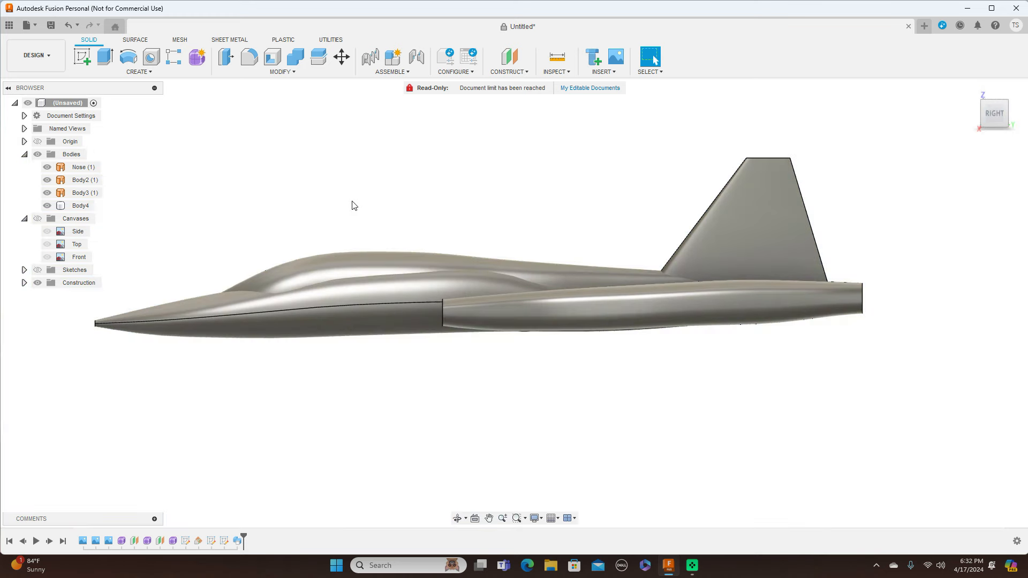
Show the canvases over the bodies and inspect the wing area from the side and from above.
{"action": "left_click", "coordinate": [39, 220]}
{"action": "scroll", "coordinate": [705, 433], "scroll_direction": "up", "scroll_amount": 1}
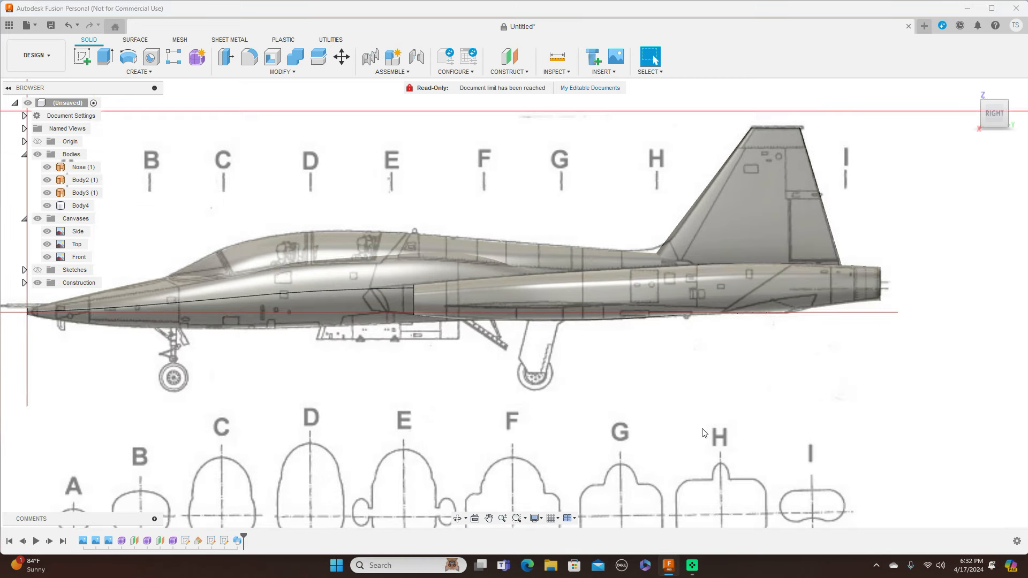
{"action": "scroll", "coordinate": [704, 432], "scroll_direction": "up", "scroll_amount": 1}
{"action": "middle_click_drag", "start_coordinate": [624, 385], "coordinate": [732, 356]}
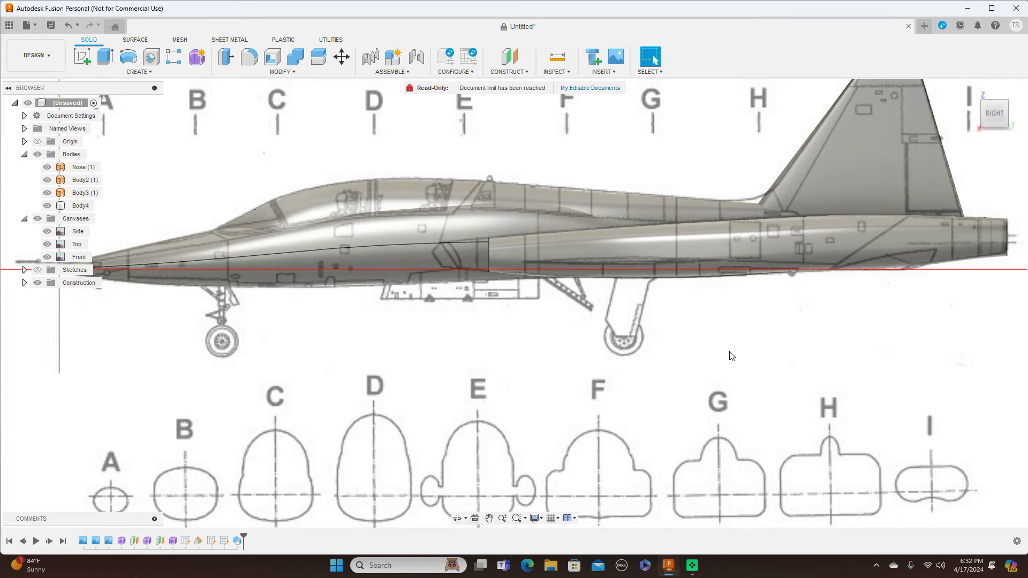
{"action": "left_click", "coordinate": [994, 103]}
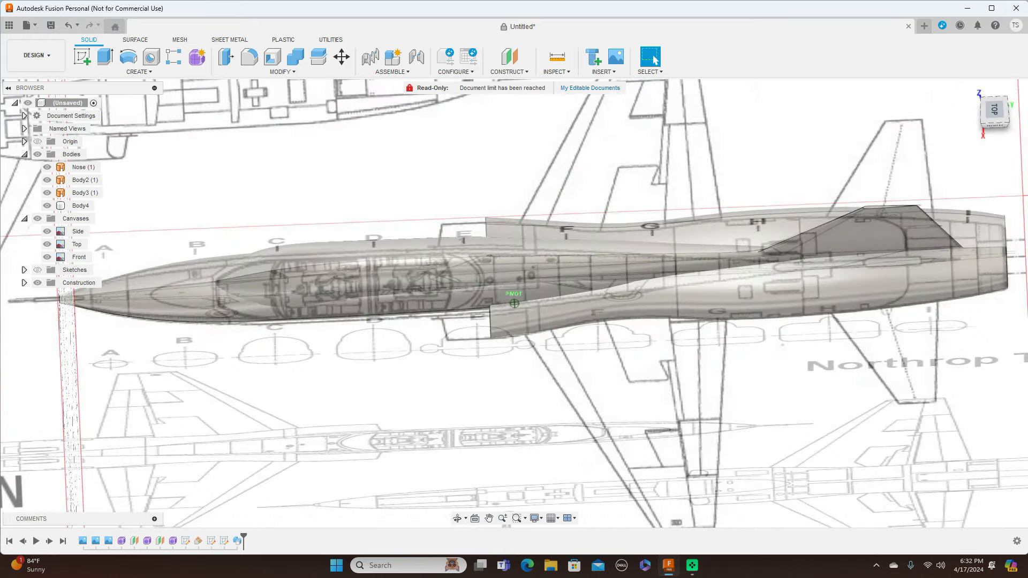
{"action": "middle_click_drag", "start_coordinate": [514, 304], "coordinate": [514, 166], "text": "shift"}
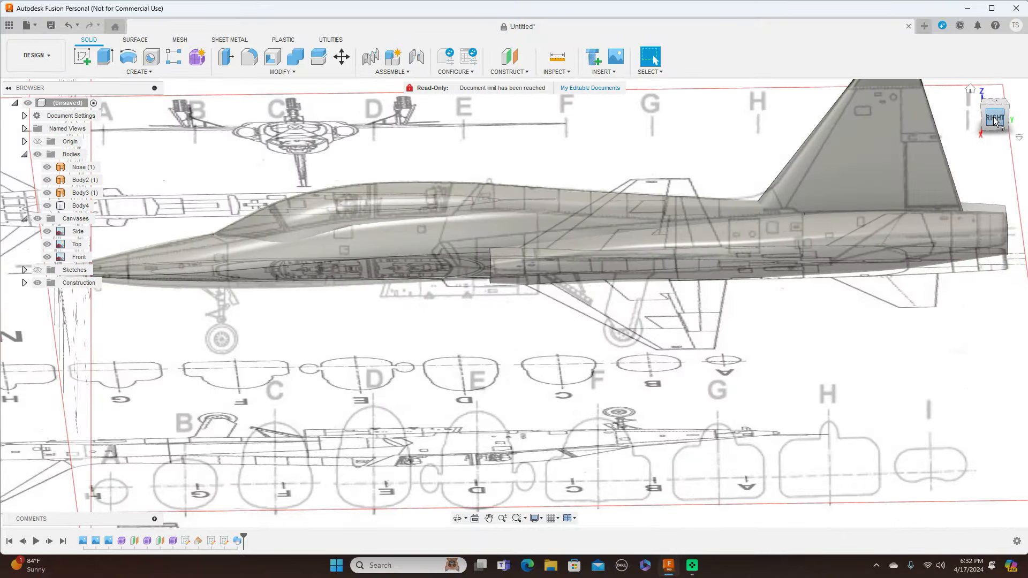
{"action": "left_click", "coordinate": [993, 115]}
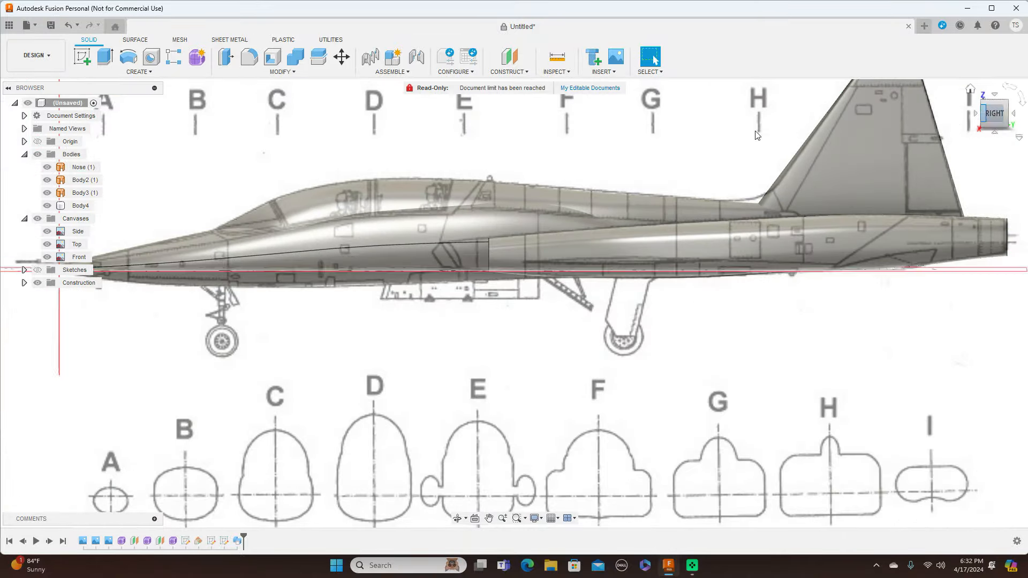
Hide all bodies, show the origin planes and start a new sketch on the YZ plane.
{"action": "left_click", "coordinate": [37, 155]}
{"action": "scroll", "coordinate": [539, 380], "scroll_direction": "up", "scroll_amount": 2}
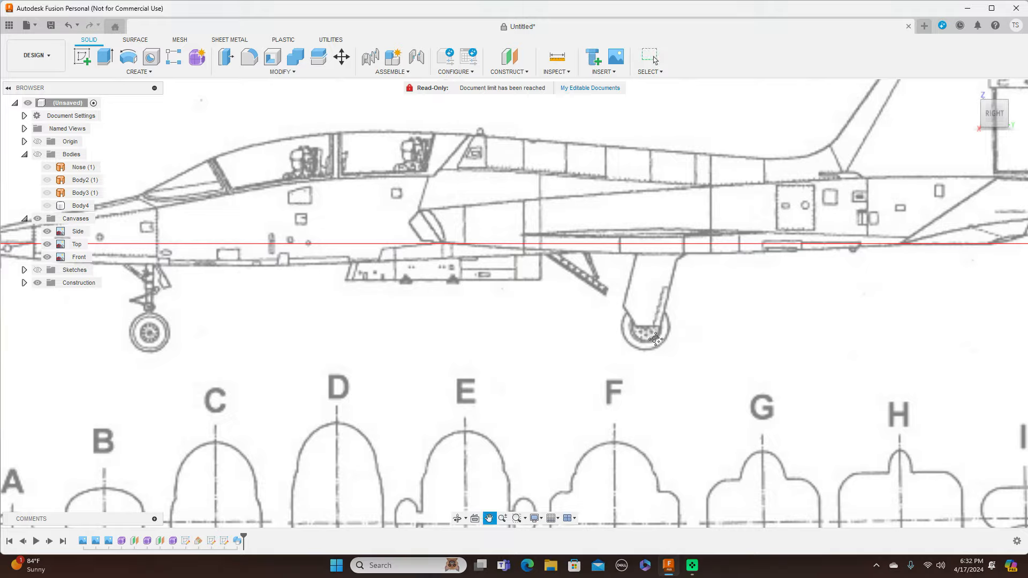
{"action": "middle_click_drag", "start_coordinate": [655, 338], "coordinate": [603, 343]}
{"action": "scroll", "coordinate": [603, 343], "scroll_direction": "down", "scroll_amount": 4}
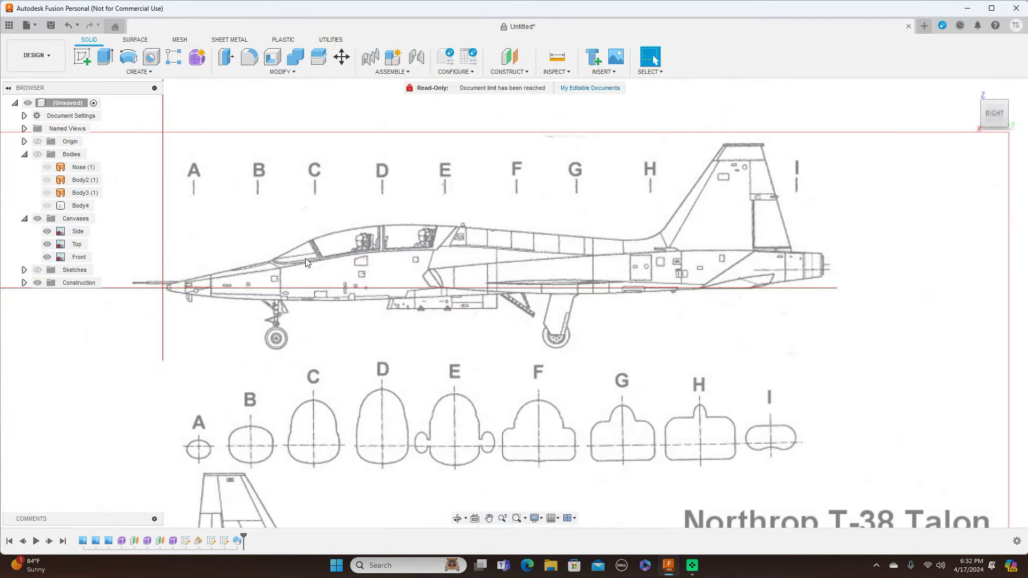
{"action": "left_click", "coordinate": [37, 142]}
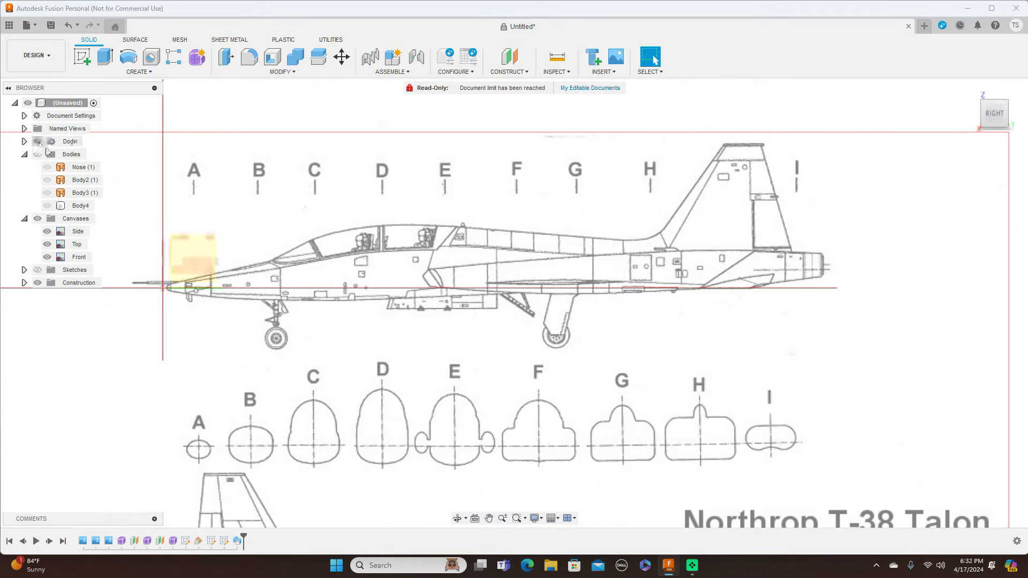
{"action": "left_click", "coordinate": [191, 254]}
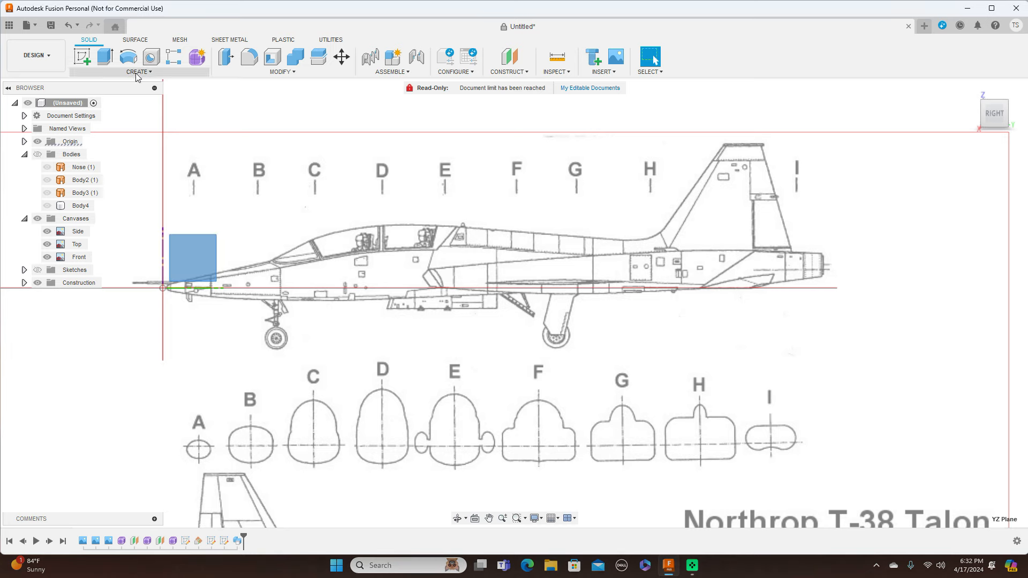
{"action": "left_click", "coordinate": [83, 57]}
Sketch a horizontal line about 416 mm long from the wing's trailing edge to its leading edge on the side canvas.
{"action": "mouse_move", "coordinate": [728, 314]}
{"action": "middle_mouse_down"}
{"action": "mouse_move", "coordinate": [246, 262]}
{"action": "mouse_move", "coordinate": [153, 226]}
{"action": "middle_mouse_up"}
{"action": "scroll", "coordinate": [450, 260], "scroll_direction": "up", "scroll_amount": 2}
{"action": "middle_click_drag", "start_coordinate": [388, 259], "coordinate": [566, 309]}
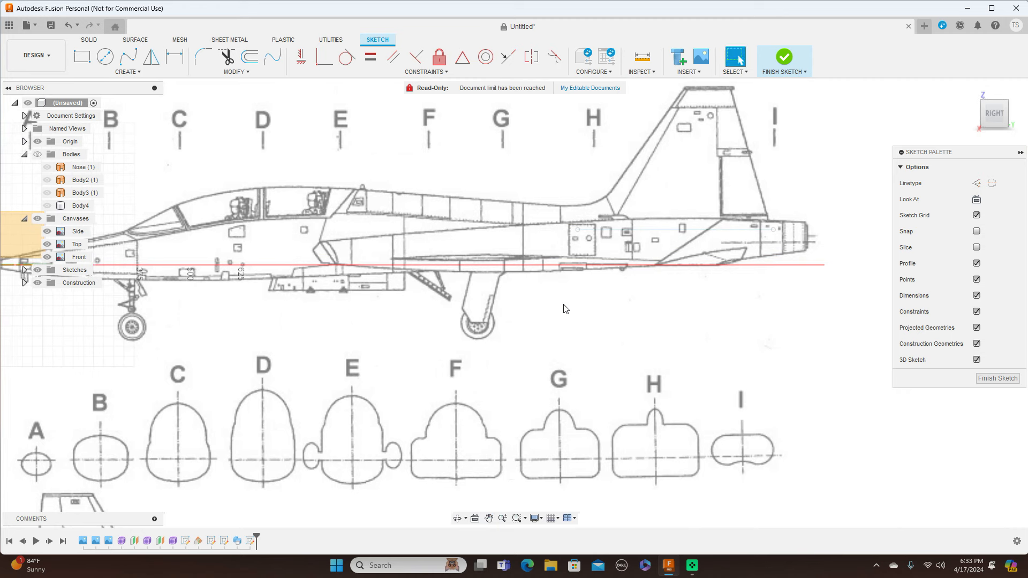
{"action": "scroll", "coordinate": [565, 309], "scroll_direction": "up", "scroll_amount": 2}
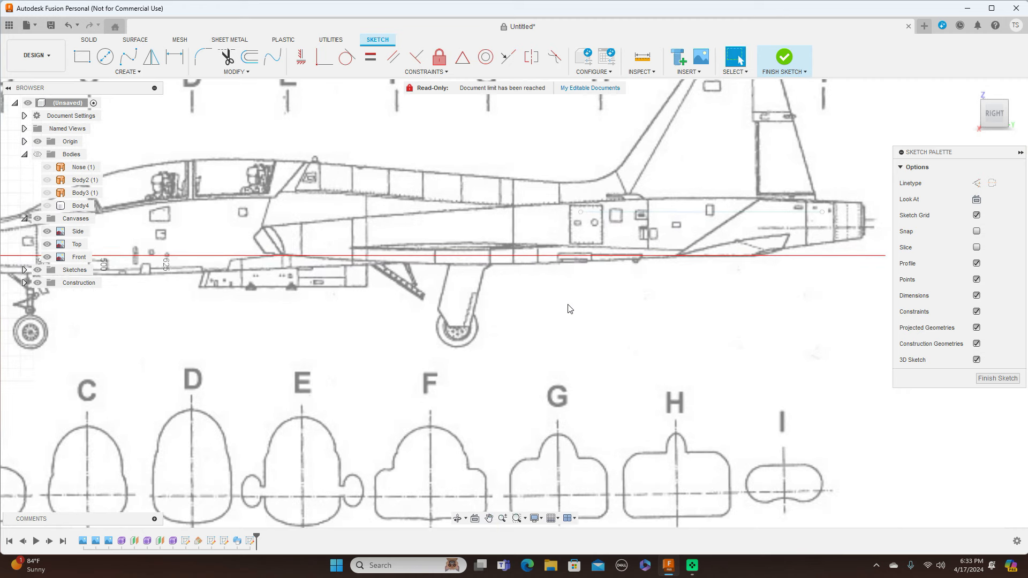
{"action": "left_click", "coordinate": [992, 94]}
{"action": "key", "text": "l"}
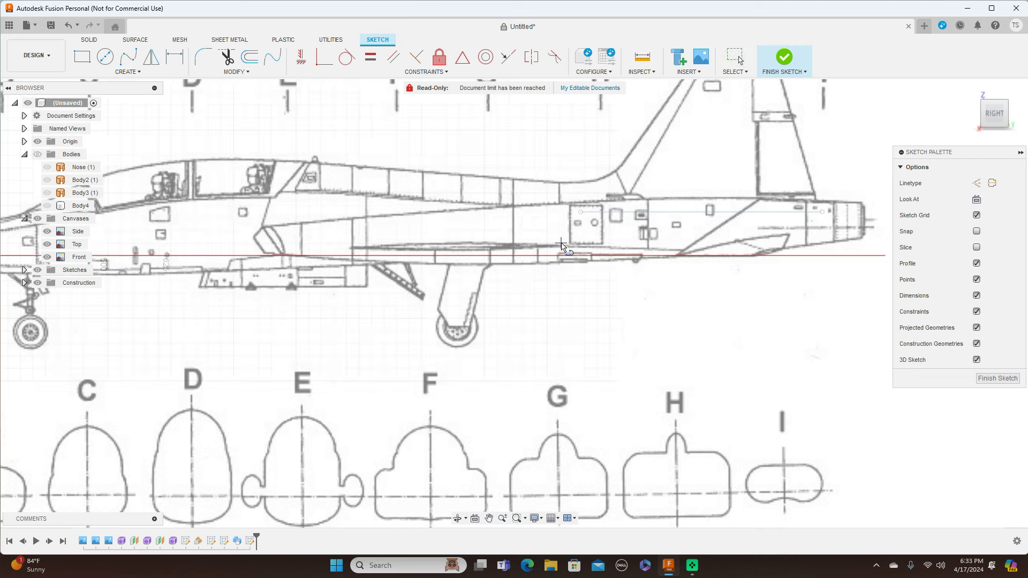
{"action": "left_click", "coordinate": [561, 246]}
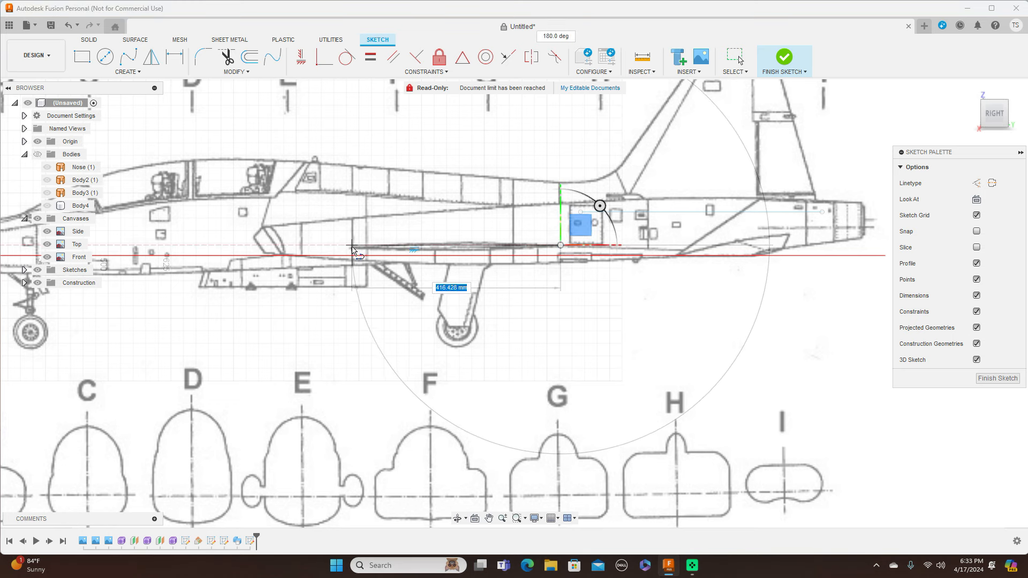
{"action": "left_click", "coordinate": [351, 246]}
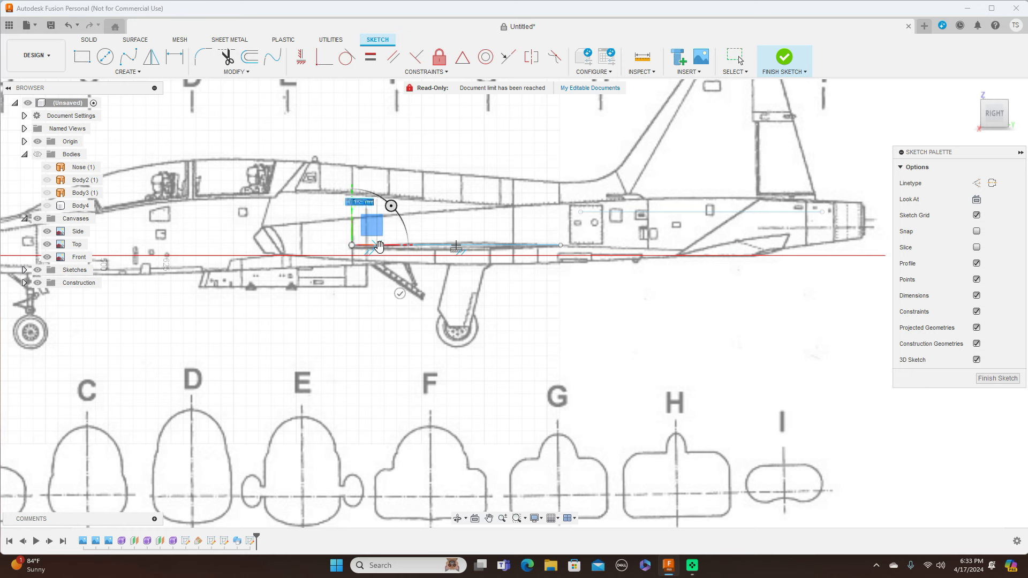
{"action": "right_click", "coordinate": [350, 246]}
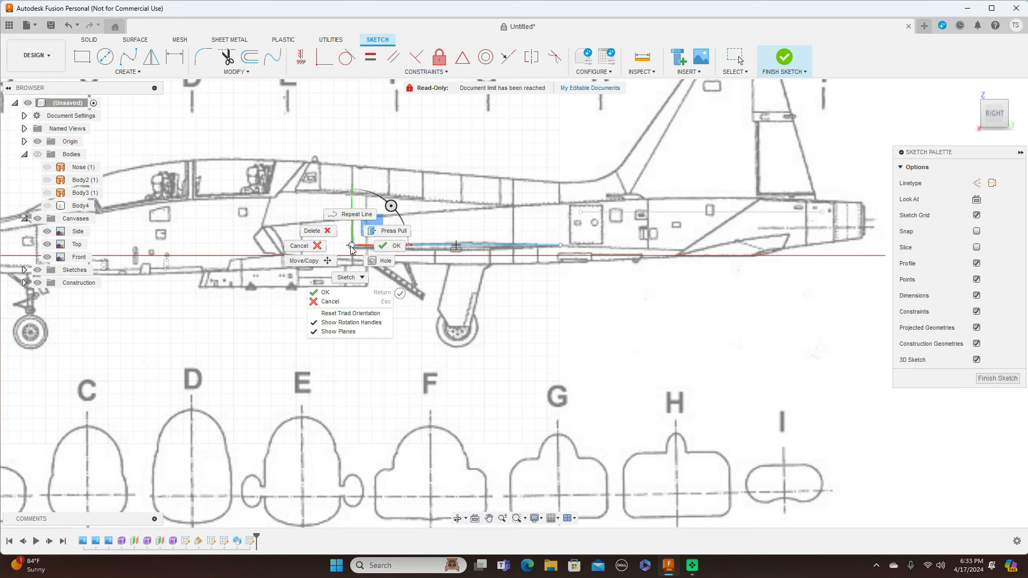
{"action": "left_click", "coordinate": [383, 246]}
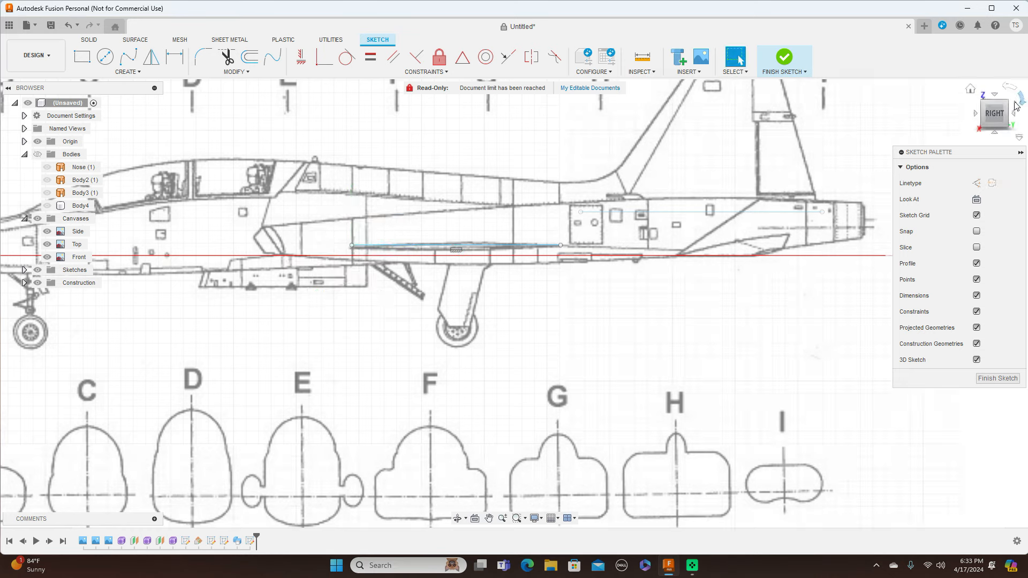
Stretch both ends of the wing root line to about 500 mm overall against the top canvas, and finish the sketch.
{"action": "left_click", "coordinate": [993, 94]}
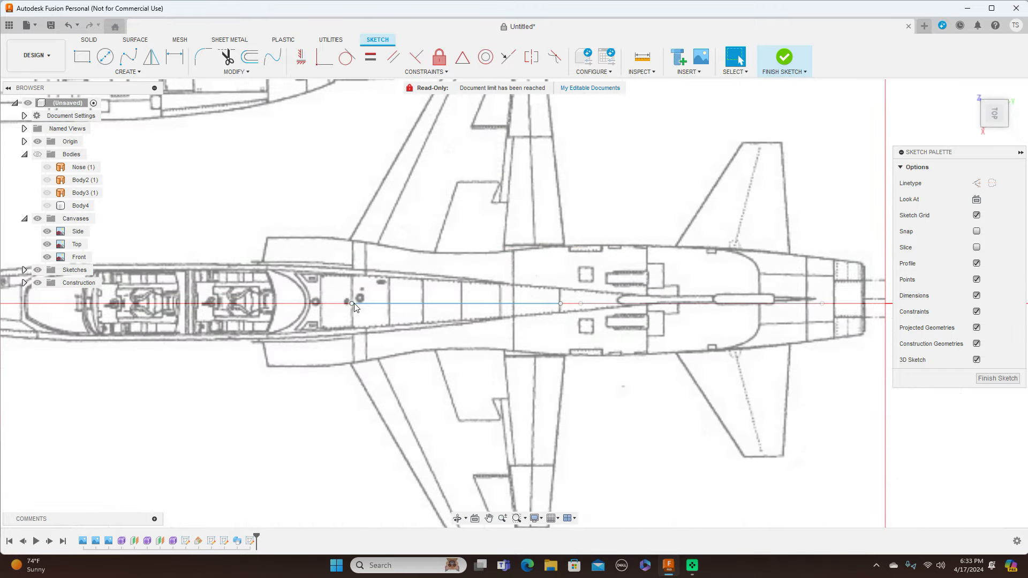
{"action": "left_click_drag", "start_coordinate": [353, 306], "coordinate": [324, 307]}
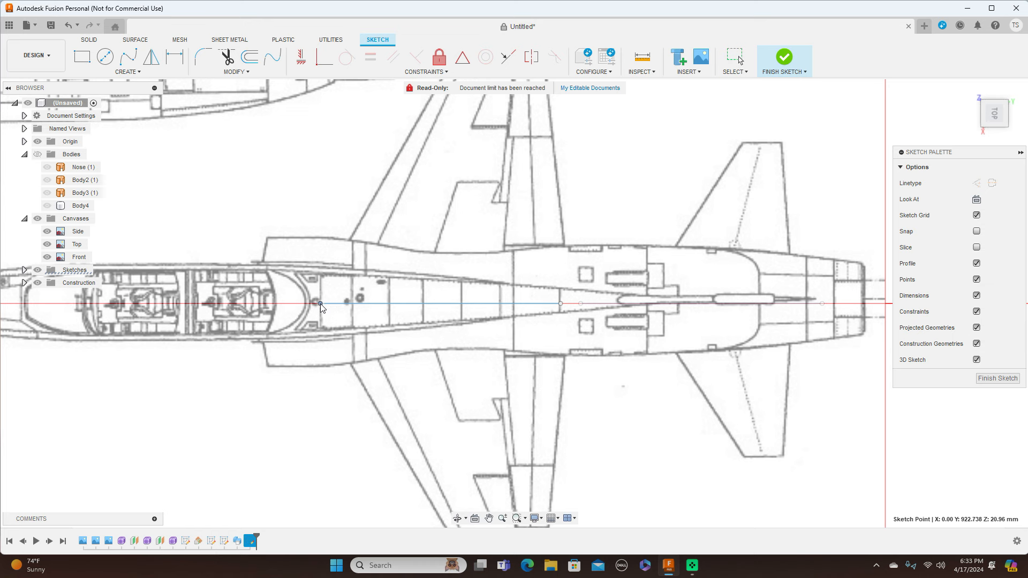
{"action": "left_click_drag", "start_coordinate": [317, 304], "coordinate": [317, 304]}
{"action": "left_click_drag", "start_coordinate": [564, 304], "coordinate": [569, 304]}
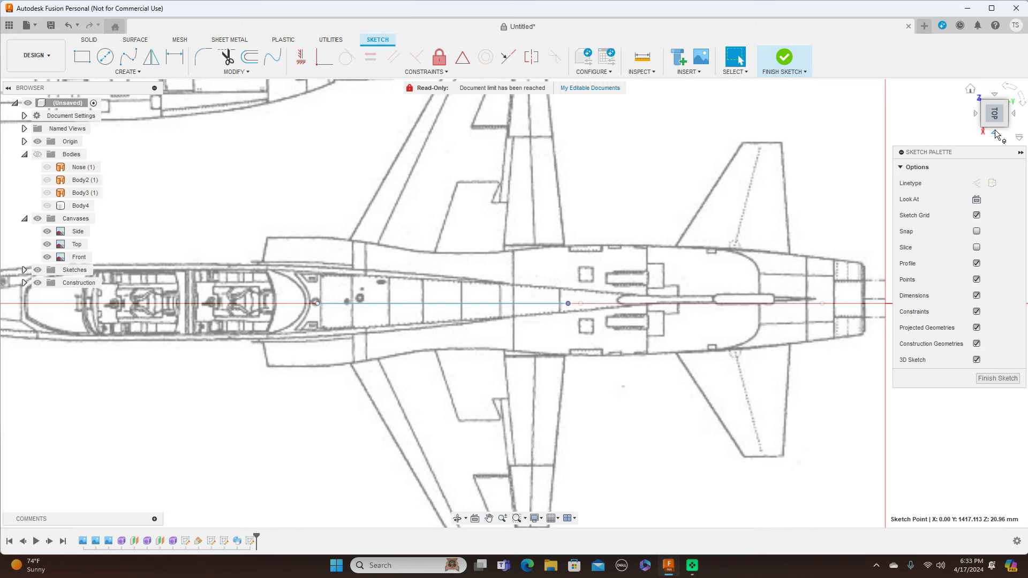
{"action": "left_click", "coordinate": [995, 131]}
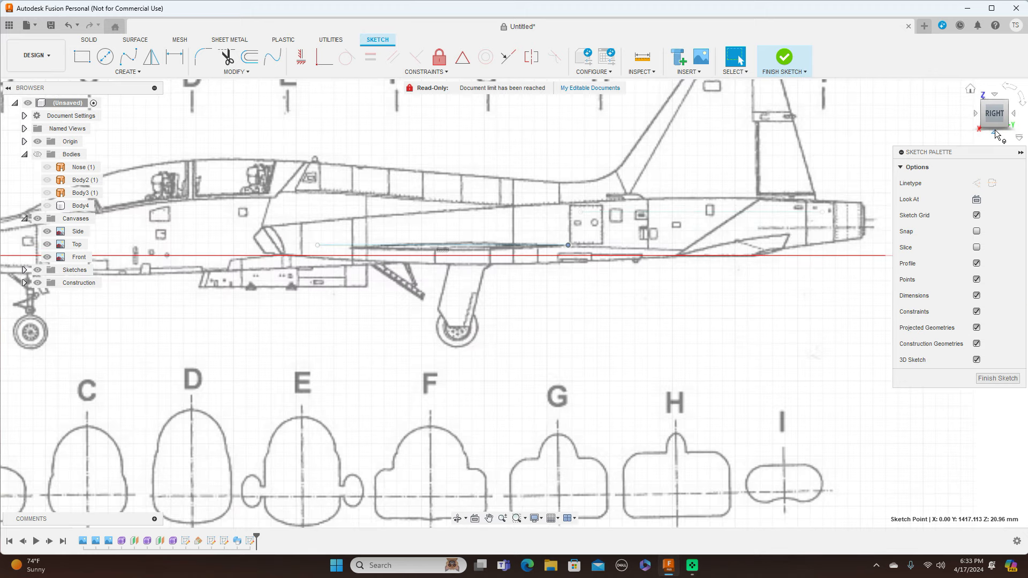
{"action": "left_click", "coordinate": [997, 378]}
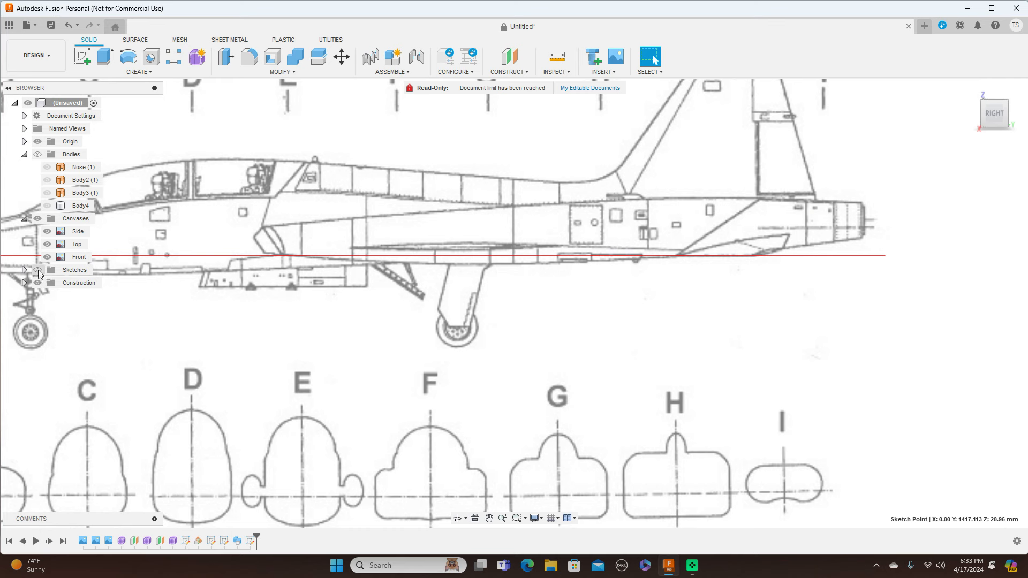
Show the sketches and create a Plane at Angle through the wing root line at 0.0 deg.
{"action": "left_click", "coordinate": [37, 271]}
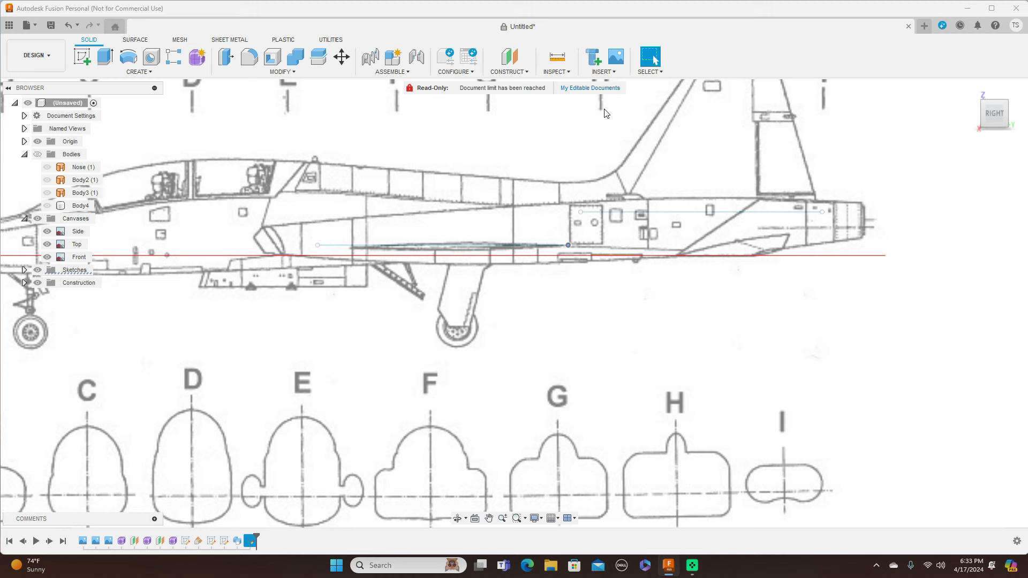
{"action": "left_click", "coordinate": [521, 74]}
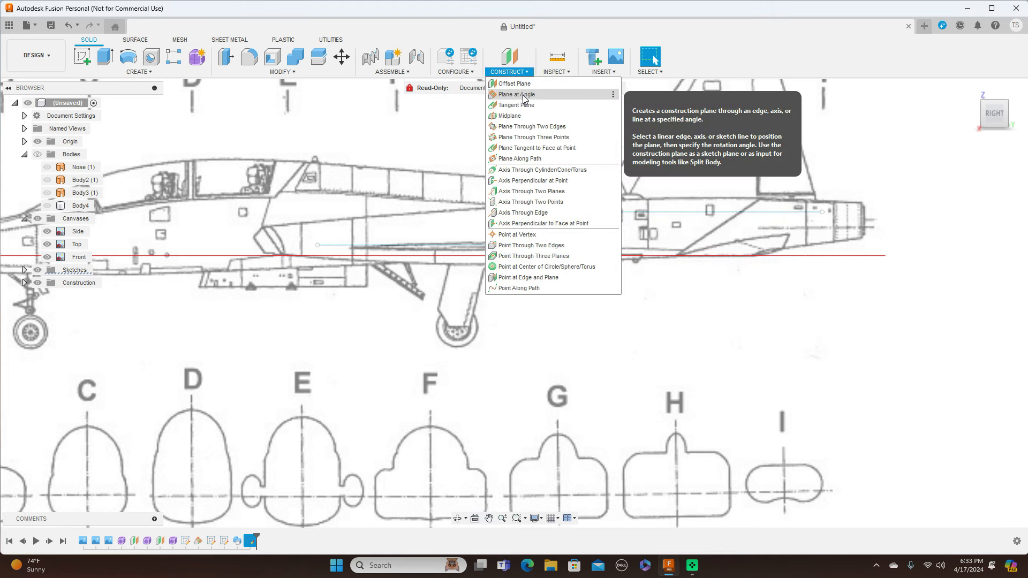
{"action": "left_click", "coordinate": [524, 96]}
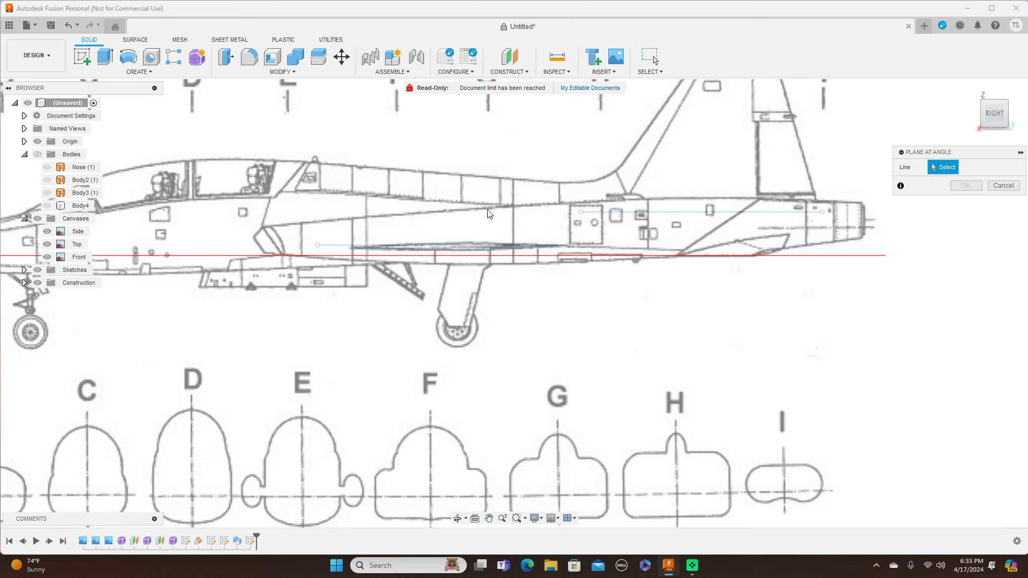
{"action": "left_click", "coordinate": [480, 246]}
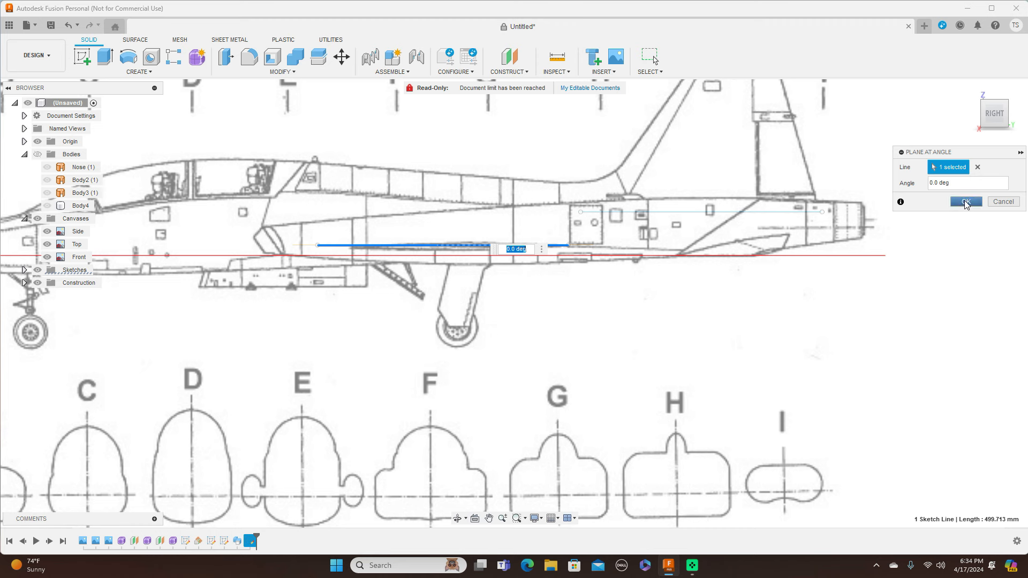
{"action": "left_click", "coordinate": [964, 201]}
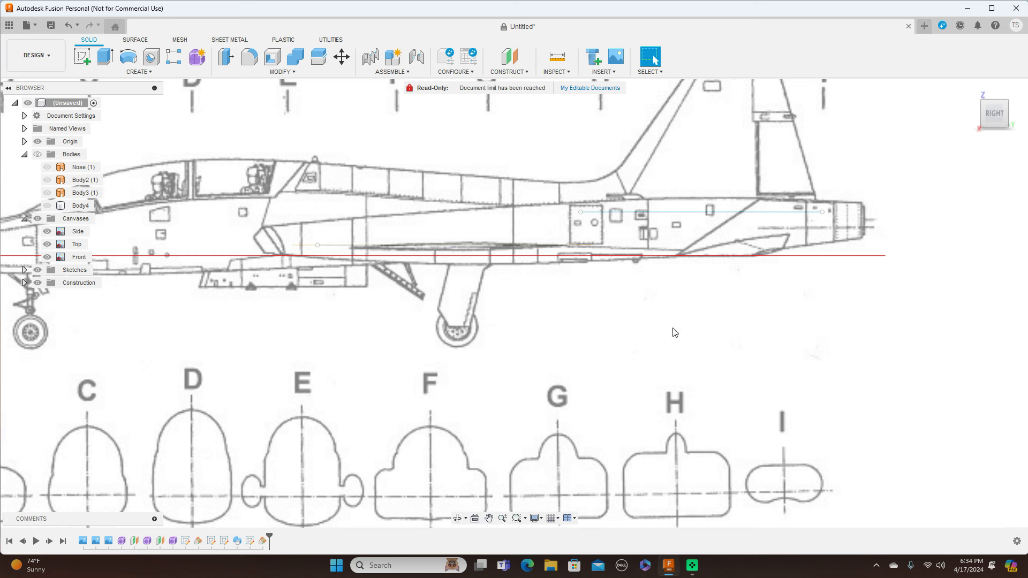
{"action": "middle_click_drag", "start_coordinate": [468, 308], "coordinate": [578, 305]}
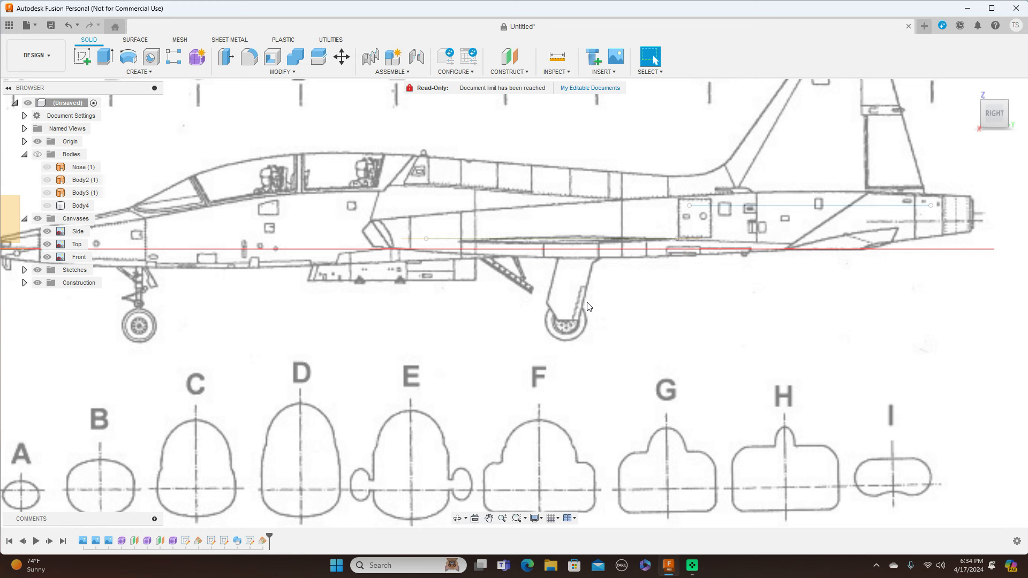
Check the wing root line with the canvases hidden, restore the canvases and start a new sketch on the YZ plane.
{"action": "scroll", "coordinate": [530, 327], "scroll_direction": "down", "scroll_amount": 1}
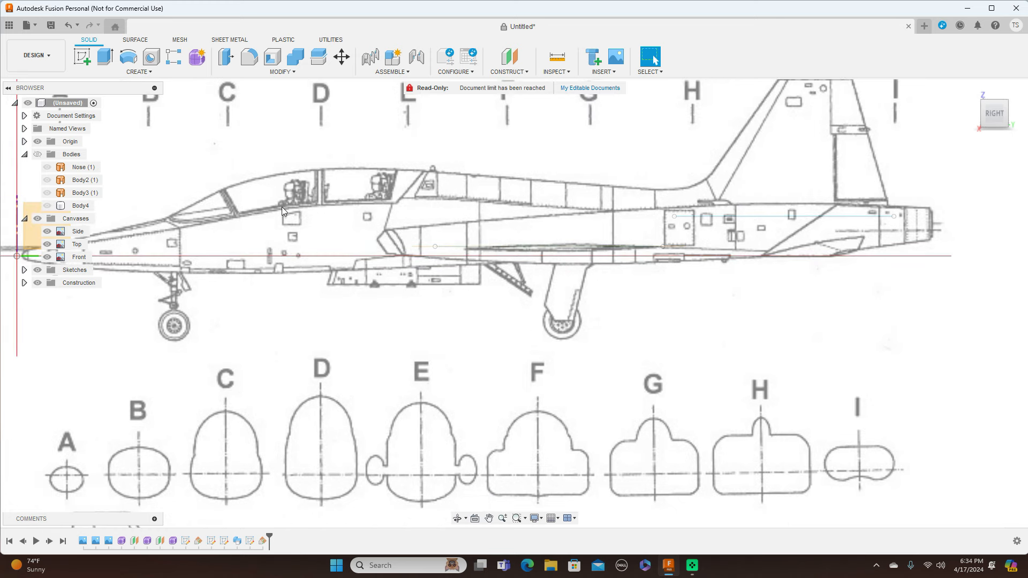
{"action": "left_click", "coordinate": [37, 219]}
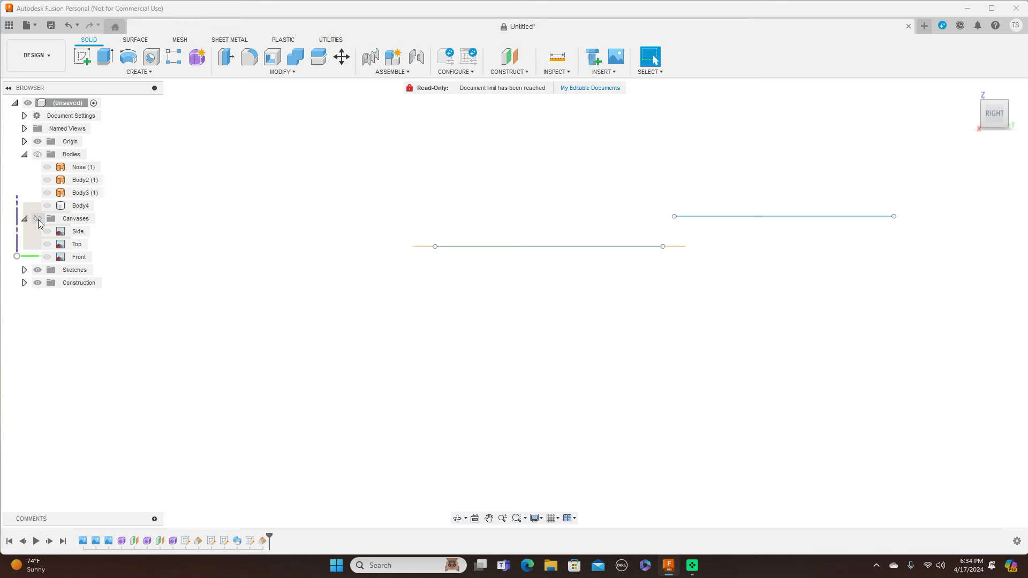
{"action": "left_click", "coordinate": [38, 219]}
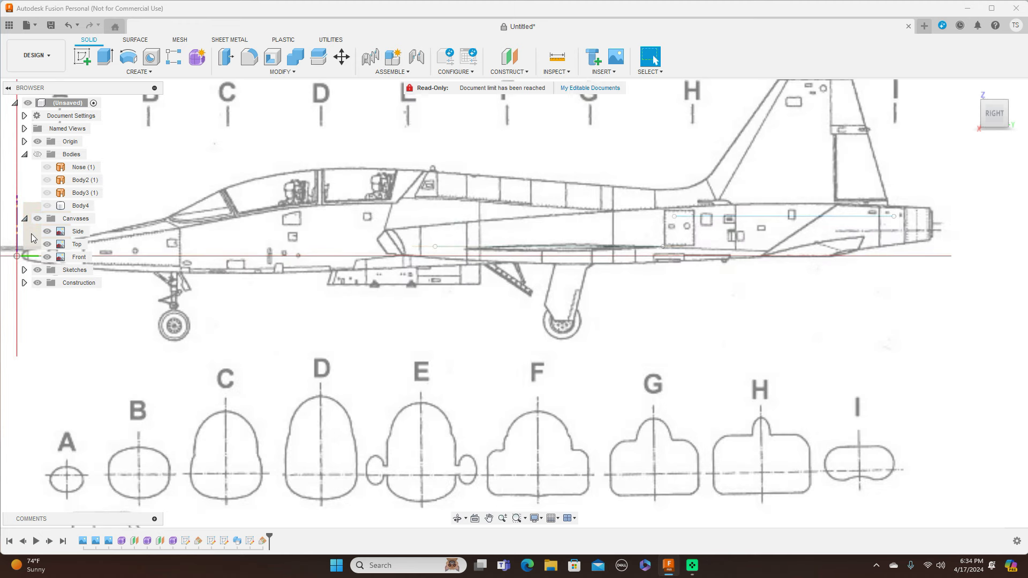
{"action": "left_click", "coordinate": [30, 233]}
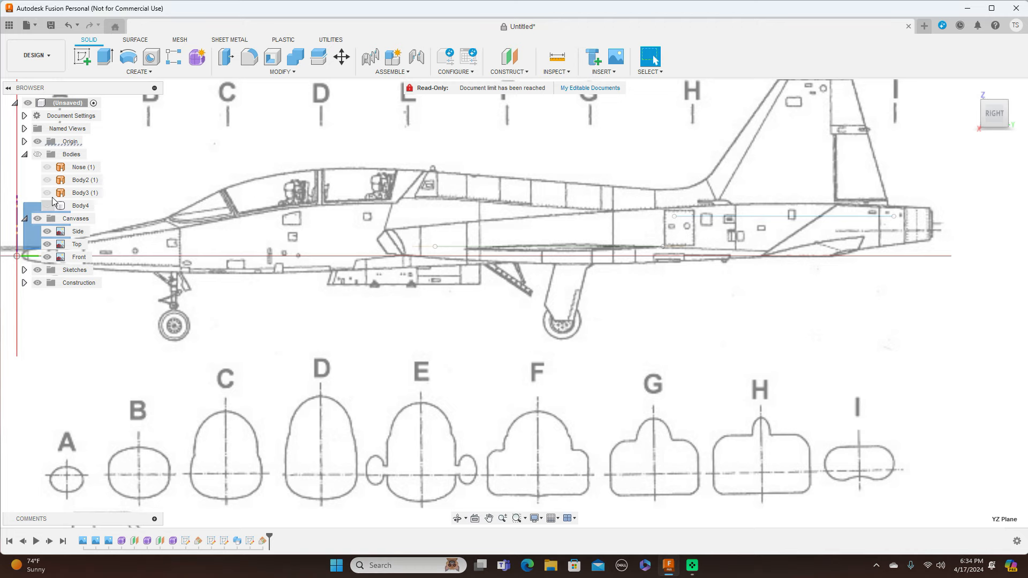
{"action": "left_click", "coordinate": [83, 55]}
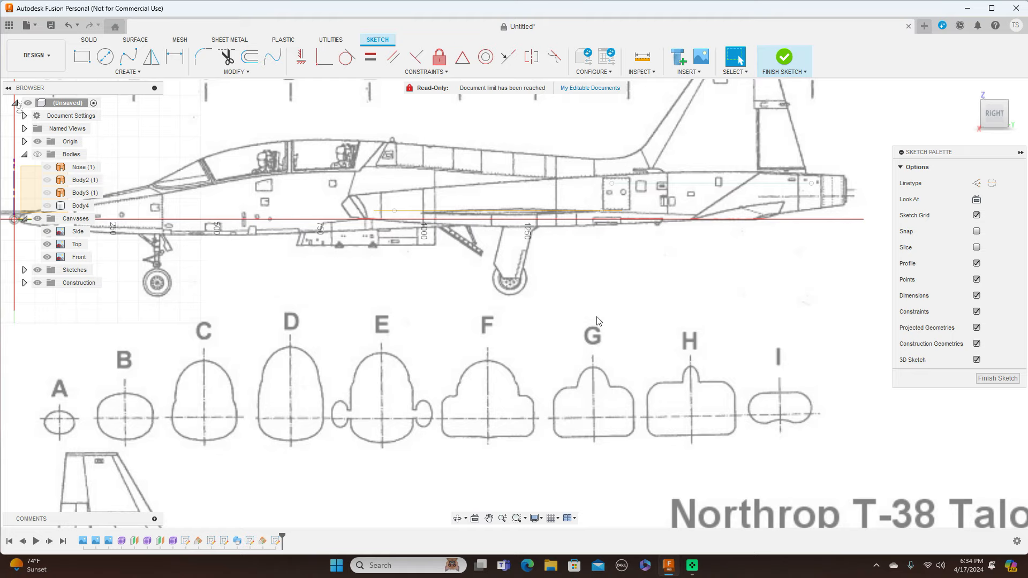
Project both endpoints of the wing root line into the sketch with Projection Link on.
{"action": "scroll", "coordinate": [598, 321], "scroll_direction": "up", "scroll_amount": 3}
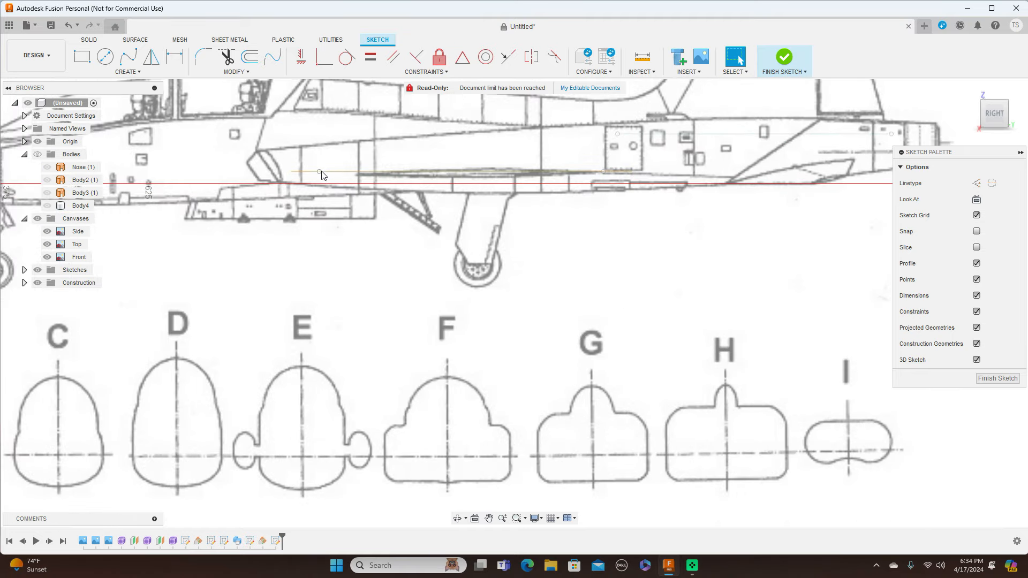
{"action": "key", "text": "p"}
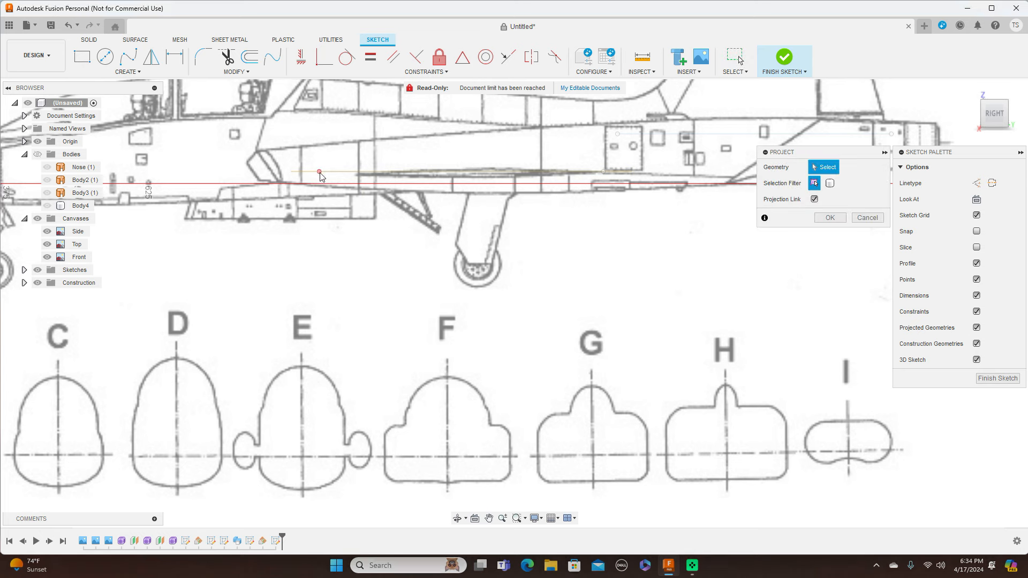
{"action": "left_click", "coordinate": [486, 175]}
{"action": "left_click", "coordinate": [603, 174]}
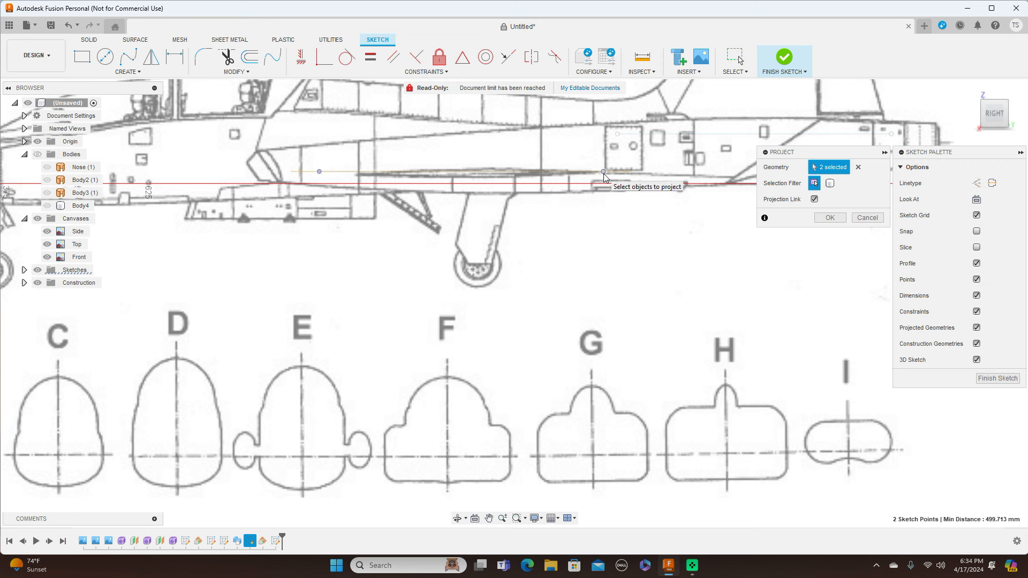
{"action": "right_click", "coordinate": [602, 173]}
{"action": "left_click", "coordinate": [698, 245]}
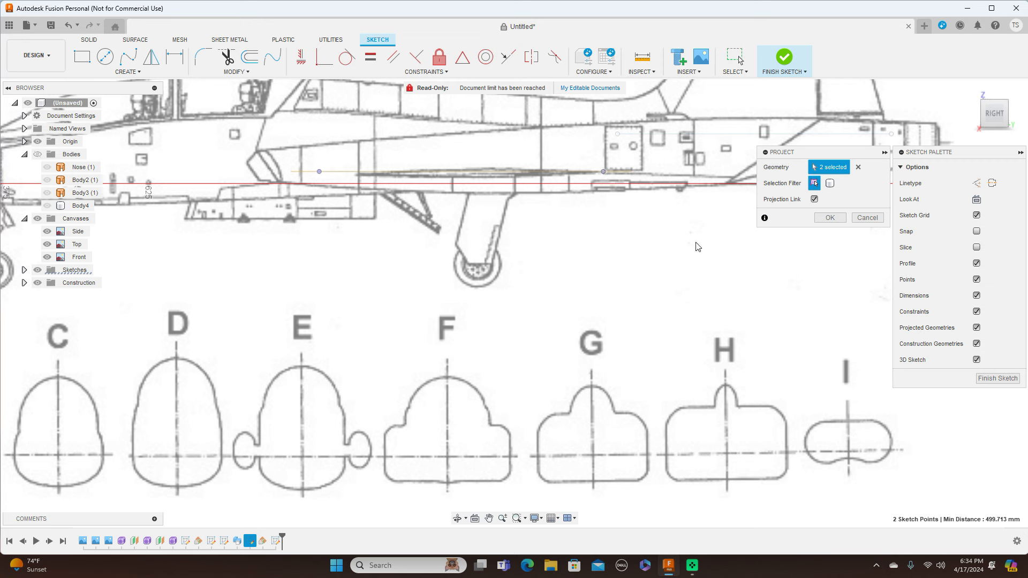
{"action": "left_click", "coordinate": [828, 218]}
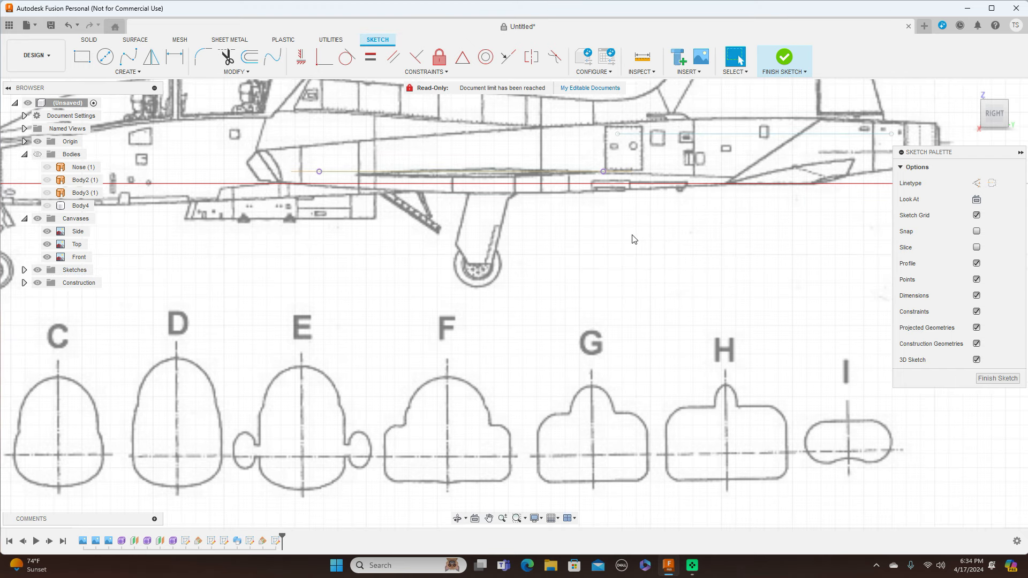
Draw a five-point Fit Point Spline for the airfoil's upper curve, from the projected leading edge point to the trailing edge point.
{"action": "scroll", "coordinate": [634, 240], "scroll_direction": "up", "scroll_amount": 1}
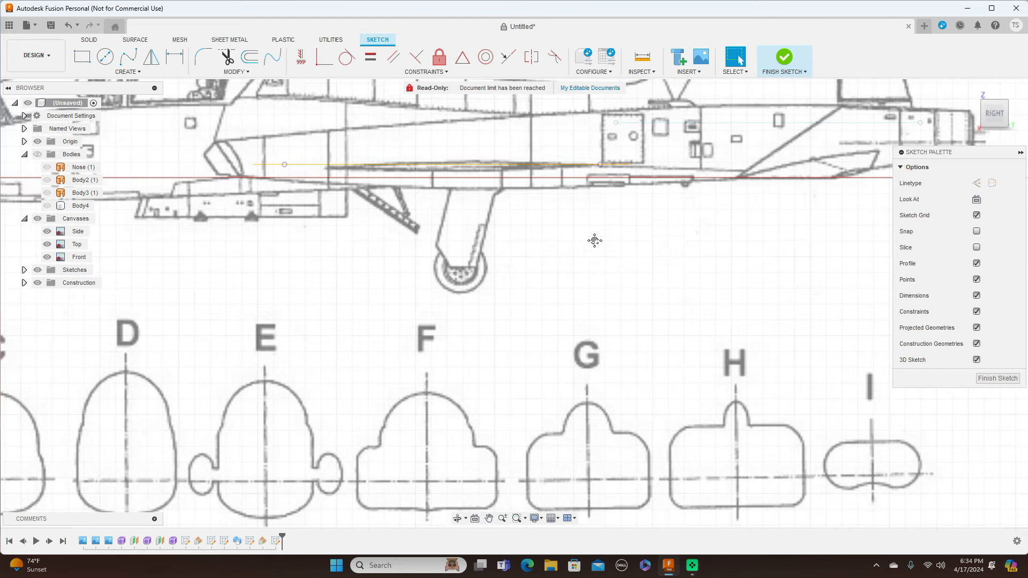
{"action": "middle_click_drag", "start_coordinate": [594, 240], "coordinate": [625, 284]}
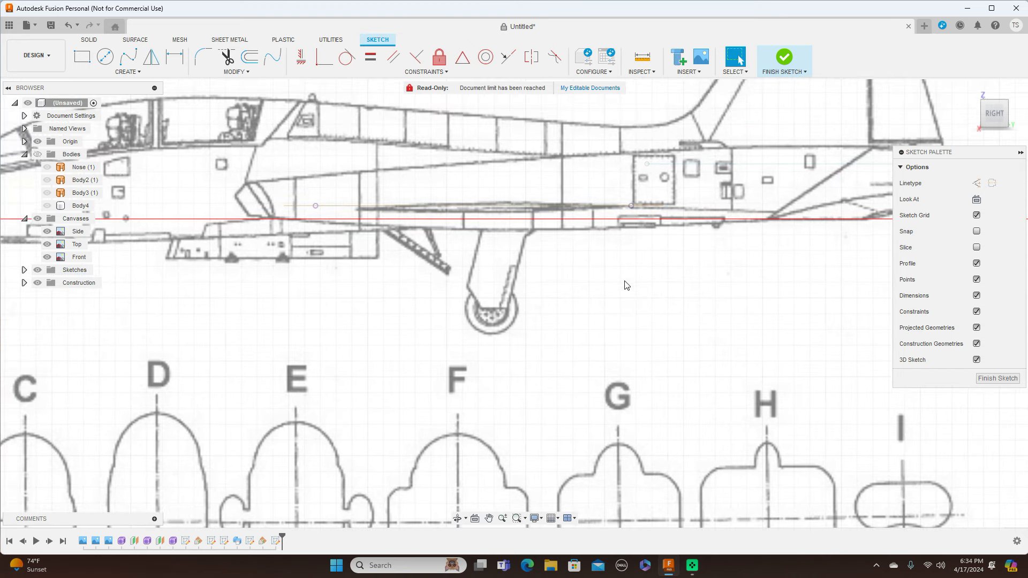
{"action": "left_click", "coordinate": [132, 58]}
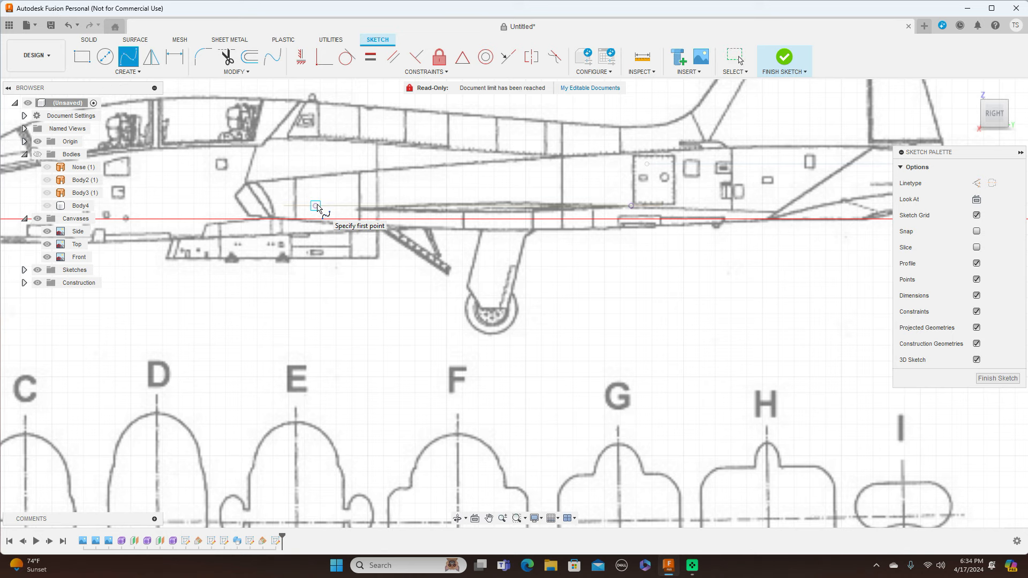
{"action": "scroll", "coordinate": [318, 208], "scroll_direction": "up", "scroll_amount": 1}
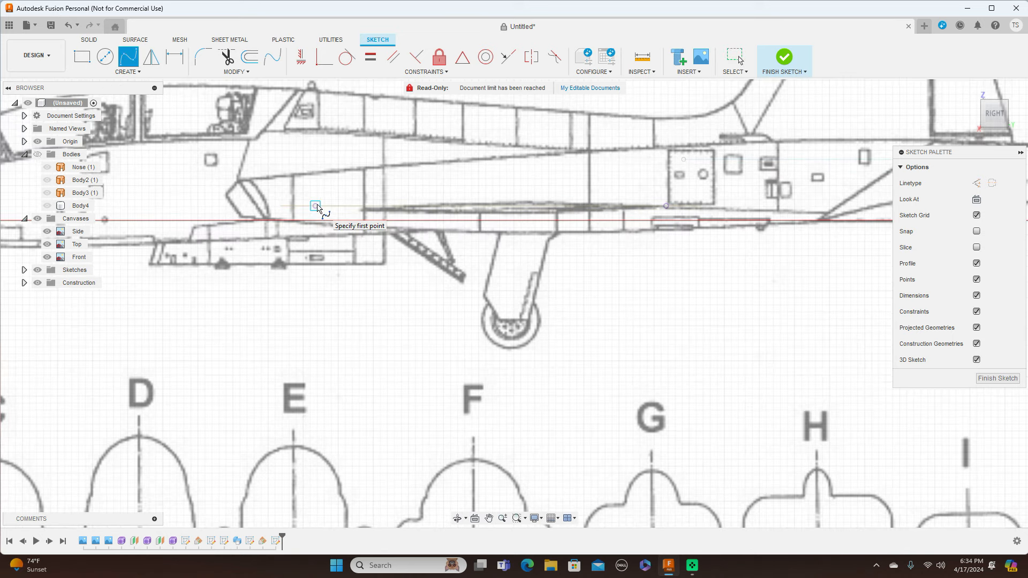
{"action": "left_click", "coordinate": [315, 206]}
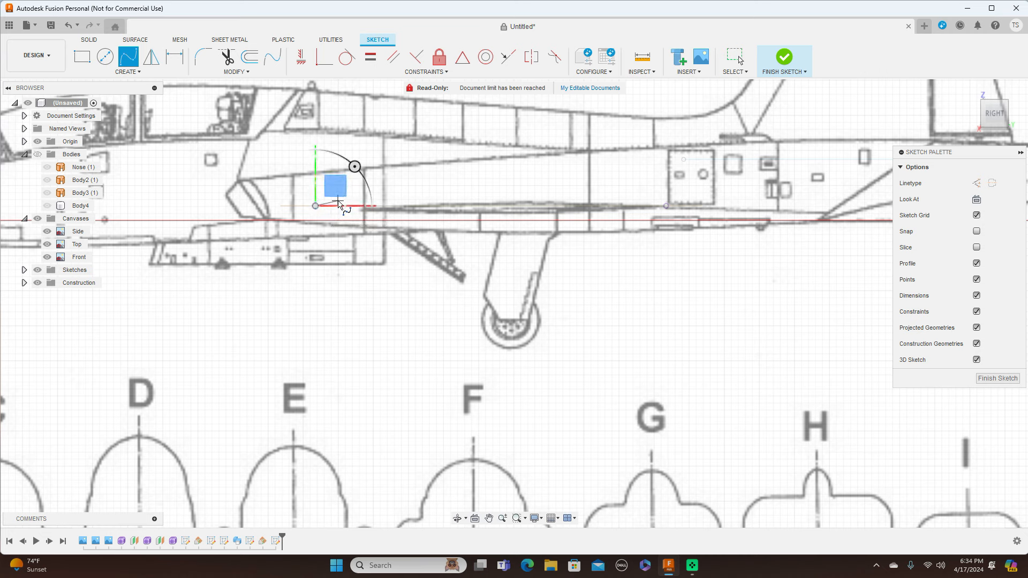
{"action": "left_click", "coordinate": [338, 201]}
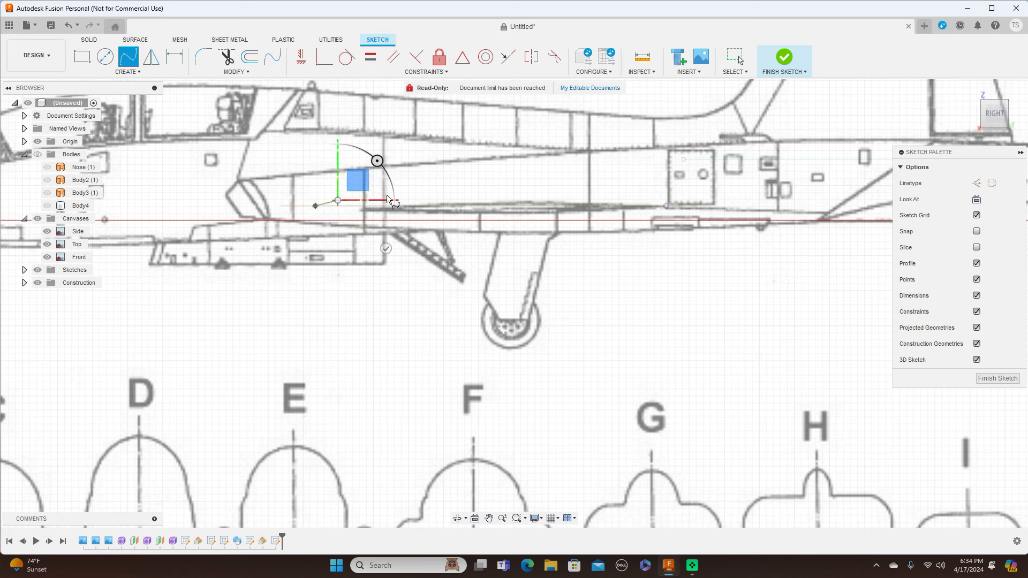
{"action": "left_click", "coordinate": [454, 201]}
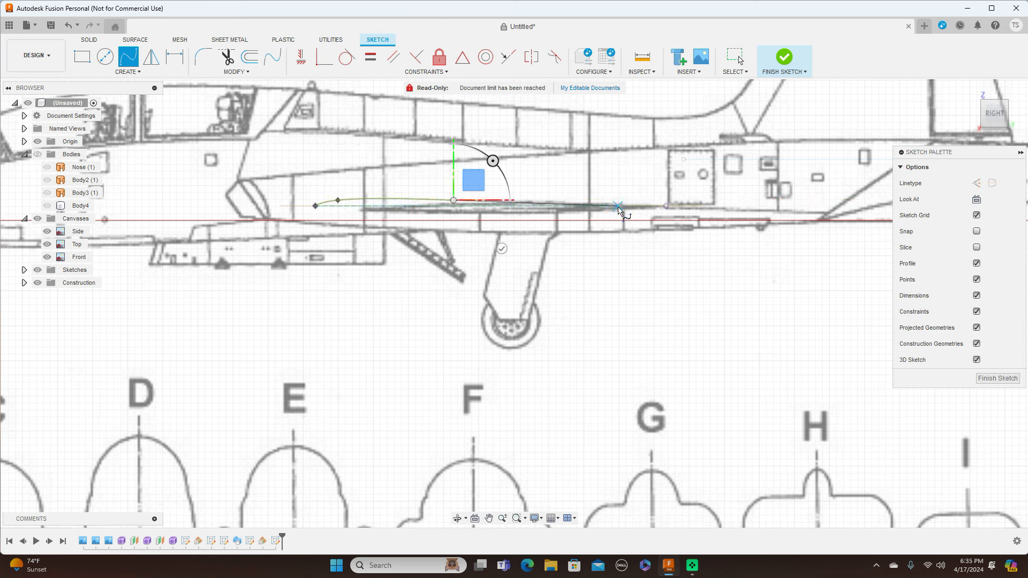
{"action": "left_click", "coordinate": [618, 205]}
{"action": "left_click", "coordinate": [666, 206]}
{"action": "right_click", "coordinate": [667, 210]}
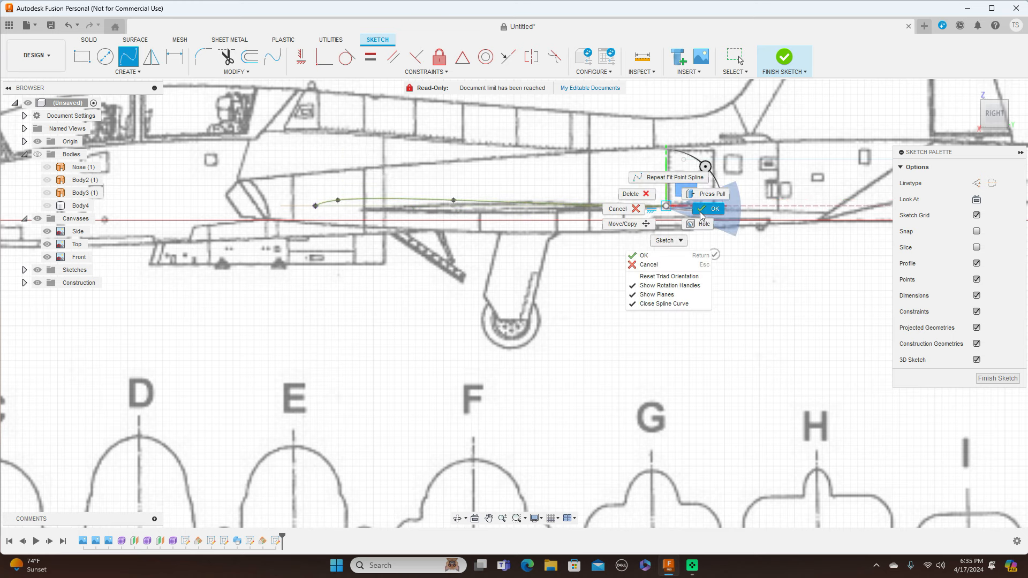
{"action": "left_click", "coordinate": [712, 210]}
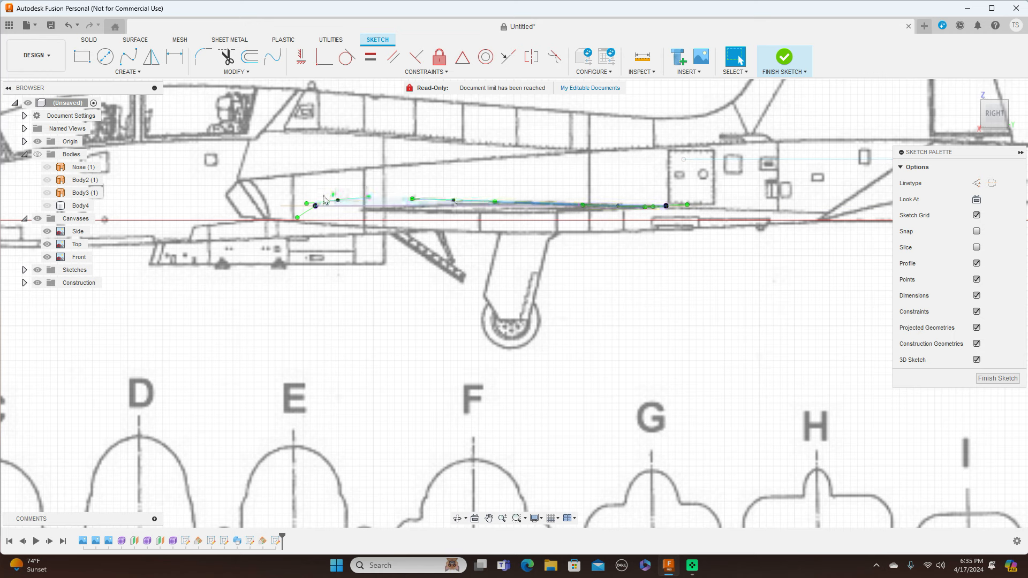
Shift the airfoil spline's second and third fit points slightly toward the trailing edge.
{"action": "left_click", "coordinate": [338, 201]}
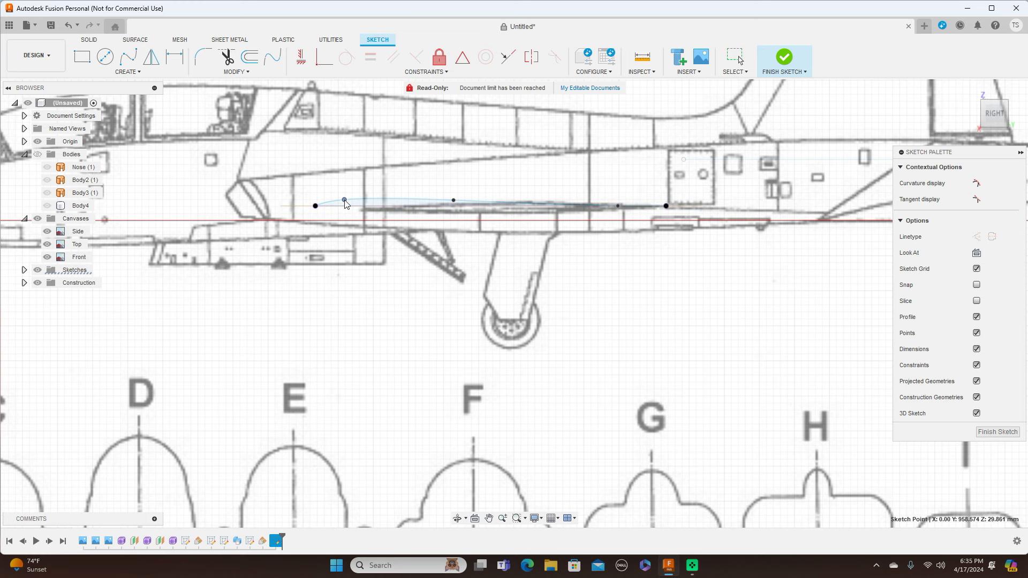
{"action": "left_click", "coordinate": [475, 202]}
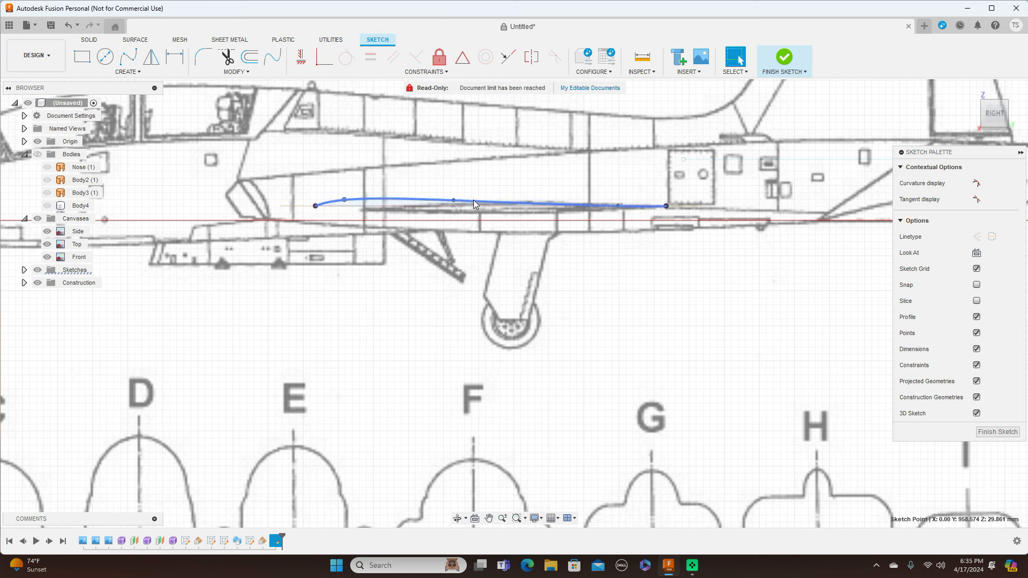
{"action": "left_click_drag", "start_coordinate": [455, 200], "coordinate": [467, 200]}
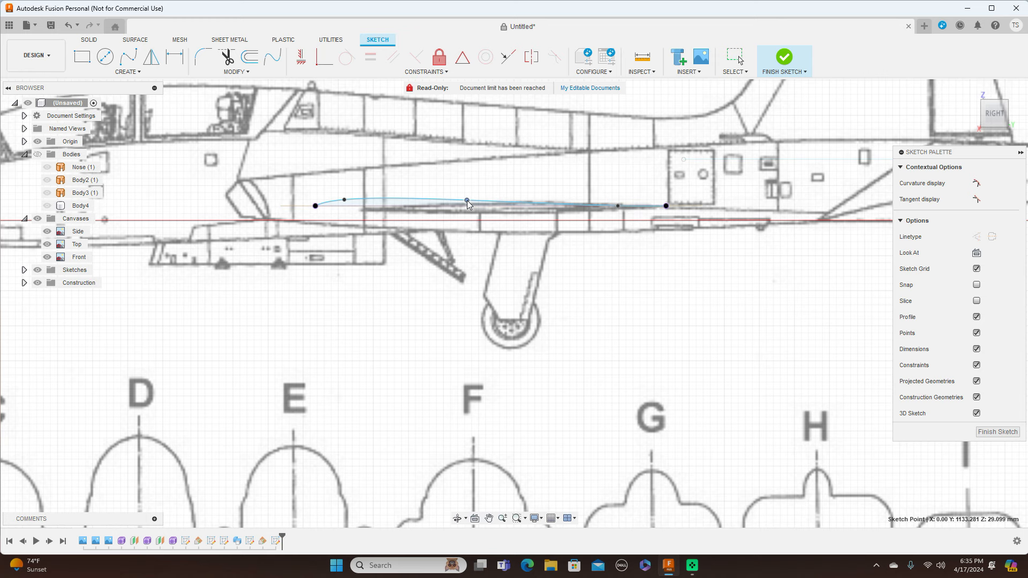
{"action": "key", "text": "Escape"}
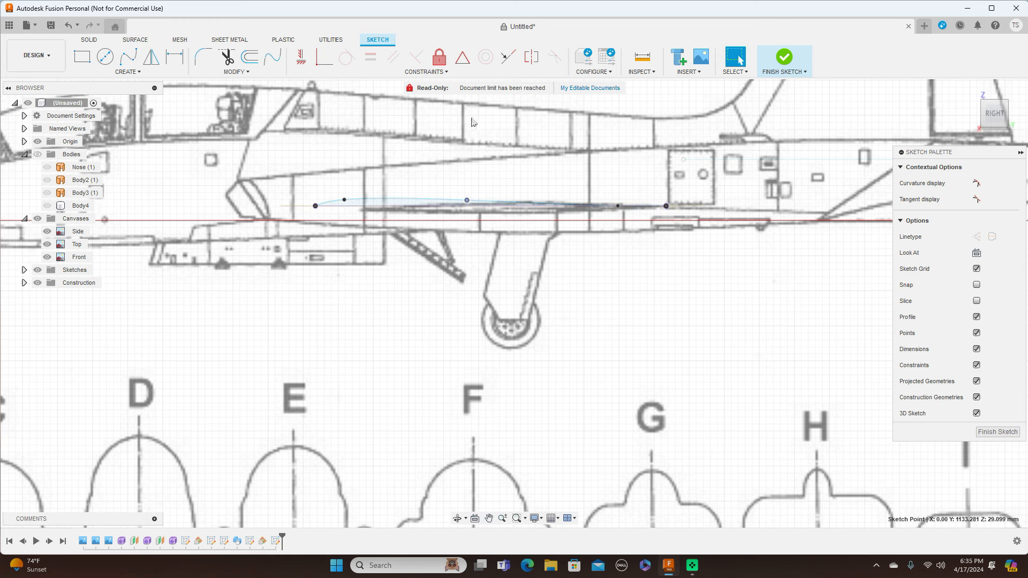
Close the upper airfoil half with a straight chord line about 500 mm long between the two projected points.
{"action": "key", "text": "l"}
{"action": "left_click", "coordinate": [316, 205]}
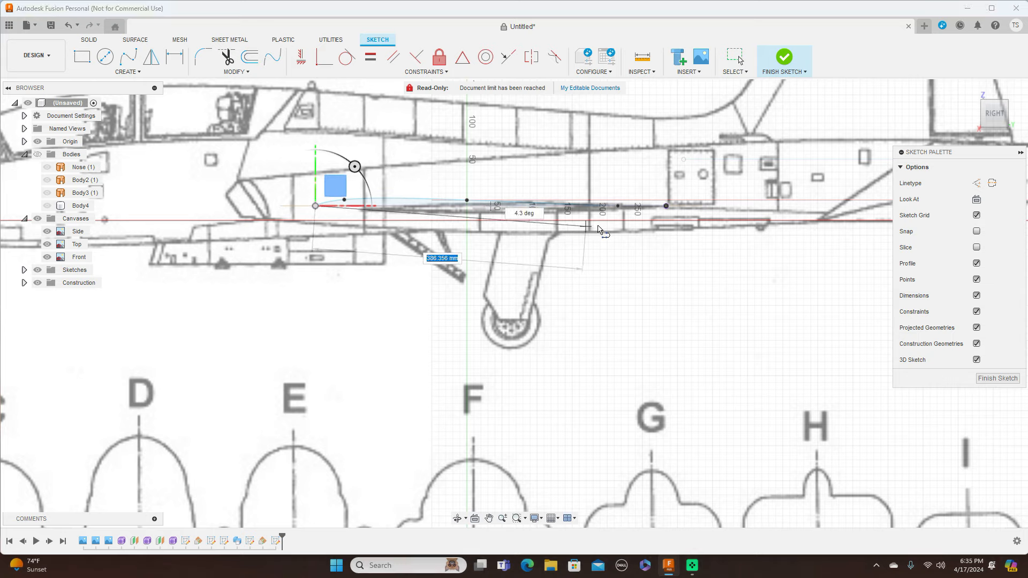
{"action": "scroll", "coordinate": [606, 223], "scroll_direction": "up", "scroll_amount": 4}
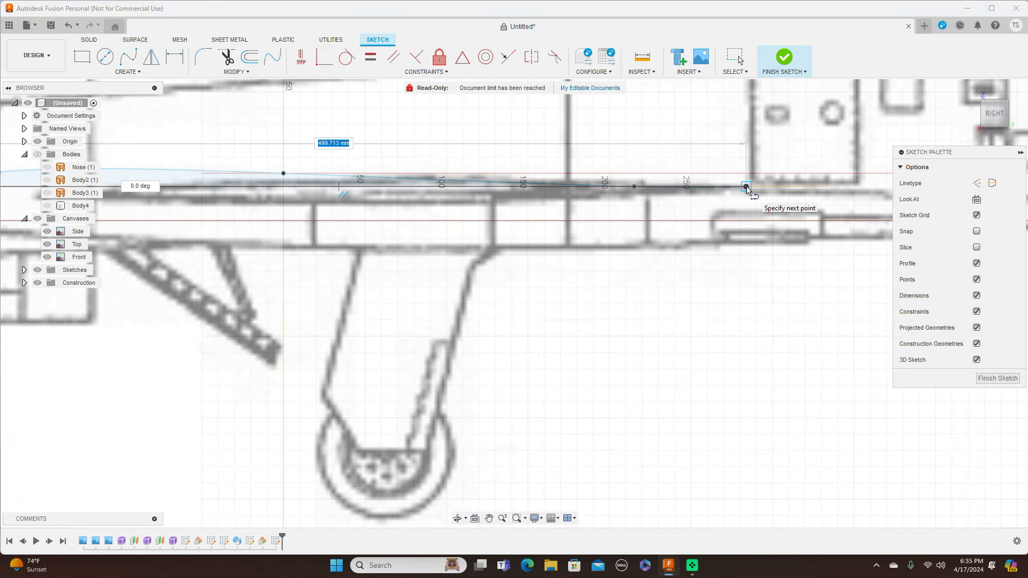
{"action": "left_click", "coordinate": [746, 188]}
{"action": "right_click", "coordinate": [746, 187]}
{"action": "left_click", "coordinate": [783, 186]}
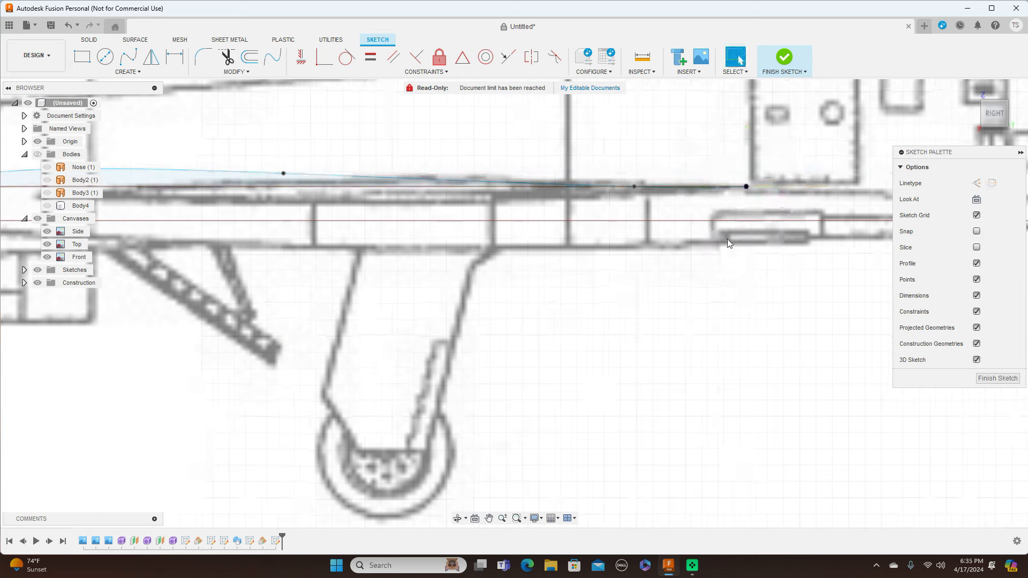
Mirror the upper airfoil spline across the chord line to form the lower curve, and finish the sketch.
{"action": "scroll", "coordinate": [725, 247], "scroll_direction": "down", "scroll_amount": 1}
{"action": "scroll", "coordinate": [725, 250], "scroll_direction": "down", "scroll_amount": 2}
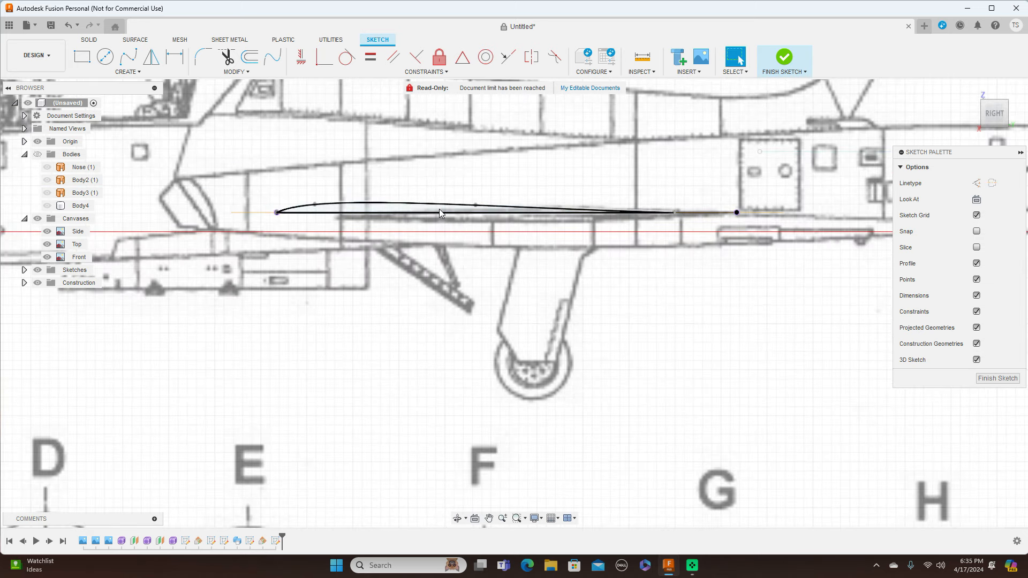
{"action": "scroll", "coordinate": [416, 213], "scroll_direction": "up", "scroll_amount": 3}
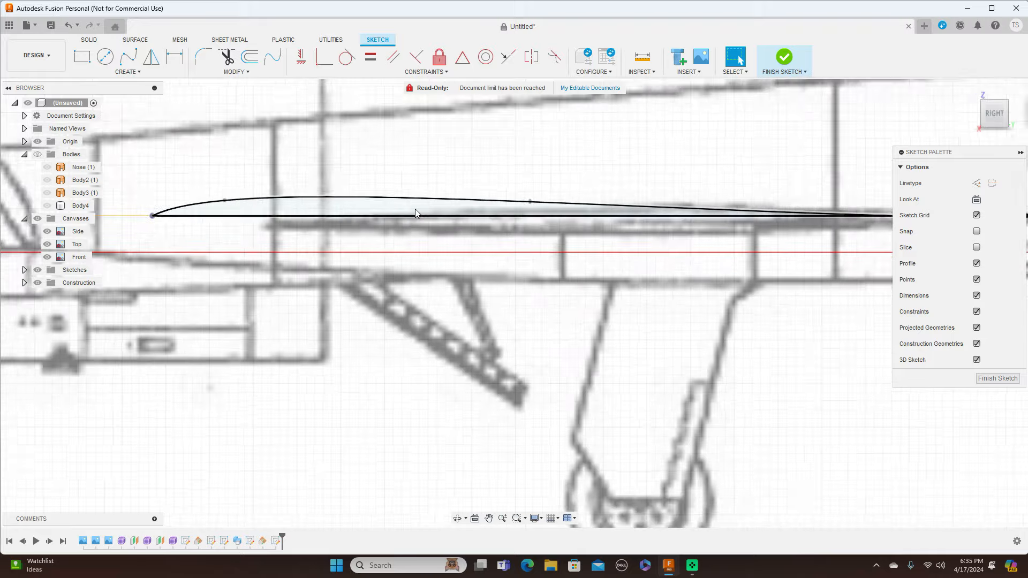
{"action": "left_click", "coordinate": [151, 57]}
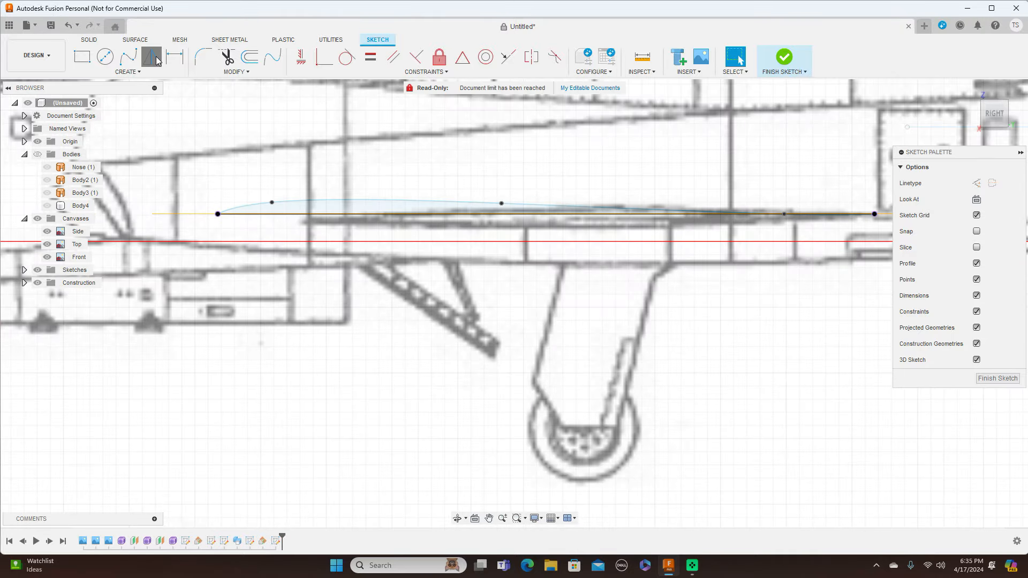
{"action": "left_click", "coordinate": [322, 201]}
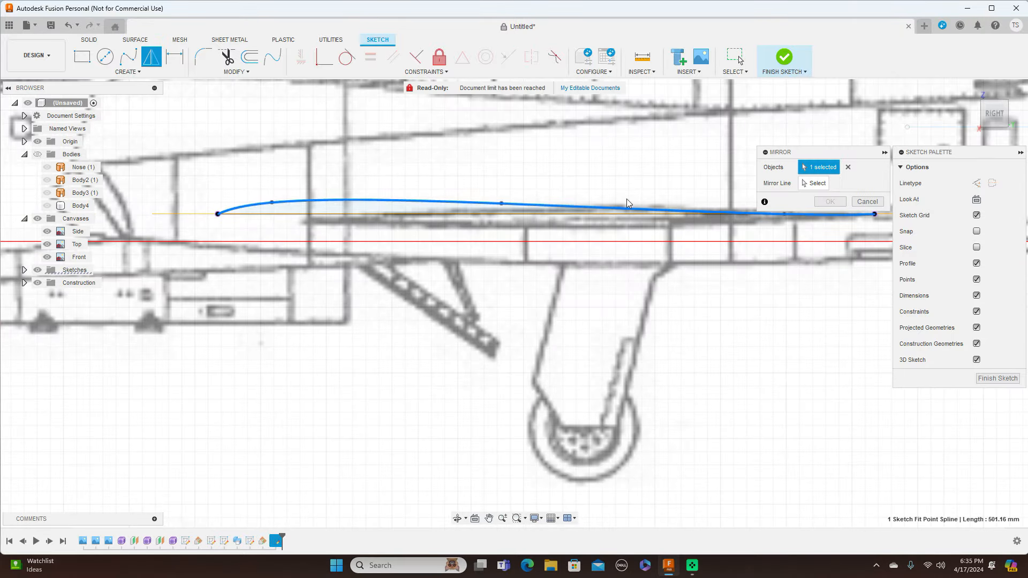
{"action": "left_click", "coordinate": [814, 187]}
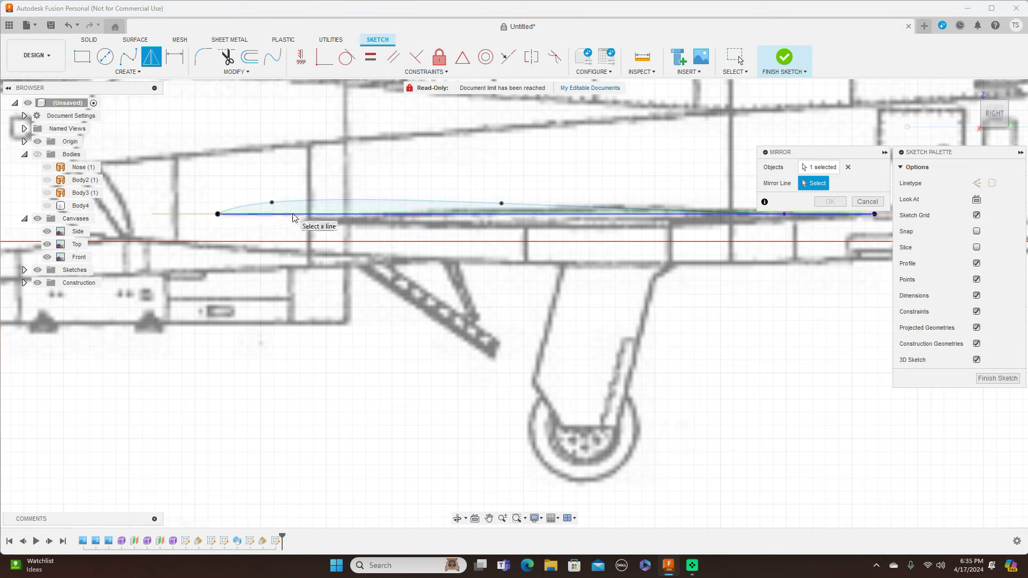
{"action": "left_click", "coordinate": [296, 215]}
{"action": "left_click", "coordinate": [829, 202]}
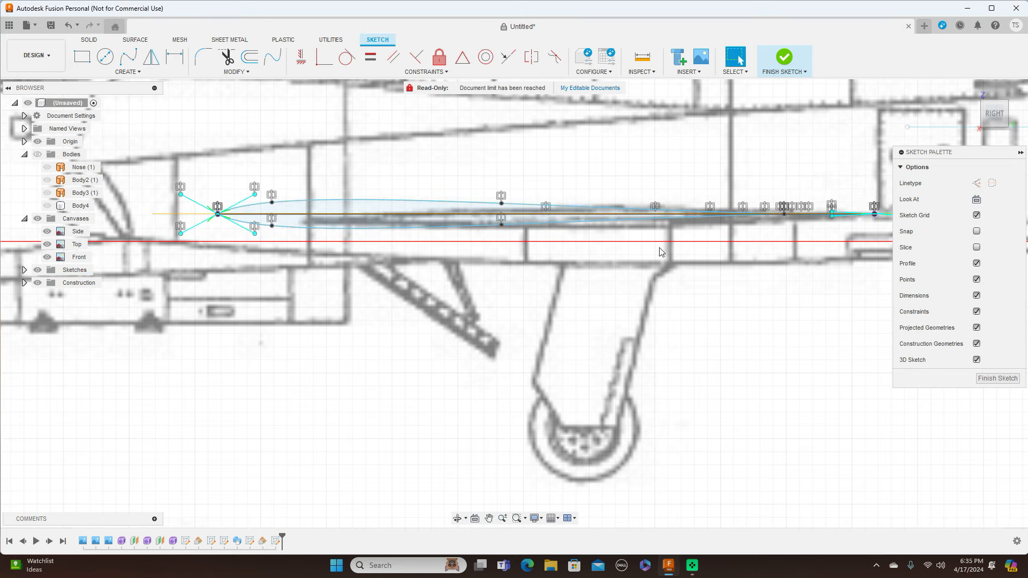
{"action": "scroll", "coordinate": [532, 298], "scroll_direction": "down", "scroll_amount": 4}
{"action": "scroll", "coordinate": [532, 297], "scroll_direction": "up", "scroll_amount": 2}
{"action": "left_click", "coordinate": [784, 60]}
Switch to the top view and start a new sketch on the construction plane through the wing root line.
{"action": "left_click", "coordinate": [994, 92]}
{"action": "scroll", "coordinate": [757, 279], "scroll_direction": "down", "scroll_amount": 4}
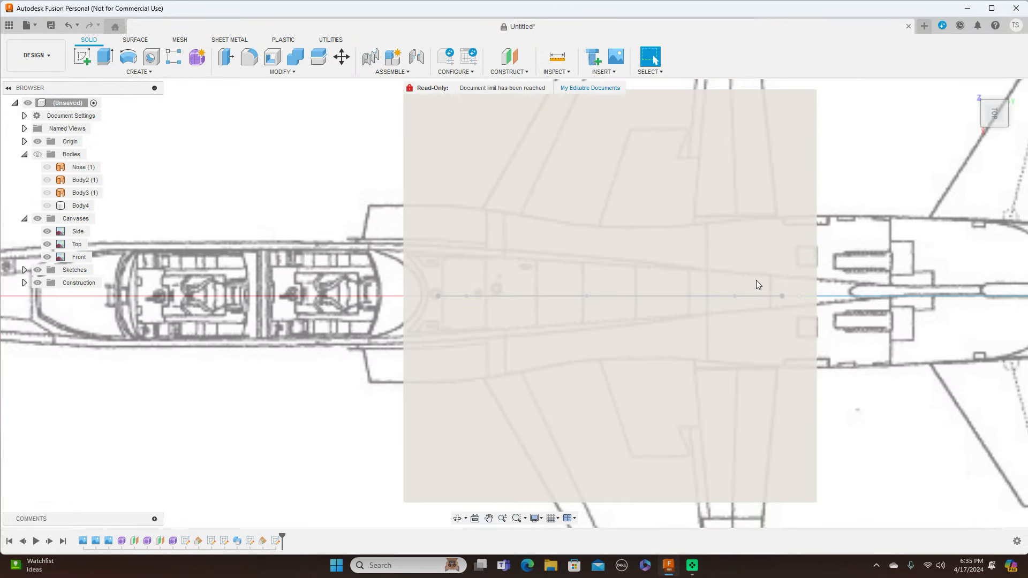
{"action": "middle_click_drag", "start_coordinate": [872, 432], "coordinate": [755, 323]}
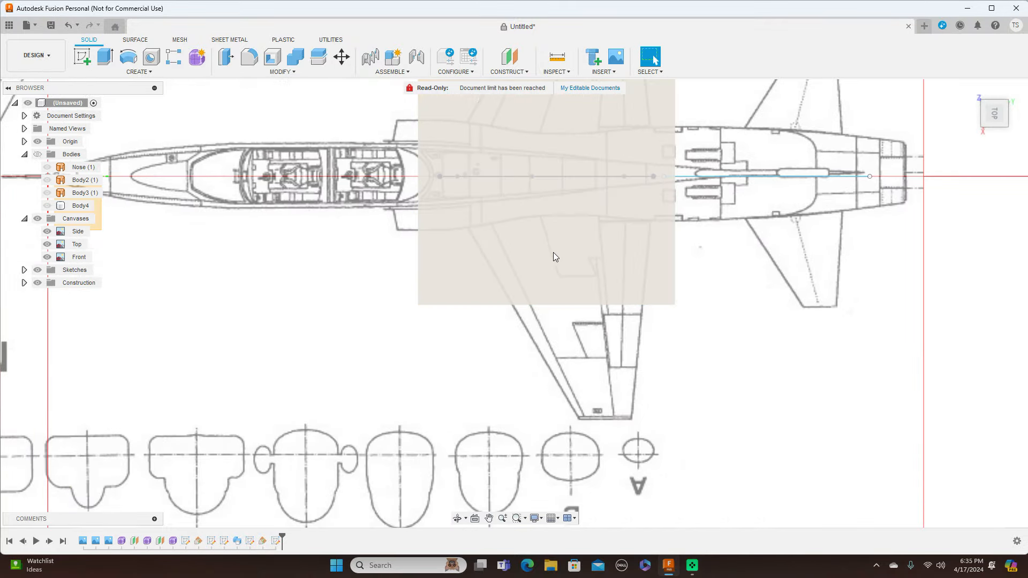
{"action": "left_click", "coordinate": [486, 264]}
{"action": "left_click", "coordinate": [79, 57]}
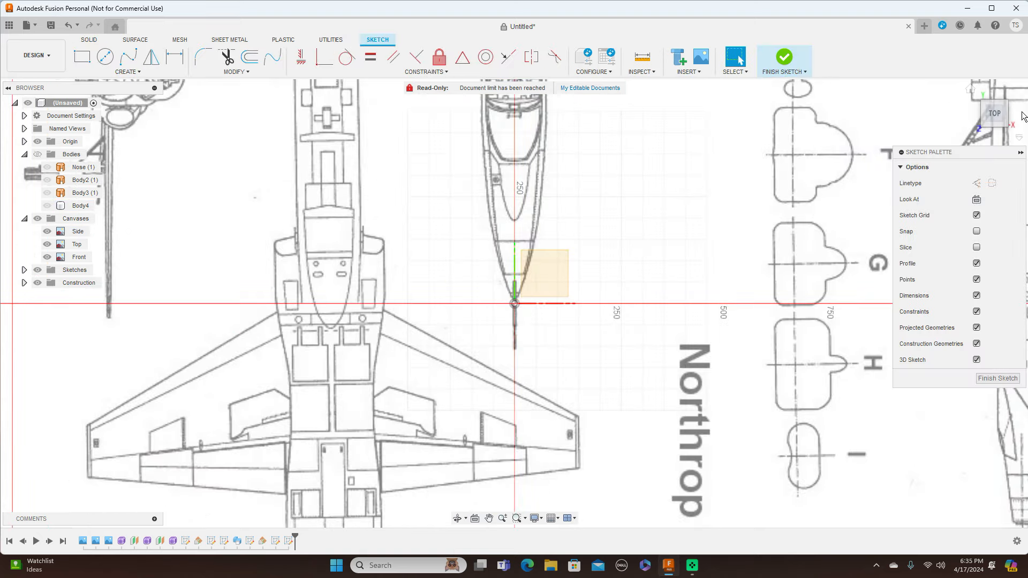
Draw the wing's trailing-edge line from the rear end point of the root chord to the wingtip's rear corner on the top-view canvas.
{"action": "left_click", "coordinate": [1022, 103]}
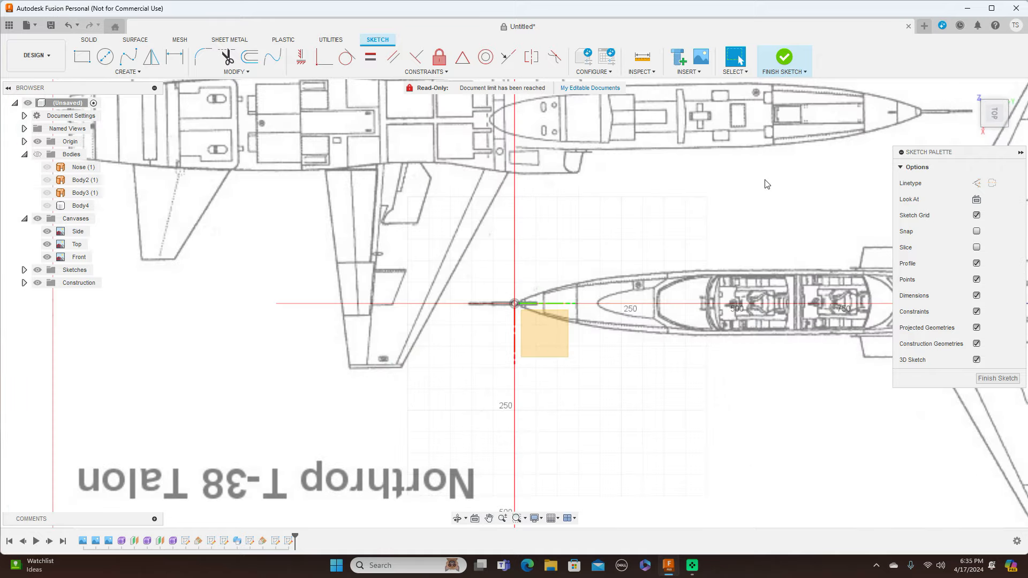
{"action": "middle_click_drag", "start_coordinate": [785, 394], "coordinate": [734, 316]}
{"action": "scroll", "coordinate": [734, 321], "scroll_direction": "up", "scroll_amount": 1}
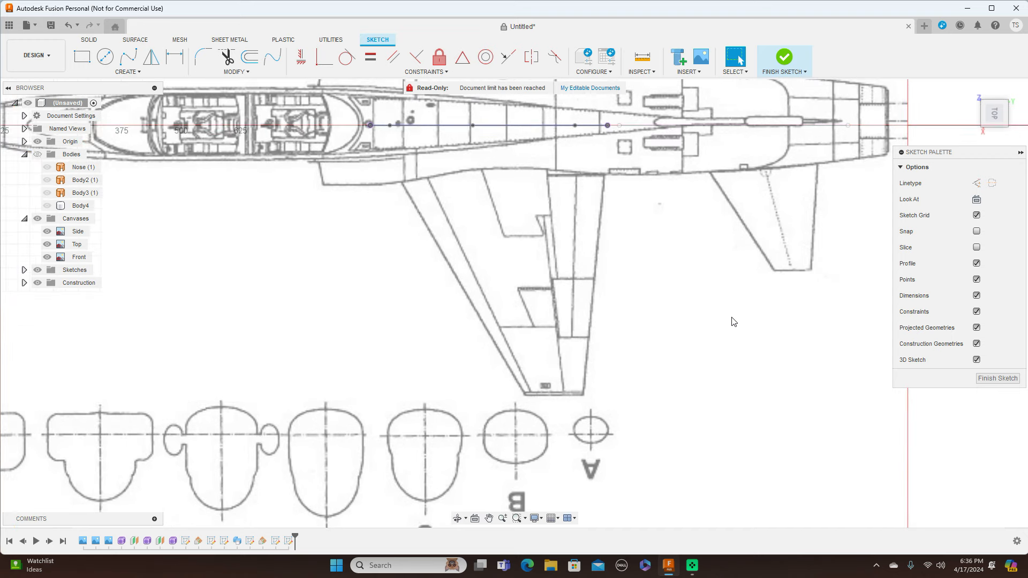
{"action": "scroll", "coordinate": [733, 321], "scroll_direction": "down", "scroll_amount": 2}
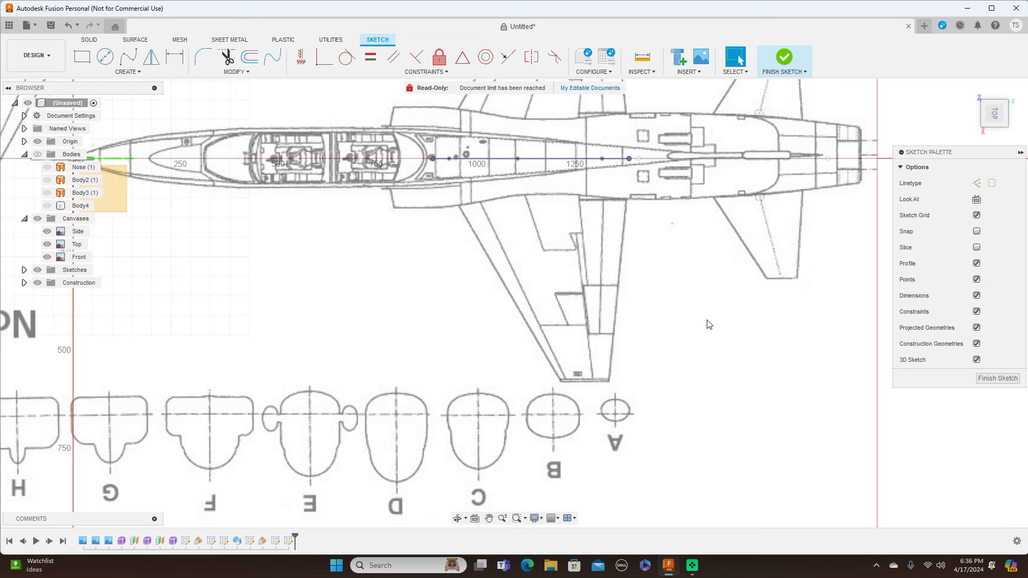
{"action": "left_click", "coordinate": [144, 72]}
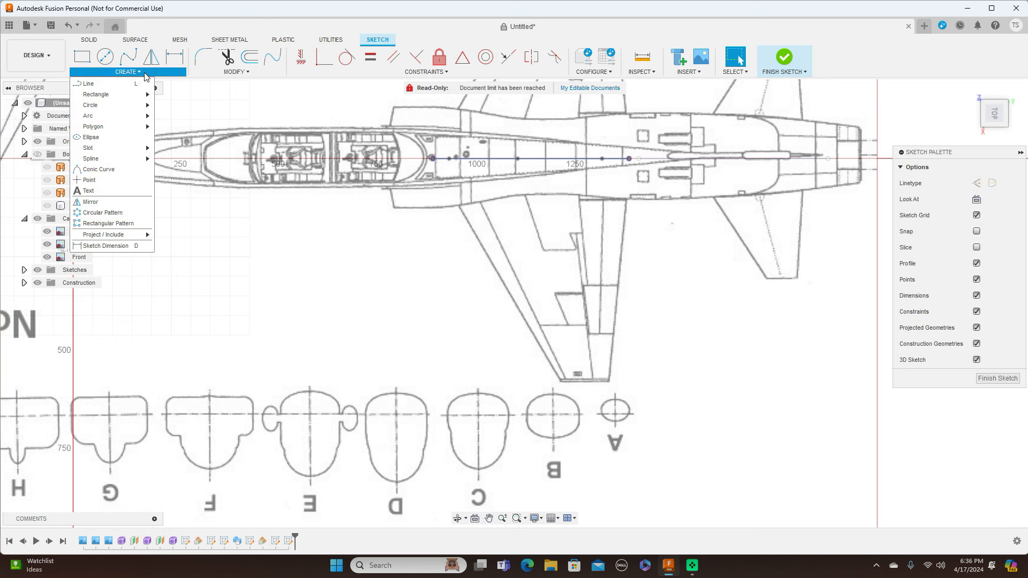
{"action": "left_click", "coordinate": [114, 84]}
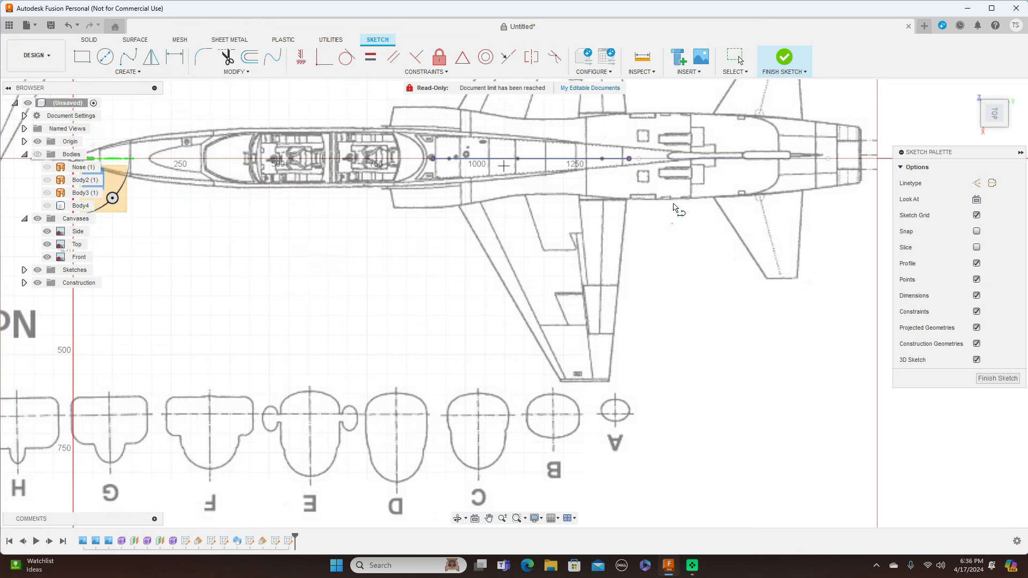
{"action": "left_click", "coordinate": [629, 159]}
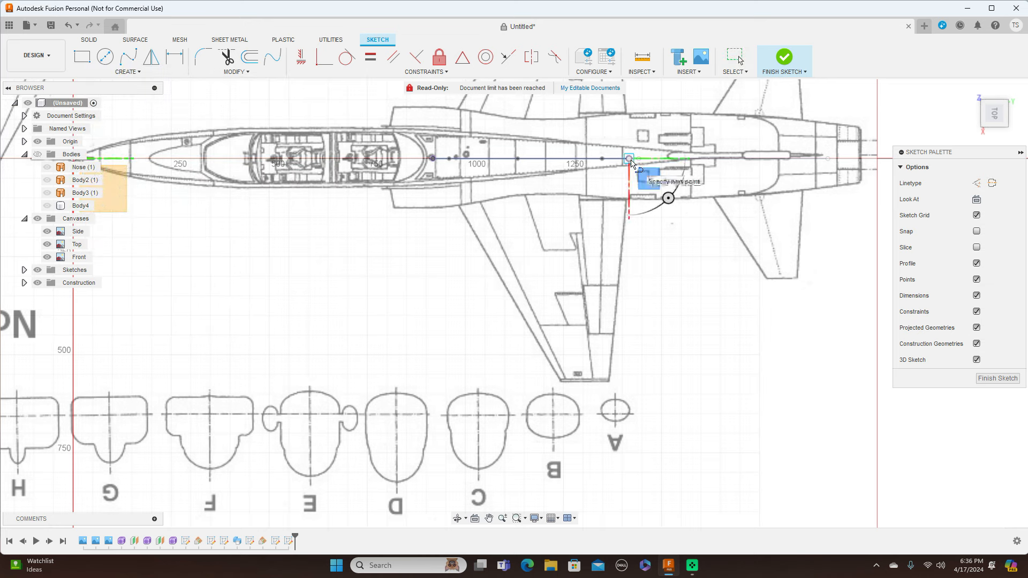
{"action": "left_click", "coordinate": [610, 383]}
{"action": "right_click", "coordinate": [609, 382]}
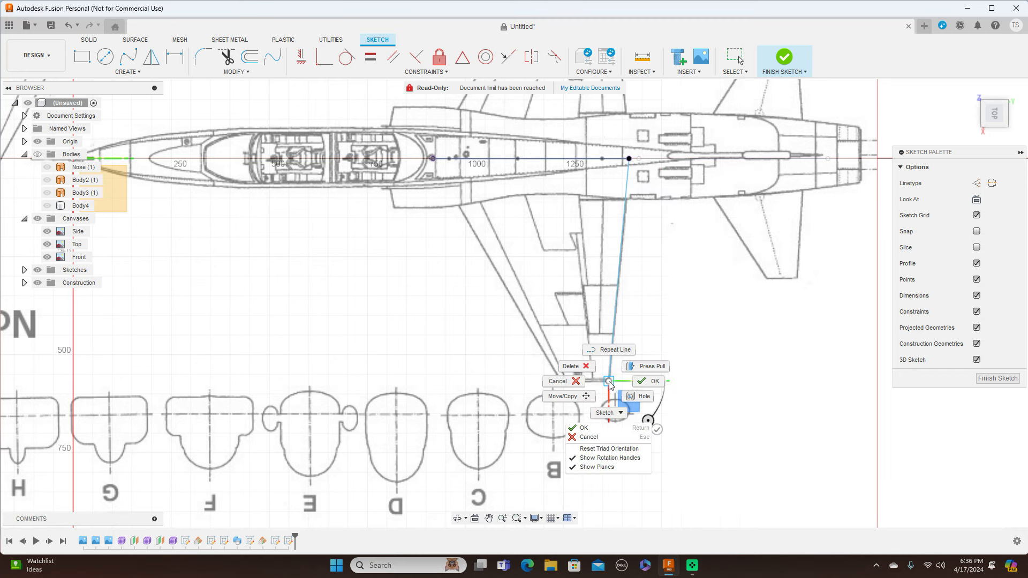
{"action": "left_click", "coordinate": [638, 383]}
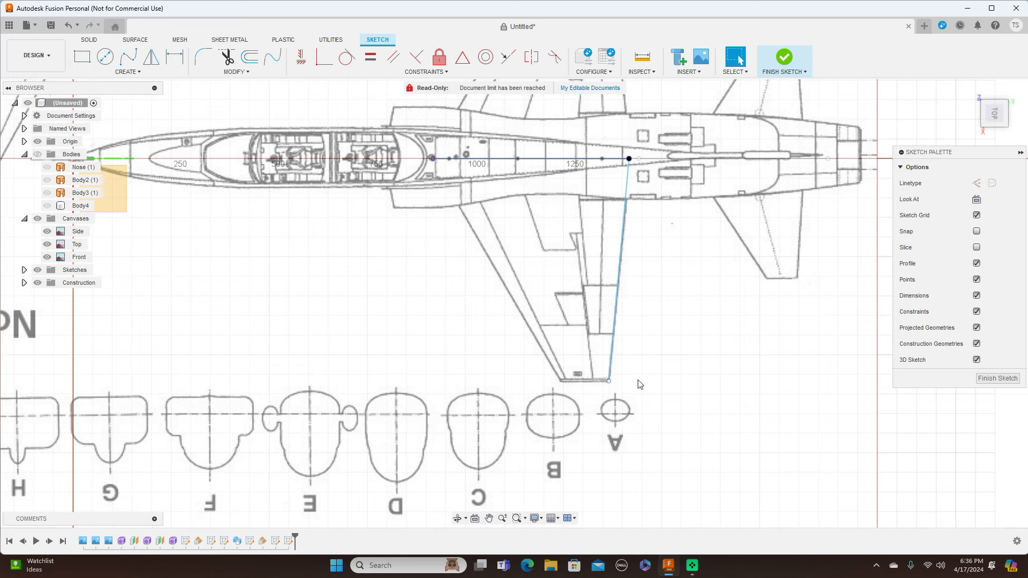
Draw the leading-edge line from the front end point of the root chord to the wingtip's front corner, and finish the sketch.
{"action": "key", "text": "l"}
{"action": "left_click", "coordinate": [433, 159]}
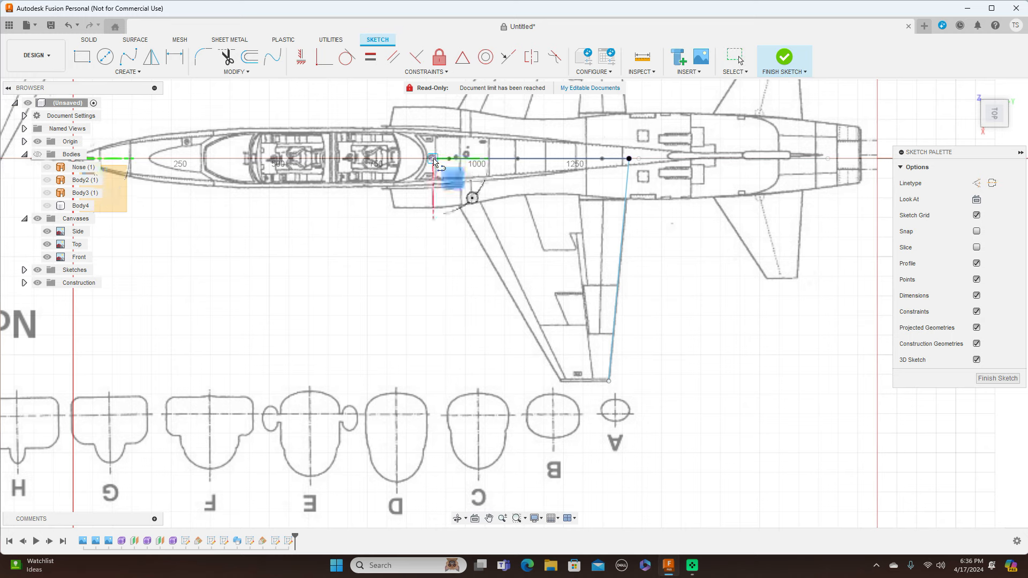
{"action": "left_click", "coordinate": [562, 384]}
{"action": "right_click", "coordinate": [563, 386]}
{"action": "left_click", "coordinate": [596, 389]}
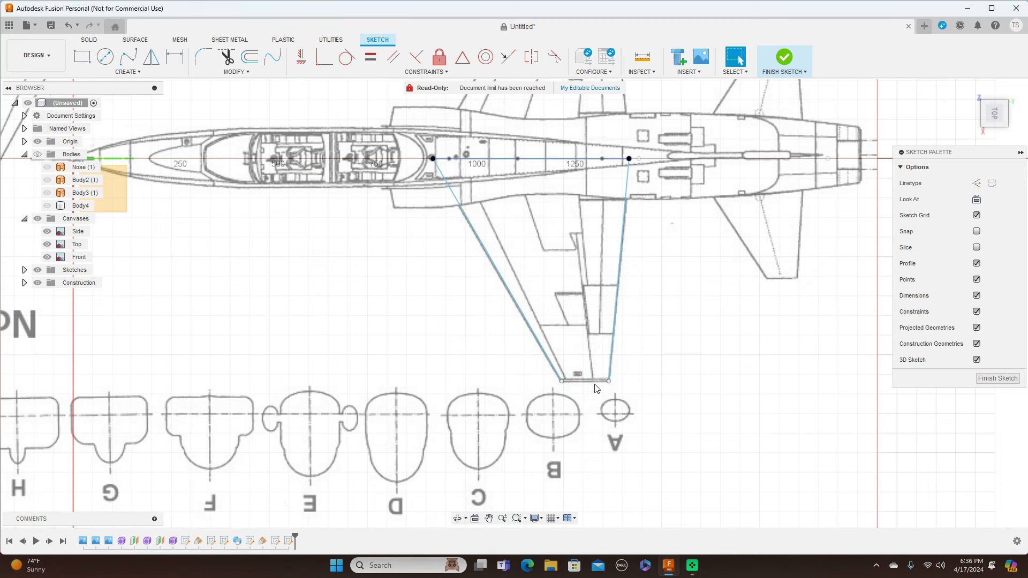
{"action": "left_click", "coordinate": [997, 378]}
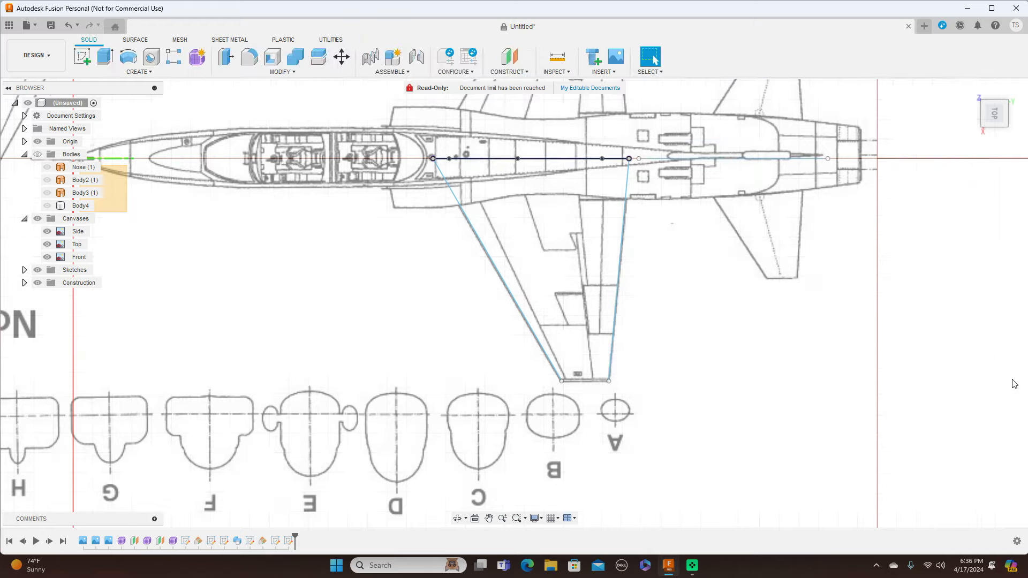
Hide all reference canvases to expose the airfoil profile and the two wing edge lines.
{"action": "middle_click_drag", "start_coordinate": [988, 135], "coordinate": [891, 168], "text": "shift"}
{"action": "scroll", "coordinate": [690, 295], "scroll_direction": "up", "scroll_amount": 4}
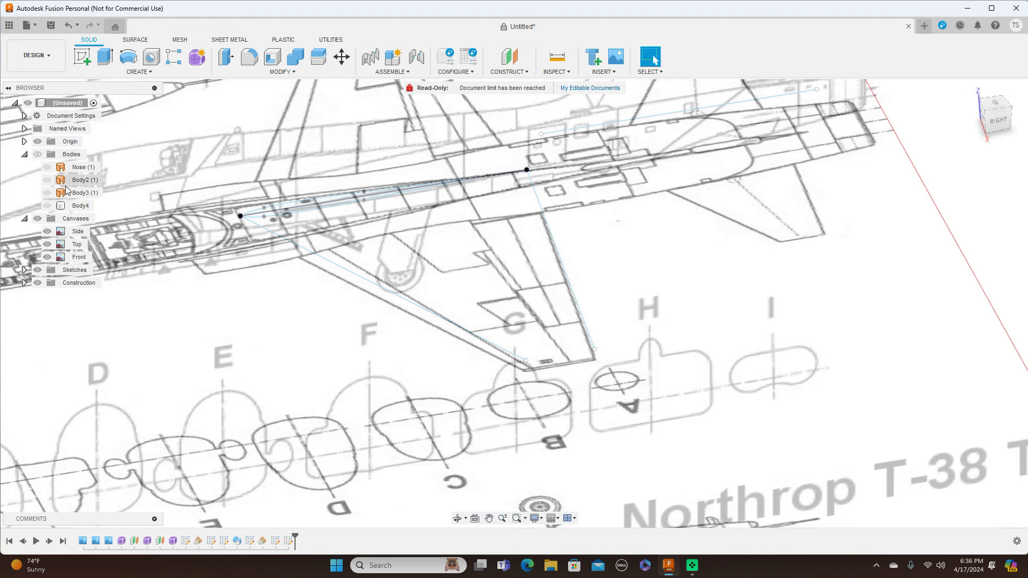
{"action": "left_click", "coordinate": [38, 218]}
{"action": "scroll", "coordinate": [183, 221], "scroll_direction": "up", "scroll_amount": 2}
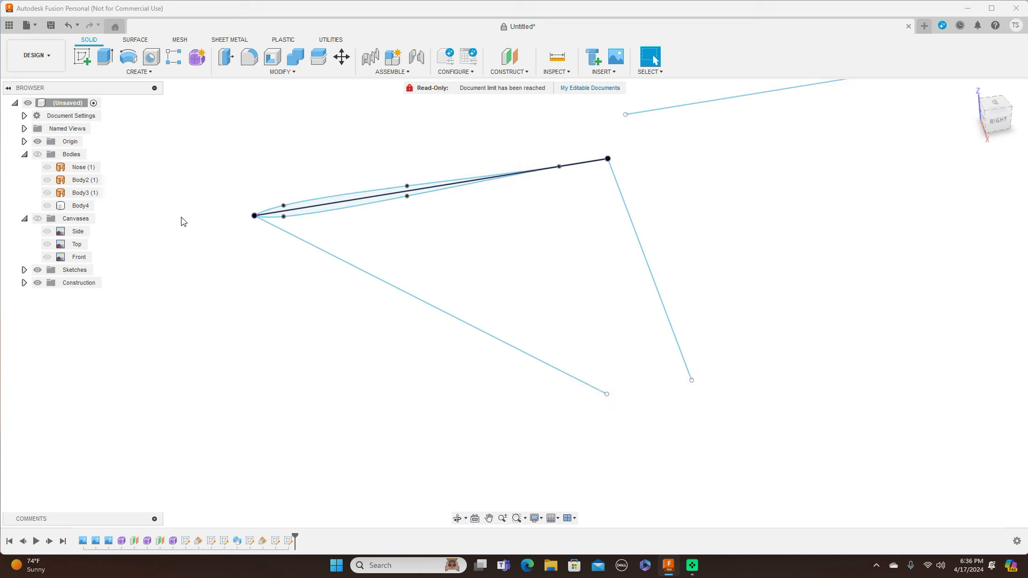
Sweep both airfoil halves as a new body with Path + Guide Rail, using the leading edge as path and the trailing edge as rail.
{"action": "left_click", "coordinate": [139, 72]}
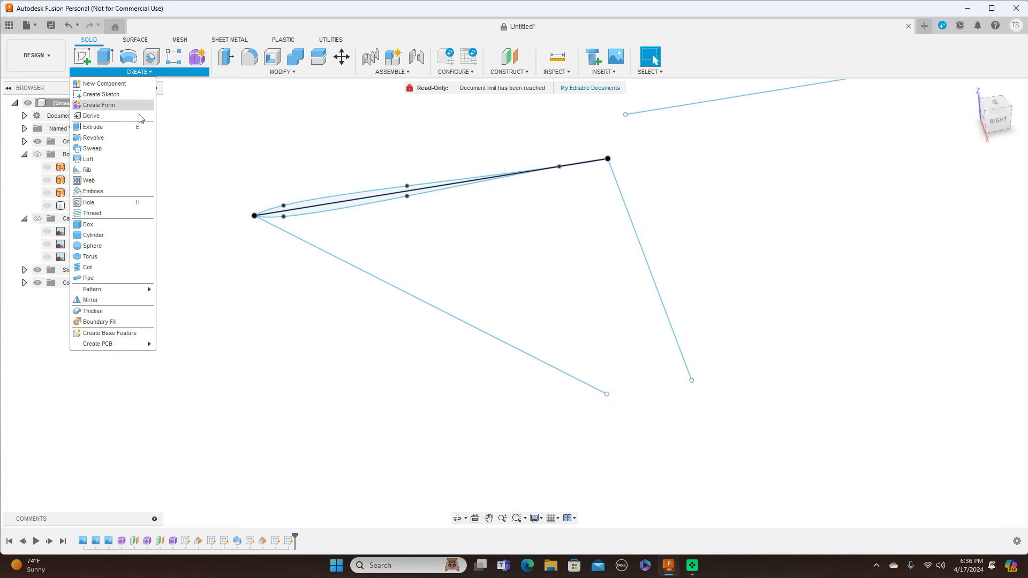
{"action": "left_click", "coordinate": [120, 148]}
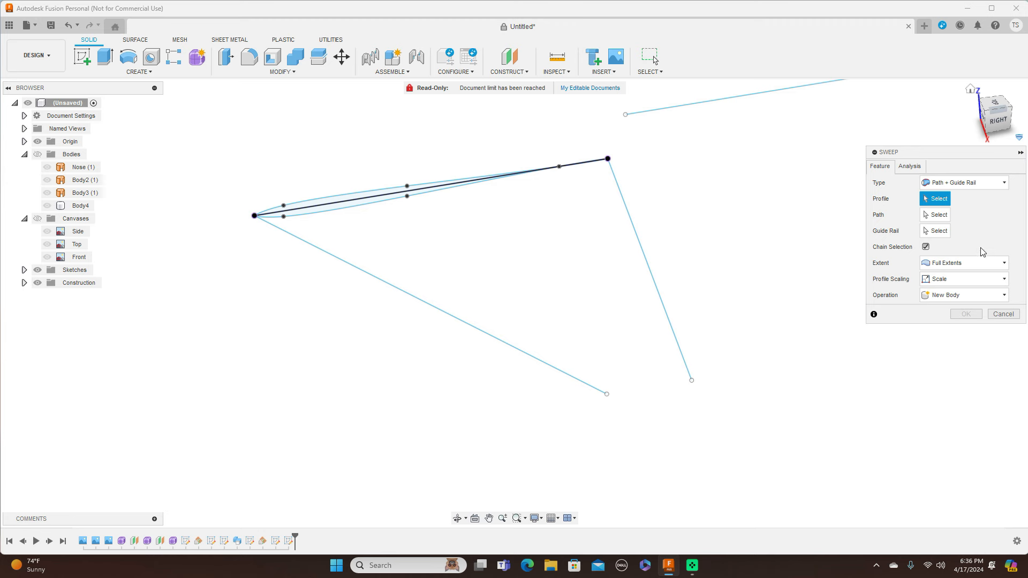
{"action": "scroll", "coordinate": [408, 264], "scroll_direction": "up", "scroll_amount": 3}
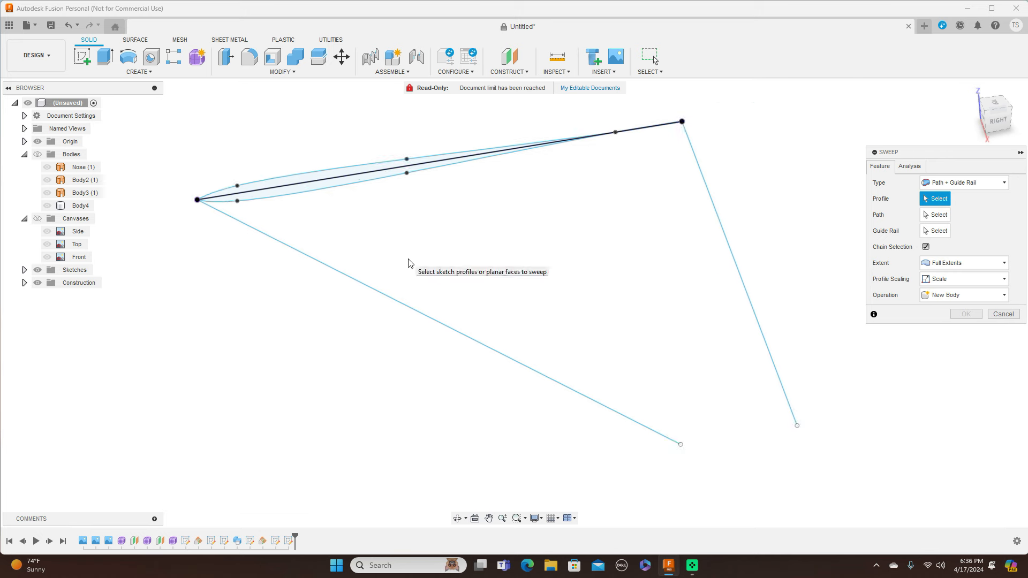
{"action": "left_click", "coordinate": [313, 181]}
{"action": "left_click", "coordinate": [309, 189]}
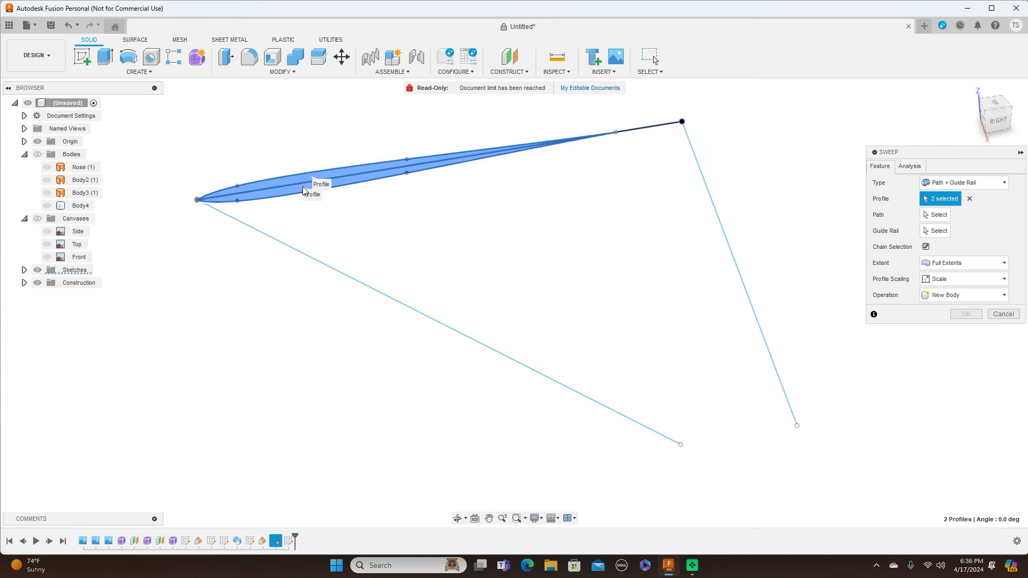
{"action": "left_click", "coordinate": [935, 215]}
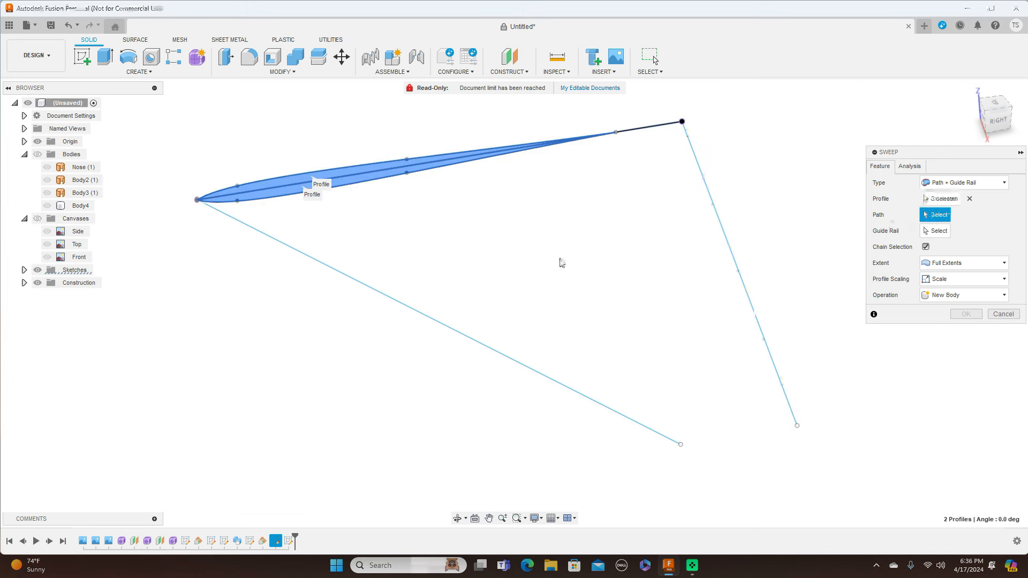
{"action": "left_click", "coordinate": [473, 339]}
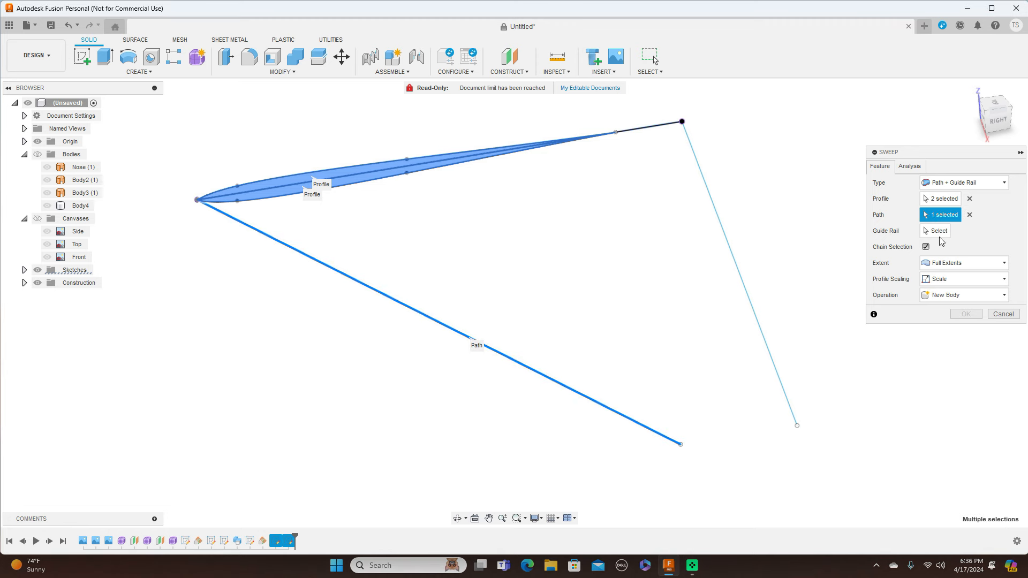
{"action": "left_click", "coordinate": [936, 231]}
{"action": "left_click", "coordinate": [725, 235]}
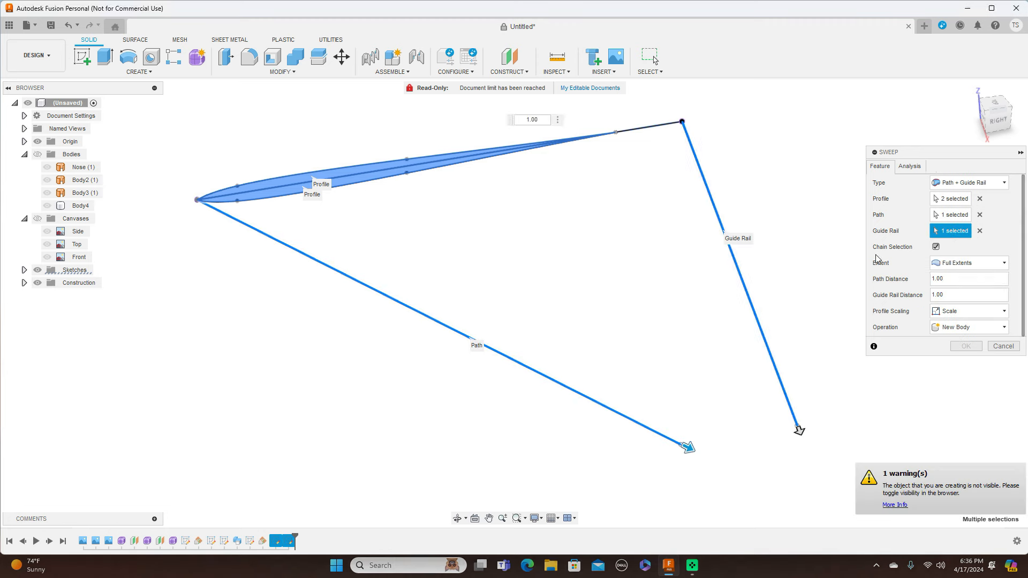
{"action": "left_click", "coordinate": [967, 346]}
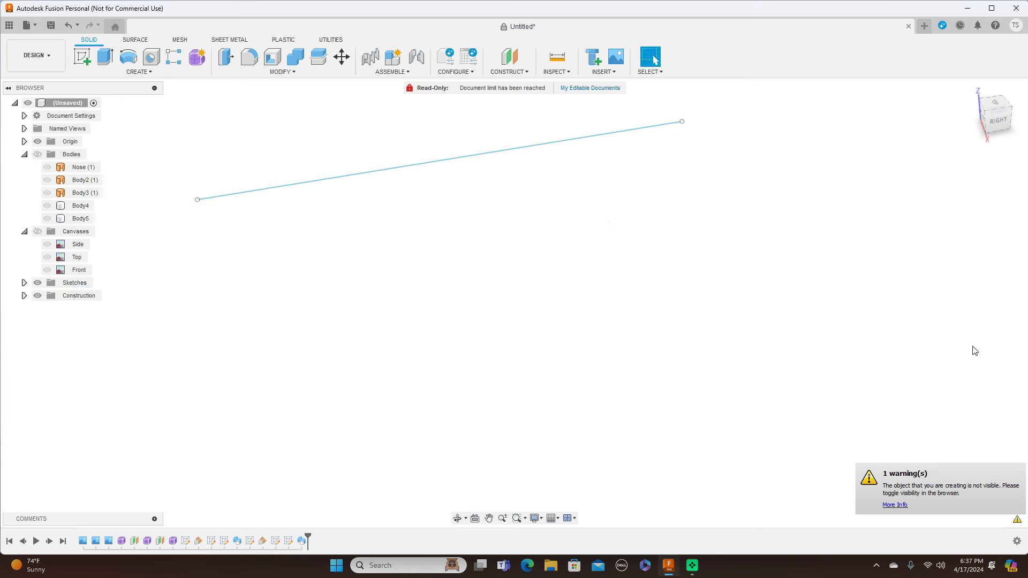
Show all bodies of the jet, and hide the origin and the sketches.
{"action": "left_click", "coordinate": [48, 156]}
{"action": "left_click", "coordinate": [38, 155]}
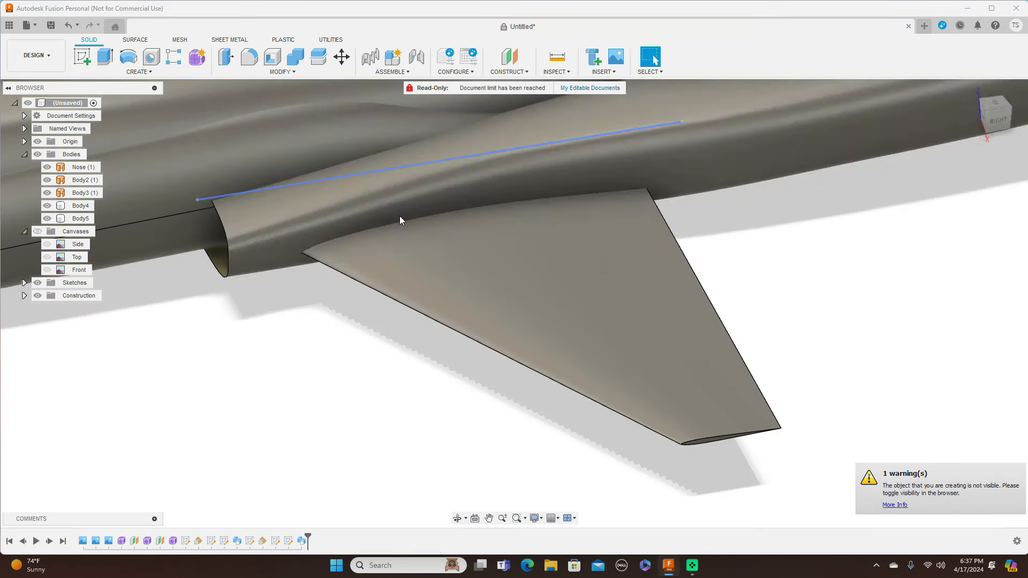
{"action": "scroll", "coordinate": [944, 383], "scroll_direction": "down", "scroll_amount": 2}
{"action": "scroll", "coordinate": [944, 384], "scroll_direction": "down", "scroll_amount": 2}
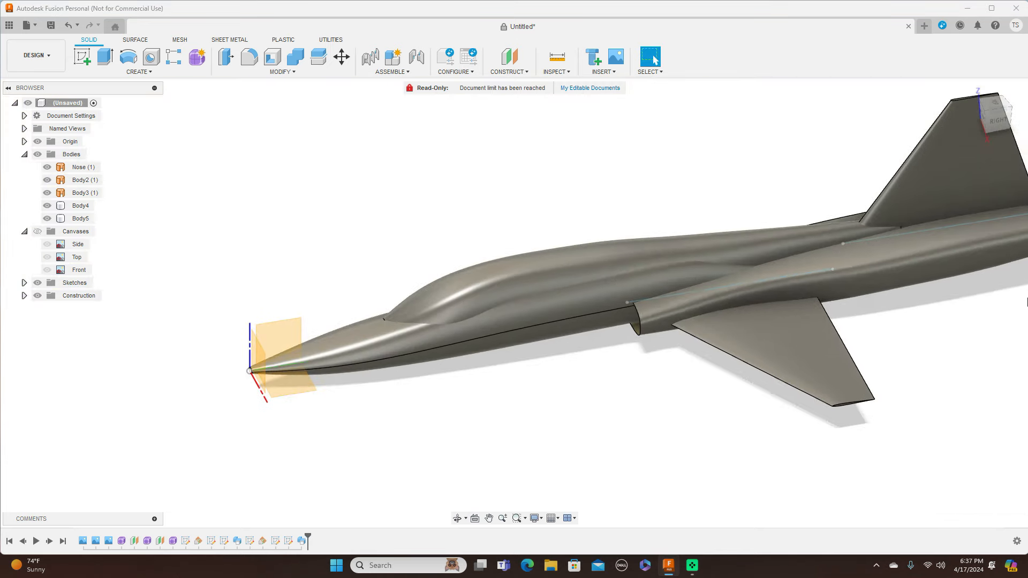
{"action": "left_click", "coordinate": [997, 119]}
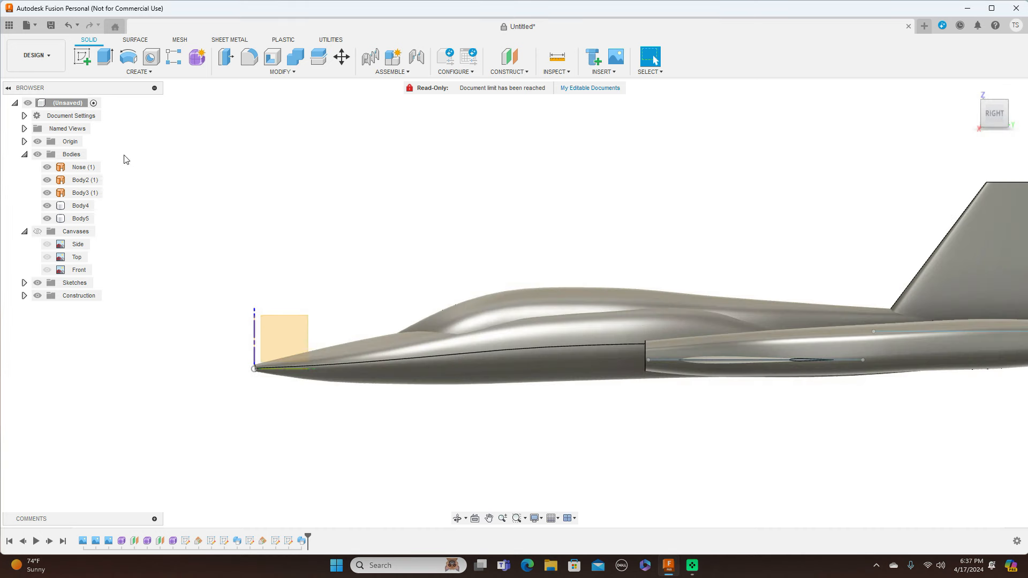
{"action": "left_click", "coordinate": [37, 142]}
{"action": "scroll", "coordinate": [691, 174], "scroll_direction": "down", "scroll_amount": 2}
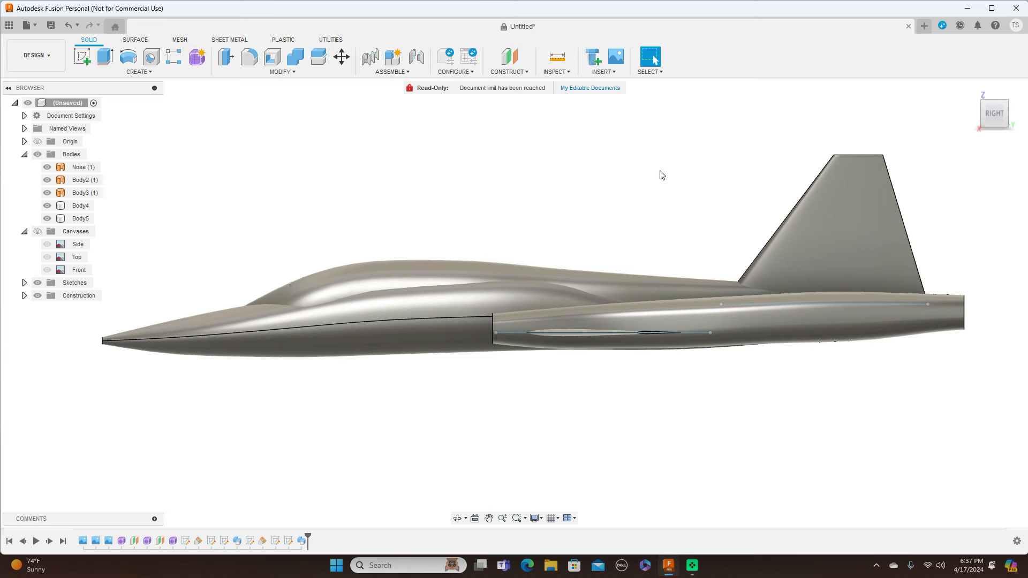
{"action": "left_click", "coordinate": [38, 282]}
Examine the wing's shape and its position on the fuselage from the front, side and rear.
{"action": "mouse_move", "coordinate": [987, 108]}
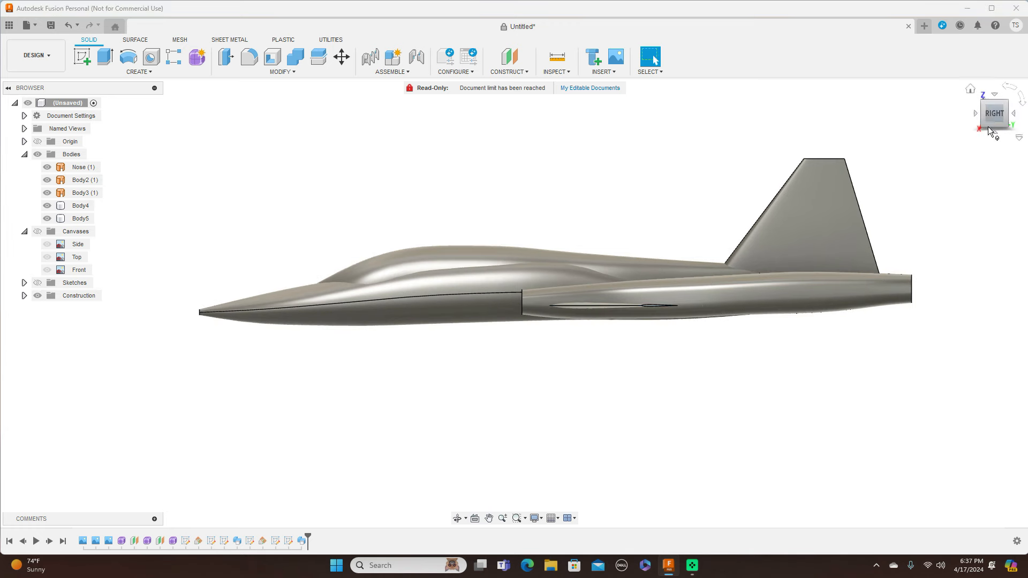
{"action": "mouse_move", "coordinate": [986, 108]}
{"action": "left_mouse_down"}
{"action": "mouse_move", "coordinate": [1005, 123]}
{"action": "mouse_move", "coordinate": [1017, 110]}
{"action": "mouse_move", "coordinate": [990, 112]}
{"action": "mouse_move", "coordinate": [995, 102]}
{"action": "mouse_move", "coordinate": [990, 132]}
{"action": "left_mouse_up"}
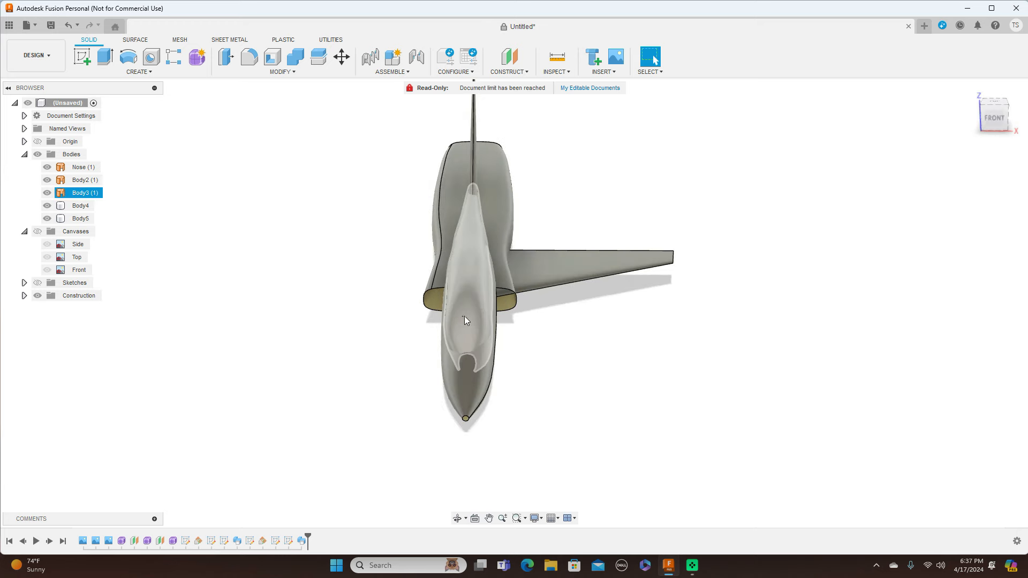
{"action": "middle_click_drag", "start_coordinate": [514, 303], "coordinate": [449, 326], "text": "shift"}
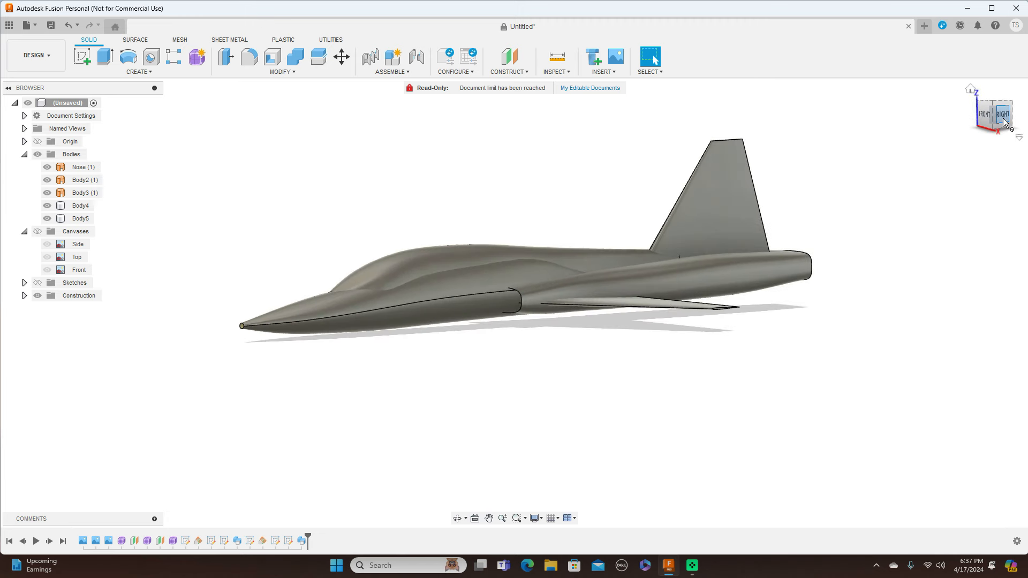
{"action": "mouse_move", "coordinate": [992, 120]}
{"action": "left_mouse_down"}
{"action": "mouse_move", "coordinate": [981, 104]}
{"action": "mouse_move", "coordinate": [992, 120]}
{"action": "left_mouse_up"}
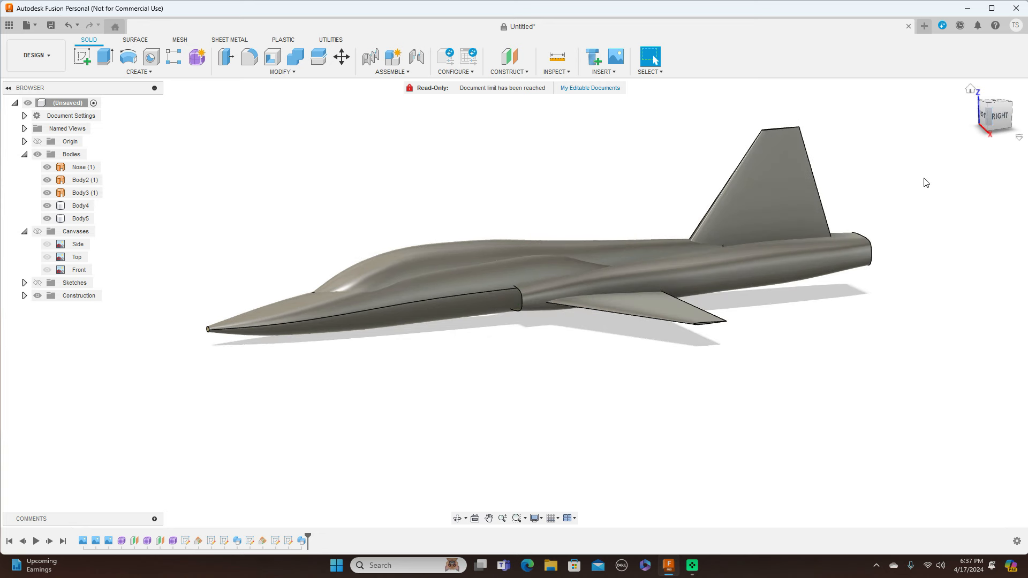
{"action": "left_click", "coordinate": [1001, 122]}
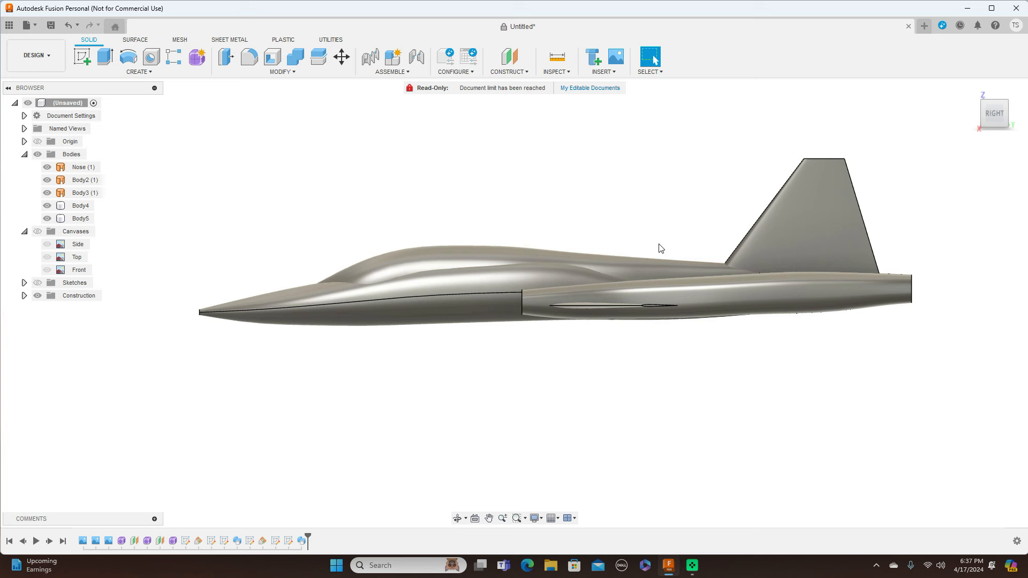
{"action": "left_click", "coordinate": [615, 277]}
{"action": "left_click", "coordinate": [591, 286]}
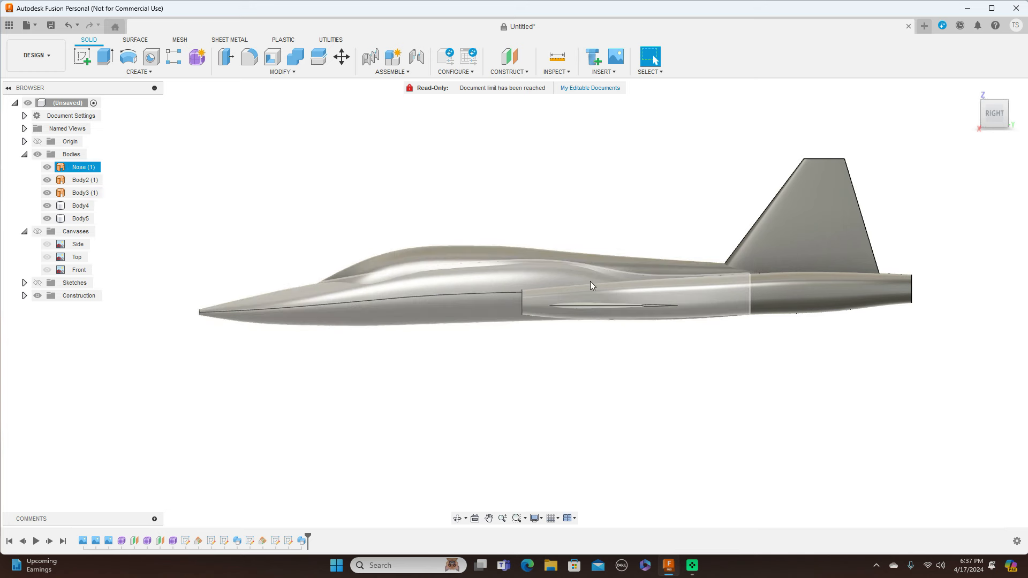
{"action": "left_click", "coordinate": [861, 470]}
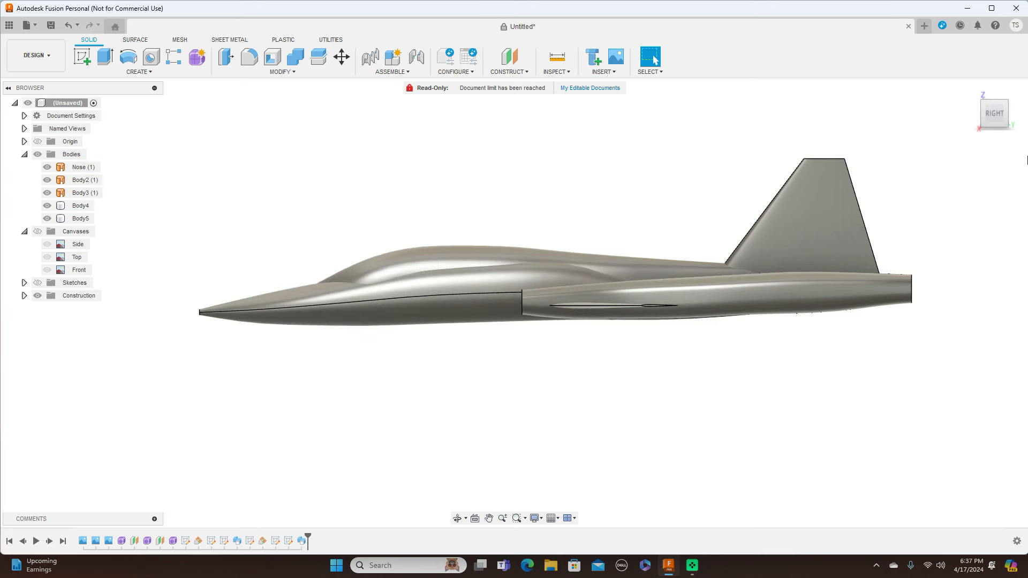
{"action": "mouse_move", "coordinate": [987, 107]}
{"action": "left_mouse_down"}
{"action": "mouse_move", "coordinate": [1016, 124]}
{"action": "mouse_move", "coordinate": [990, 114]}
{"action": "left_mouse_up"}
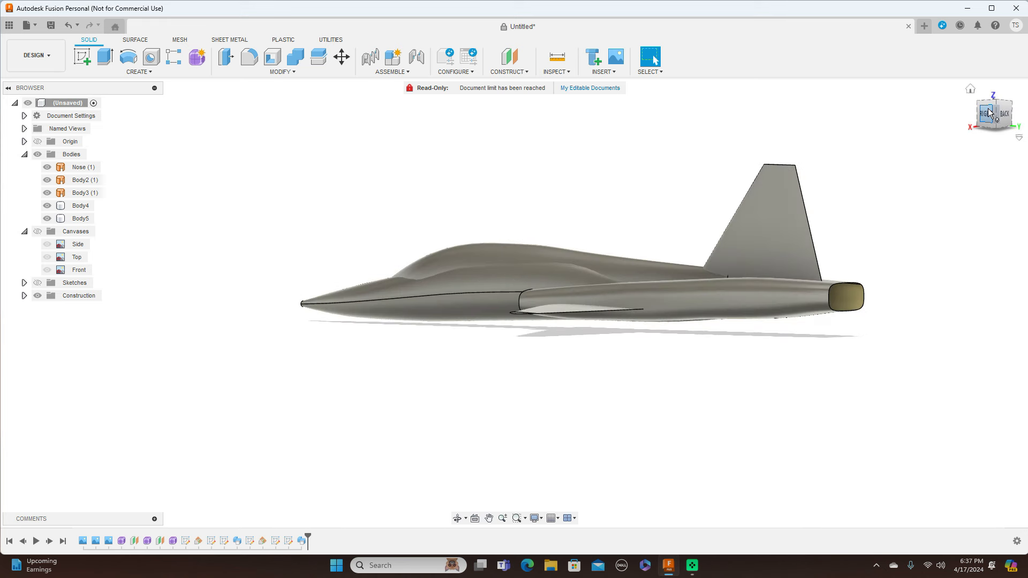
{"action": "left_click", "coordinate": [991, 114]}
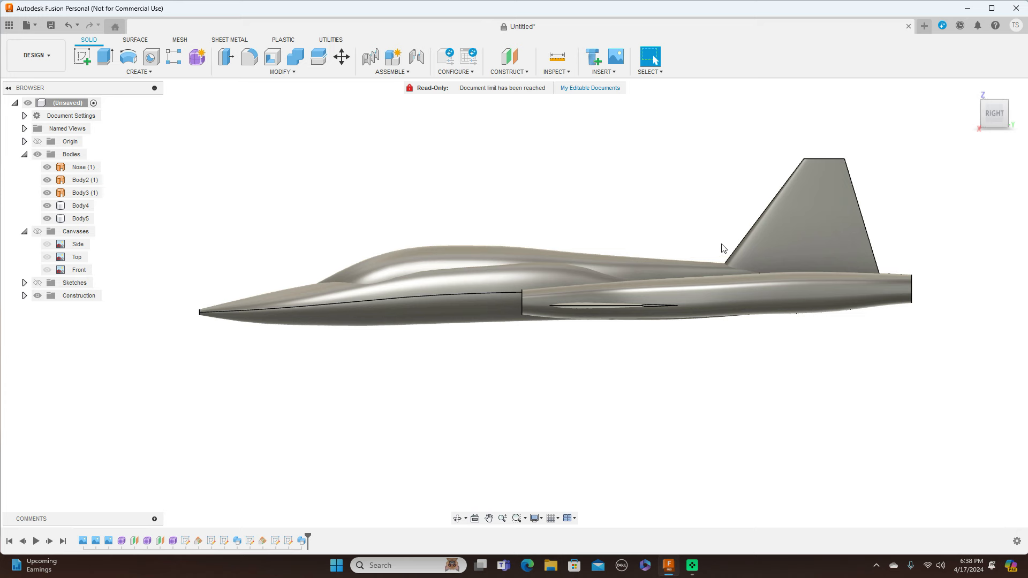
{"action": "middle_click_drag", "start_coordinate": [514, 304], "coordinate": [407, 300], "text": "shift"}
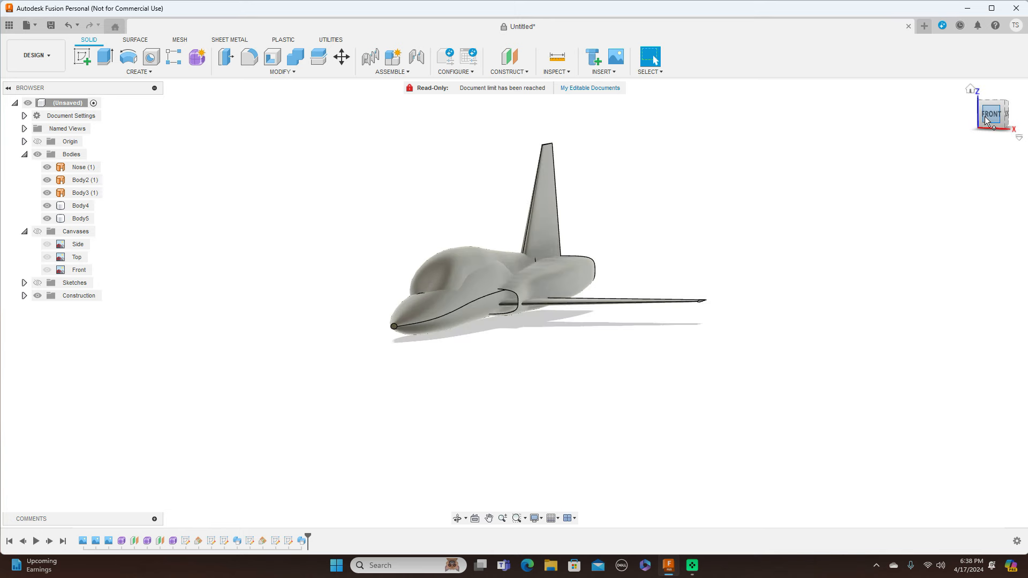
Show all reference canvases and compare the jet's wing and fuselage with the drawings from the side and front.
{"action": "left_click_drag", "start_coordinate": [1000, 113], "coordinate": [980, 114]}
{"action": "left_click", "coordinate": [1003, 117]}
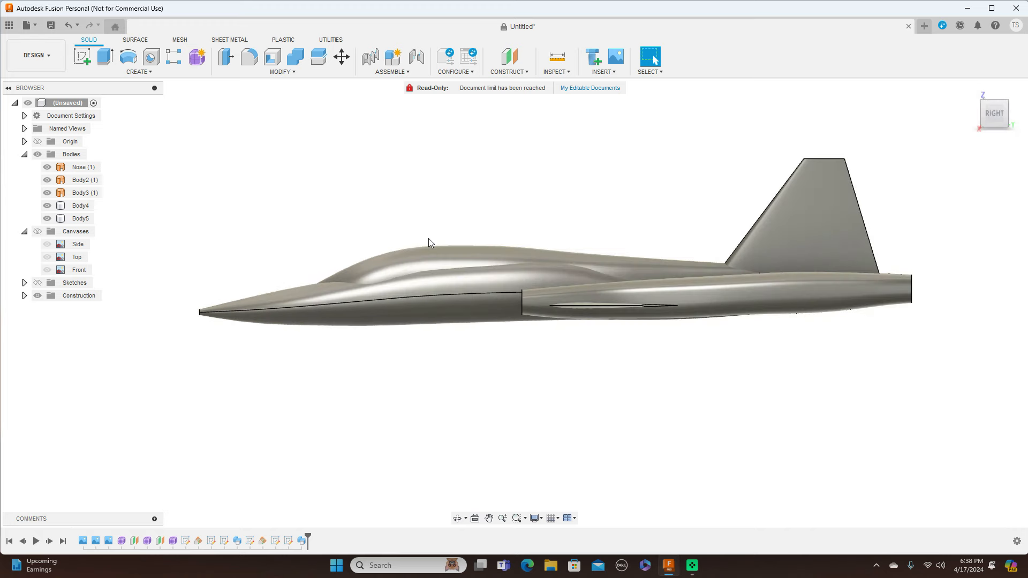
{"action": "left_click", "coordinate": [38, 232]}
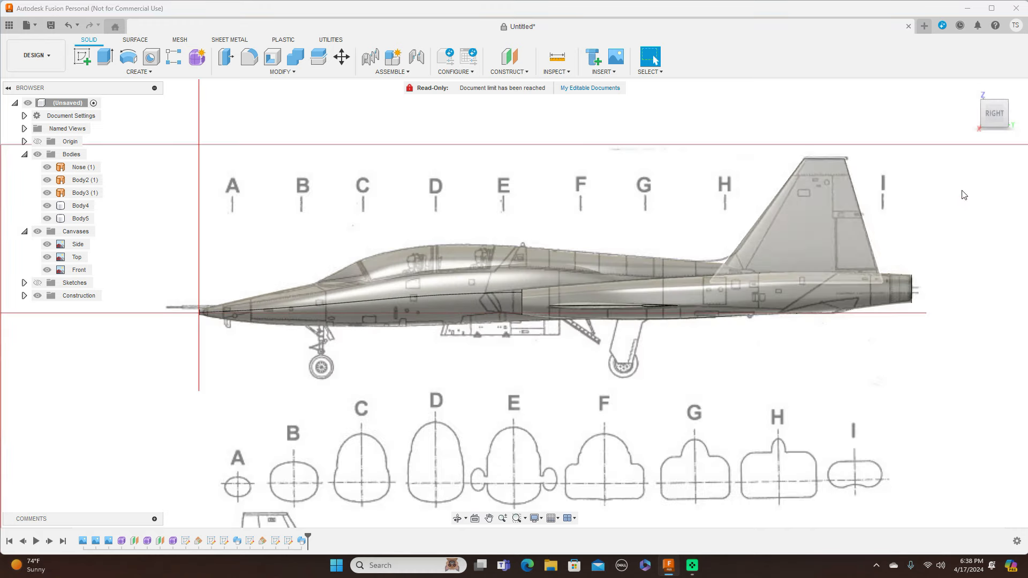
{"action": "left_click", "coordinate": [975, 112]}
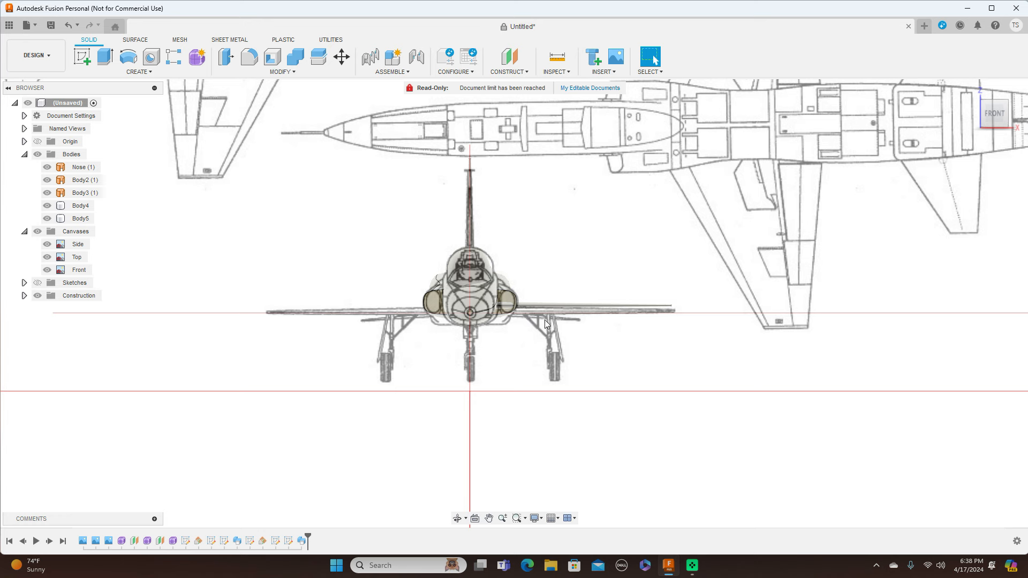
{"action": "mouse_move", "coordinate": [1015, 117]}
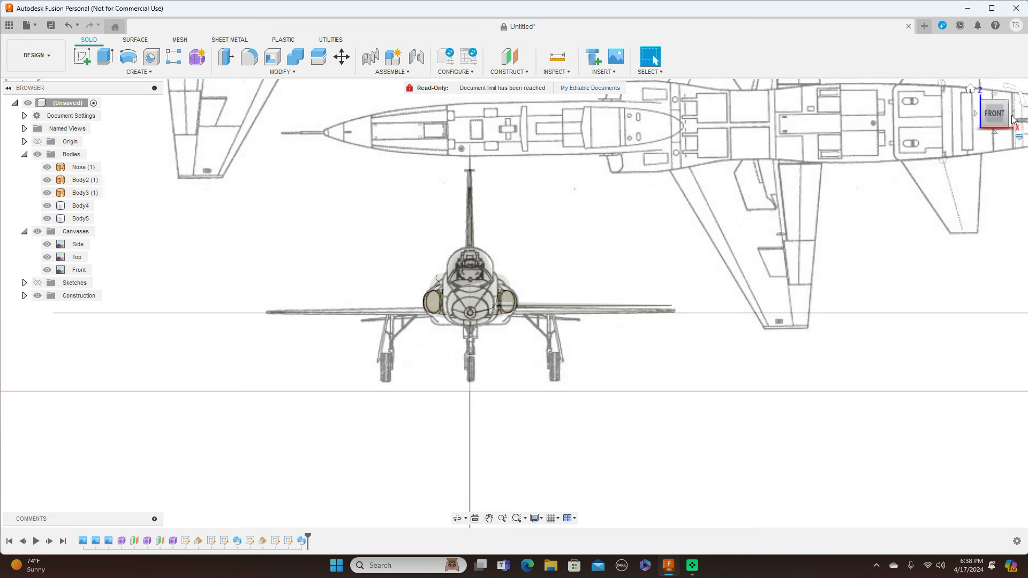
{"action": "left_click", "coordinate": [1015, 116]}
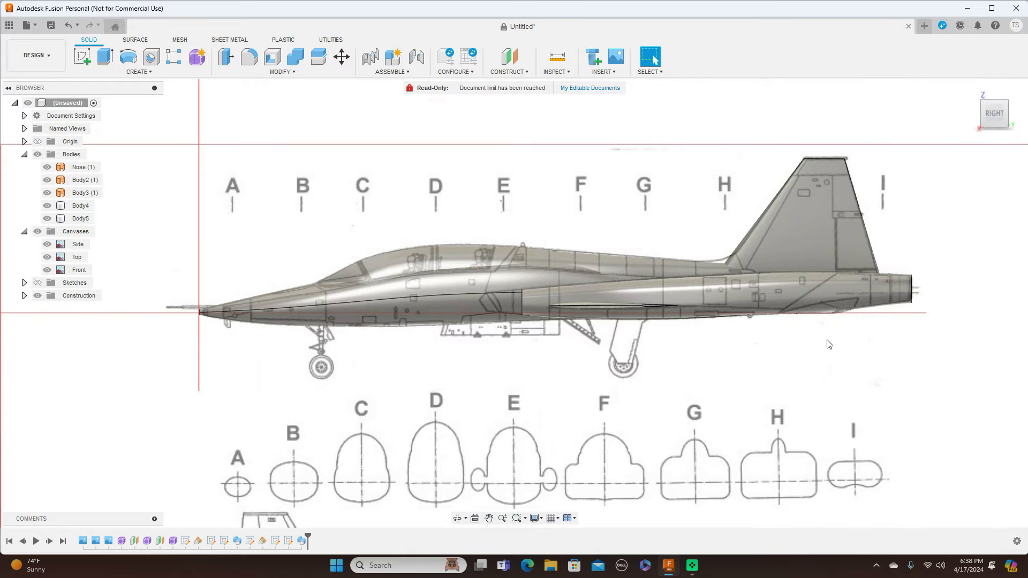
{"action": "scroll", "coordinate": [824, 345], "scroll_direction": "up", "scroll_amount": 3}
{"action": "scroll", "coordinate": [766, 337], "scroll_direction": "down", "scroll_amount": 5}
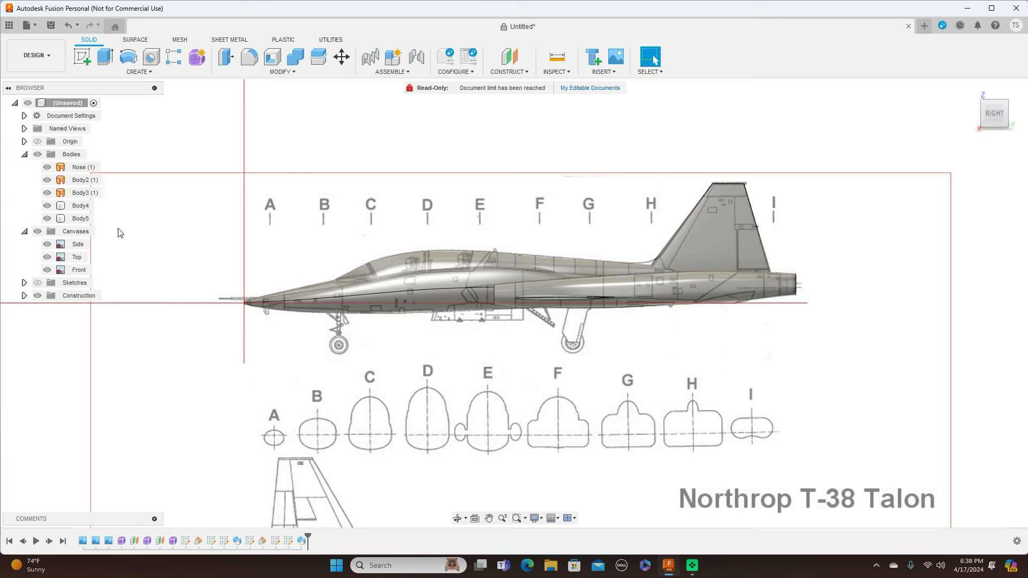
Start a sketch on the YZ plane and hide all bodies to expose the tail section of the side drawing.
{"action": "left_click", "coordinate": [82, 59]}
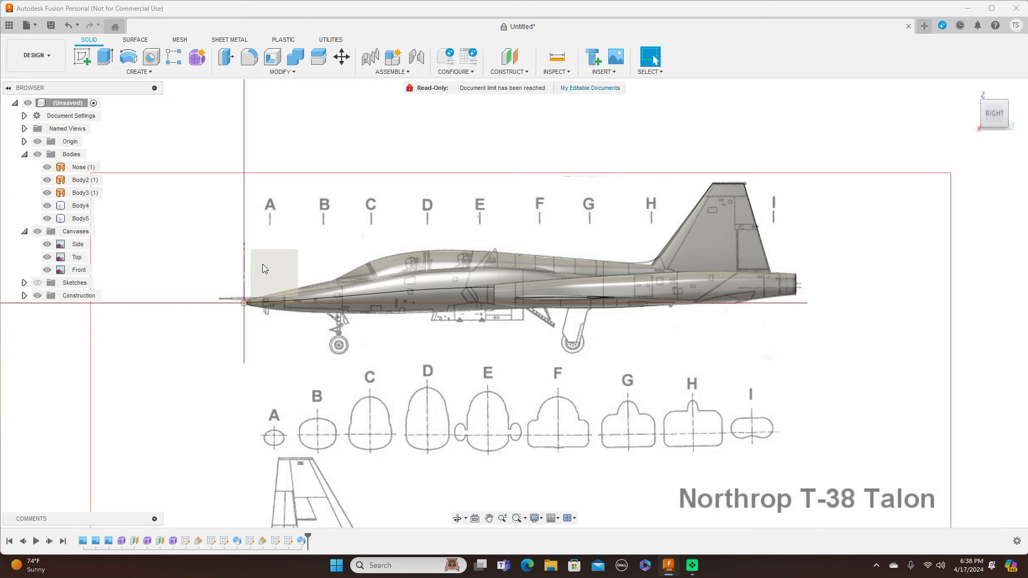
{"action": "left_click", "coordinate": [262, 263]}
{"action": "left_click", "coordinate": [82, 58]}
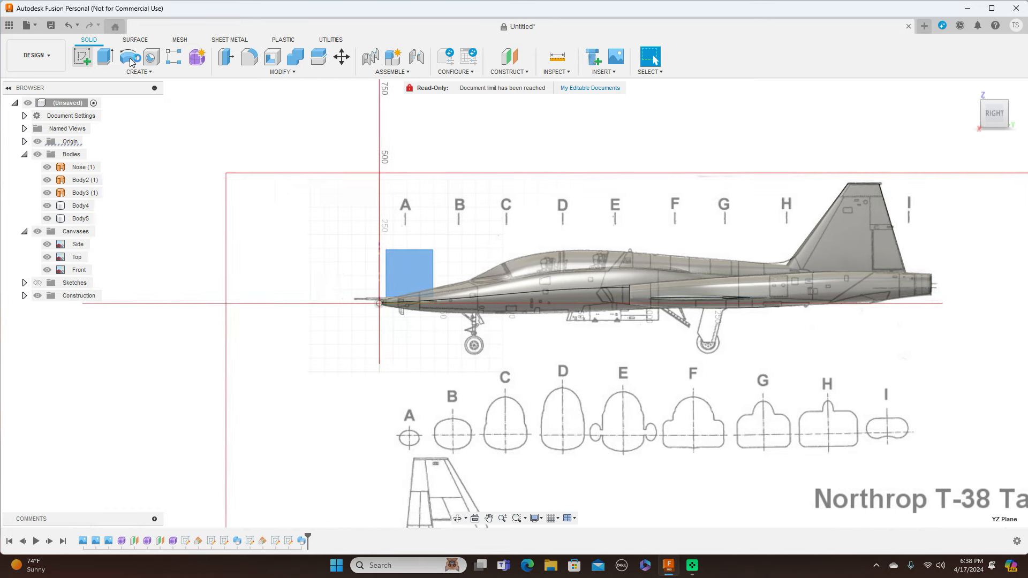
{"action": "middle_click_drag", "start_coordinate": [724, 161], "coordinate": [421, 158]}
{"action": "scroll", "coordinate": [519, 167], "scroll_direction": "up", "scroll_amount": 5}
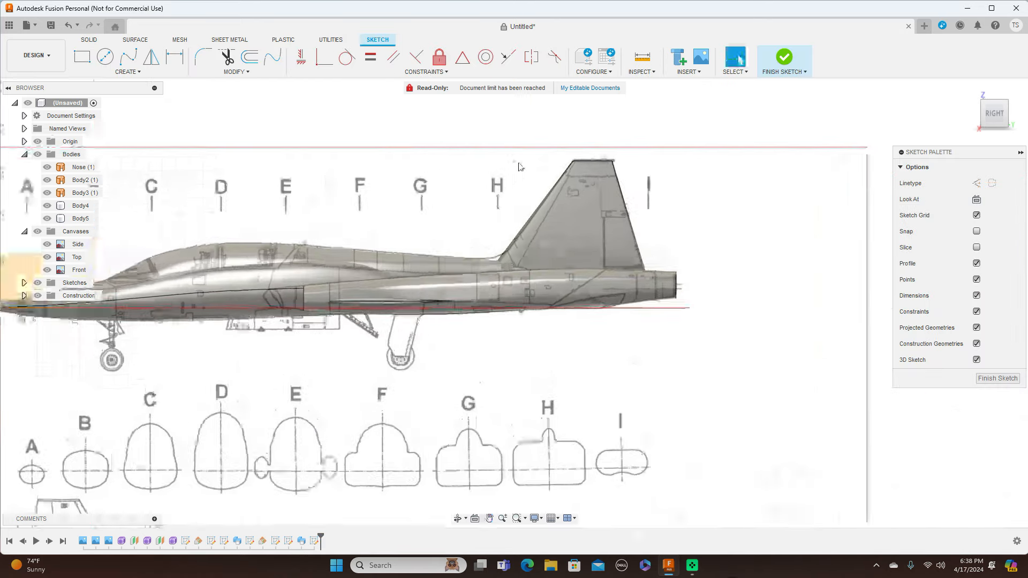
{"action": "left_click", "coordinate": [38, 154]}
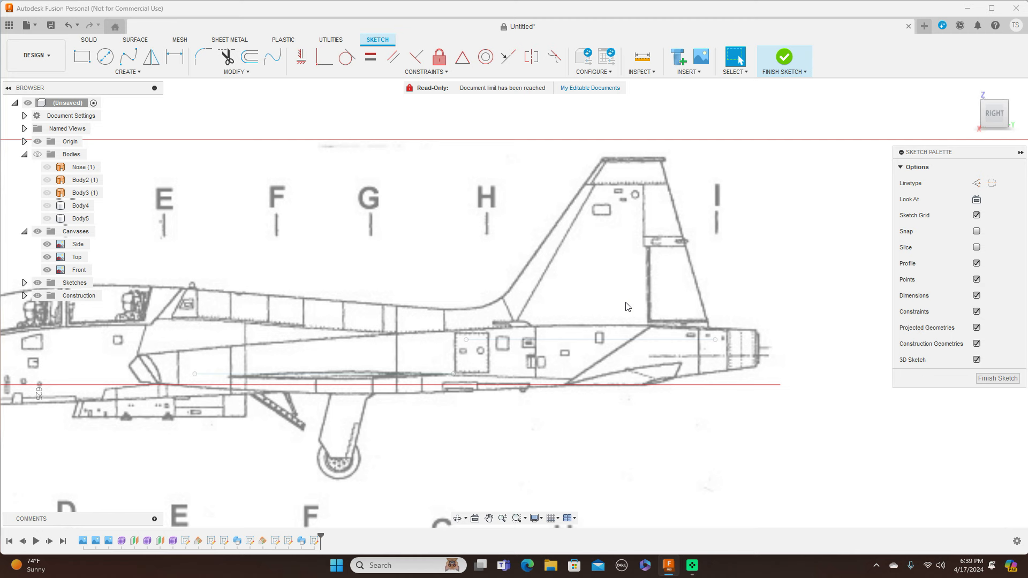
Draw a horizontal line along the root of the horizontal stabilizer in the side drawing.
{"action": "key", "text": "l"}
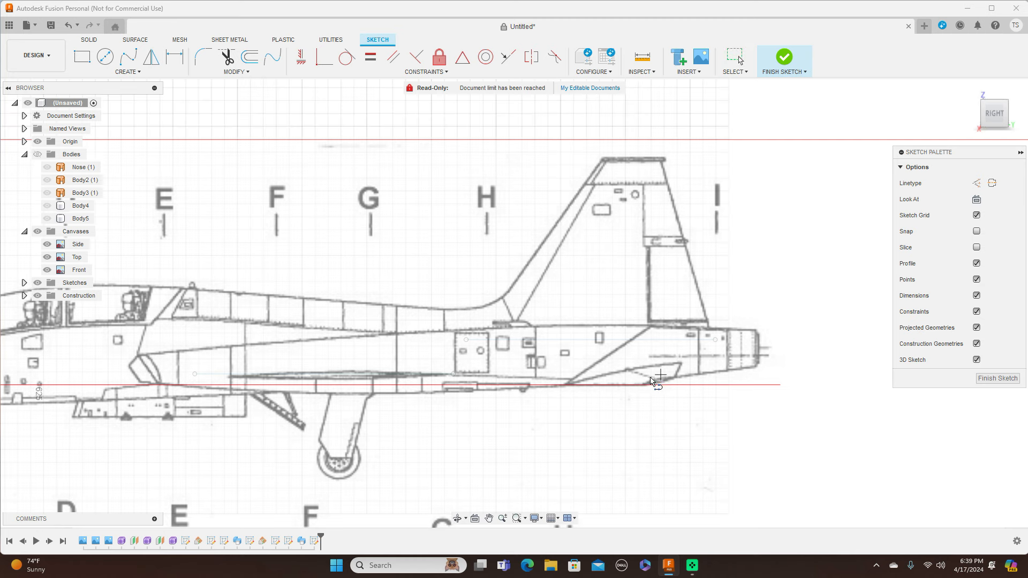
{"action": "left_click", "coordinate": [571, 371]}
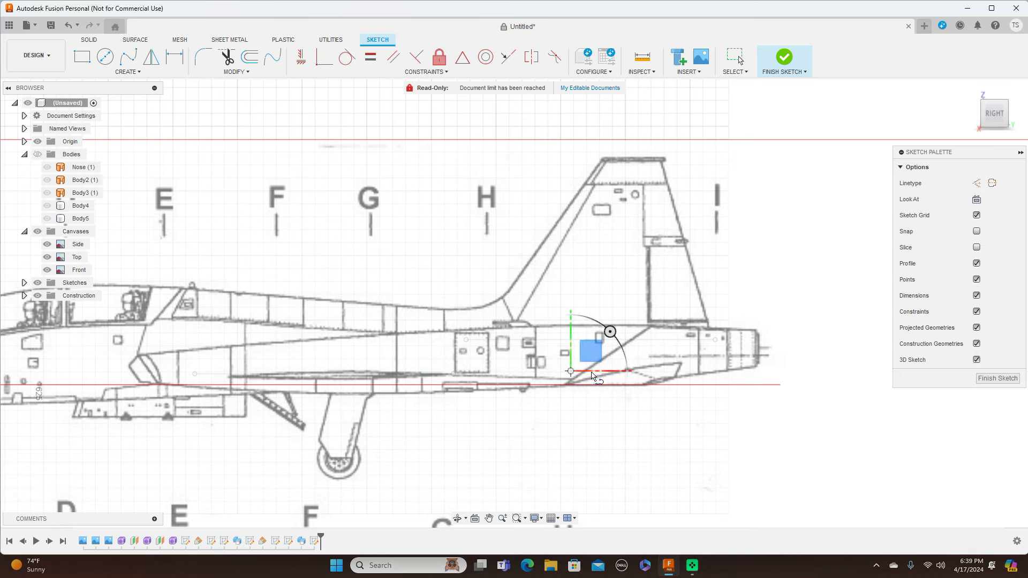
{"action": "left_click", "coordinate": [684, 371]}
{"action": "right_click", "coordinate": [682, 370]}
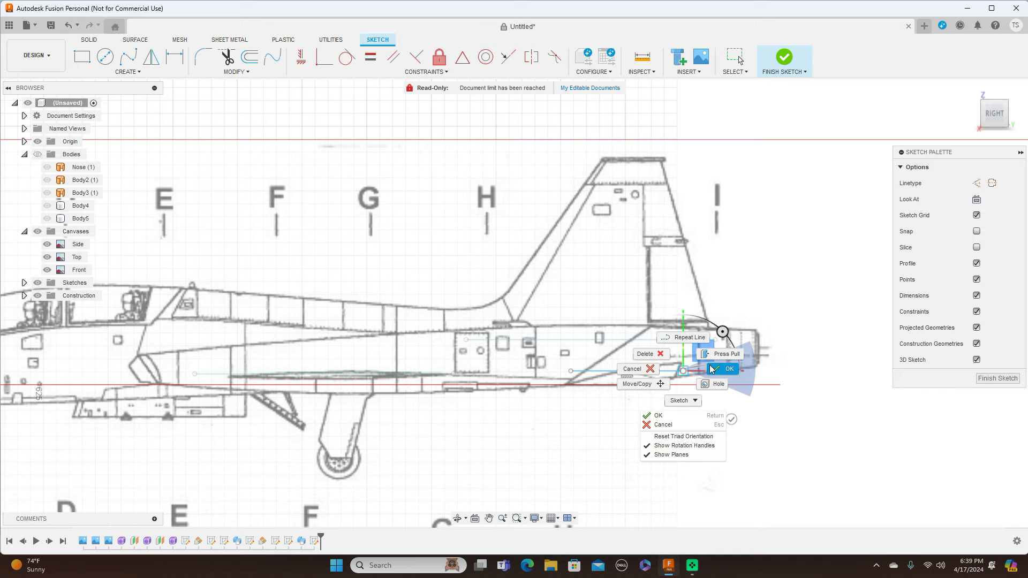
{"action": "left_click", "coordinate": [711, 369]}
Move the stabilizer root line's front endpoint forward in the top view, making the line about 276 mm long.
{"action": "left_click", "coordinate": [994, 96]}
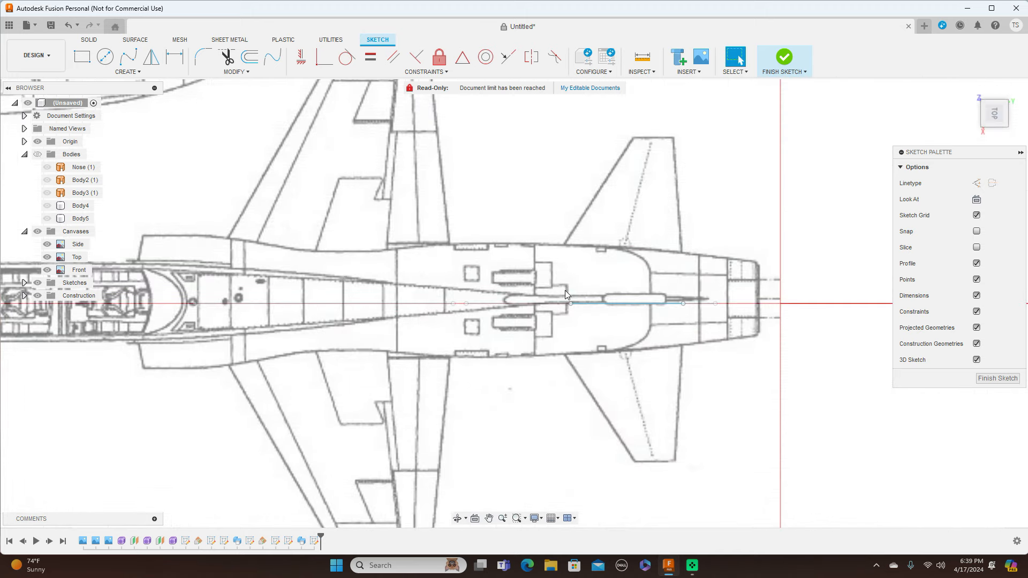
{"action": "left_click", "coordinate": [563, 304]}
{"action": "left_click_drag", "start_coordinate": [545, 305], "coordinate": [541, 304]}
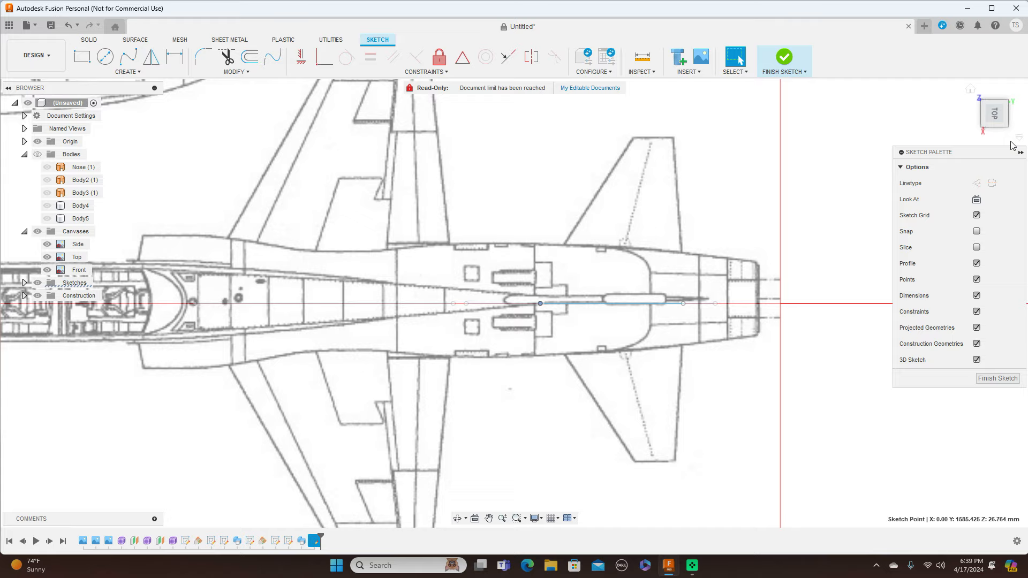
Expand the list of sketches and hide Sketch1, keeping Sketch4 shown.
{"action": "left_click_drag", "start_coordinate": [994, 124], "coordinate": [994, 60]}
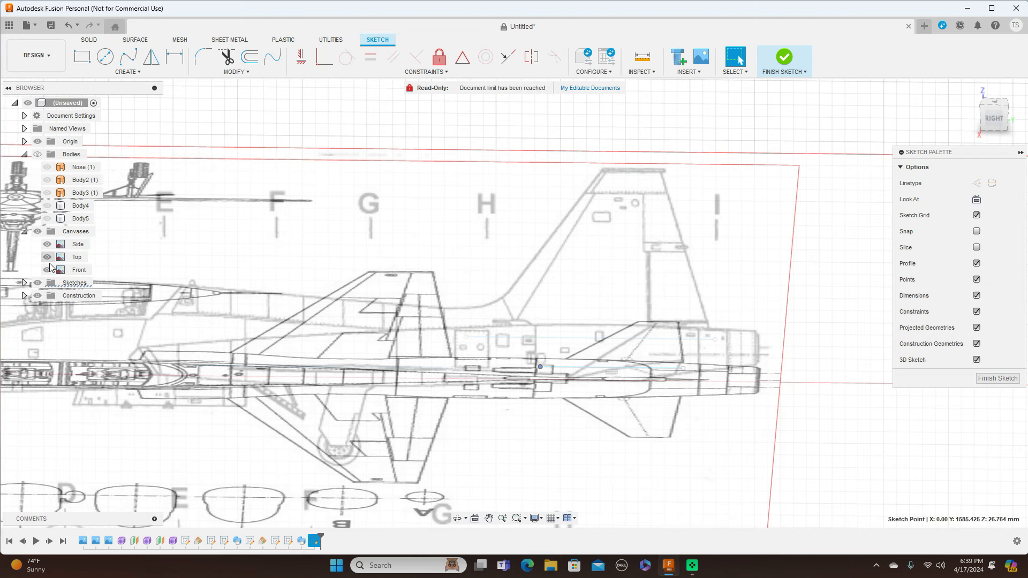
{"action": "left_click", "coordinate": [24, 282]}
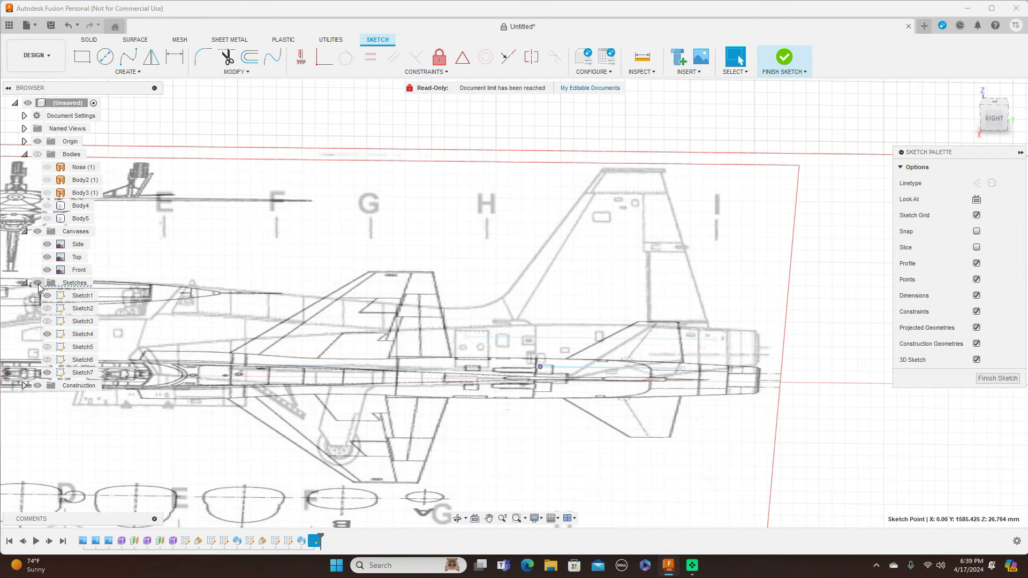
{"action": "left_click", "coordinate": [47, 335]}
{"action": "left_click", "coordinate": [47, 333]}
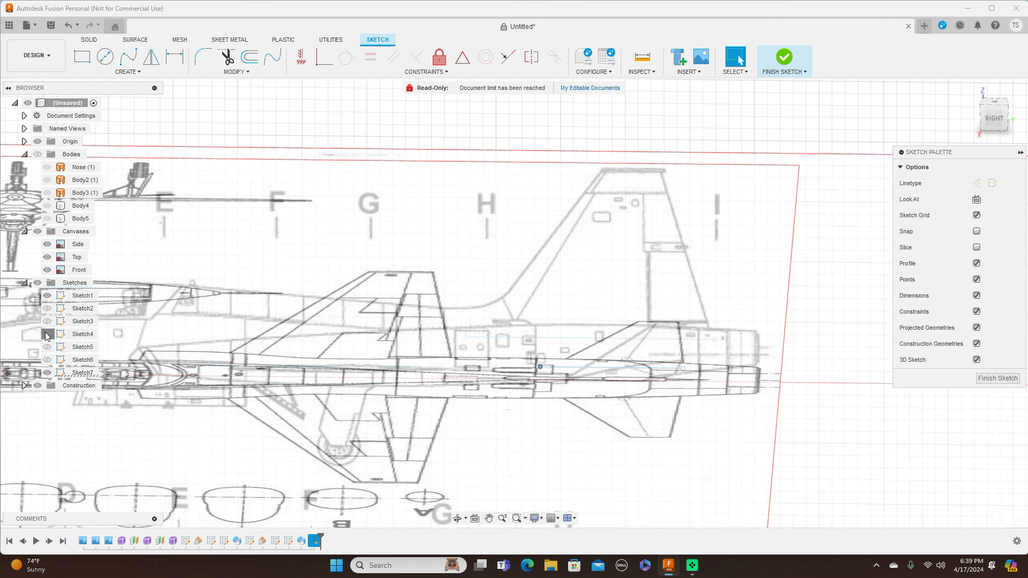
{"action": "left_click", "coordinate": [48, 297]}
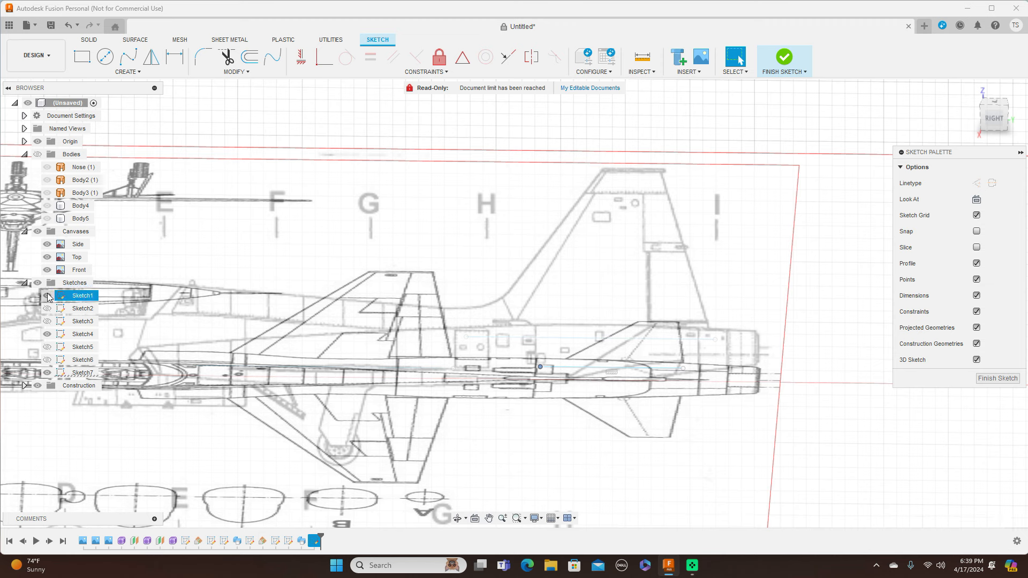
{"action": "left_click", "coordinate": [48, 296]}
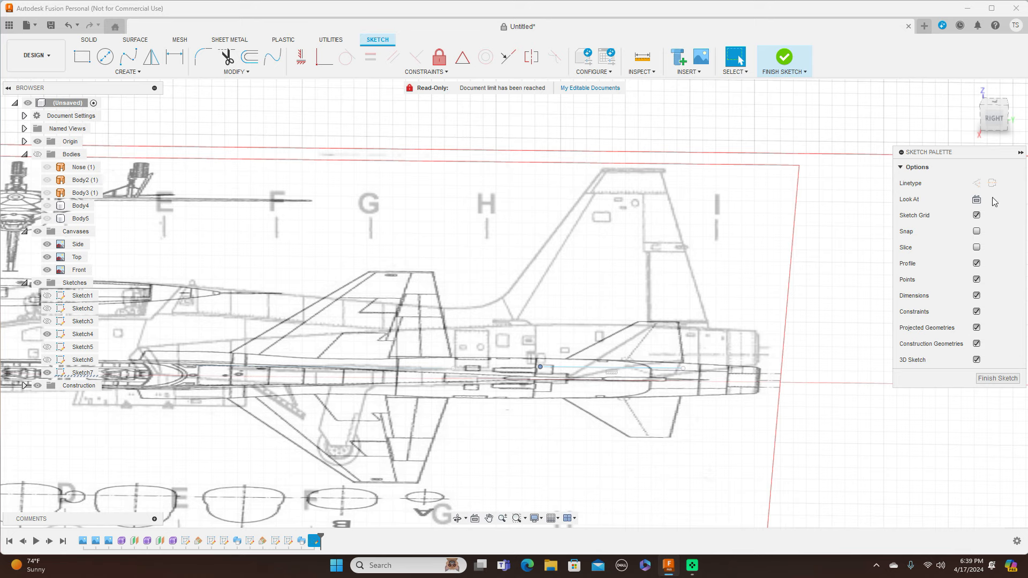
Check the root line from the side and top, finish the sketch, and turn the sketches' display back on.
{"action": "left_click", "coordinate": [992, 125]}
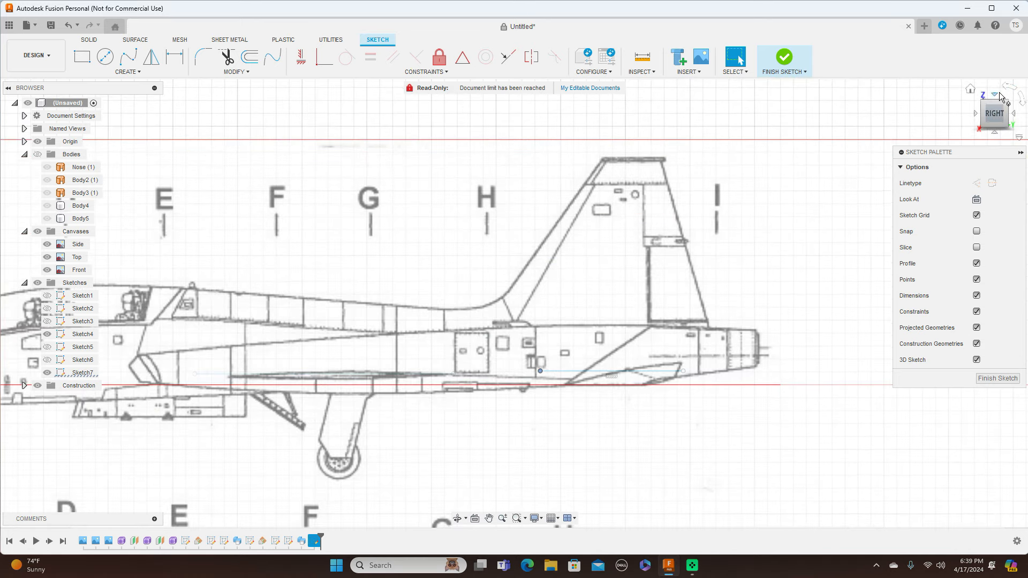
{"action": "left_click", "coordinate": [993, 98]}
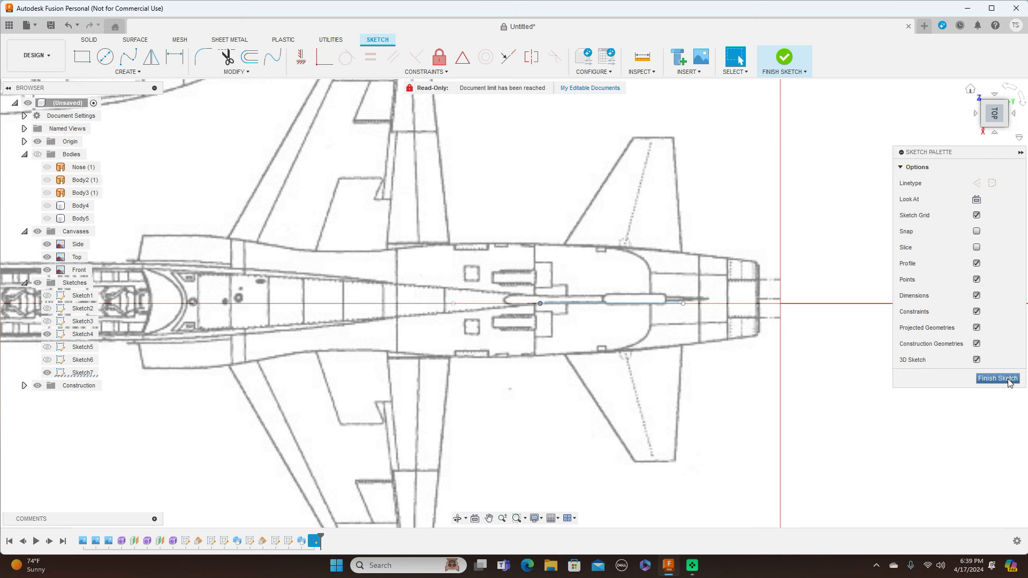
{"action": "left_click", "coordinate": [1008, 380]}
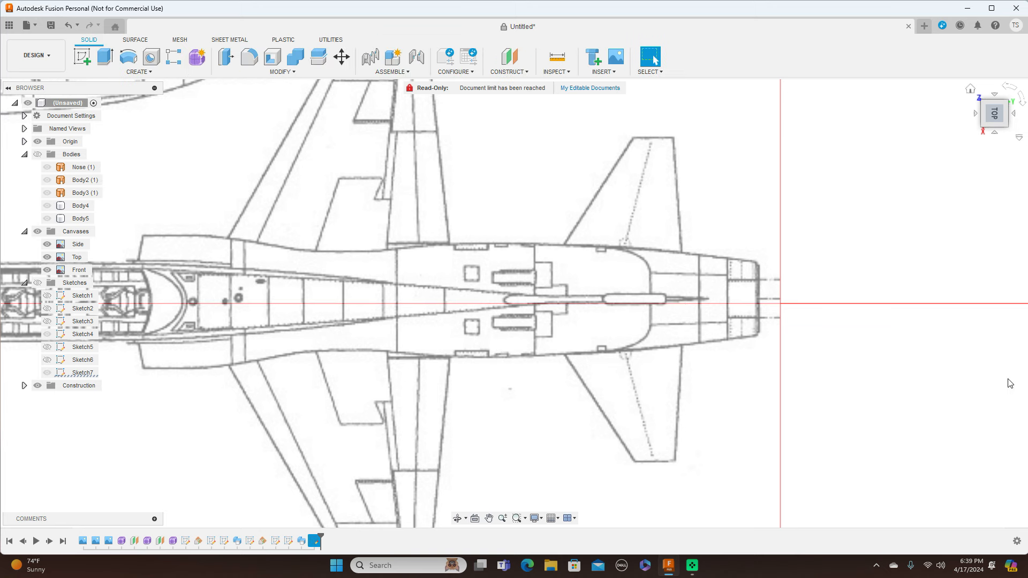
{"action": "left_click", "coordinate": [998, 133]}
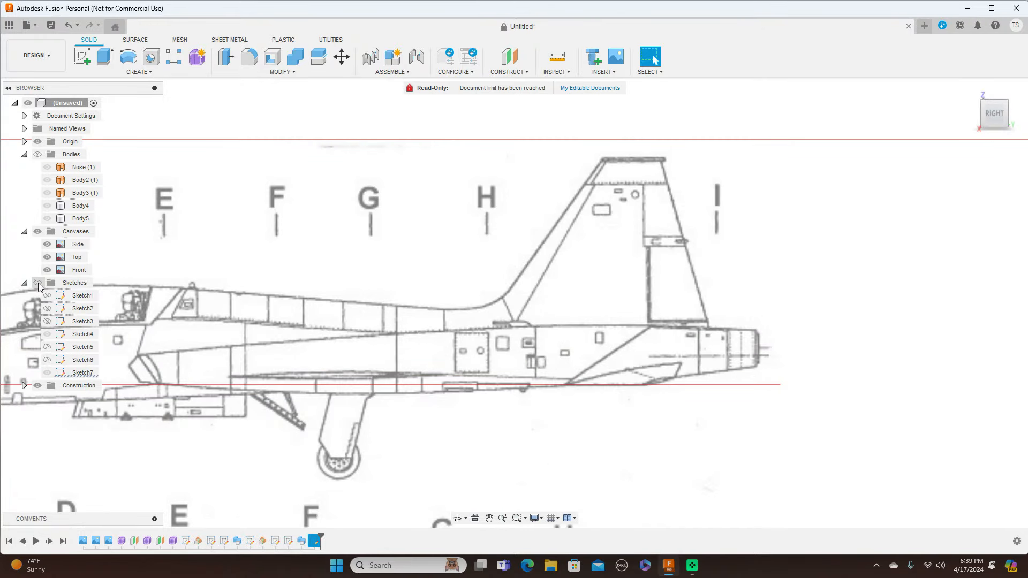
{"action": "left_click", "coordinate": [38, 283]}
Create a construction plane through the stabilizer root line at an angle of 5 degrees.
{"action": "scroll", "coordinate": [478, 279], "scroll_direction": "up", "scroll_amount": 1}
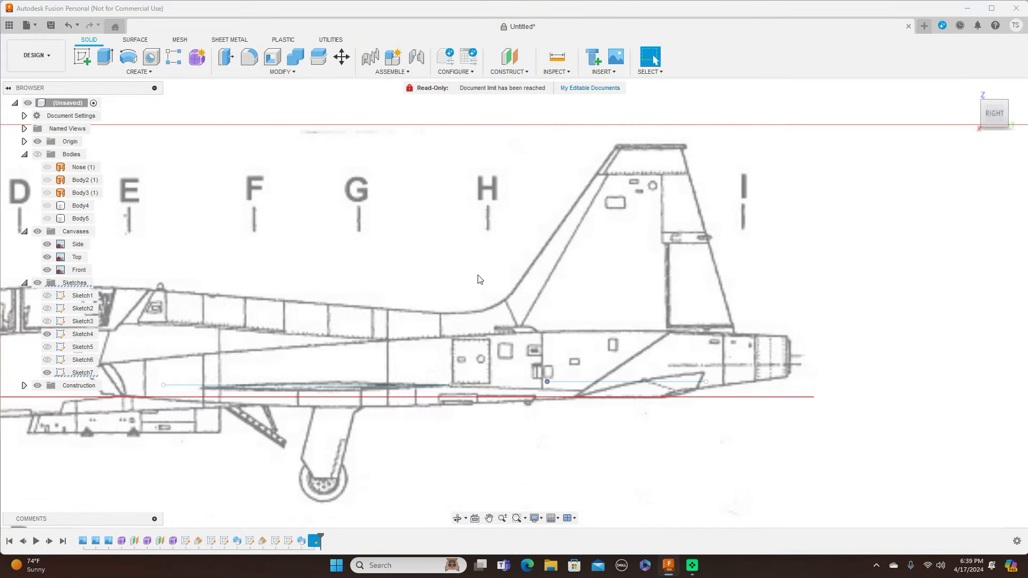
{"action": "left_click", "coordinate": [527, 75]}
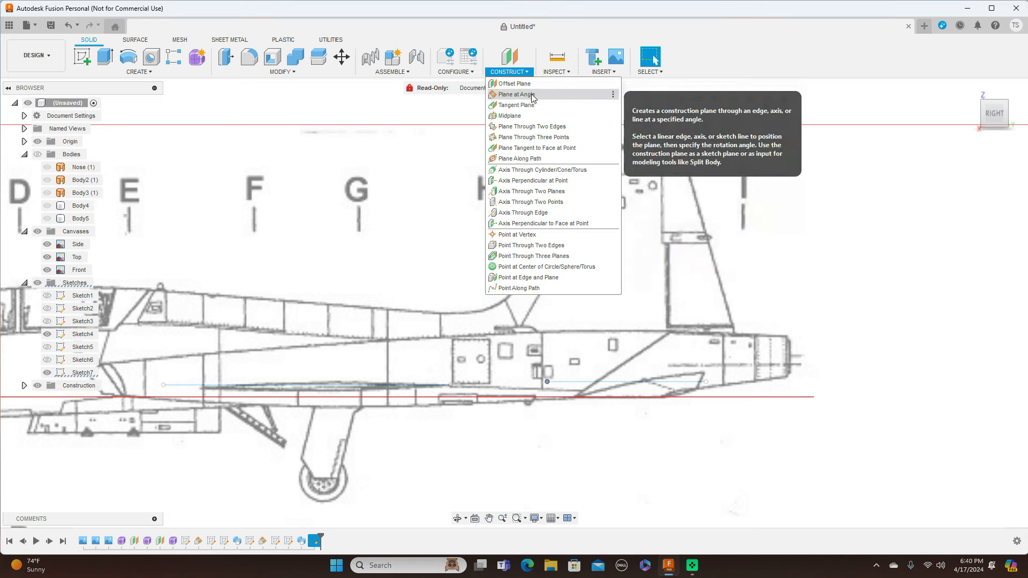
{"action": "left_click", "coordinate": [534, 96]}
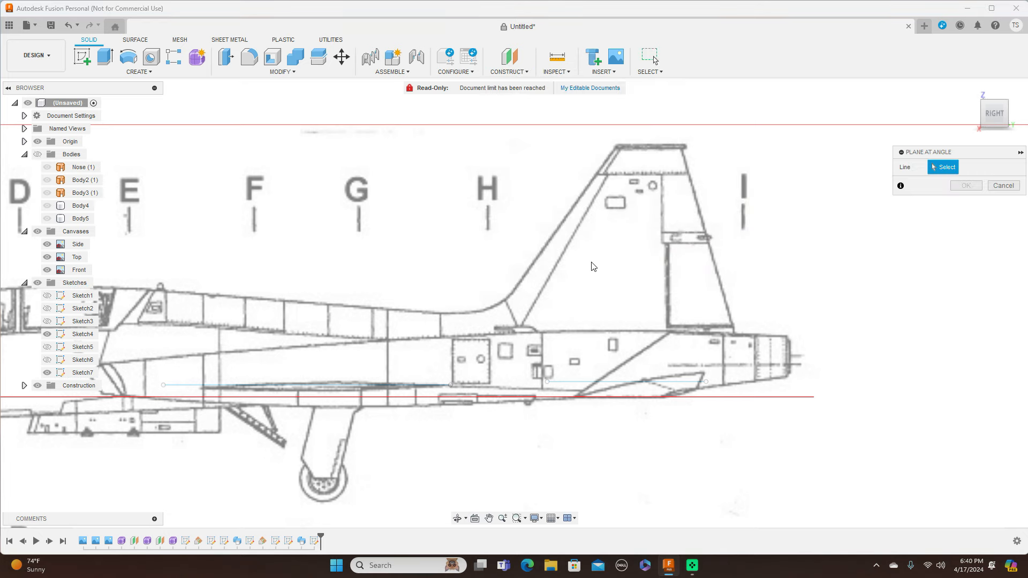
{"action": "left_click", "coordinate": [622, 381]}
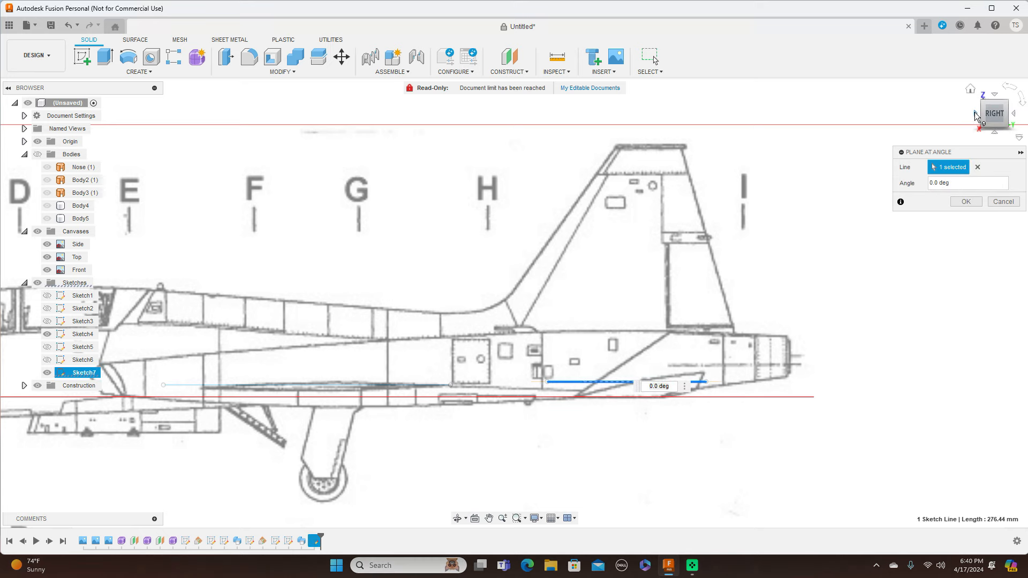
{"action": "left_click", "coordinate": [976, 116]}
{"action": "scroll", "coordinate": [667, 244], "scroll_direction": "up", "scroll_amount": 1}
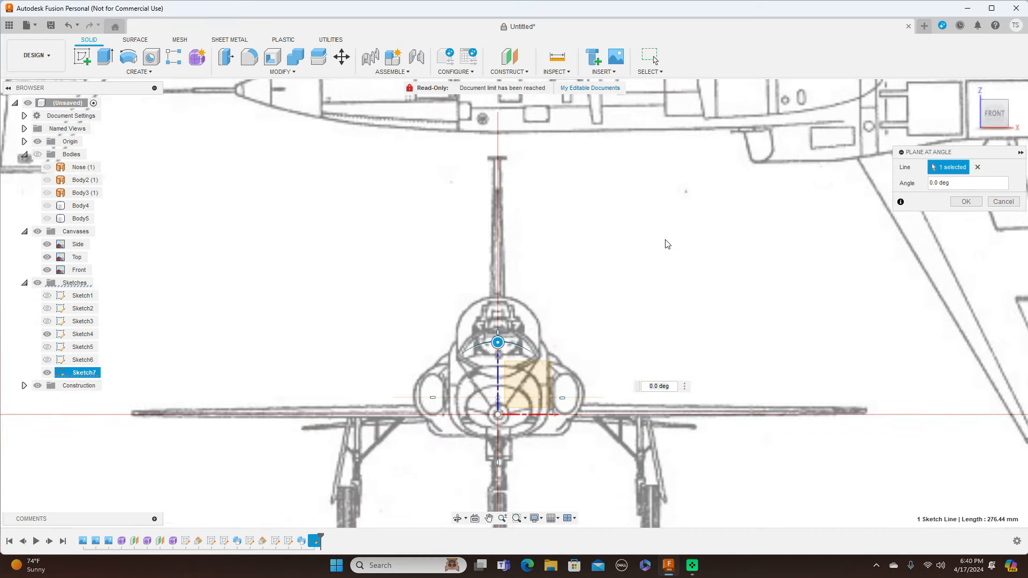
{"action": "left_click_drag", "start_coordinate": [498, 343], "coordinate": [504, 344]}
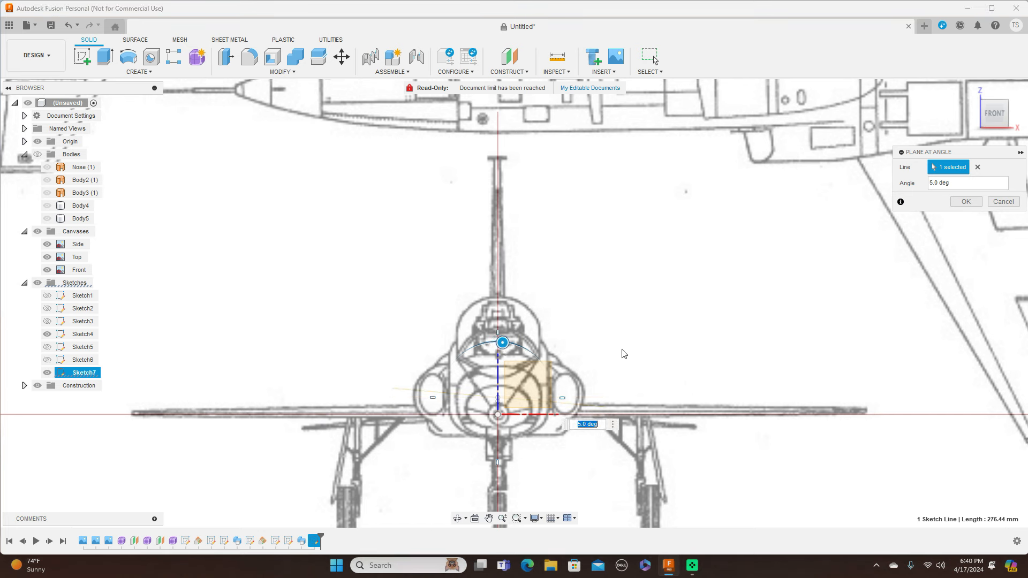
{"action": "scroll", "coordinate": [698, 356], "scroll_direction": "up", "scroll_amount": 4}
{"action": "middle_click_drag", "start_coordinate": [698, 356], "coordinate": [719, 259]}
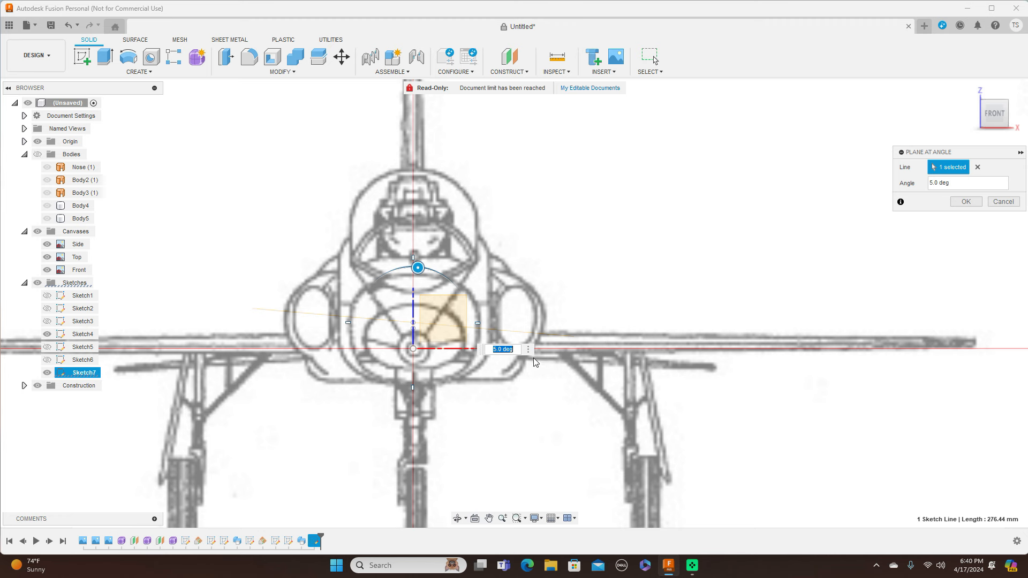
{"action": "left_click", "coordinate": [966, 202]}
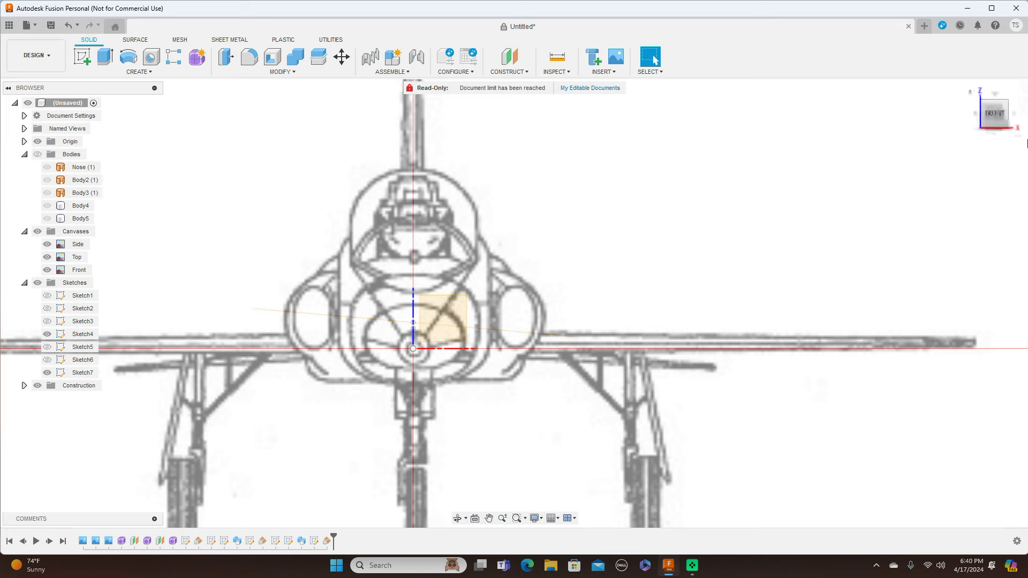
Start a new sketch on the YZ origin plane, with the tail area seen from the side.
{"action": "left_click", "coordinate": [1016, 114]}
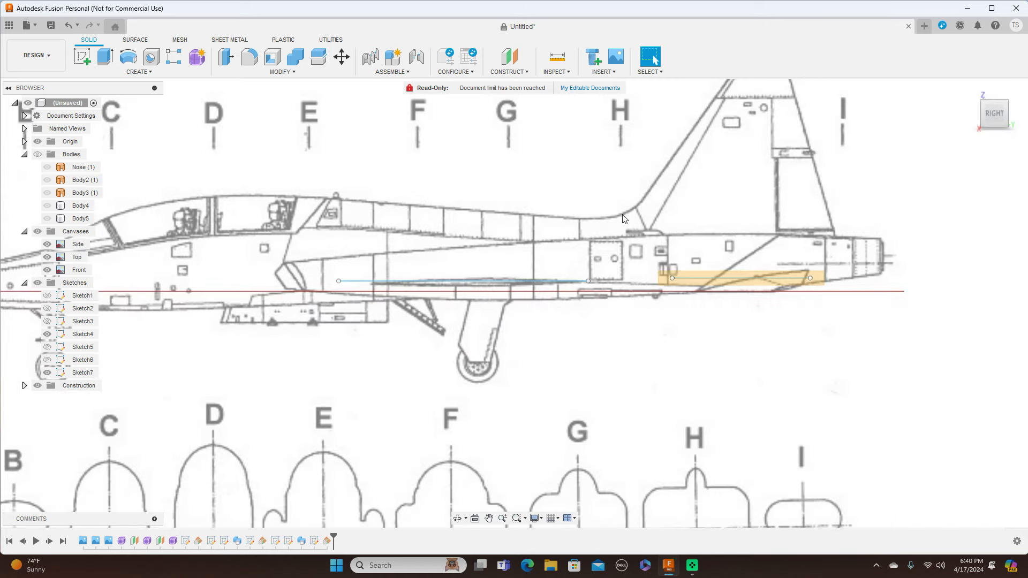
{"action": "scroll", "coordinate": [622, 219], "scroll_direction": "down", "scroll_amount": 2}
{"action": "middle_click_drag", "start_coordinate": [526, 207], "coordinate": [577, 206]}
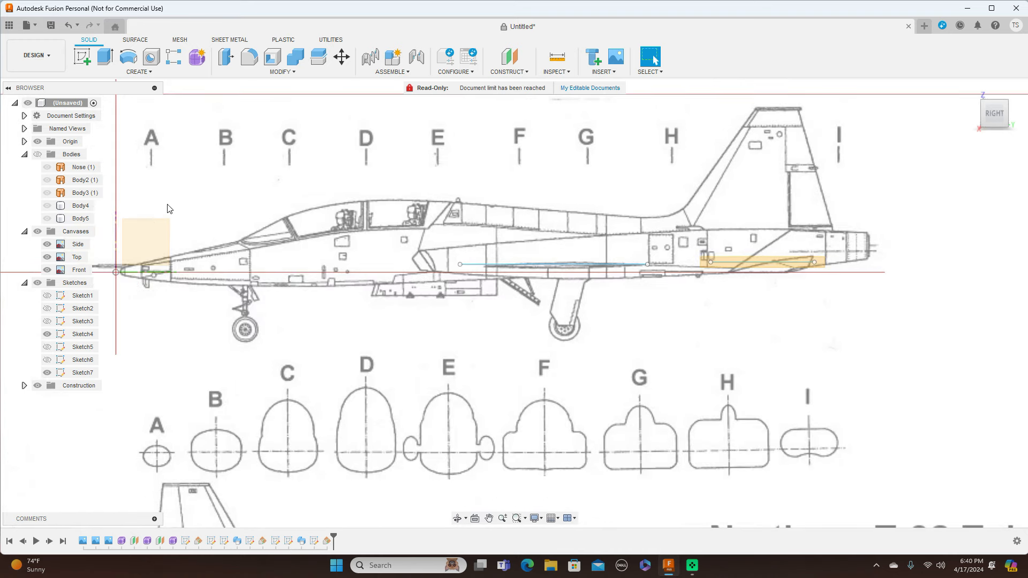
{"action": "left_click", "coordinate": [149, 233]}
{"action": "left_click", "coordinate": [82, 53]}
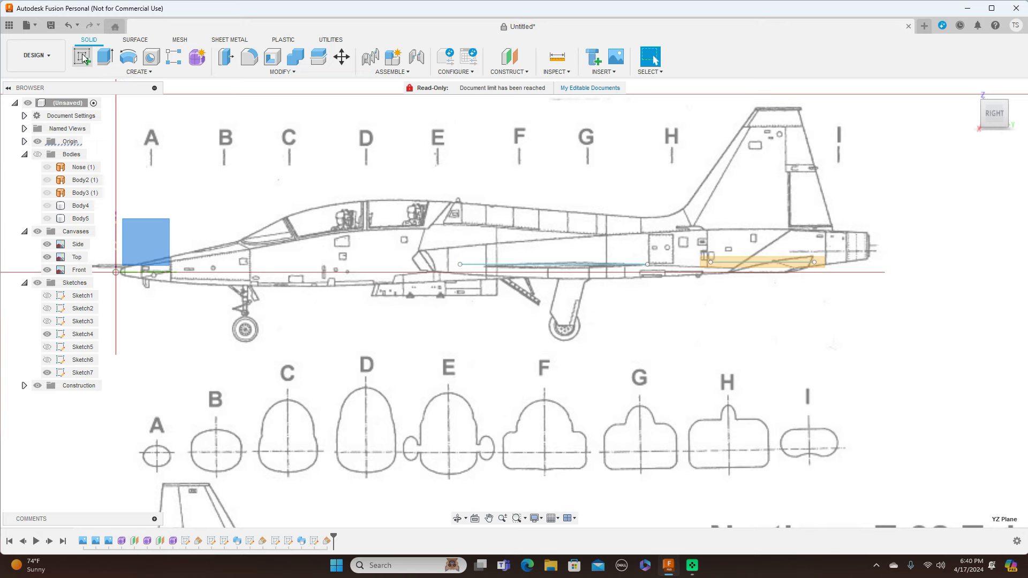
{"action": "middle_click_drag", "start_coordinate": [444, 199], "coordinate": [173, 167]}
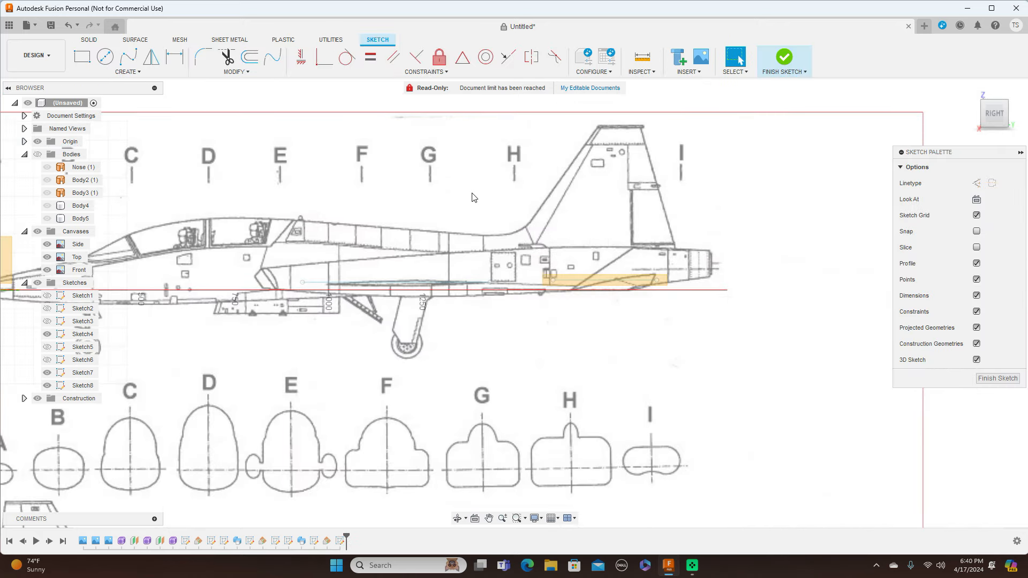
{"action": "scroll", "coordinate": [472, 193], "scroll_direction": "up", "scroll_amount": 3}
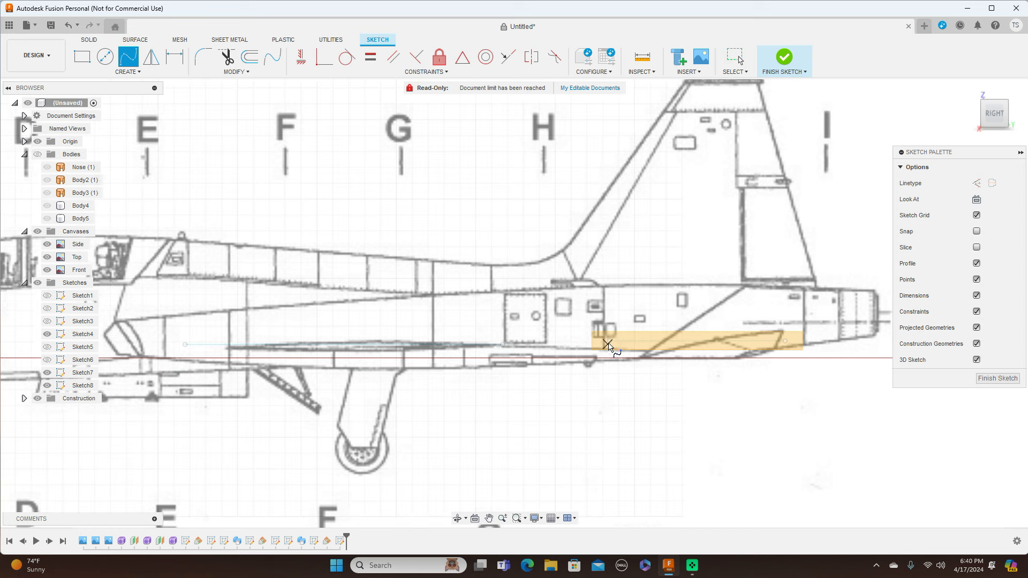
{"action": "left_click", "coordinate": [608, 343]}
{"action": "scroll", "coordinate": [609, 343], "scroll_direction": "up", "scroll_amount": 2}
{"action": "scroll", "coordinate": [612, 343], "scroll_direction": "up", "scroll_amount": 1}
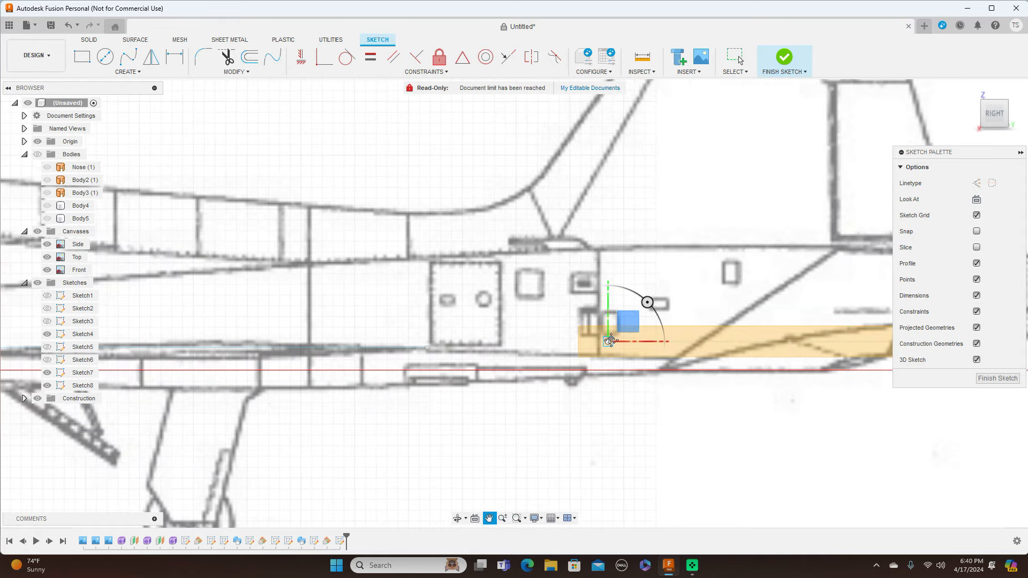
{"action": "middle_click_drag", "start_coordinate": [612, 343], "coordinate": [487, 342]}
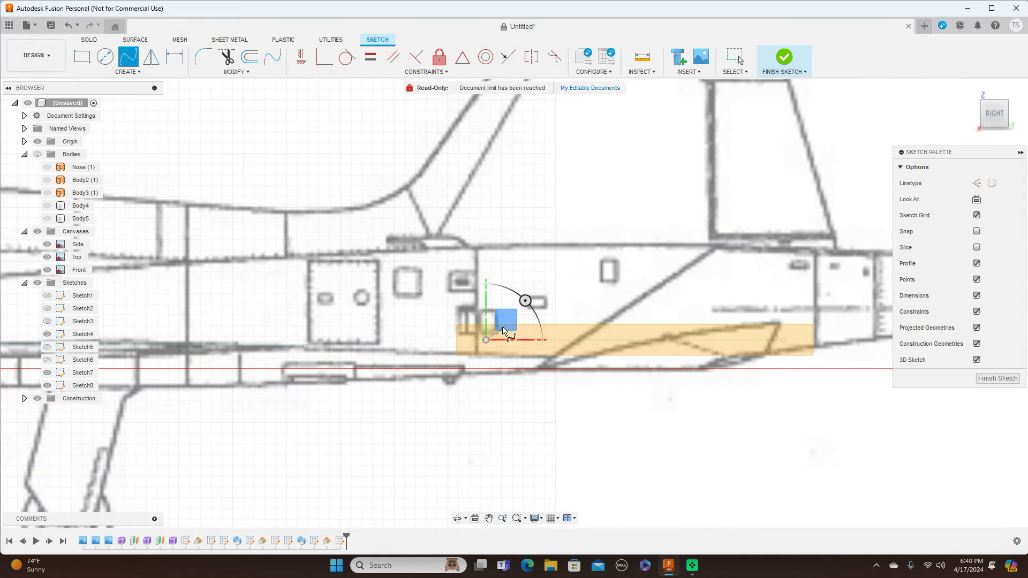
{"action": "right_click", "coordinate": [488, 343]}
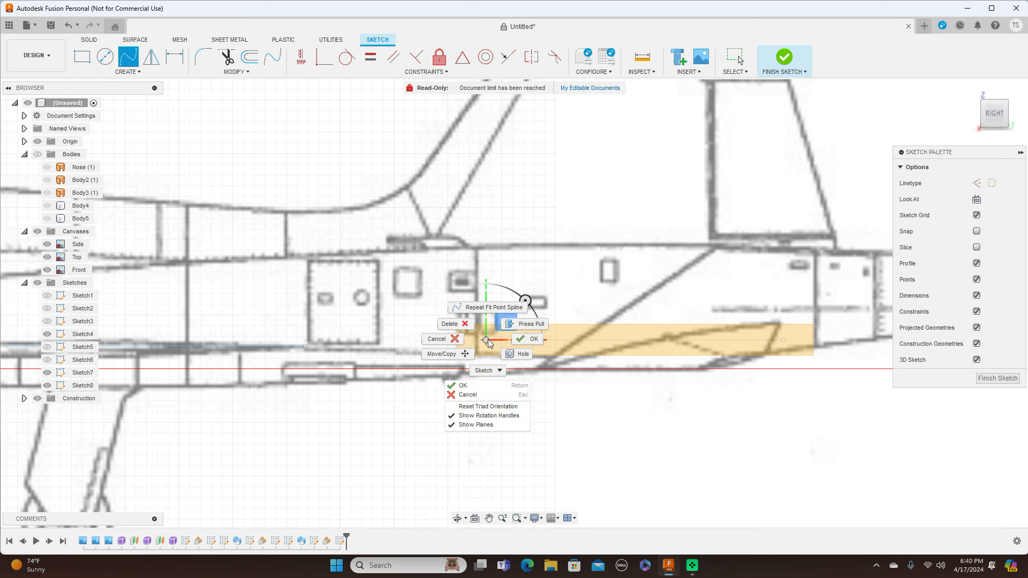
{"action": "left_click", "coordinate": [443, 339]}
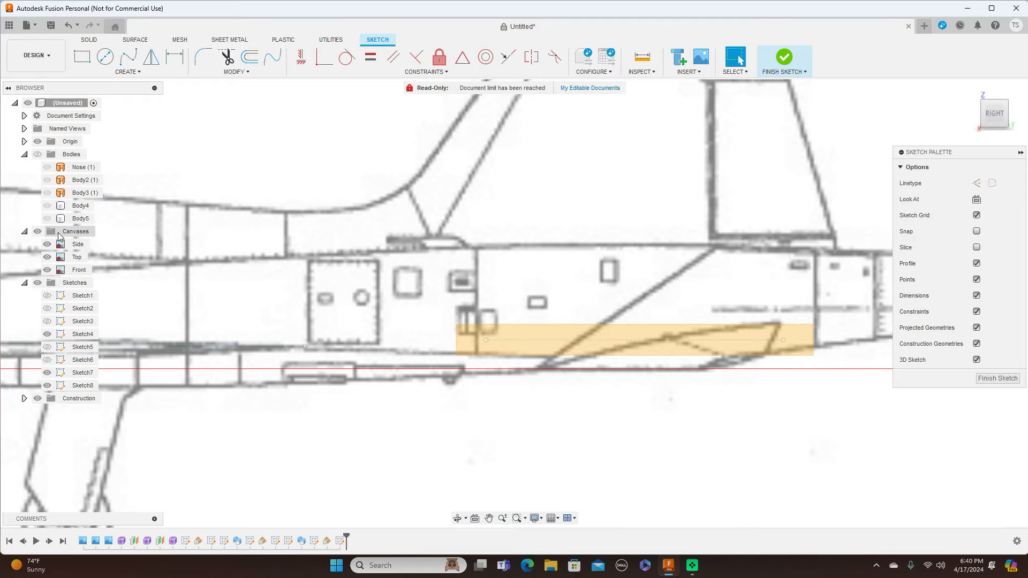
Hide the construction planes and draw a shallow four-point fit point spline from the stabilizer root line's front endpoint to its rear endpoint as the upper airfoil curve.
{"action": "left_click", "coordinate": [37, 398]}
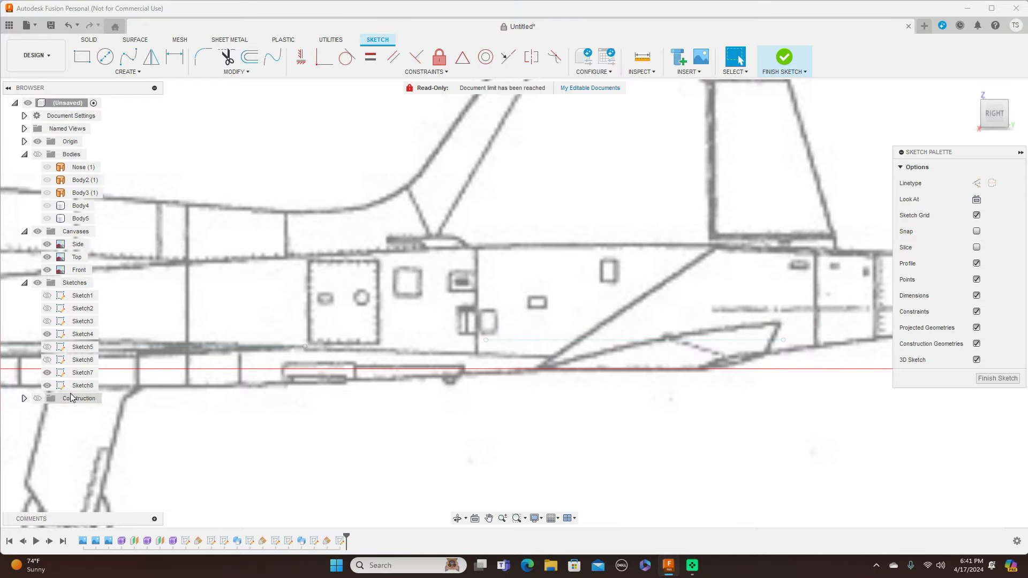
{"action": "left_click", "coordinate": [128, 56]}
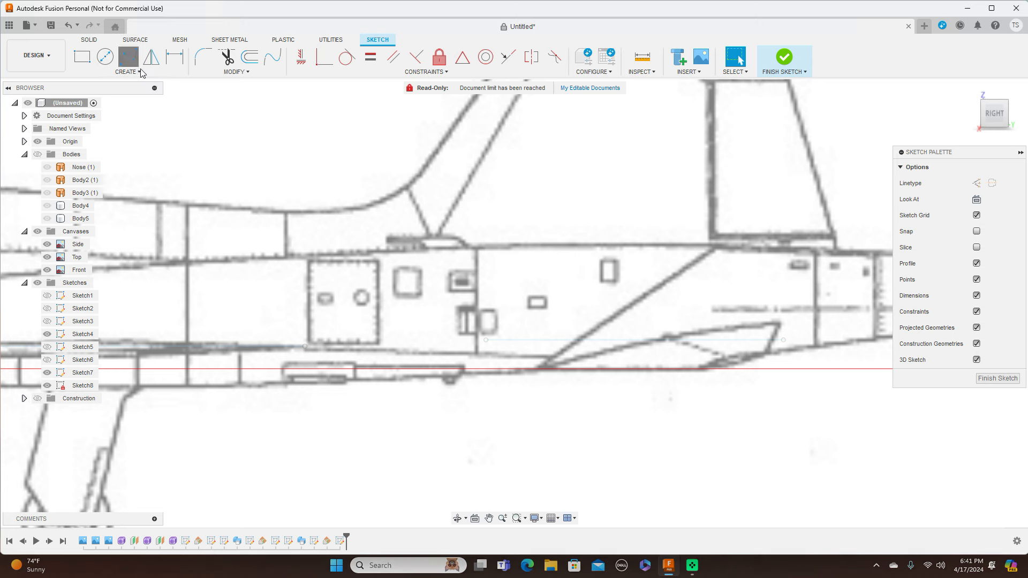
{"action": "left_click", "coordinate": [485, 341]}
{"action": "scroll", "coordinate": [486, 343], "scroll_direction": "up", "scroll_amount": 2}
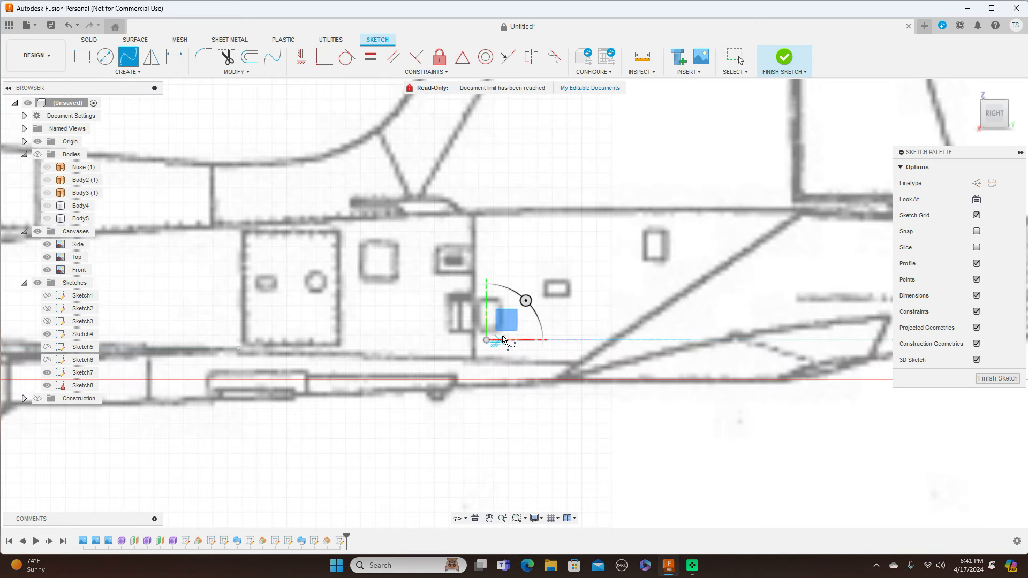
{"action": "left_click", "coordinate": [501, 332]}
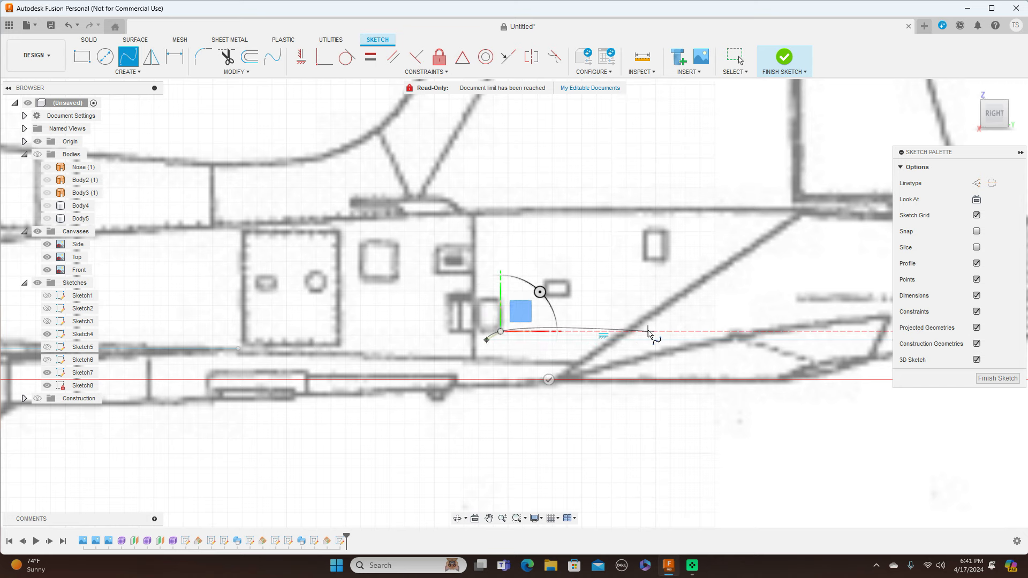
{"action": "left_click", "coordinate": [649, 332]}
{"action": "scroll", "coordinate": [650, 332], "scroll_direction": "down", "scroll_amount": 2}
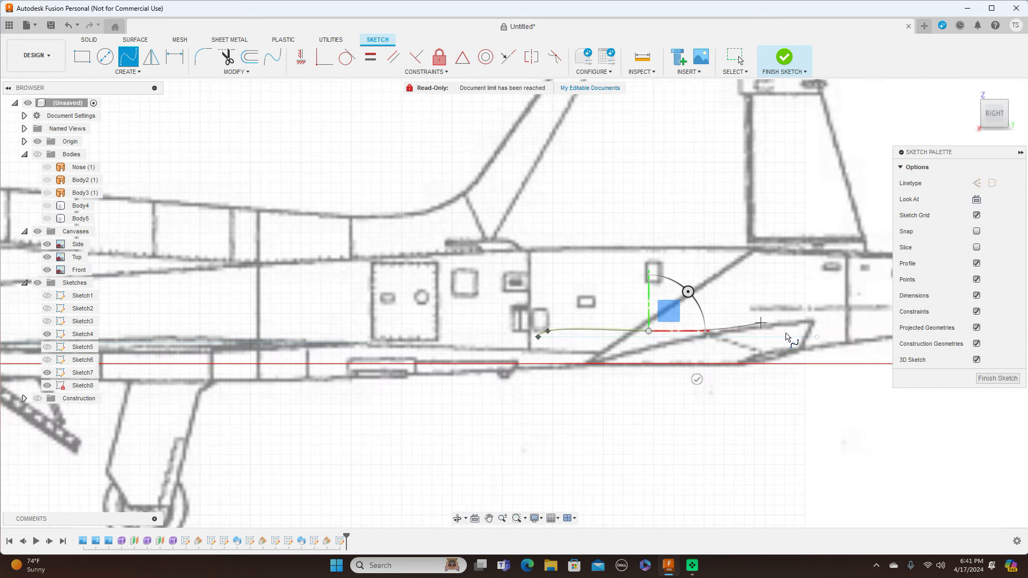
{"action": "left_click", "coordinate": [818, 339]}
{"action": "right_click", "coordinate": [827, 338]}
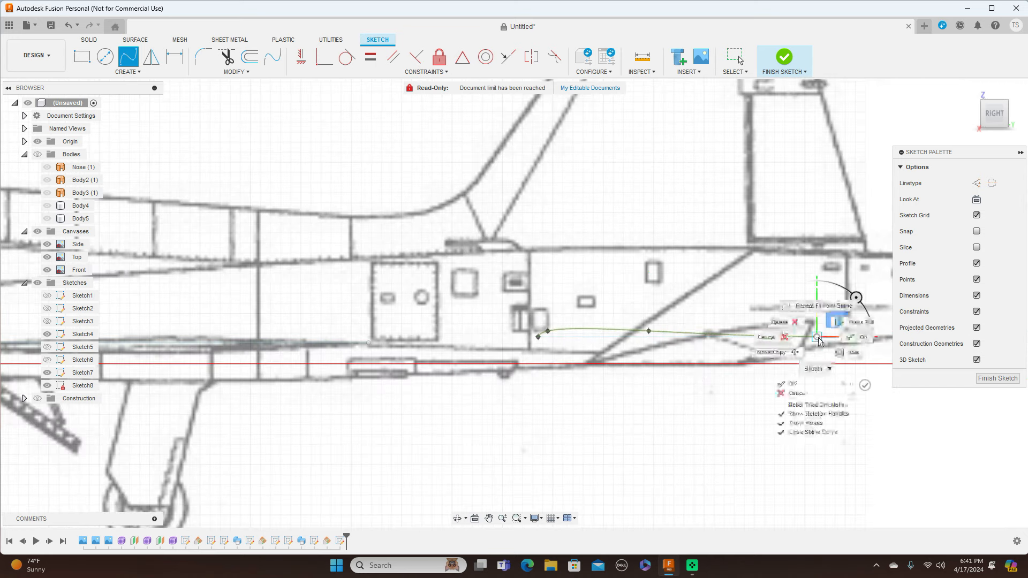
{"action": "left_click", "coordinate": [853, 333]}
{"action": "left_click", "coordinate": [651, 330]}
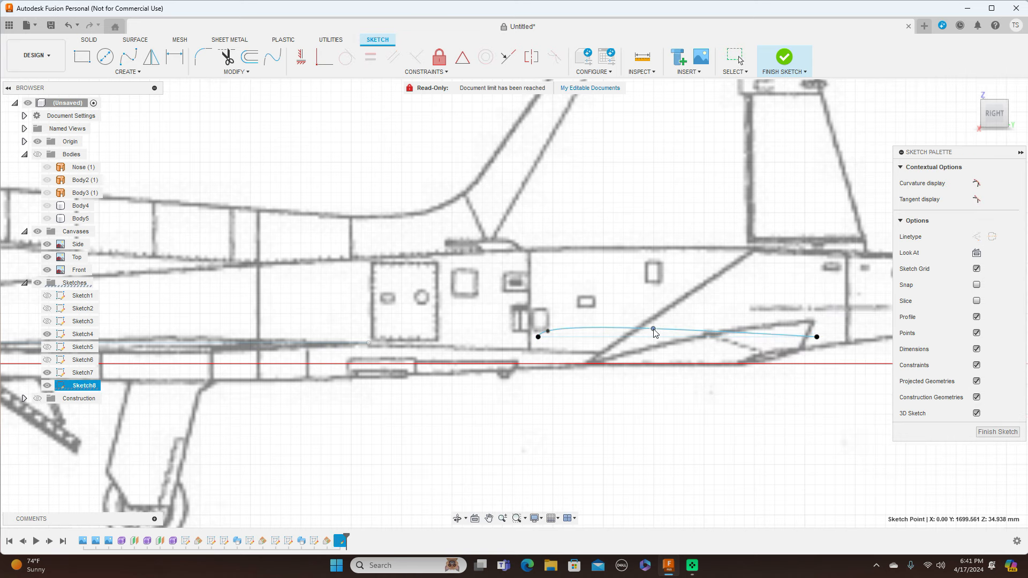
{"action": "key", "text": "Escape"}
Draw a straight chord line about 276 mm long between the front and rear ends of the airfoil spline.
{"action": "key", "text": "m"}
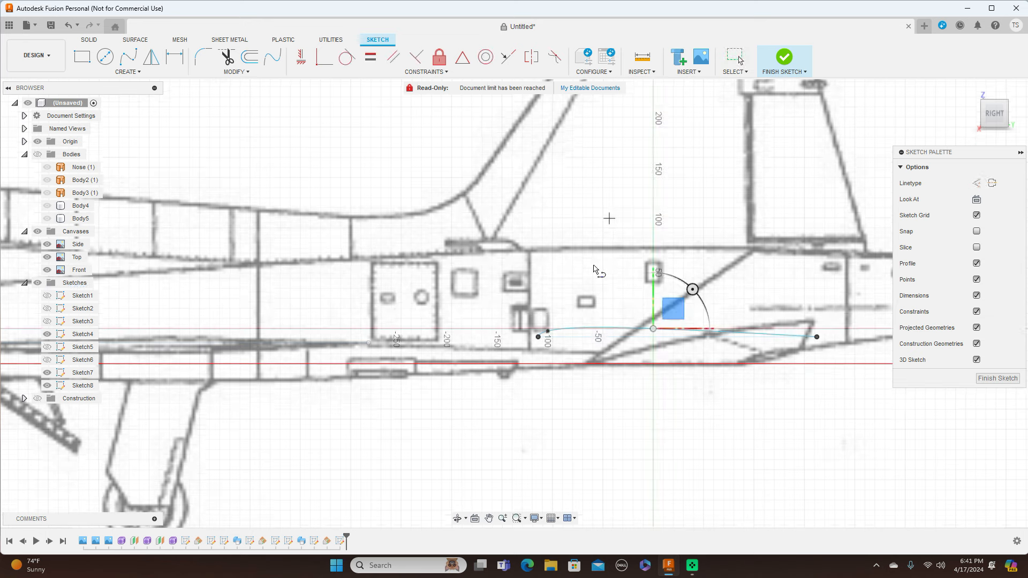
{"action": "left_click", "coordinate": [538, 337]}
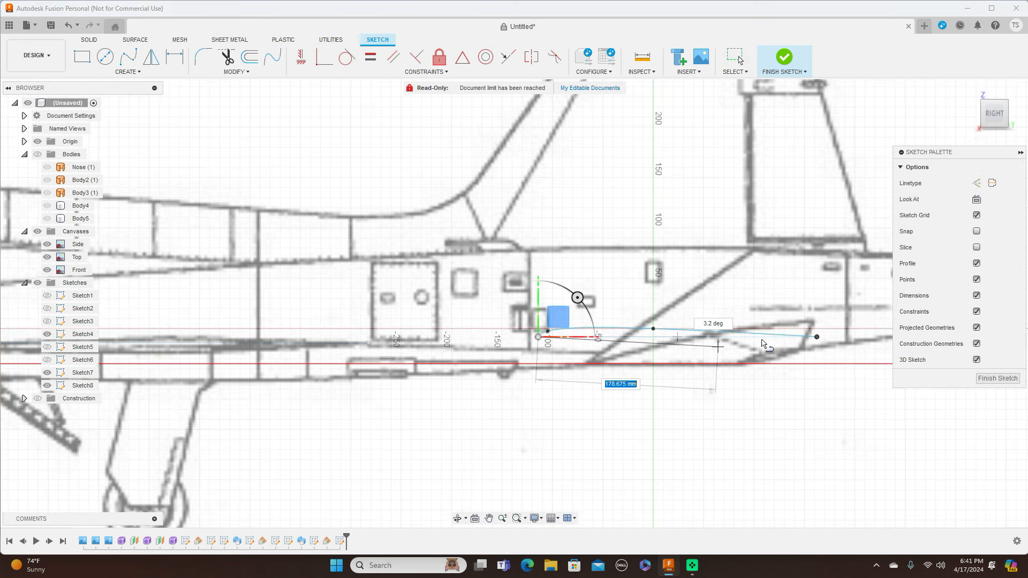
{"action": "left_click", "coordinate": [817, 337]}
{"action": "right_click", "coordinate": [819, 340]}
{"action": "left_click", "coordinate": [856, 343]}
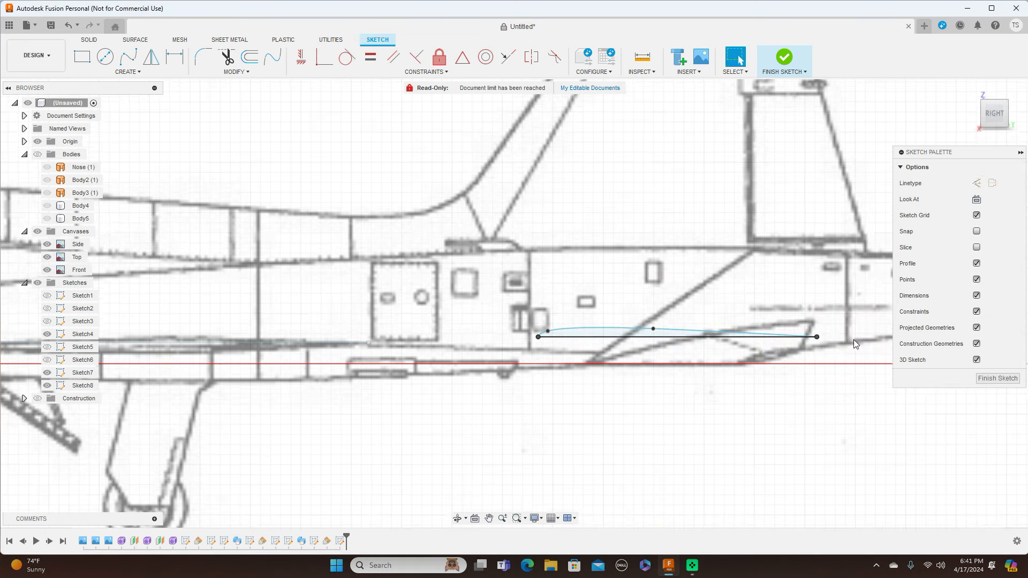
Mirror the upper airfoil spline about the chord line and finish the sketch.
{"action": "left_click", "coordinate": [151, 56]}
{"action": "left_click", "coordinate": [577, 328]}
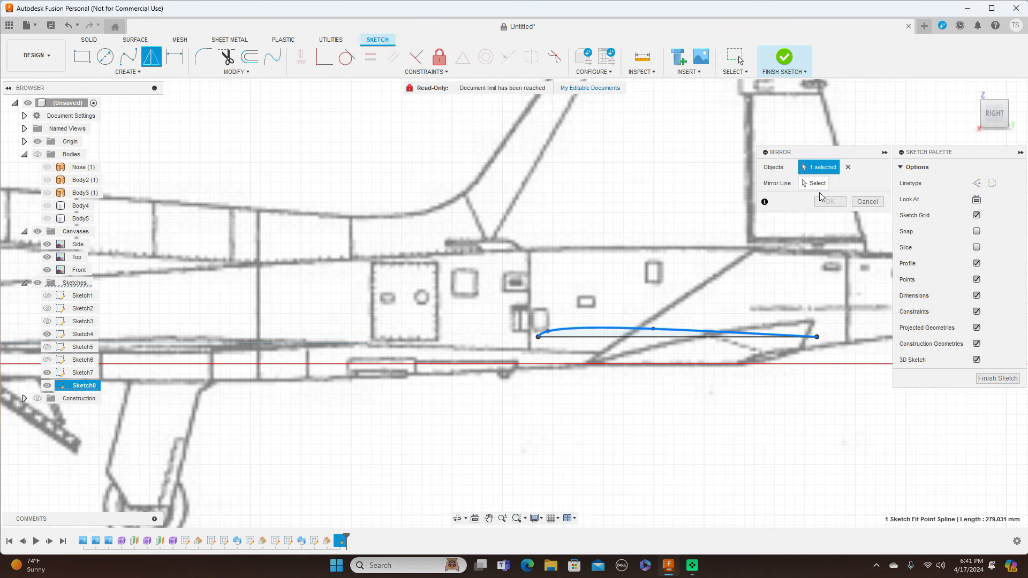
{"action": "left_click", "coordinate": [632, 337]}
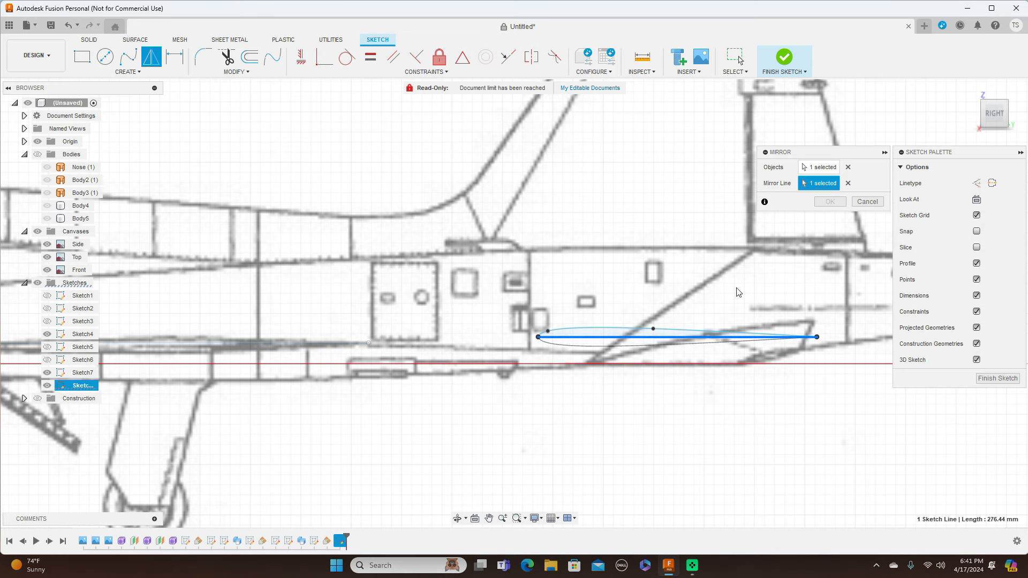
{"action": "left_click", "coordinate": [829, 202]}
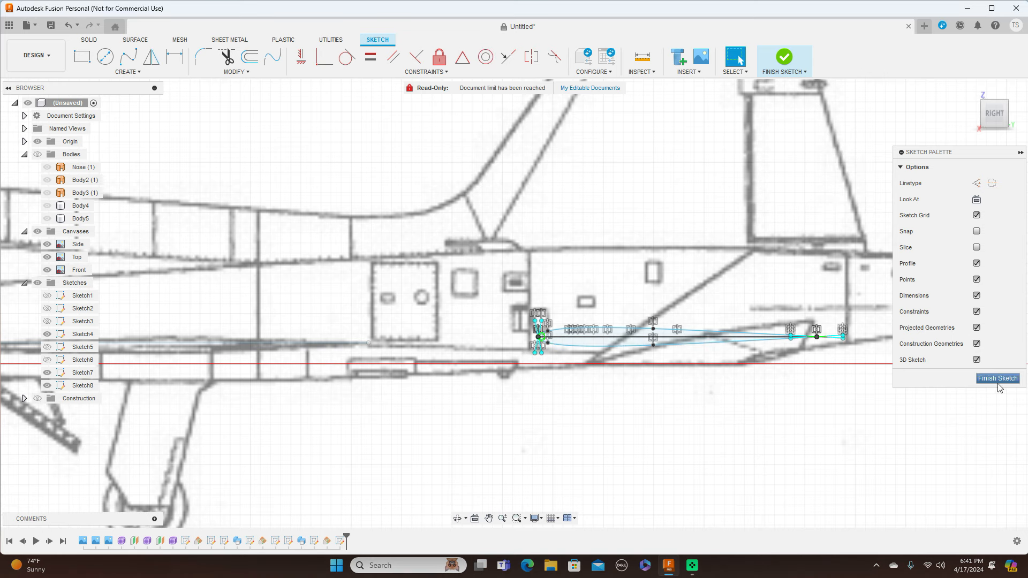
{"action": "left_click", "coordinate": [998, 378]}
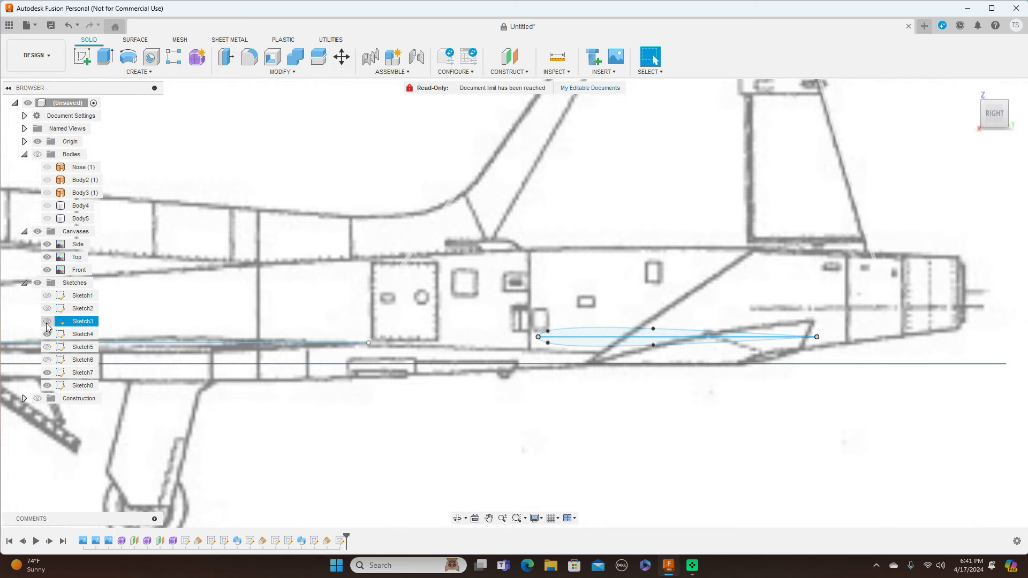
Show the construction planes again and start a sketch on the angled plane through the stabilizer root line.
{"action": "left_click", "coordinate": [48, 362]}
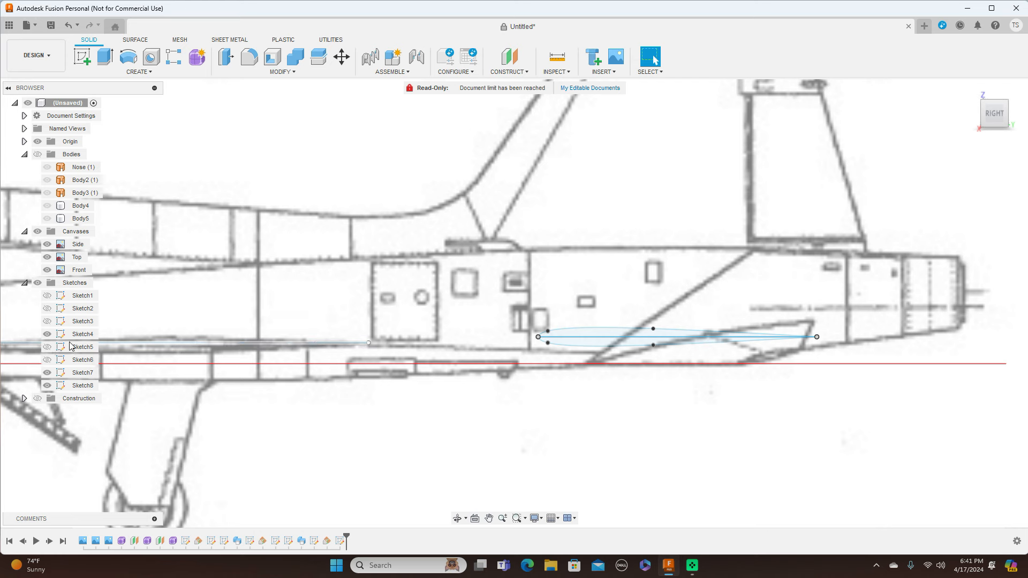
{"action": "left_click", "coordinate": [54, 374]}
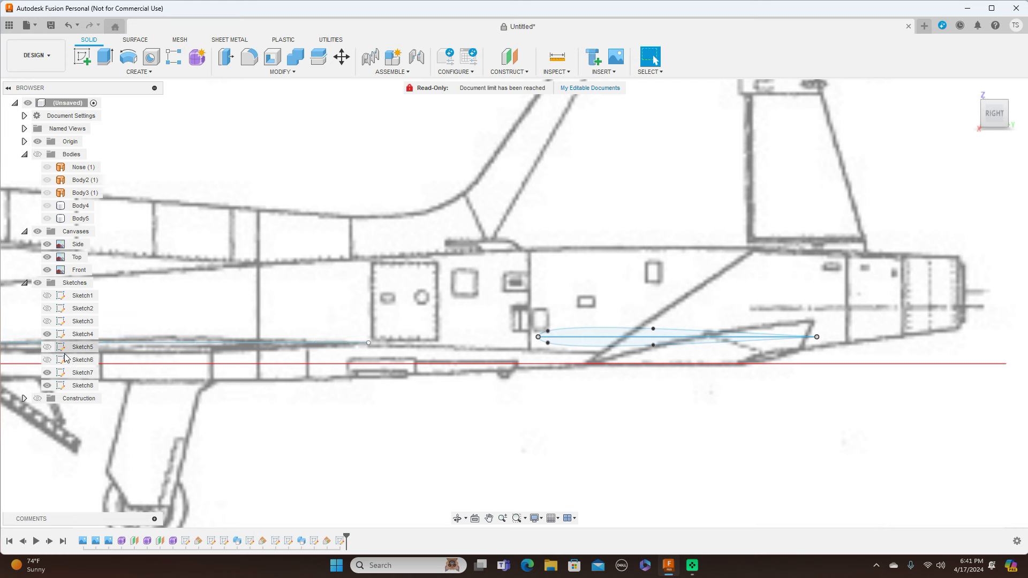
{"action": "left_click", "coordinate": [38, 399]}
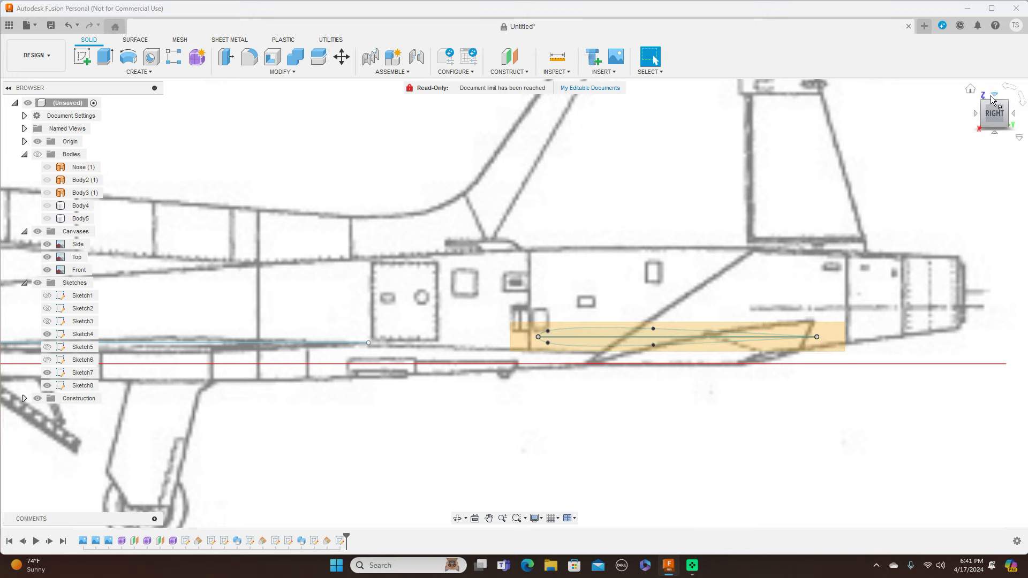
{"action": "left_click_drag", "start_coordinate": [992, 109], "coordinate": [994, 132]}
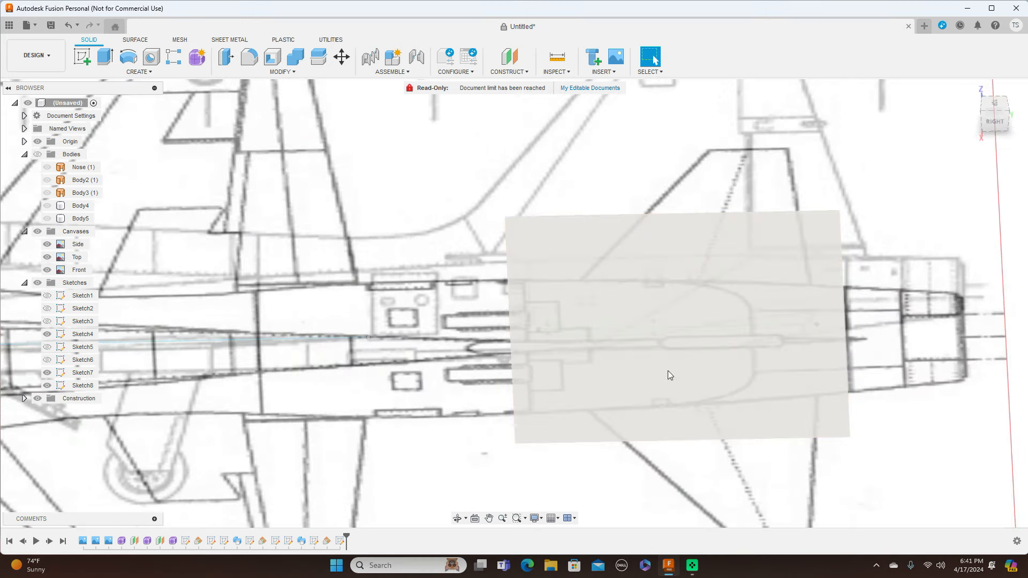
{"action": "left_click", "coordinate": [647, 394]}
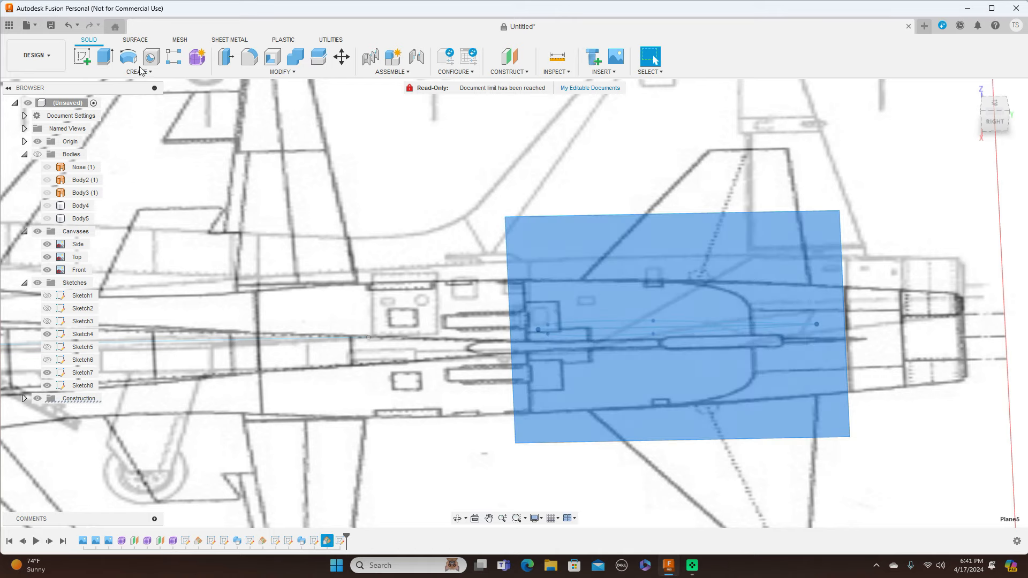
{"action": "left_click", "coordinate": [85, 58]}
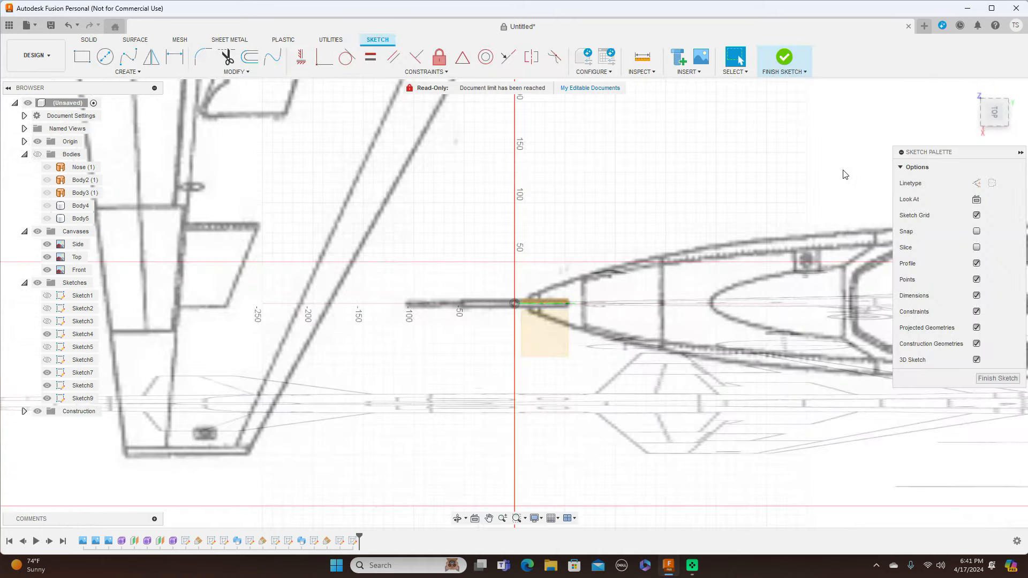
Draw a line about 360 mm long from the root airfoil's front point to the stabilizer's leading-edge tip corner on the top canvas, at about 59 degrees.
{"action": "middle_click_drag", "start_coordinate": [843, 171], "coordinate": [326, 128]}
{"action": "mouse_move", "coordinate": [816, 198]}
{"action": "middle_mouse_down"}
{"action": "mouse_move", "coordinate": [312, 126]}
{"action": "mouse_move", "coordinate": [155, 122]}
{"action": "middle_mouse_up"}
{"action": "scroll", "coordinate": [155, 122], "scroll_direction": "down", "scroll_amount": 2}
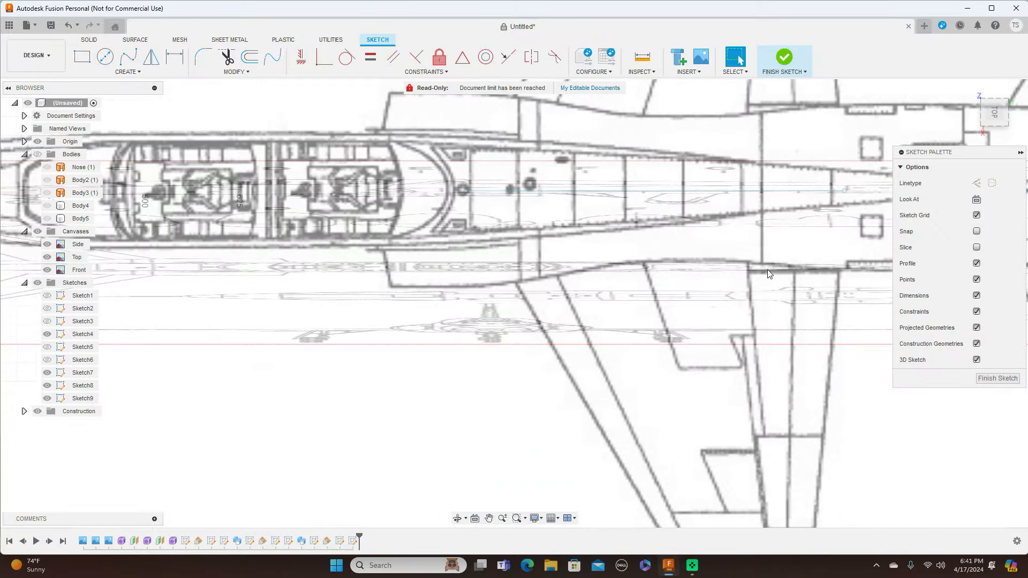
{"action": "middle_click_drag", "start_coordinate": [769, 275], "coordinate": [750, 172]}
{"action": "scroll", "coordinate": [687, 266], "scroll_direction": "up", "scroll_amount": 4}
{"action": "middle_click_drag", "start_coordinate": [806, 212], "coordinate": [809, 312]}
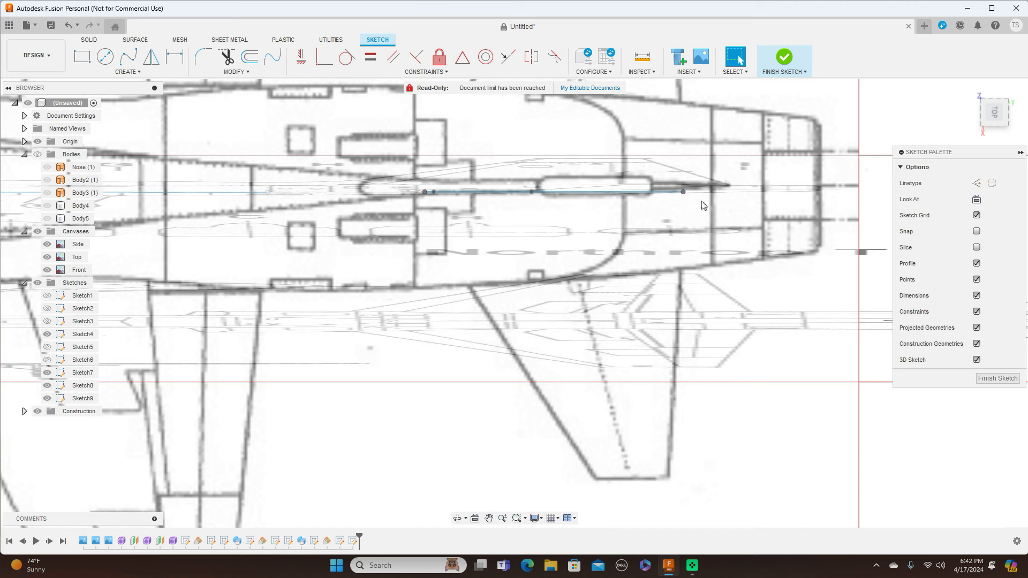
{"action": "key", "text": "l"}
{"action": "left_click", "coordinate": [425, 192]}
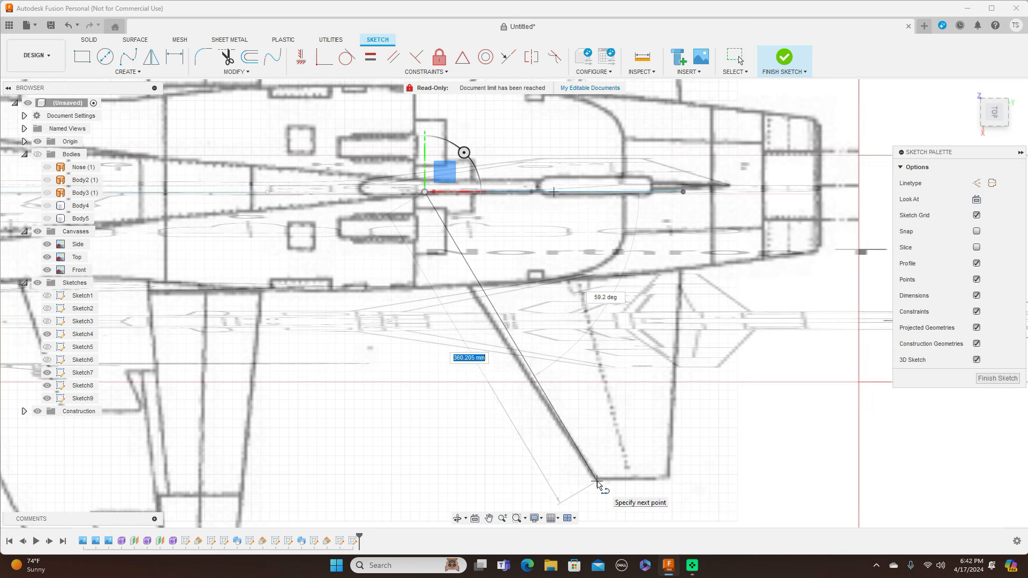
{"action": "left_click", "coordinate": [597, 479]}
{"action": "right_click", "coordinate": [610, 462]}
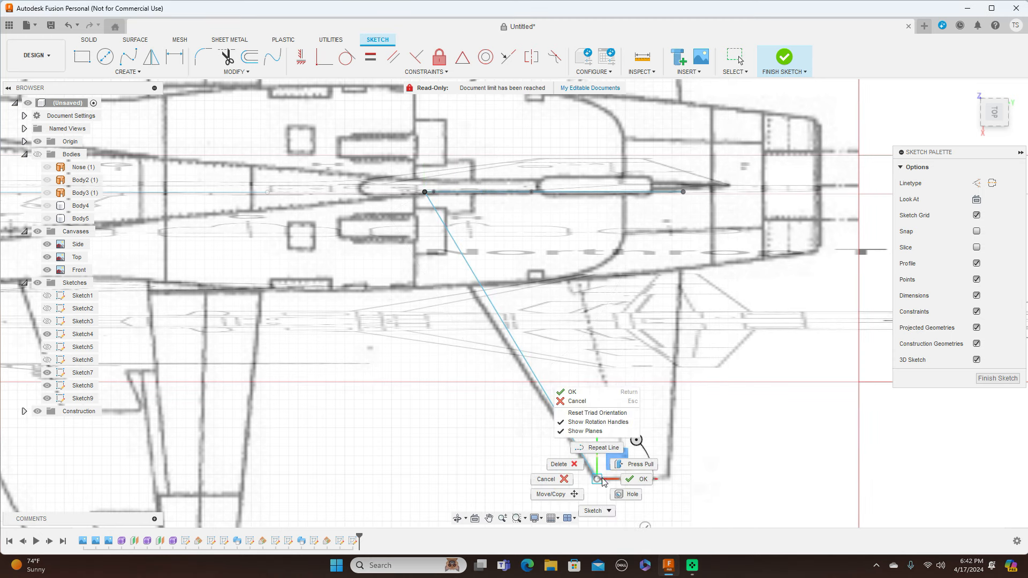
{"action": "left_click", "coordinate": [634, 485]}
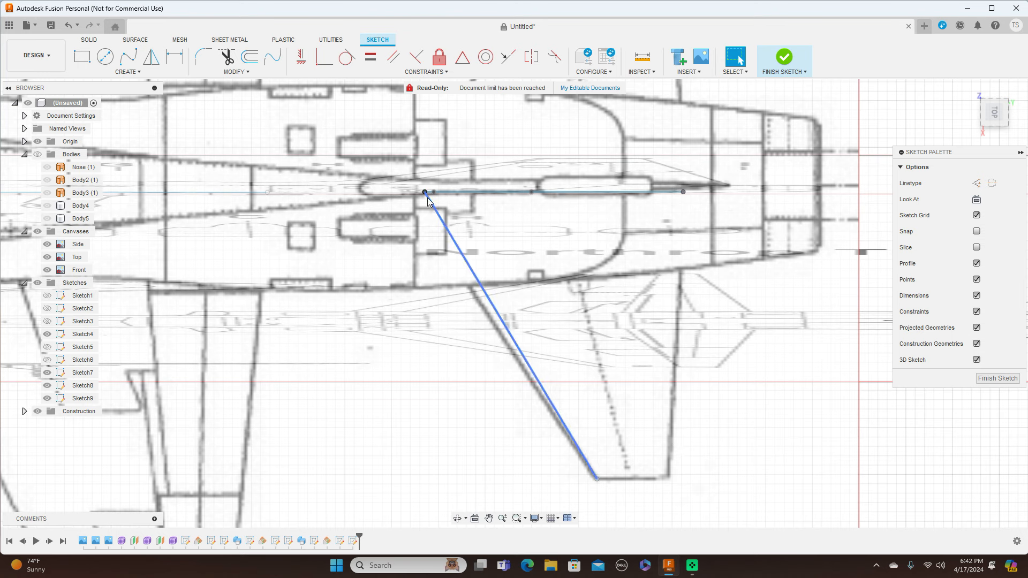
{"action": "left_click", "coordinate": [522, 354]}
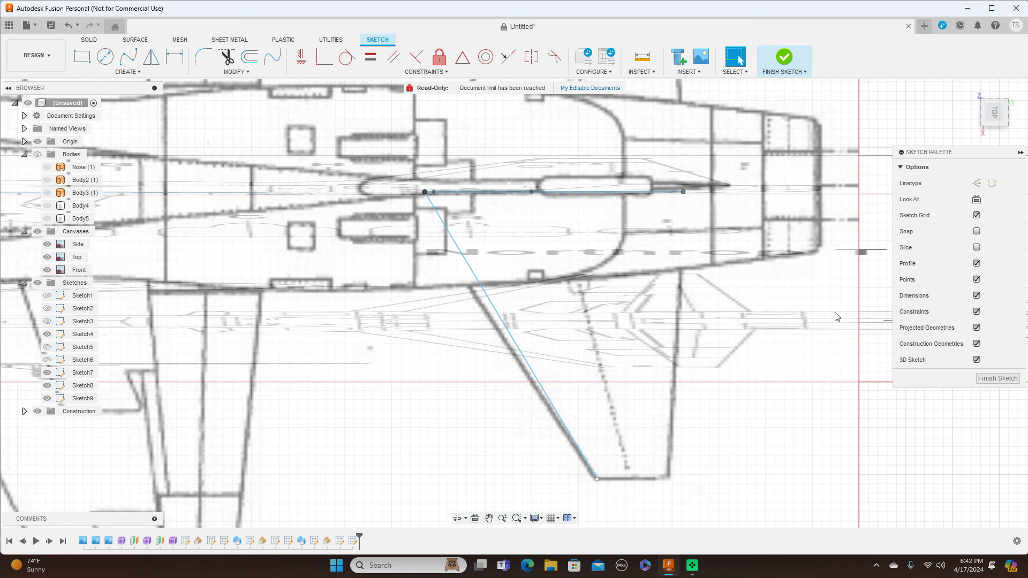
Draw the trailing-edge line from the root airfoil's rear point to the stabilizer's rear tip corner on the top canvas and finish the sketch.
{"action": "key", "text": "l"}
{"action": "left_click", "coordinate": [684, 193]}
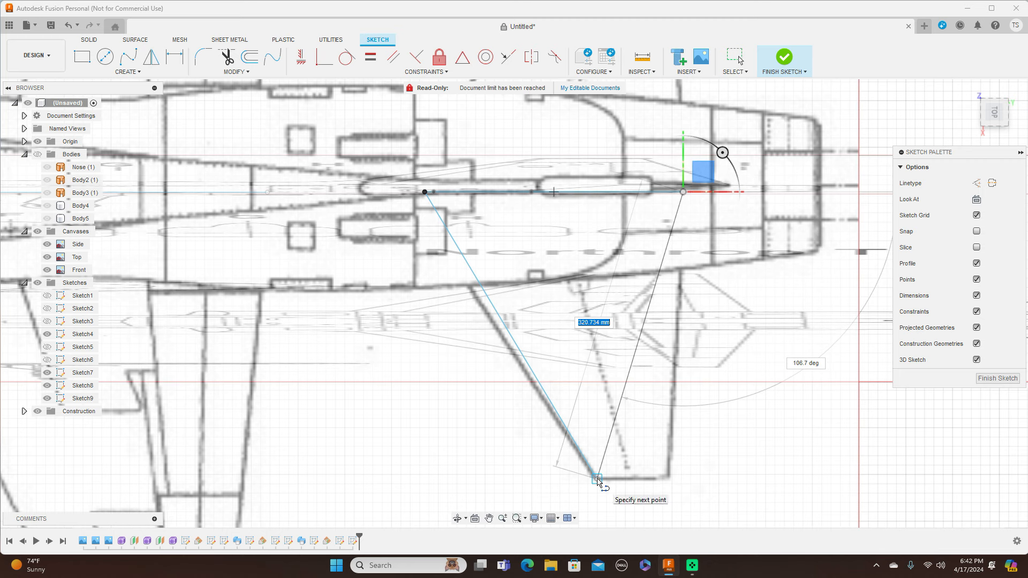
{"action": "left_click", "coordinate": [669, 479]}
{"action": "right_click", "coordinate": [670, 477]}
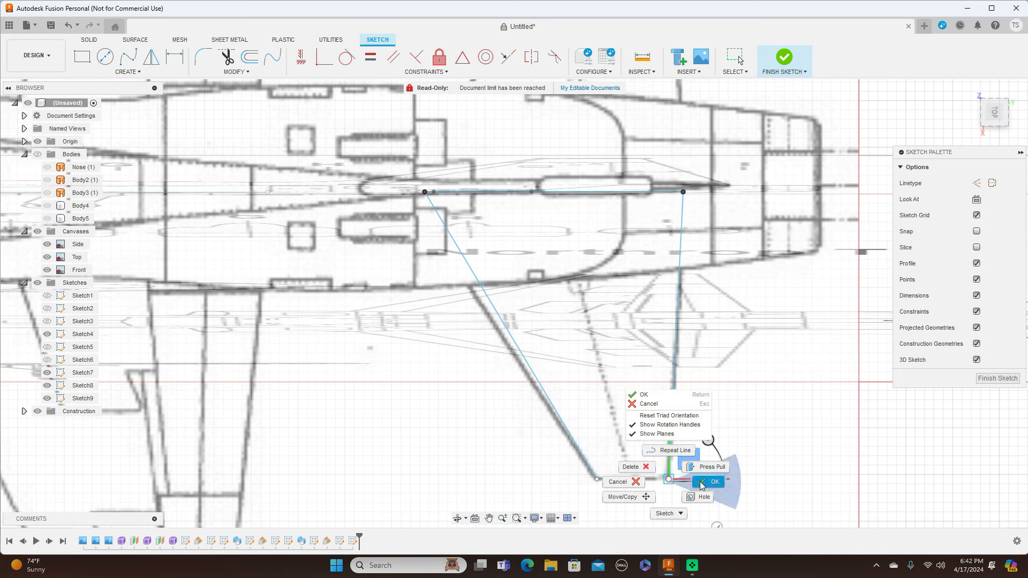
{"action": "left_click", "coordinate": [704, 484]}
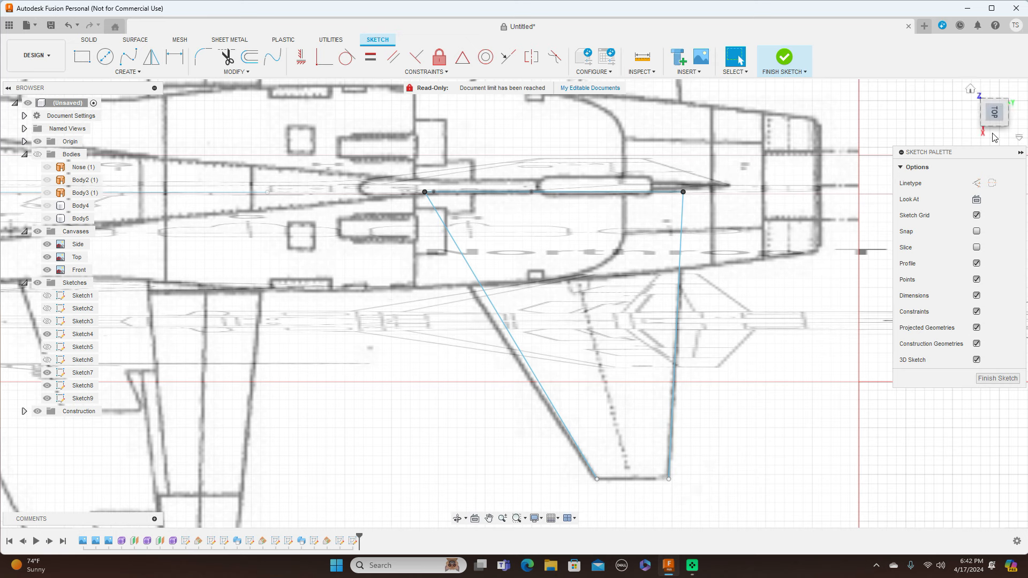
{"action": "left_click", "coordinate": [998, 378]}
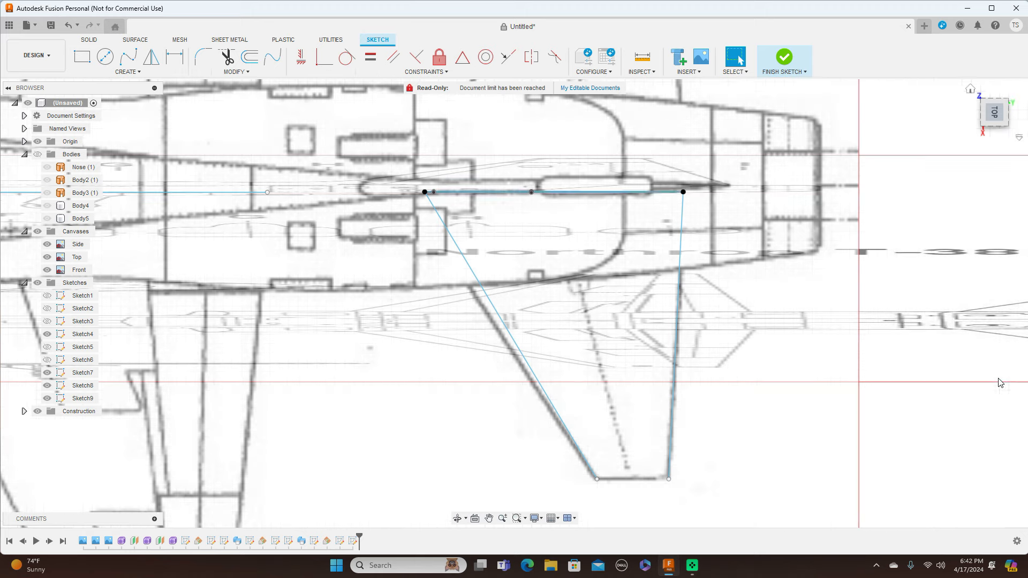
Sweep both halves of the stabilizer root airfoil as a new body, using the leading-edge line as path and the trailing-edge line as guide rail.
{"action": "left_click_drag", "start_coordinate": [995, 129], "coordinate": [994, 102]}
{"action": "scroll", "coordinate": [446, 225], "scroll_direction": "up", "scroll_amount": 3}
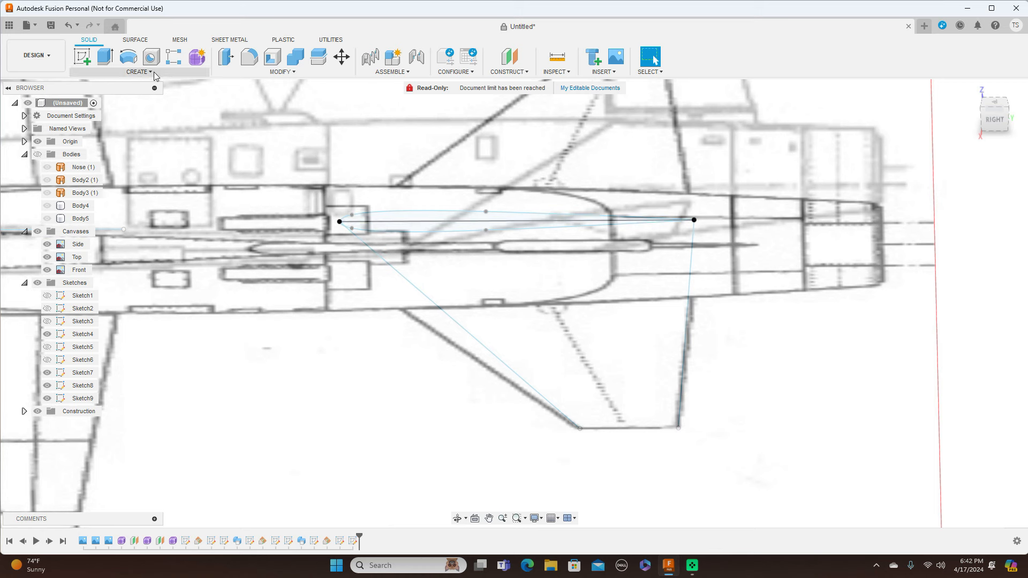
{"action": "left_click", "coordinate": [154, 72]}
{"action": "left_click", "coordinate": [92, 149]}
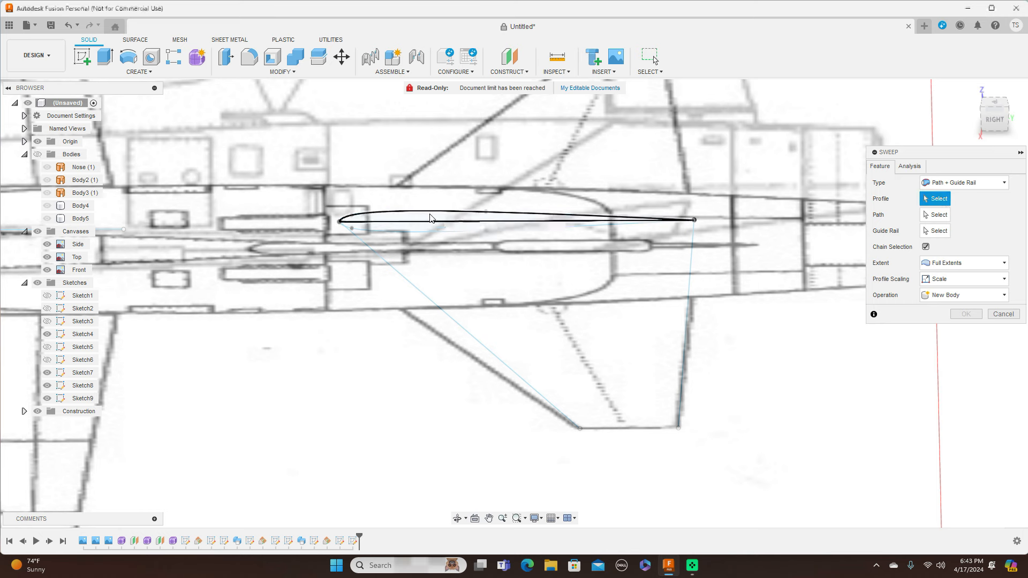
{"action": "left_click", "coordinate": [412, 225]}
{"action": "left_click", "coordinate": [414, 231]}
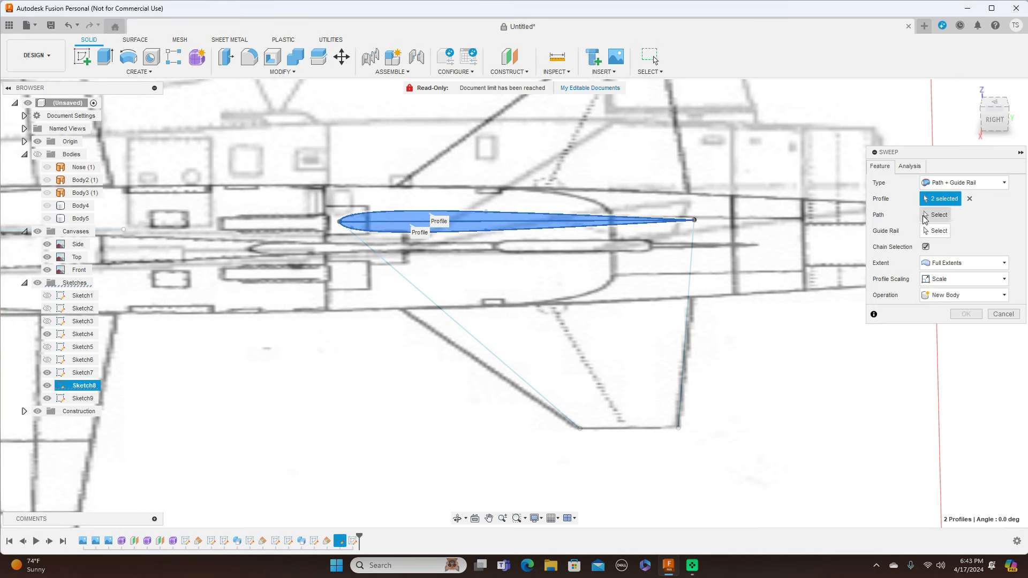
{"action": "left_click", "coordinate": [934, 214]}
{"action": "left_click", "coordinate": [444, 310]}
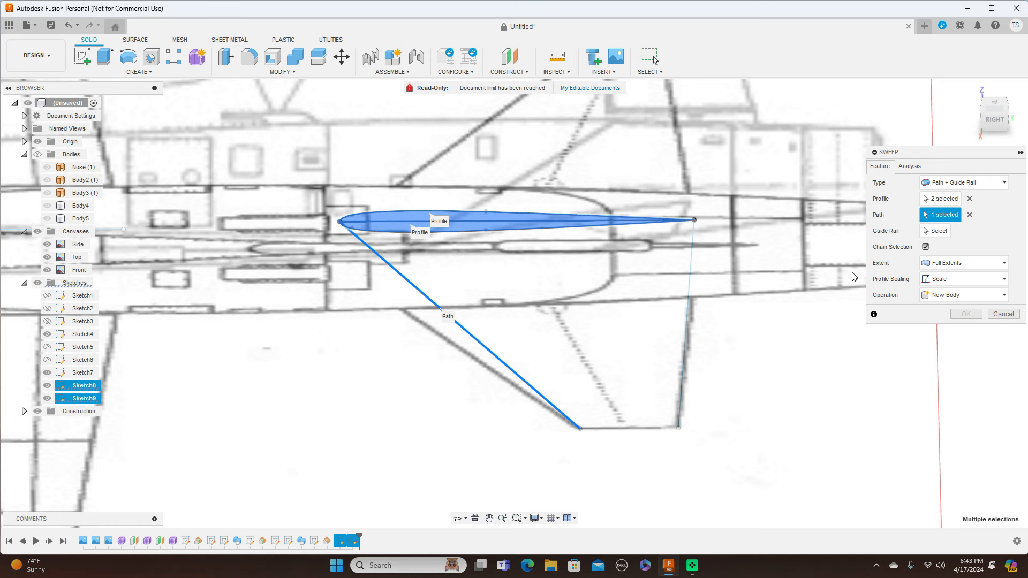
{"action": "left_click", "coordinate": [931, 232]}
{"action": "left_click", "coordinate": [692, 282]}
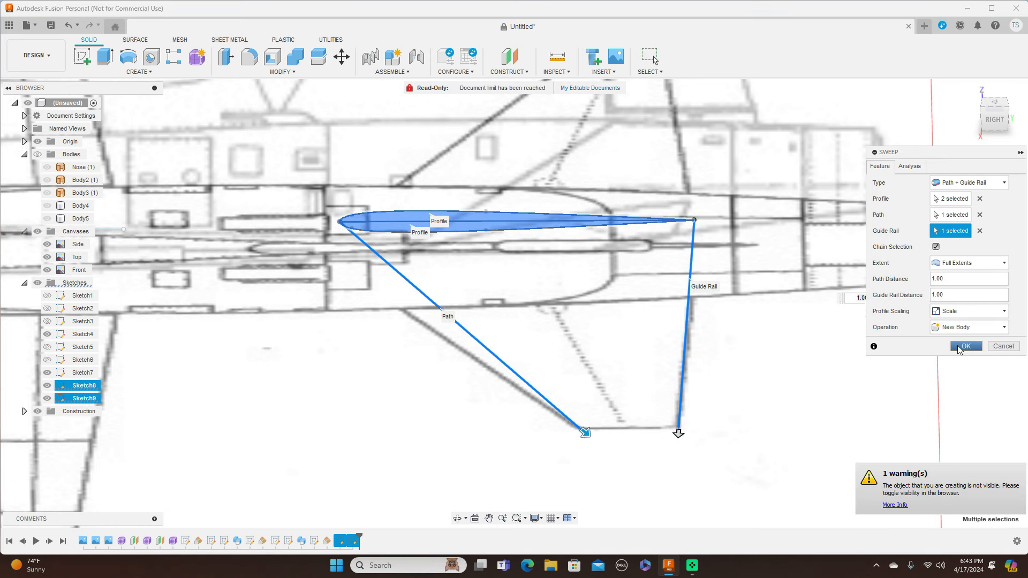
{"action": "left_click", "coordinate": [965, 346]}
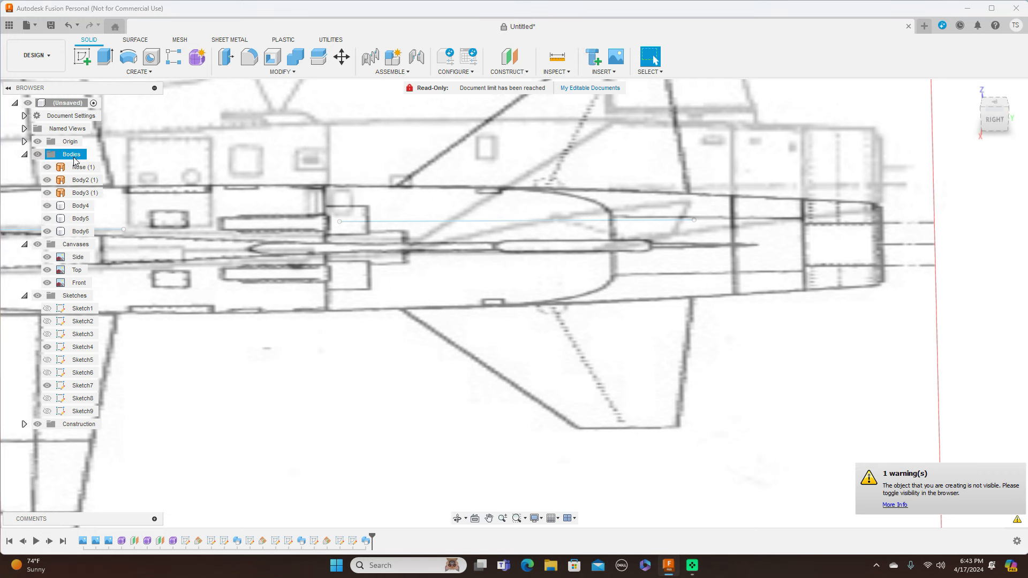
Show all bodies and hide the canvases, sketches and origin geometry so only the jet model is displayed.
{"action": "left_click", "coordinate": [39, 155]}
{"action": "left_click", "coordinate": [991, 127]}
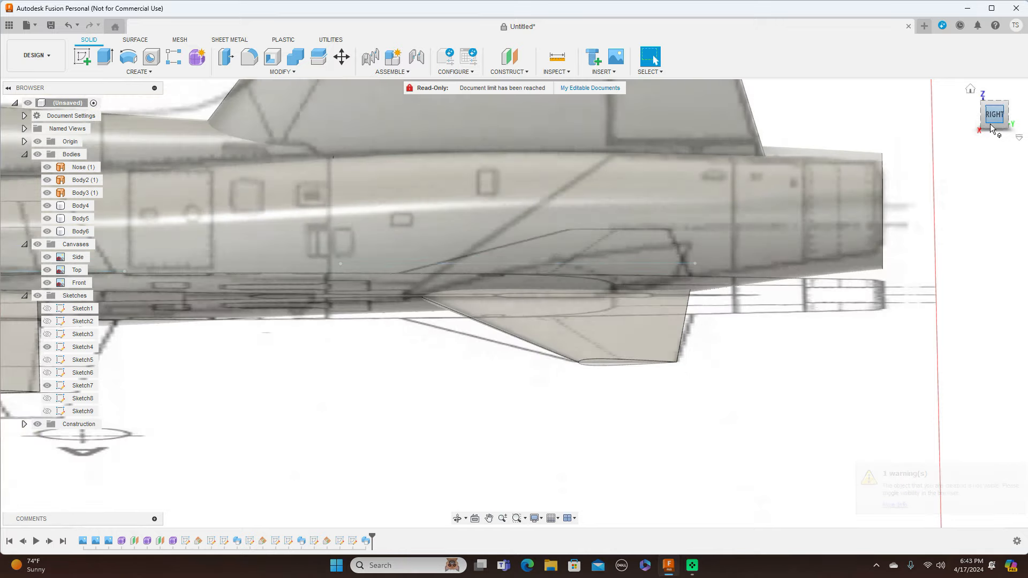
{"action": "scroll", "coordinate": [872, 252], "scroll_direction": "down", "scroll_amount": 10}
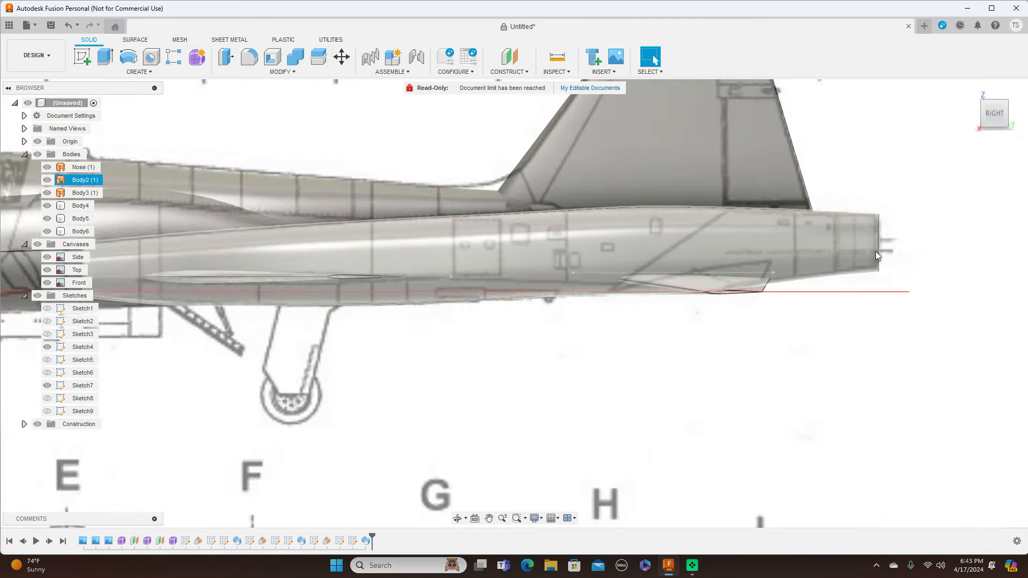
{"action": "left_click", "coordinate": [37, 244]}
{"action": "left_click", "coordinate": [37, 296]}
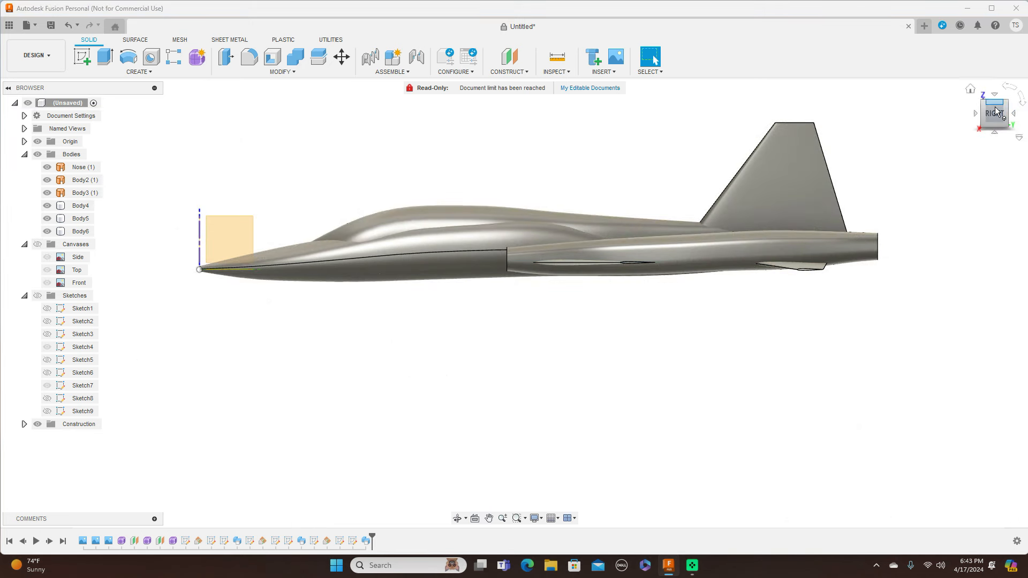
{"action": "left_click_drag", "start_coordinate": [992, 114], "coordinate": [1023, 136]}
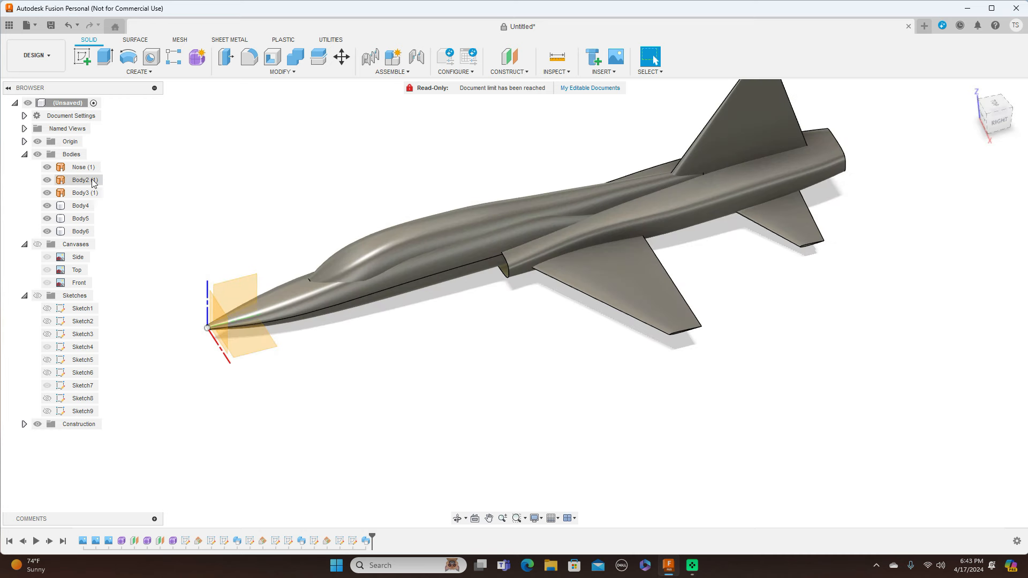
{"action": "left_click", "coordinate": [37, 142]}
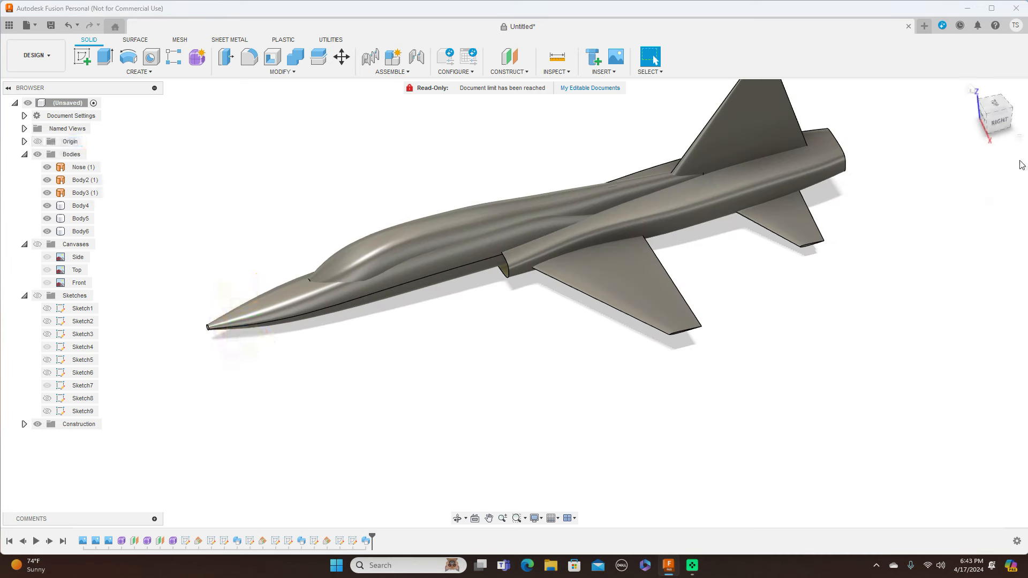
Split the upper fuselage and canopy body along the jet's lengthwise vertical origin plane.
{"action": "left_click", "coordinate": [990, 116]}
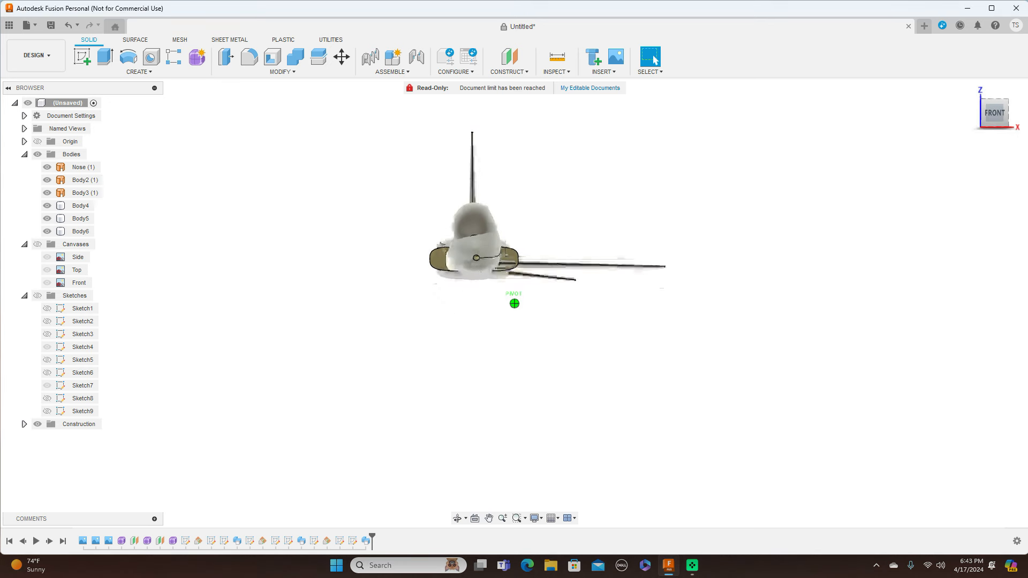
{"action": "left_click", "coordinate": [990, 115]}
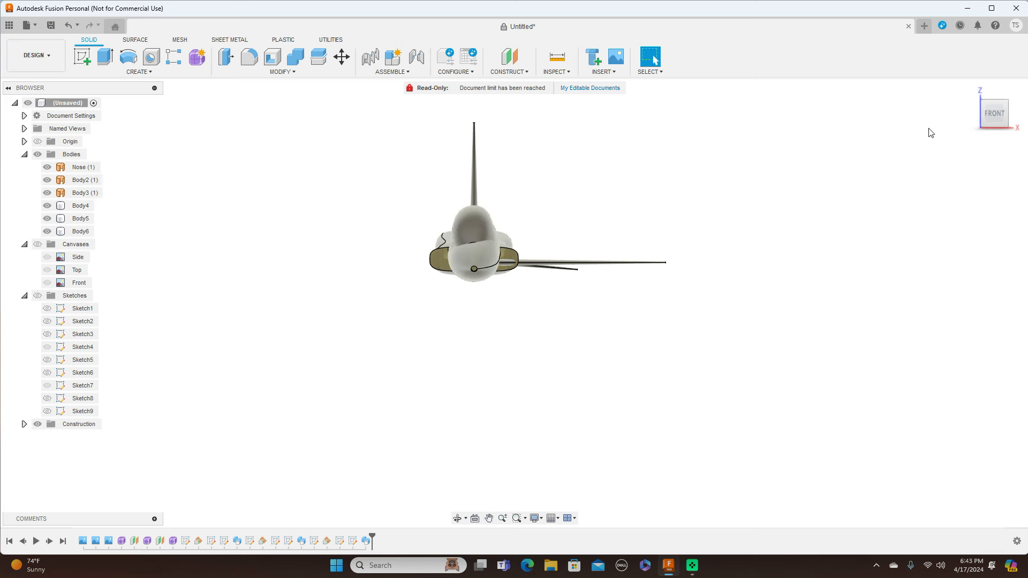
{"action": "mouse_move", "coordinate": [999, 111]}
{"action": "left_mouse_down"}
{"action": "mouse_move", "coordinate": [932, 115]}
{"action": "mouse_move", "coordinate": [999, 138]}
{"action": "mouse_move", "coordinate": [948, 124]}
{"action": "mouse_move", "coordinate": [949, 134]}
{"action": "left_mouse_up"}
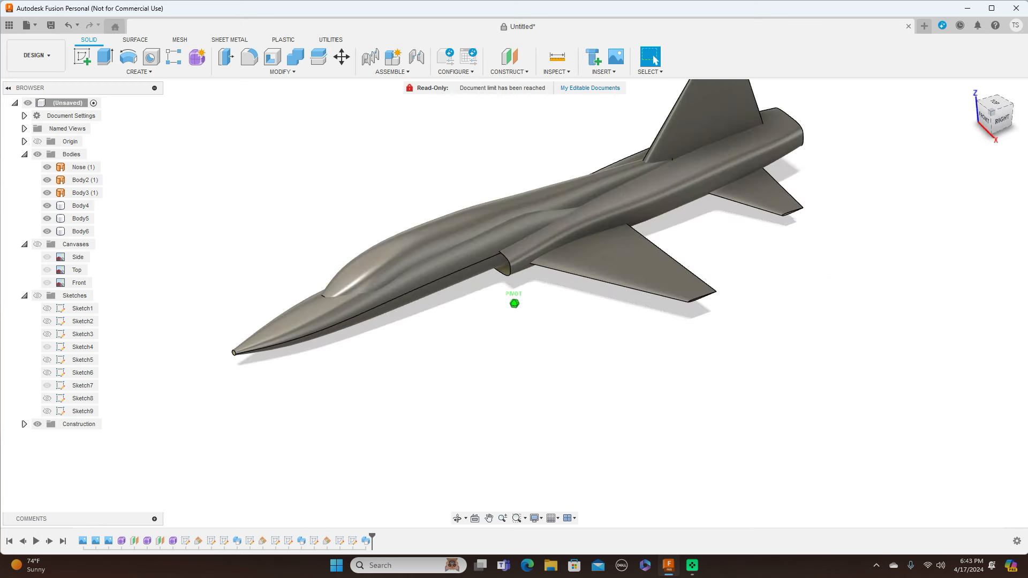
{"action": "left_click", "coordinate": [1001, 120]}
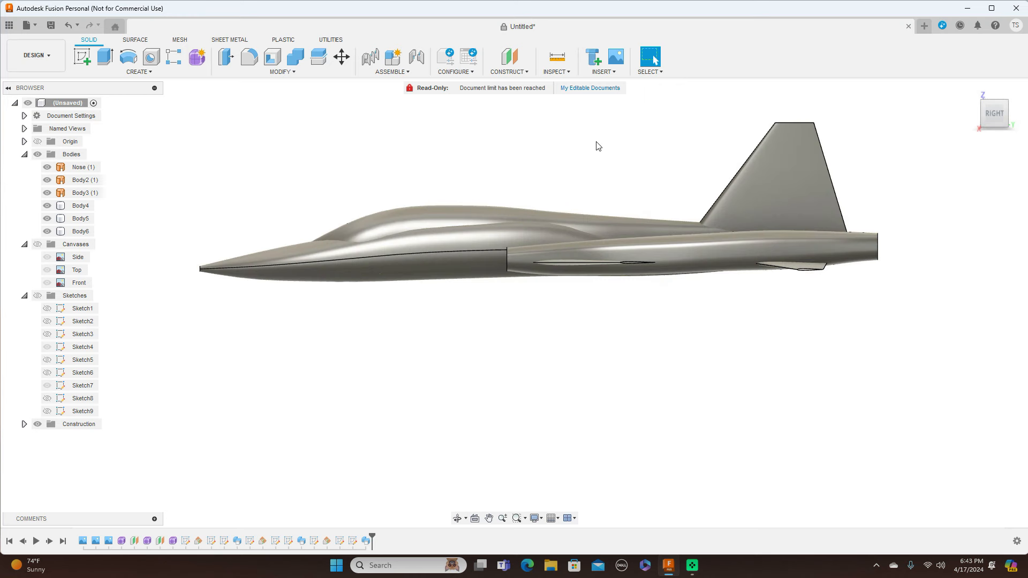
{"action": "left_click", "coordinate": [431, 226]}
{"action": "left_click", "coordinate": [319, 56]}
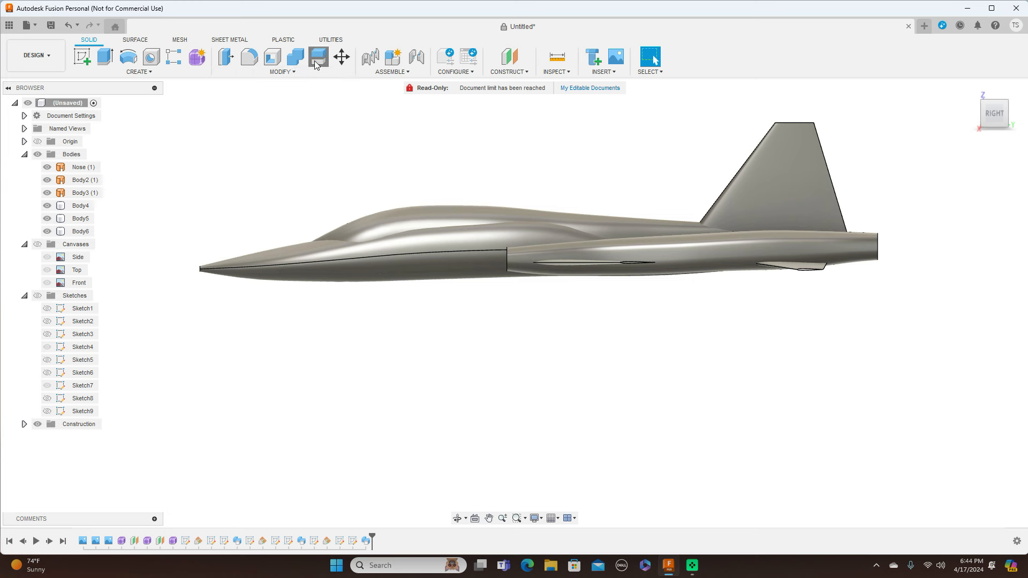
{"action": "left_click", "coordinate": [404, 225]}
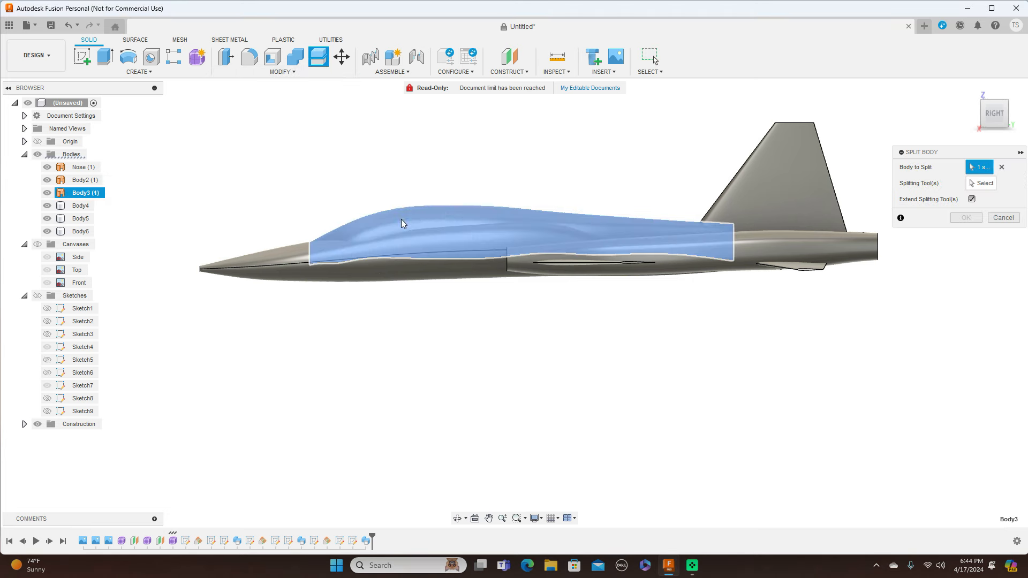
{"action": "left_click", "coordinate": [981, 183]}
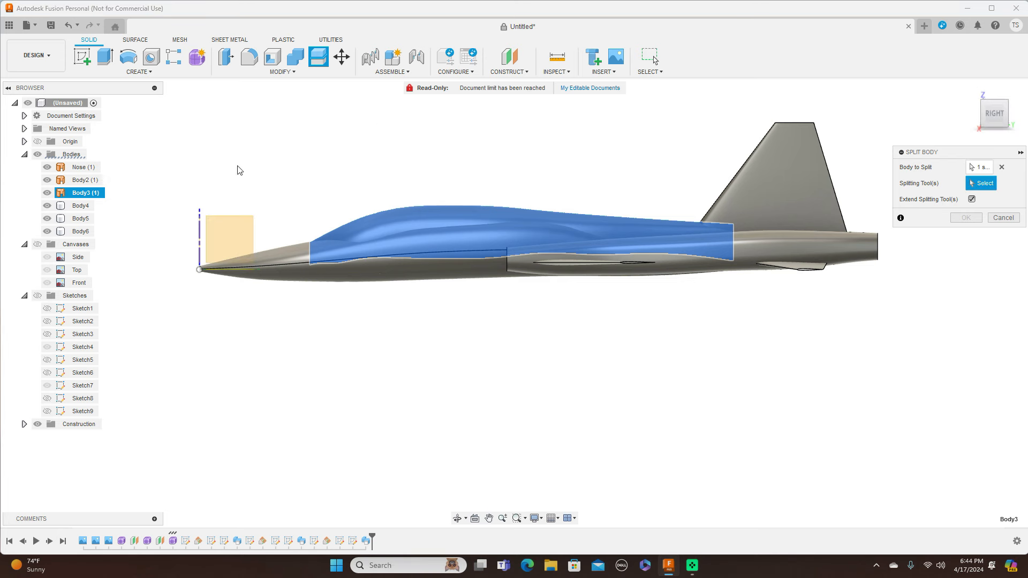
{"action": "left_click", "coordinate": [239, 231]}
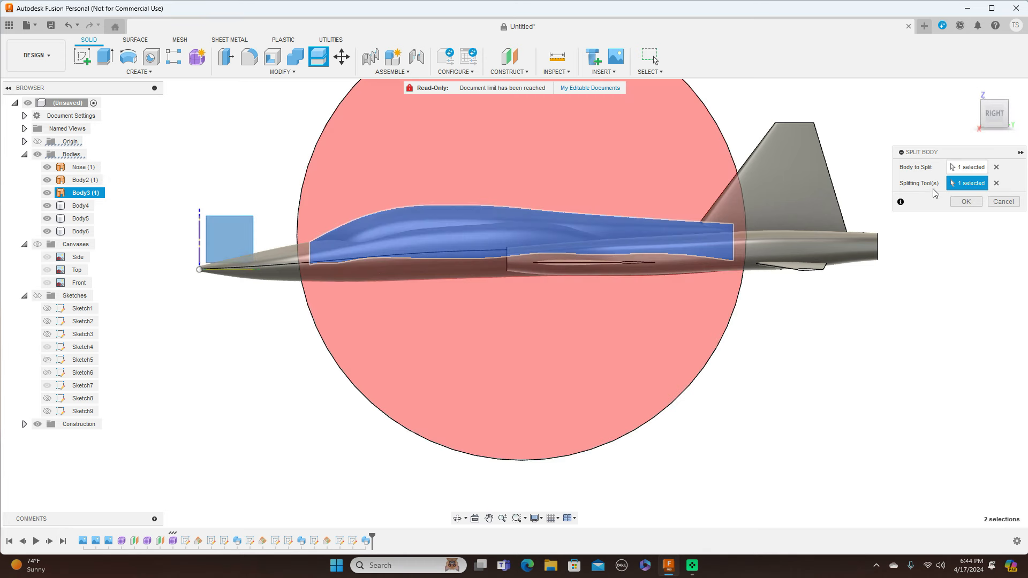
{"action": "left_click", "coordinate": [972, 202]}
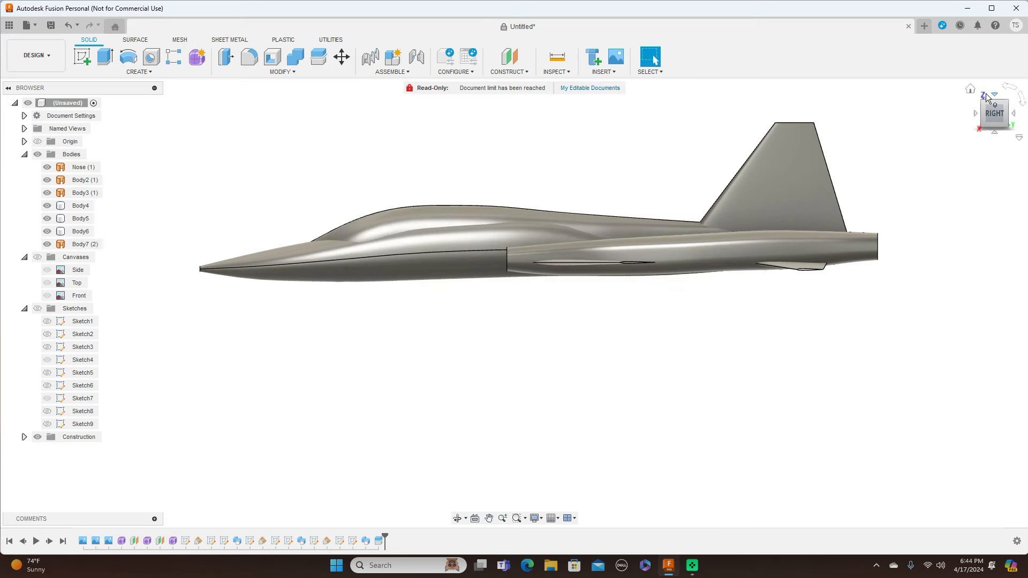
Hide Body3, the half of the split canopy body that is not needed.
{"action": "mouse_move", "coordinate": [1000, 111]}
{"action": "left_mouse_down"}
{"action": "mouse_move", "coordinate": [1022, 125]}
{"action": "mouse_move", "coordinate": [851, 126]}
{"action": "left_mouse_up"}
{"action": "left_click", "coordinate": [453, 257]}
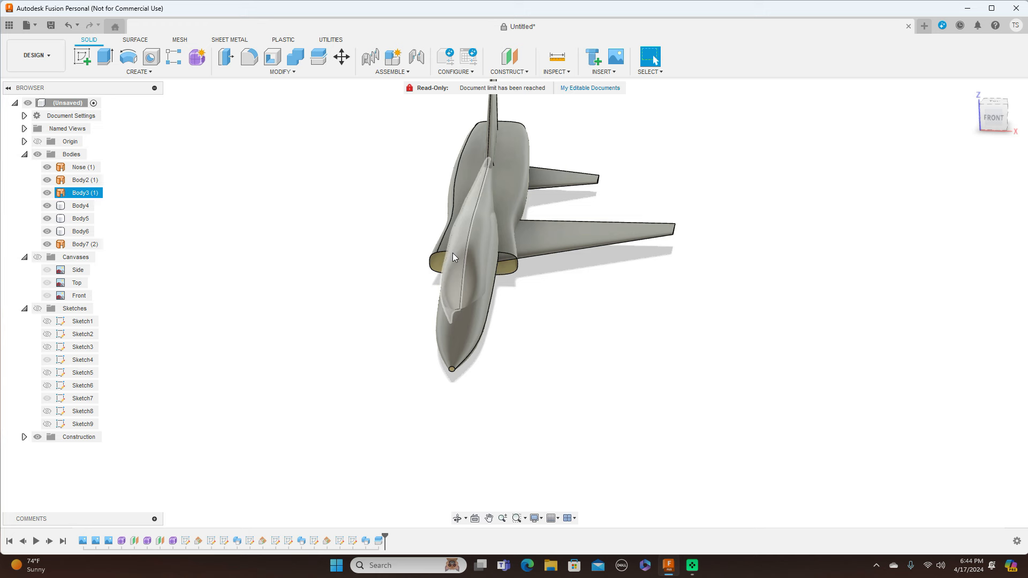
{"action": "left_click", "coordinate": [49, 194]}
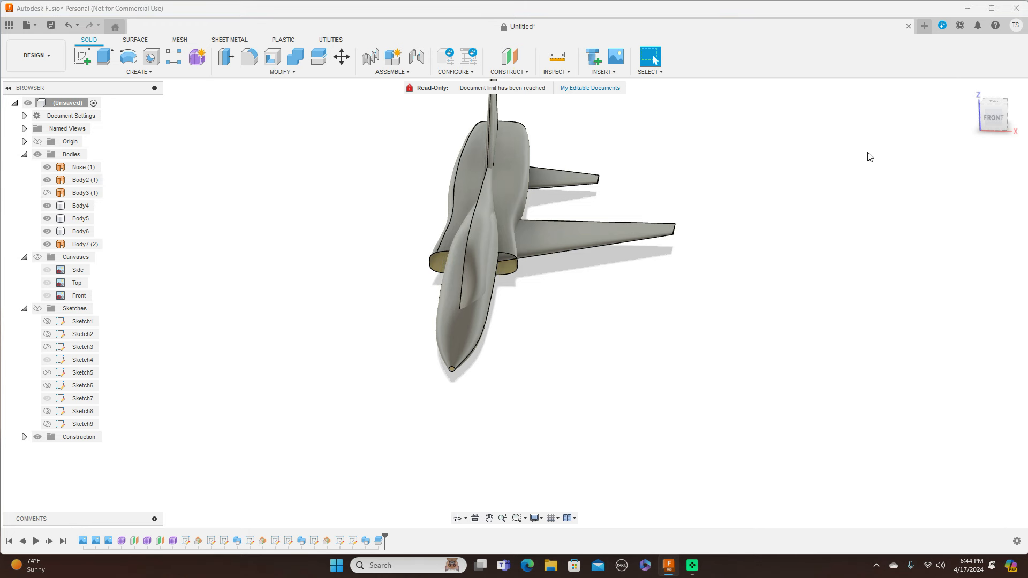
Mirror the remaining canopy half, Body7, across the lengthwise vertical origin plane with the Join operation and 0.10 mm tolerance.
{"action": "left_click", "coordinate": [165, 74]}
{"action": "key", "text": "Escape"}
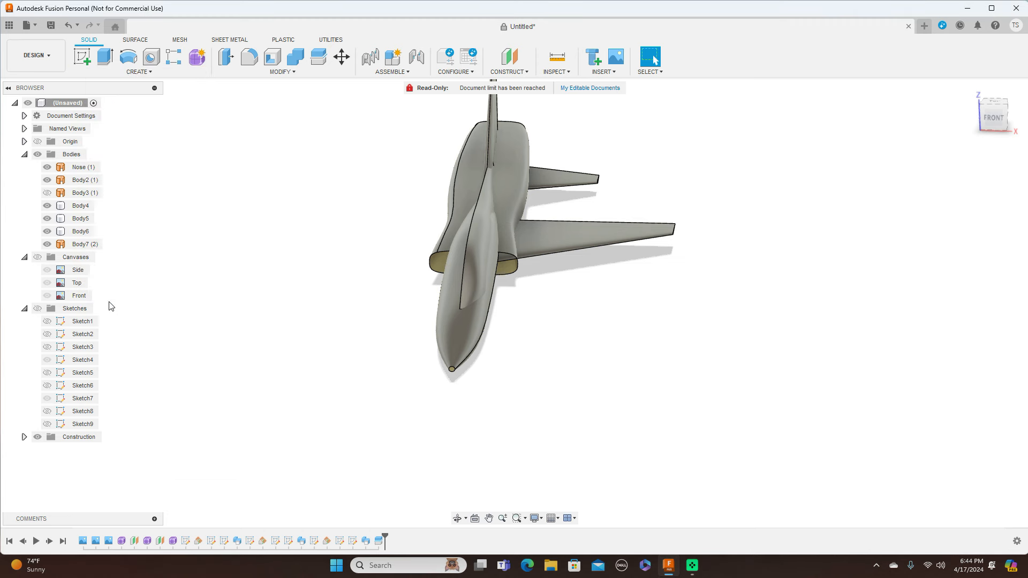
{"action": "left_click", "coordinate": [472, 257]}
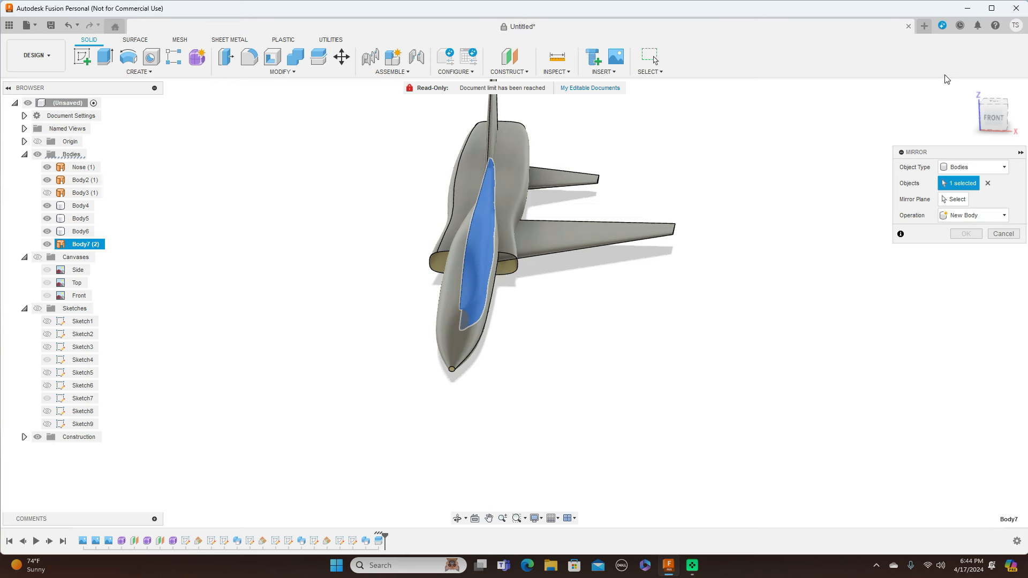
{"action": "left_click", "coordinate": [956, 199]}
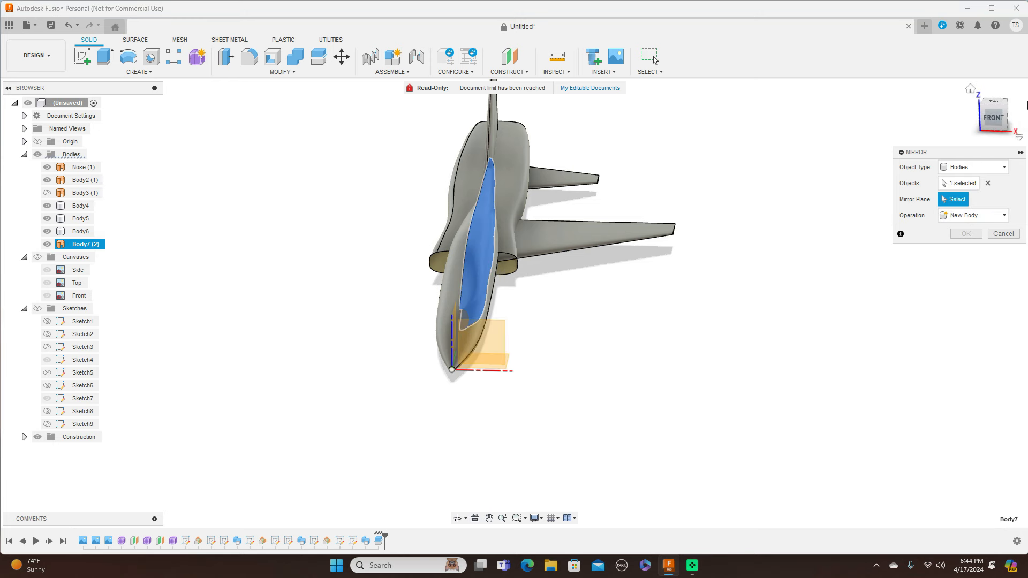
{"action": "left_click", "coordinate": [1006, 121]}
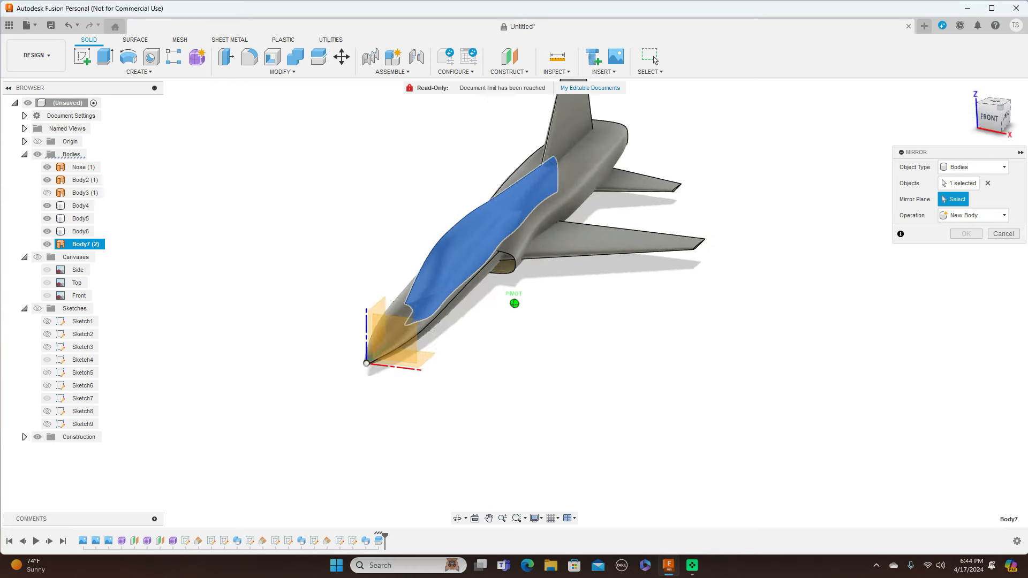
{"action": "left_click", "coordinate": [308, 282]}
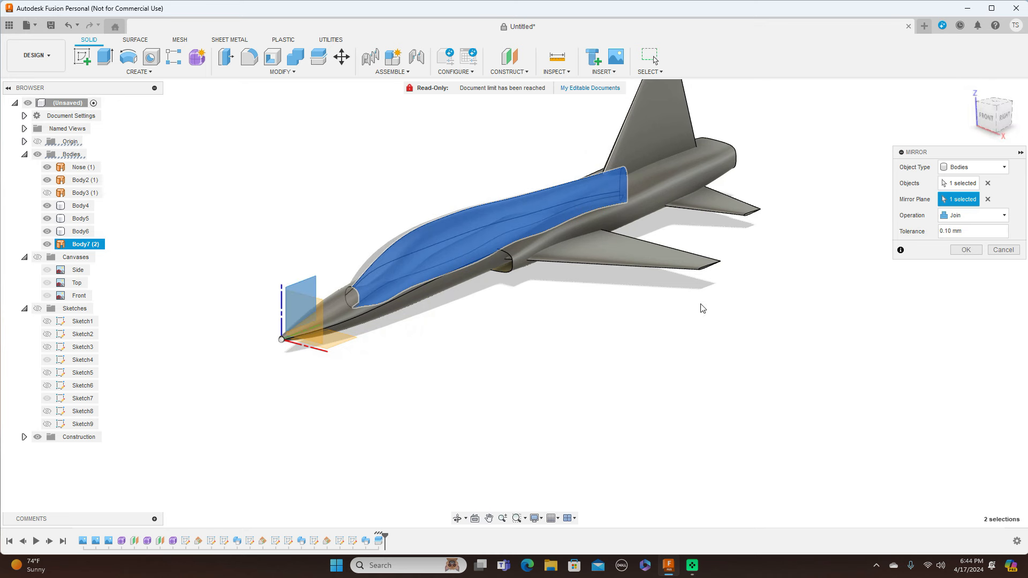
{"action": "left_click", "coordinate": [966, 250]}
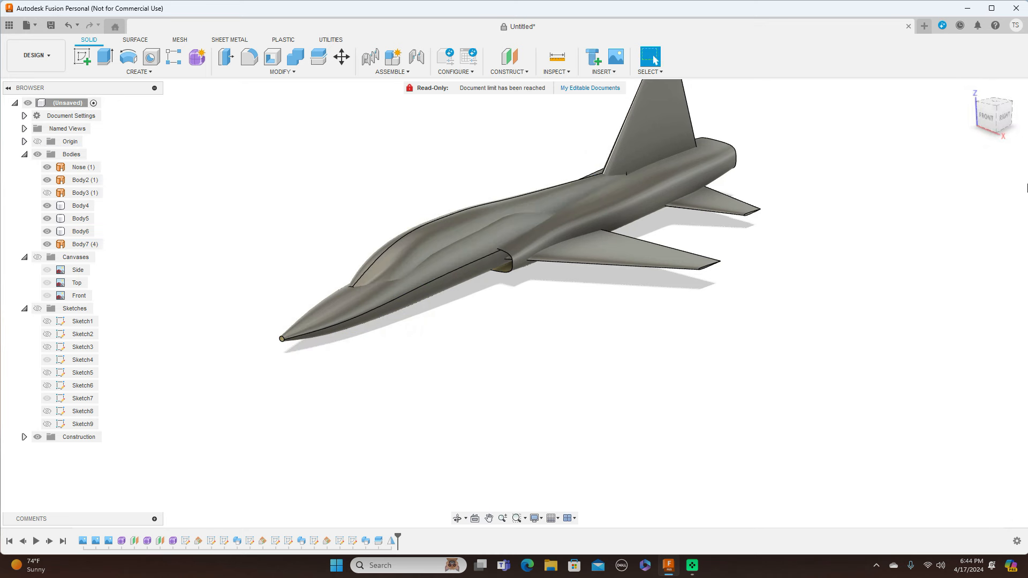
Check the mirrored canopy from the front and switch Body4 and Body5 off and on to identify them.
{"action": "left_click", "coordinate": [1002, 123]}
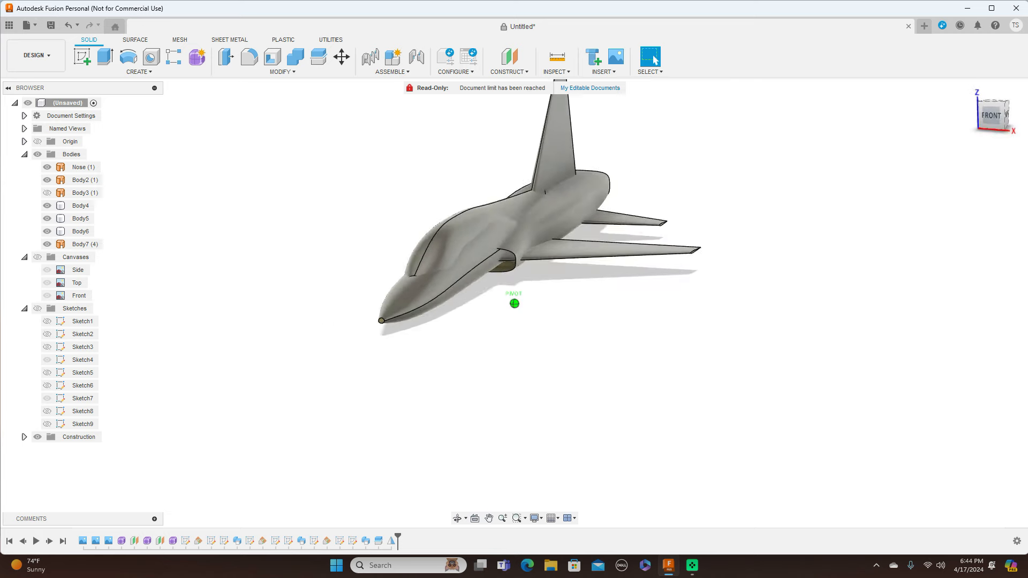
{"action": "mouse_move", "coordinate": [1002, 124]}
{"action": "left_mouse_down"}
{"action": "mouse_move", "coordinate": [1020, 127]}
{"action": "mouse_move", "coordinate": [1000, 153]}
{"action": "mouse_move", "coordinate": [967, 141]}
{"action": "mouse_move", "coordinate": [1000, 107]}
{"action": "left_mouse_up"}
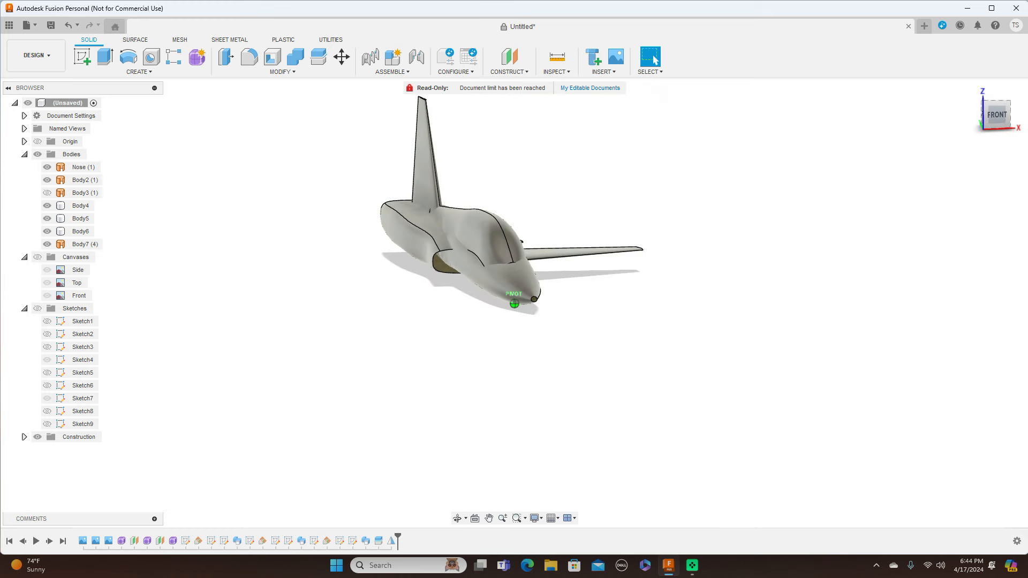
{"action": "left_click", "coordinate": [48, 206]}
{"action": "left_click", "coordinate": [47, 206]}
{"action": "left_click", "coordinate": [47, 219]}
{"action": "left_click", "coordinate": [47, 219]}
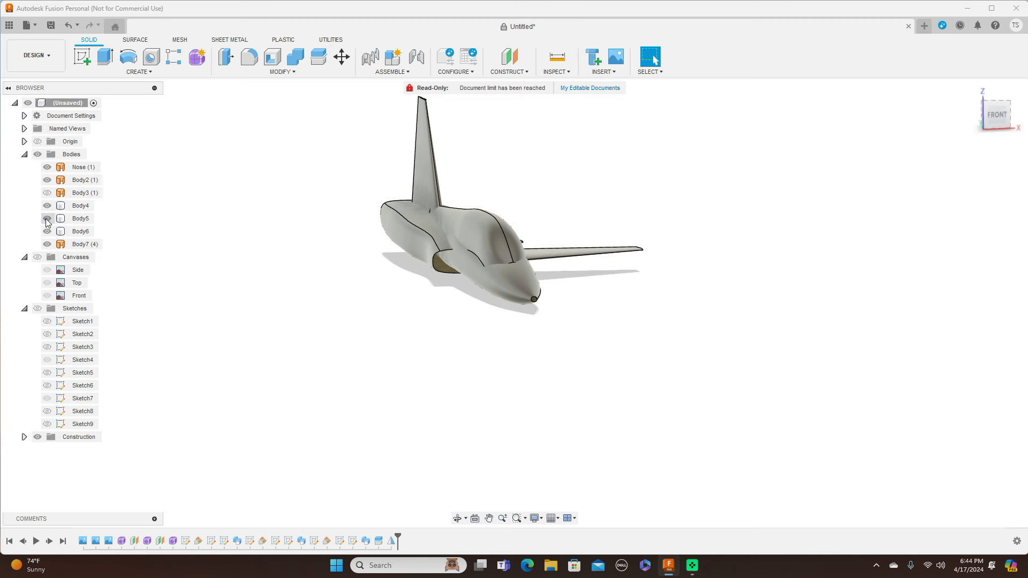
Toggle the visibility of Body2, the nose body and Body7 to identify which part of the aircraft each one represents.
{"action": "left_click", "coordinate": [48, 192]}
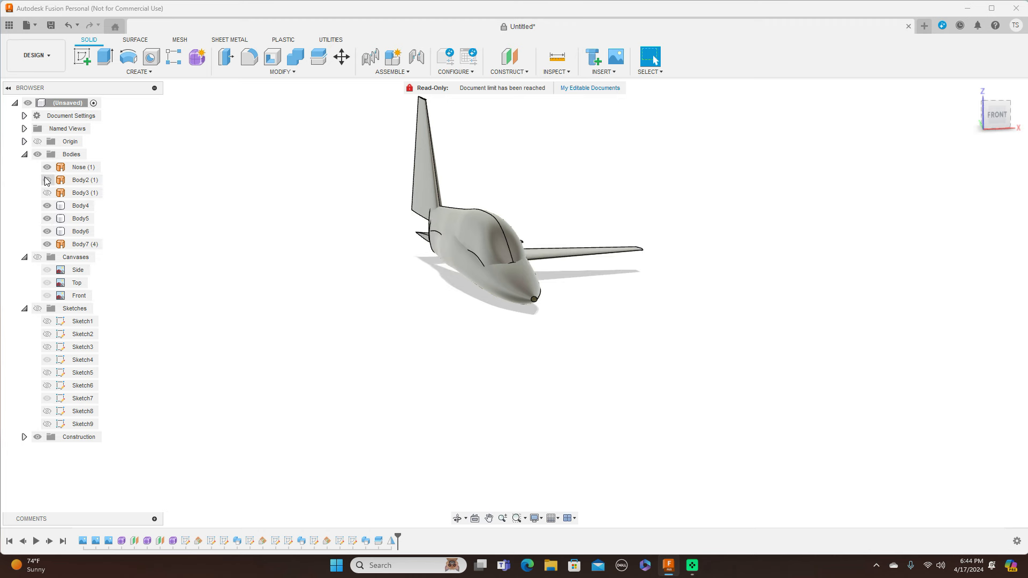
{"action": "left_click", "coordinate": [48, 180]}
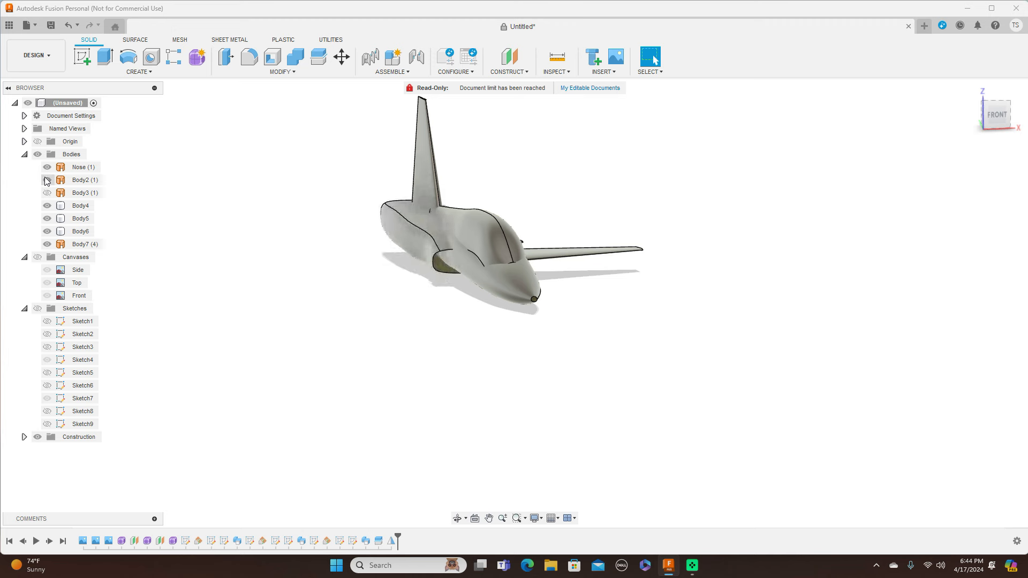
{"action": "left_click", "coordinate": [47, 169]}
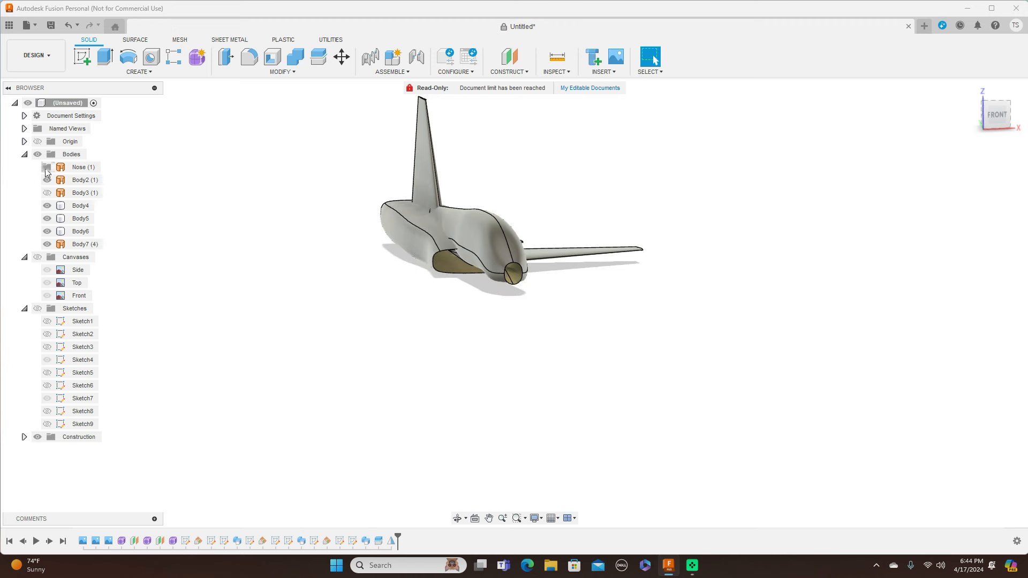
{"action": "left_click", "coordinate": [46, 169]}
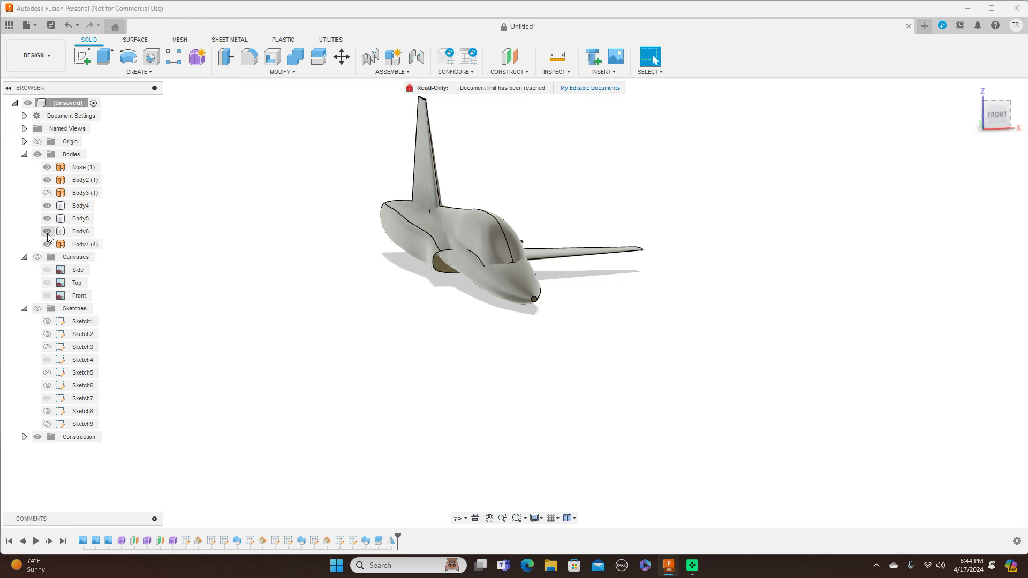
{"action": "left_click", "coordinate": [47, 244]}
{"action": "left_click", "coordinate": [47, 244]}
{"action": "left_click", "coordinate": [47, 244]}
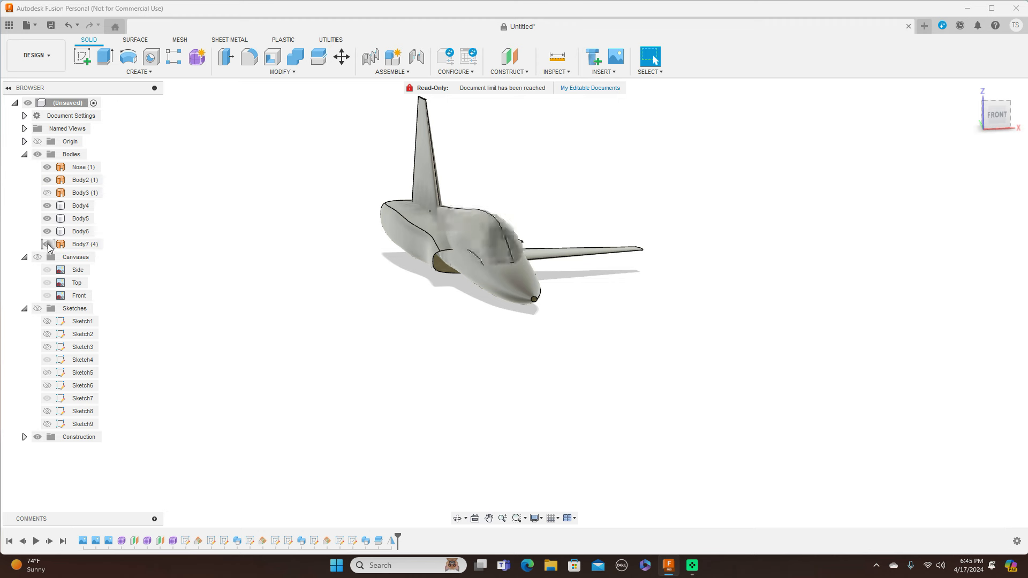
{"action": "left_click", "coordinate": [47, 244]}
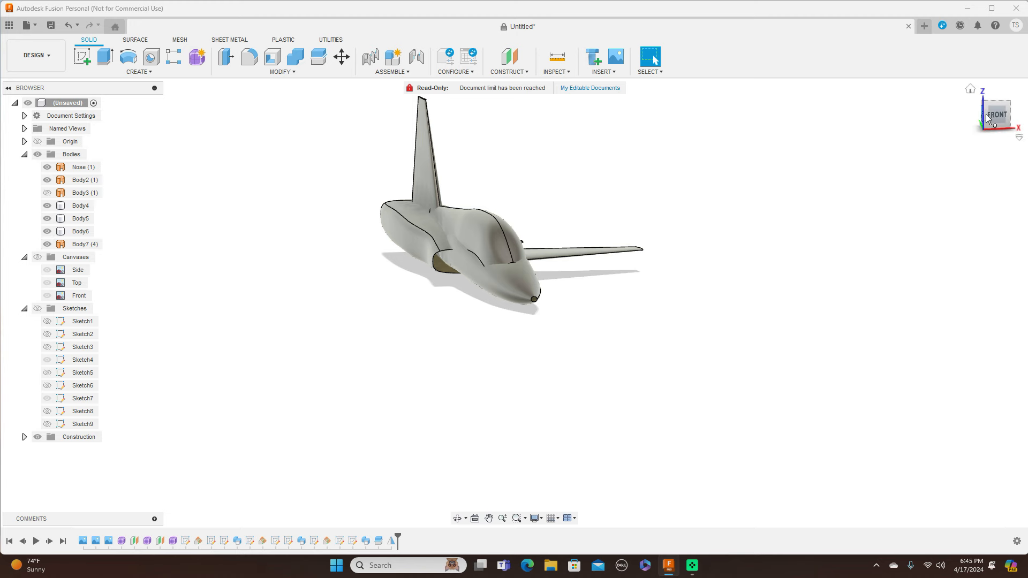
Edit the canopy's existing mirror feature so its operation is New Body instead of Join.
{"action": "mouse_move", "coordinate": [514, 303]}
{"action": "middle_mouse_down", "text": "shift"}
{"action": "mouse_move", "coordinate": [562, 305]}
{"action": "mouse_move", "coordinate": [568, 431]}
{"action": "middle_mouse_up", "text": "shift"}
{"action": "left_click", "coordinate": [496, 375]}
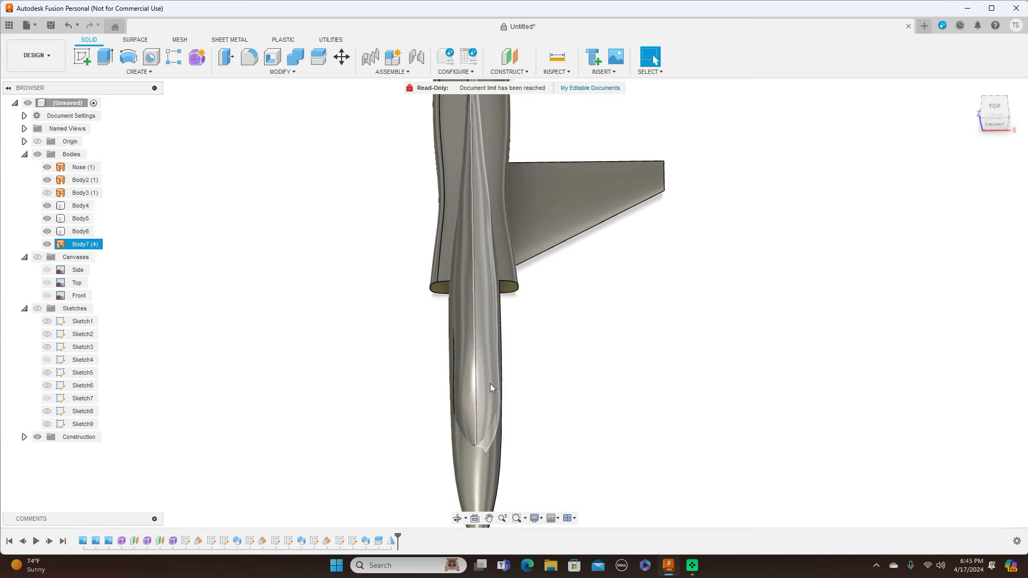
{"action": "left_click", "coordinate": [168, 311]}
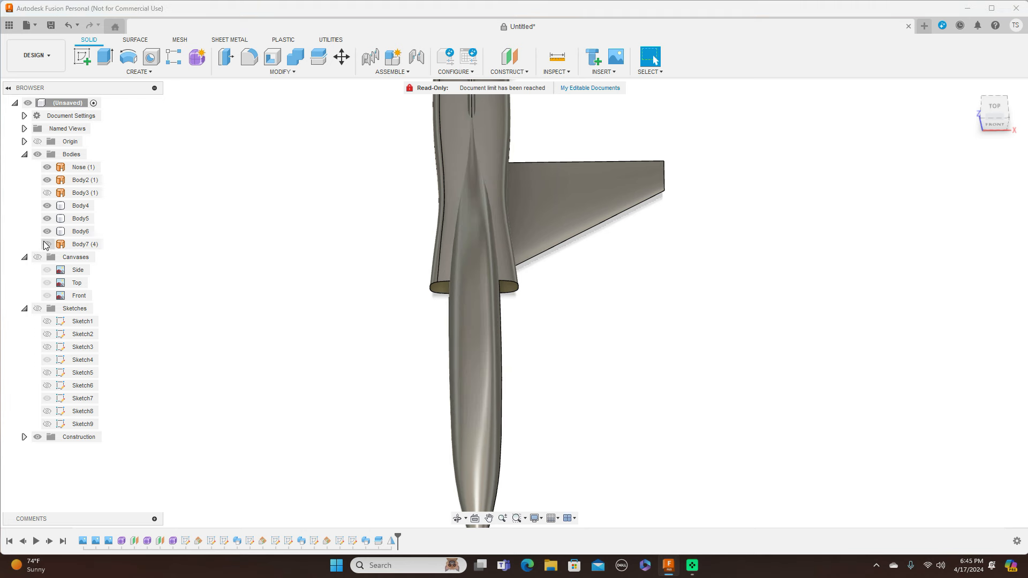
{"action": "left_click", "coordinate": [393, 542]}
{"action": "right_click", "coordinate": [394, 546]}
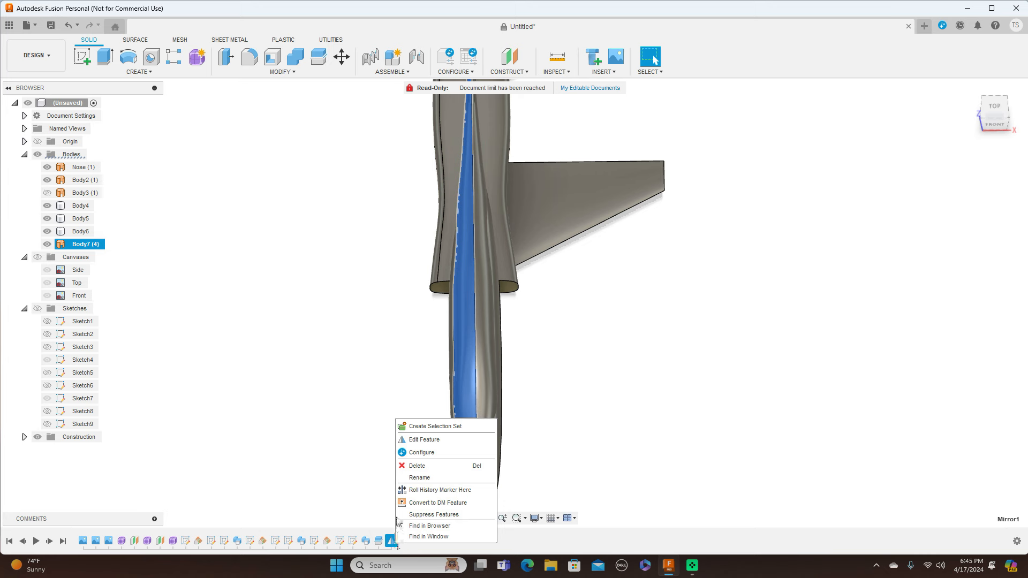
{"action": "left_click", "coordinate": [427, 441]}
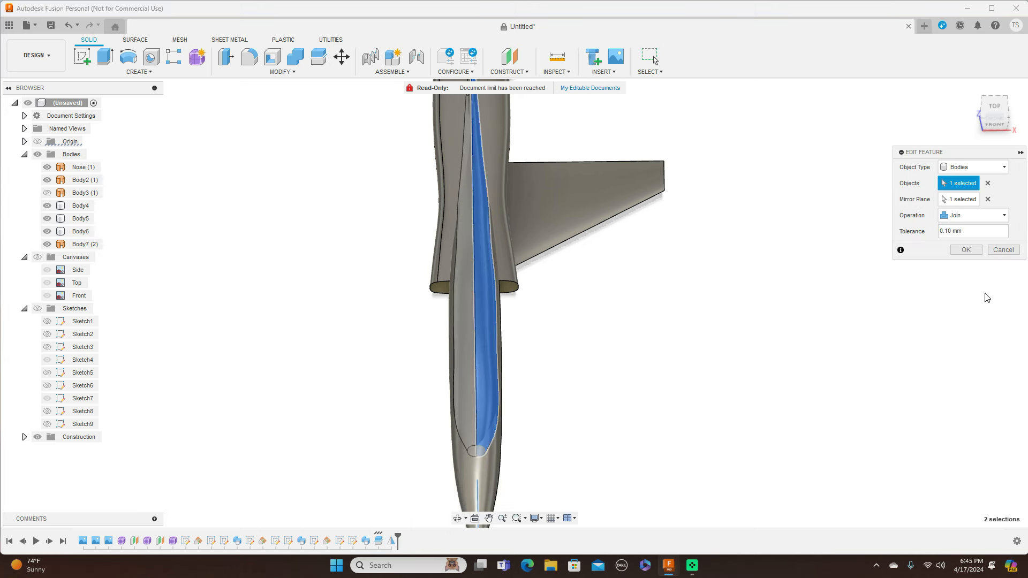
{"action": "left_click", "coordinate": [985, 215]}
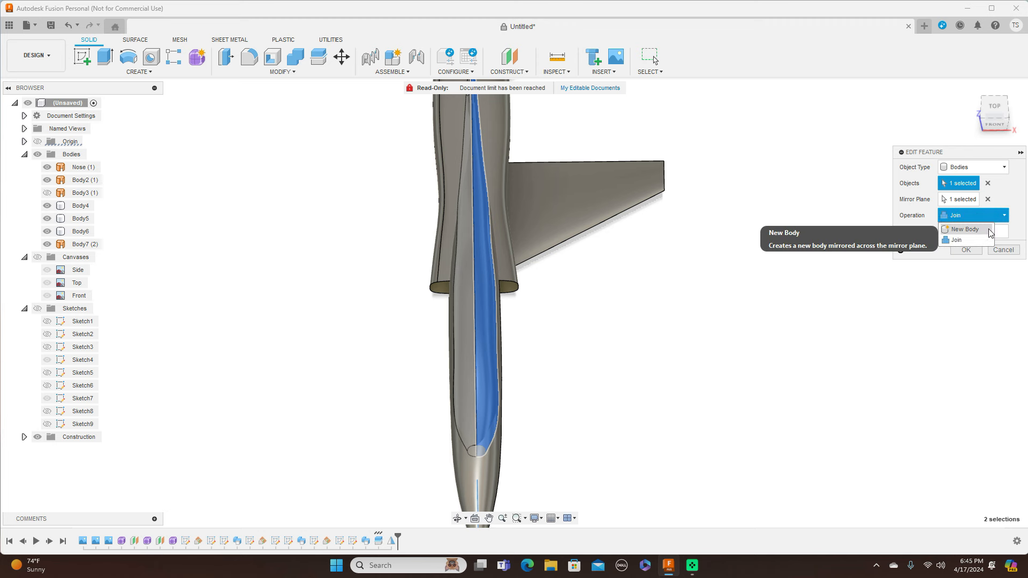
{"action": "left_click", "coordinate": [970, 229]}
{"action": "left_click", "coordinate": [967, 234]}
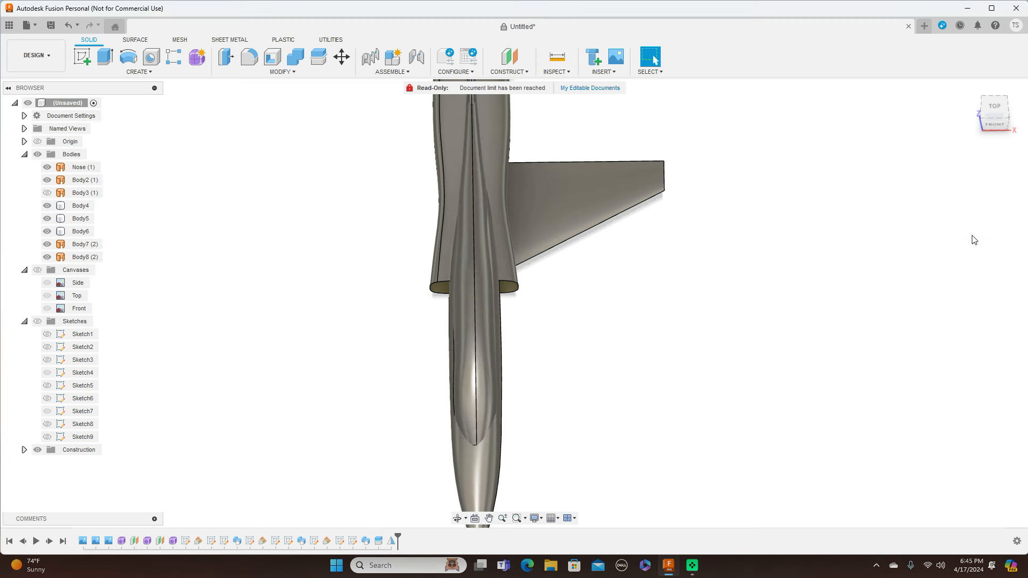
Split the nose and forward fuselage body along the jet's lengthwise vertical origin plane.
{"action": "mouse_move", "coordinate": [1003, 108]}
{"action": "left_mouse_down"}
{"action": "mouse_move", "coordinate": [1000, 53]}
{"action": "mouse_move", "coordinate": [1023, 60]}
{"action": "mouse_move", "coordinate": [1020, 79]}
{"action": "mouse_move", "coordinate": [997, 107]}
{"action": "mouse_move", "coordinate": [994, 83]}
{"action": "mouse_move", "coordinate": [967, 88]}
{"action": "mouse_move", "coordinate": [974, 130]}
{"action": "left_mouse_up"}
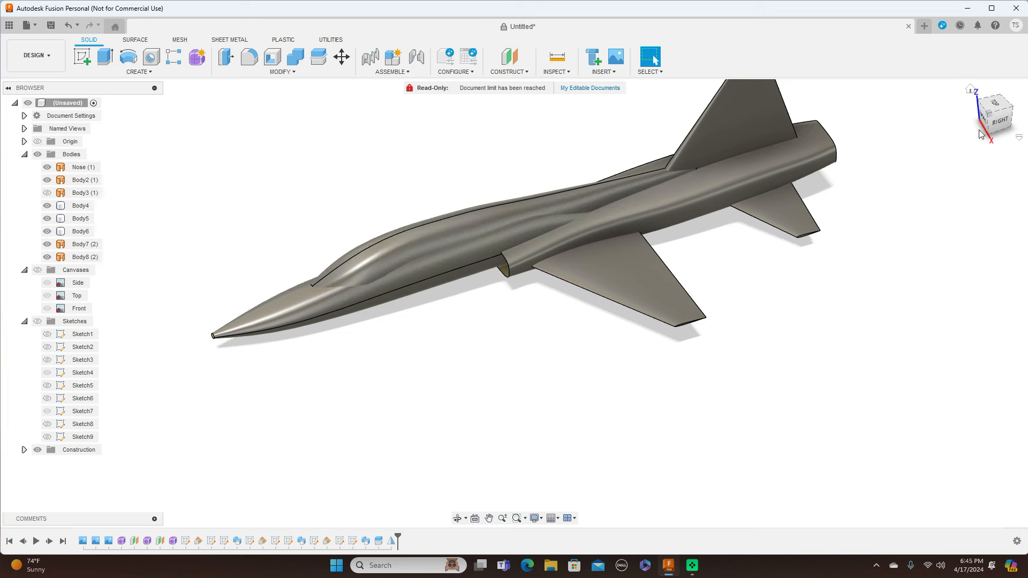
{"action": "left_click_drag", "start_coordinate": [991, 116], "coordinate": [922, 159]}
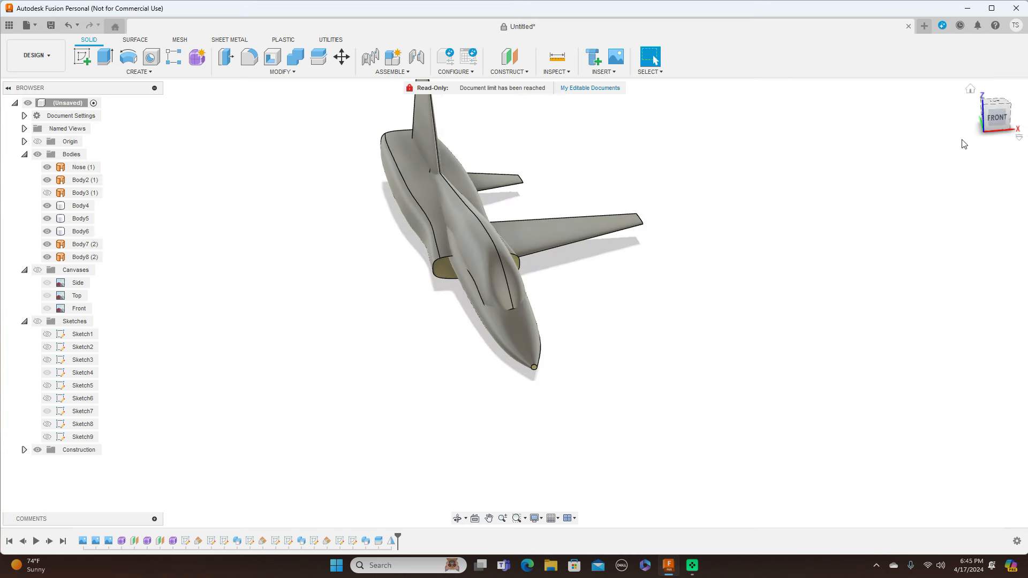
{"action": "left_click_drag", "start_coordinate": [1007, 116], "coordinate": [959, 153]}
{"action": "mouse_move", "coordinate": [787, 220]}
{"action": "middle_mouse_down", "text": "shift"}
{"action": "mouse_move", "coordinate": [768, 216]}
{"action": "mouse_move", "coordinate": [766, 257]}
{"action": "middle_mouse_up", "text": "shift"}
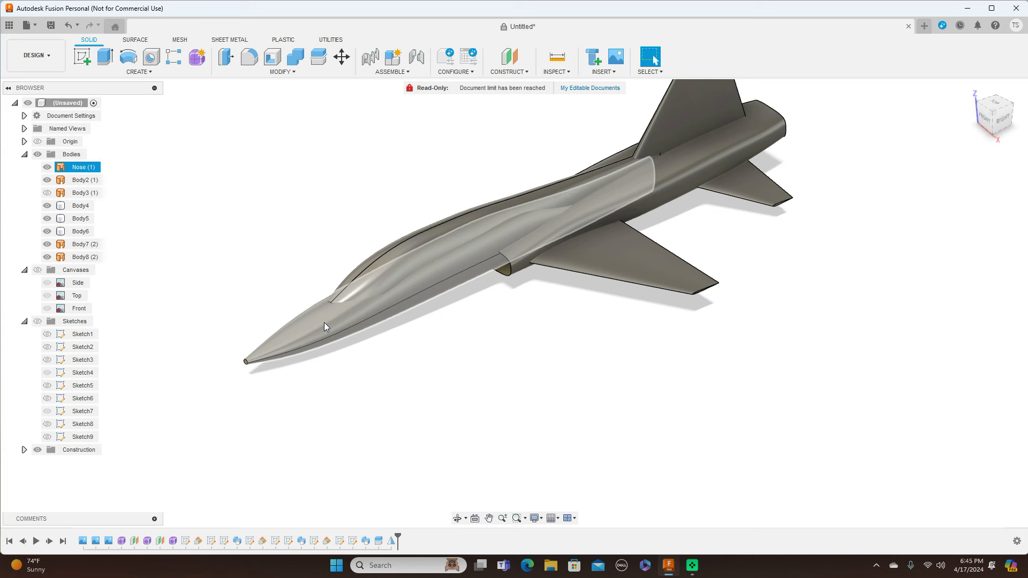
{"action": "left_click", "coordinate": [318, 61]}
{"action": "left_click", "coordinate": [318, 322]}
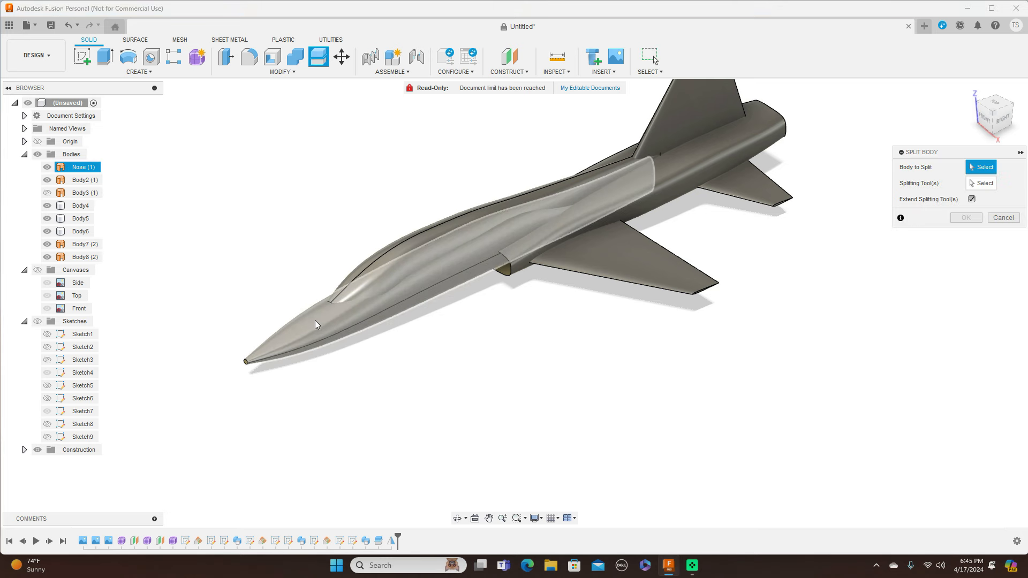
{"action": "left_click", "coordinate": [998, 110]}
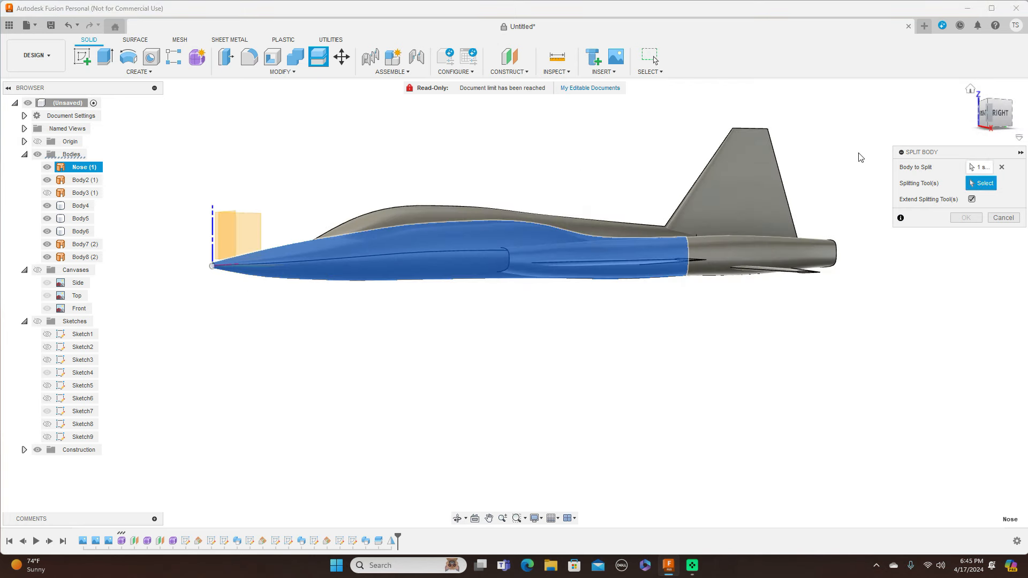
{"action": "left_click", "coordinate": [996, 111]}
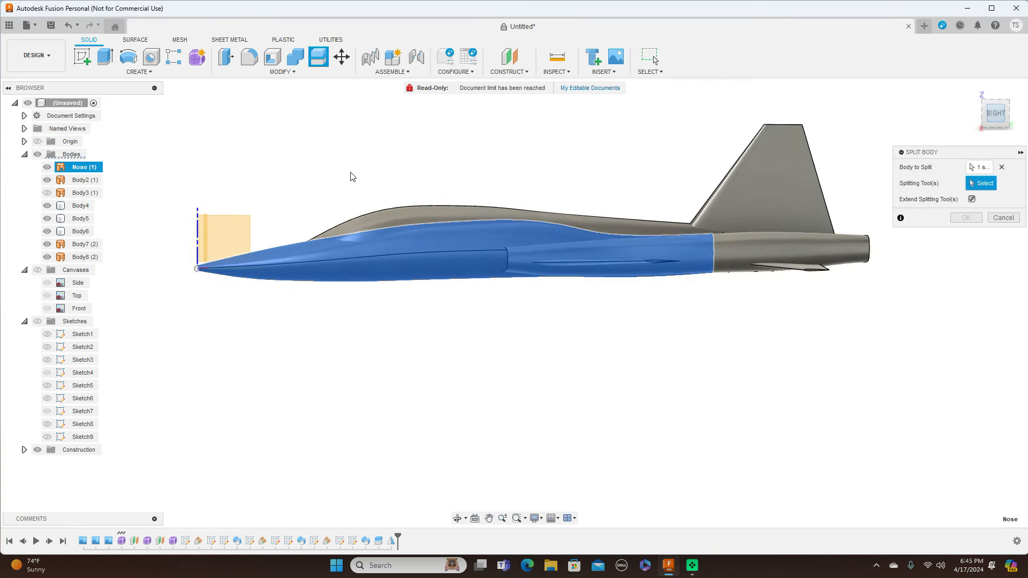
{"action": "left_click", "coordinate": [250, 227]}
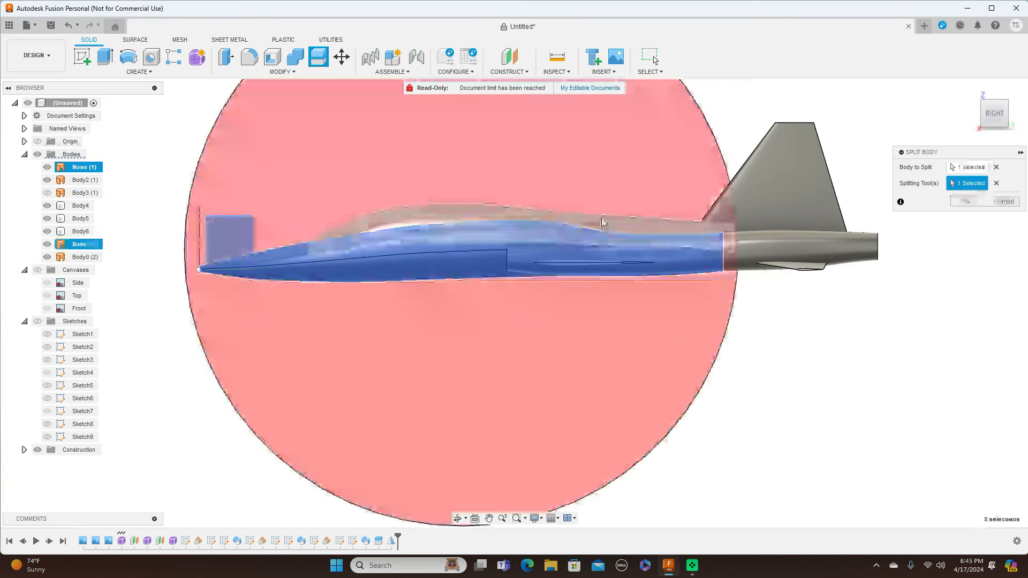
{"action": "left_click", "coordinate": [966, 202]}
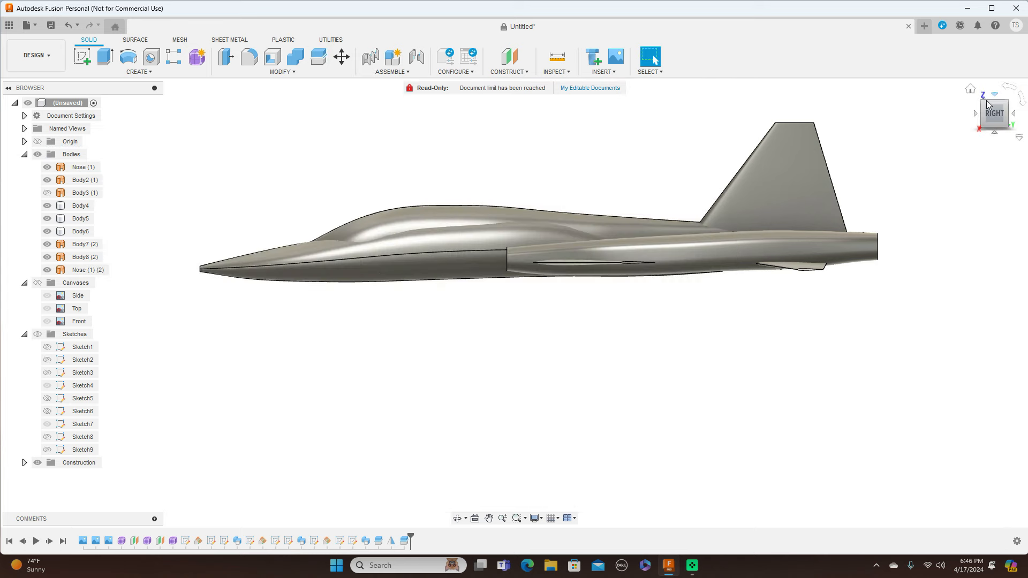
Hide the unneeded nose half, Nose (1), and mirror the remaining half across the lengthwise vertical origin plane with Join and 0.10 mm tolerance.
{"action": "left_click_drag", "start_coordinate": [1016, 112], "coordinate": [991, 123]}
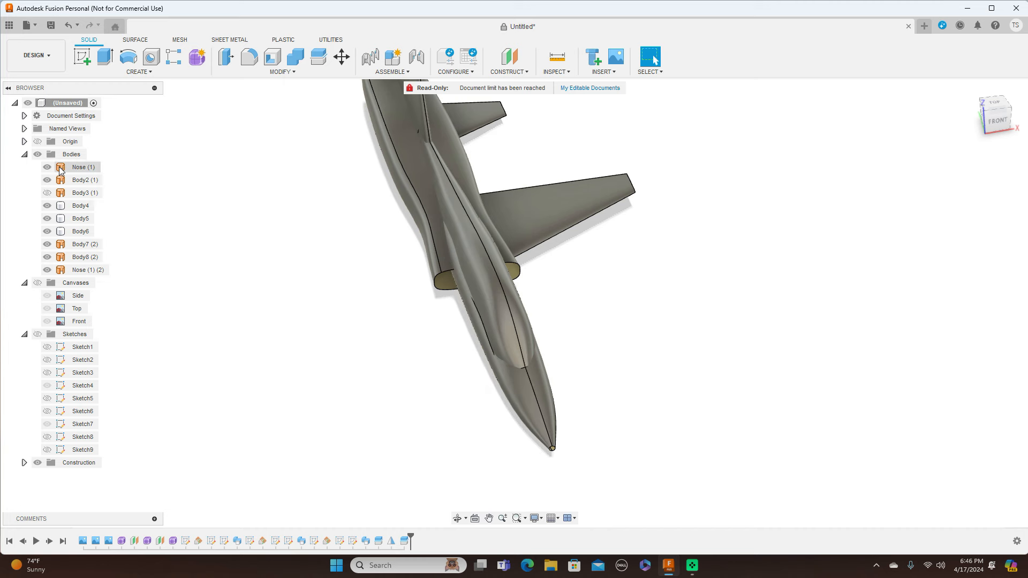
{"action": "left_click", "coordinate": [47, 167]}
{"action": "left_click_drag", "start_coordinate": [1012, 121], "coordinate": [969, 107]}
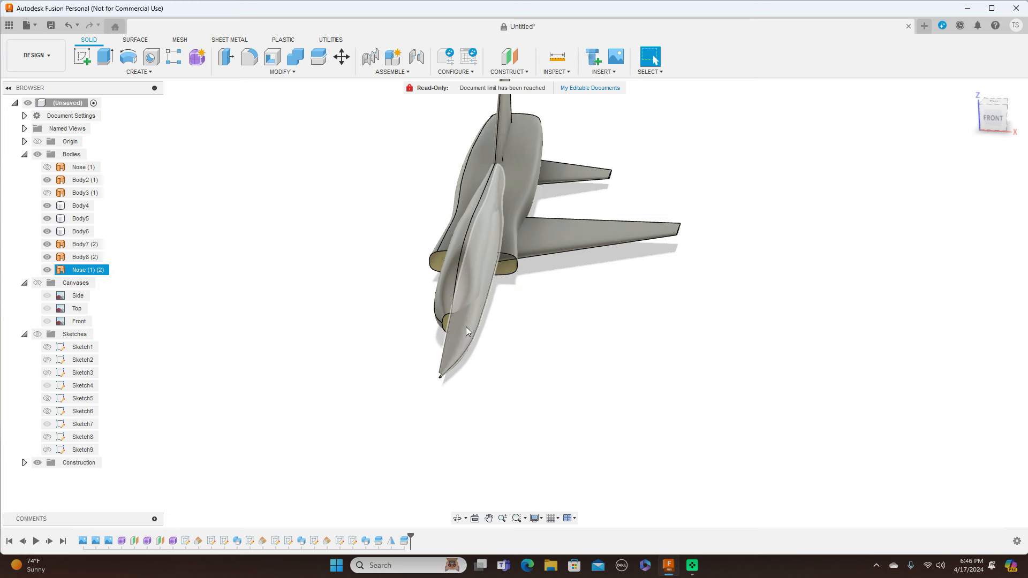
{"action": "left_click", "coordinate": [162, 71]}
{"action": "left_click", "coordinate": [101, 289]}
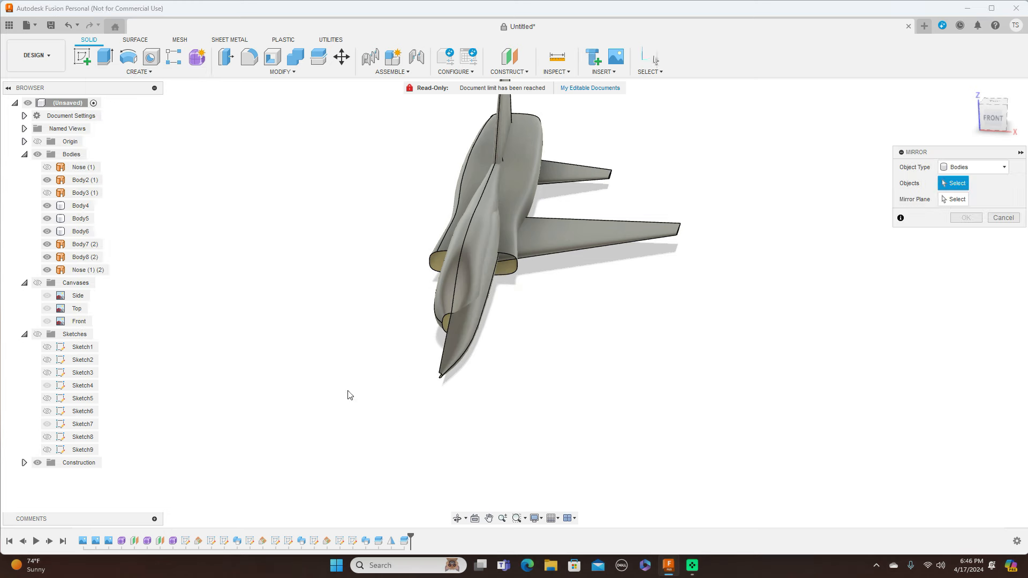
{"action": "left_click", "coordinate": [477, 342]}
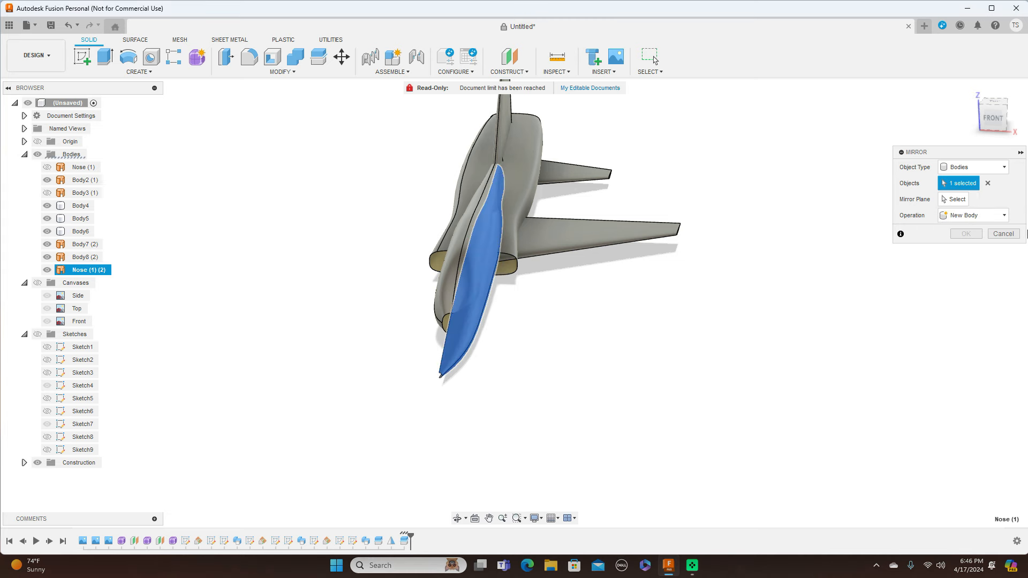
{"action": "left_click", "coordinate": [1004, 123]}
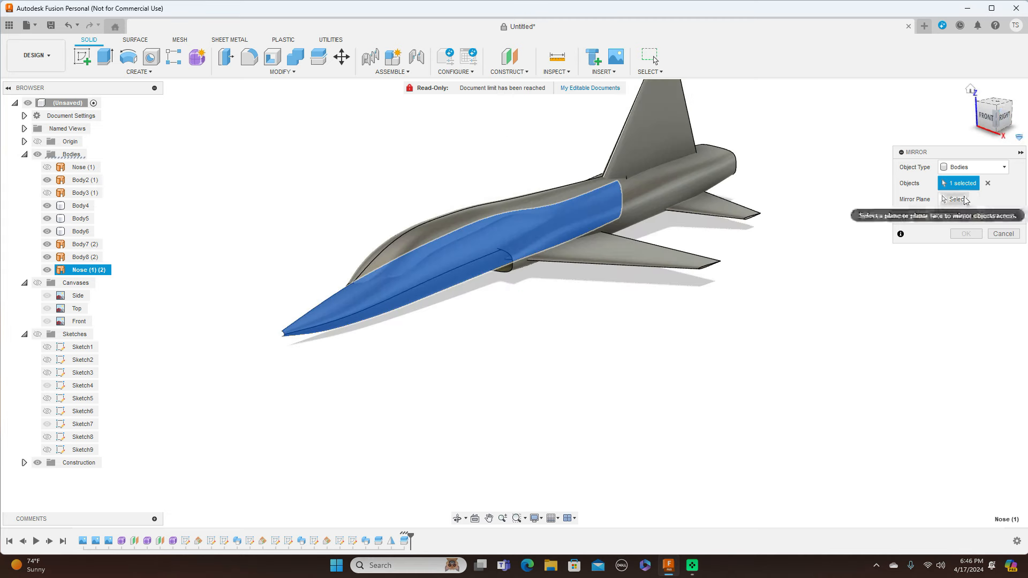
{"action": "left_click", "coordinate": [958, 200]}
{"action": "left_click", "coordinate": [316, 290]}
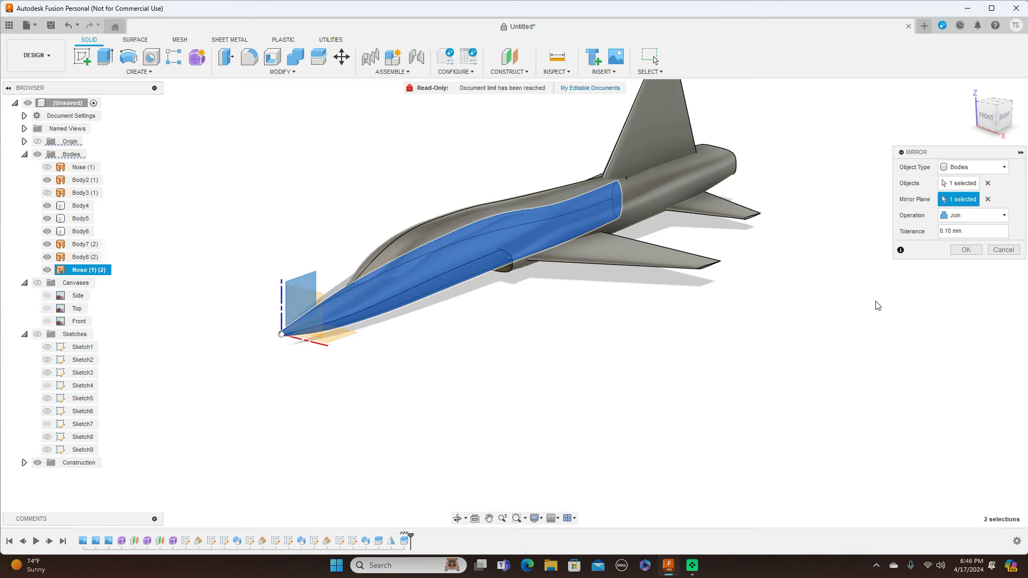
{"action": "left_click", "coordinate": [966, 250]}
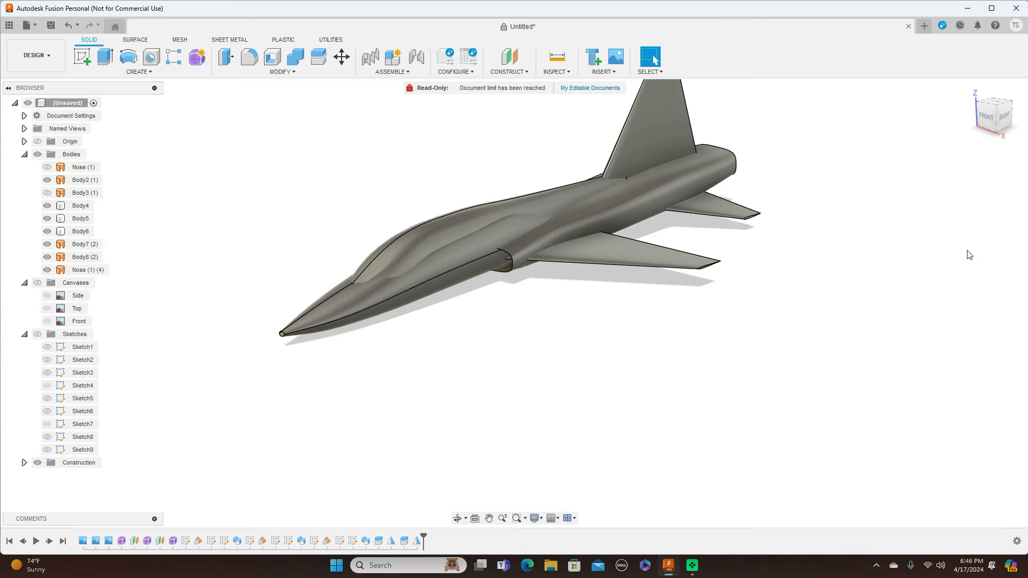
Mirror the main wing, Body5, across the lengthwise vertical origin plane as a new body.
{"action": "left_click", "coordinate": [987, 117]}
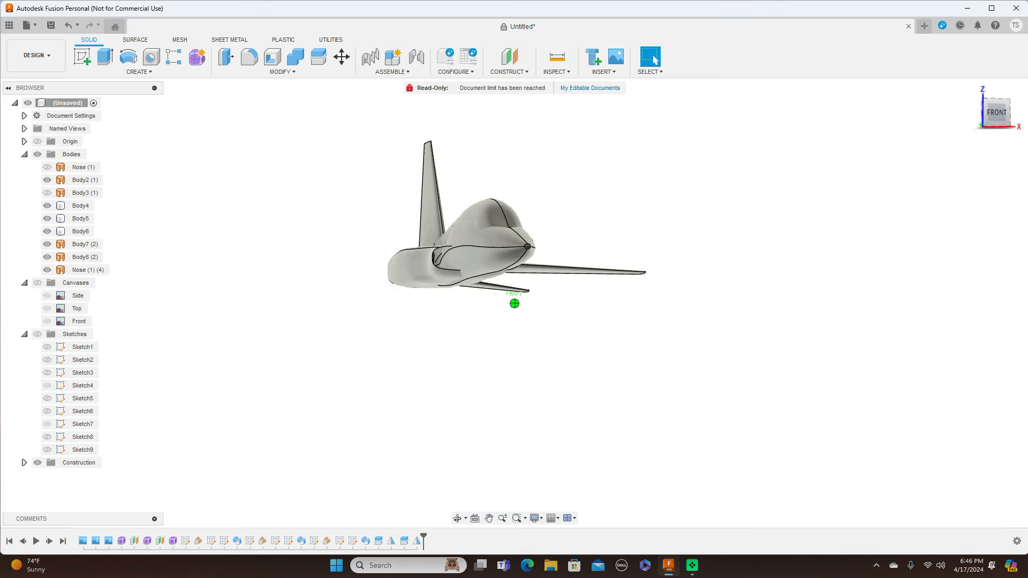
{"action": "mouse_move", "coordinate": [987, 117]}
{"action": "left_mouse_down"}
{"action": "mouse_move", "coordinate": [943, 117]}
{"action": "mouse_move", "coordinate": [977, 138]}
{"action": "mouse_move", "coordinate": [993, 117]}
{"action": "left_mouse_up"}
{"action": "left_click", "coordinate": [152, 75]}
{"action": "left_click", "coordinate": [90, 300]}
{"action": "left_click", "coordinate": [595, 244]}
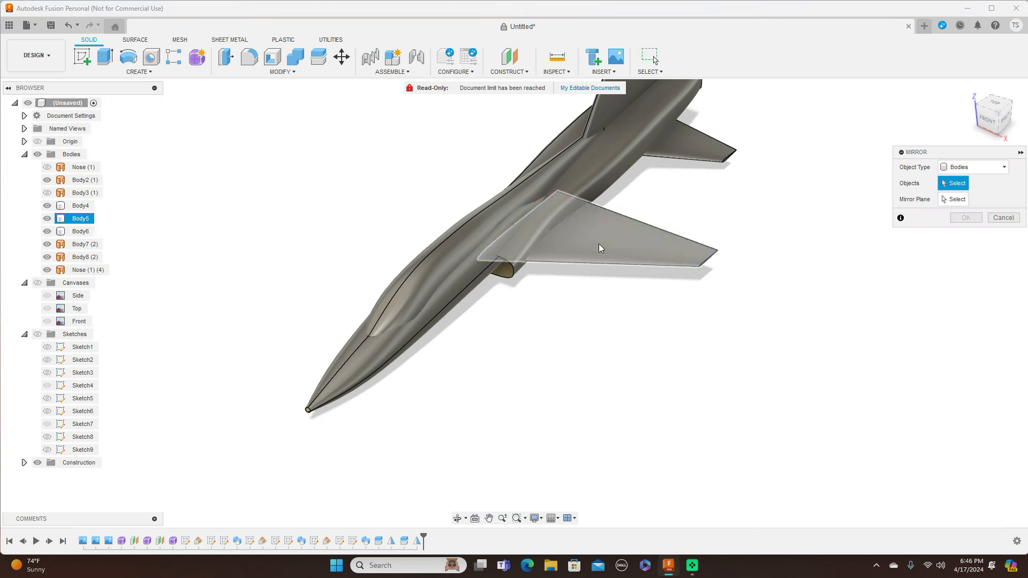
{"action": "left_click", "coordinate": [956, 199]}
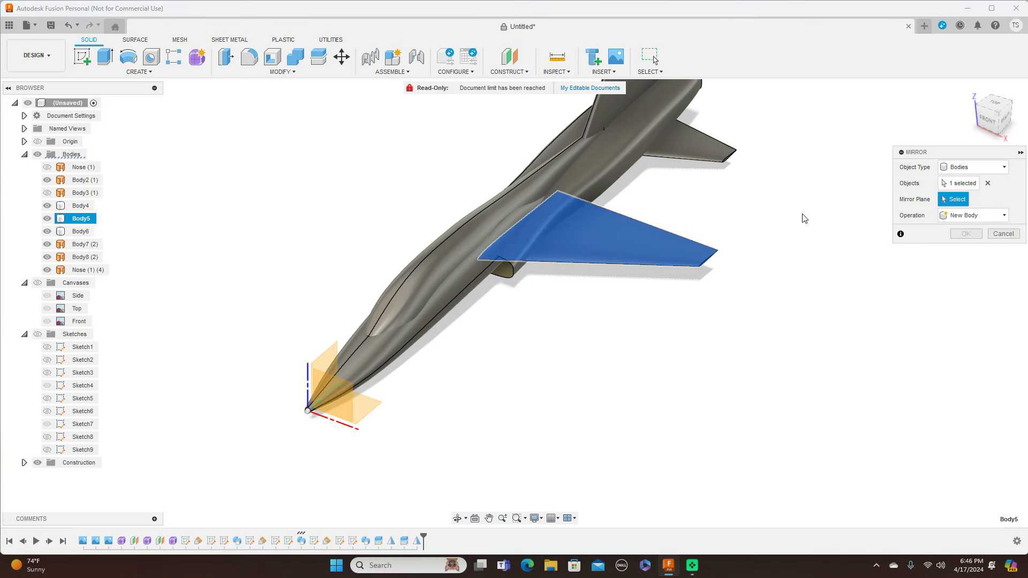
{"action": "left_click", "coordinate": [332, 360]}
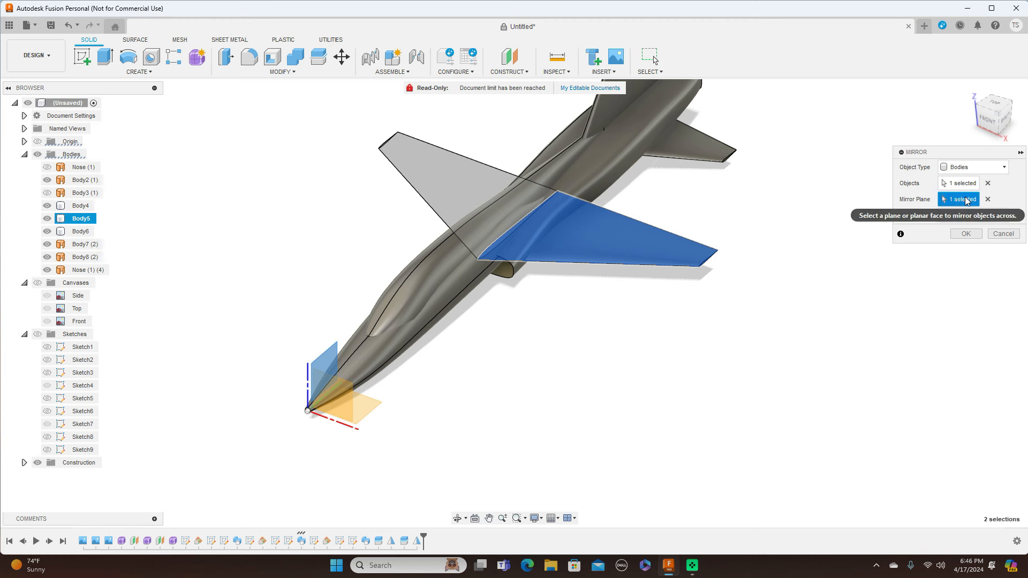
{"action": "left_click", "coordinate": [966, 234]}
{"action": "middle_click_drag", "start_coordinate": [798, 236], "coordinate": [776, 298]}
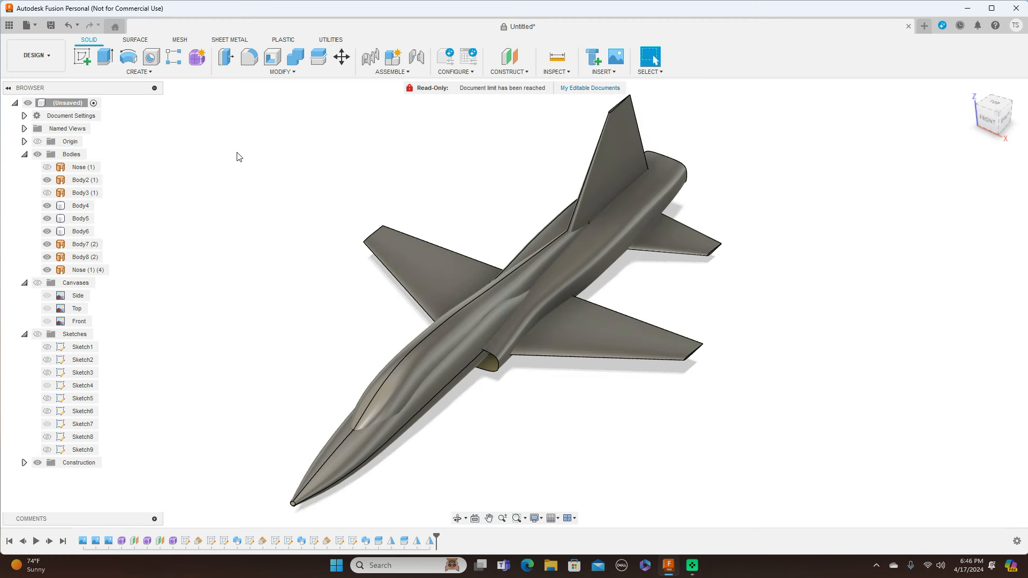
Mirror the horizontal stabilizer, Body6, across the lengthwise vertical origin plane with the Join operation.
{"action": "left_click", "coordinate": [155, 72]}
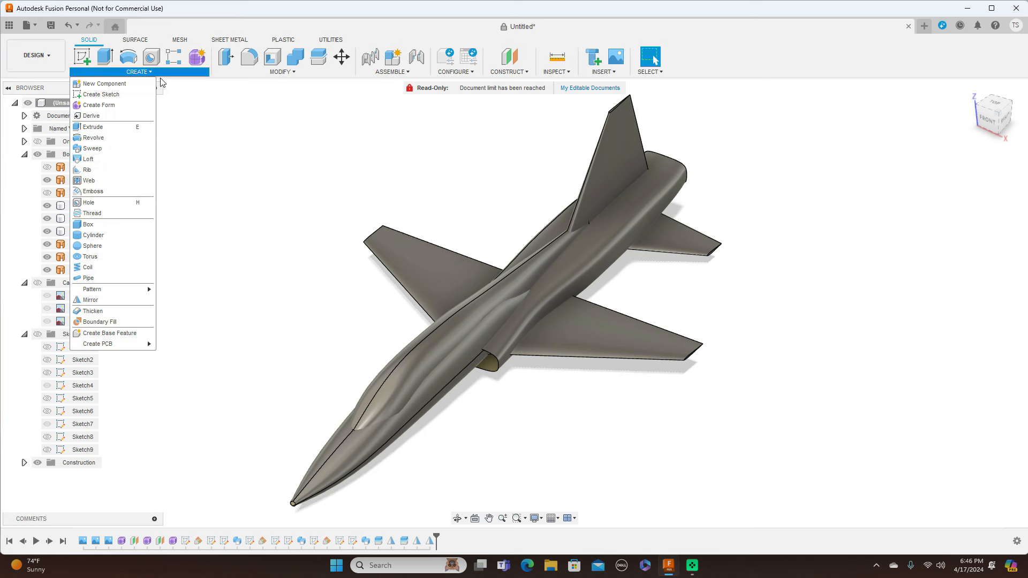
{"action": "left_click", "coordinate": [114, 300]}
{"action": "left_click", "coordinate": [683, 236]}
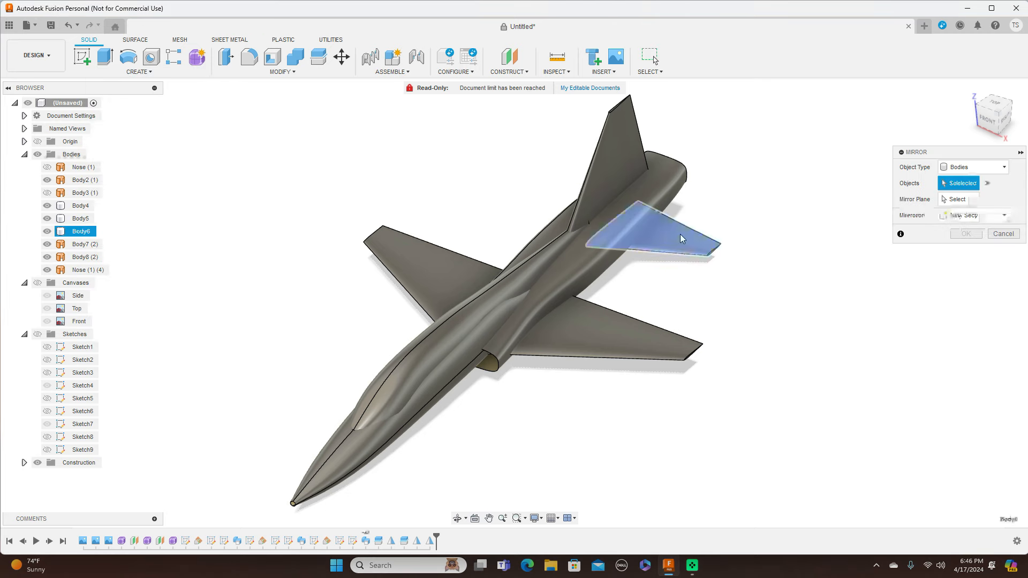
{"action": "left_click", "coordinate": [955, 199]}
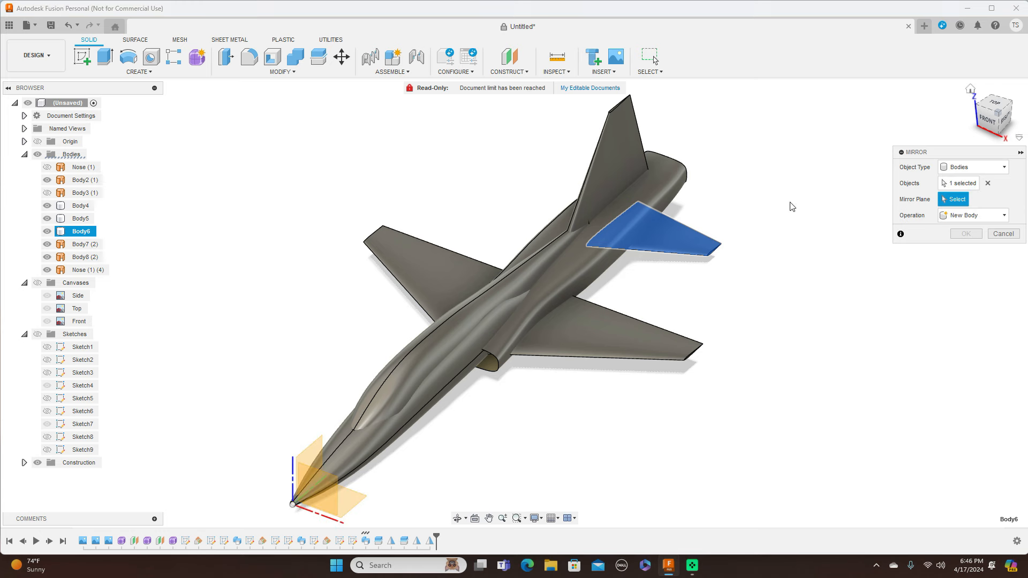
{"action": "left_click", "coordinate": [320, 445]}
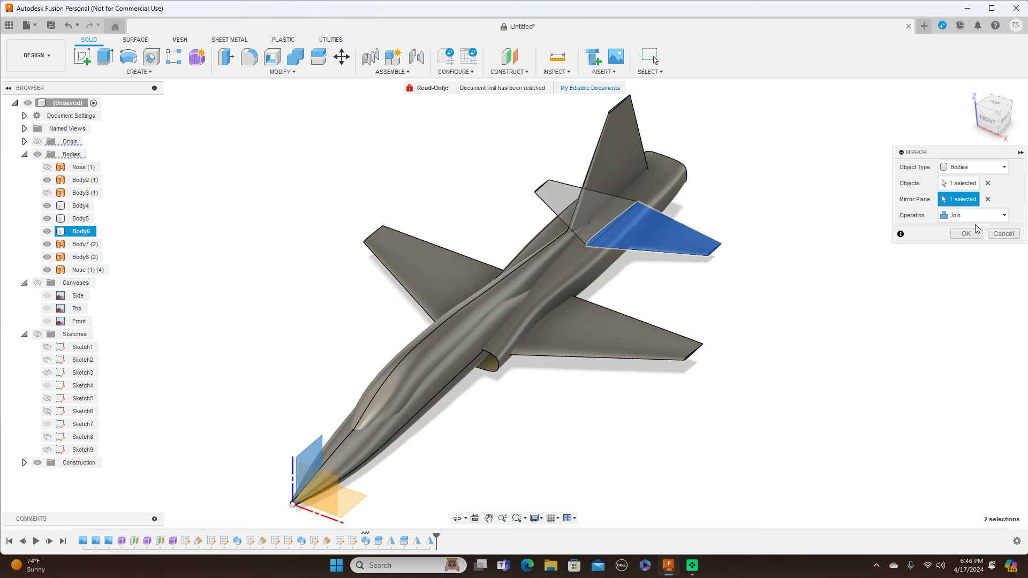
{"action": "left_click", "coordinate": [966, 234]}
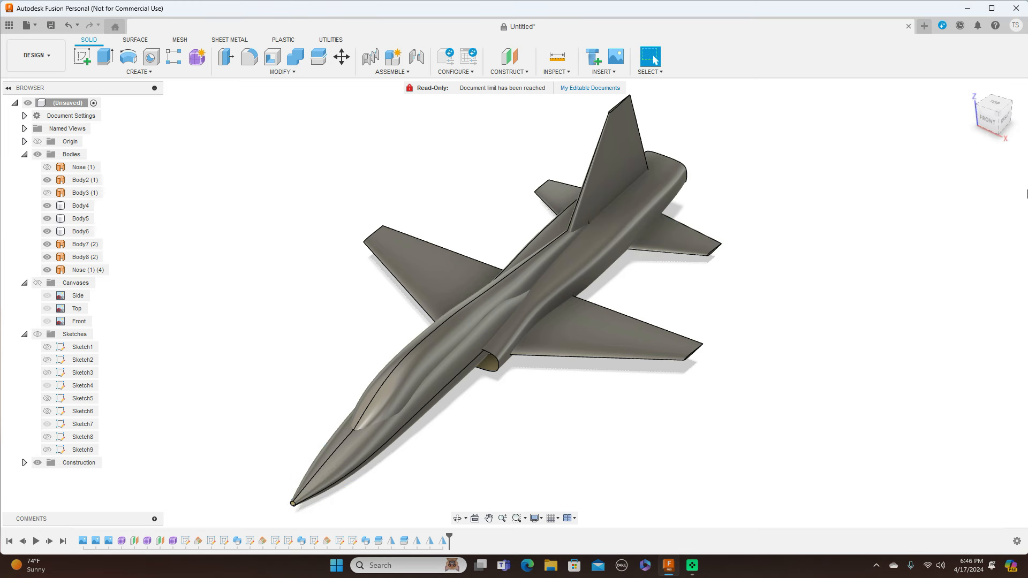
Examine the jet's profile in the right side view and compare it with the reference canvases, hiding them again when done.
{"action": "mouse_move", "coordinate": [994, 114]}
{"action": "left_mouse_down"}
{"action": "mouse_move", "coordinate": [1027, 115]}
{"action": "mouse_move", "coordinate": [958, 134]}
{"action": "mouse_move", "coordinate": [929, 119]}
{"action": "left_mouse_up"}
{"action": "left_click_drag", "start_coordinate": [835, 206], "coordinate": [809, 196]}
{"action": "left_click", "coordinate": [997, 122]}
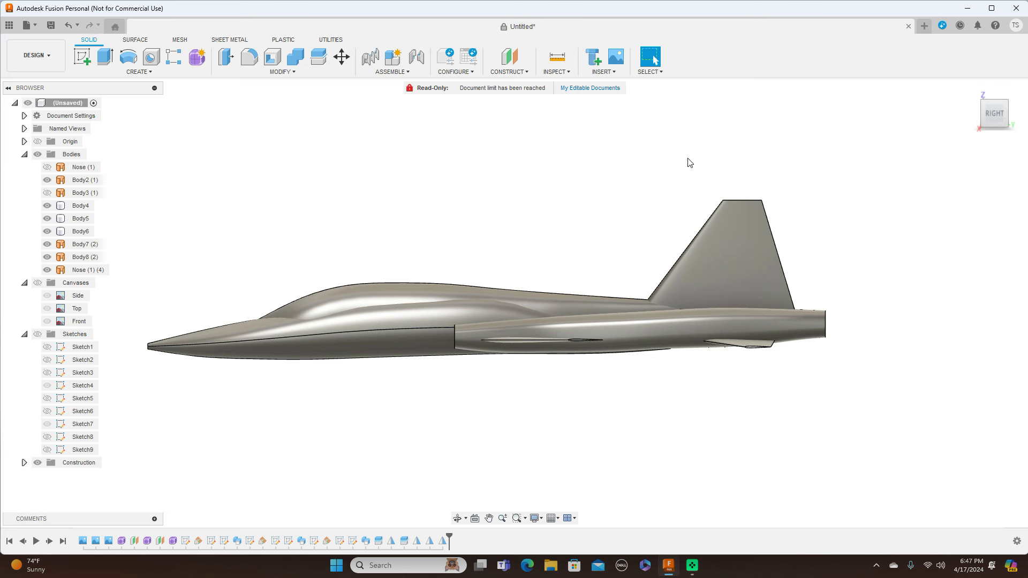
{"action": "left_click", "coordinate": [481, 309]}
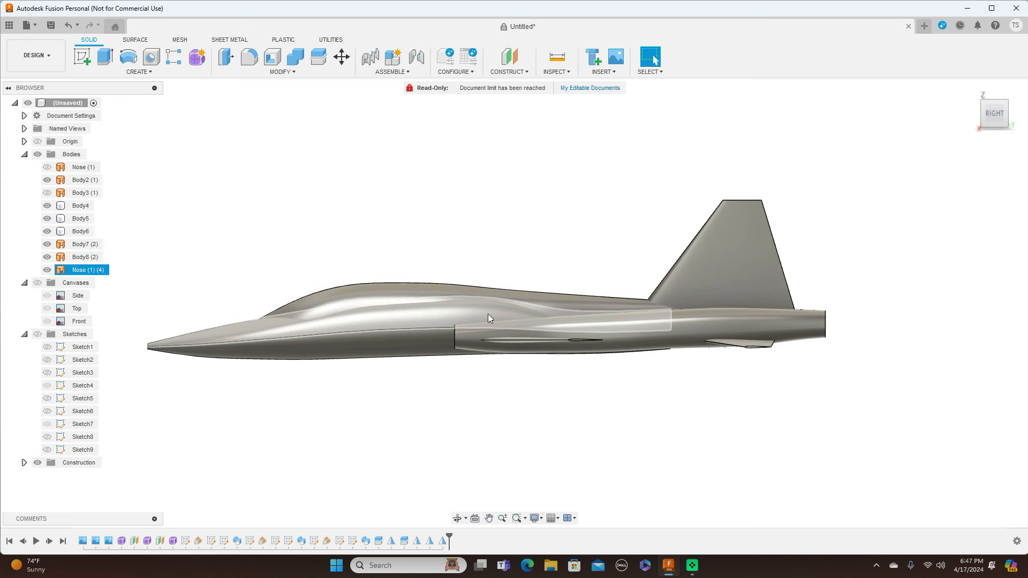
{"action": "left_click", "coordinate": [424, 401]}
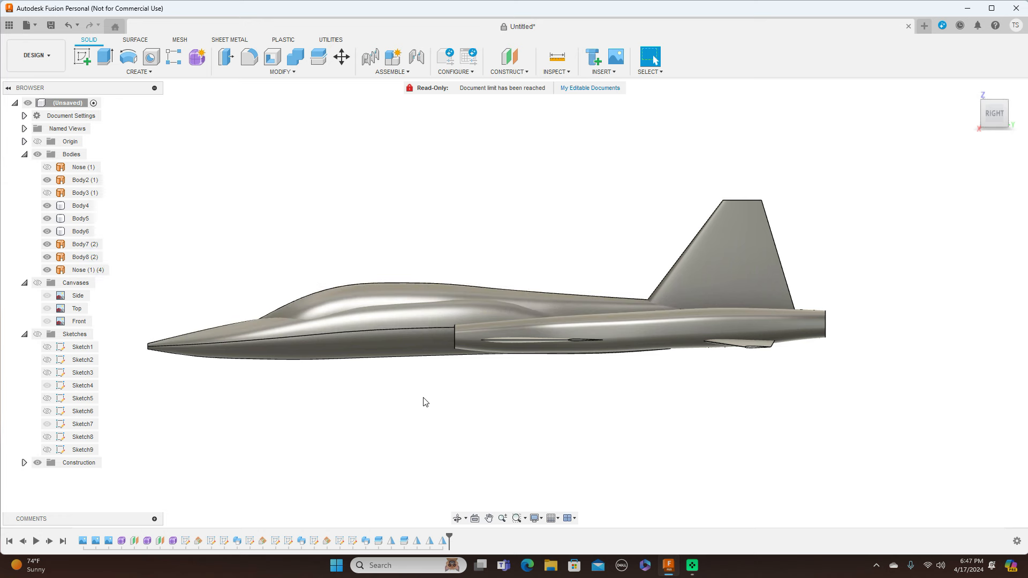
{"action": "left_click", "coordinate": [468, 299]}
{"action": "left_click", "coordinate": [420, 306]}
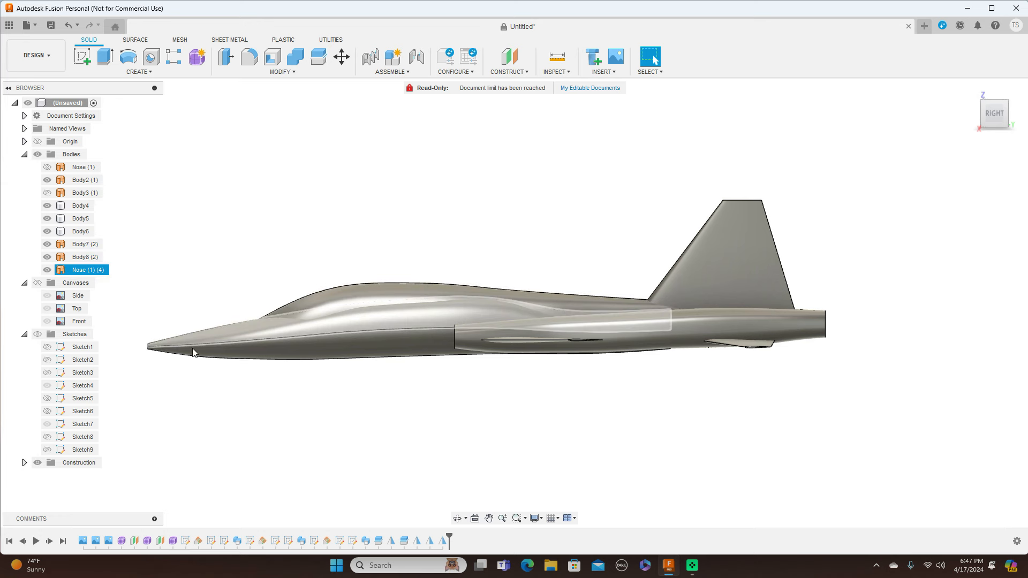
{"action": "left_click", "coordinate": [178, 379]}
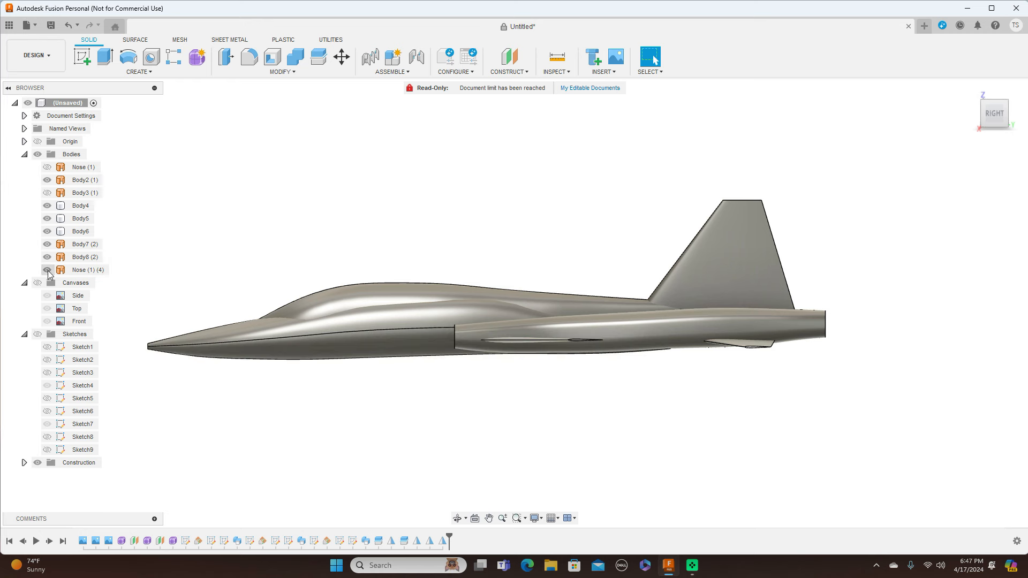
{"action": "left_click", "coordinate": [38, 284]}
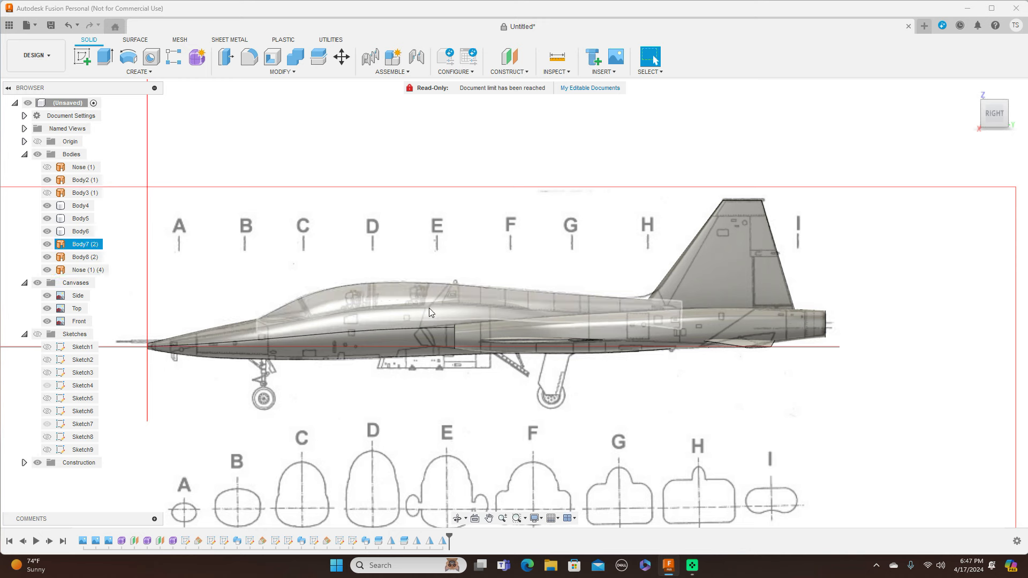
{"action": "left_click", "coordinate": [37, 284]}
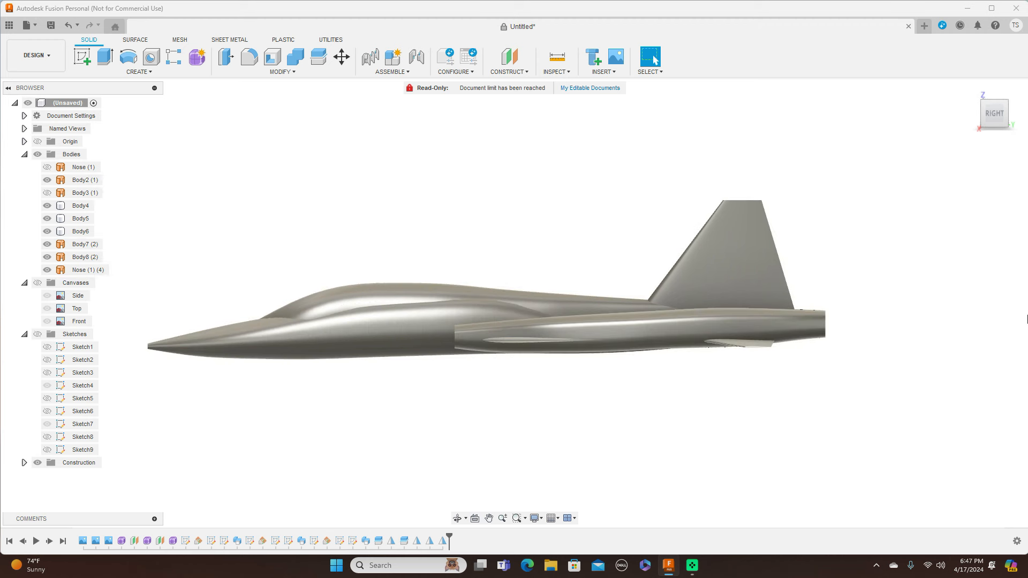
Inspect the complete jet from several angles, checking the nose, canopy, intake, wings and tail surfaces.
{"action": "mouse_move", "coordinate": [984, 110]}
{"action": "left_mouse_down"}
{"action": "mouse_move", "coordinate": [1011, 123]}
{"action": "mouse_move", "coordinate": [1010, 139]}
{"action": "mouse_move", "coordinate": [983, 109]}
{"action": "left_mouse_up"}
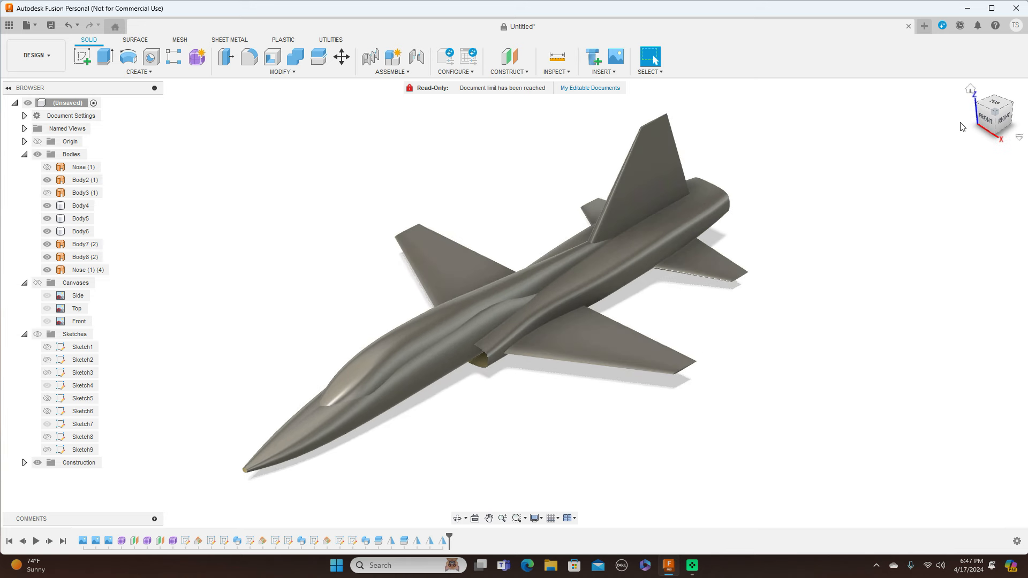
{"action": "mouse_move", "coordinate": [997, 107]}
{"action": "left_mouse_down"}
{"action": "mouse_move", "coordinate": [1017, 95]}
{"action": "mouse_move", "coordinate": [989, 95]}
{"action": "mouse_move", "coordinate": [991, 109]}
{"action": "mouse_move", "coordinate": [1011, 104]}
{"action": "mouse_move", "coordinate": [995, 114]}
{"action": "mouse_move", "coordinate": [980, 102]}
{"action": "mouse_move", "coordinate": [1001, 104]}
{"action": "mouse_move", "coordinate": [994, 116]}
{"action": "left_mouse_up"}
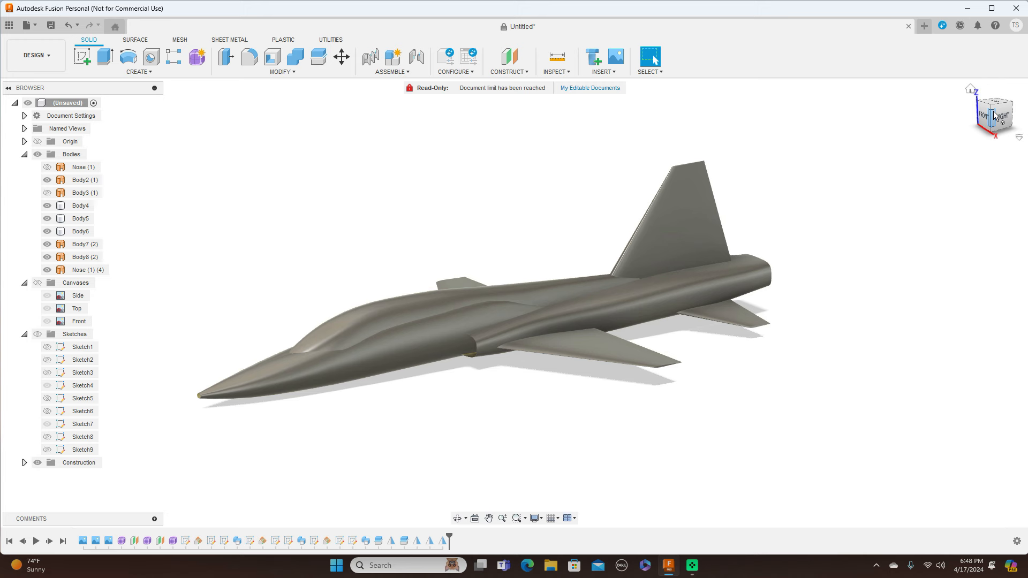
{"action": "middle_click_drag", "start_coordinate": [794, 195], "coordinate": [889, 175]}
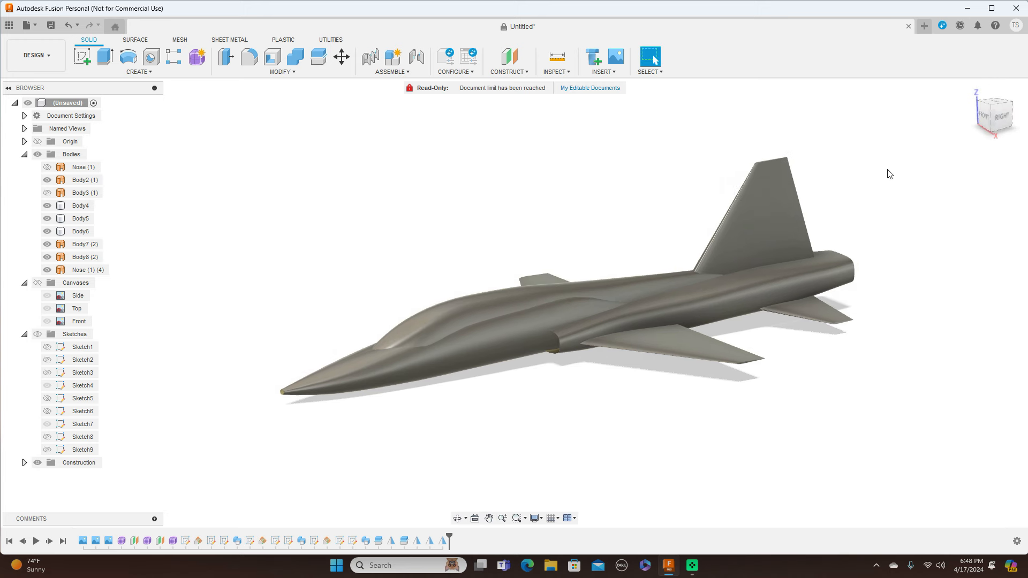
{"action": "left_click", "coordinate": [986, 116]}
{"action": "left_click_drag", "start_coordinate": [999, 114], "coordinate": [1016, 134]}
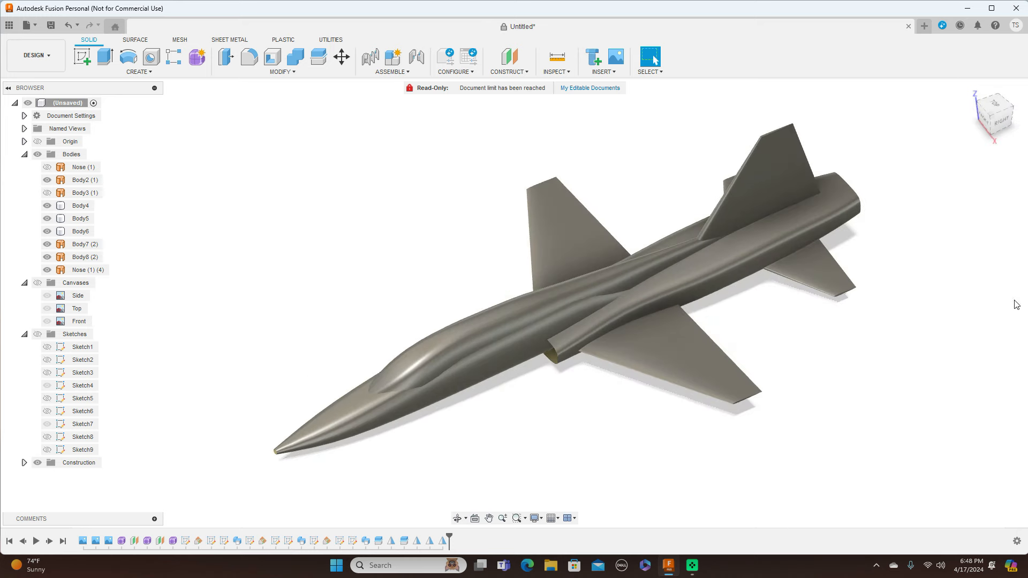